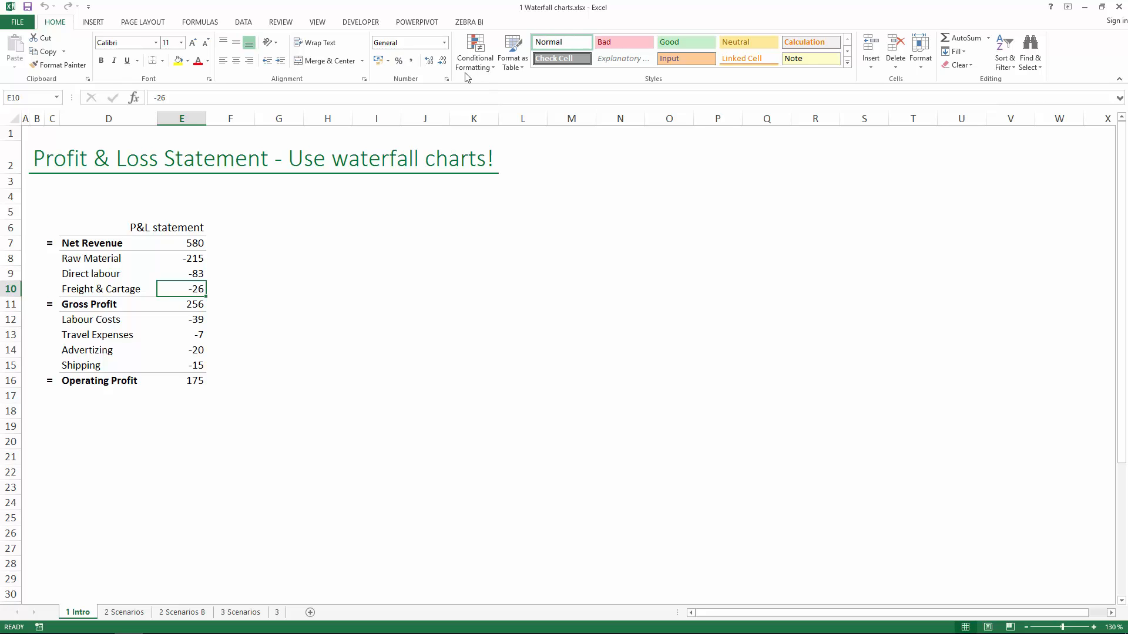
Examine the P&L statement from Net Revenue through the cost rows to the Gross Profit and Operating Profit formulas.
left_click(470, 24)
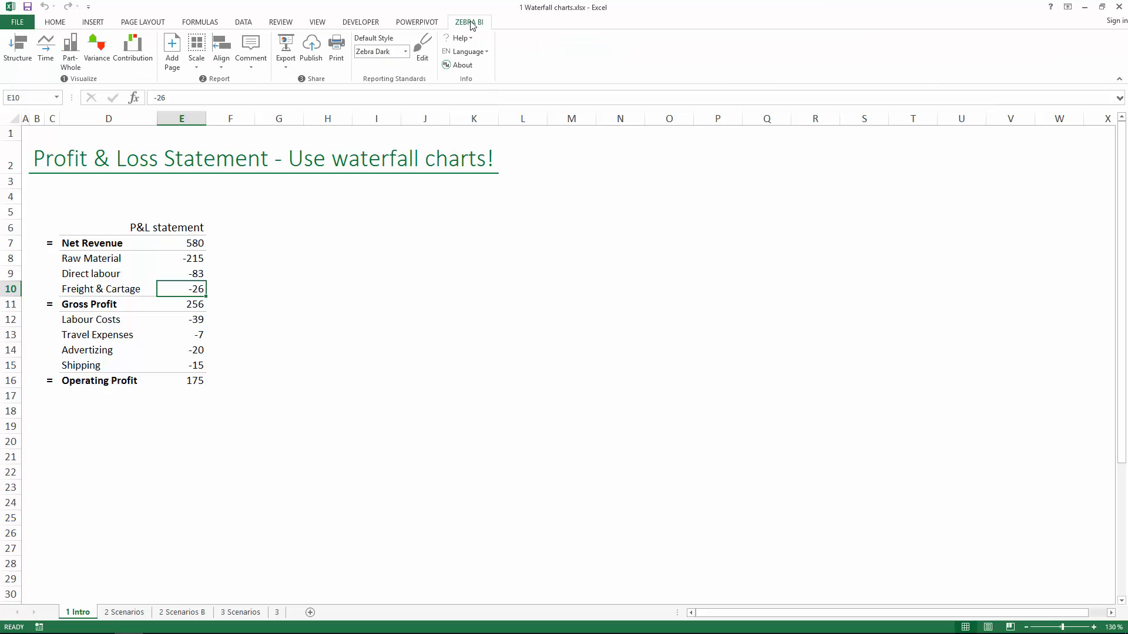
left_click(170, 228)
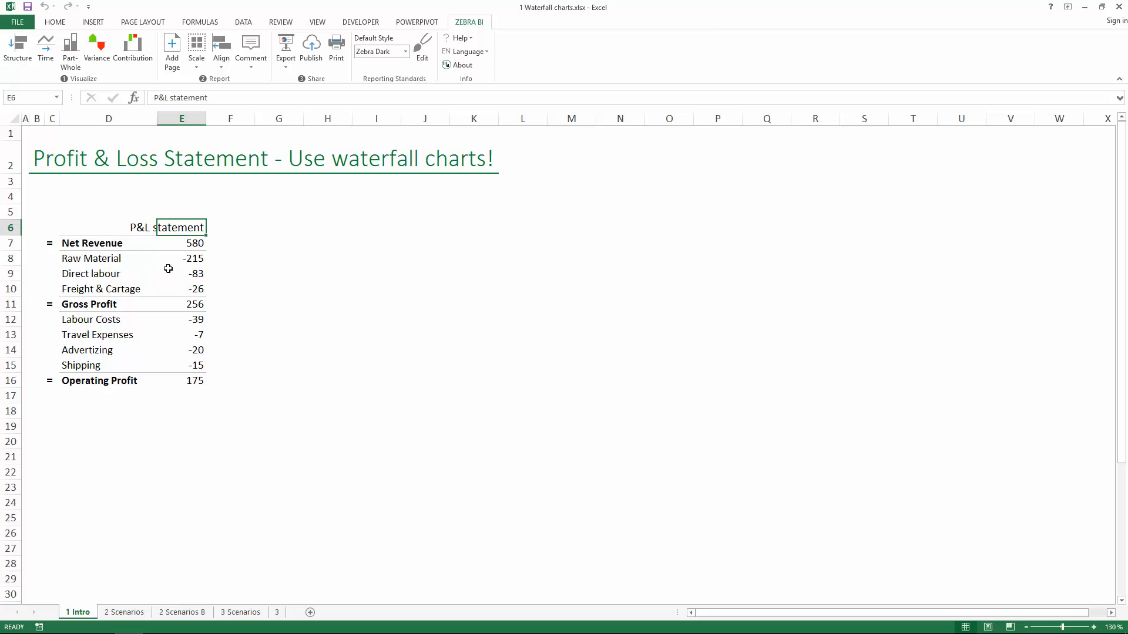
left_click(185, 246)
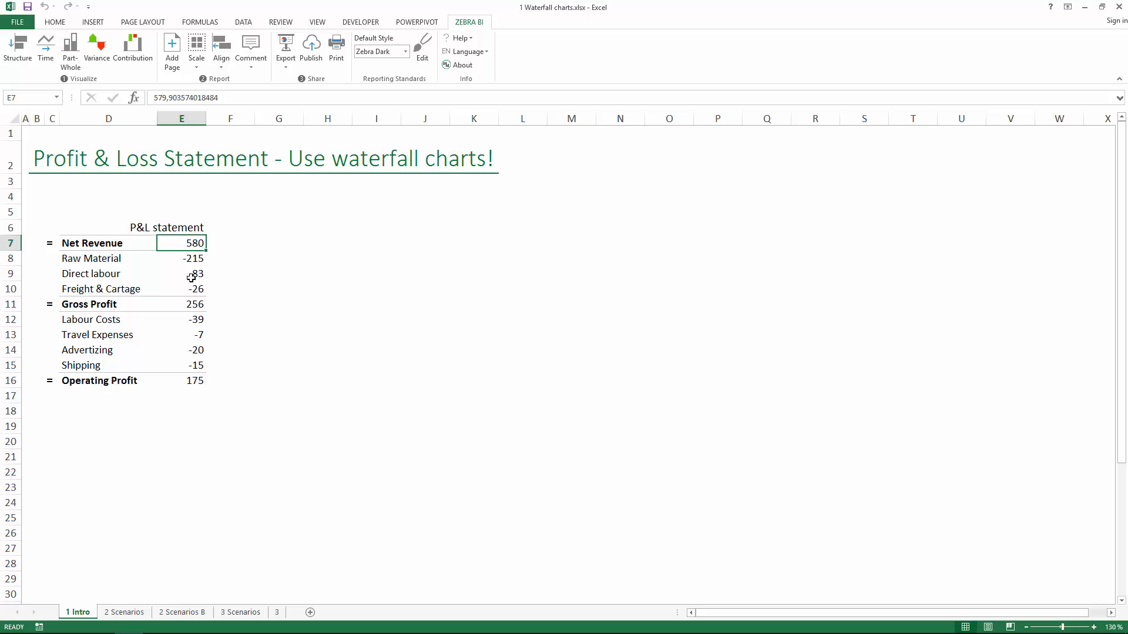
left_click(191, 277)
left_click(188, 246)
left_click(190, 259)
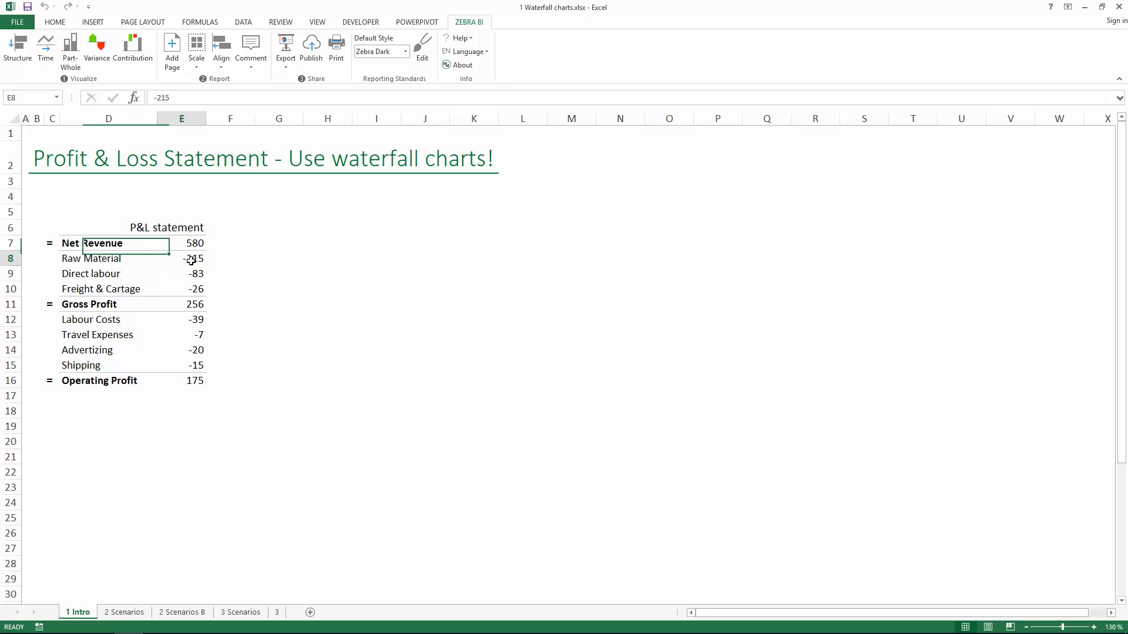
left_click(72, 242)
left_click(102, 254)
left_click(101, 244)
left_click(183, 248)
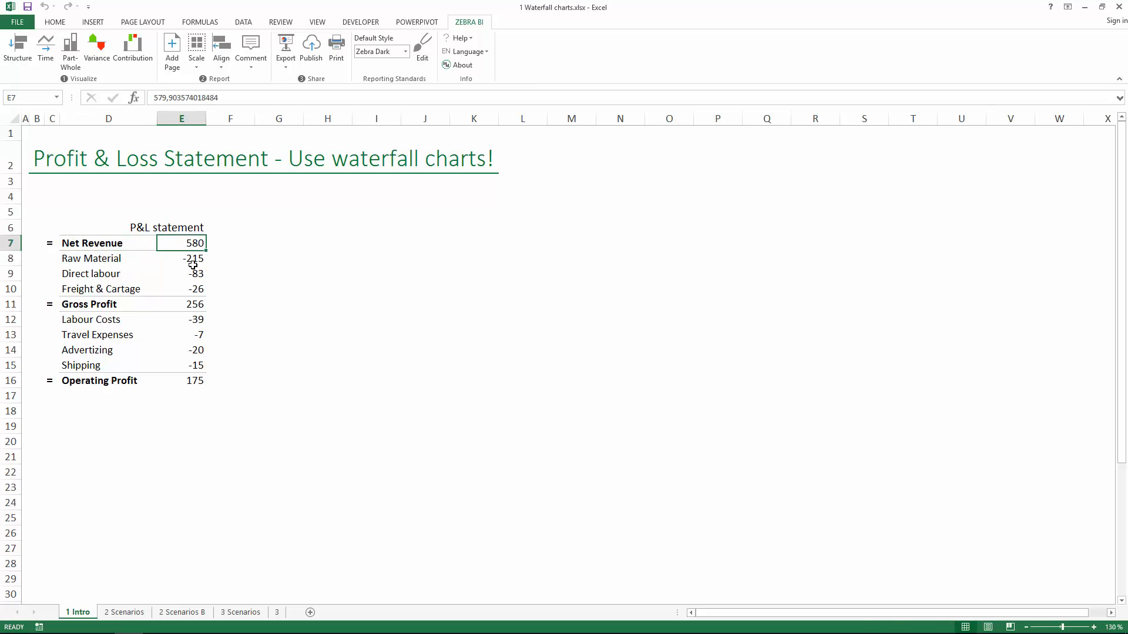
left_click_drag(193, 263, 197, 287)
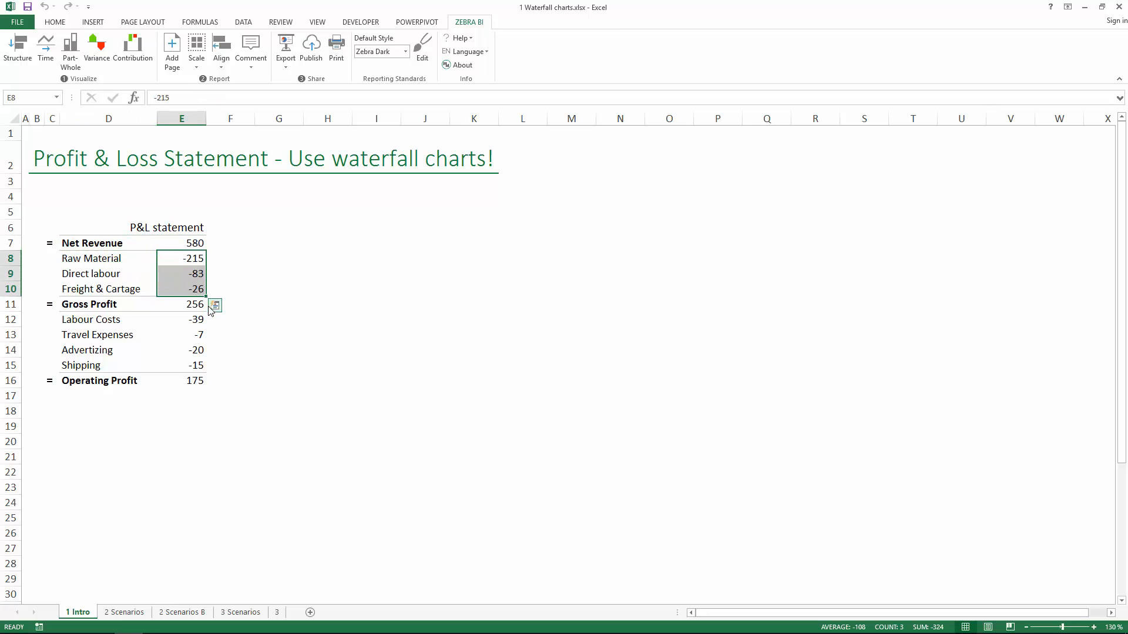
left_click(187, 303)
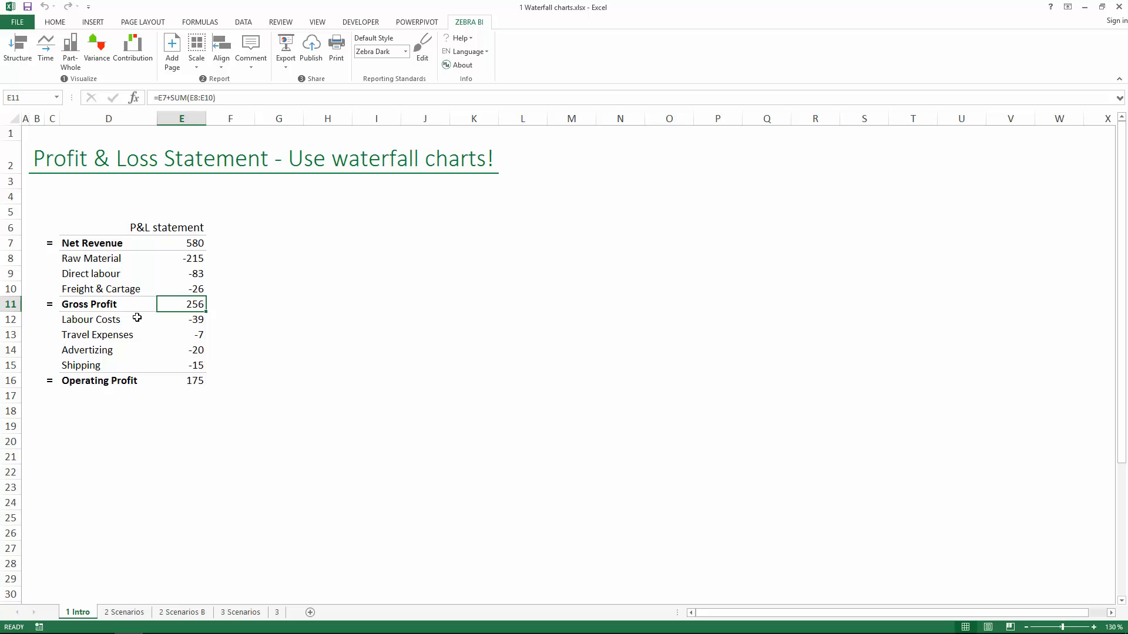
left_click_drag(191, 320, 194, 365)
left_click(194, 381)
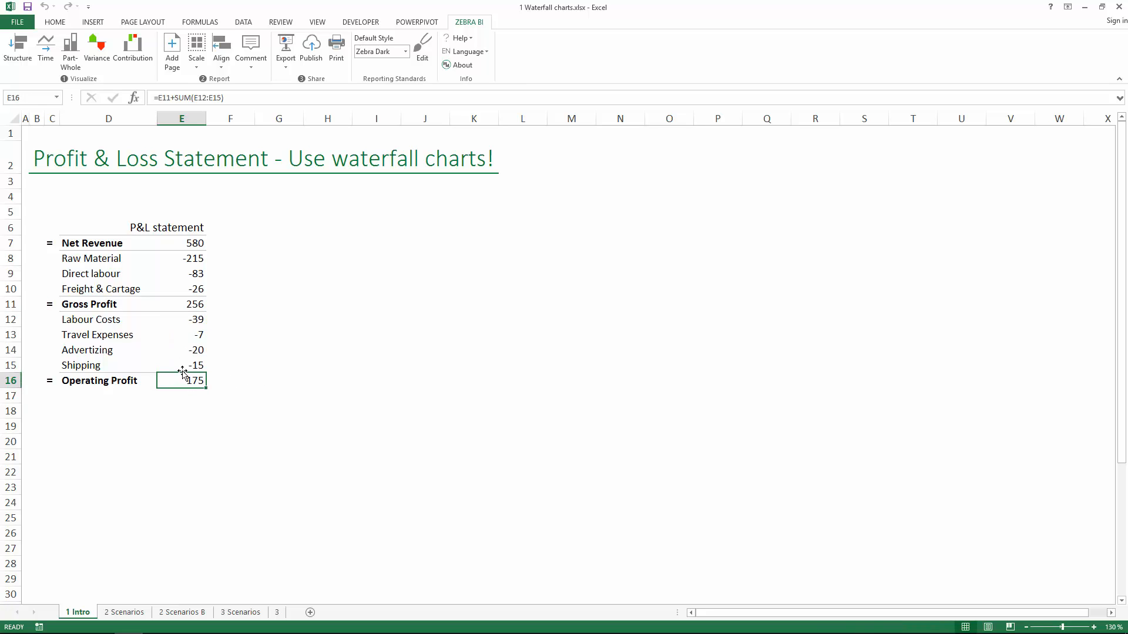
Insert a Contribution waterfall chart, Structure type in Bar form, from the P&L table and place it beside the table from column G.
left_click(185, 274)
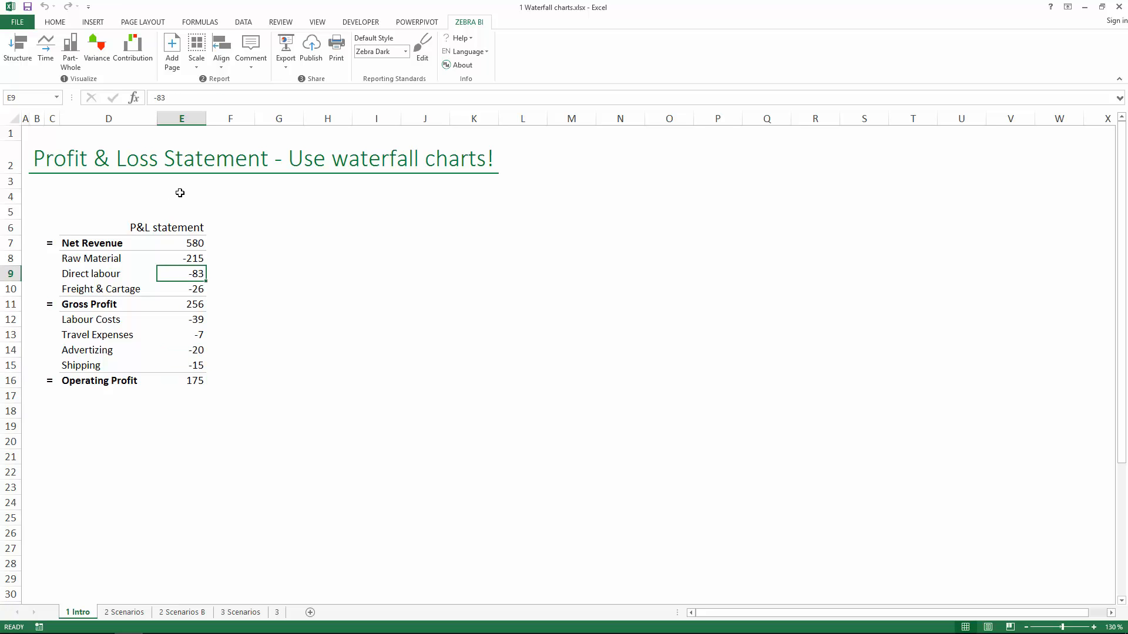
left_click(133, 64)
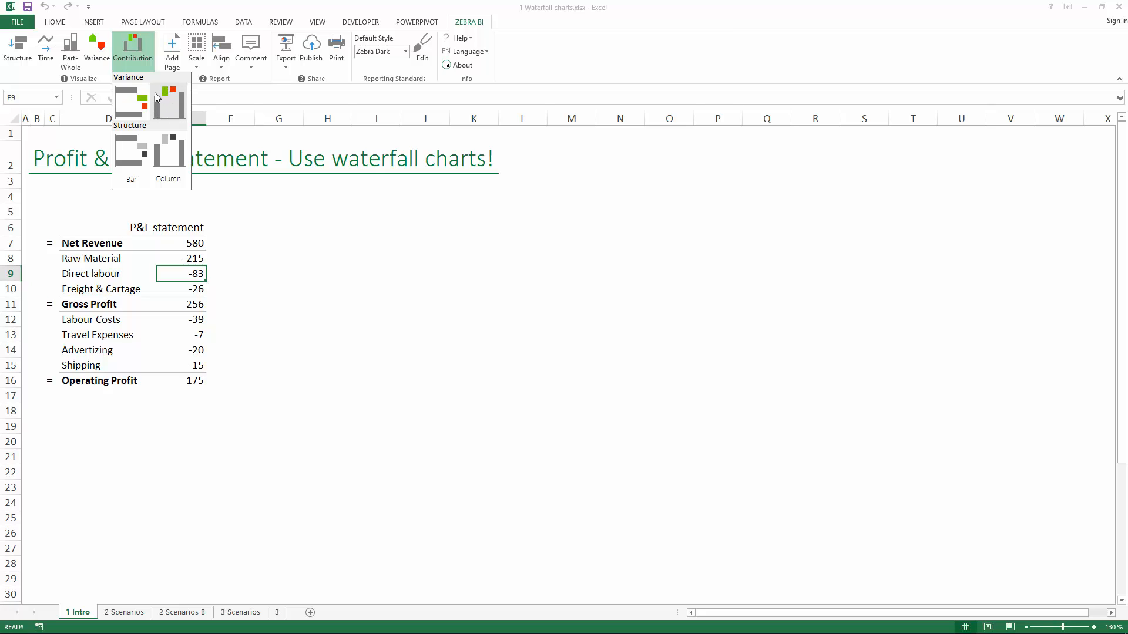
left_click(130, 149)
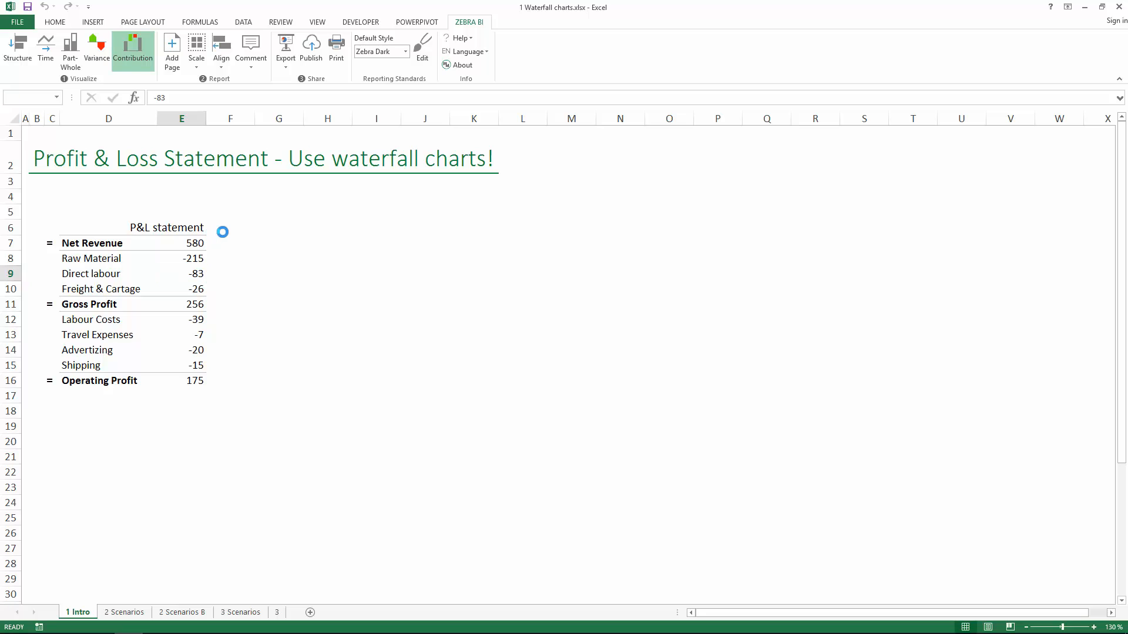
left_click_drag(274, 220, 300, 218)
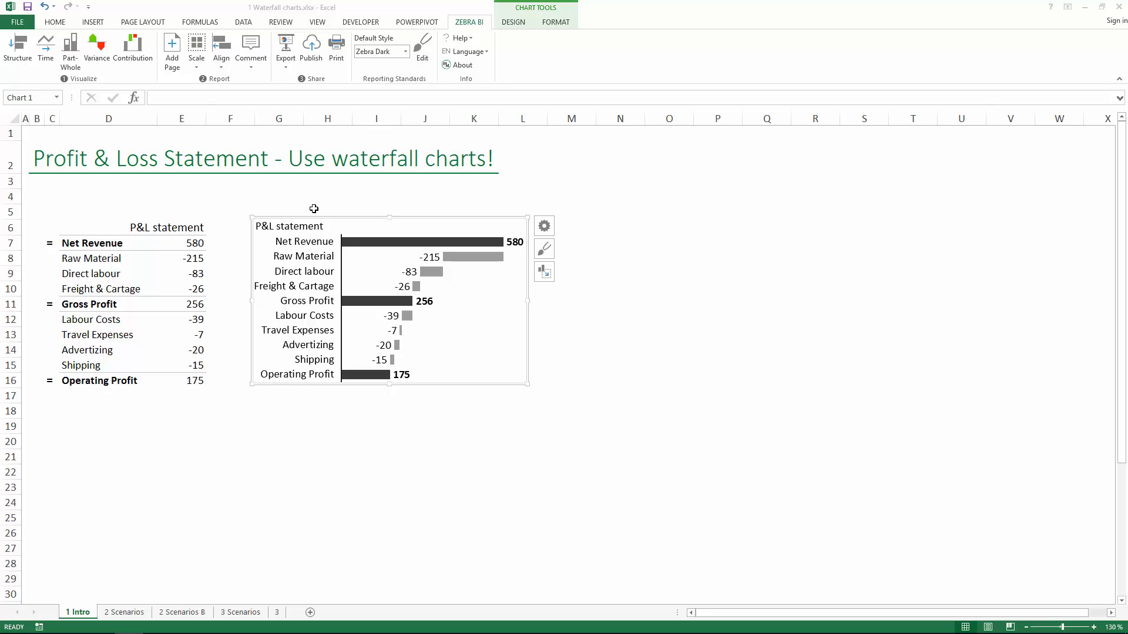
left_click_drag(324, 219, 335, 217)
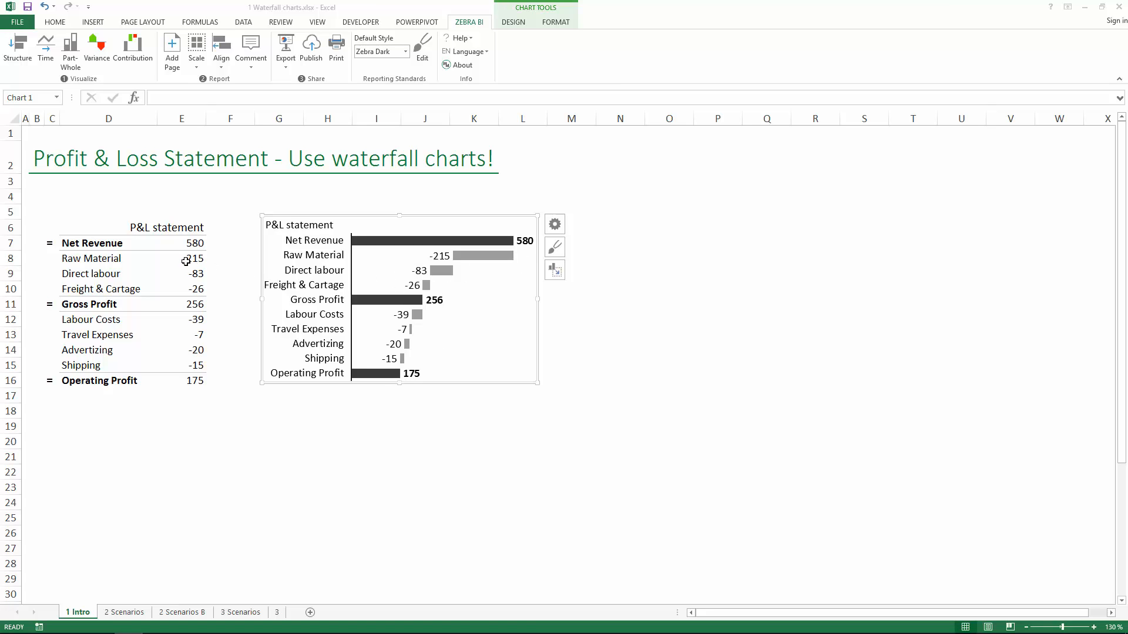
Examine the signs of the Raw Material and Direct labour values in the table against Net Revenue.
left_click(98, 259)
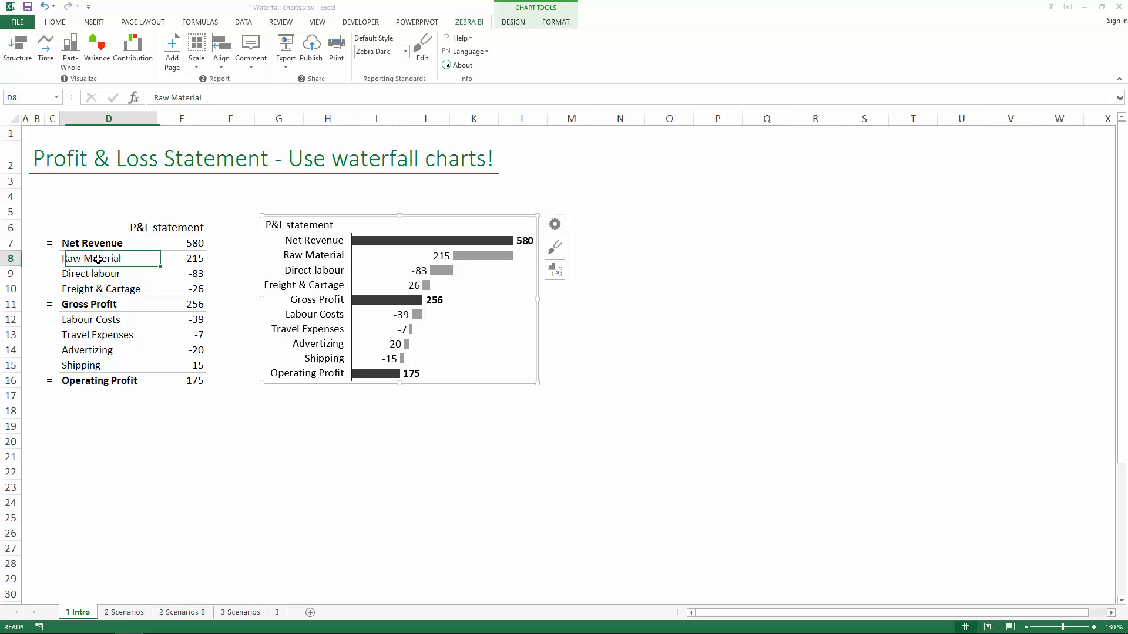
left_click(183, 259)
left_click(183, 273)
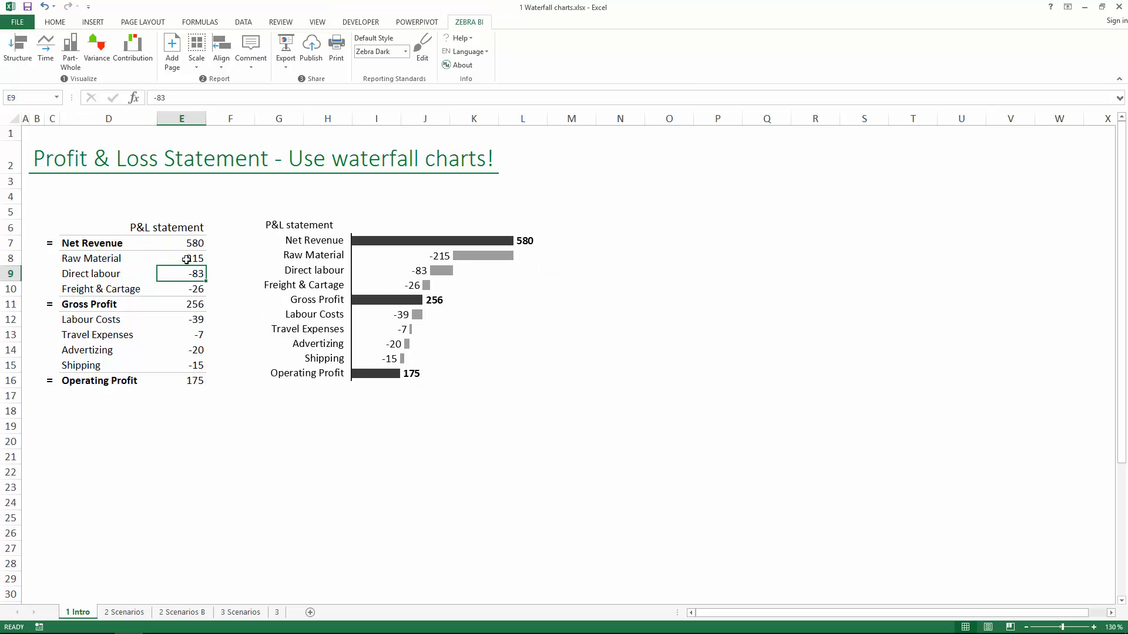
left_click(186, 259)
left_click(187, 272)
left_click(189, 259)
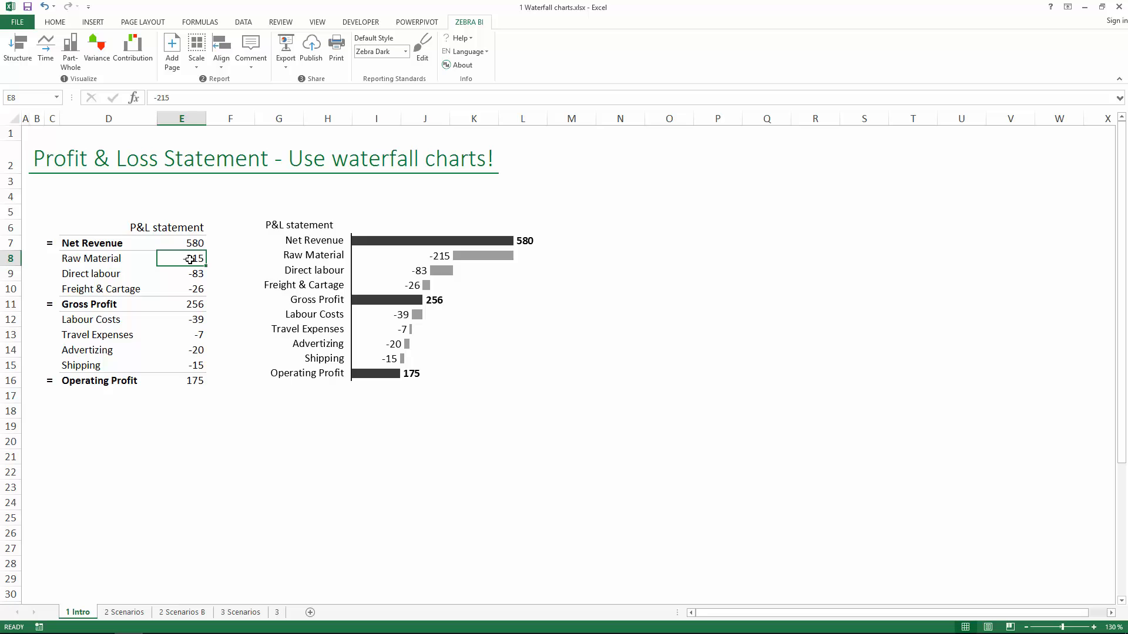
left_click(189, 245)
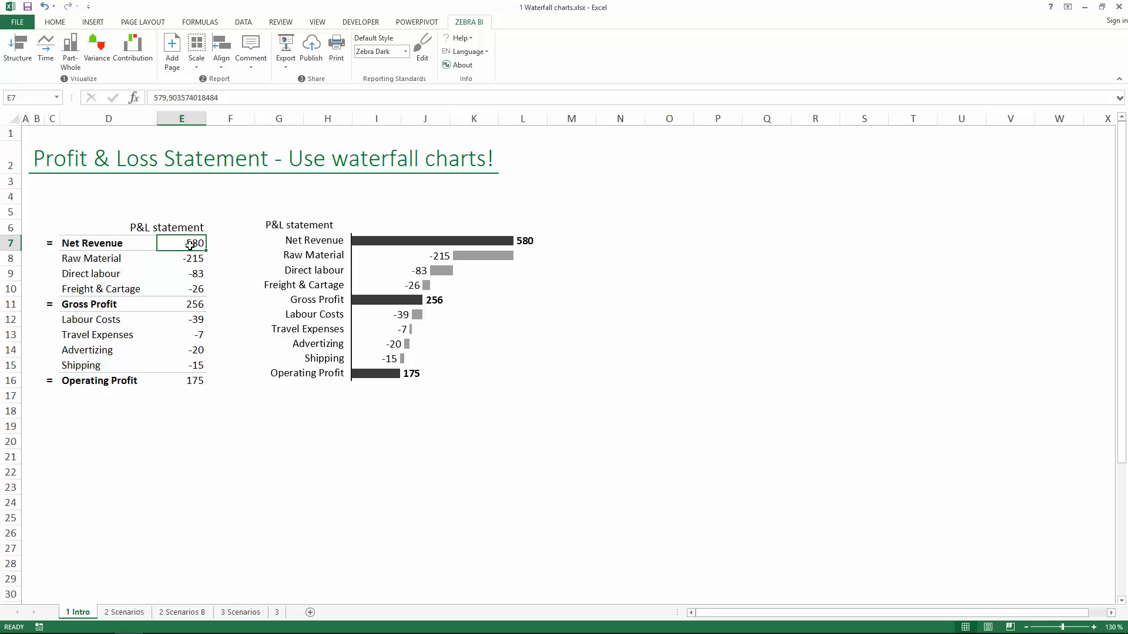
key("Down")
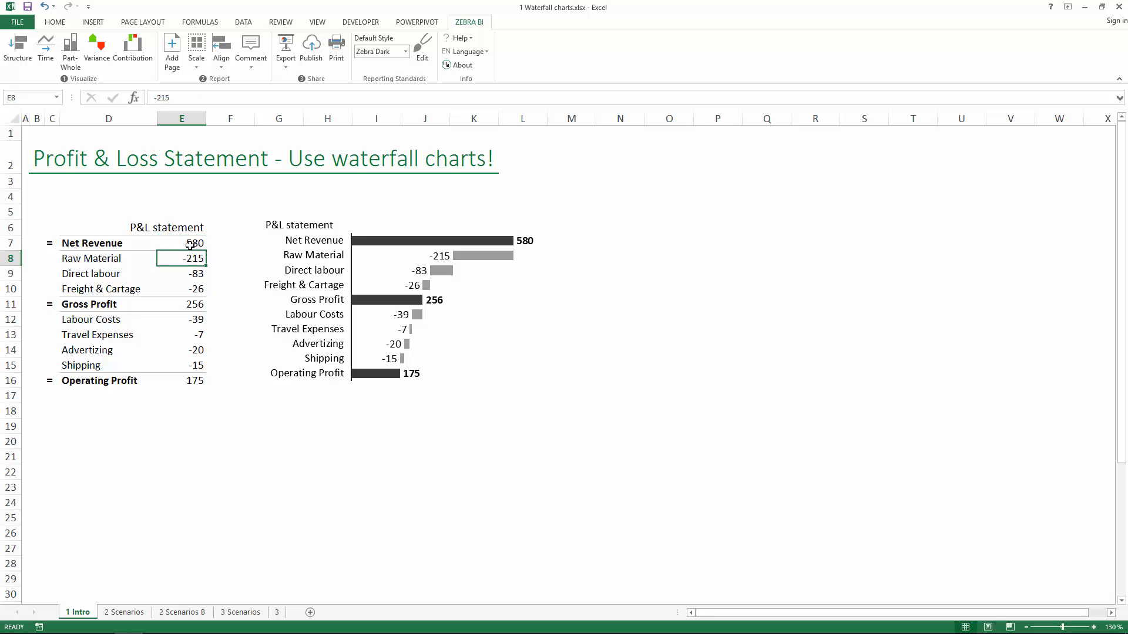
key("Left")
key("Right")
key("Down")
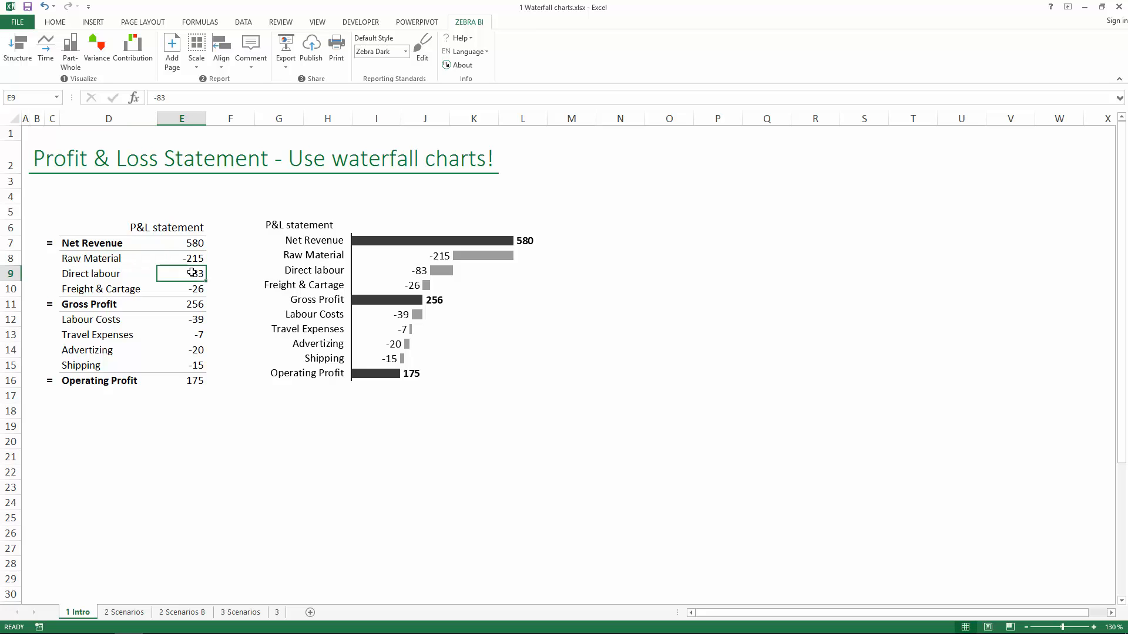
key("Up")
key("Up")
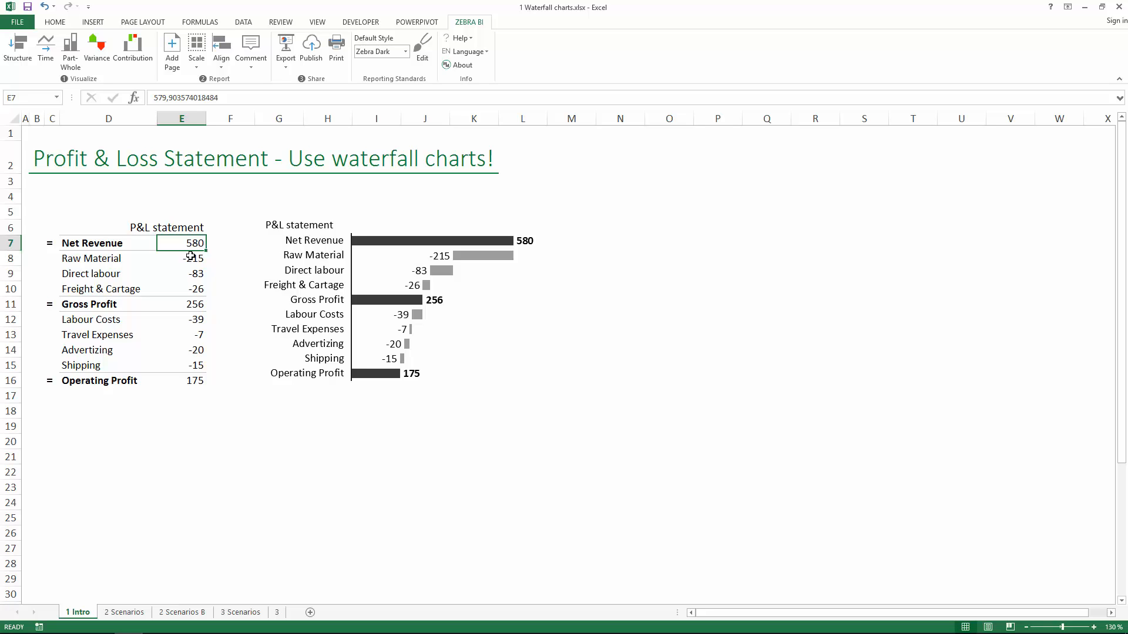
left_click(191, 256)
left_click(136, 259)
left_click(176, 261)
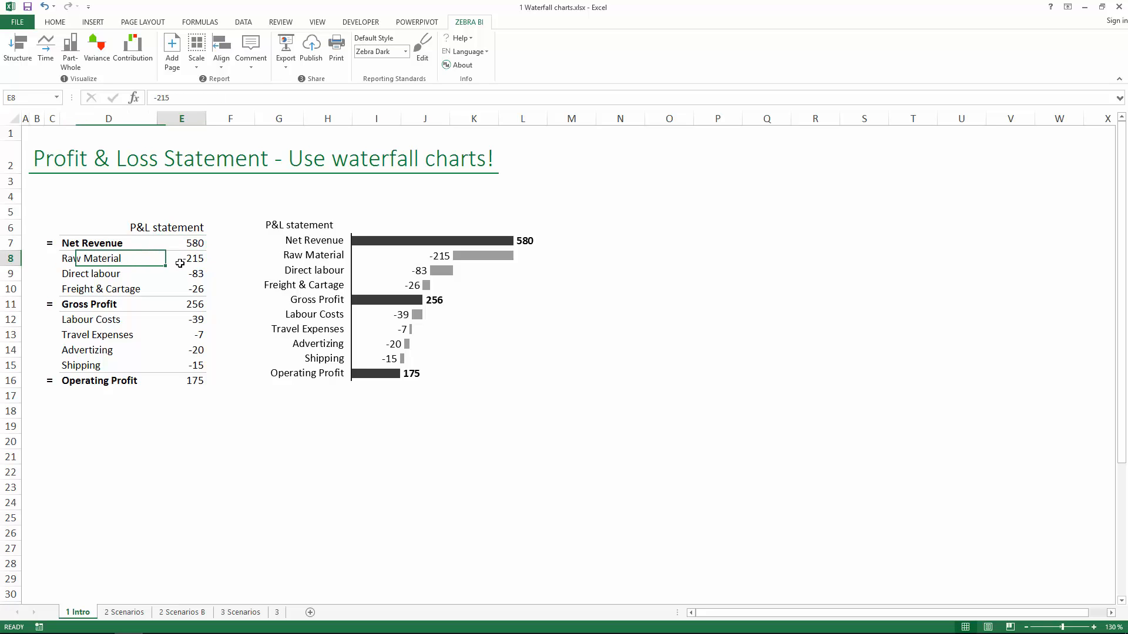
left_click(136, 258)
left_click(187, 259)
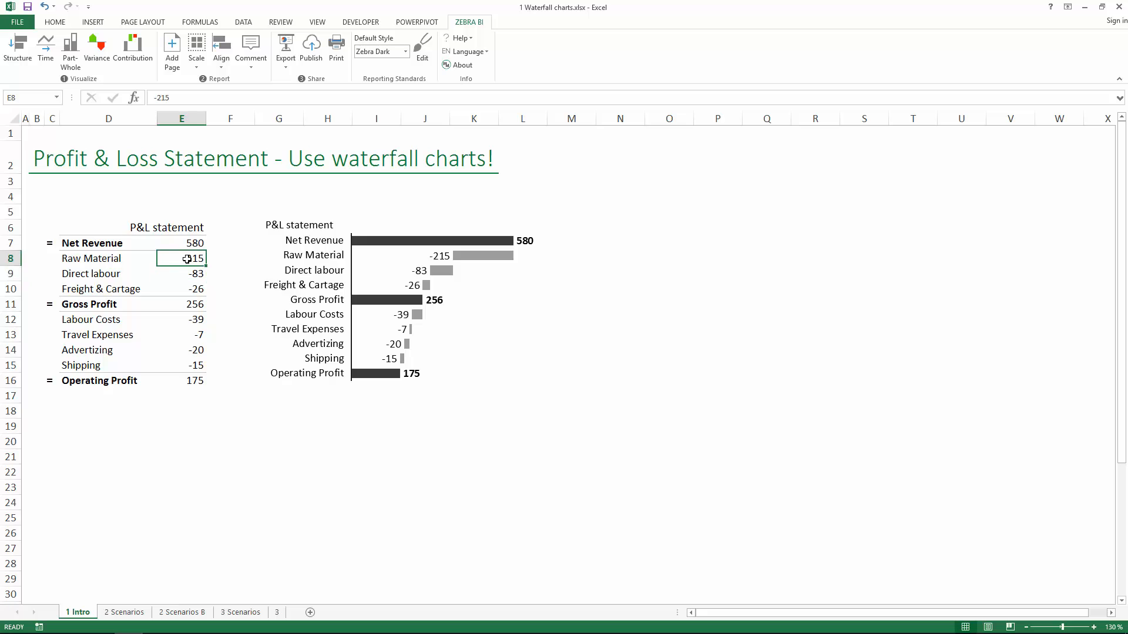
left_click(187, 272)
left_click(186, 259)
left_click(183, 274)
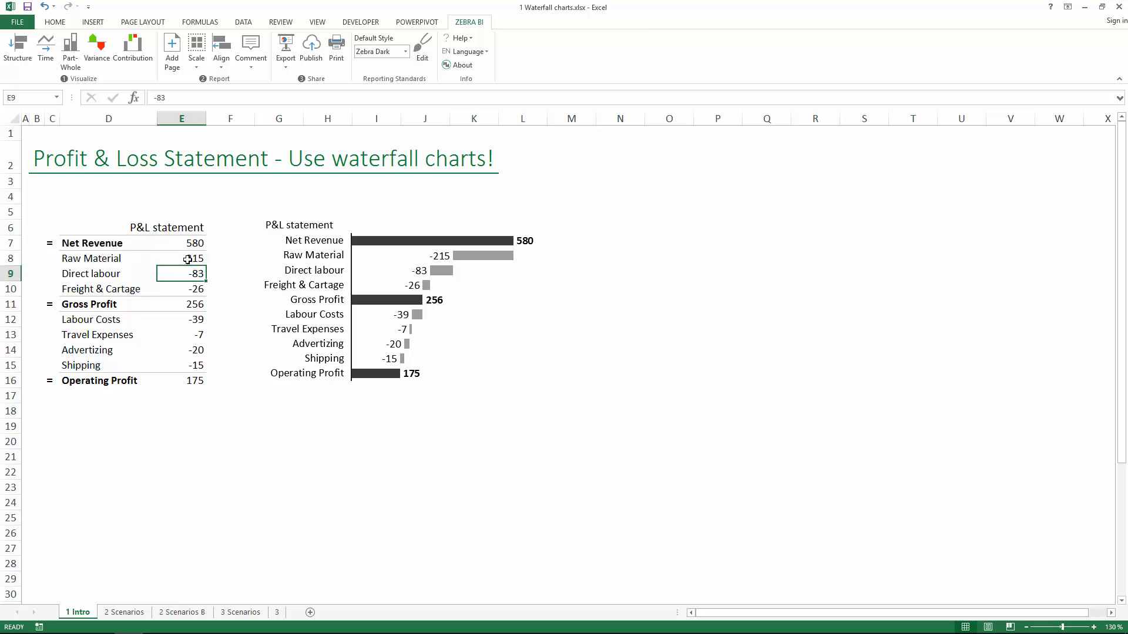
left_click(187, 259)
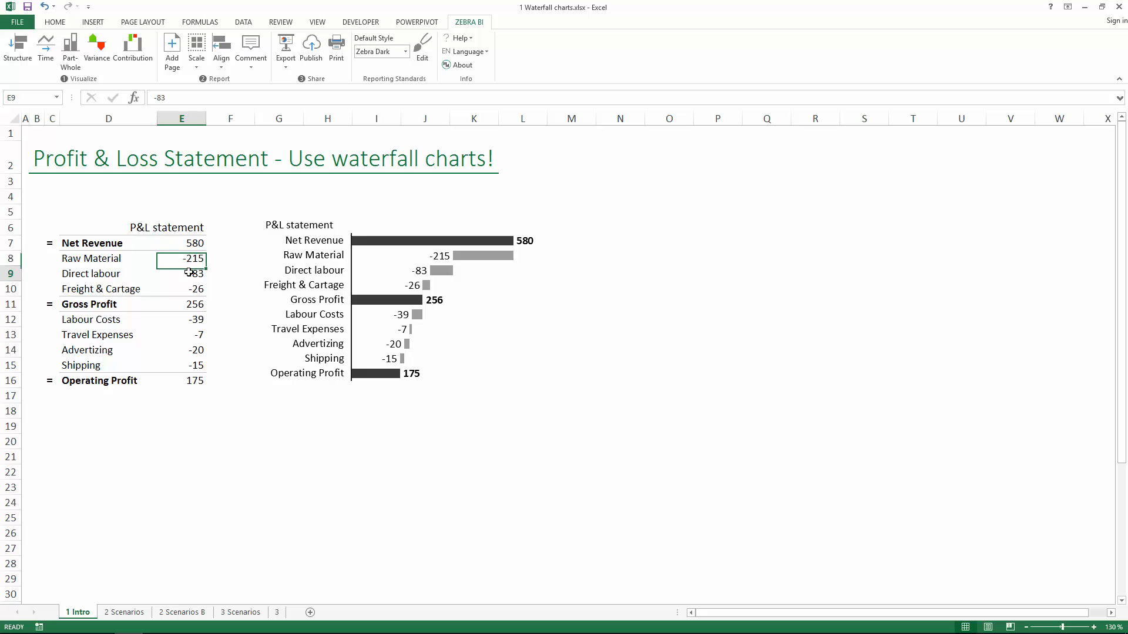
key("Left")
left_click(183, 259)
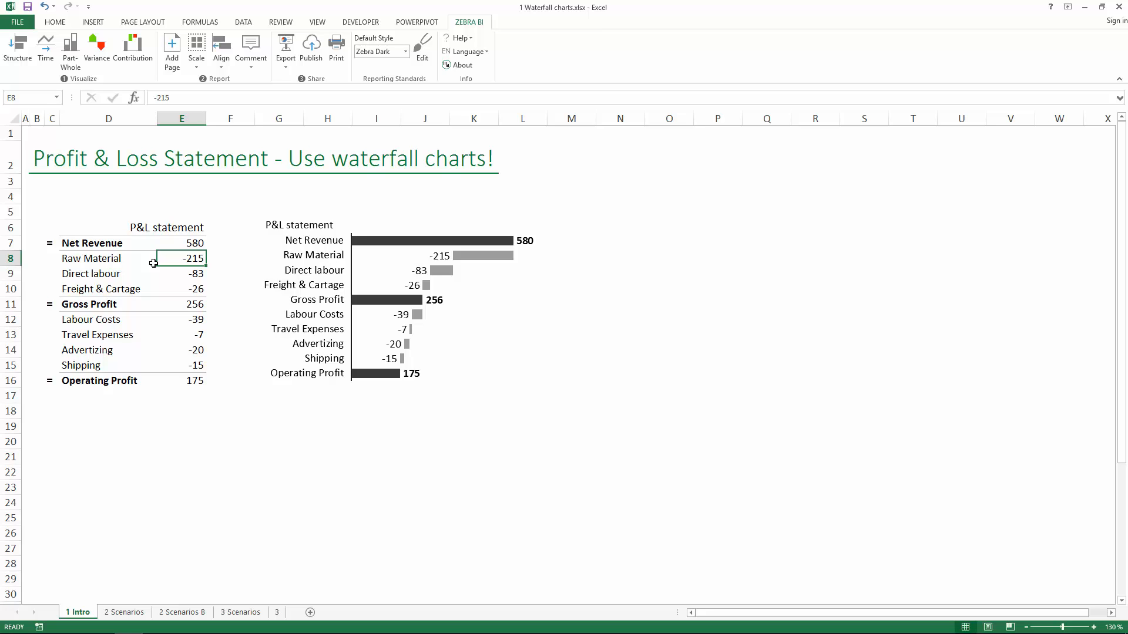
left_click(134, 259)
left_click(184, 261)
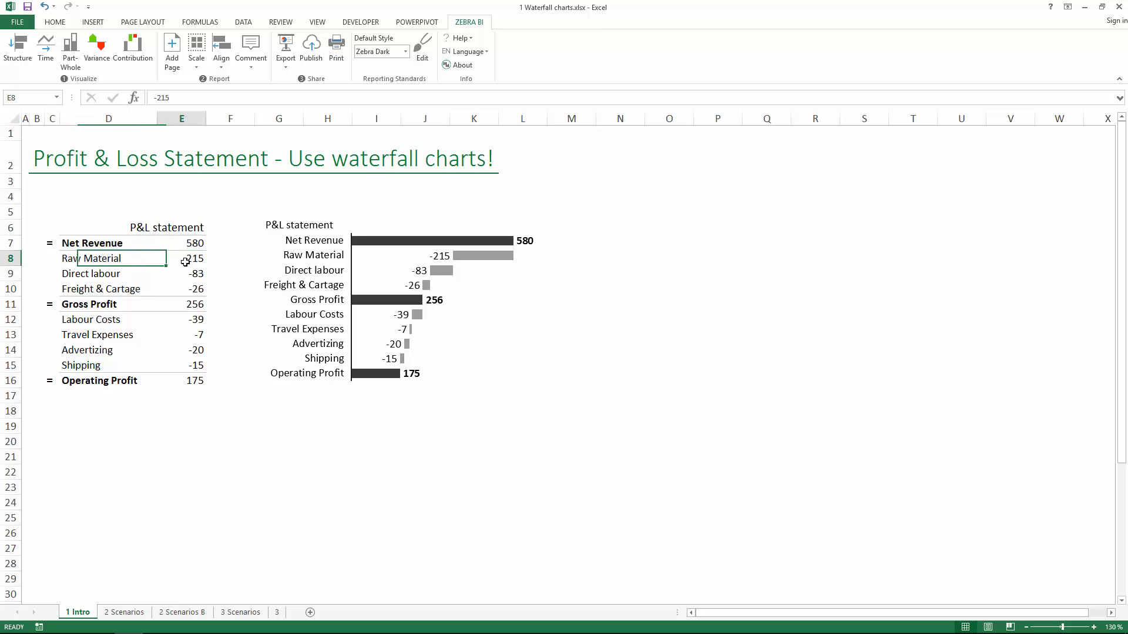
left_click(192, 283)
left_click(191, 271)
left_click(192, 260)
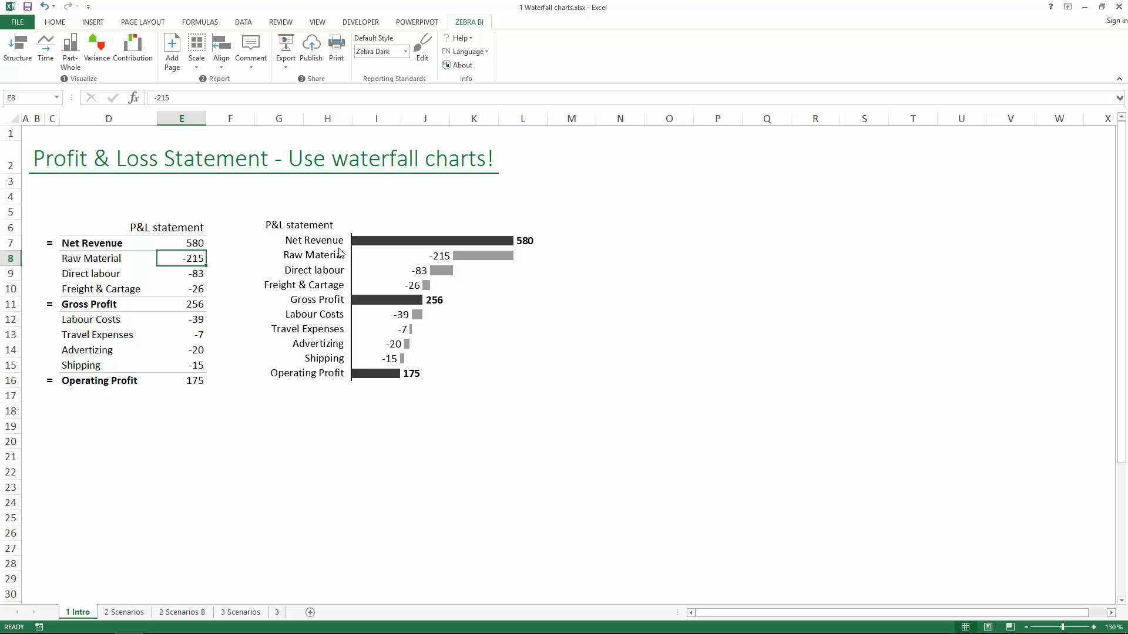
Move the waterfall chart farther from the table so it starts around column H, leaving column G free.
left_click(344, 219)
left_click_drag(344, 219, 401, 223)
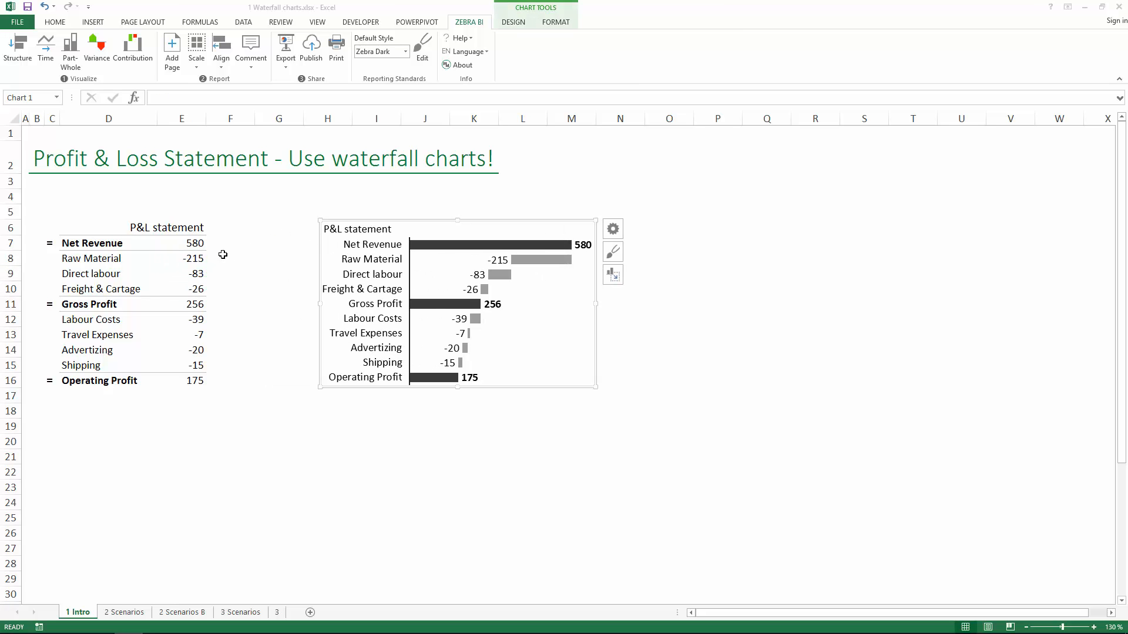
key("Escape")
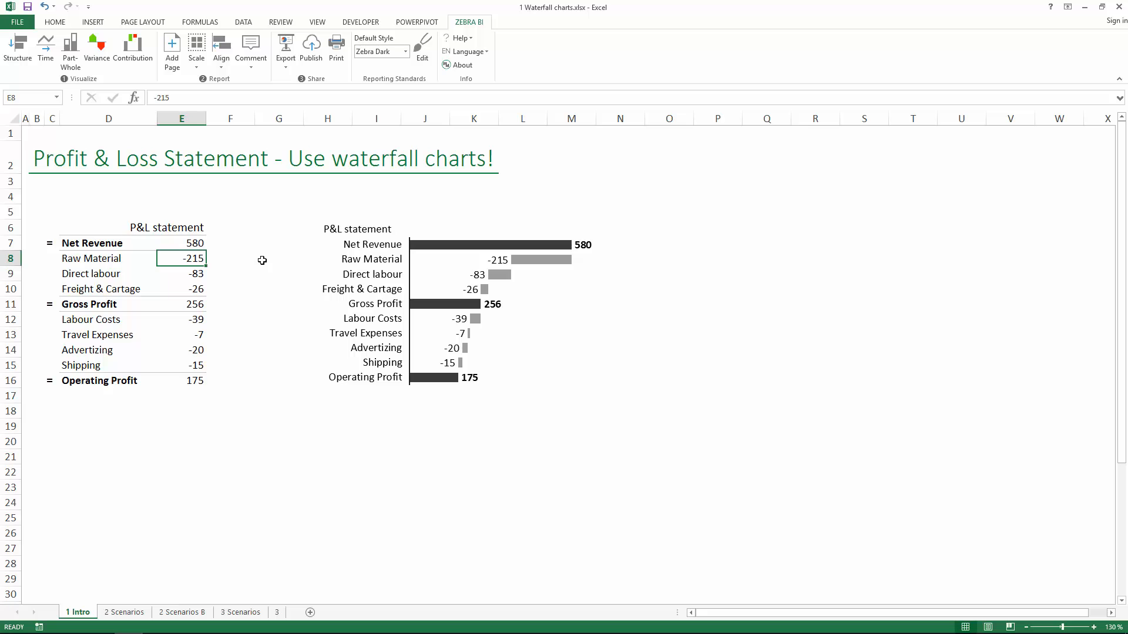
Enter -1 in cell G7 and copy that cell.
key("Right")
key("Right")
key("Up")
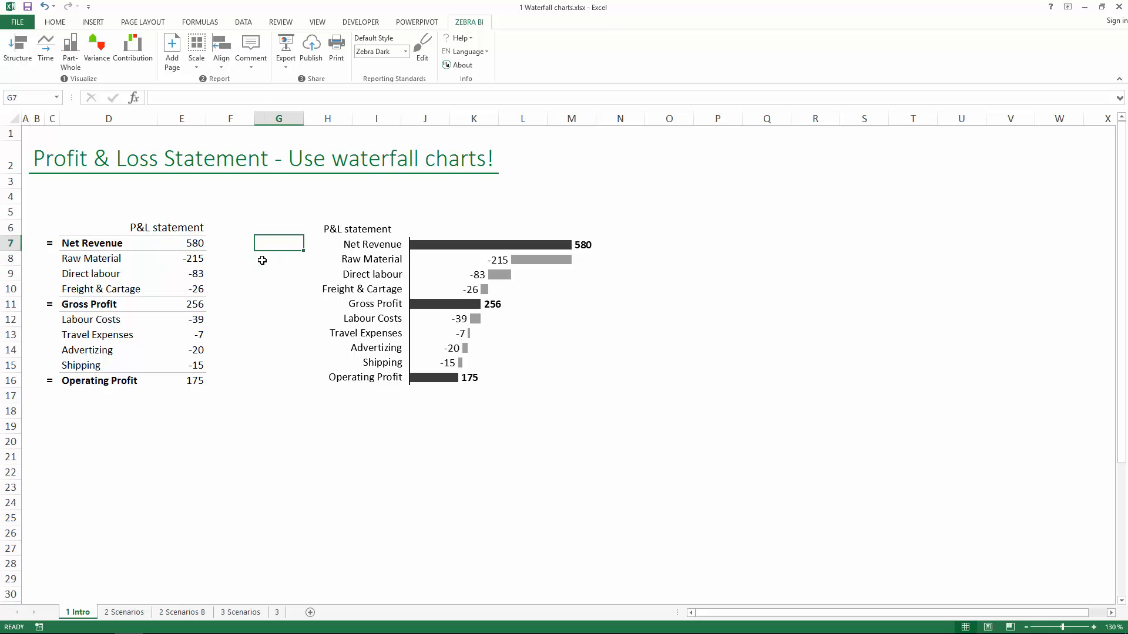
type("-1")
key("Return")
key("Up")
key("ctrl+c")
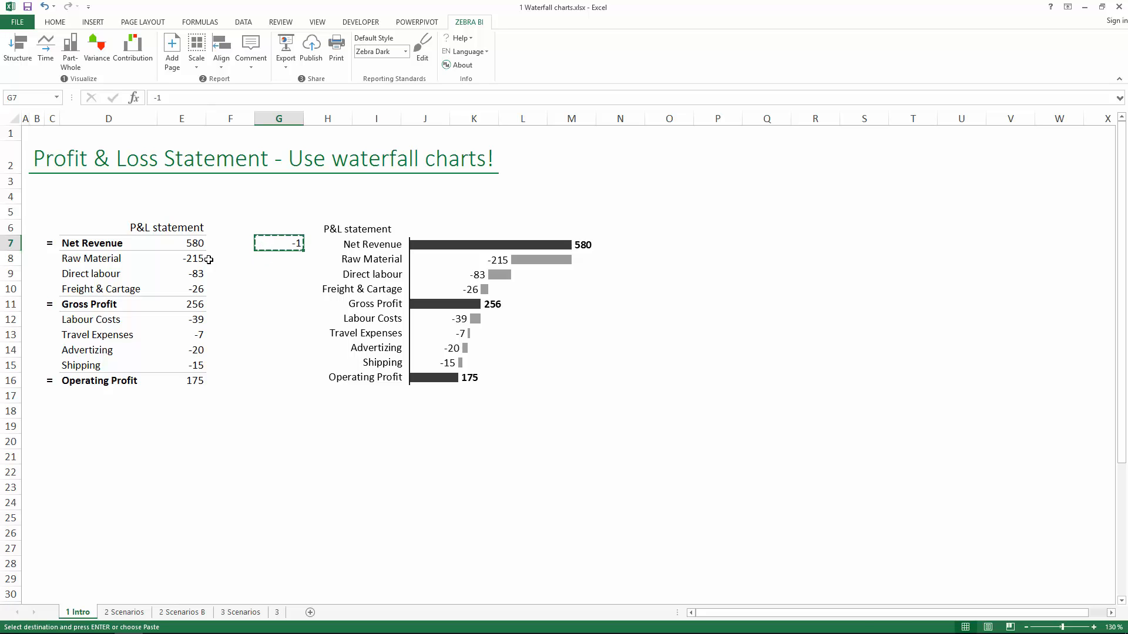
Multiply the Raw Material, Direct labour and Freight & Cartage values in E8:E10 by the copied -1 using Paste Special.
left_click_drag(195, 258, 196, 289)
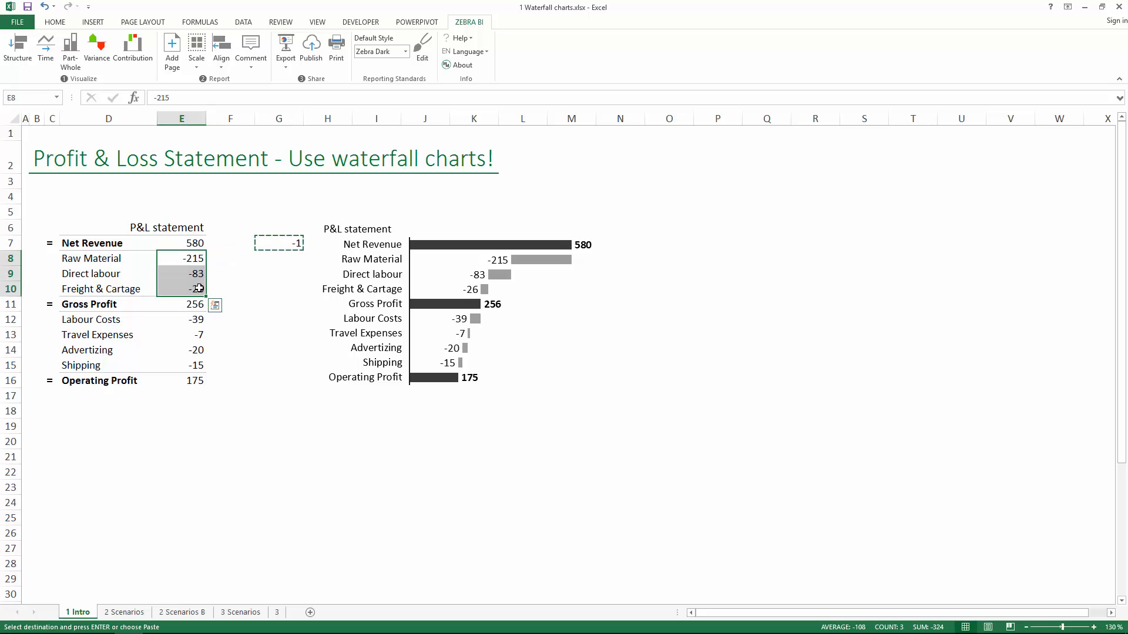
right_click(200, 288)
left_click(238, 355)
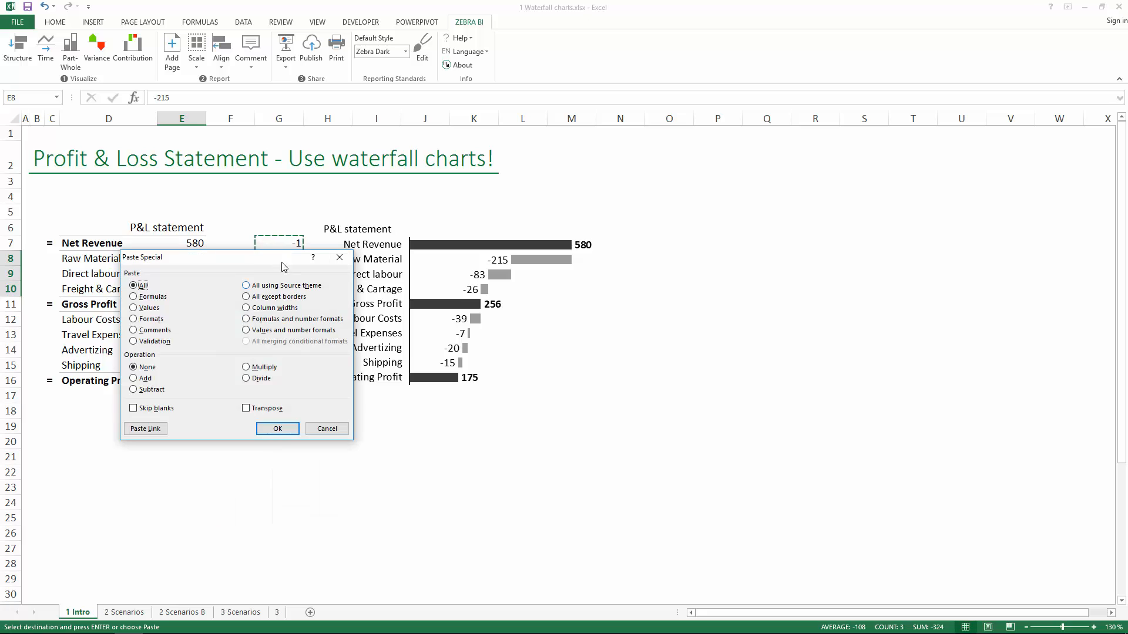
left_click_drag(265, 265, 694, 207)
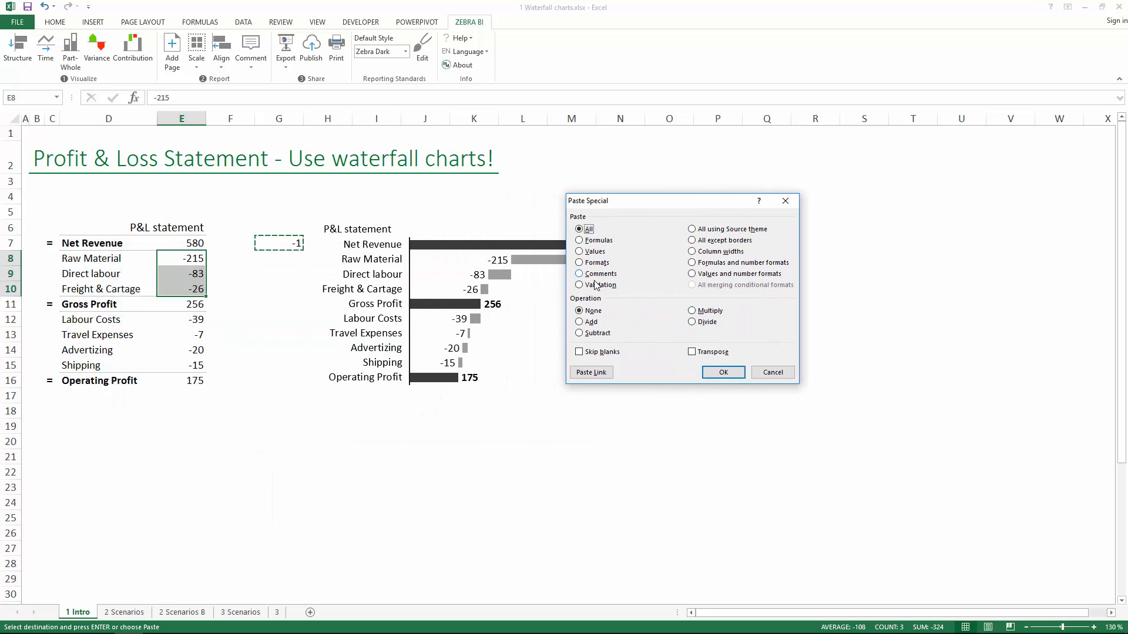
left_click(707, 311)
left_click(723, 373)
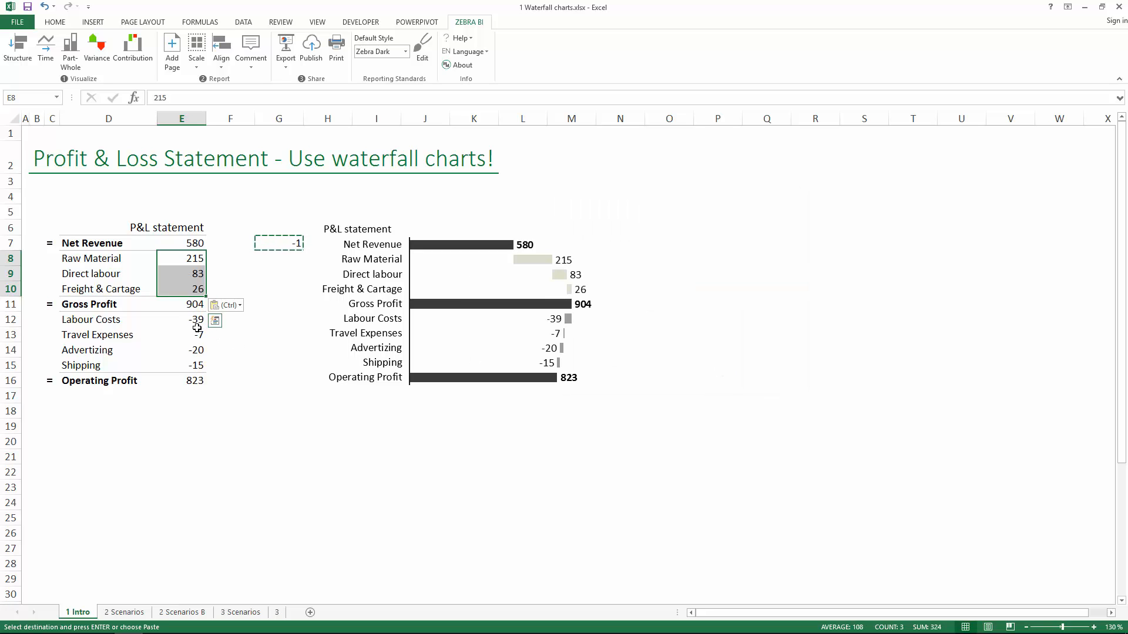
Multiply the Labour Costs, Travel Expenses, Advertizing and Shipping values in E12:E15 by the copied -1, and cancel the copy selection.
left_click_drag(198, 322, 203, 362)
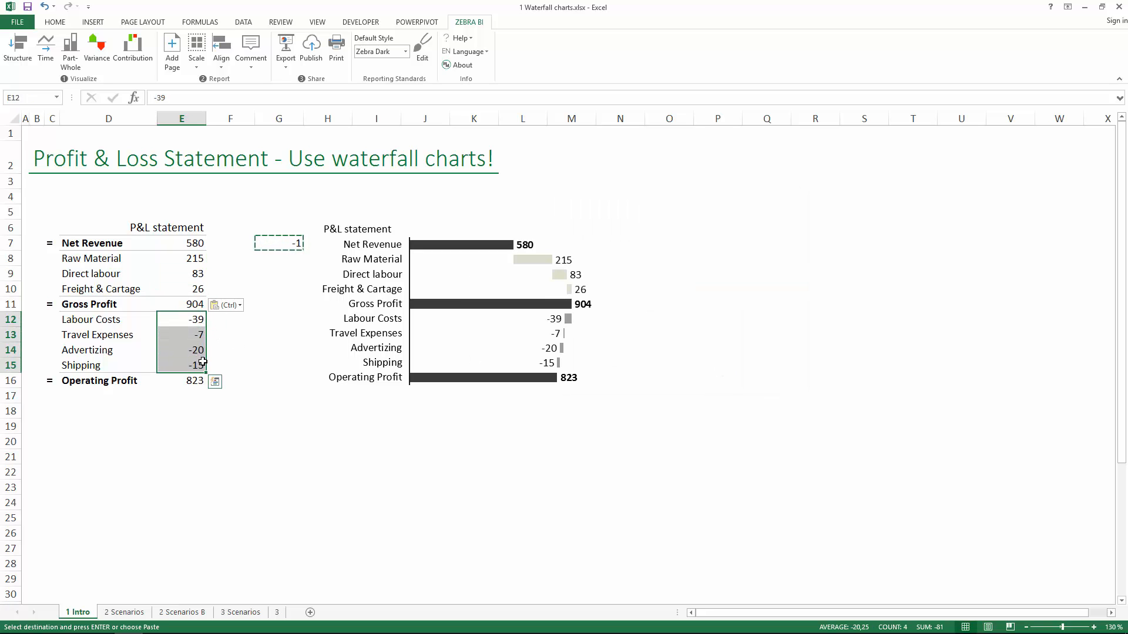
key("F4")
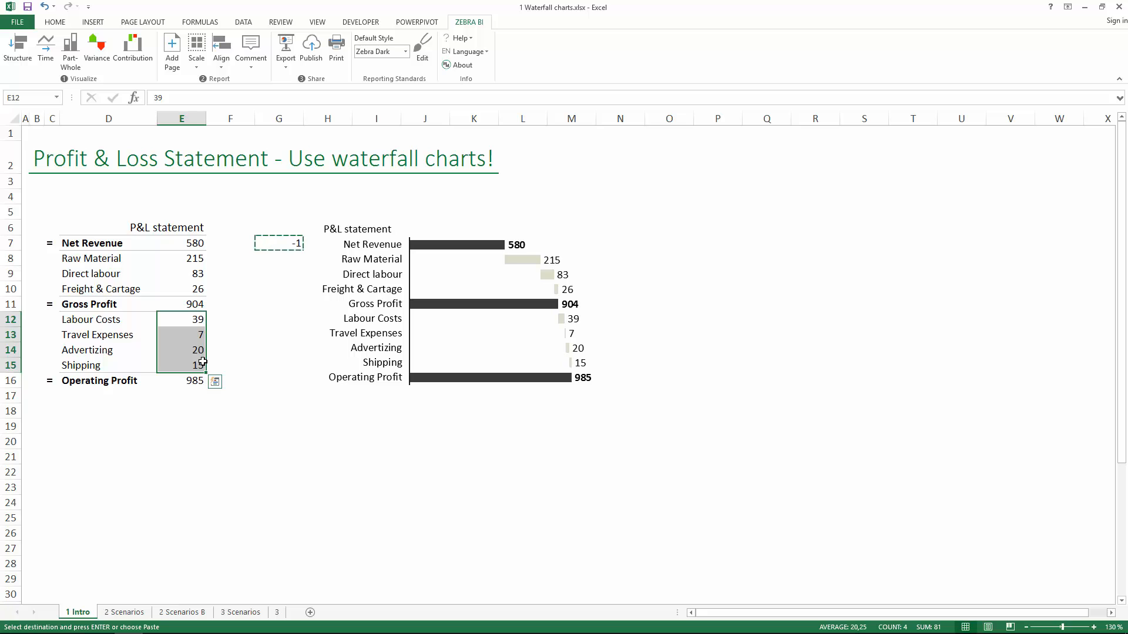
left_click(192, 320)
key("Escape")
Examine the Raw Material and Direct labour values in column E and the markers in column C beside the statement rows.
left_click(193, 274)
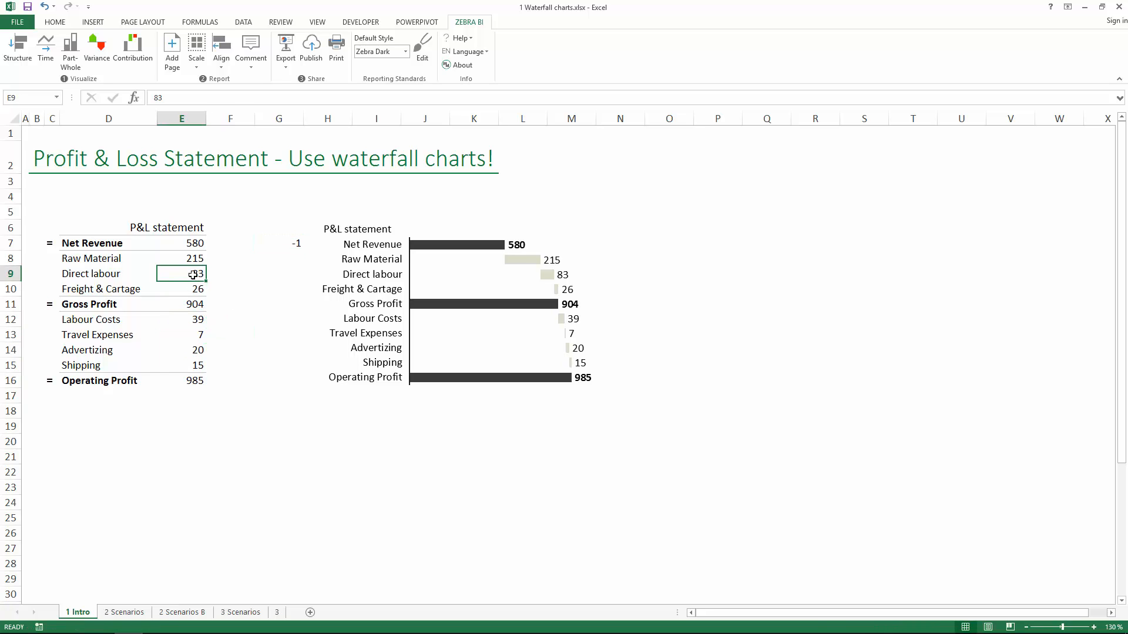
left_click(192, 261)
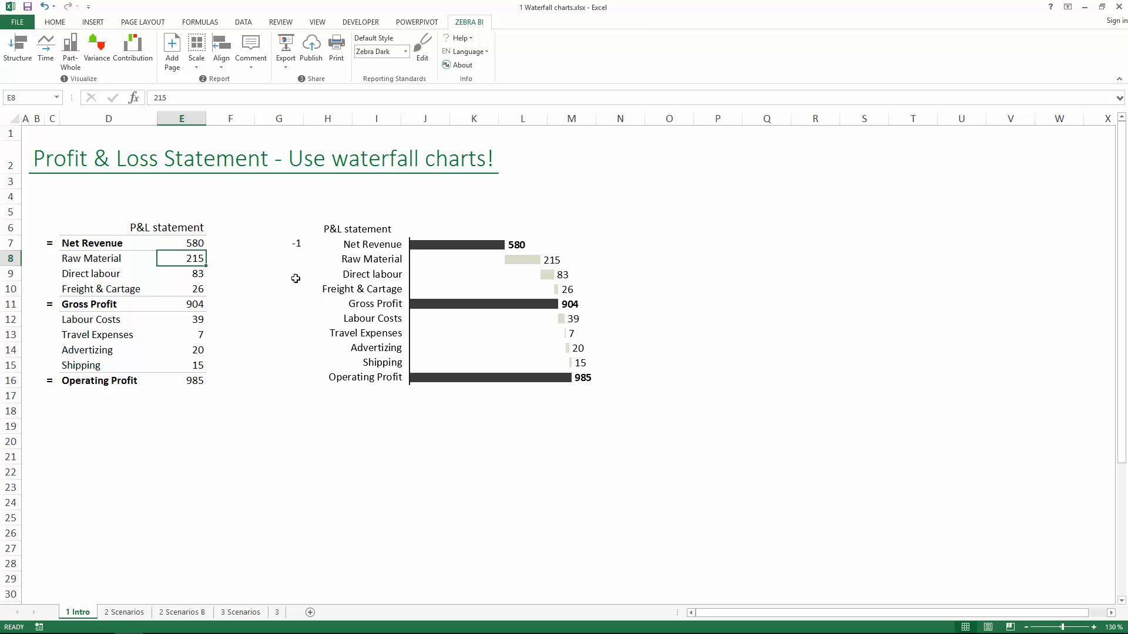
left_click(201, 272)
left_click(194, 262)
left_click(137, 257)
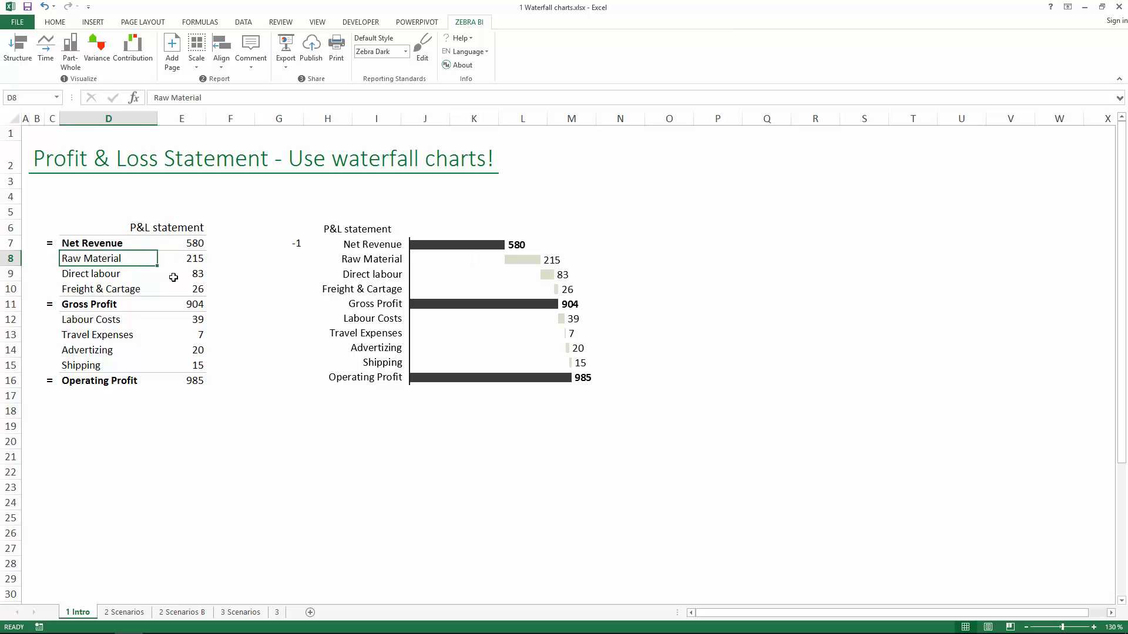
key("Left")
key("Up")
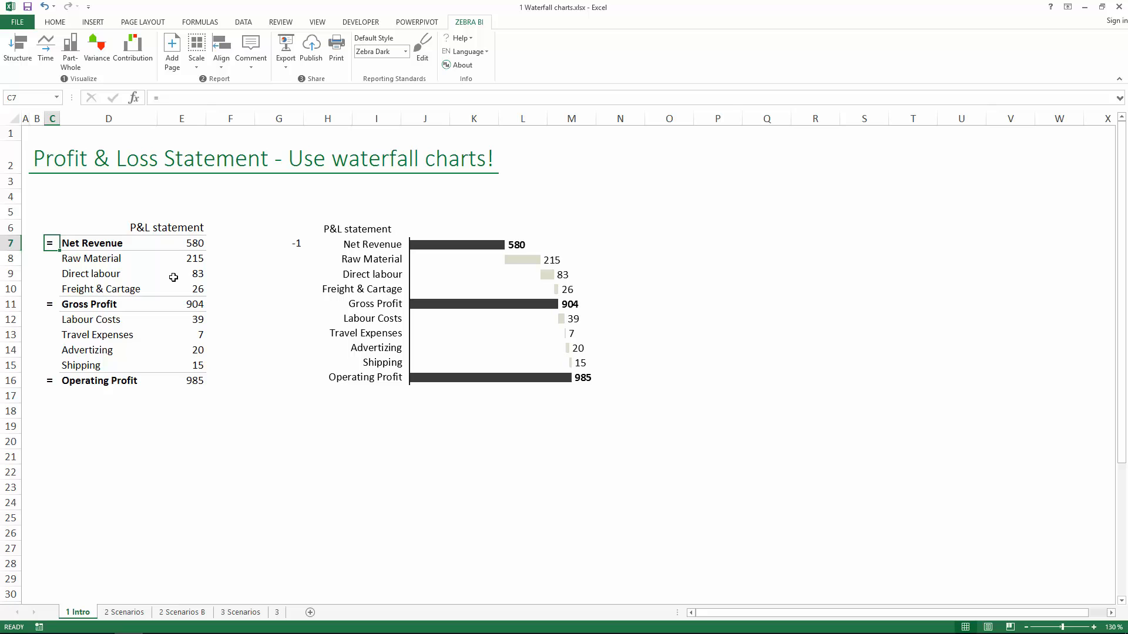
key("Down")
key("Down")
key("Down")
key("Down")
key("Down")
key("Up")
key("Up")
key("Up")
key("Up")
key("Up")
left_click(143, 257)
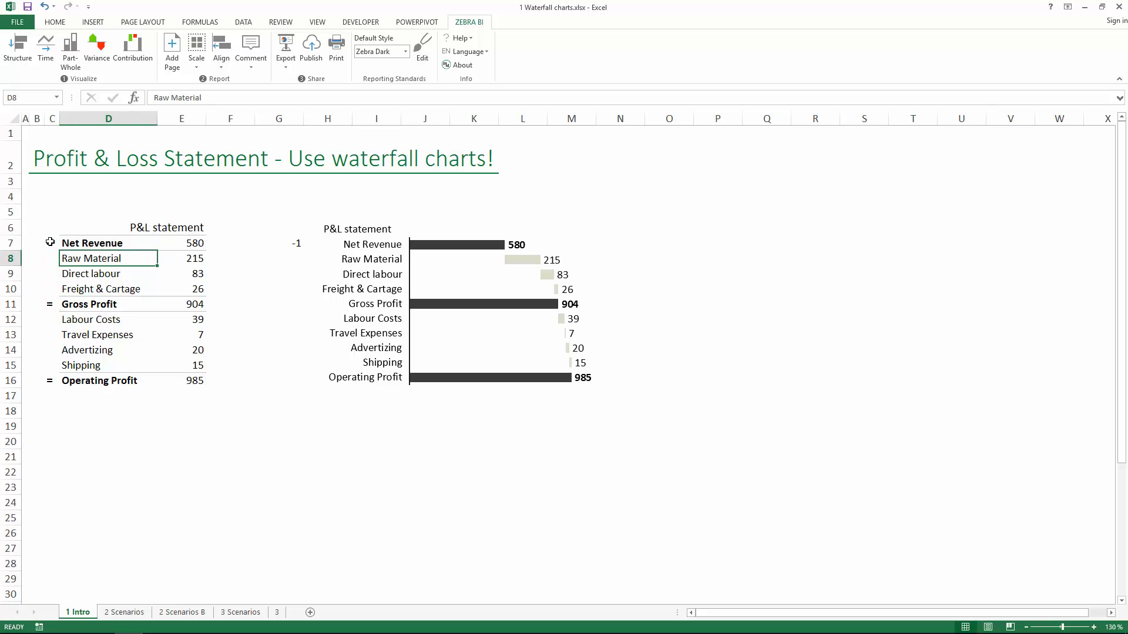
Examine the = markers in C7:C16 against the Net Revenue, Gross Profit and Operating Profit rows.
left_click_drag(50, 242, 50, 368)
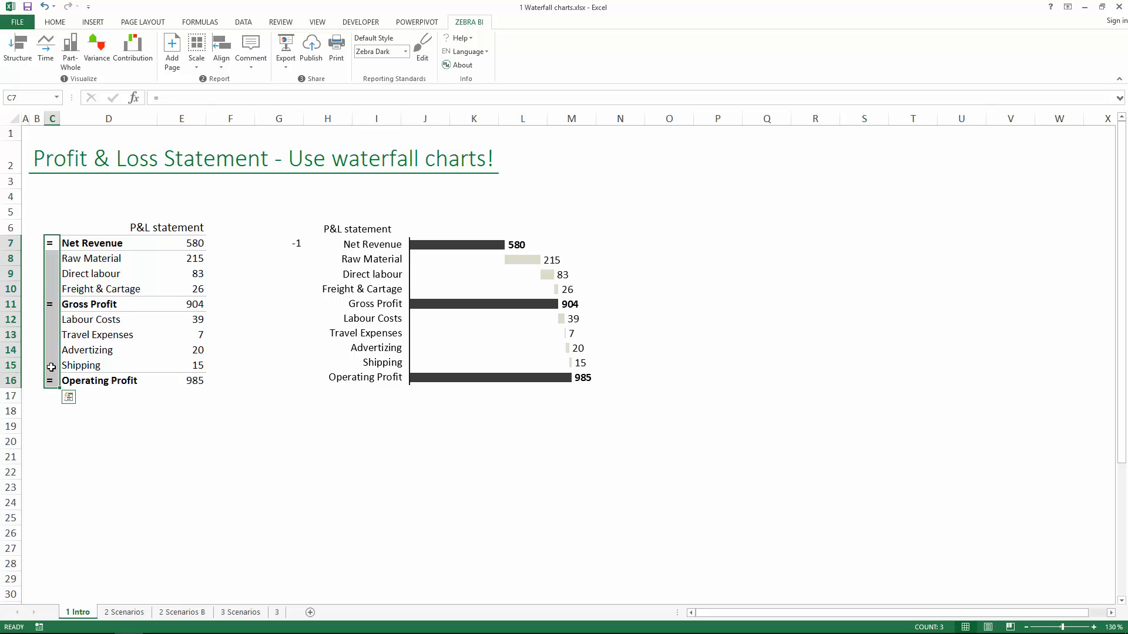
left_click(90, 303)
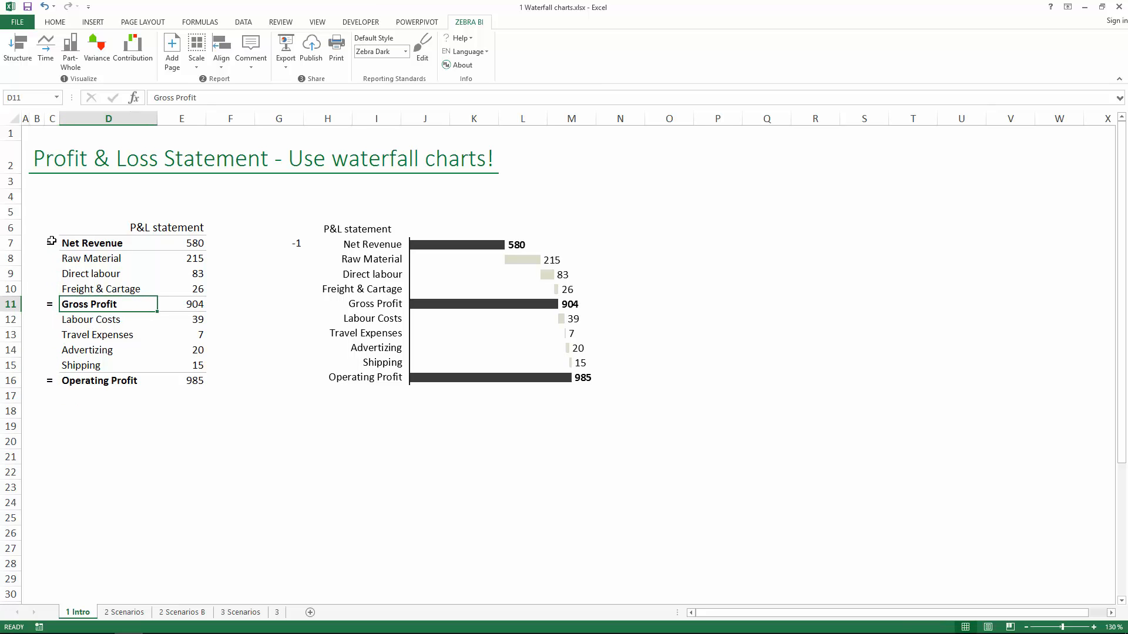
left_click(52, 258)
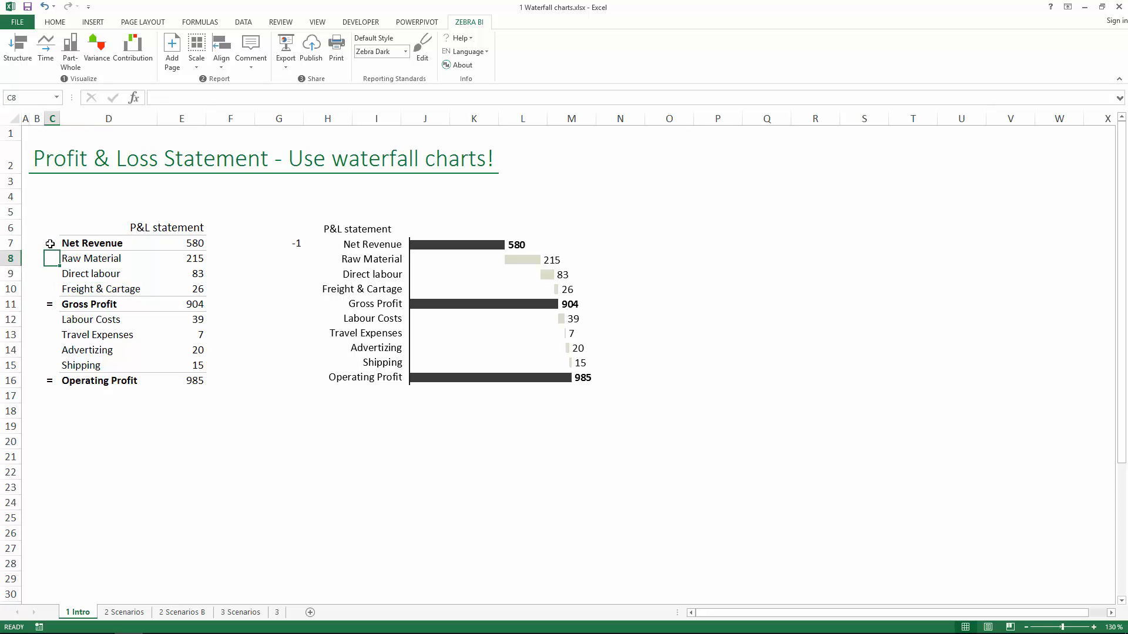
left_click(50, 243)
left_click(62, 257)
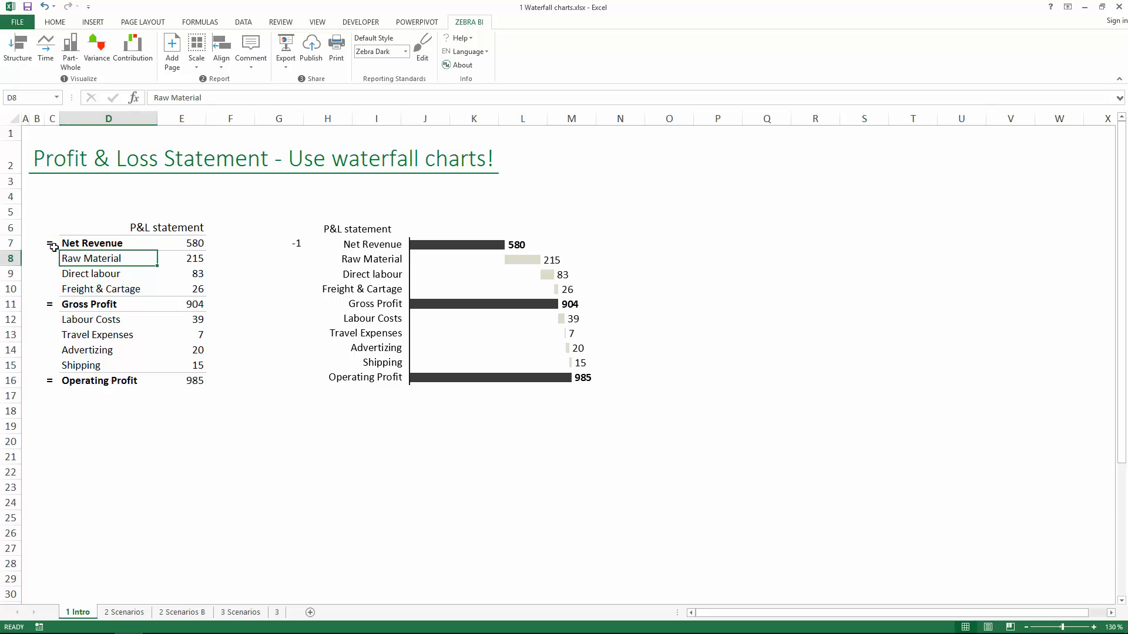
left_click(54, 246)
left_click(85, 245)
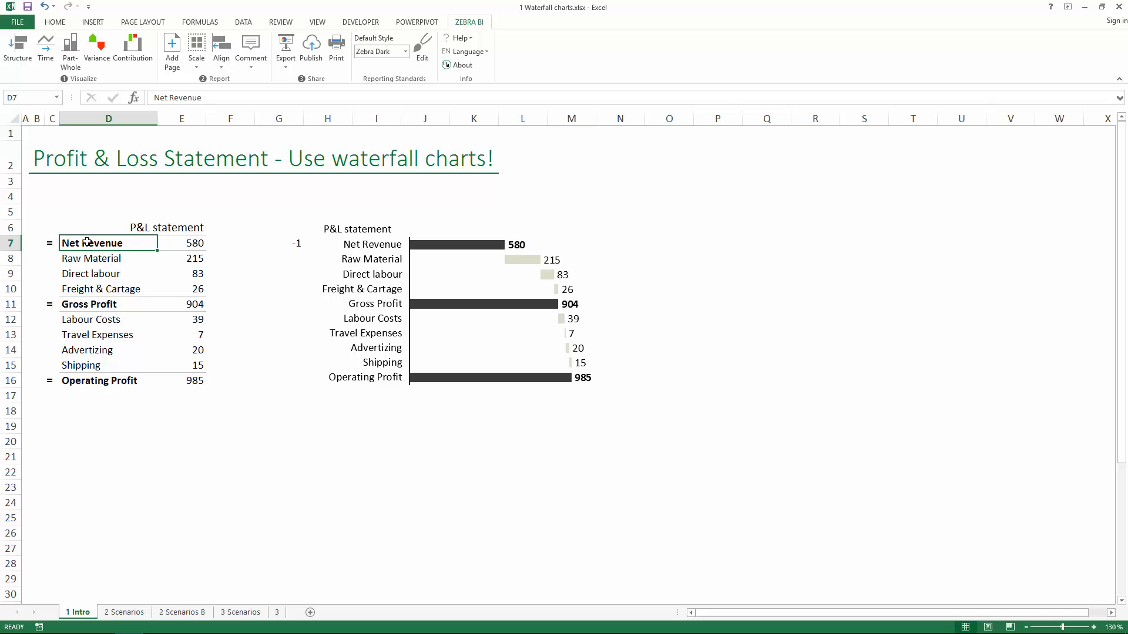
left_click(164, 244)
left_click(83, 245)
left_click(48, 242)
left_click(84, 243)
left_click(98, 303)
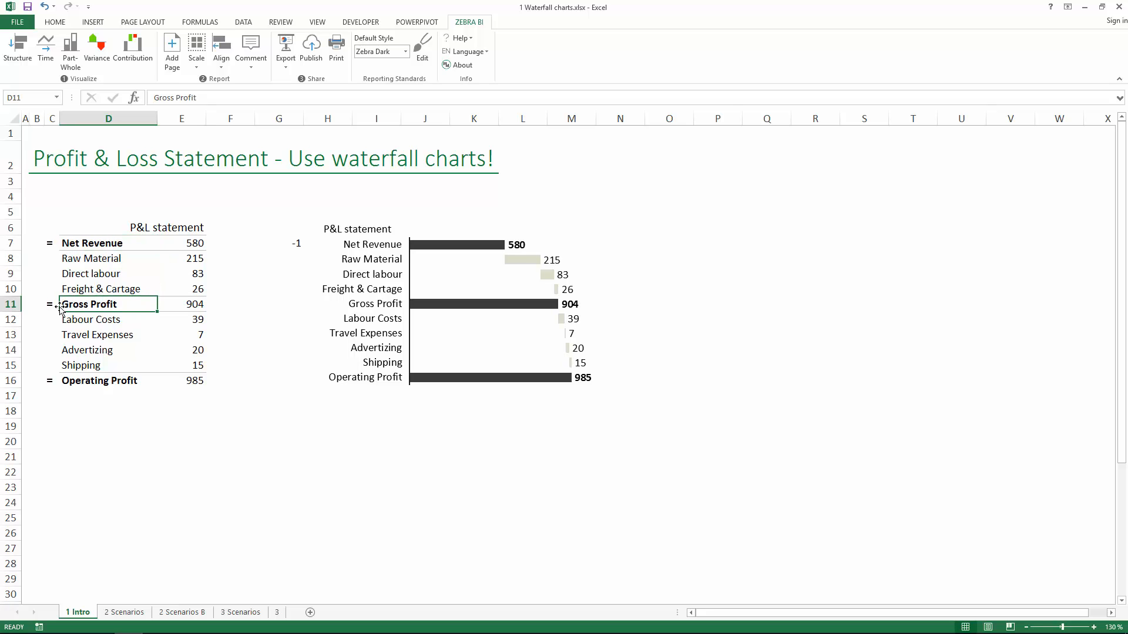
left_click(95, 380)
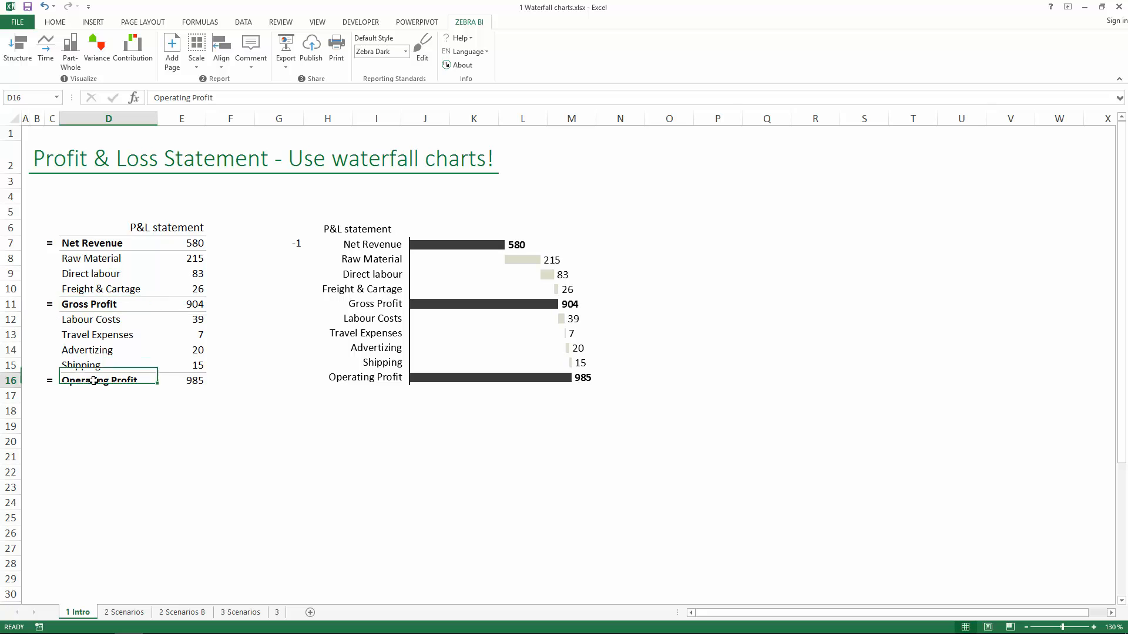
left_click(49, 244)
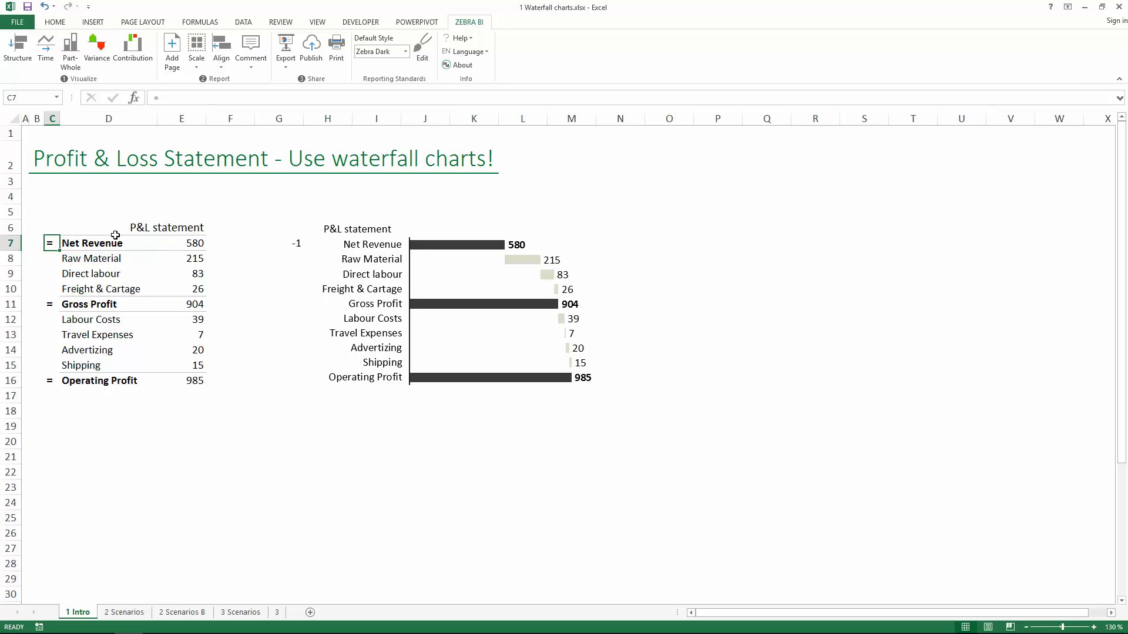
left_click(52, 303)
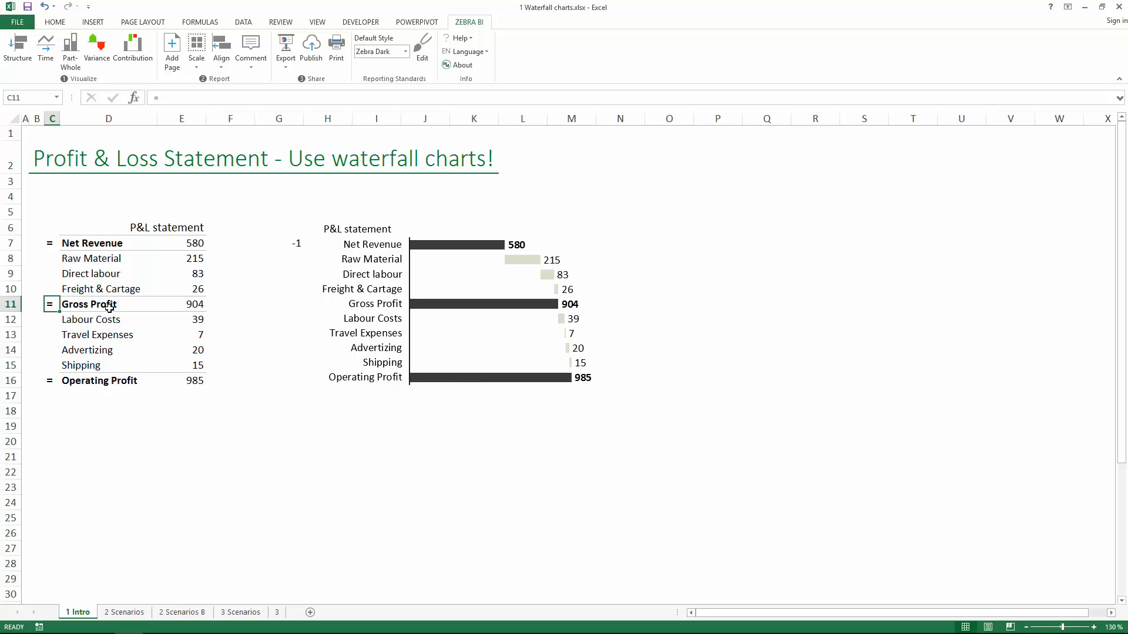
Clear the = marker in C11 beside Gross Profit, and enter = there again.
left_click(57, 287)
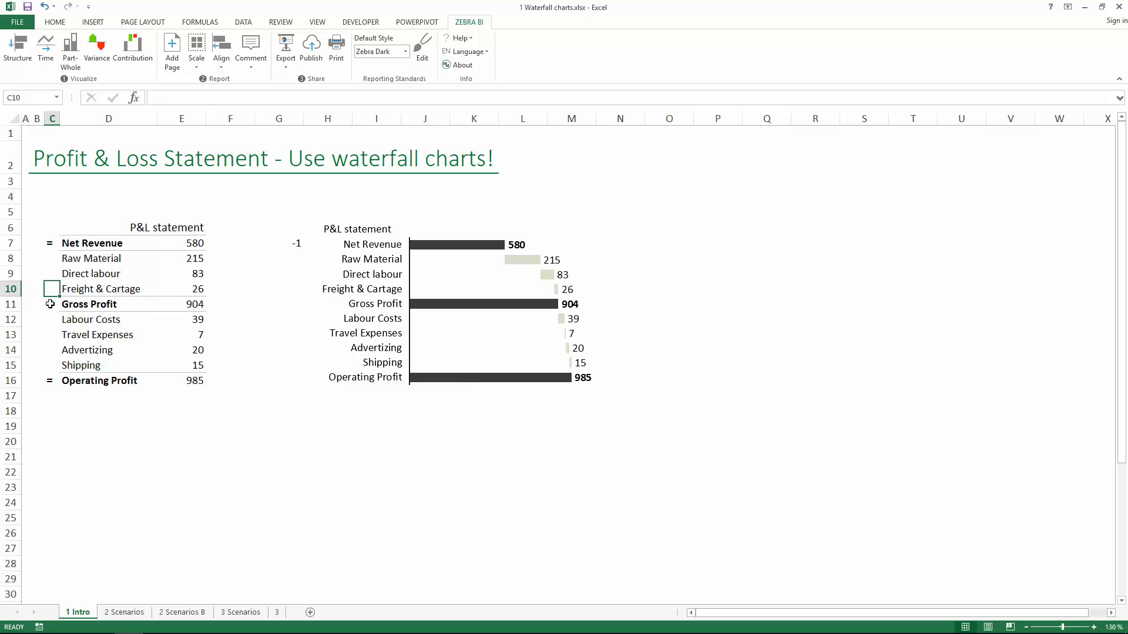
left_click(51, 303)
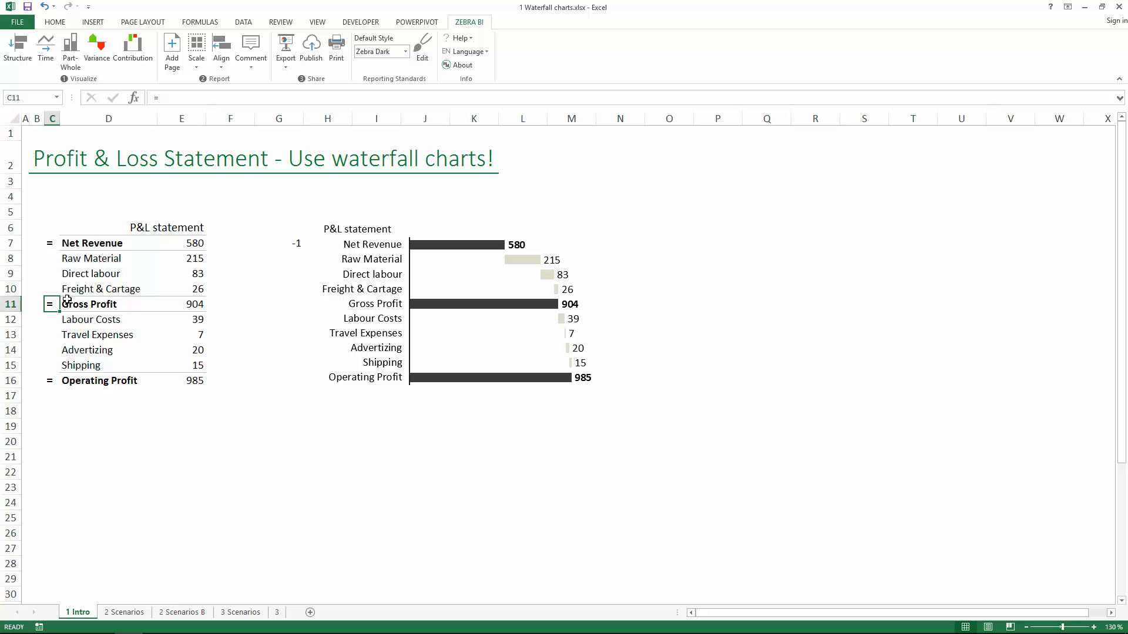
key("Delete")
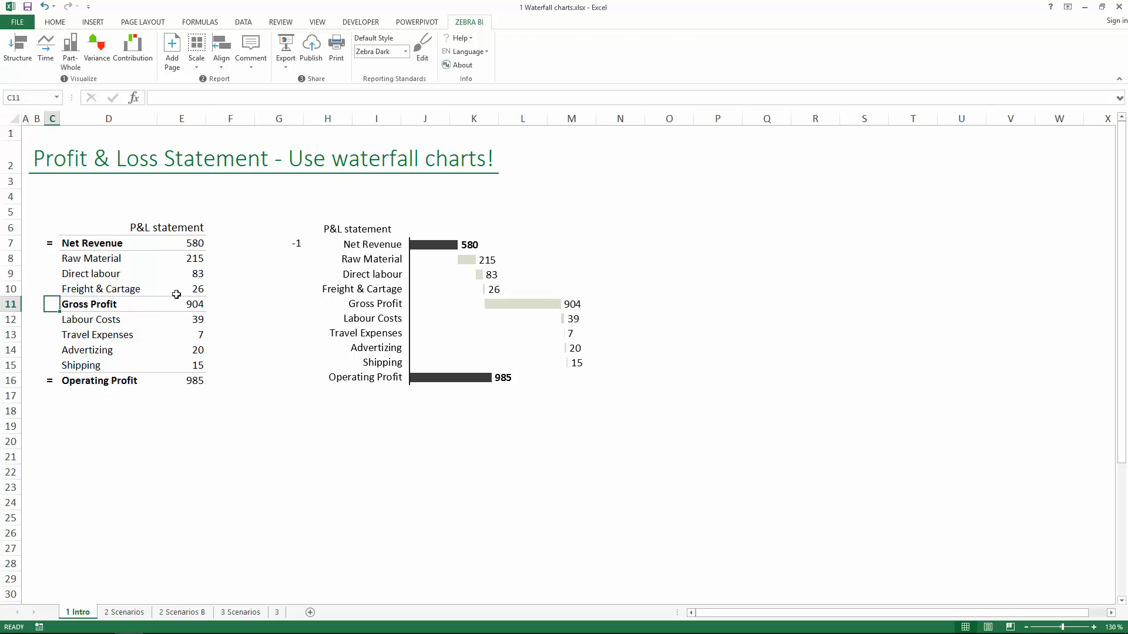
type("?")
key("Return")
Enter a minus sign in C8 beside Raw Material to mark it as a subtracted item.
key("Up")
key("Up")
key("Up")
key("Up")
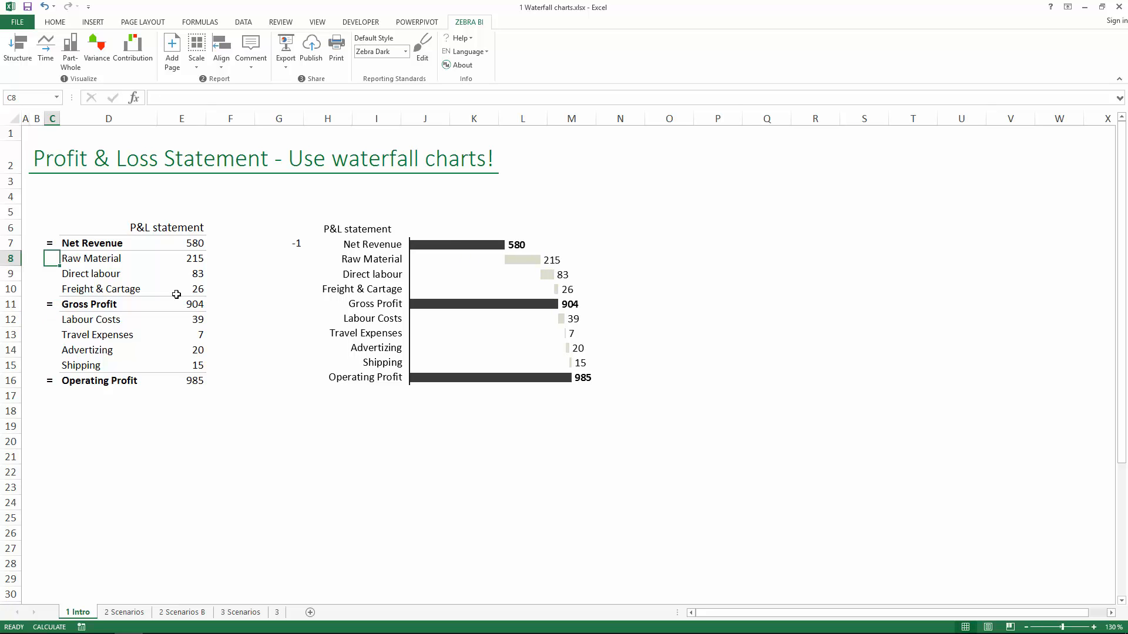
key("Up")
key("Down")
key("Right")
key("Right")
key("Left")
key("Left")
type("-")
key("Return")
key("Up")
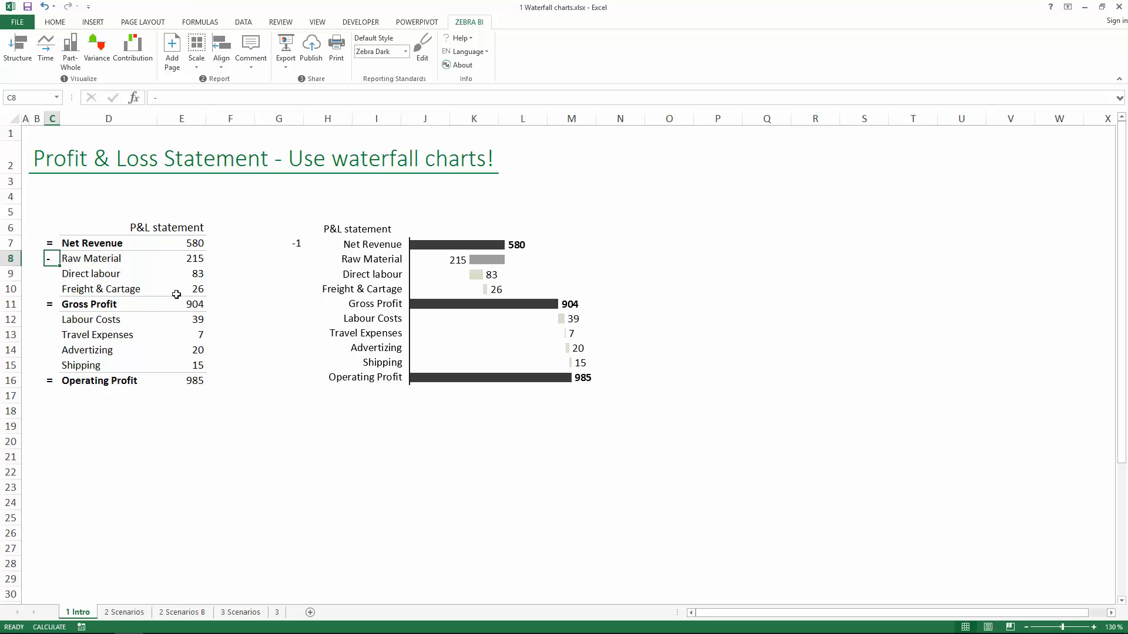
Compare the marker in C8 with the Raw Material value in E8.
key("Right")
key("Right")
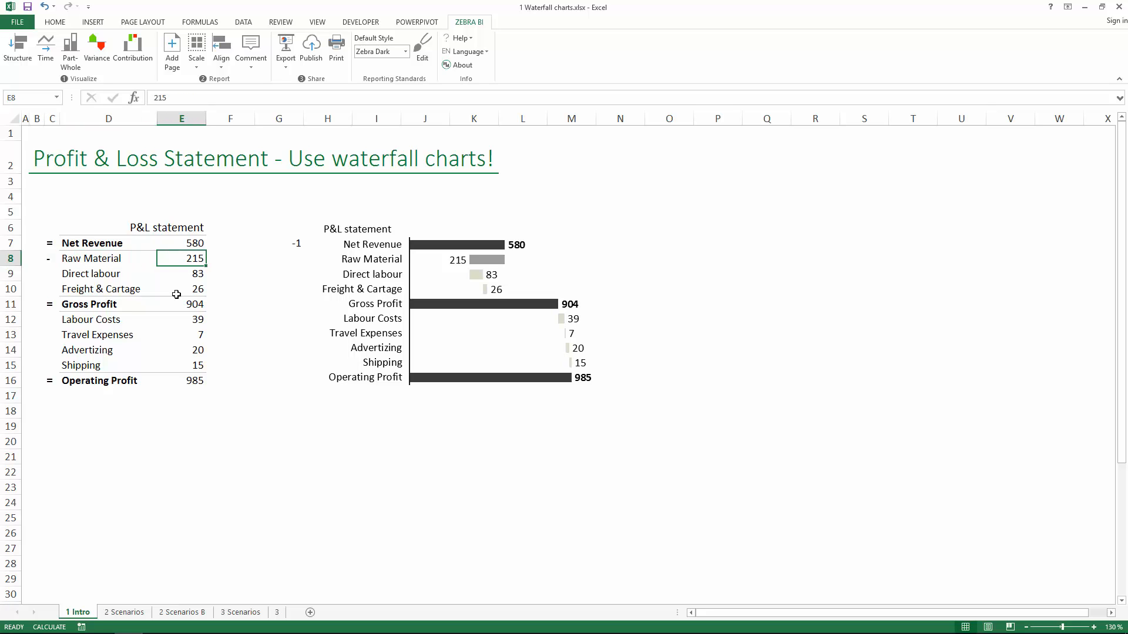
key("Left")
key("Left")
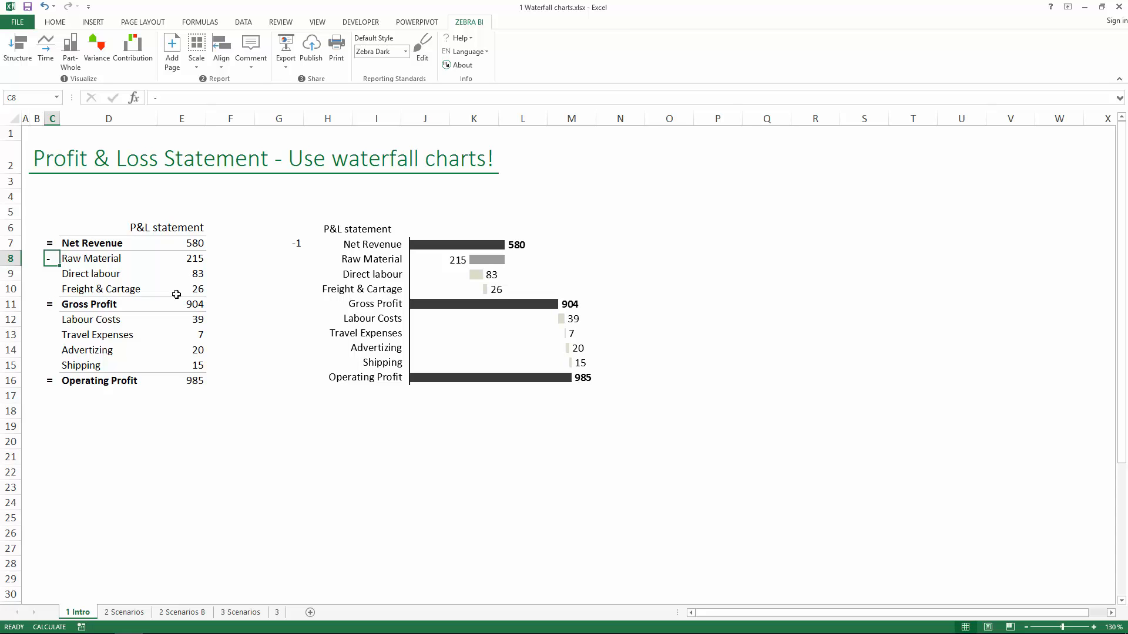
key("Right")
key("Right")
key("Left")
key("Left")
key("Right")
key("Left")
key("Right")
key("Right")
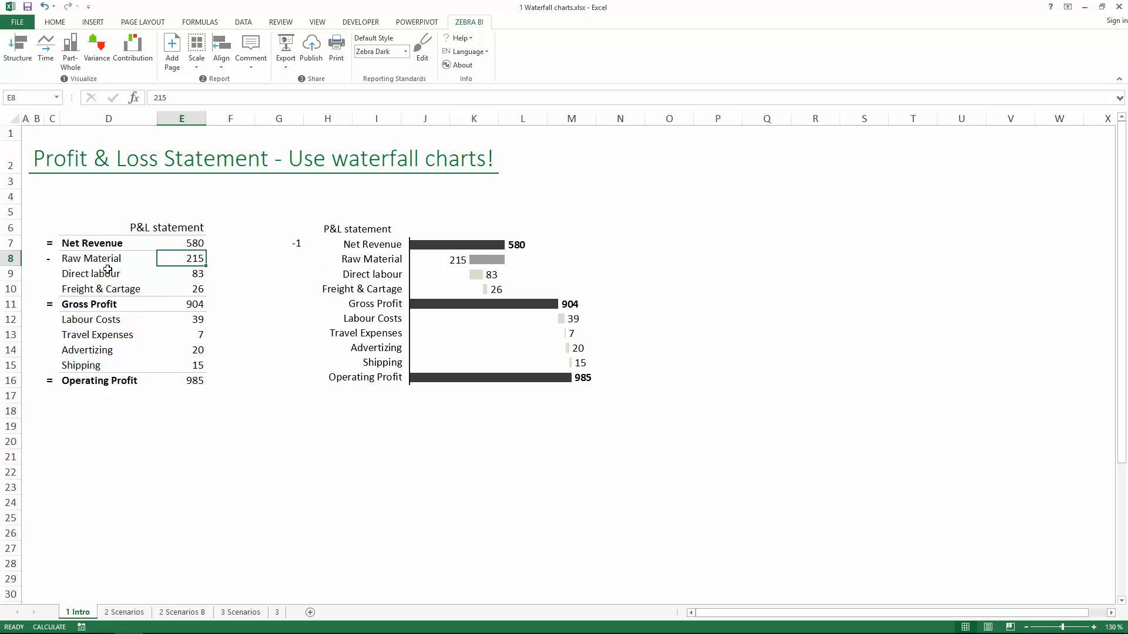
Enter a minus sign in C9 and C10 beside Direct labour and Freight & Cartage.
left_click(43, 275)
key("Right")
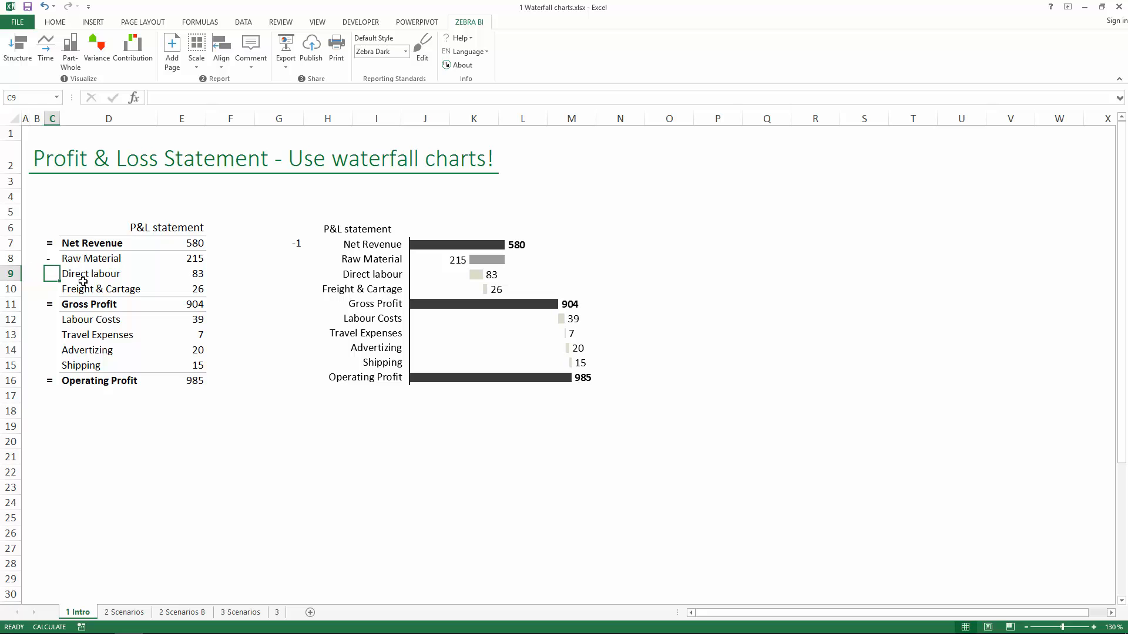
type("-")
key("Return")
type("-")
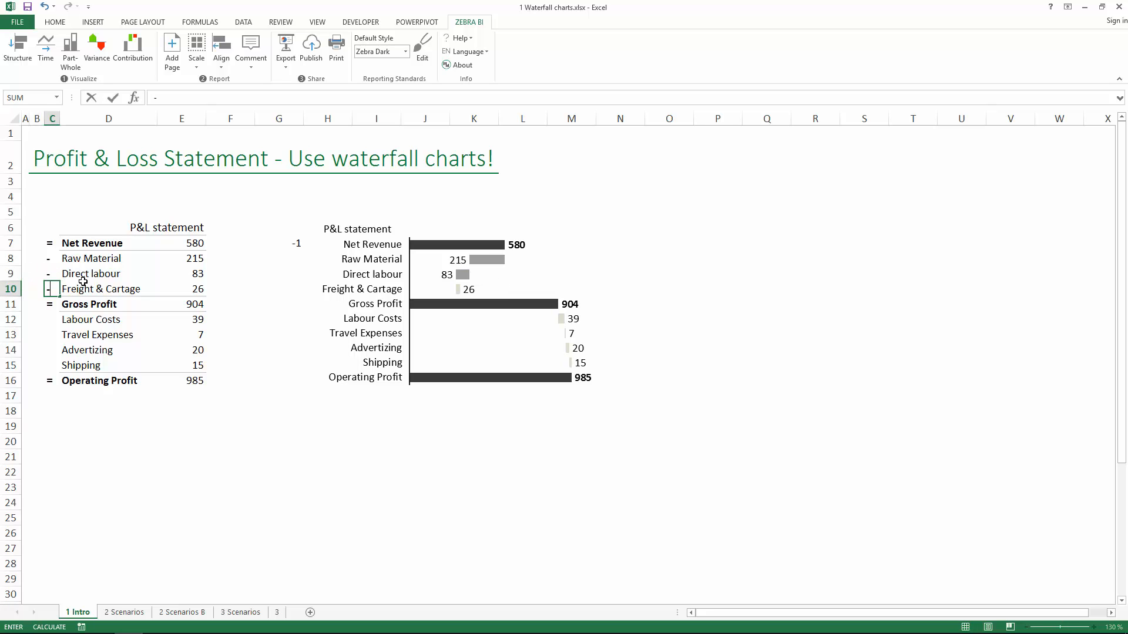
key("Return")
key("Up")
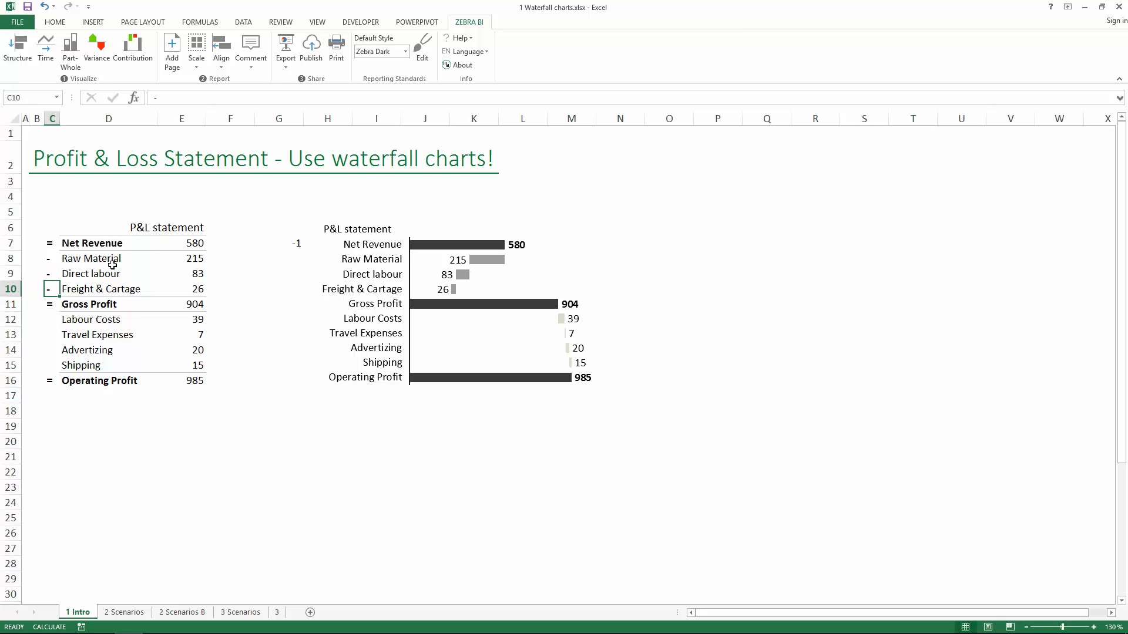
Change the Gross Profit formula in E11 to =E7-SUM(E8:E10) so the costs are subtracted from Net Revenue.
left_click_drag(70, 258, 122, 293)
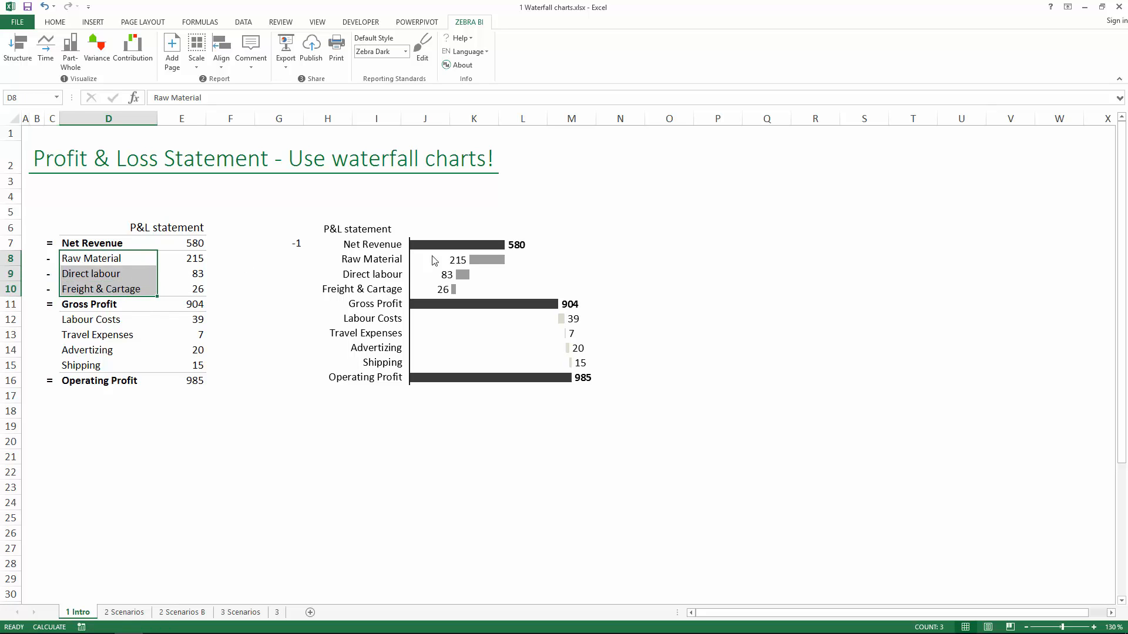
left_click(167, 305)
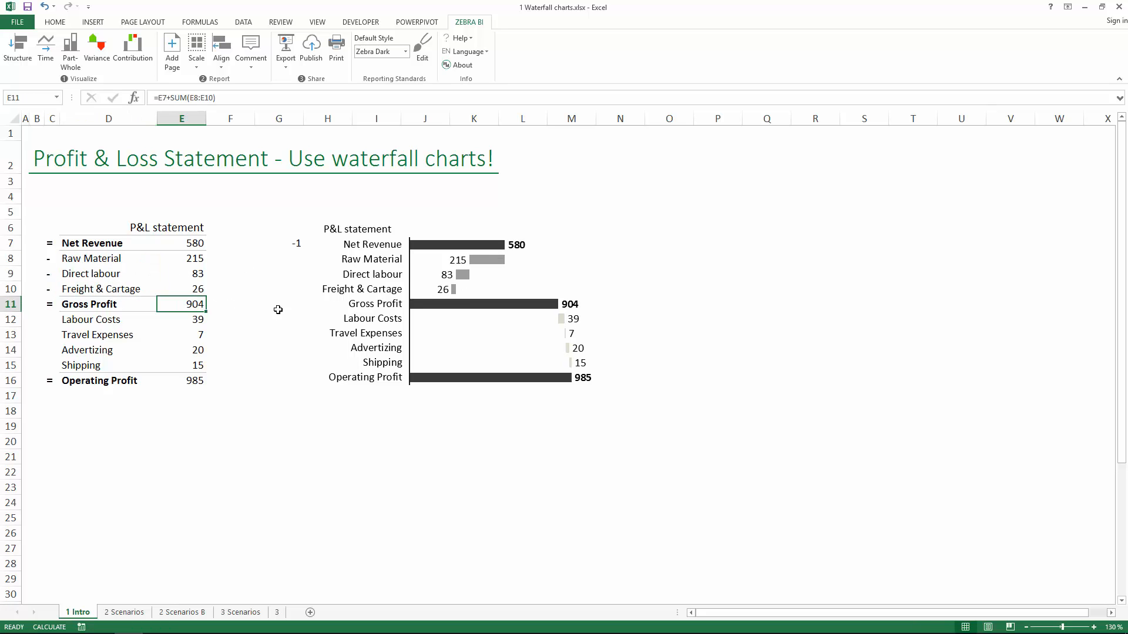
key("F2")
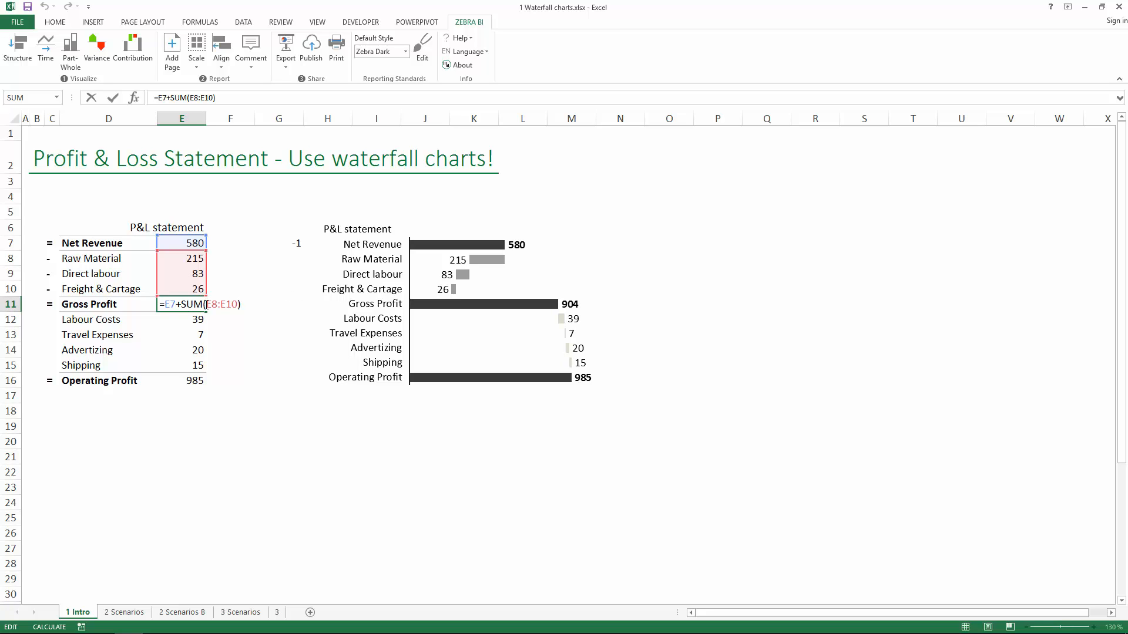
left_click(179, 304)
key("BackSpace")
type("-")
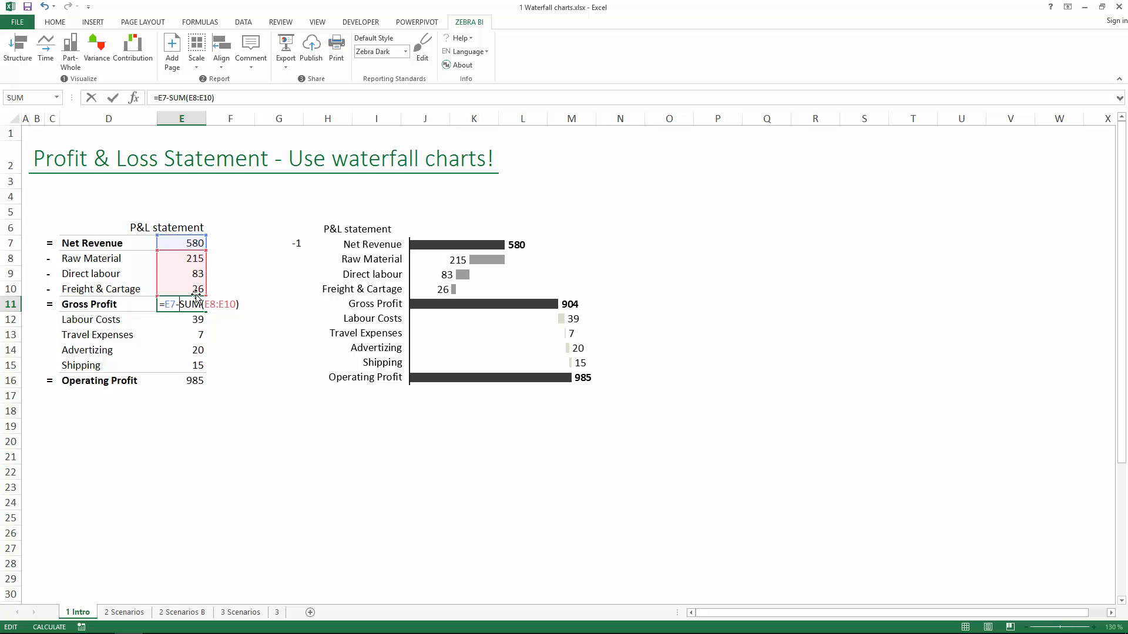
key("ctrl+Return")
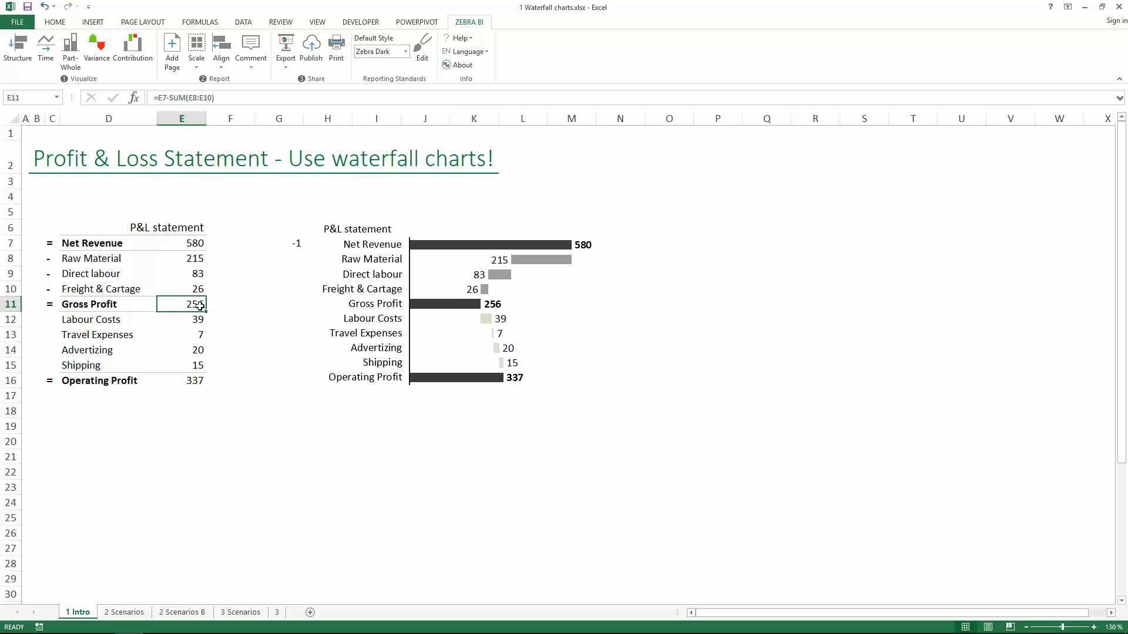
mouse_move(200, 306)
left_mouse_down()
mouse_move(192, 321)
mouse_move(189, 307)
left_mouse_up()
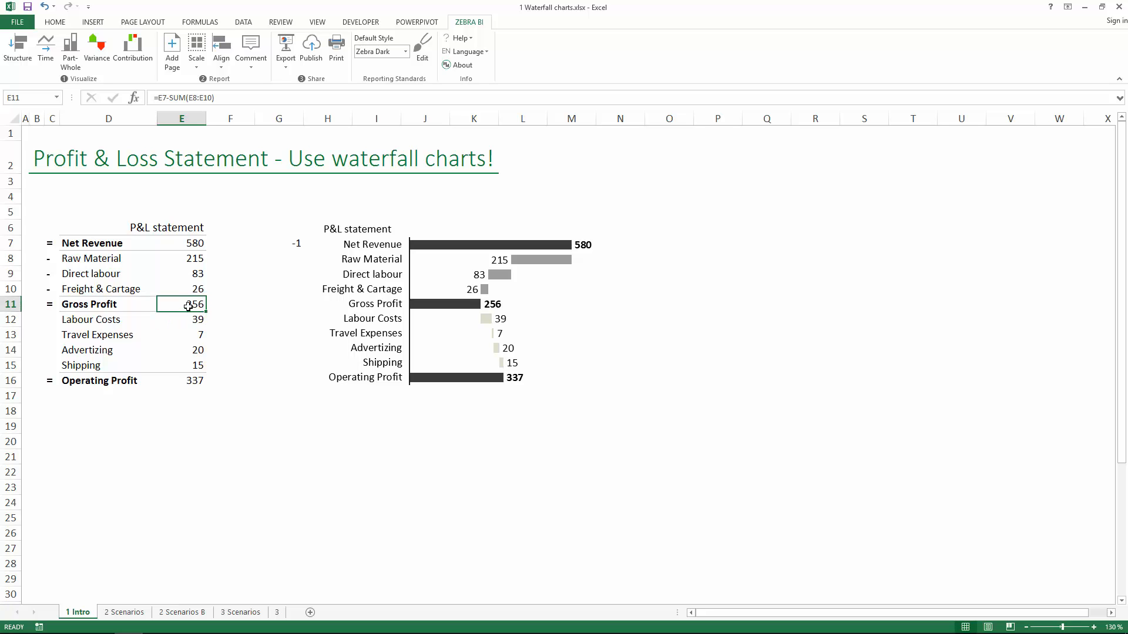
Enter minus signs in C12 to C15 beside Labour Costs, Travel Expenses, Advertizing and Shipping to mark them as subtracted items.
left_click(107, 320)
left_click(51, 320)
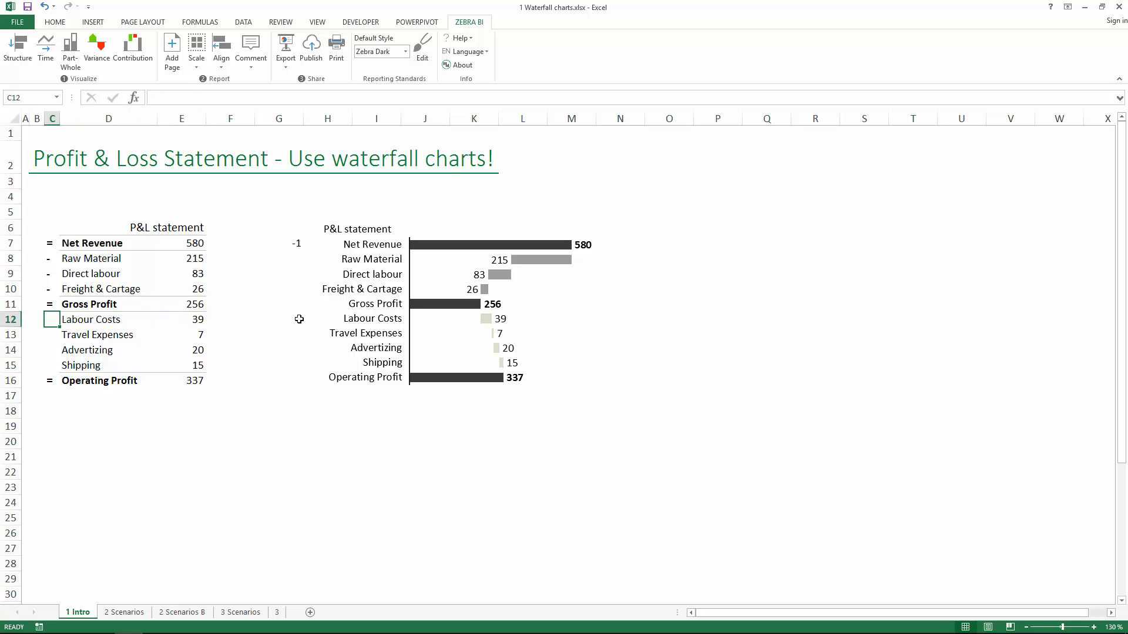
type("-")
key("Return")
type("-")
key("Return")
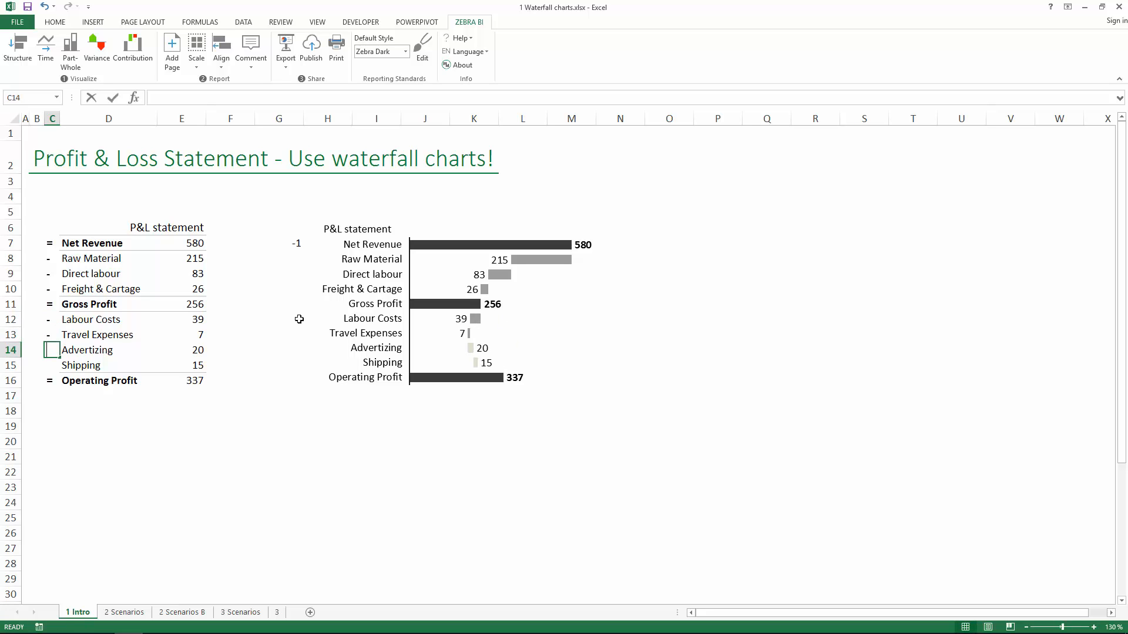
type("-")
key("Return")
type("-")
key("Right")
Change the Operating Profit formula in E16 to =E11-SUM(E12:E15) so the expenses are subtracted from Gross Profit.
key("Right")
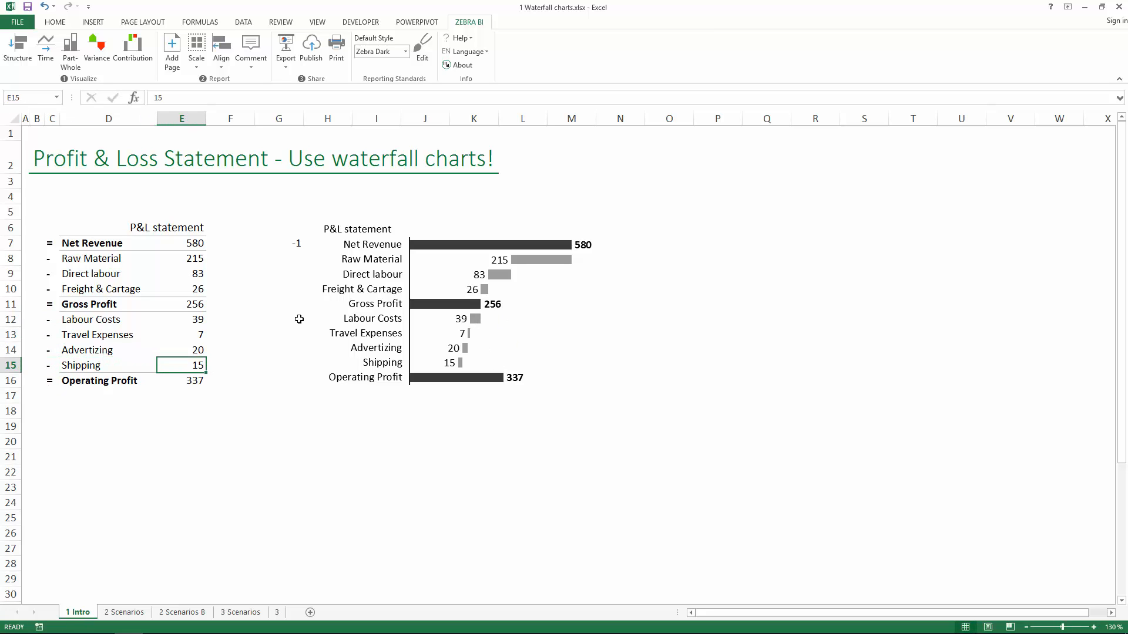
key("Down")
key("F2")
key("Left")
key("Left")
key("Left")
key("Left")
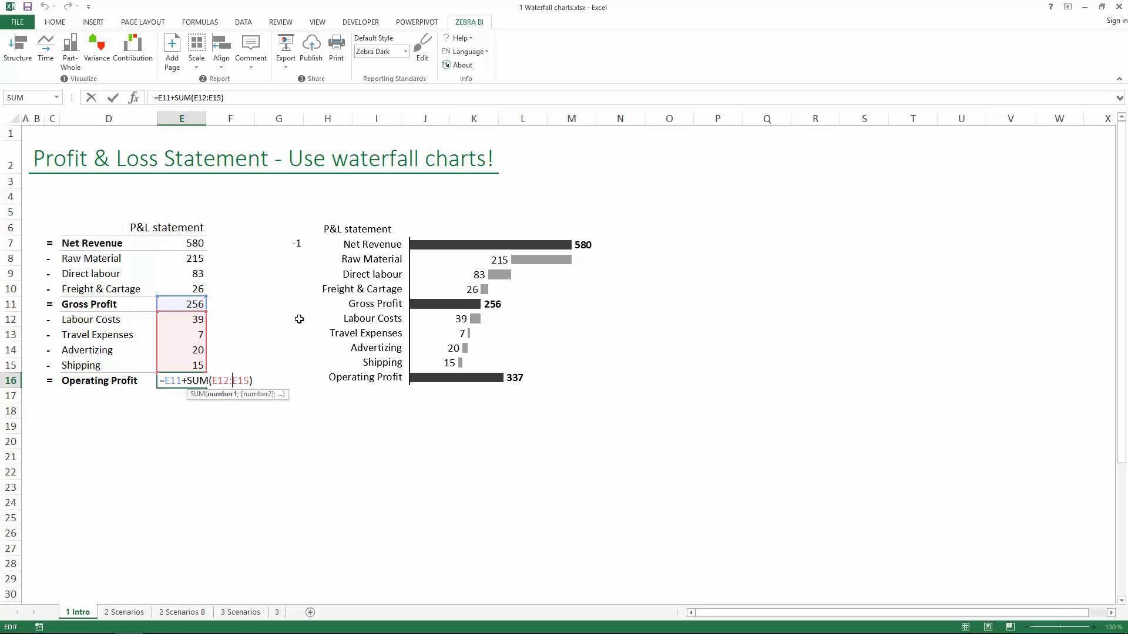
key("Left")
key("Left")
key("Left")
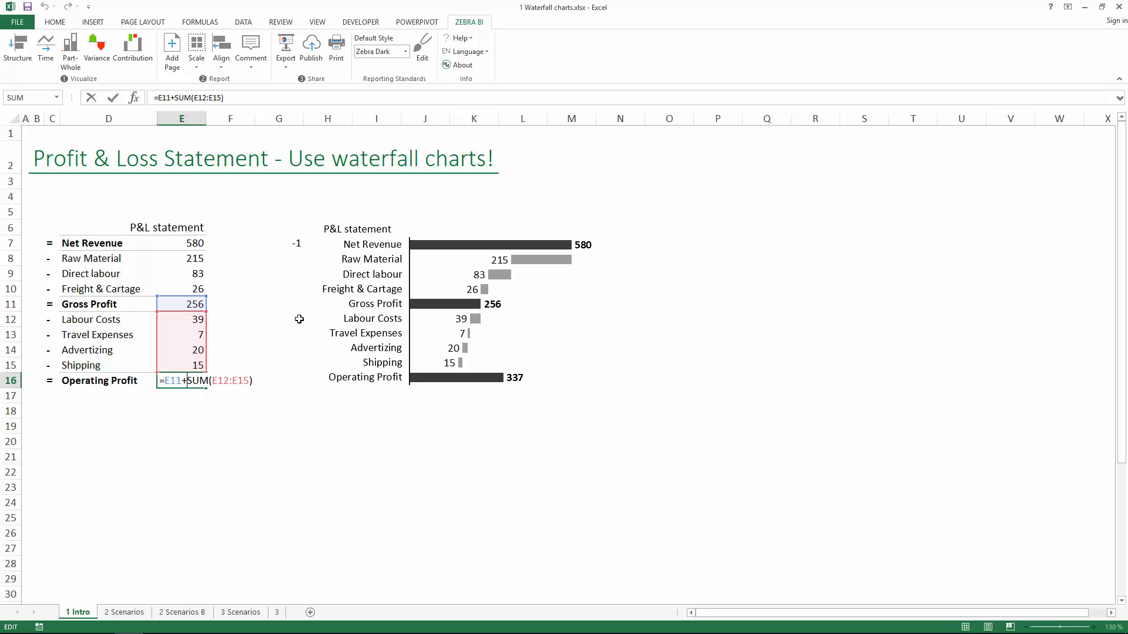
key("BackSpace")
type("-")
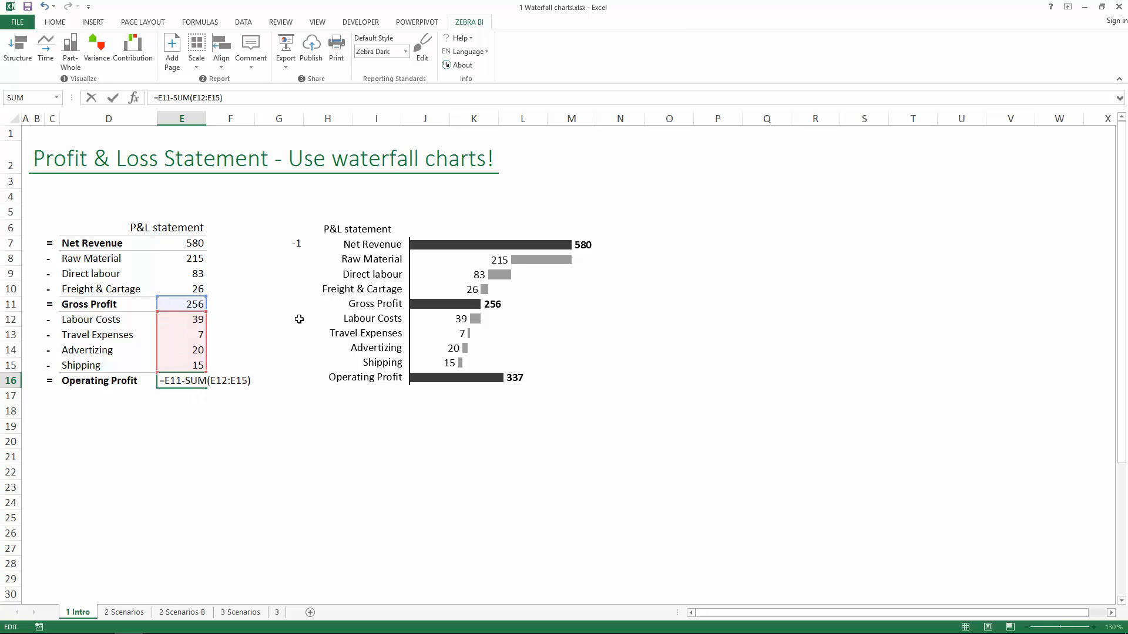
key("Return")
key("Up")
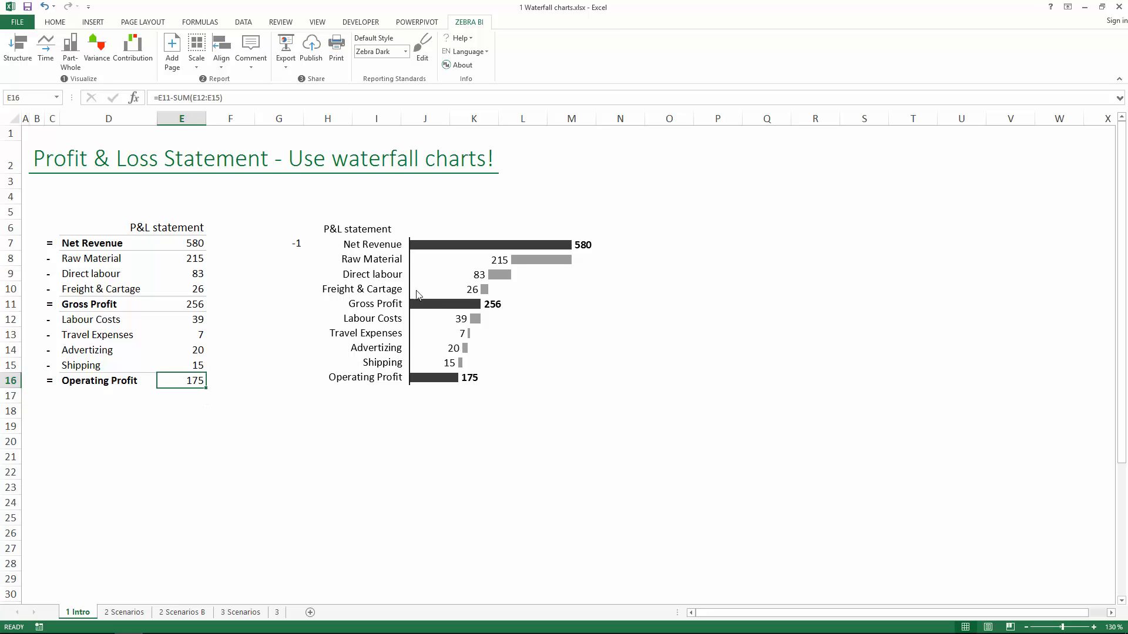
Nudge the waterfall chart slightly and clear the stray -1 from cell G7.
left_click_drag(387, 221, 394, 218)
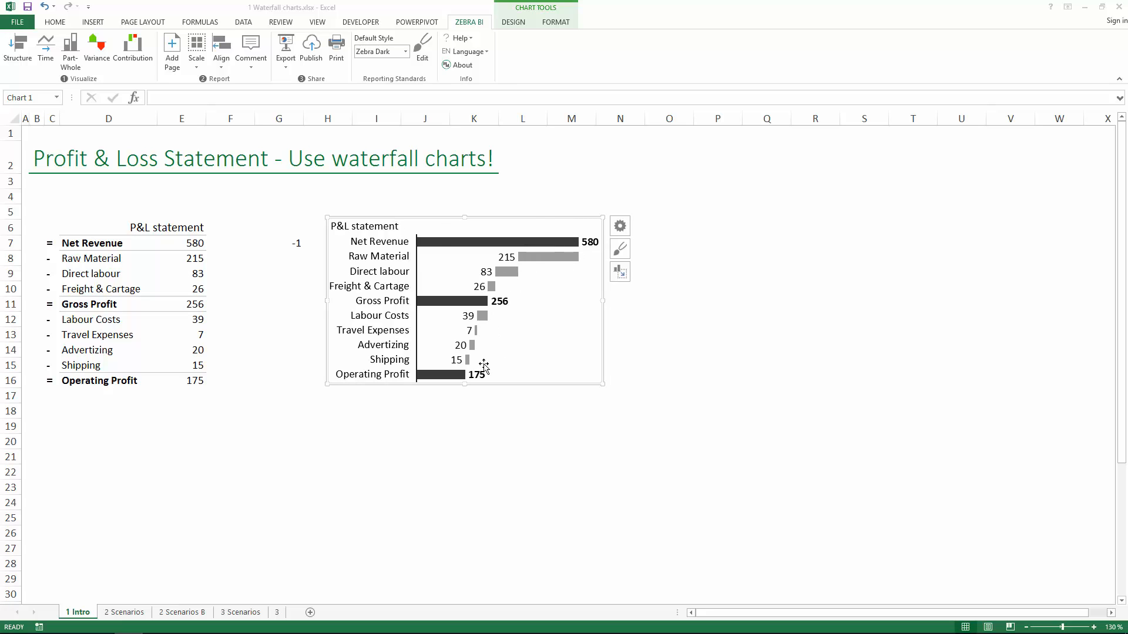
left_click(291, 243)
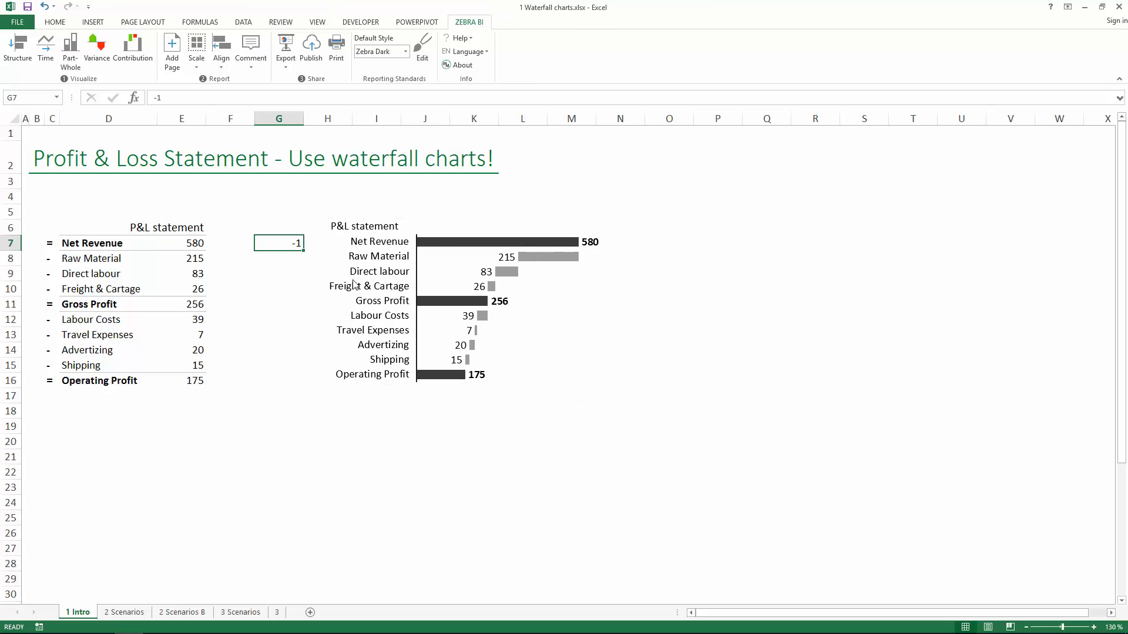
key("Up")
key("Right")
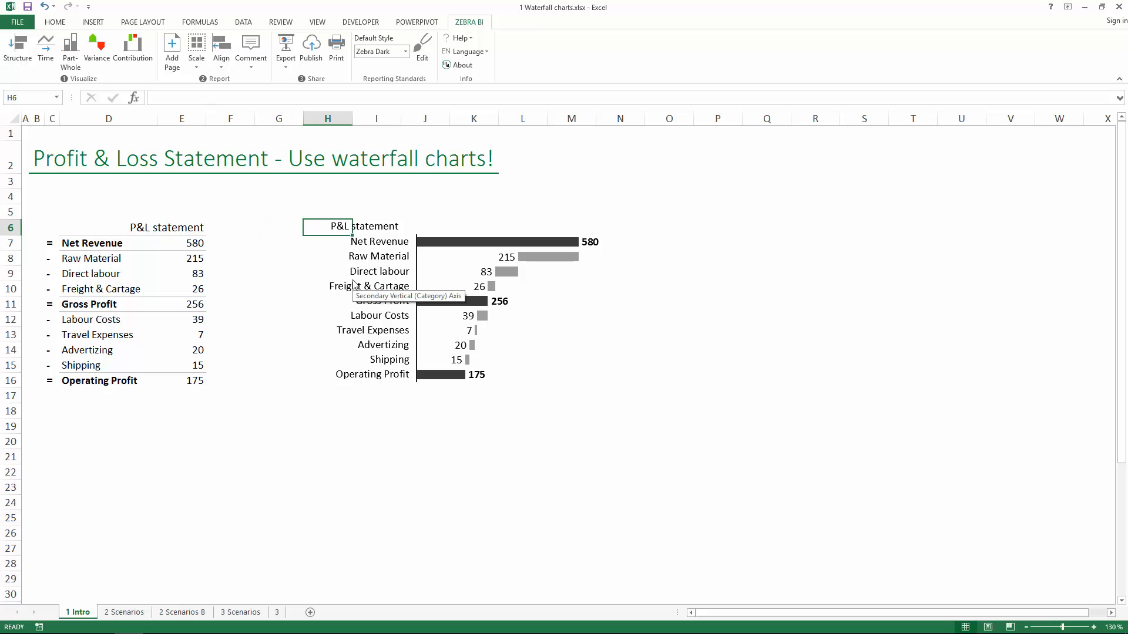
key("Left")
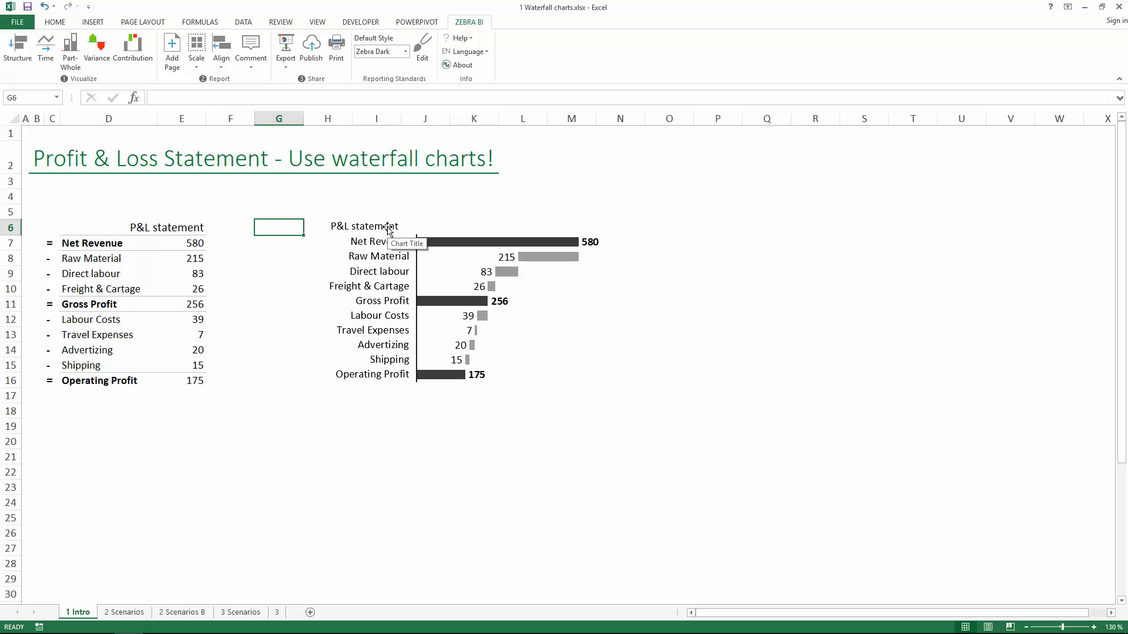
Review the Raw Material, Direct labour and Freight & Cartage cost rows in D8:E10.
left_click(196, 292)
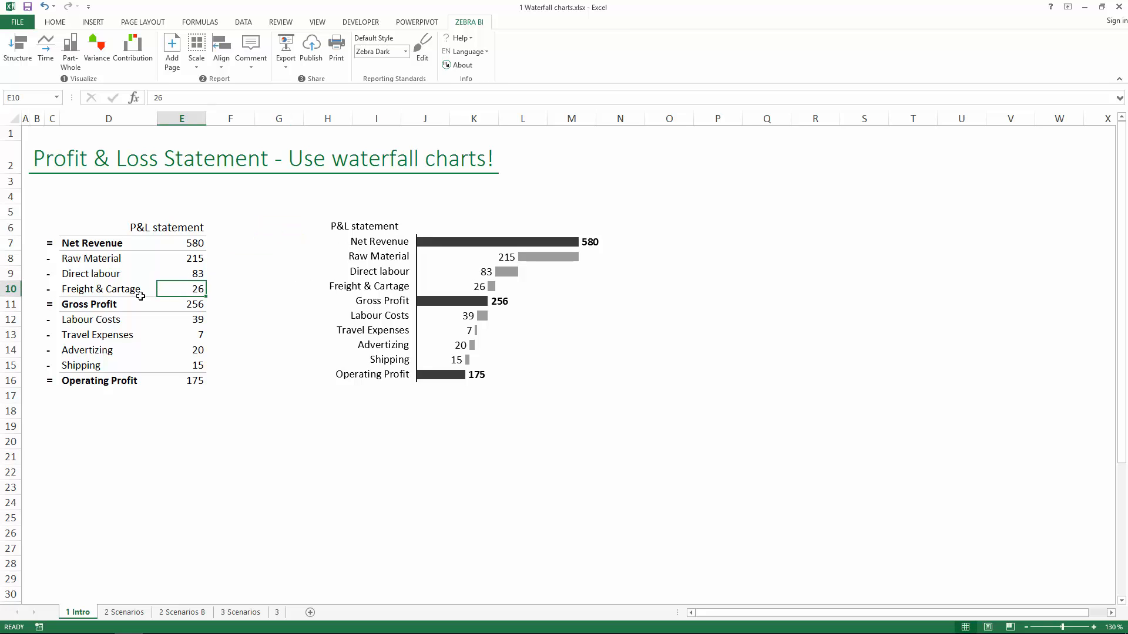
left_click(78, 289)
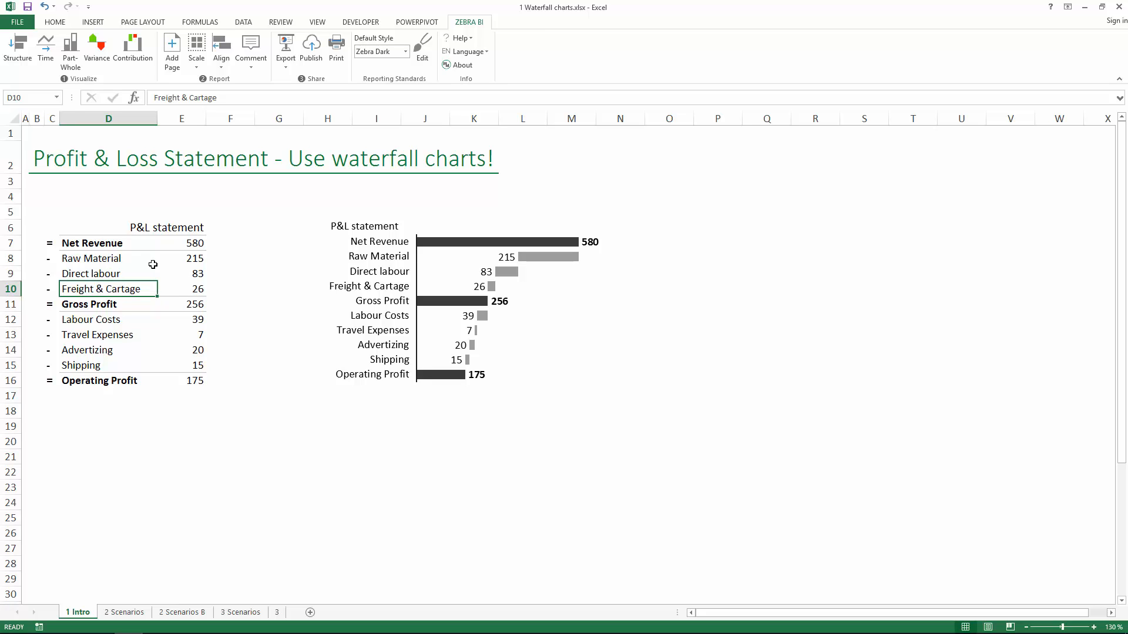
left_click_drag(185, 260, 120, 284)
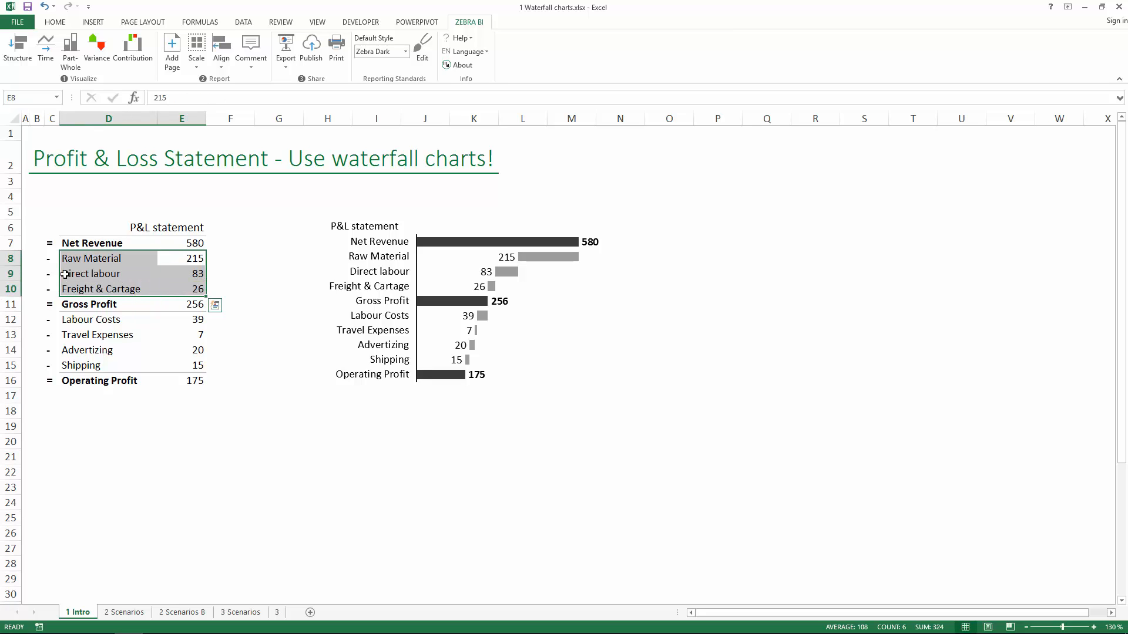
left_click(80, 261)
left_click(93, 274)
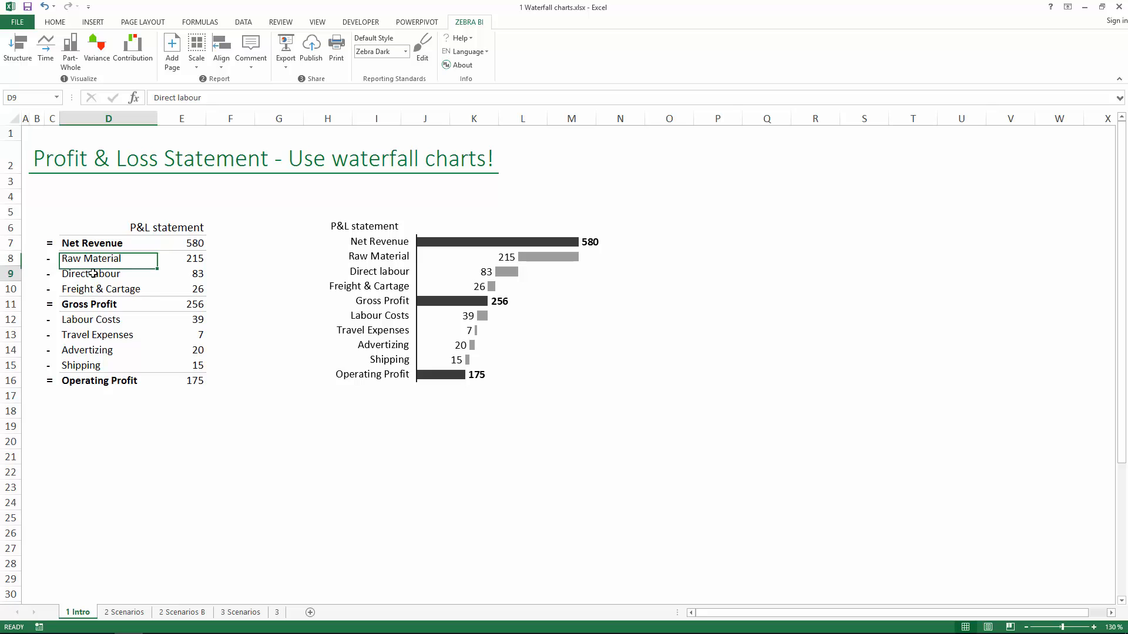
left_click(107, 290)
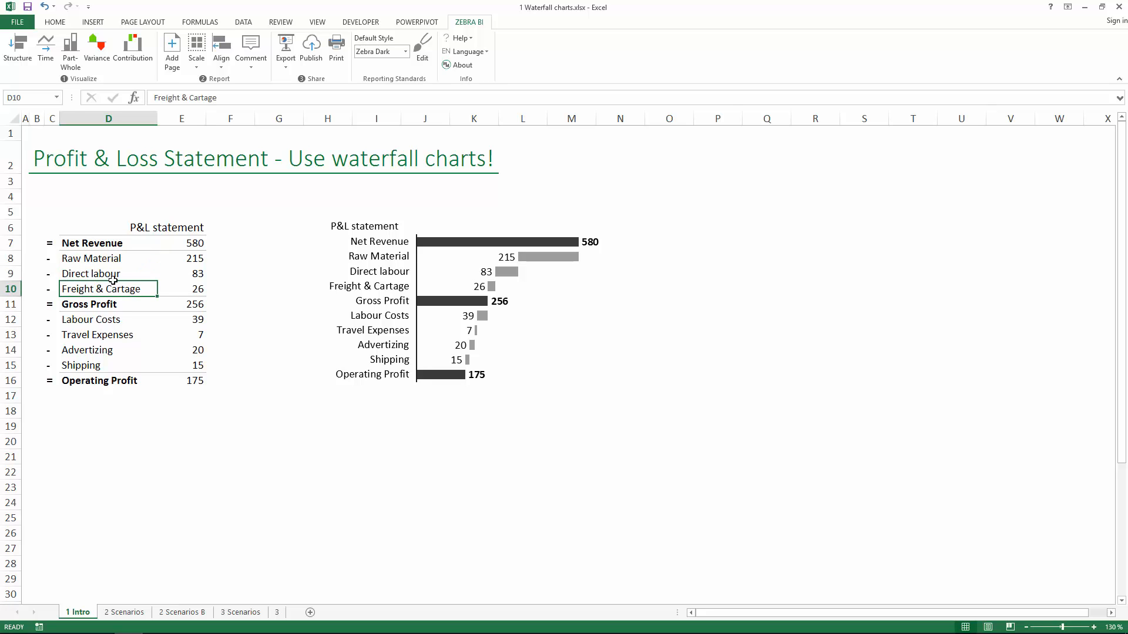
left_click(178, 289)
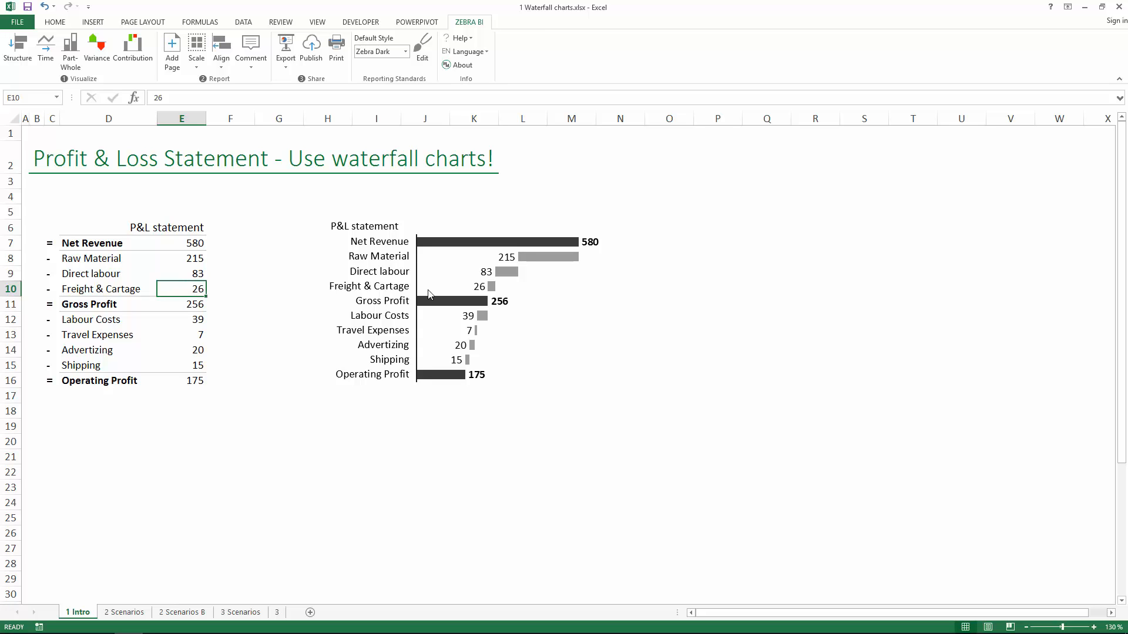
Move the waterfall chart lower and fit it to the cell range G7:K16.
left_click(443, 262)
left_click_drag(436, 219, 417, 263)
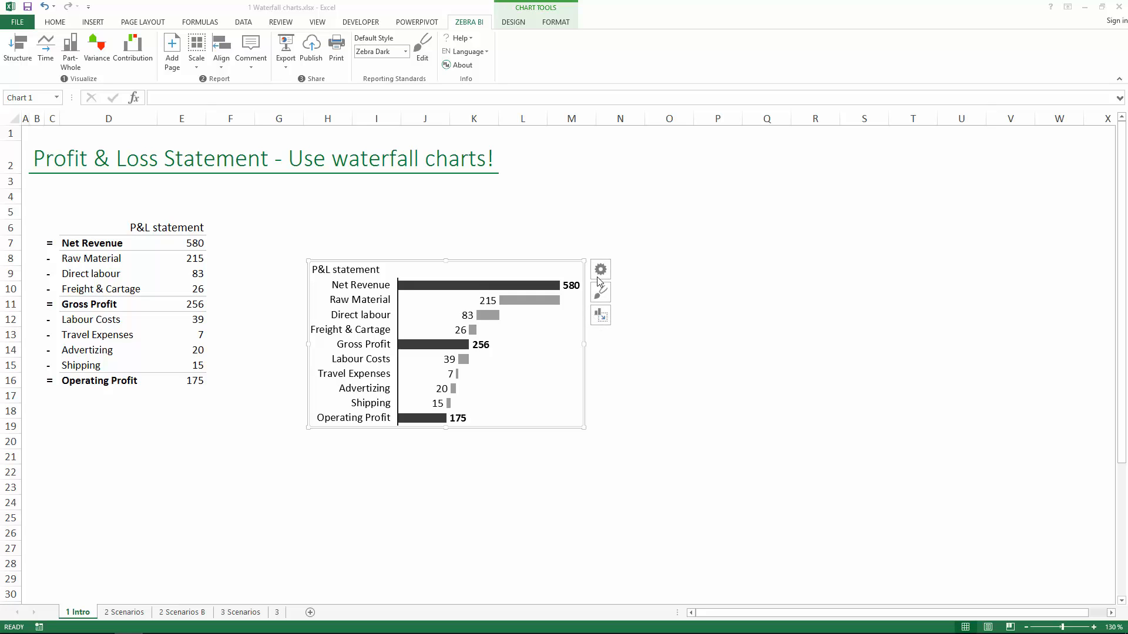
left_click(602, 320)
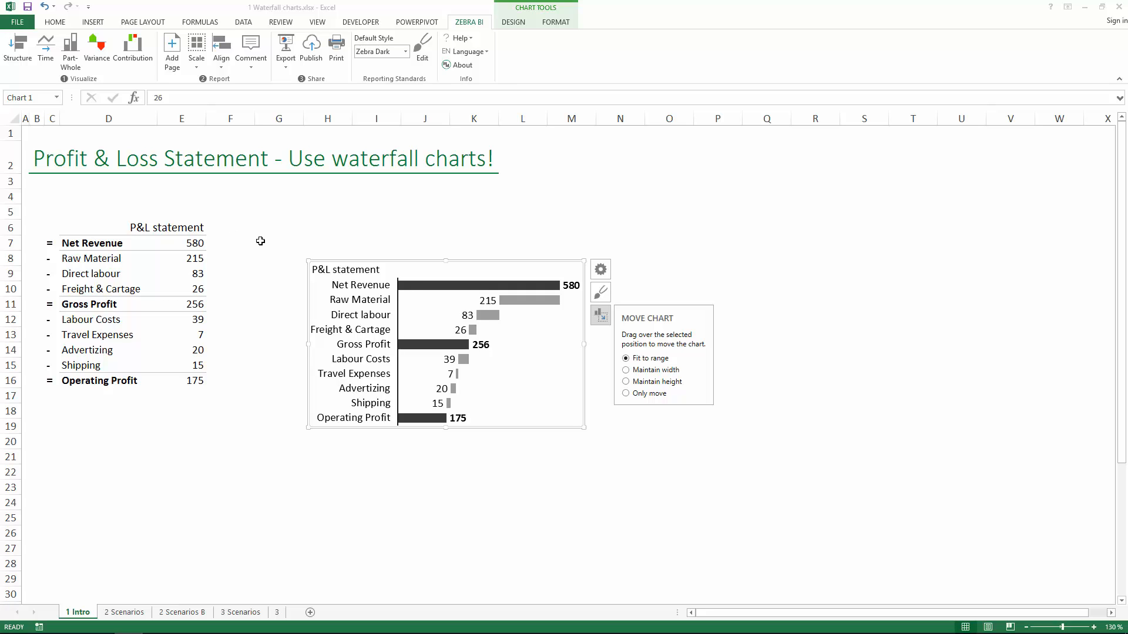
left_click_drag(260, 242, 461, 381)
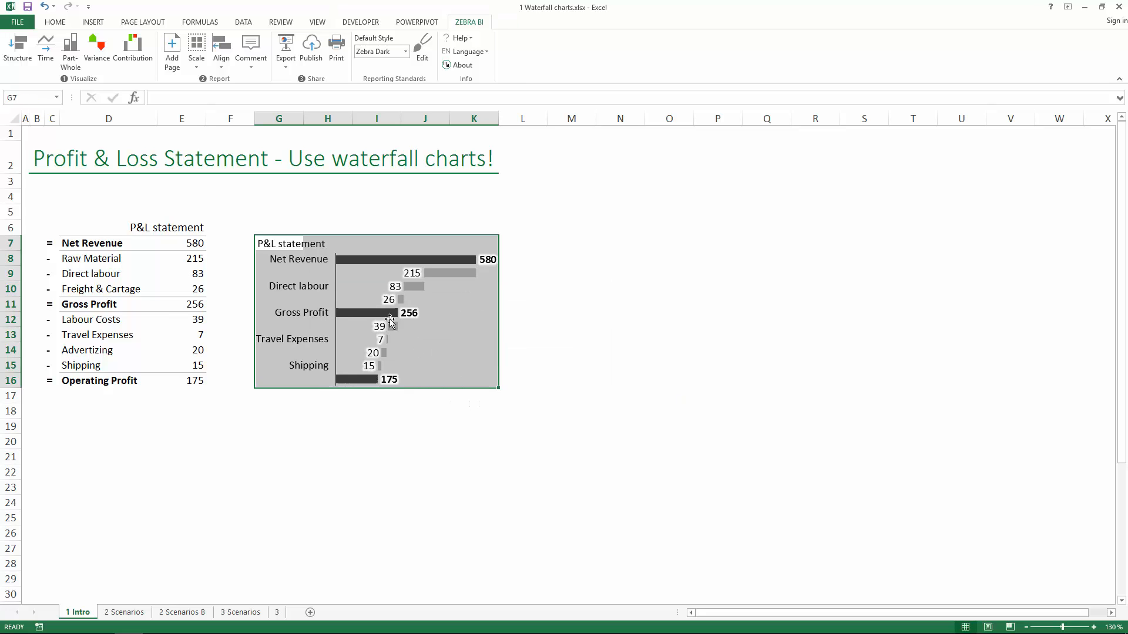
Shift the waterfall chart and fit it to the cell range G6:K16 so its bars align with the table rows.
left_click_drag(421, 241, 457, 265)
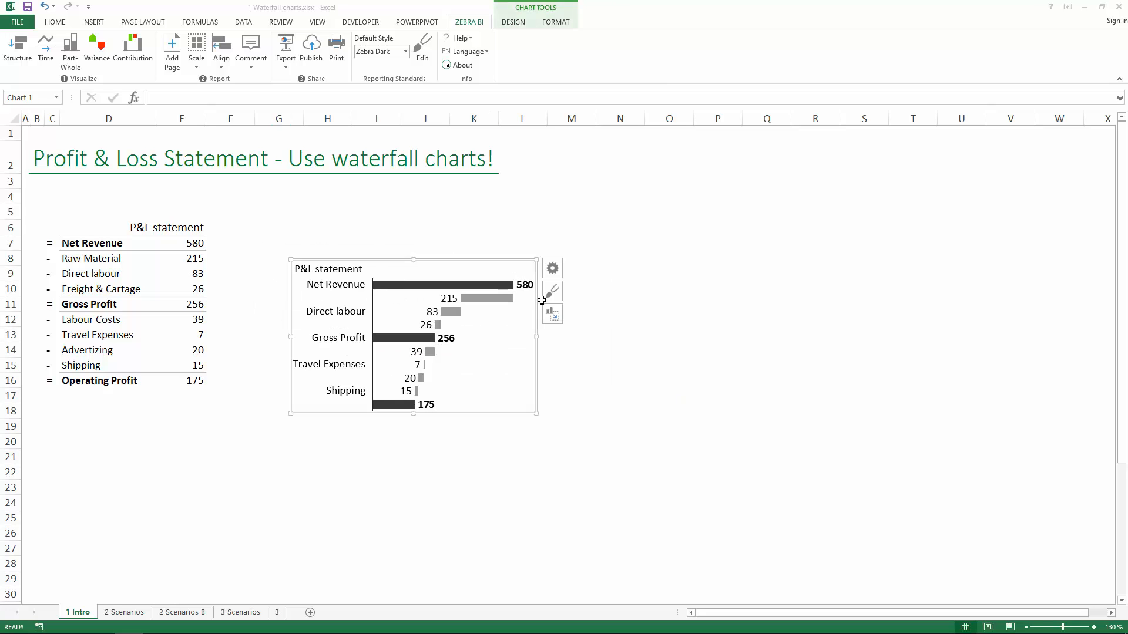
left_click(552, 314)
left_click_drag(291, 223, 459, 376)
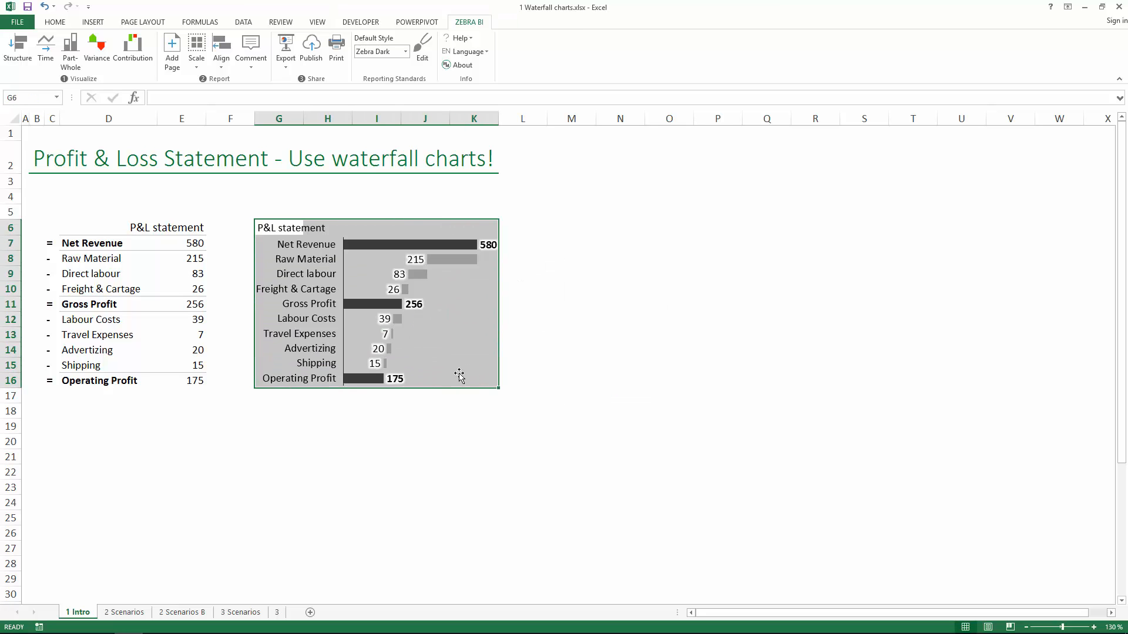
left_click(290, 423)
Insert a new row above Gross Profit and label it COGS in D11.
left_click(127, 289)
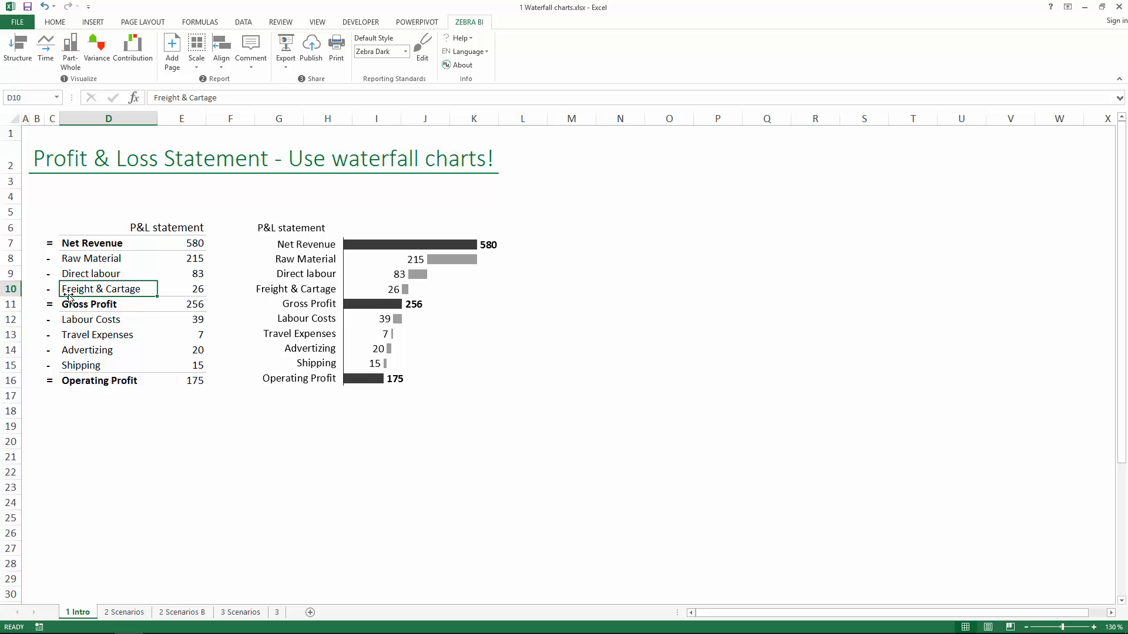
right_click(11, 303)
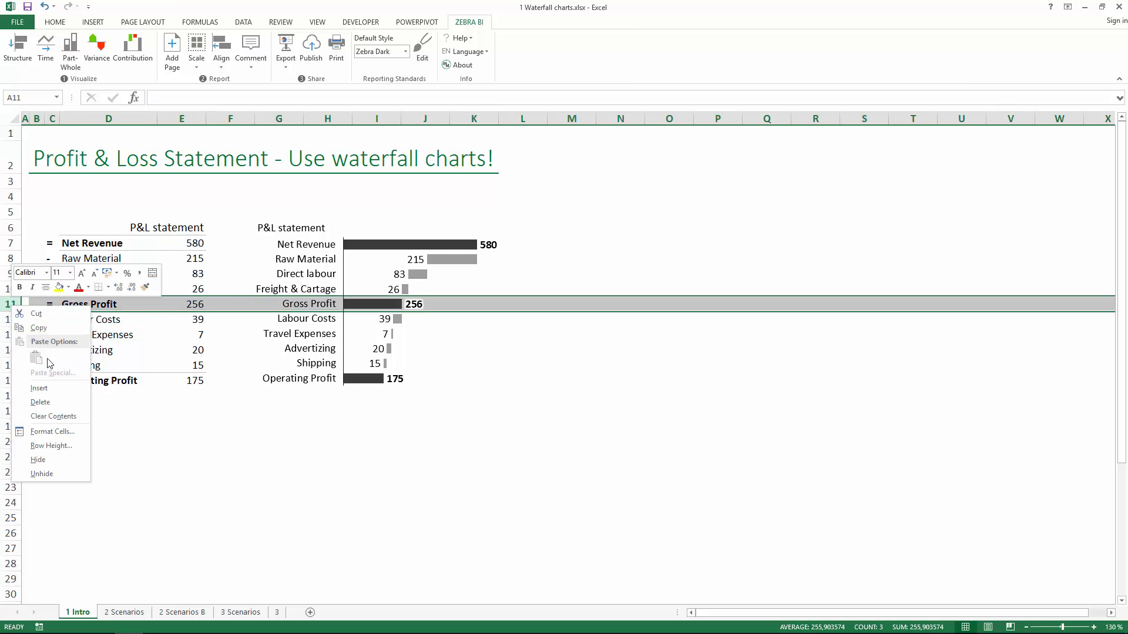
left_click(41, 388)
left_click(85, 307)
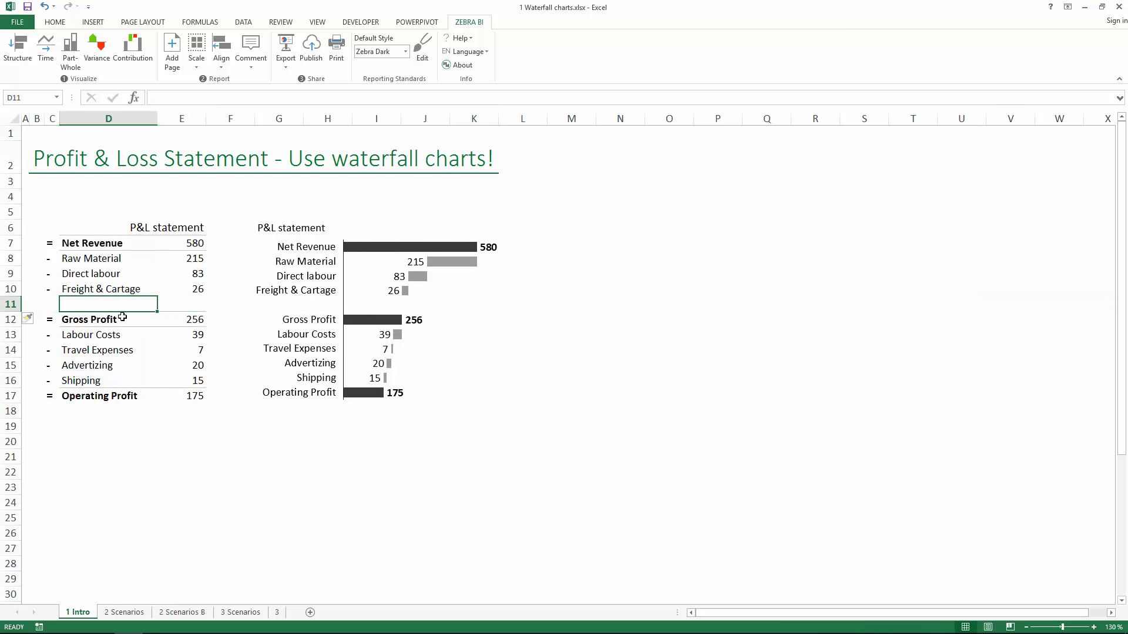
type("COGS")
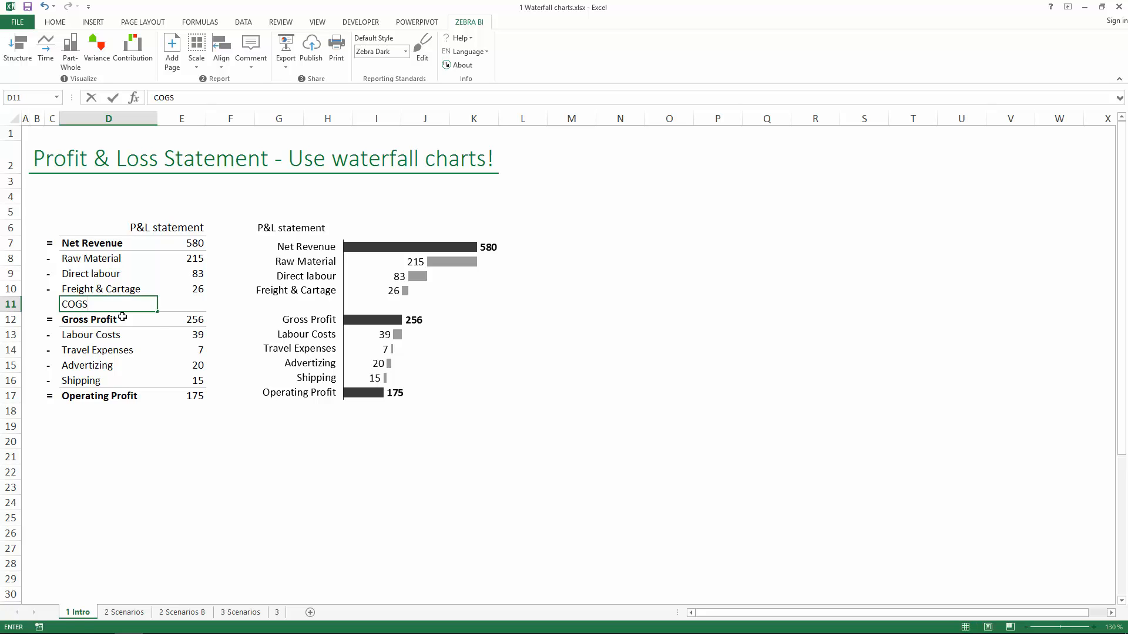
key("ctrl+Return")
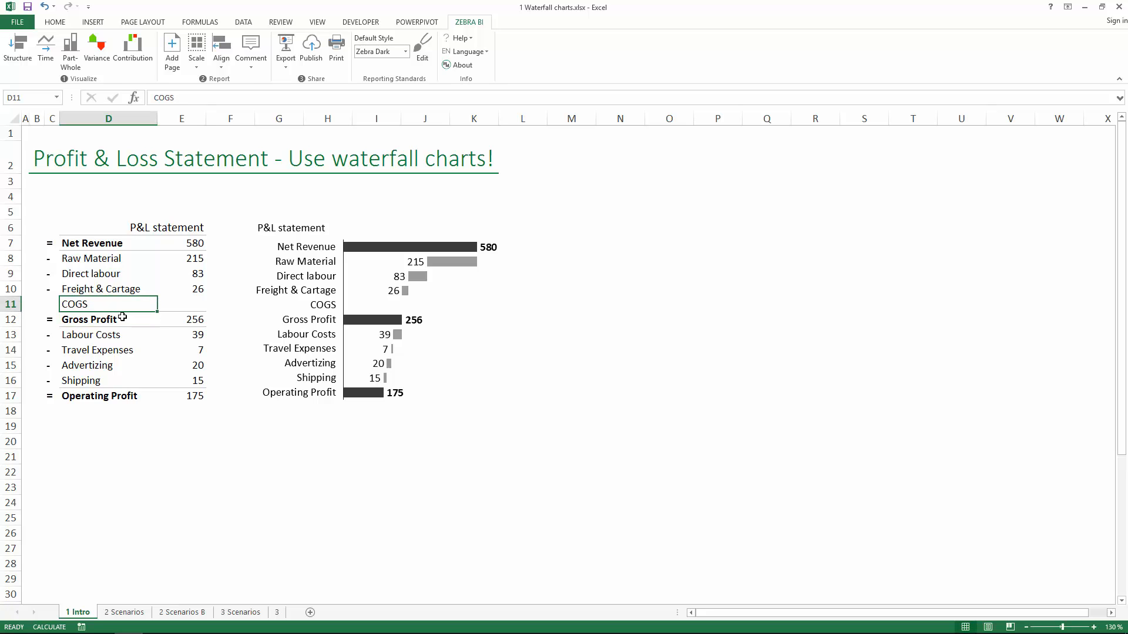
Enter the formula =SUM(E8:E10) in E11 to total the three cost items as COGS.
key("Tab")
type("=")
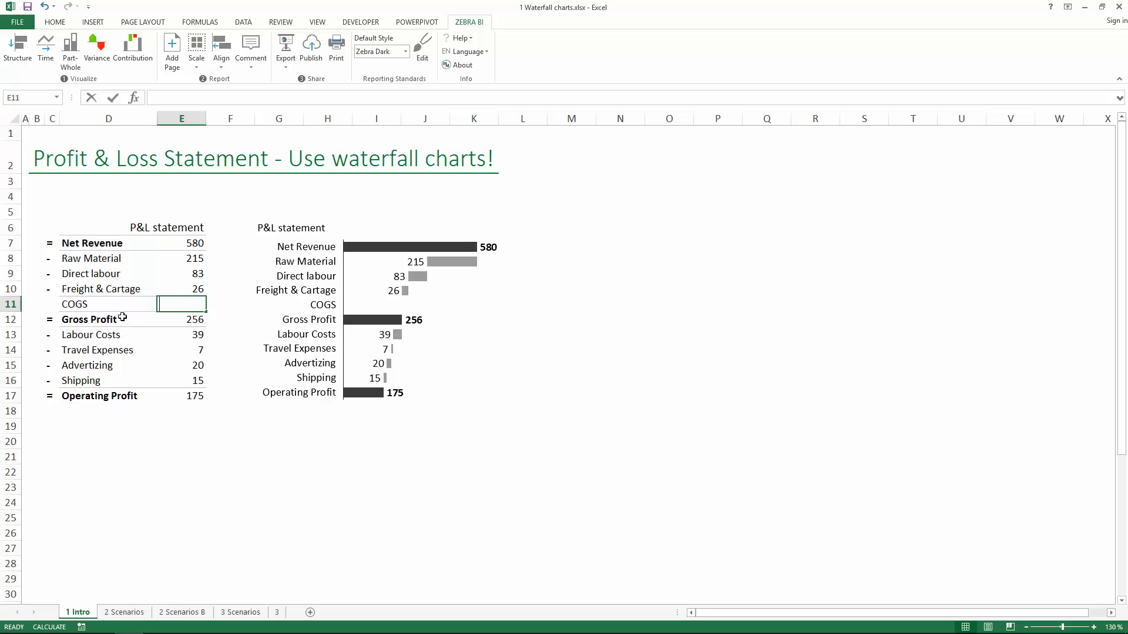
type("SUM(")
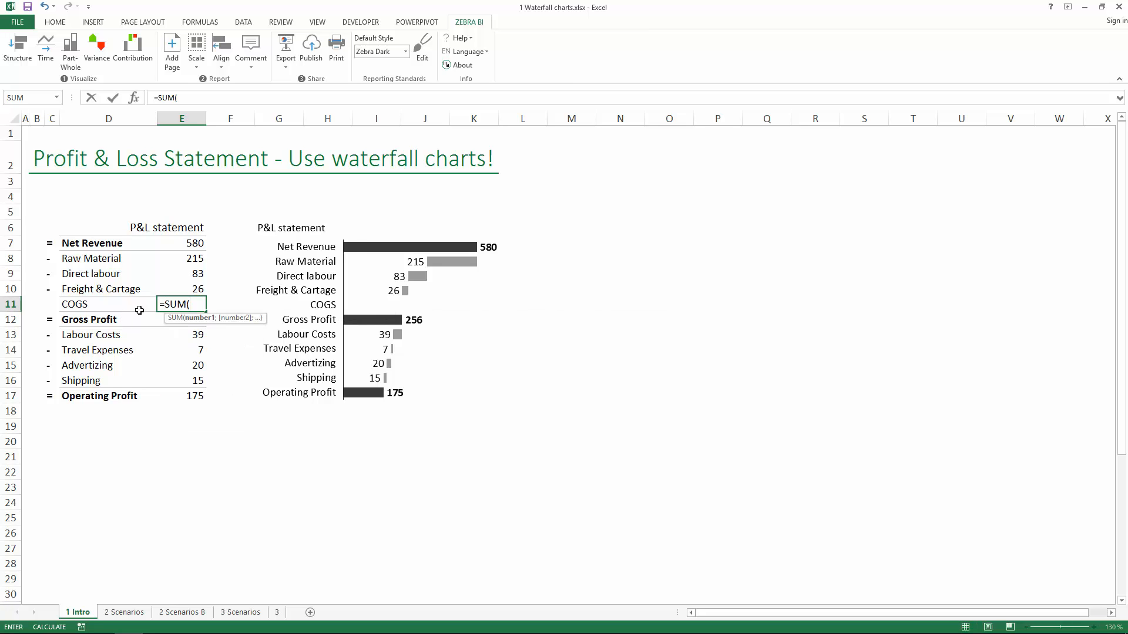
left_click_drag(178, 261, 189, 287)
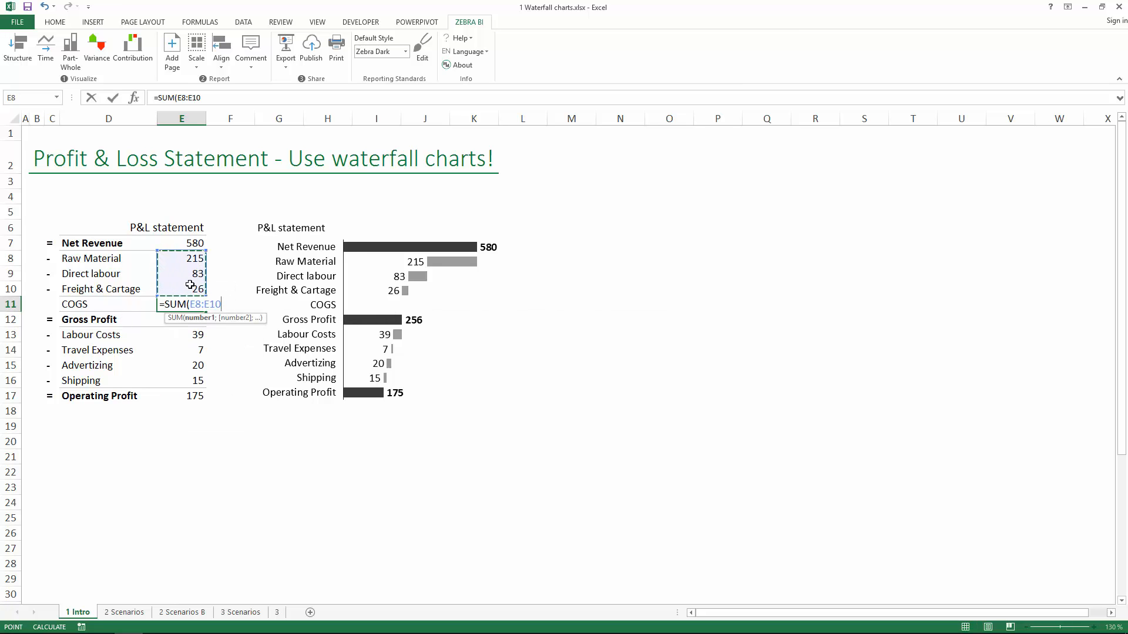
key("ctrl+Return")
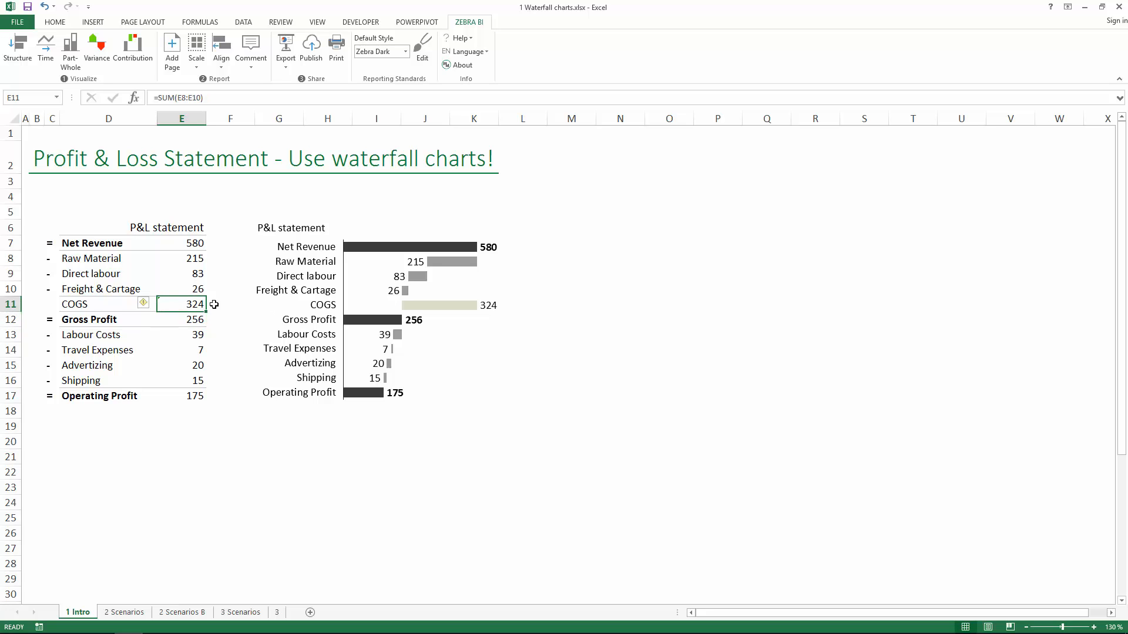
Enter a plain minus marker in C11 for the COGS row.
left_click(134, 301)
left_click(112, 286)
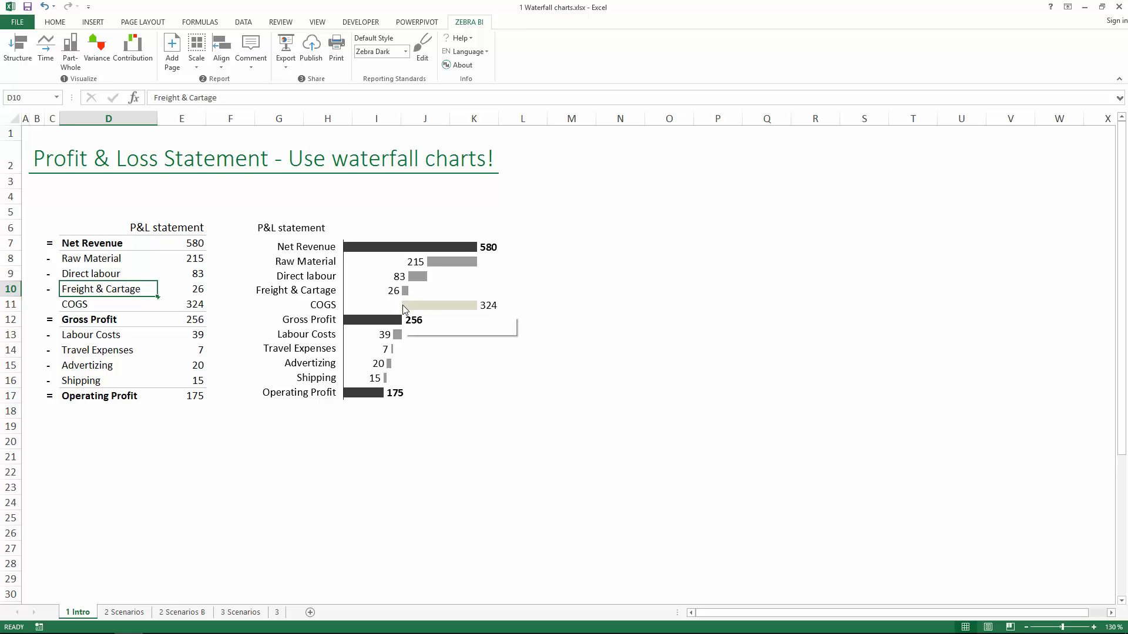
left_click(154, 304)
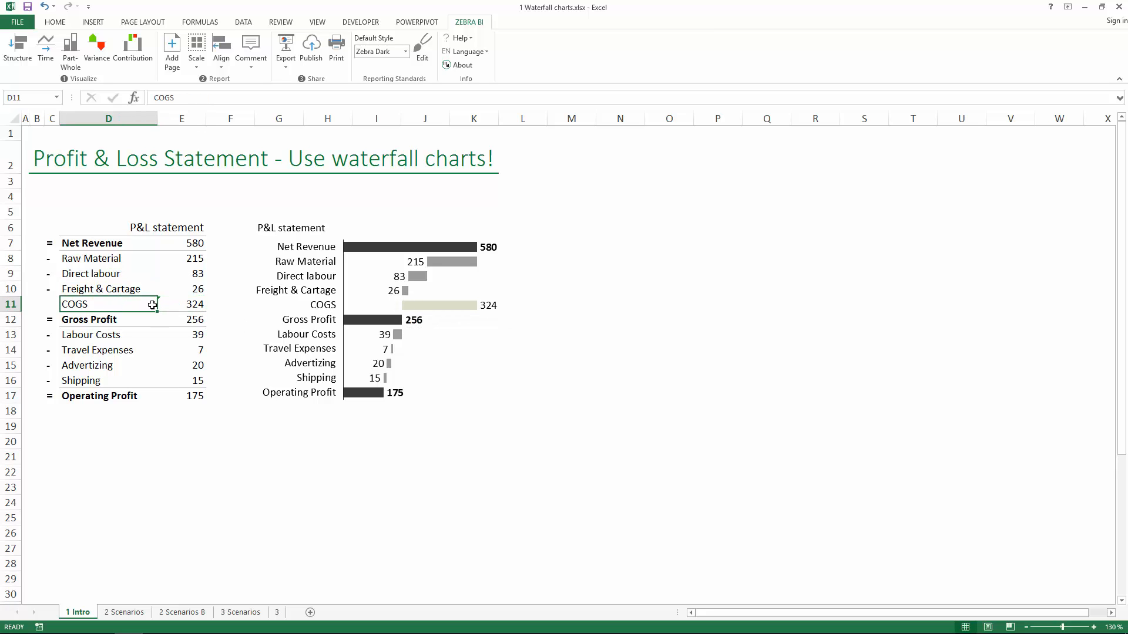
left_click(196, 304)
left_click(101, 303)
left_click(88, 287)
left_click(99, 303)
key("Left")
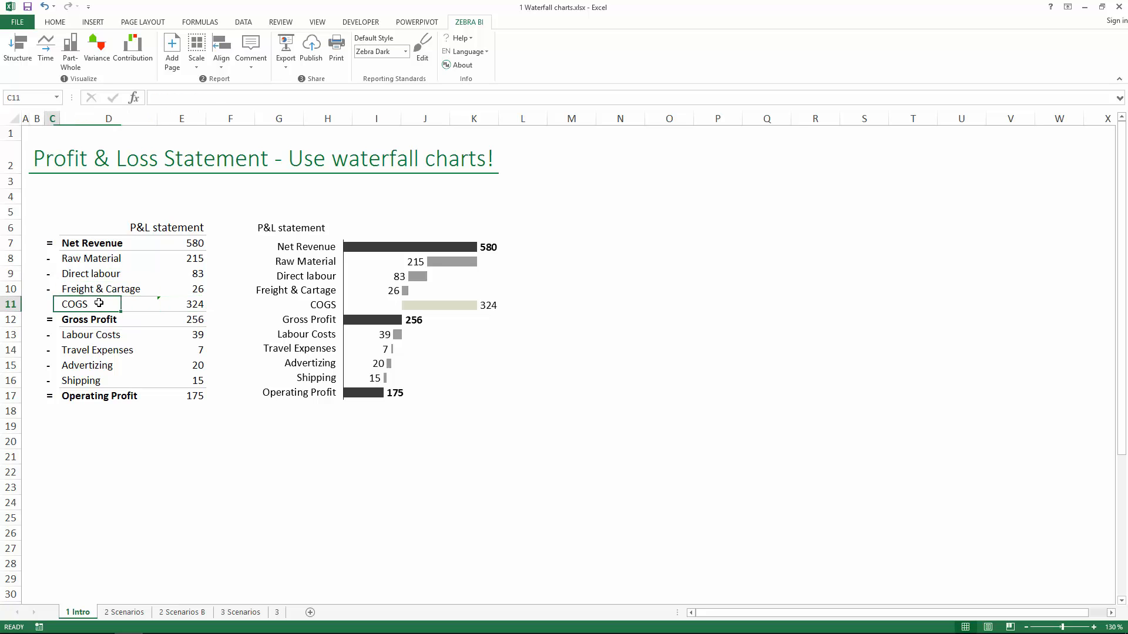
type("-")
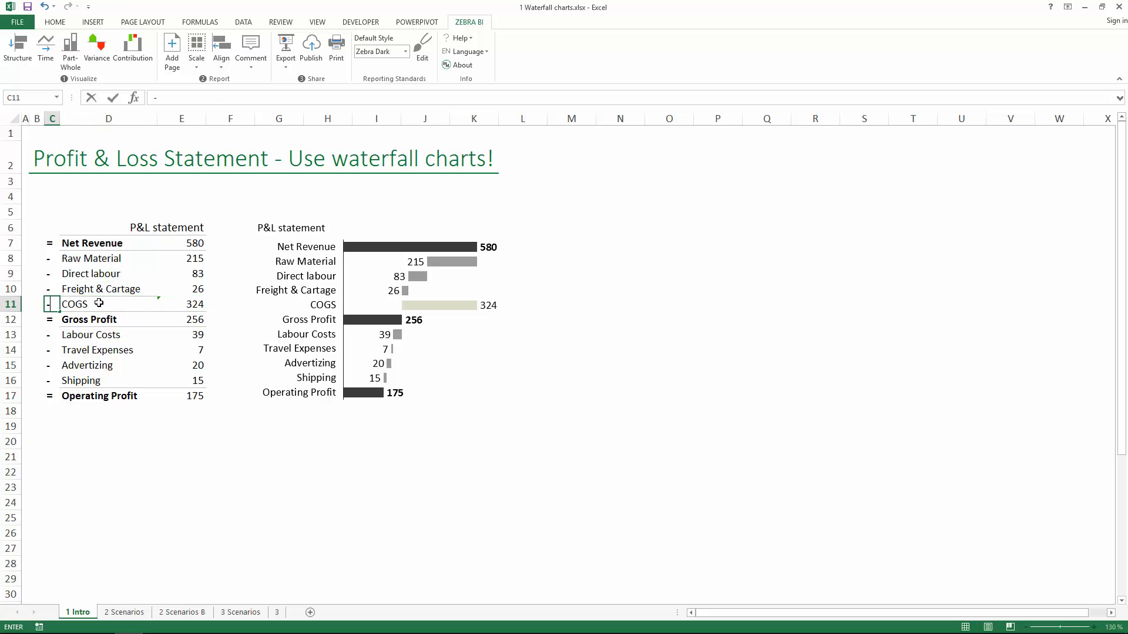
key("Return")
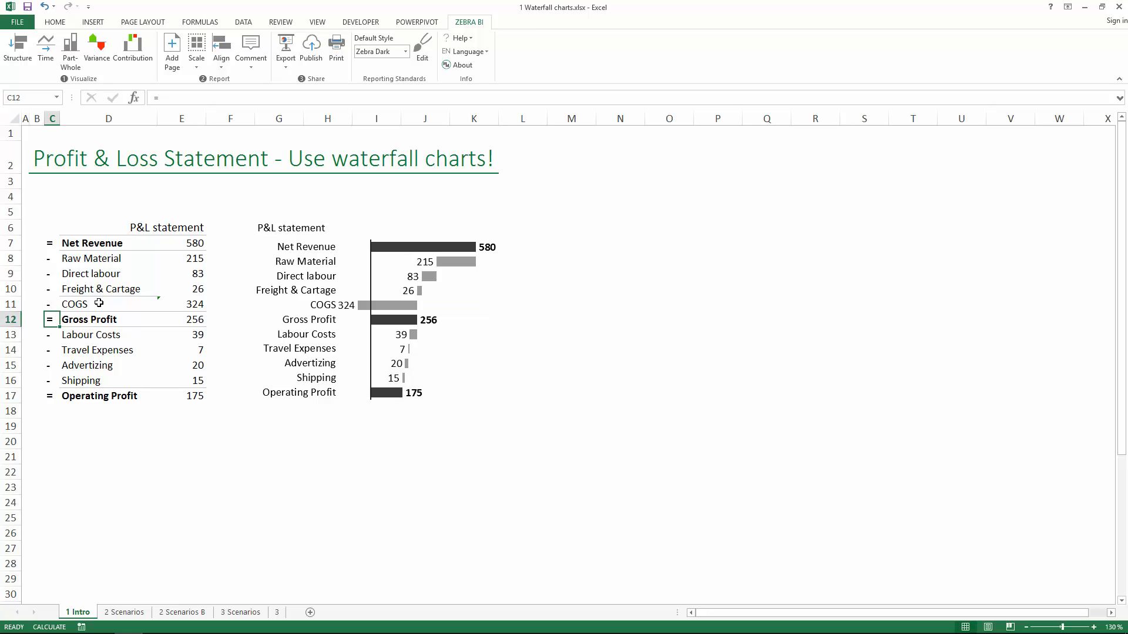
Examine how the COGS bar sits in the waterfall chart and compare it with its row and marker in the table.
key("Up")
key("Right")
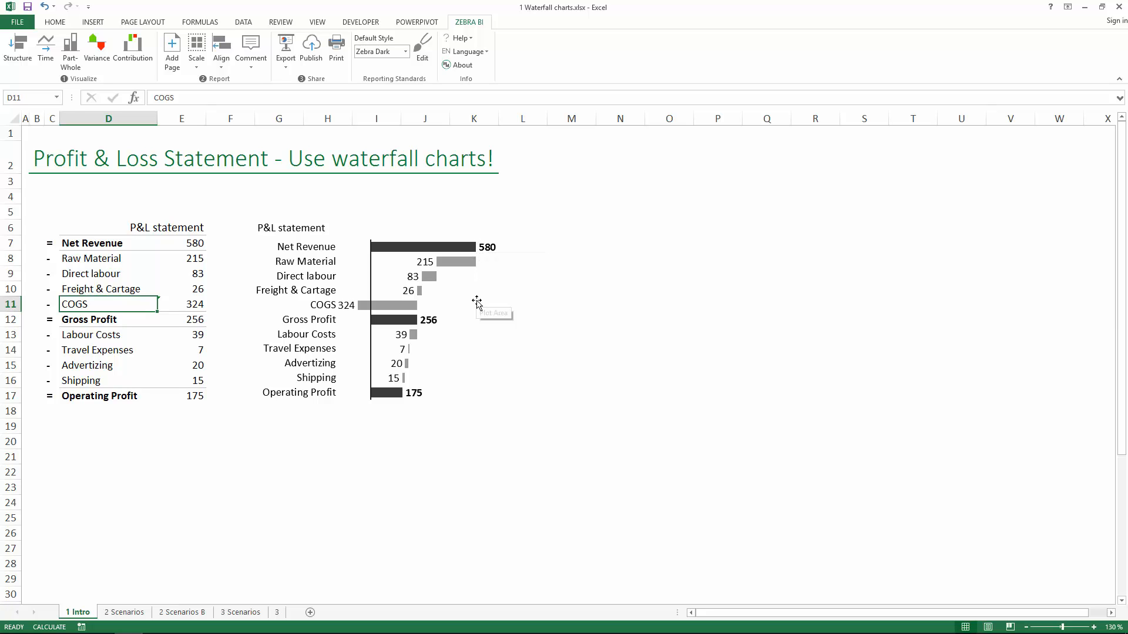
left_click(441, 312)
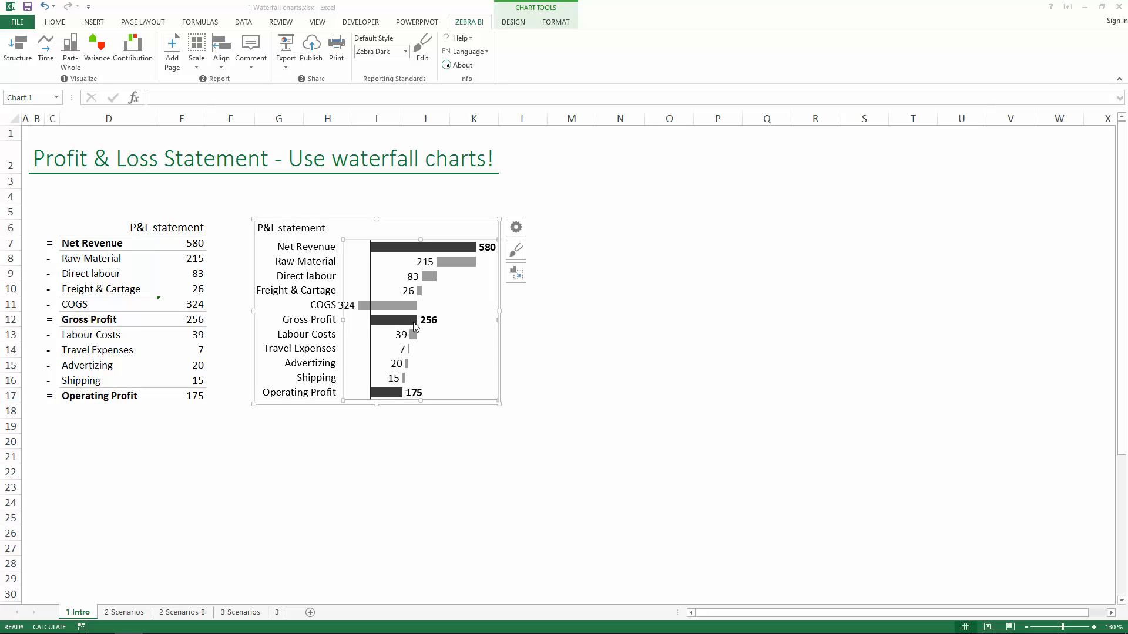
left_click(75, 305)
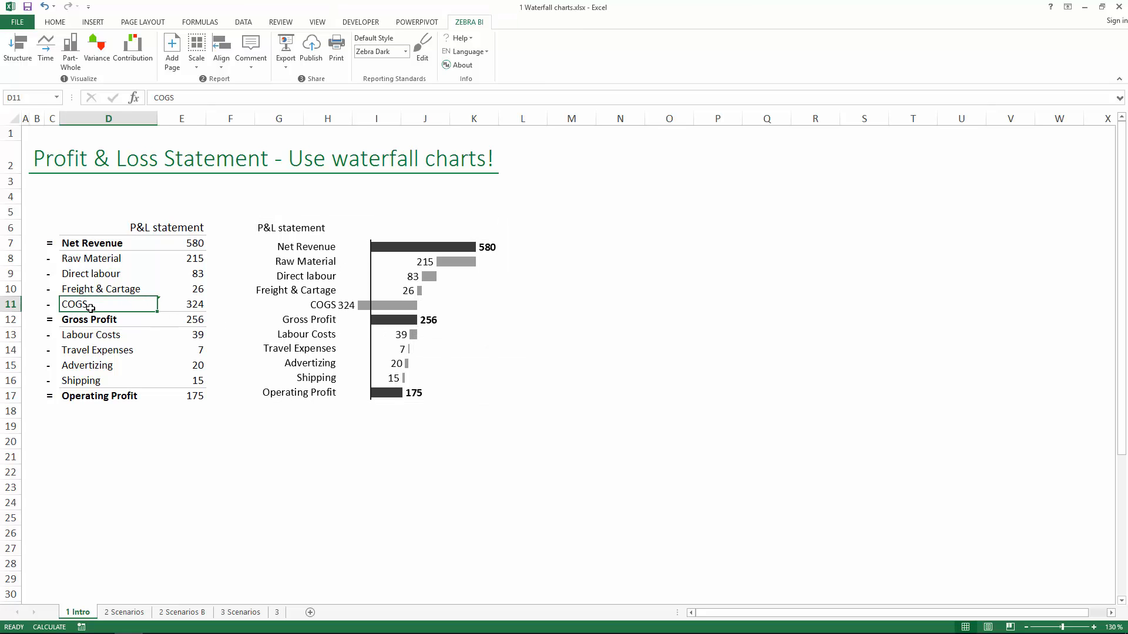
key("Left")
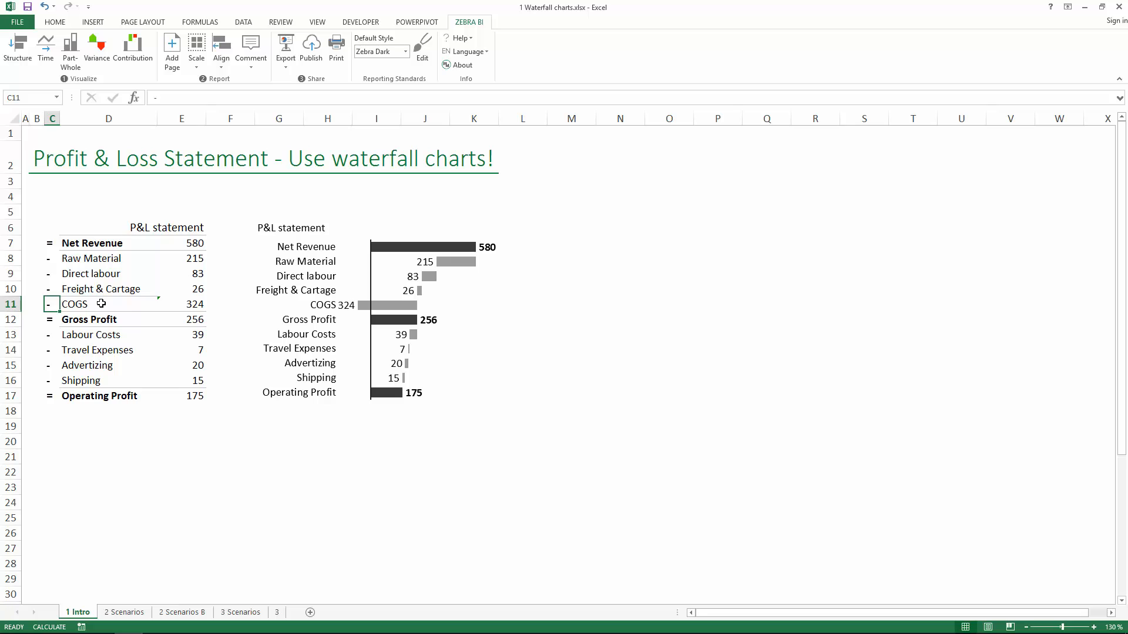
key("Right")
key("Left")
key("Right")
key("Left")
key("Right")
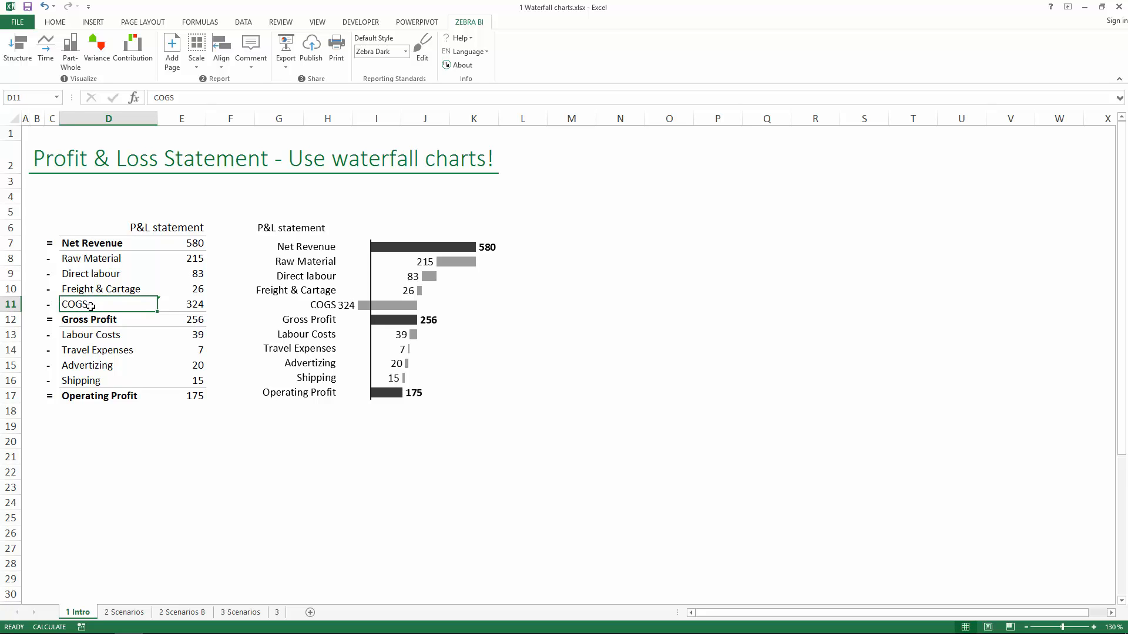
left_click(78, 243)
Set the COGS marker in C11 to -4.
left_click(51, 305)
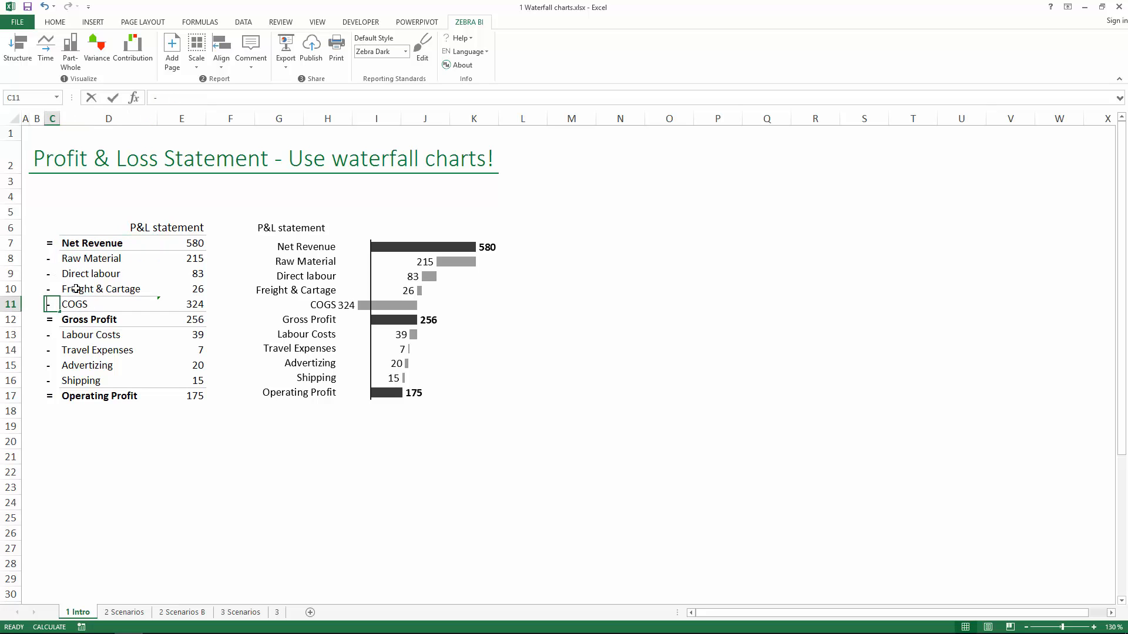
type("-4")
key("Return")
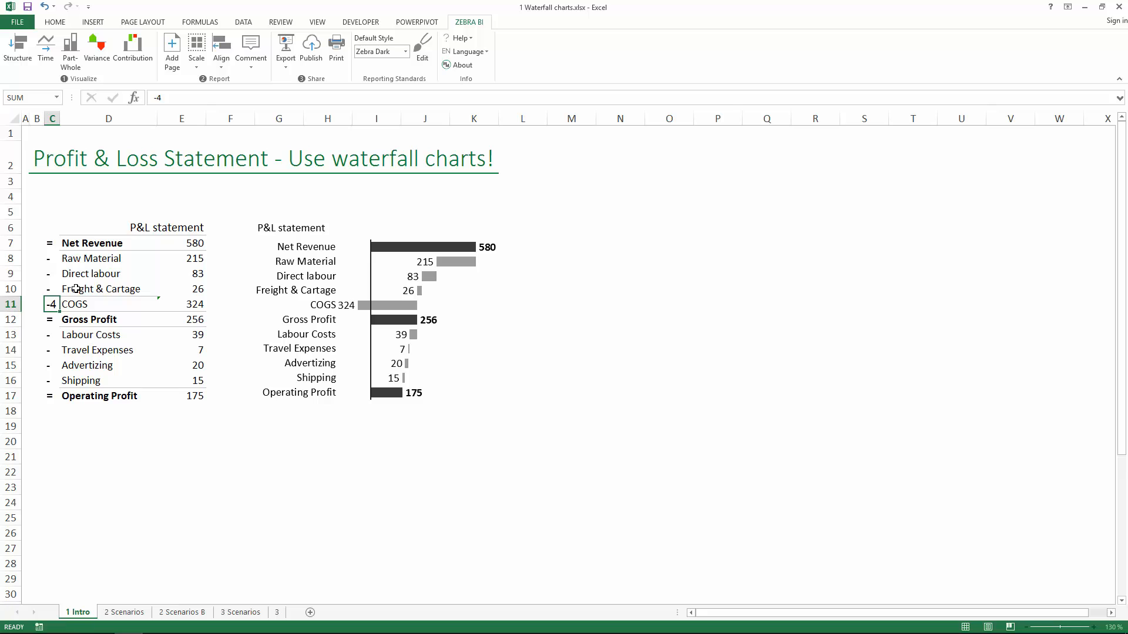
key("Up")
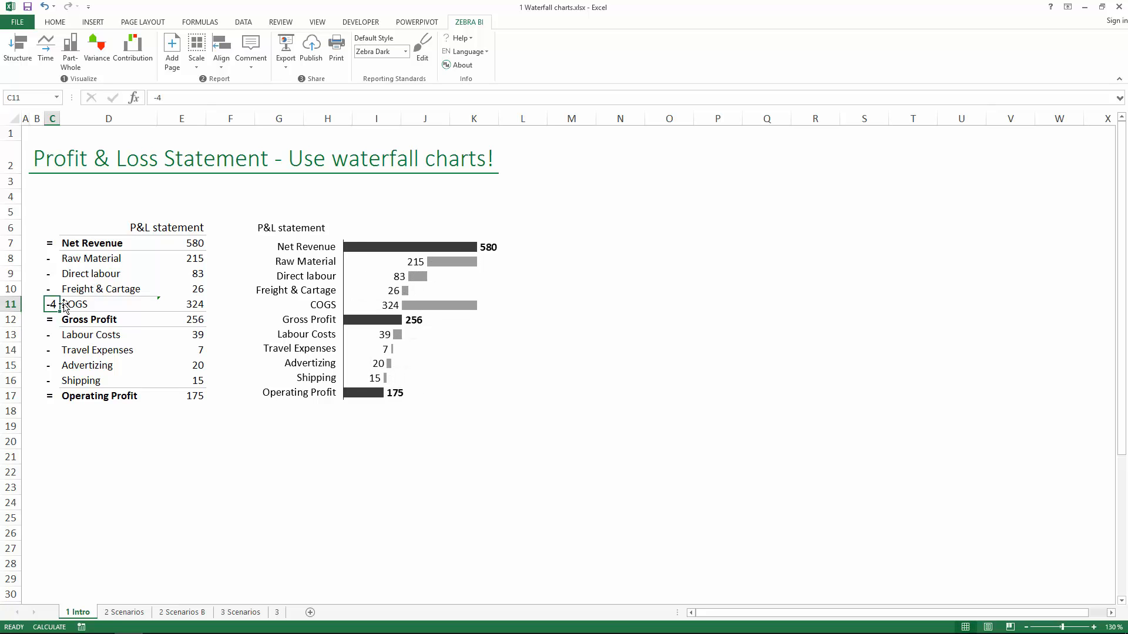
Review the four rows from COGS back to Net Revenue that the COGS marker counts, and its bar in the chart.
left_click(70, 305)
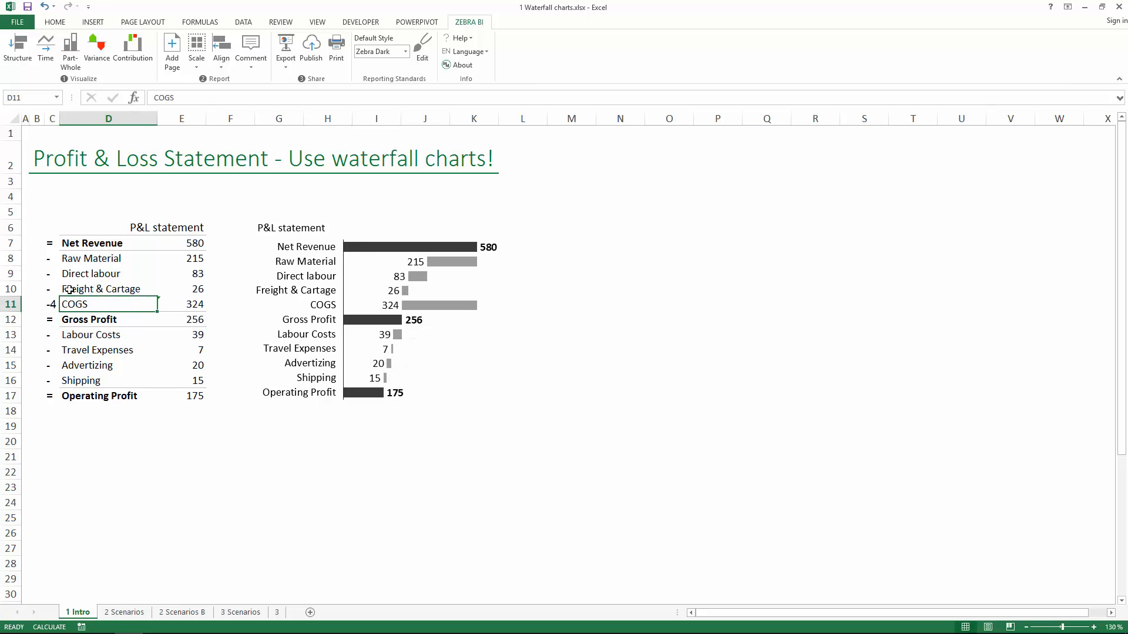
left_click(69, 290)
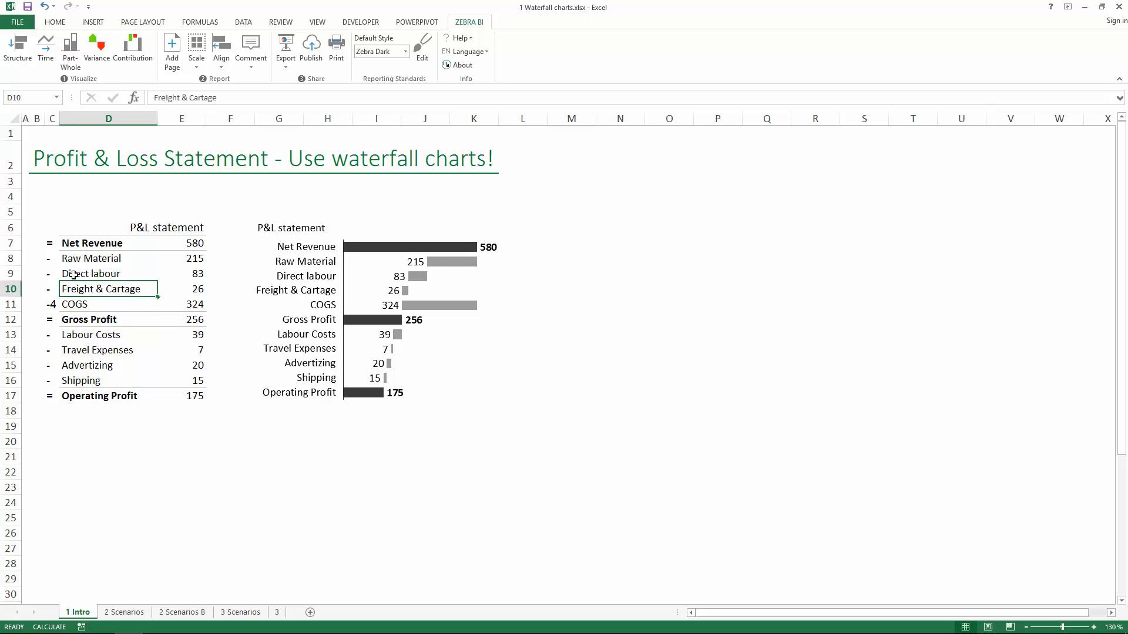
key("Up")
key("Up")
key("Up")
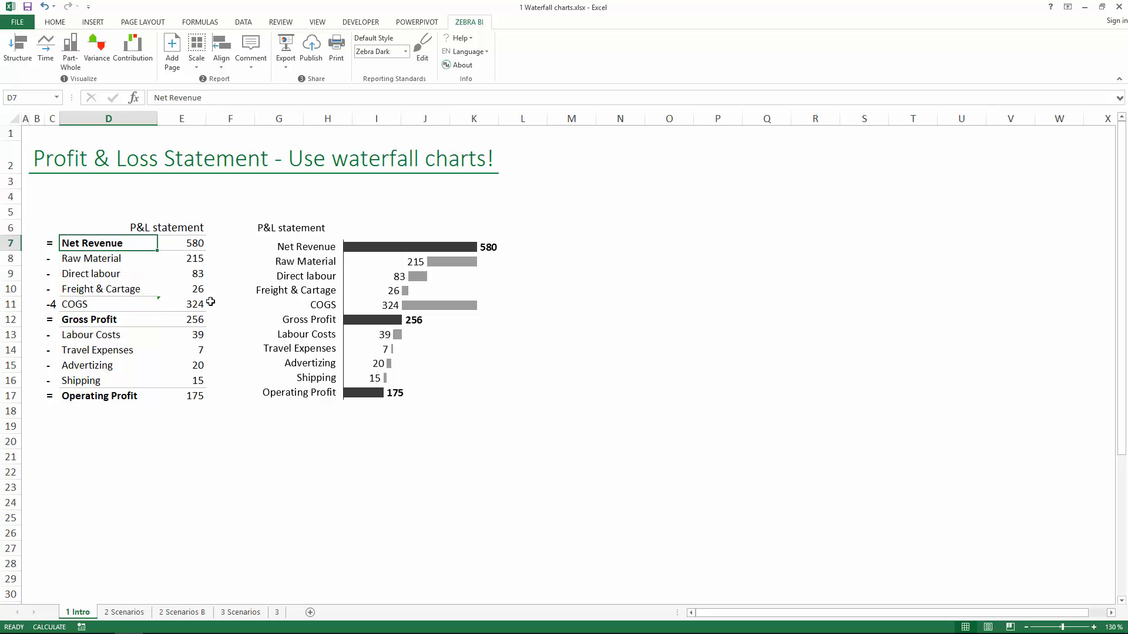
left_click(81, 305)
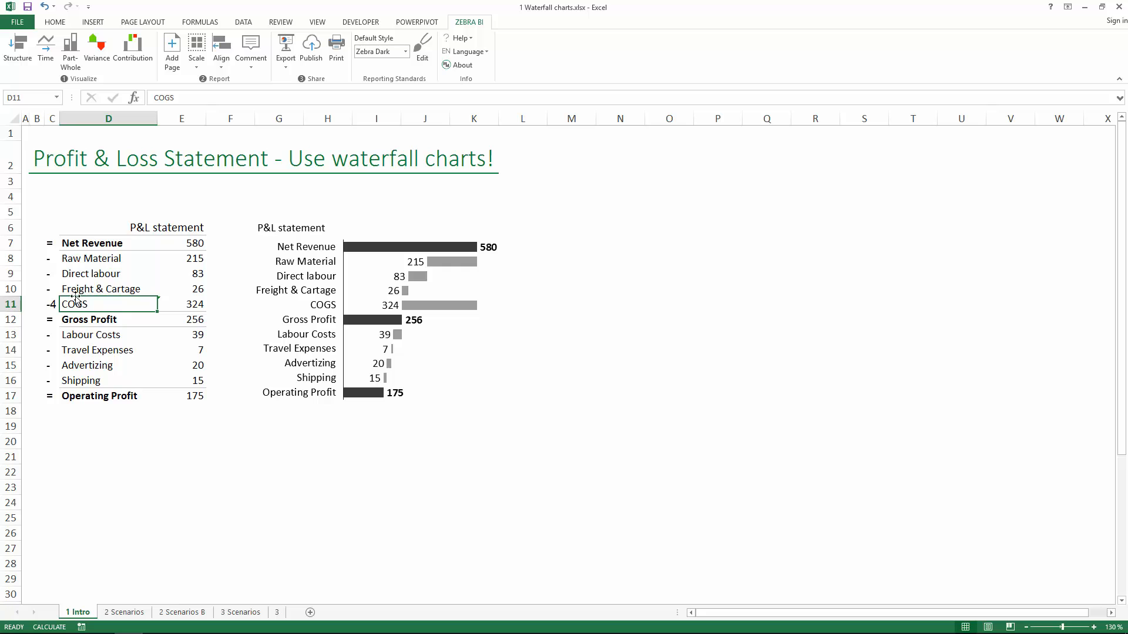
left_click(88, 273)
key("Up")
key("Up")
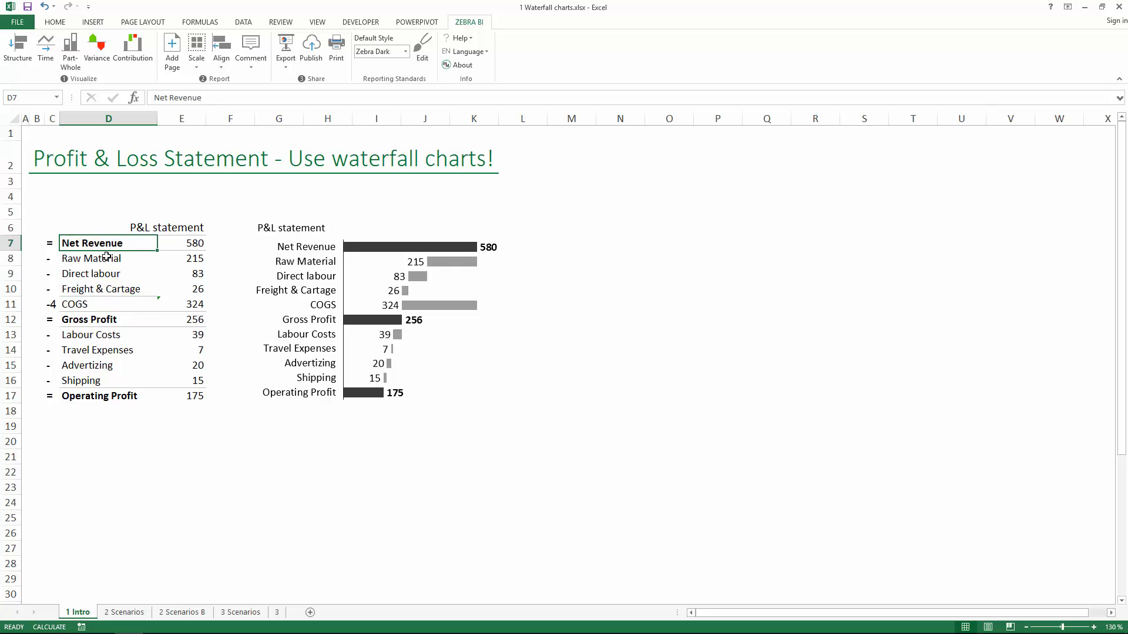
left_click(51, 291)
left_click(54, 300)
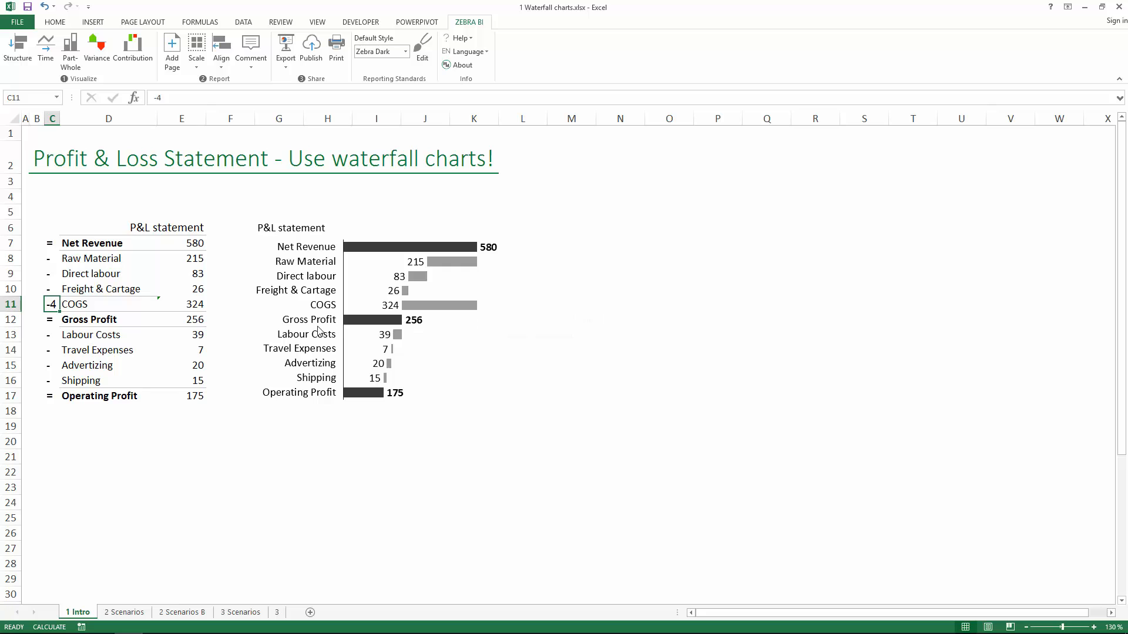
mouse_move(382, 325)
Insert a new row above Operating Profit and label it OpEx in D17.
left_click(51, 380)
left_click_drag(53, 336, 176, 381)
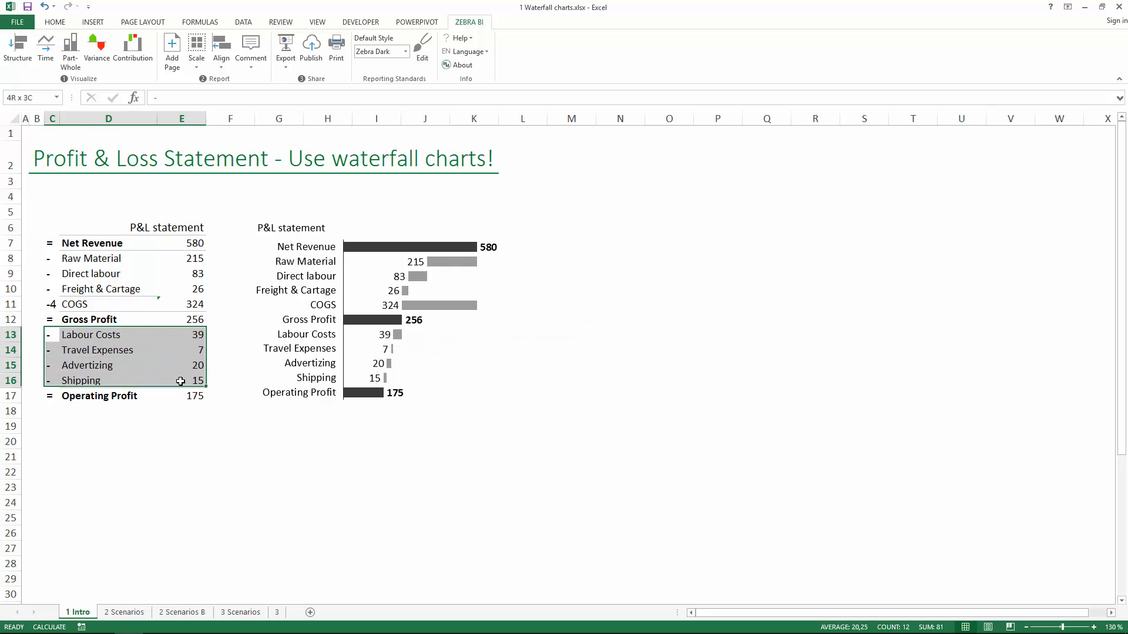
left_click(85, 396)
left_click(11, 396)
right_click(11, 397)
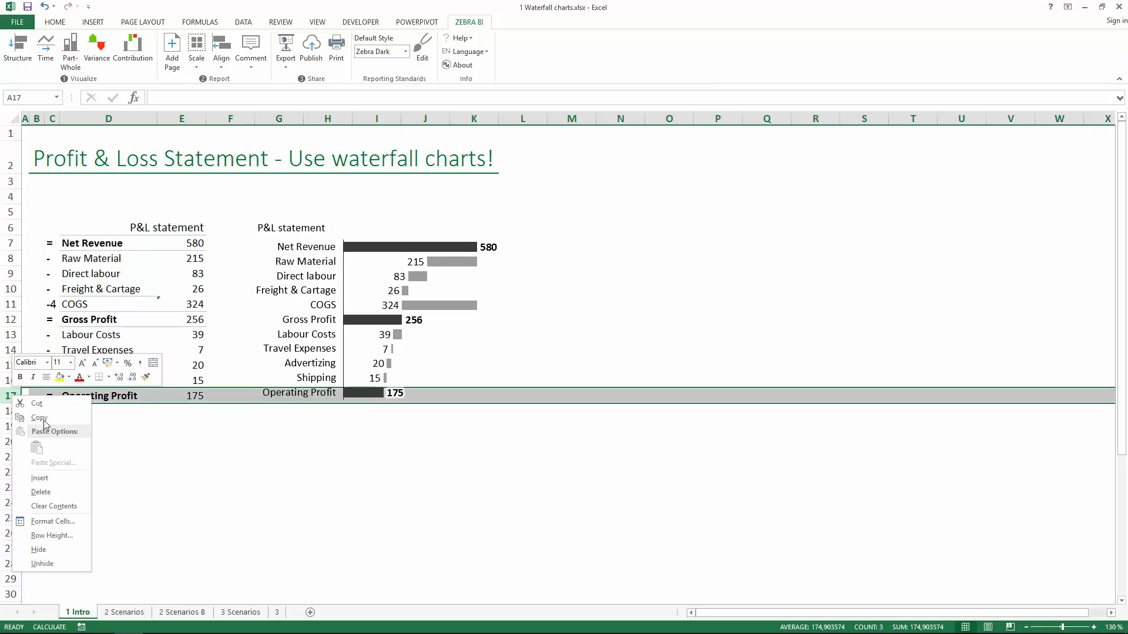
left_click(41, 481)
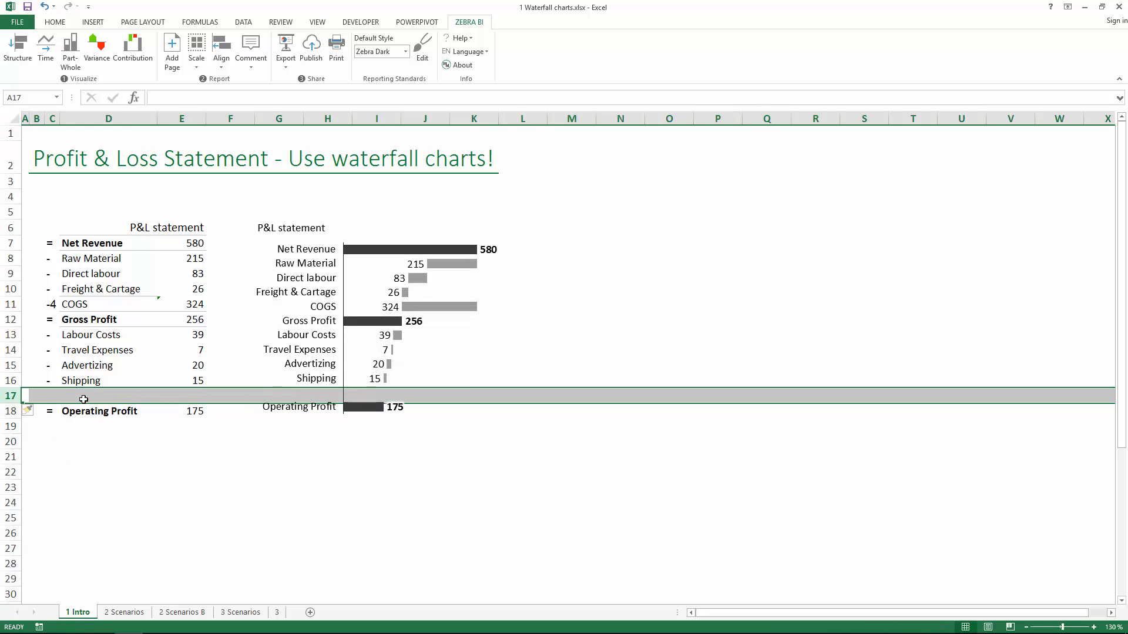
left_click(102, 393)
type("O")
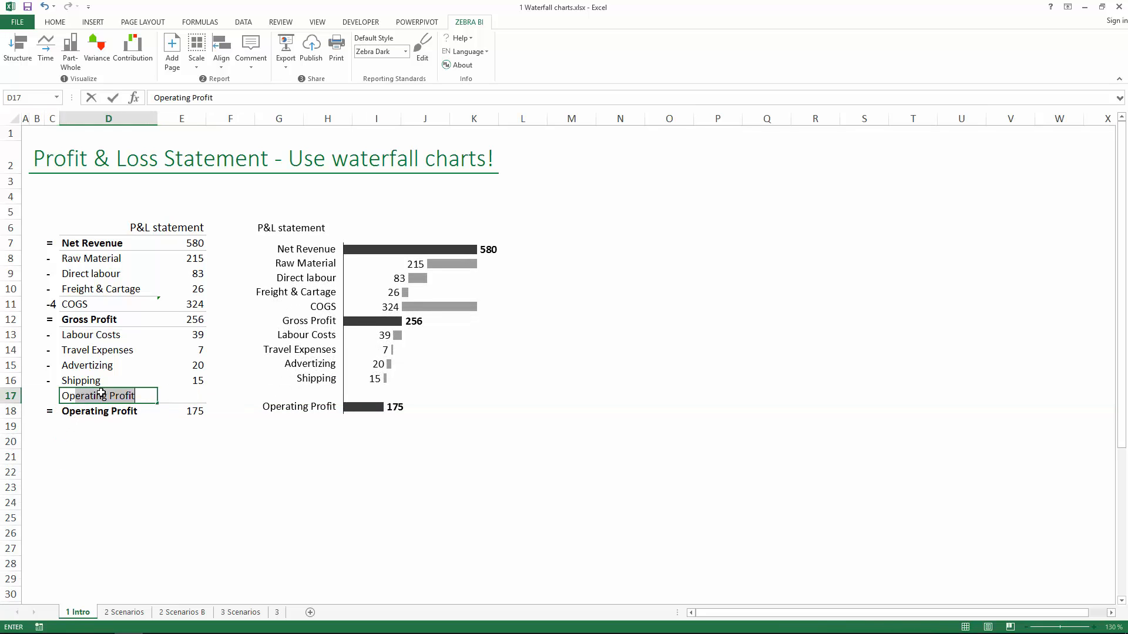
type("pEx")
key("Return")
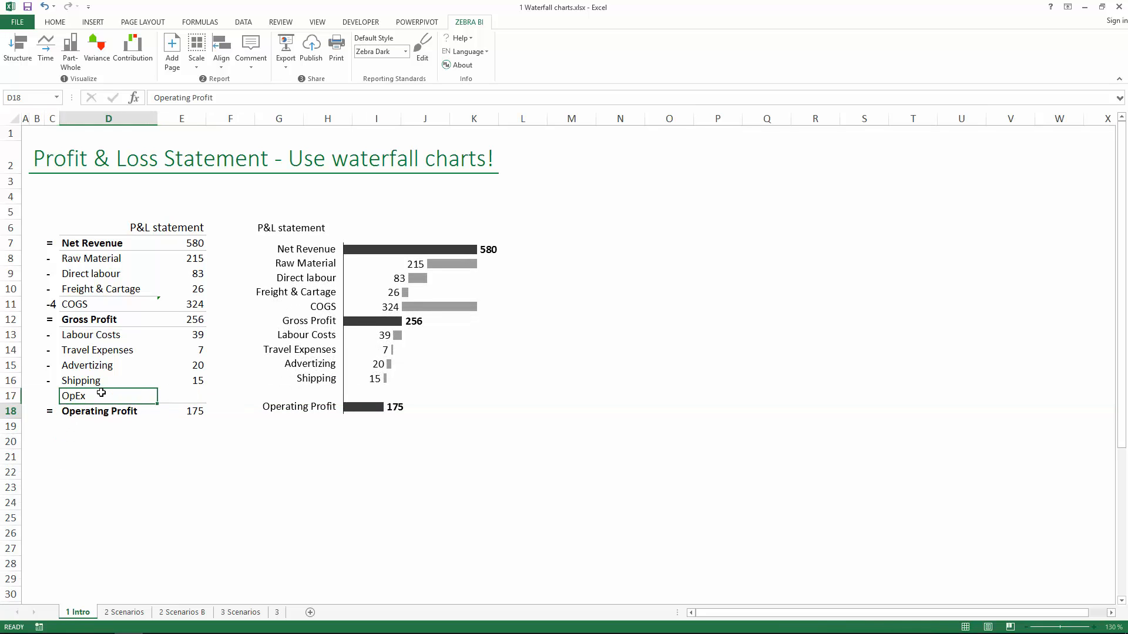
Enter the formula =SUM(E13:E16) in E17 to total the four operating expense items as OpEx.
left_click(101, 392)
key("Tab")
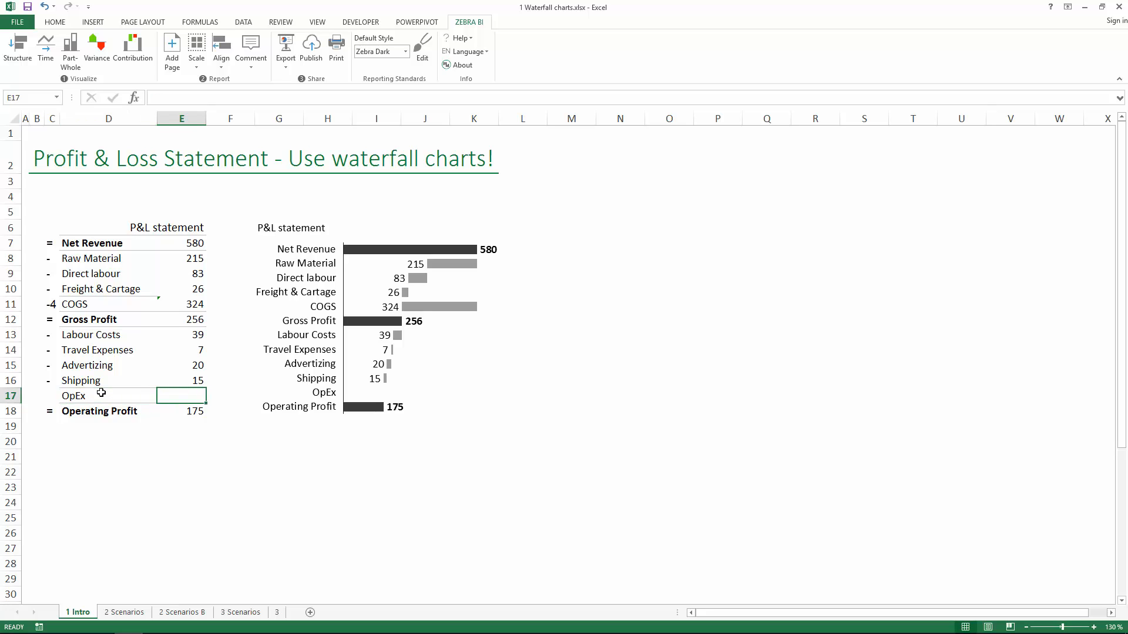
type("=SUM")
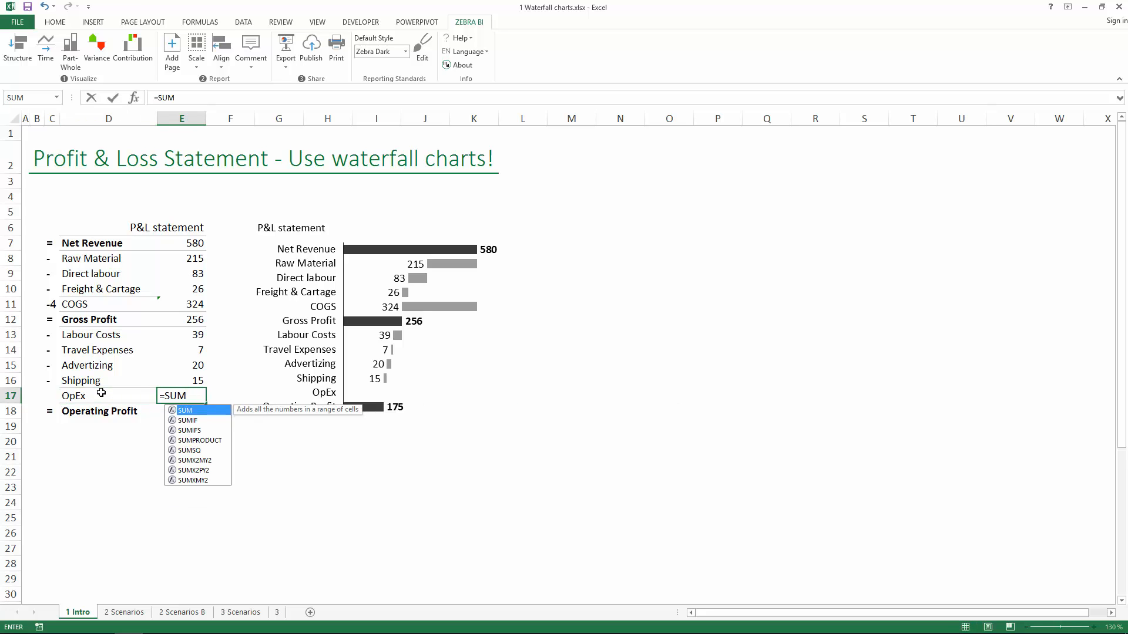
type(")")
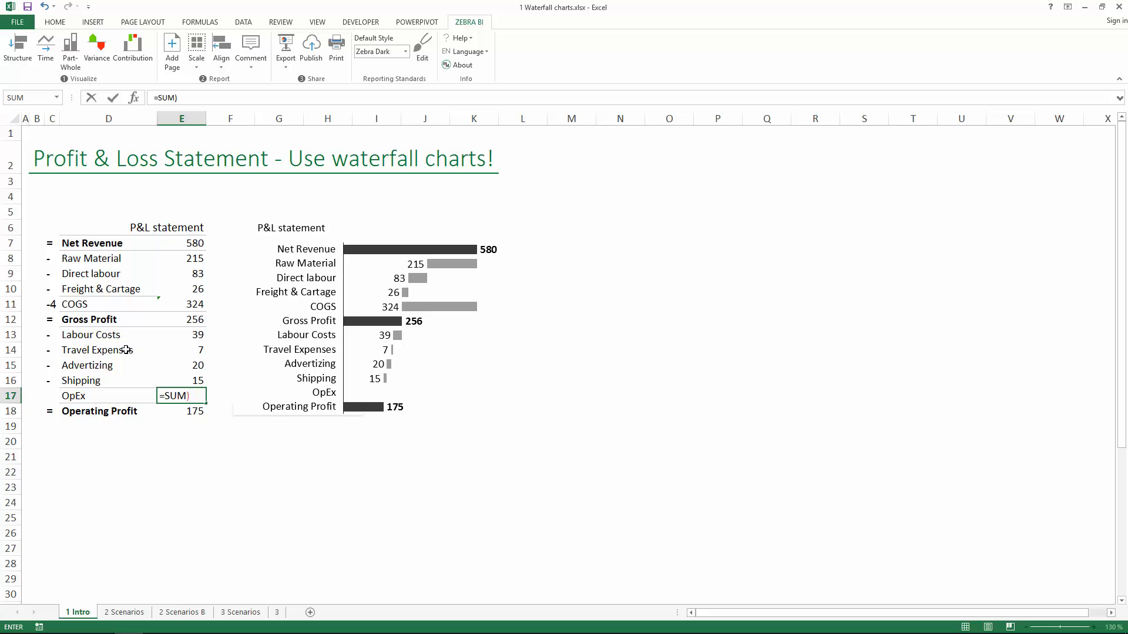
key("BackSpace")
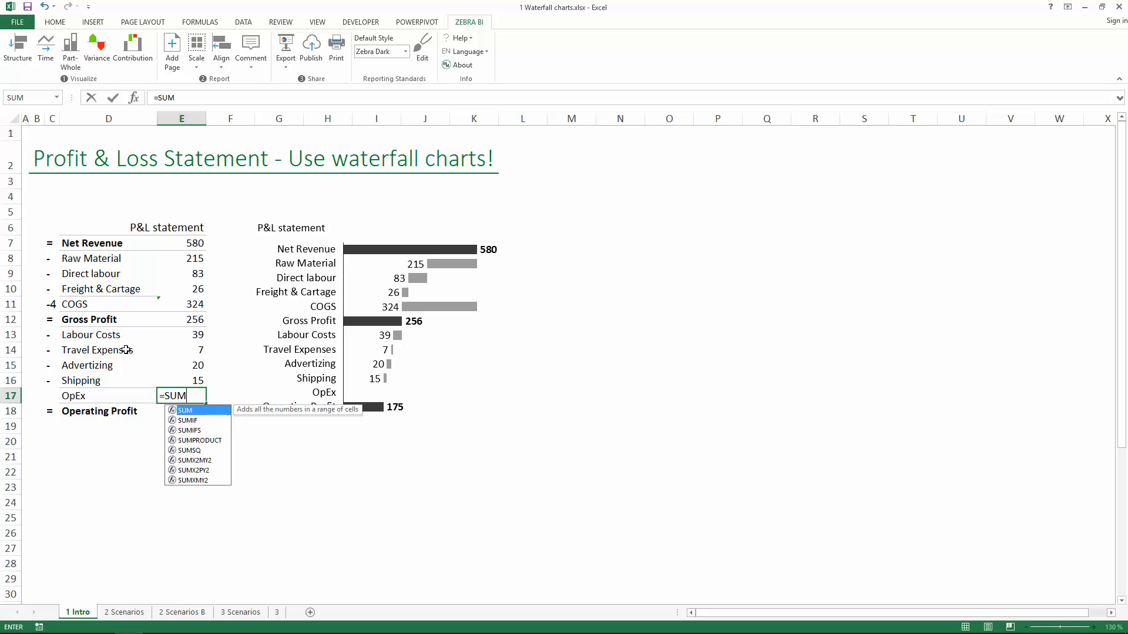
type("(")
left_click_drag(185, 332, 201, 380)
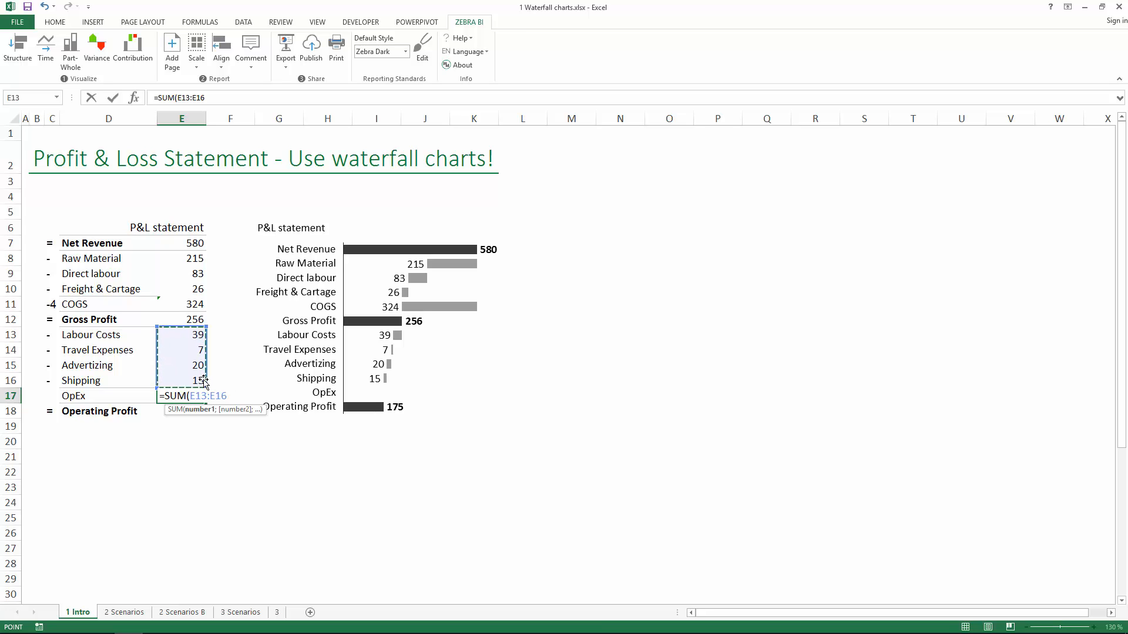
key("Return")
Enter the marker -5 in C17 for the OpEx row.
key("Up")
key("Left")
key("Left")
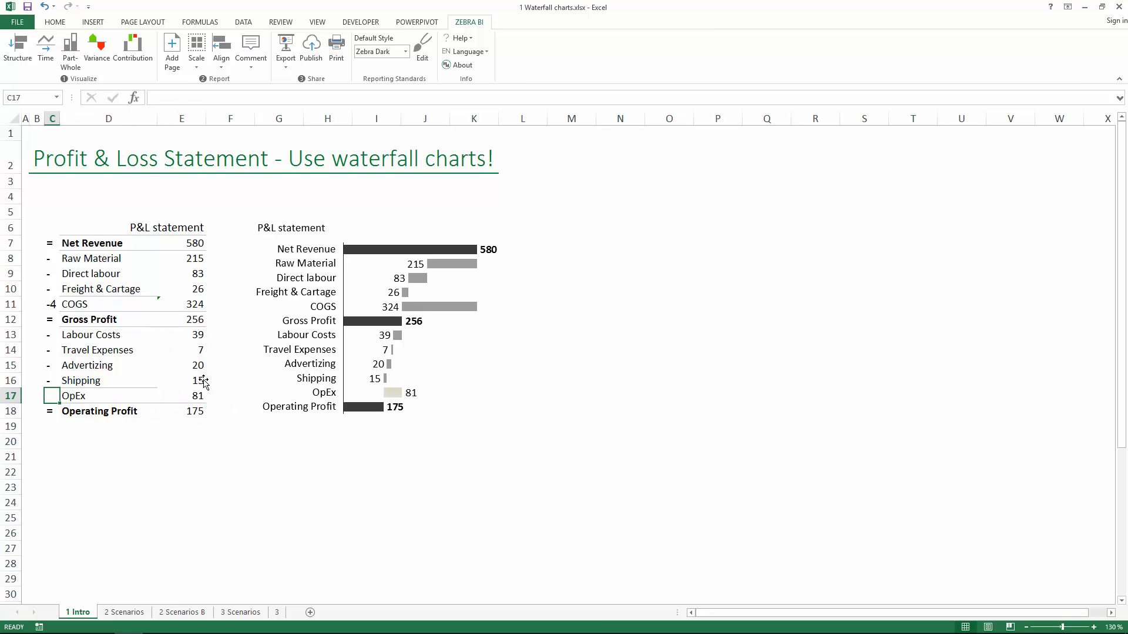
type("-5")
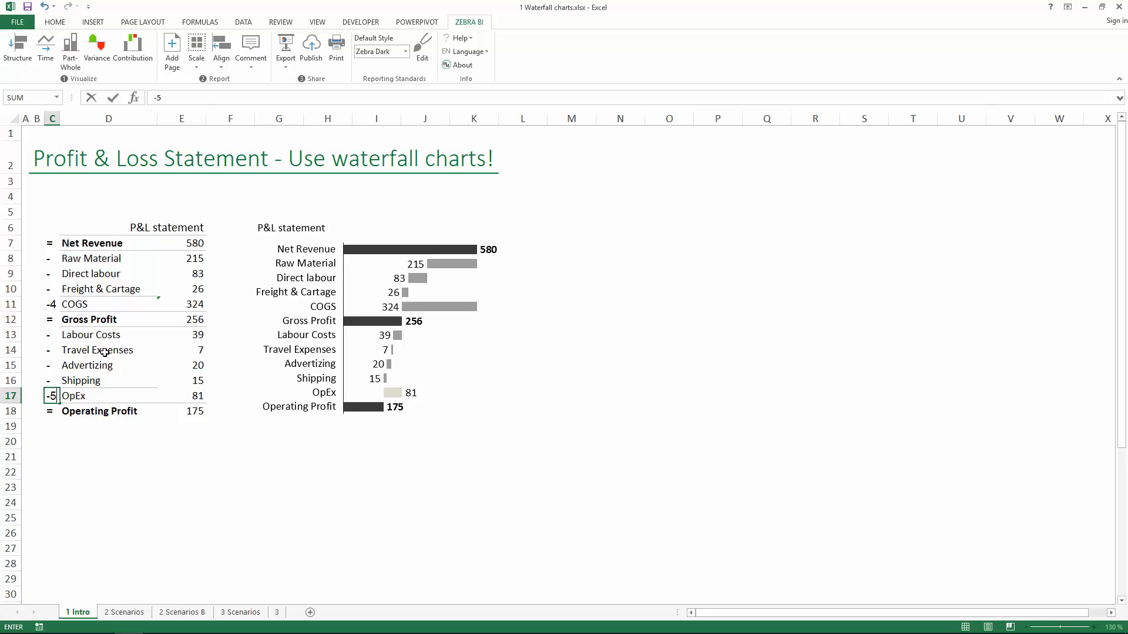
key("Return")
key("Up")
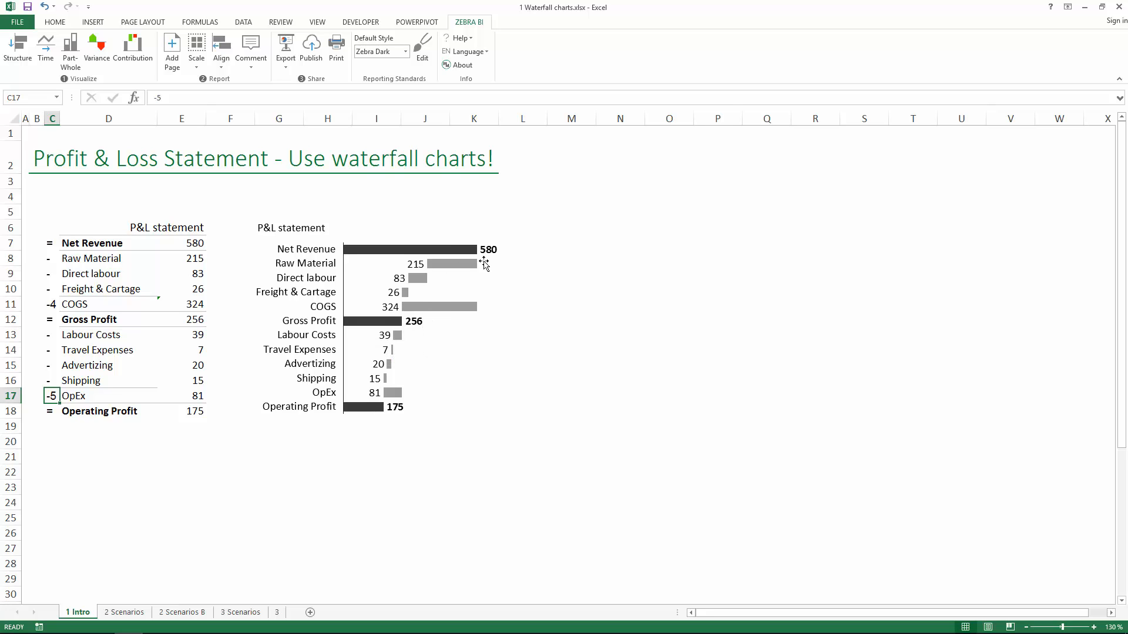
left_click(417, 265)
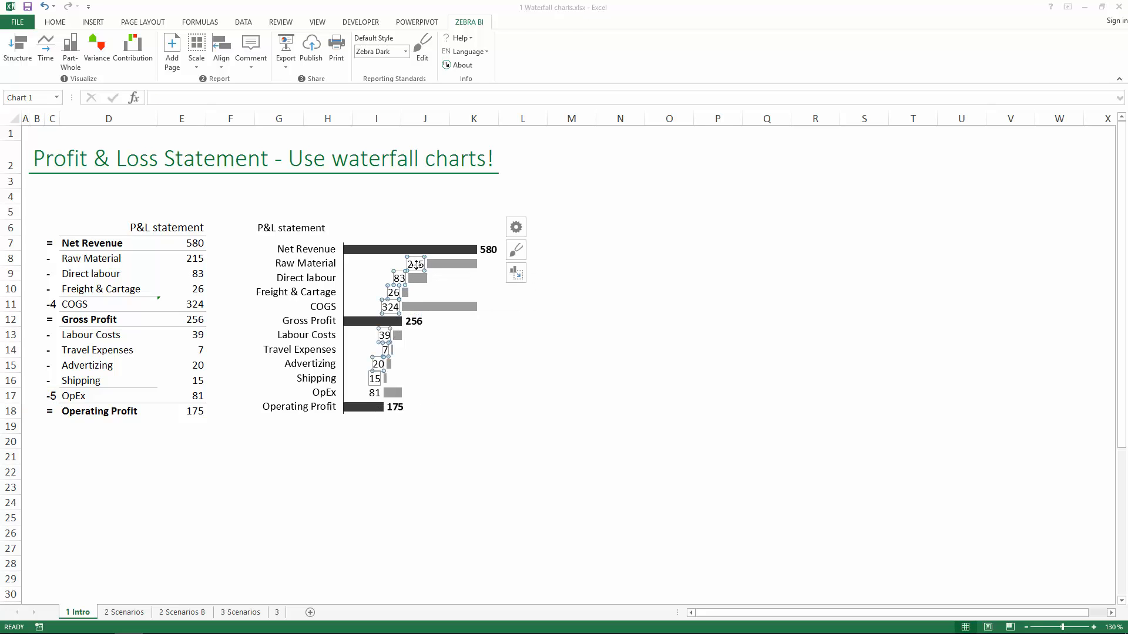
left_click(446, 262)
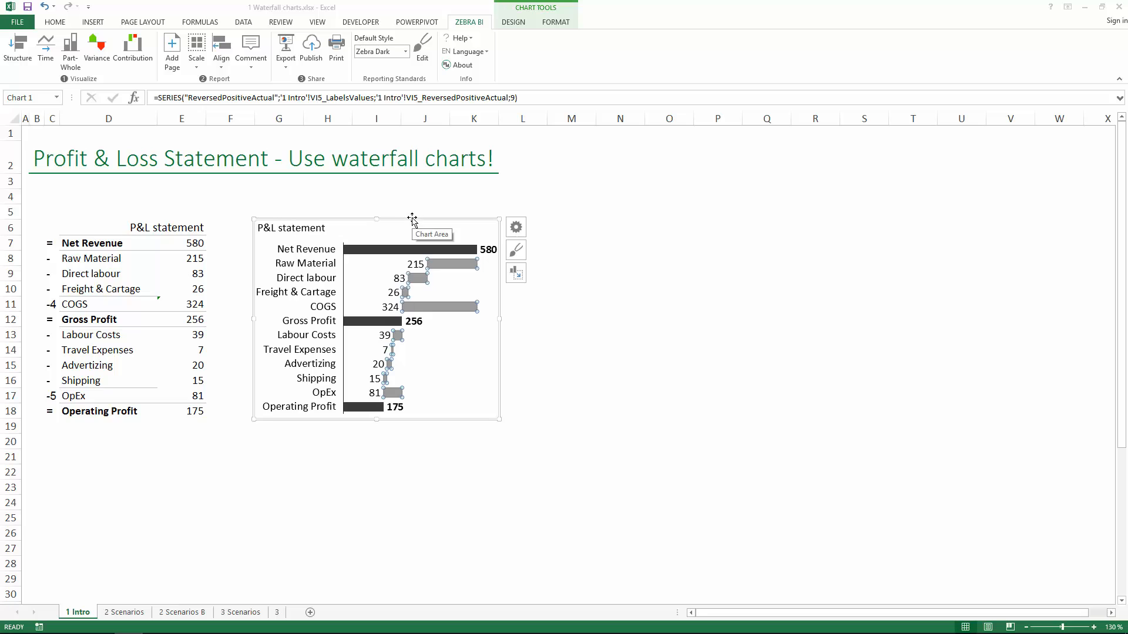
left_click(457, 219)
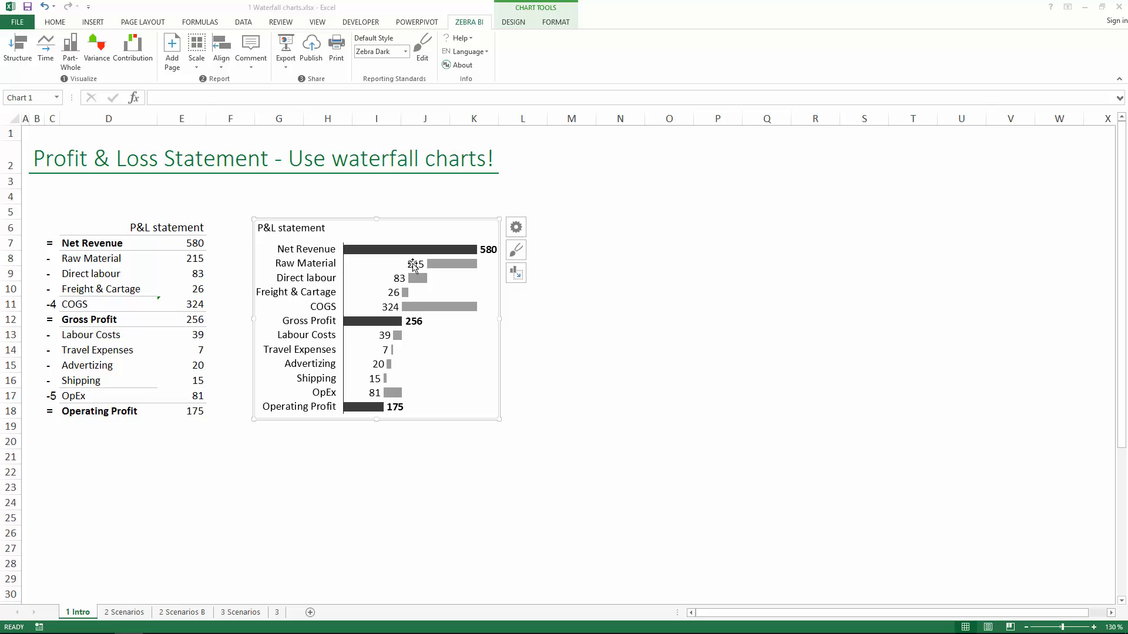
Examine the cost labels in the waterfall chart and the matching values in the P&L statement column.
left_click(399, 277)
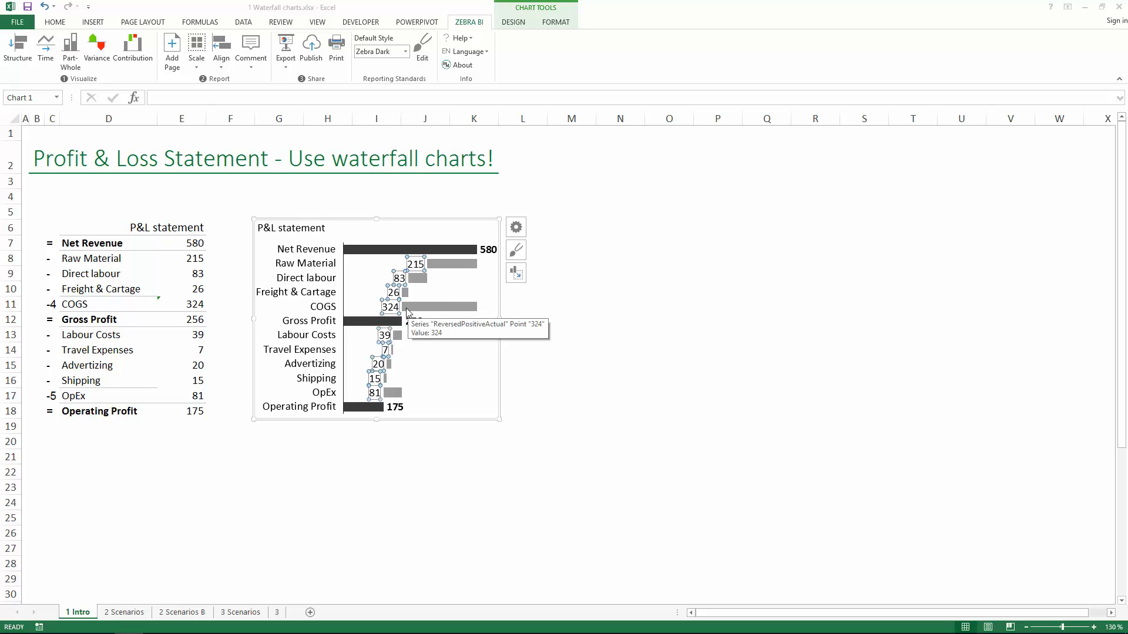
left_click(183, 349)
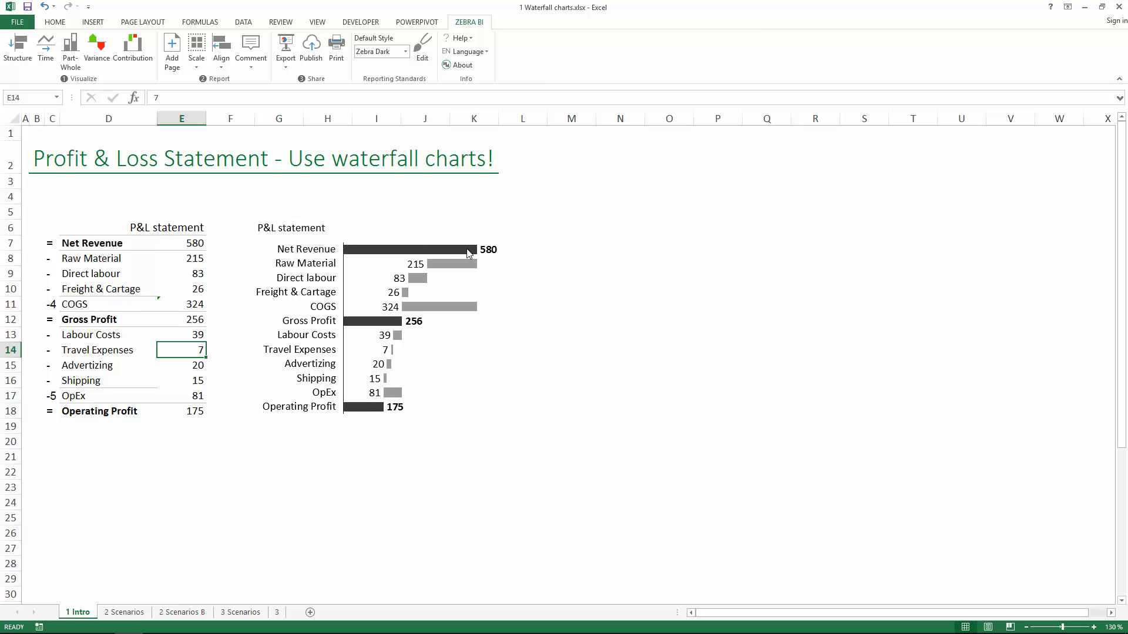
left_click(195, 228)
left_click_drag(188, 243, 166, 421)
left_click(176, 293)
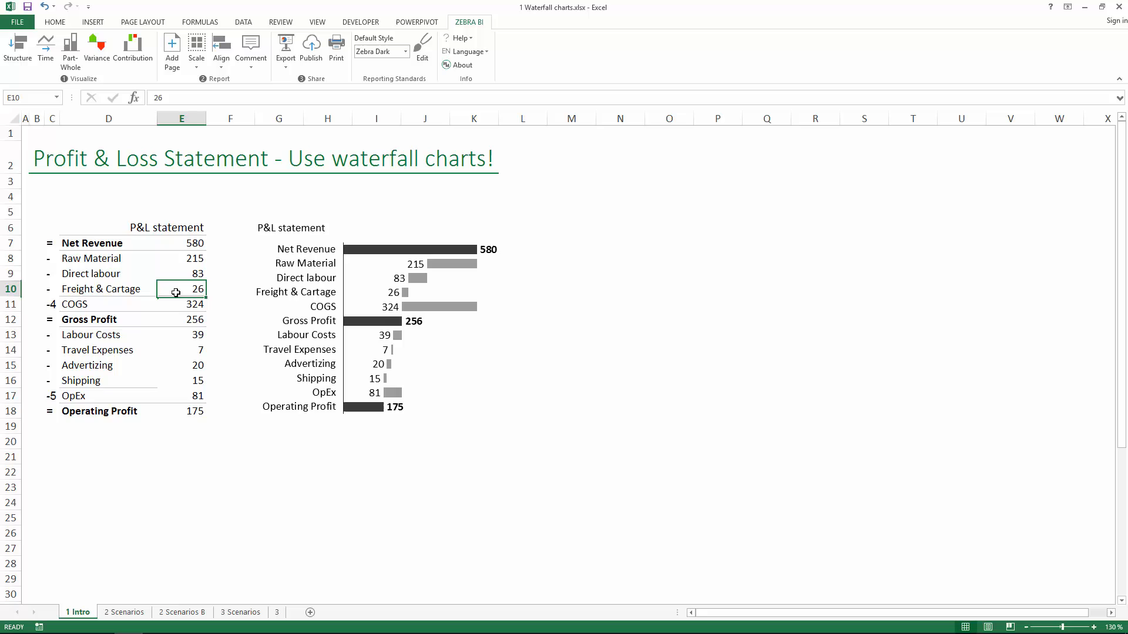
left_click(184, 243)
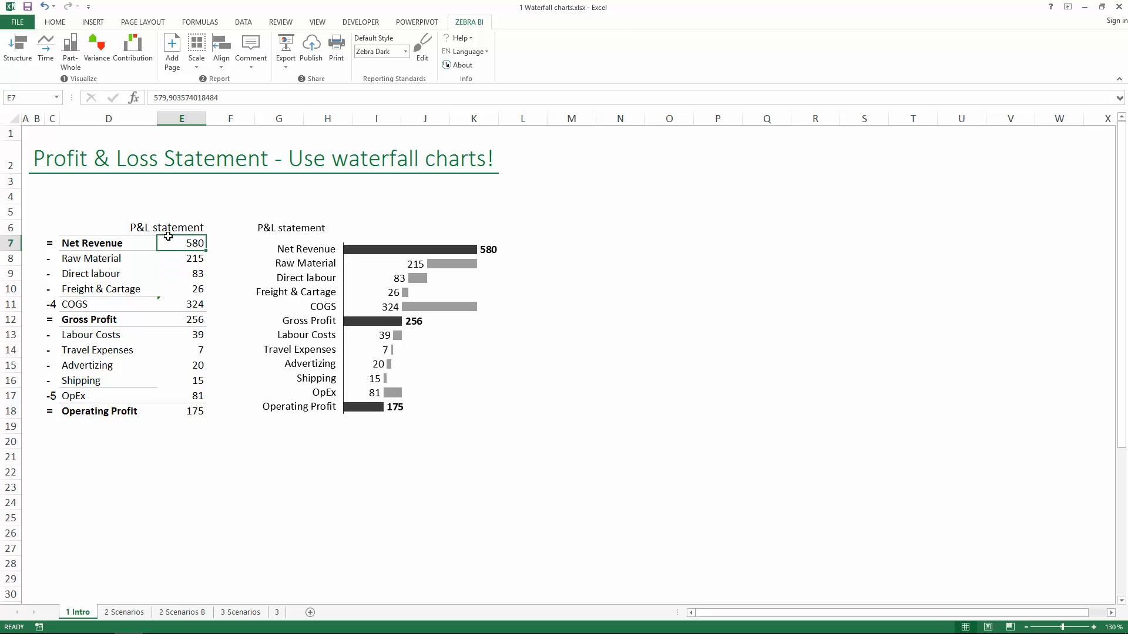
Enter the date Apr 2015 in D5, above the P&L statement.
left_click(117, 215)
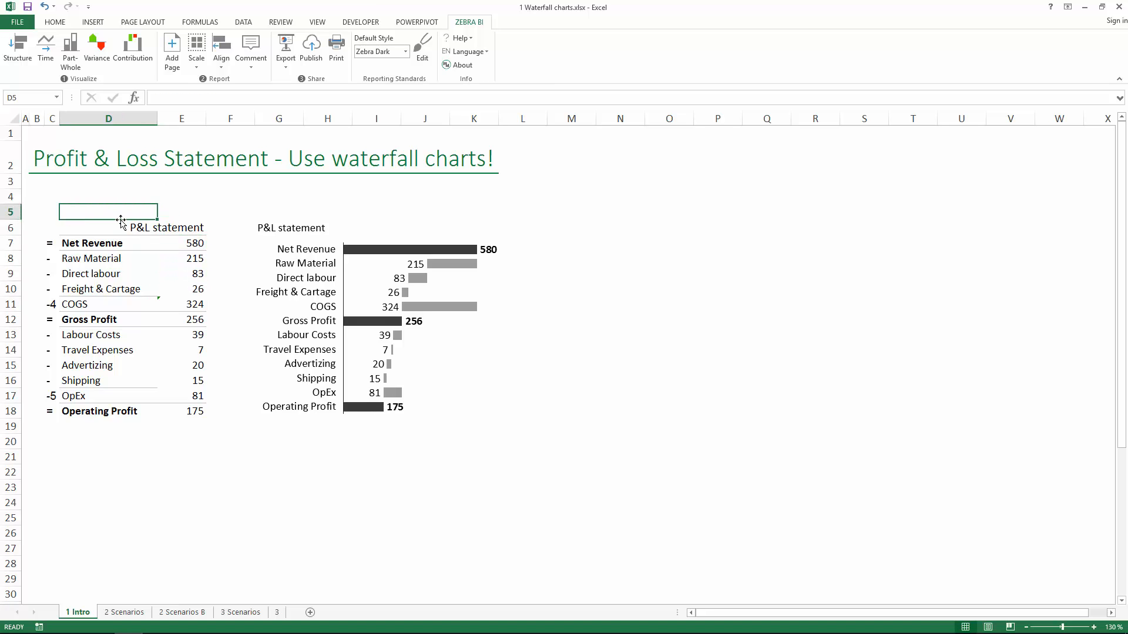
type("Sep")
type("A")
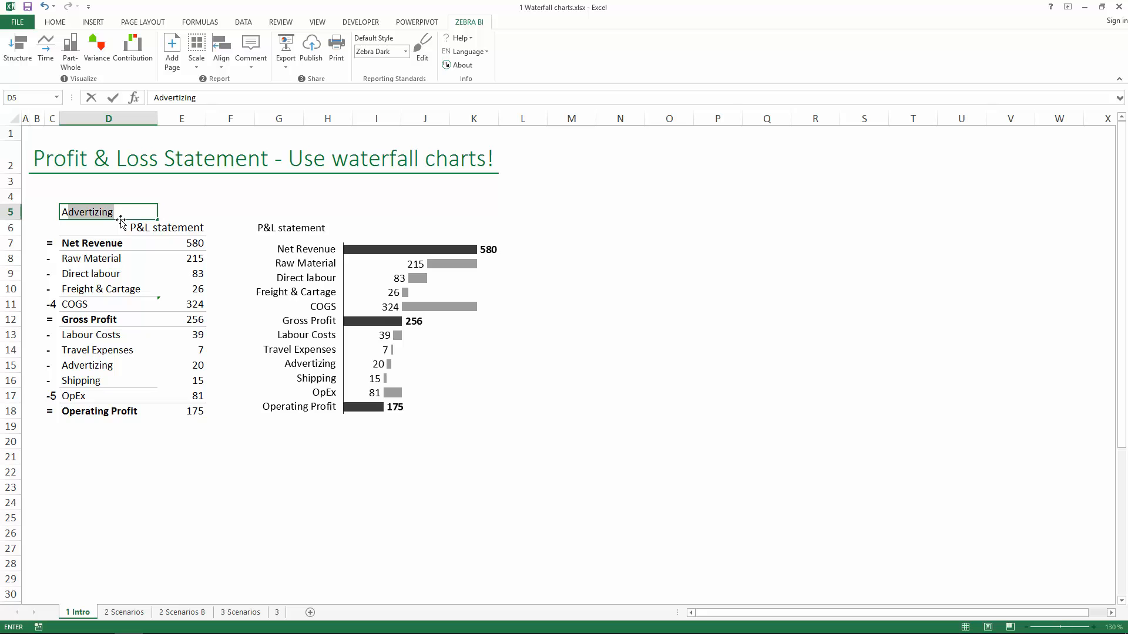
type("pr")
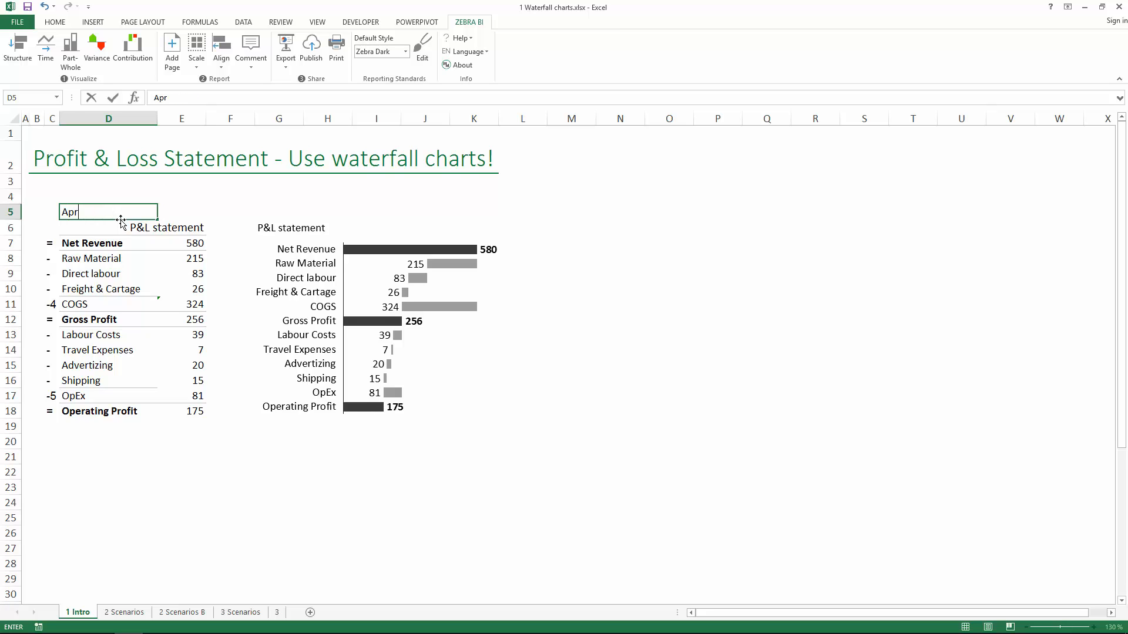
type(" 2015")
key("ctrl+Return")
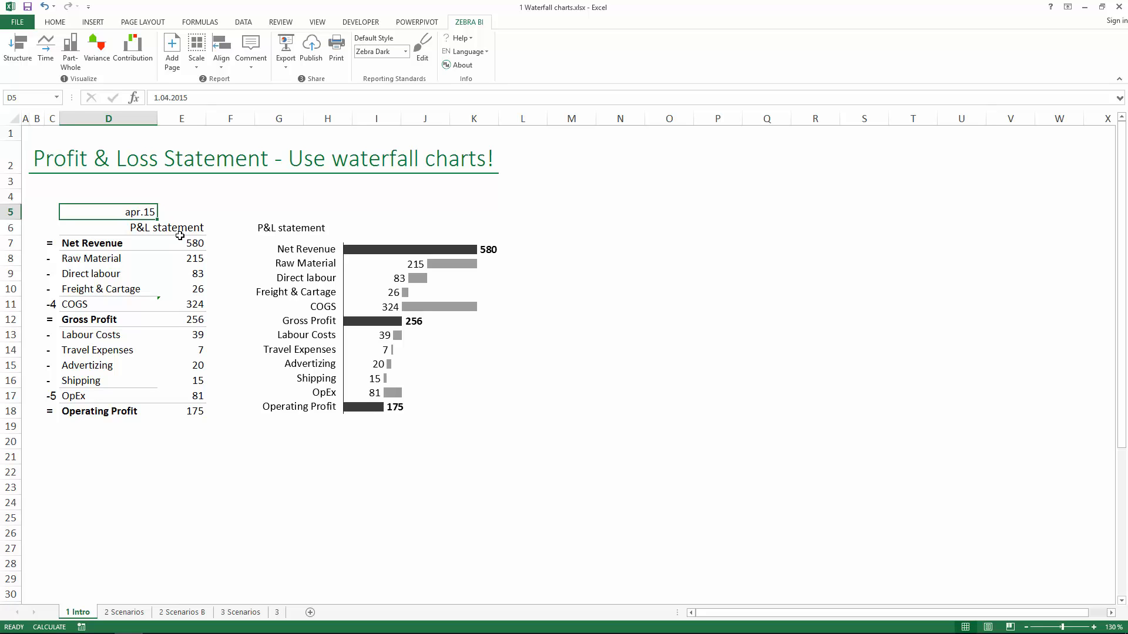
Go to the 2 Scenarios sheet with the Actual vs PY statement and enlarge the view to 160%.
left_click_drag(180, 240, 190, 409)
left_click(191, 343)
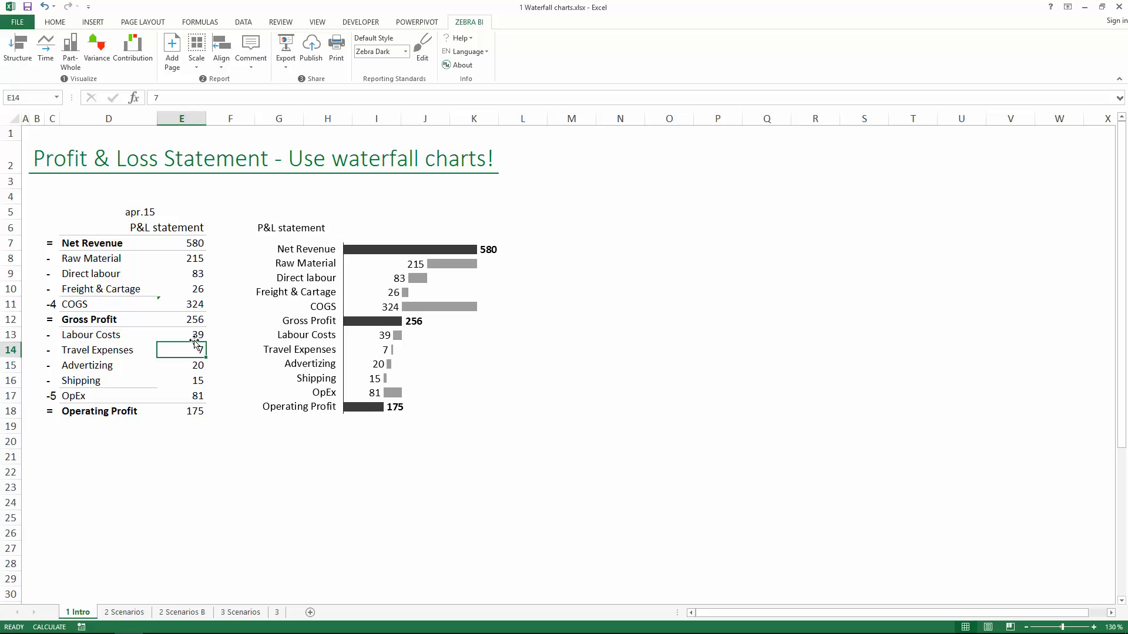
mouse_move(393, 286)
left_click(123, 612)
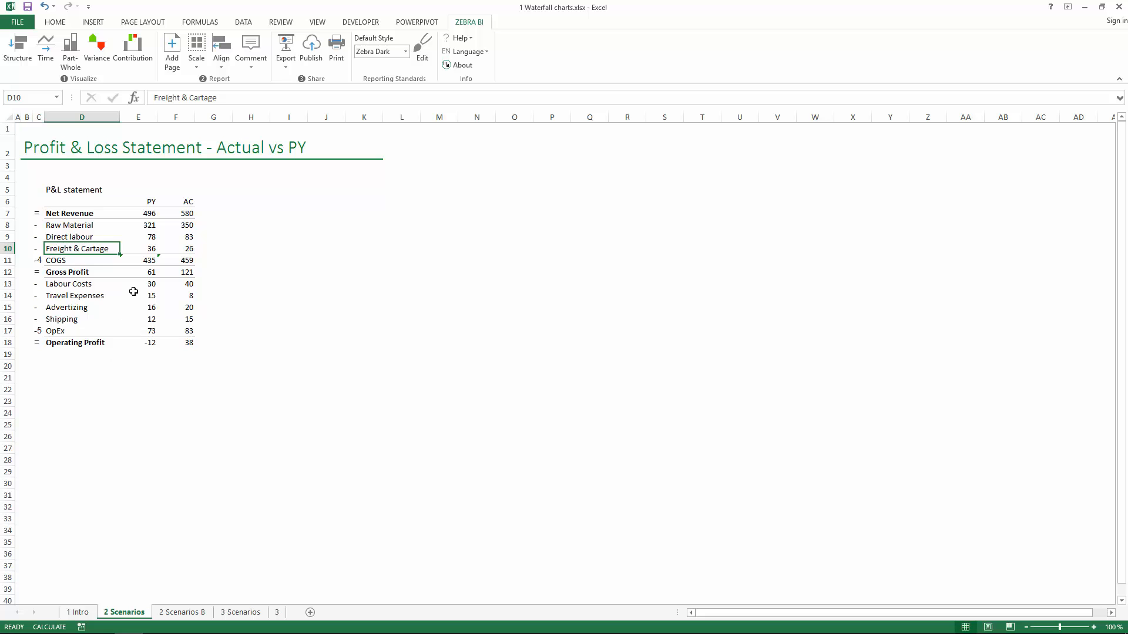
left_click(135, 293)
scroll(143, 310, "up", 3)
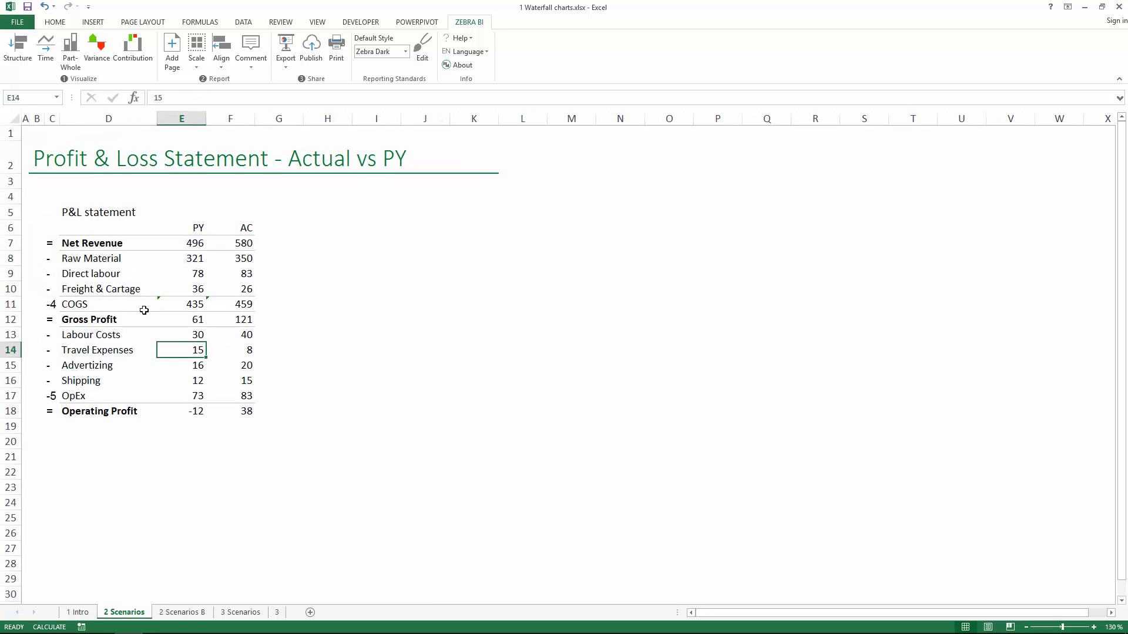
scroll(144, 310, "up", 1)
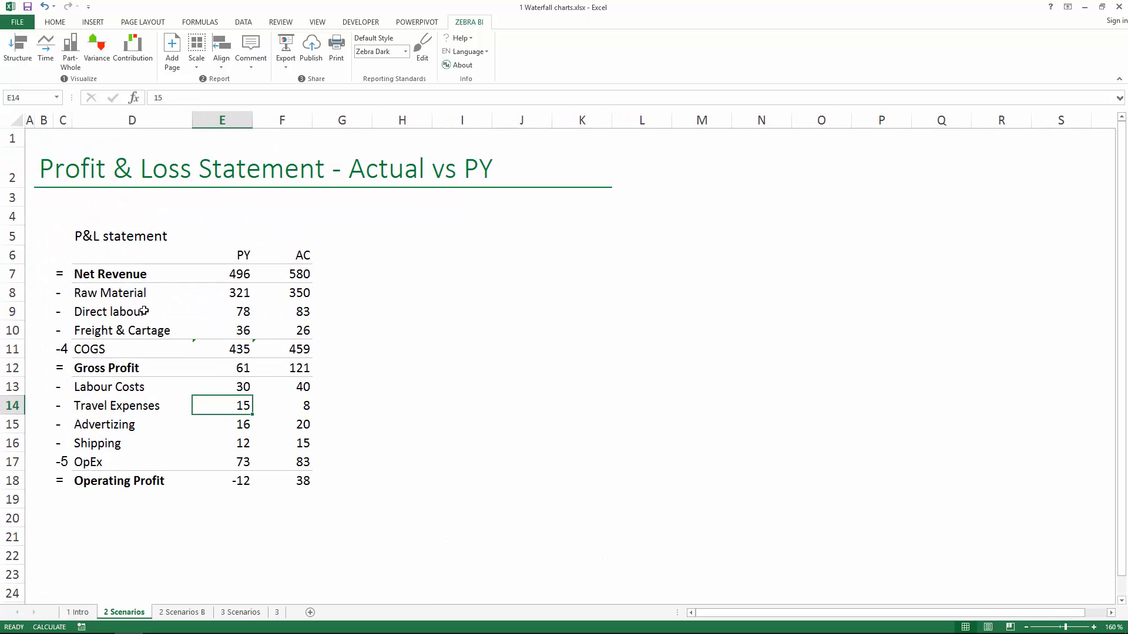
Examine the PY and AC columns of the P&L statement from Net Revenue to Operating Profit.
left_click(234, 259)
left_click_drag(302, 256, 305, 479)
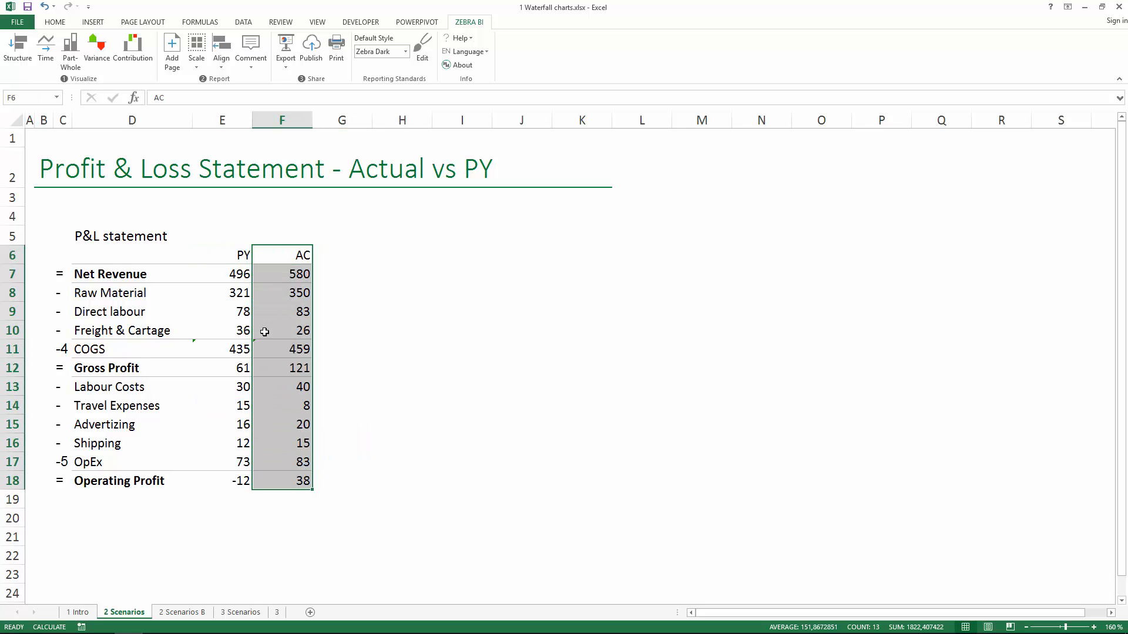
left_click(280, 262)
left_click(289, 286)
left_click(235, 255)
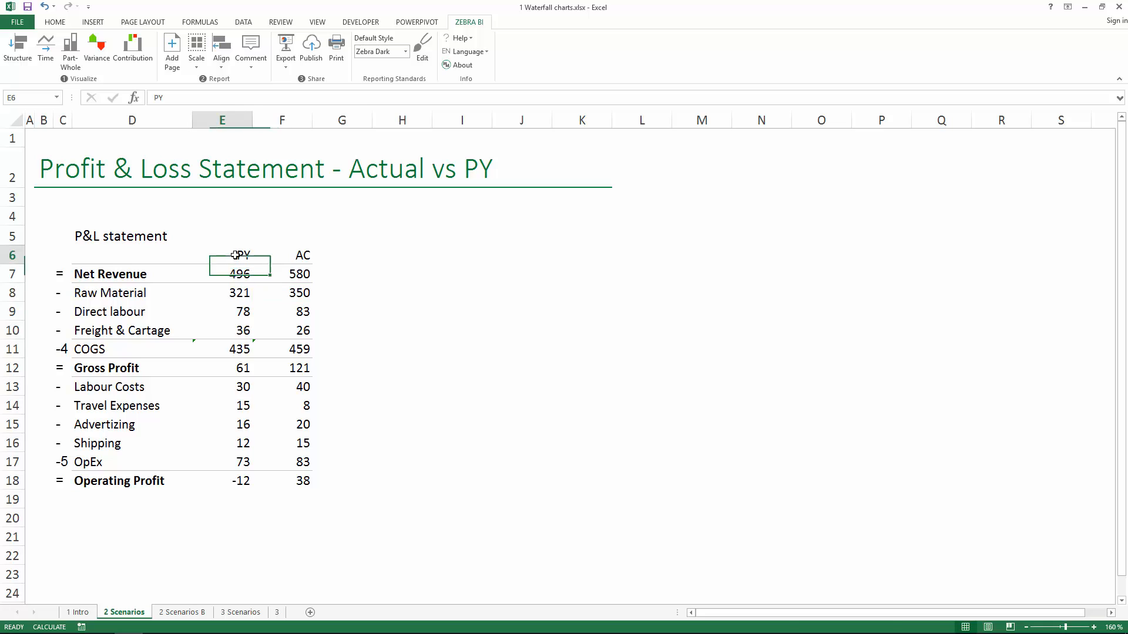
left_click_drag(235, 255, 235, 477)
left_click(235, 311)
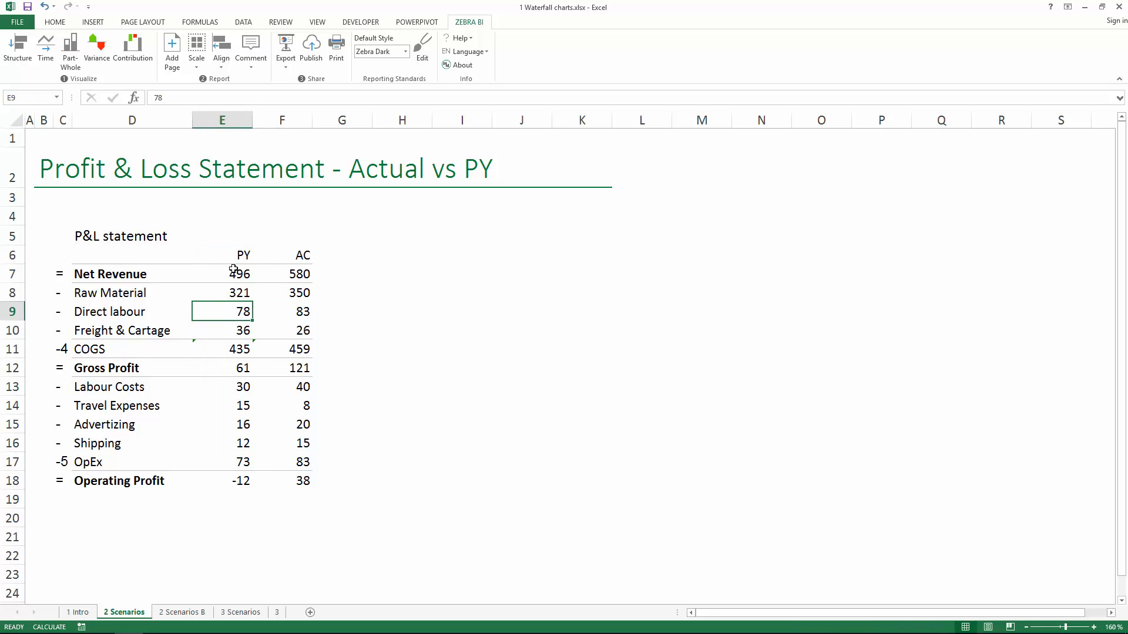
left_click_drag(233, 257, 231, 425)
mouse_move(238, 332)
left_mouse_down()
mouse_move(239, 347)
mouse_move(240, 332)
left_mouse_up()
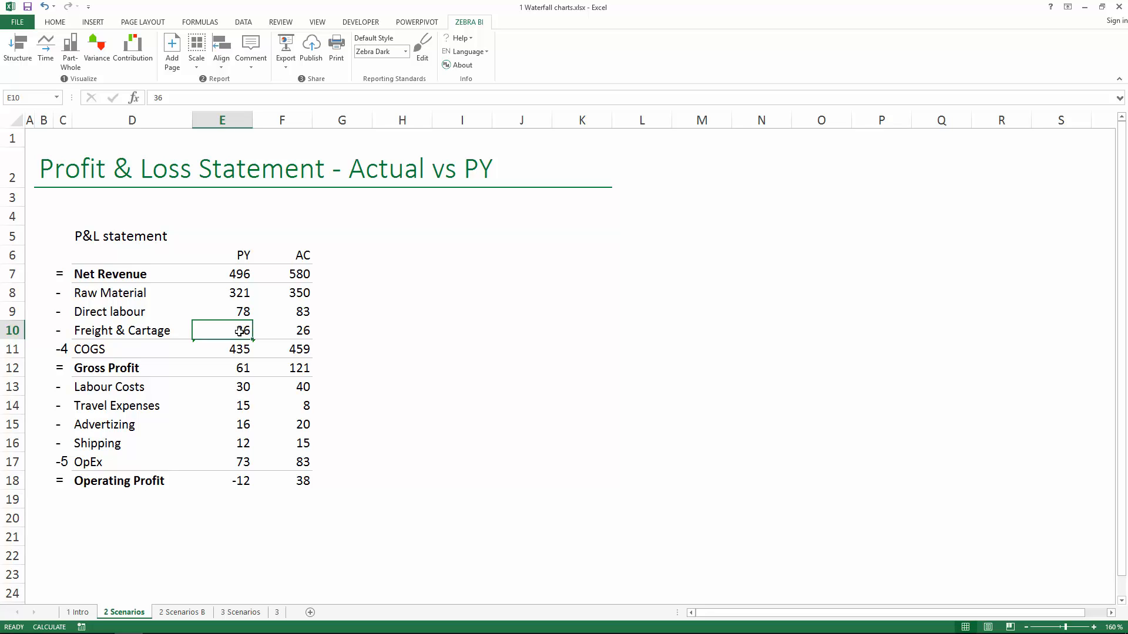
Review the calculation markers in C7:C18 for the result rows, cost rows and subtotals.
left_click_drag(59, 275, 64, 482)
left_click(61, 273)
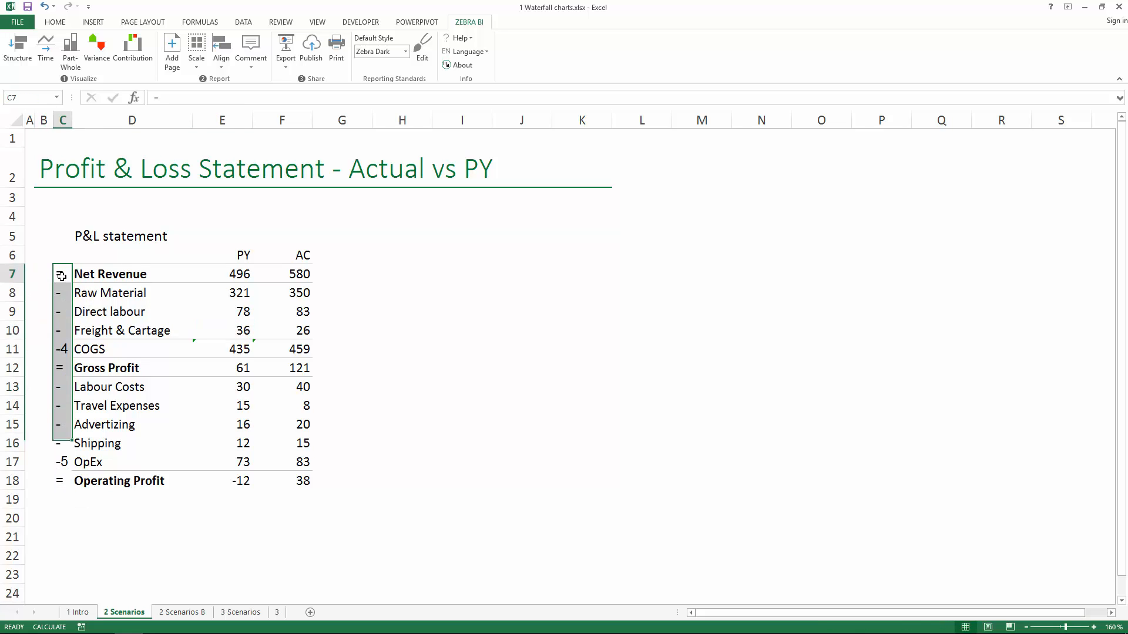
left_click(64, 308)
left_click_drag(61, 271, 60, 481)
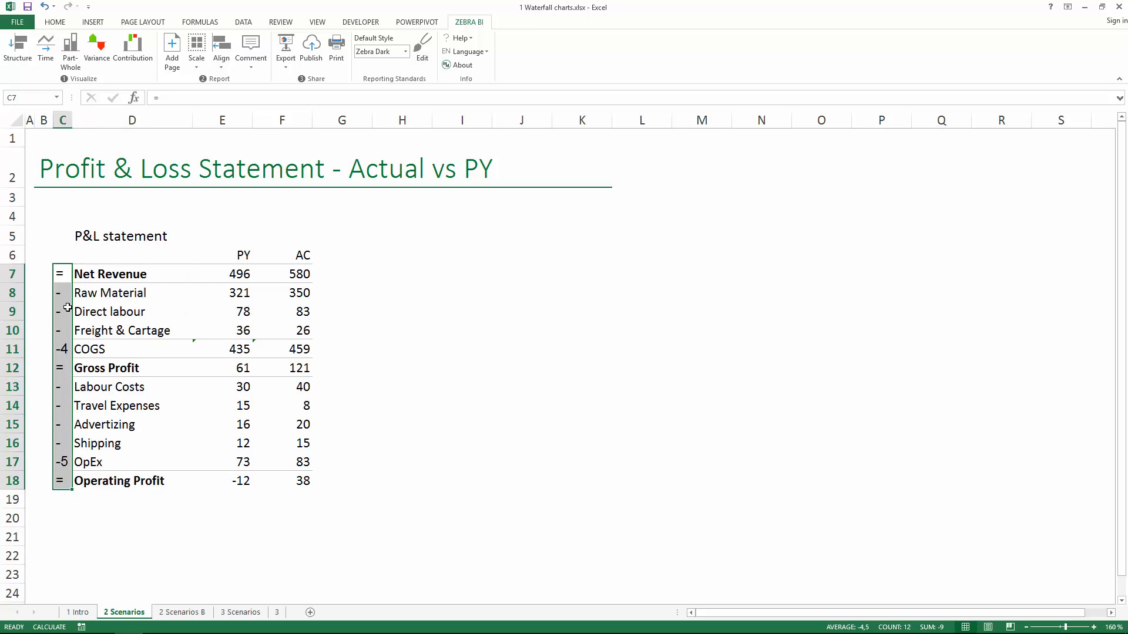
left_click(61, 274)
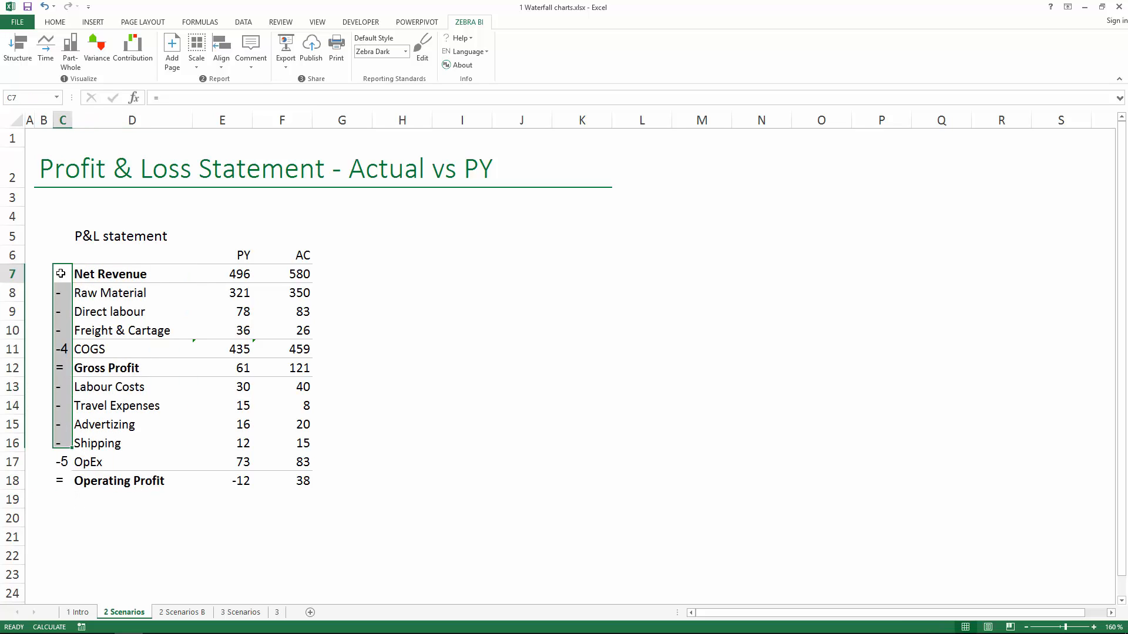
left_click(59, 364)
left_click(60, 406)
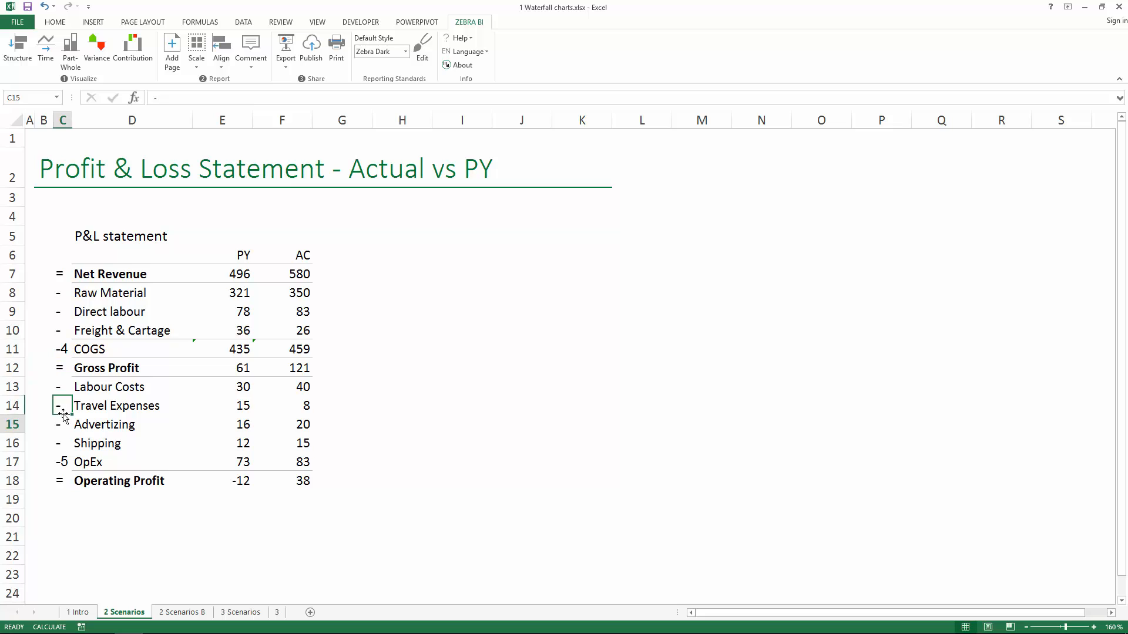
left_click(59, 349)
left_click(58, 289)
left_click(63, 276)
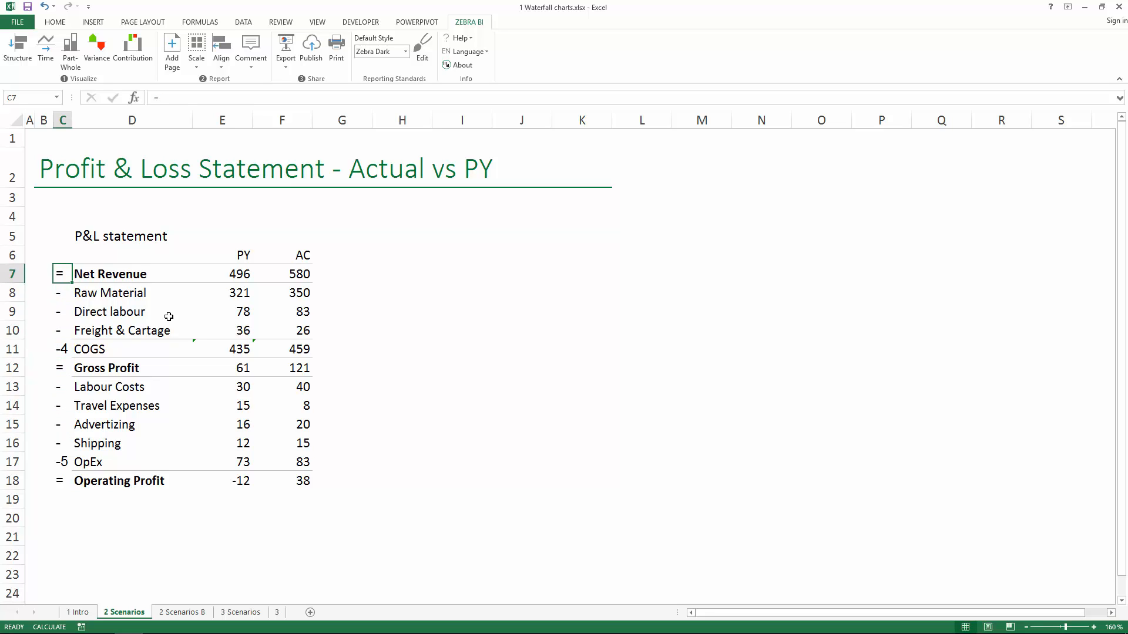
Insert a Zebra BI structure contribution bar chart from the PY and AC statement and place it beside the table.
left_click(213, 293)
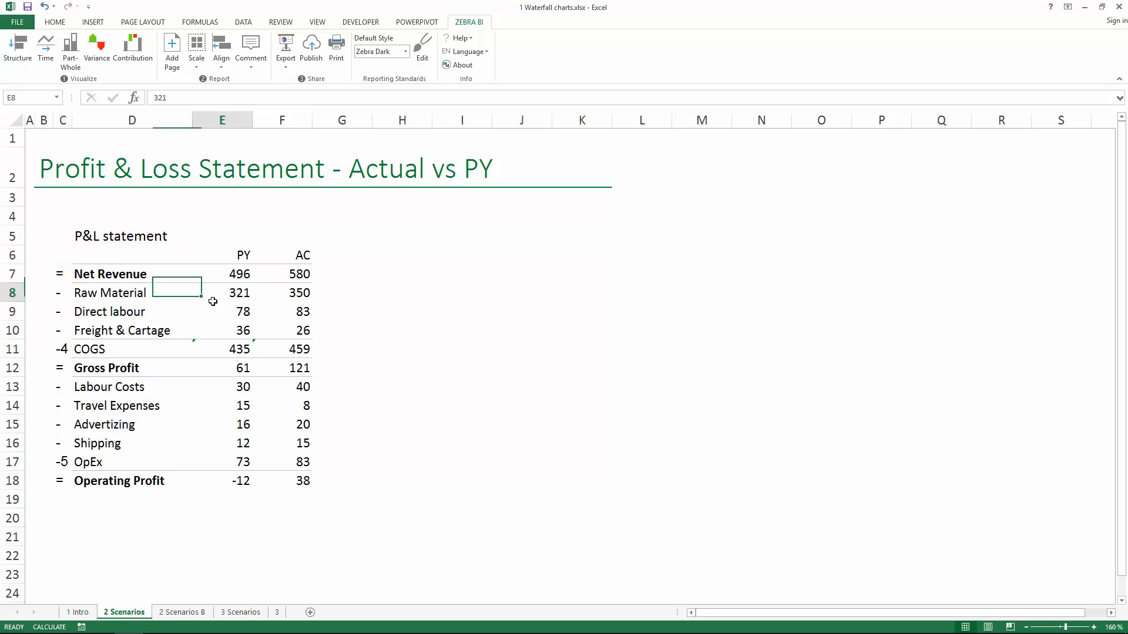
left_click(127, 58)
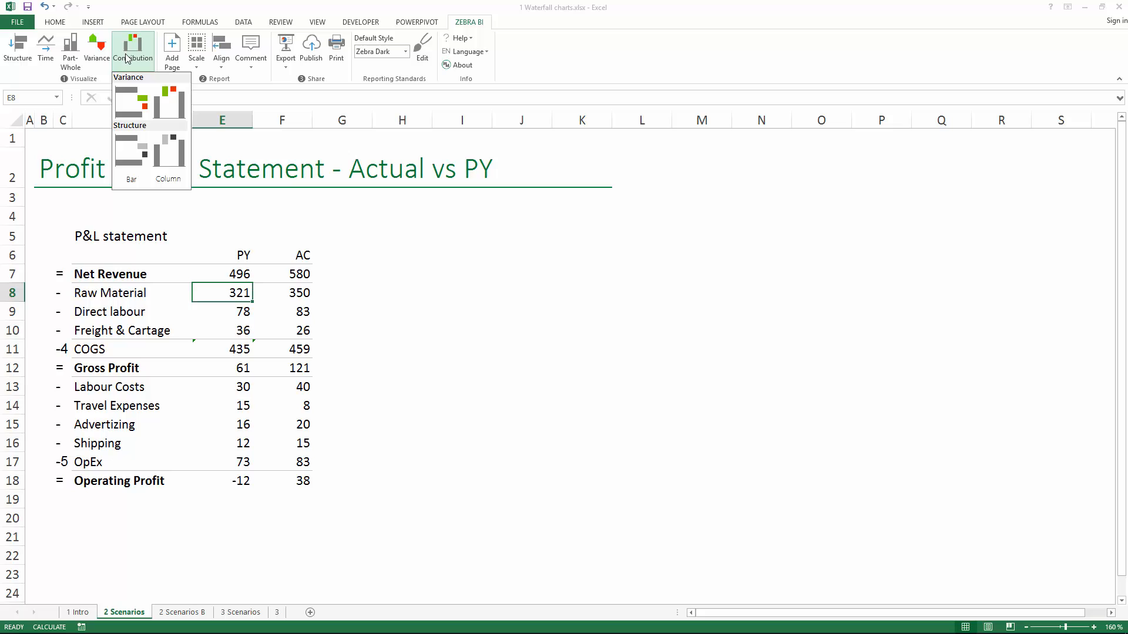
left_click(132, 152)
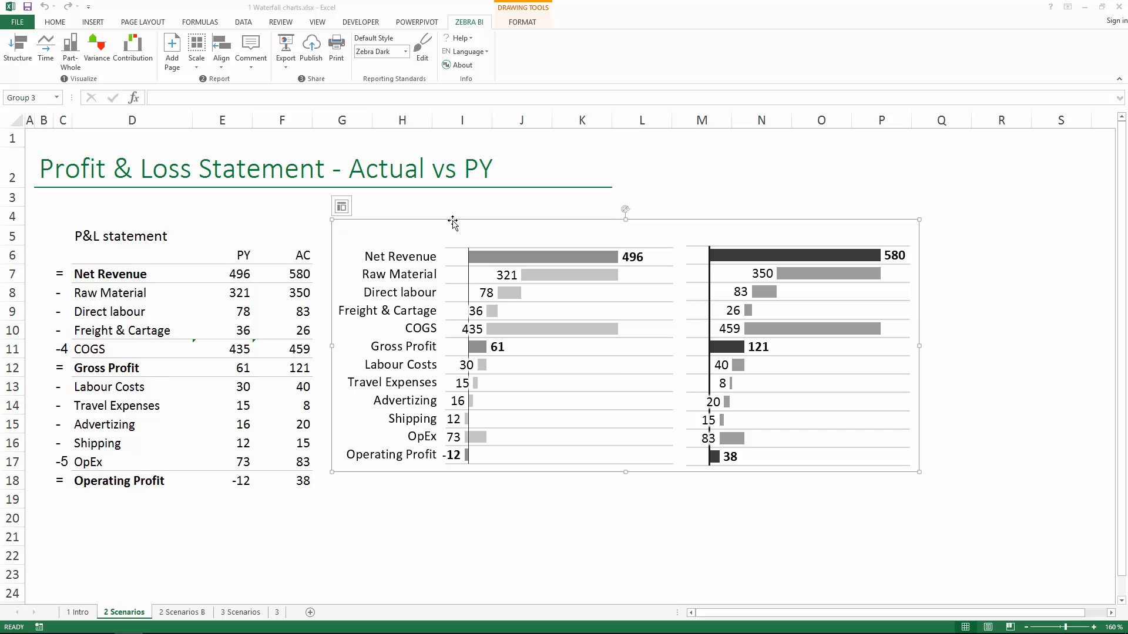
left_click_drag(452, 222, 470, 244)
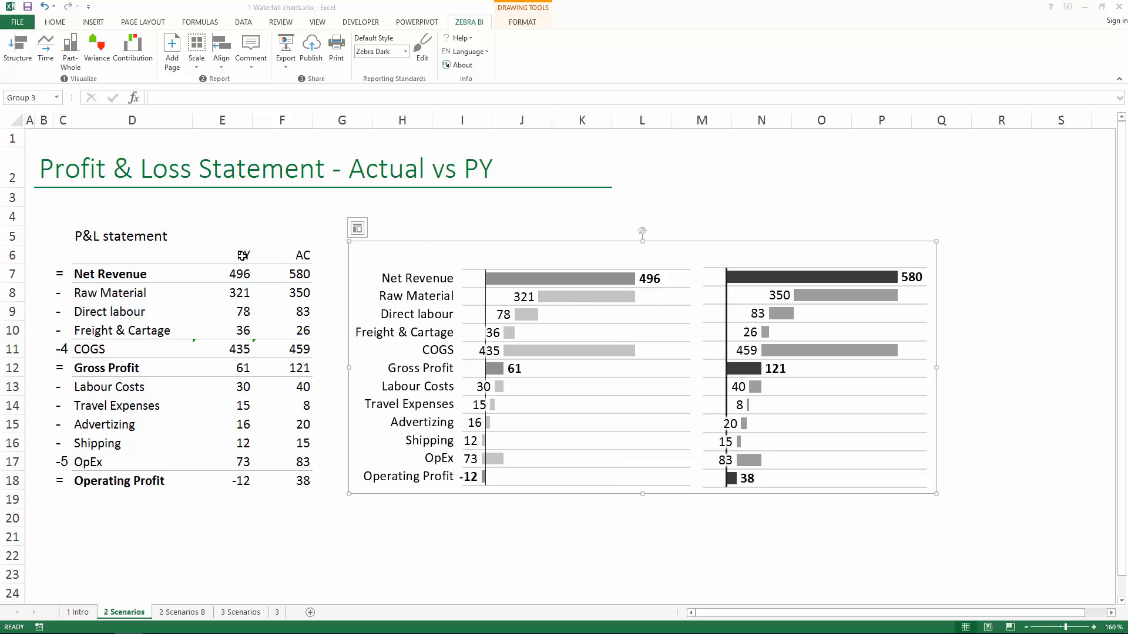
Review the PY and AC source columns and nudge the waterfall chart group slightly away from the table.
left_click_drag(242, 256, 234, 480)
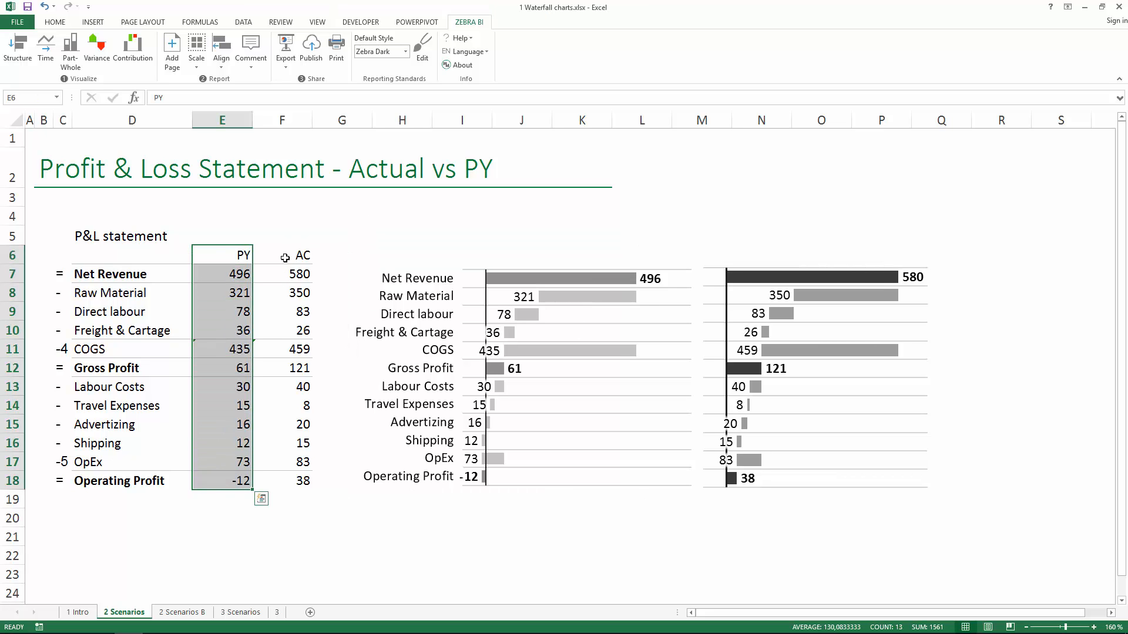
left_click_drag(285, 258, 282, 444)
left_click(236, 254)
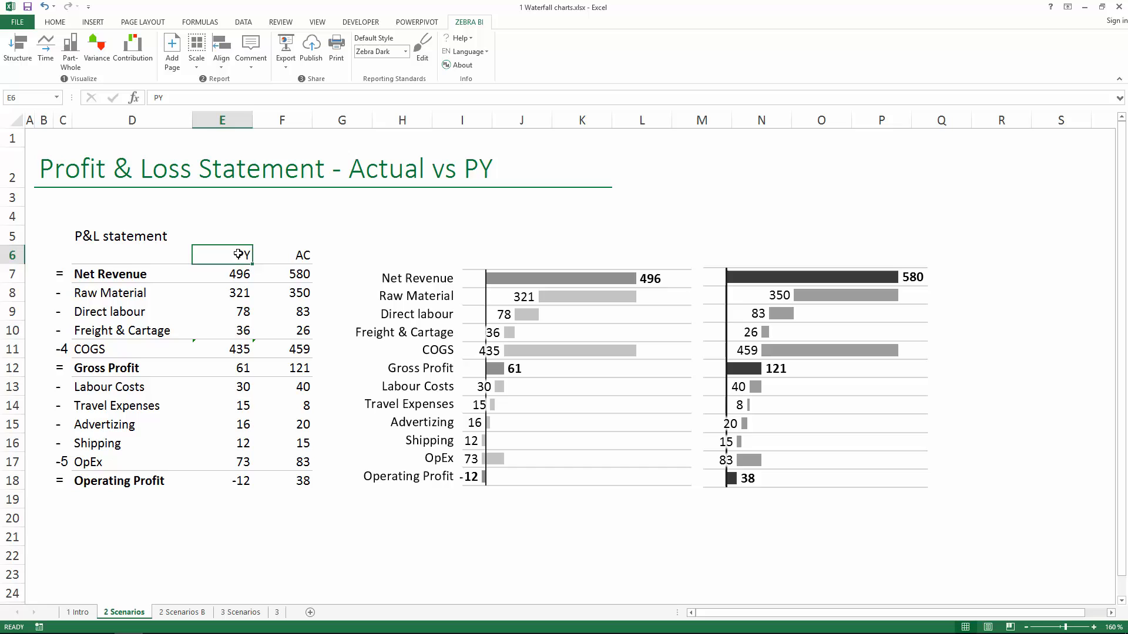
left_click(296, 254)
left_click(489, 333)
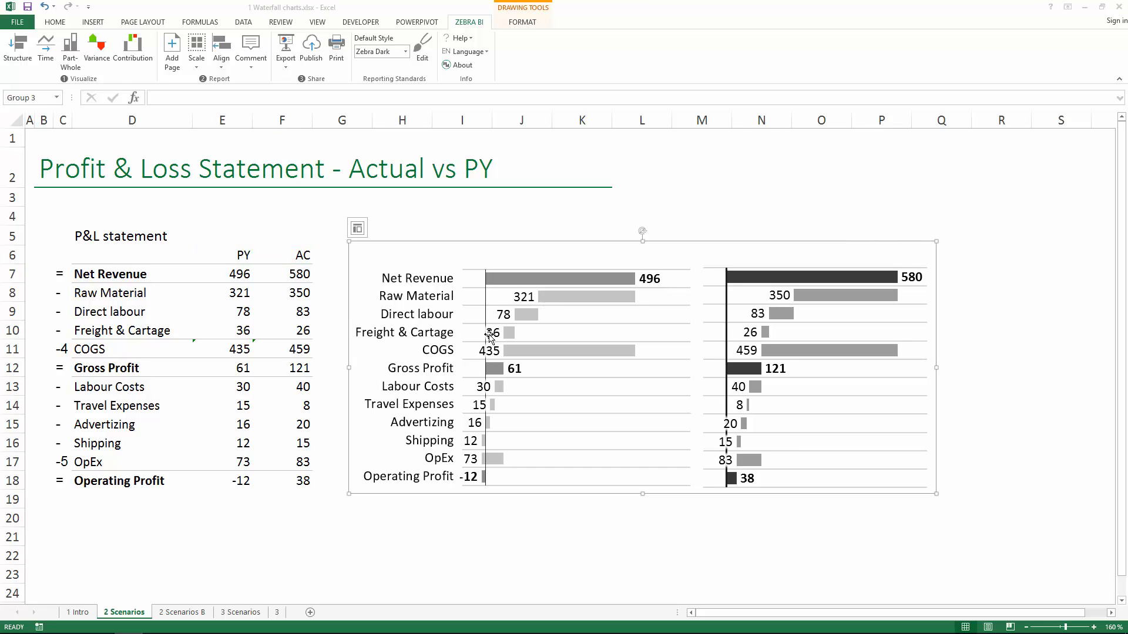
left_click_drag(595, 242, 598, 244)
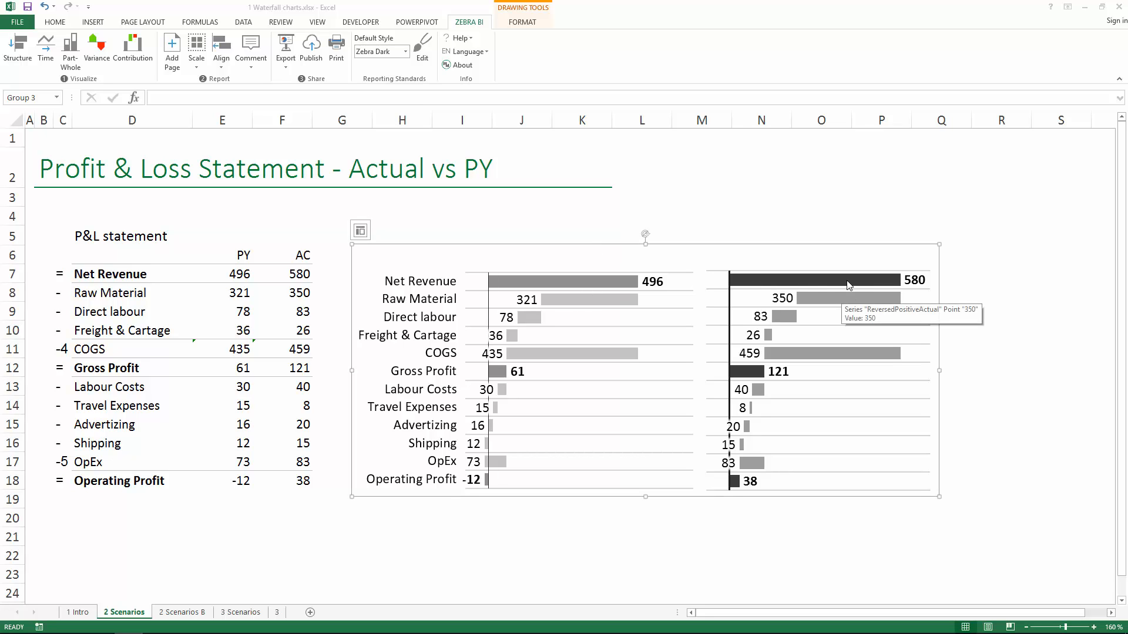
Compare the Net Revenue bars of the PY and AC charts and nudge the chart group slightly back toward the table.
left_click(613, 284)
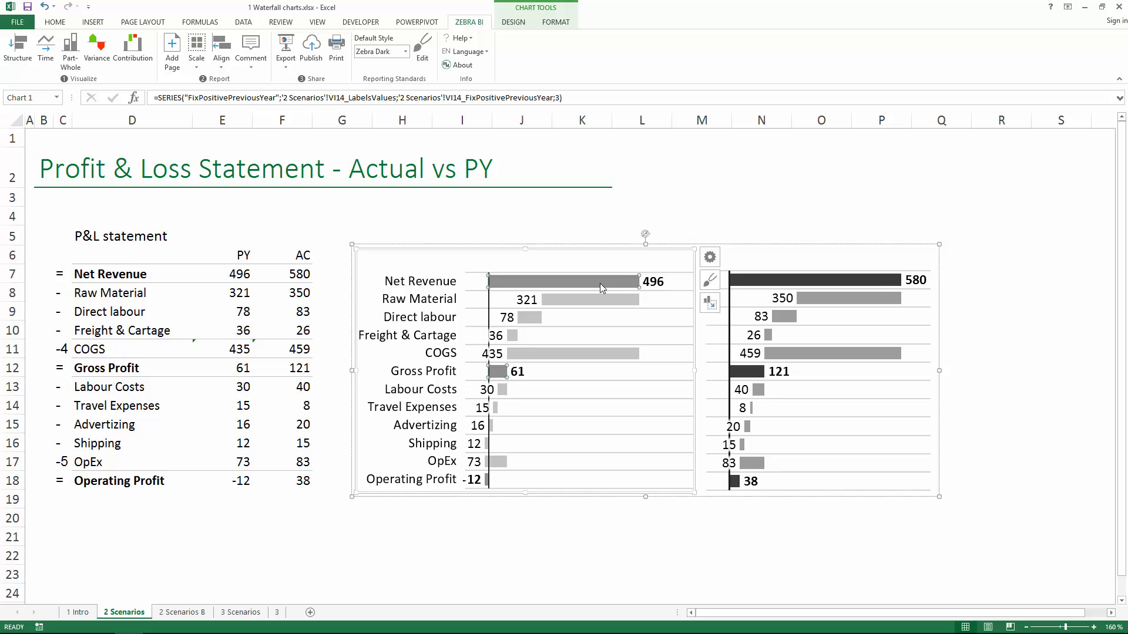
left_click(600, 283)
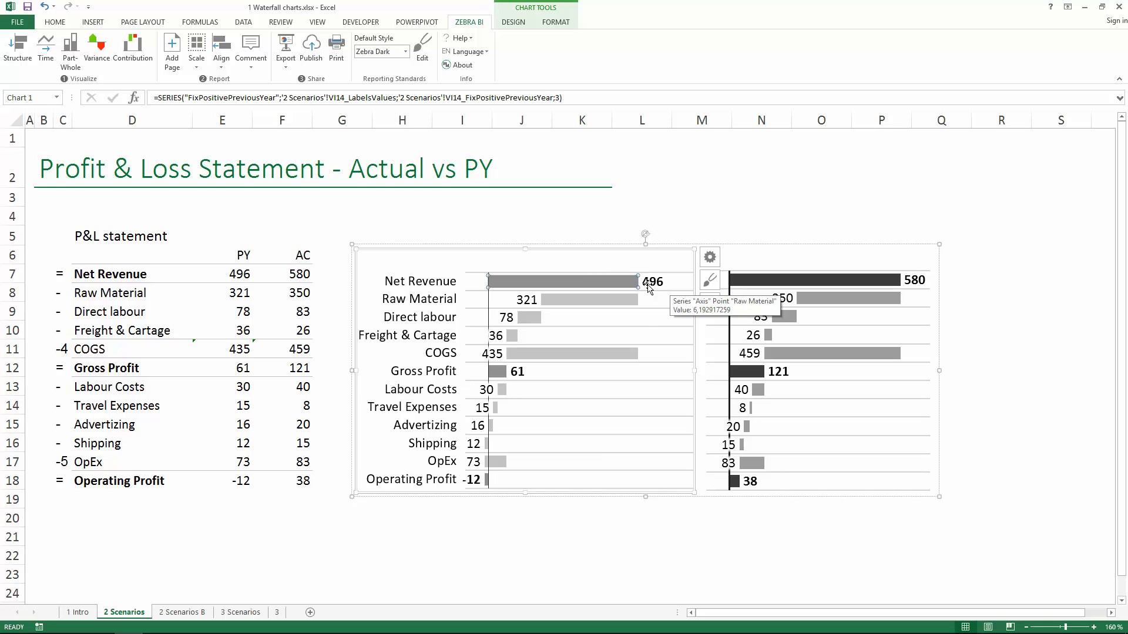
left_click(603, 236)
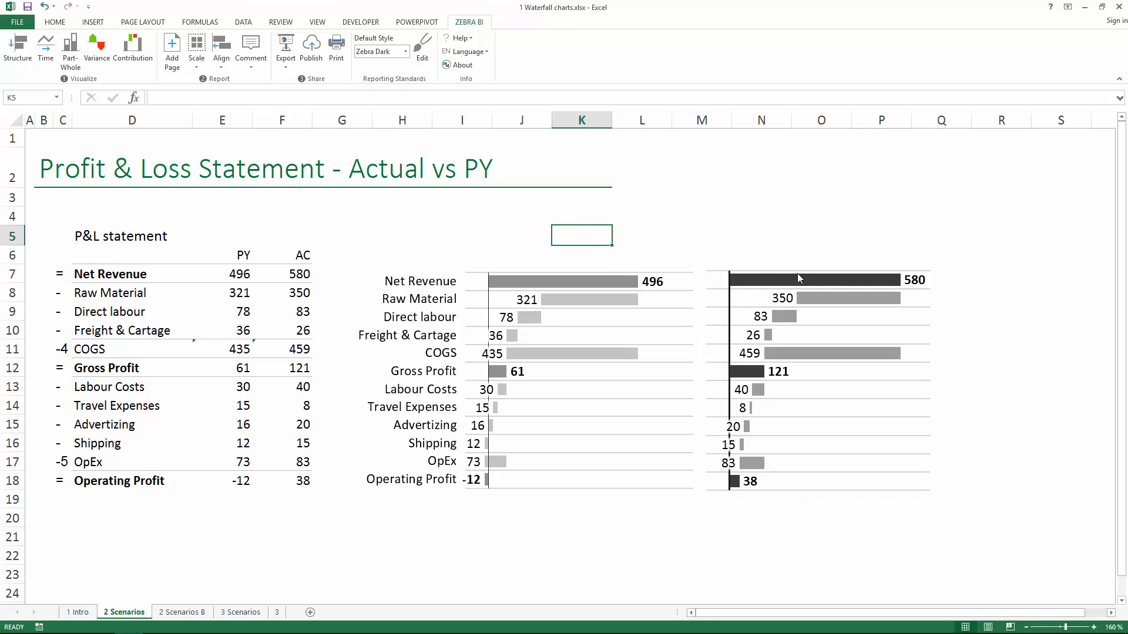
left_click(799, 282)
left_click(863, 281)
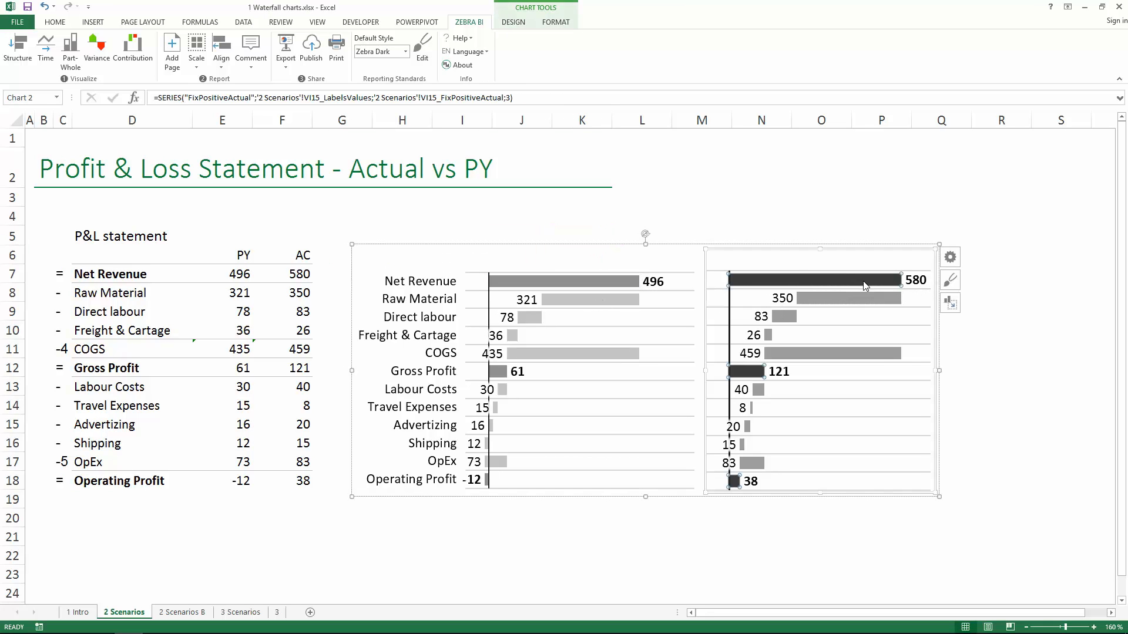
mouse_move(877, 287)
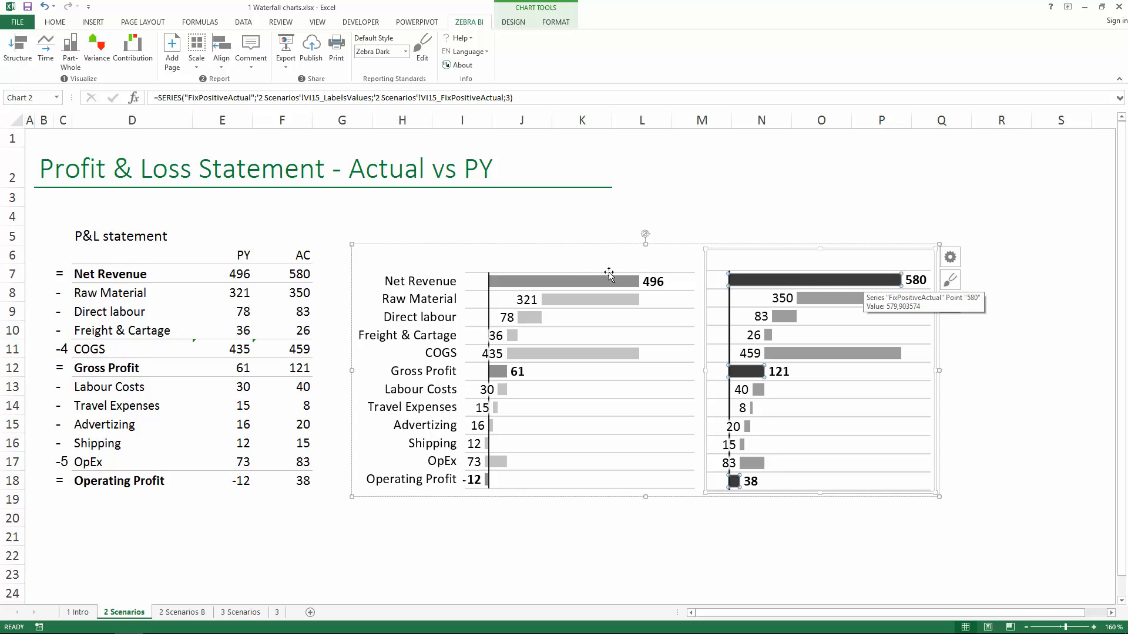
left_click(574, 244)
left_click_drag(573, 244, 569, 246)
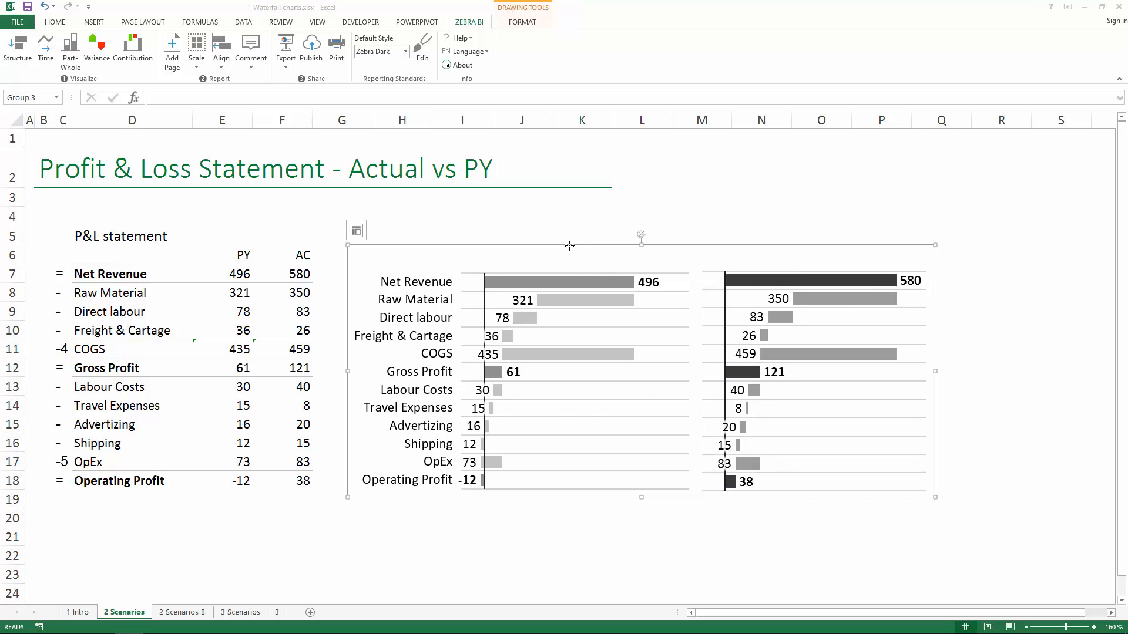
Insert a plus-minus variance bar chart from the P&L table with its calculation markers and place it below the PY waterfall chart.
left_click(560, 236)
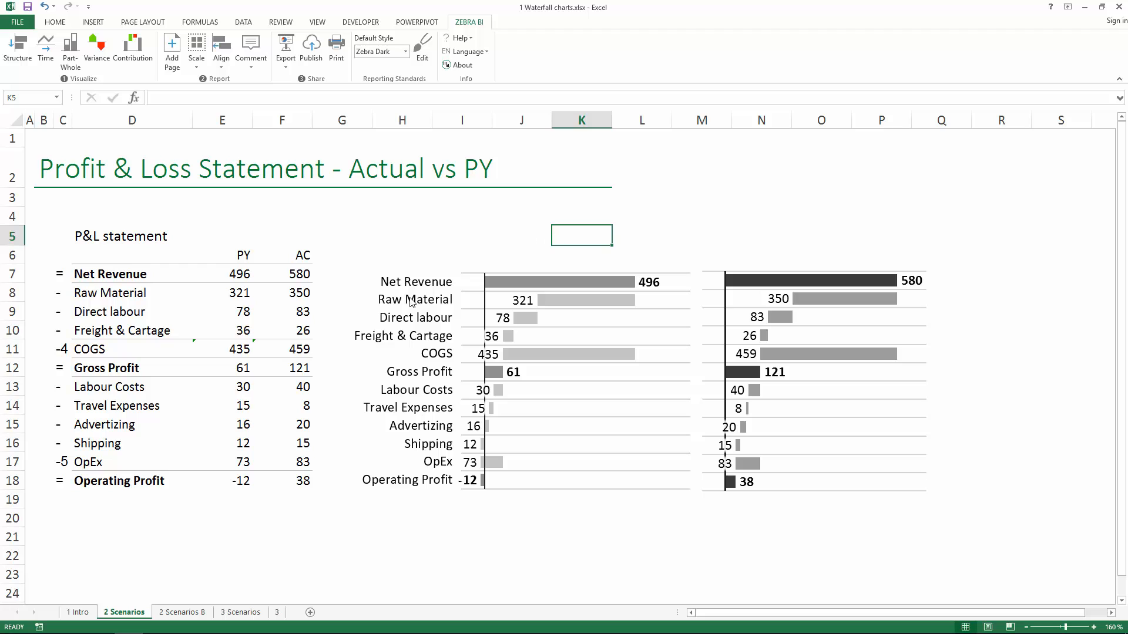
left_click(247, 349)
scroll(317, 348, "down", 1)
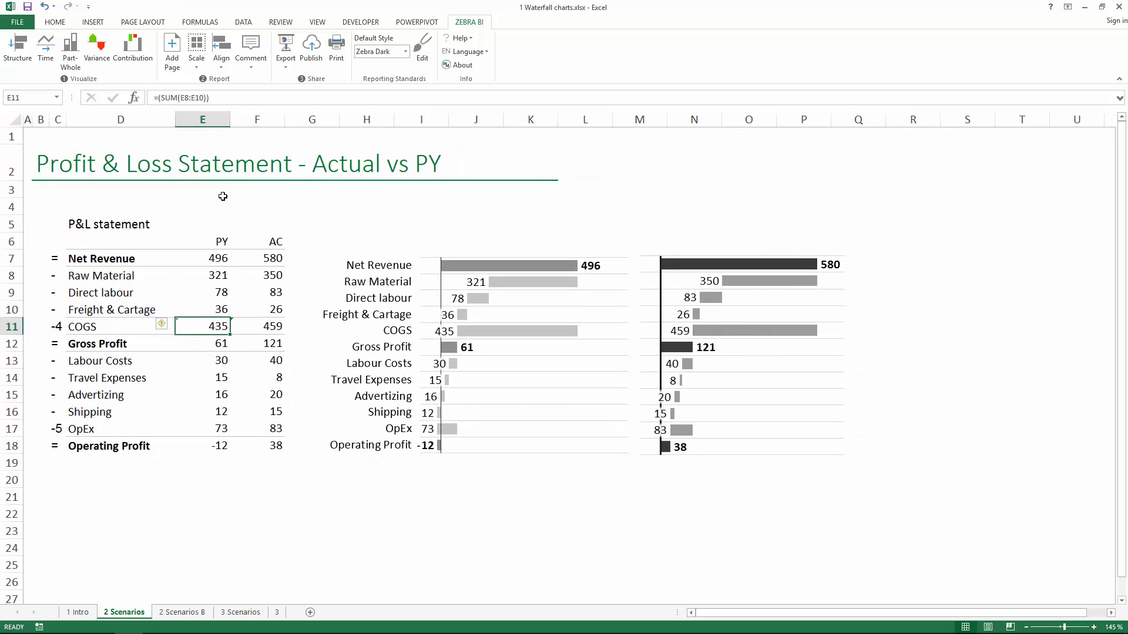
left_click(102, 59)
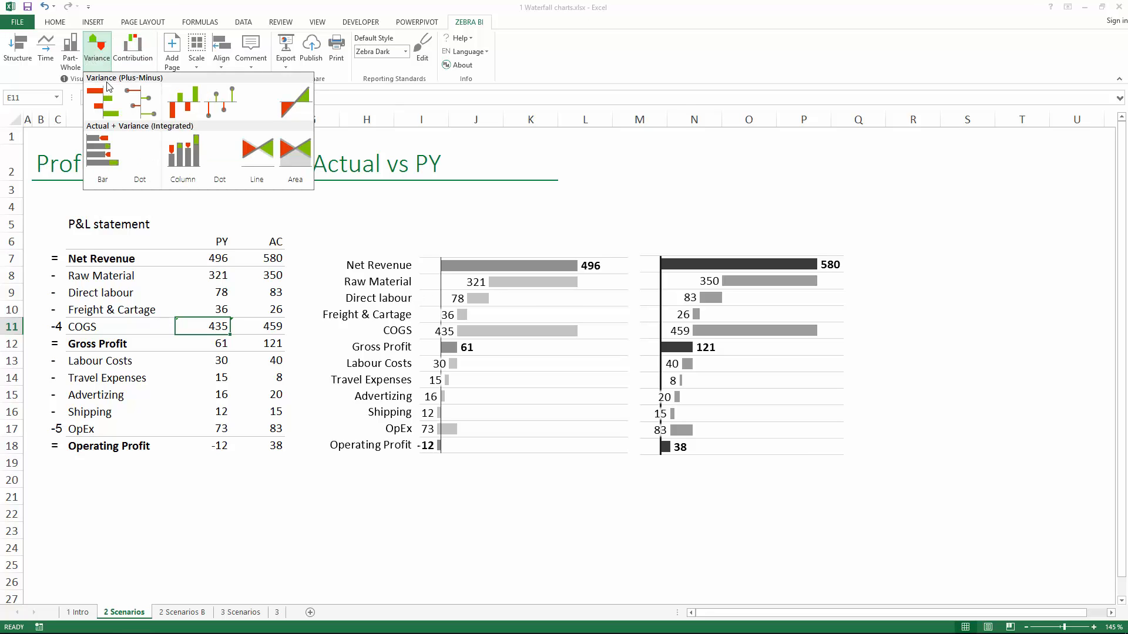
left_click(108, 107)
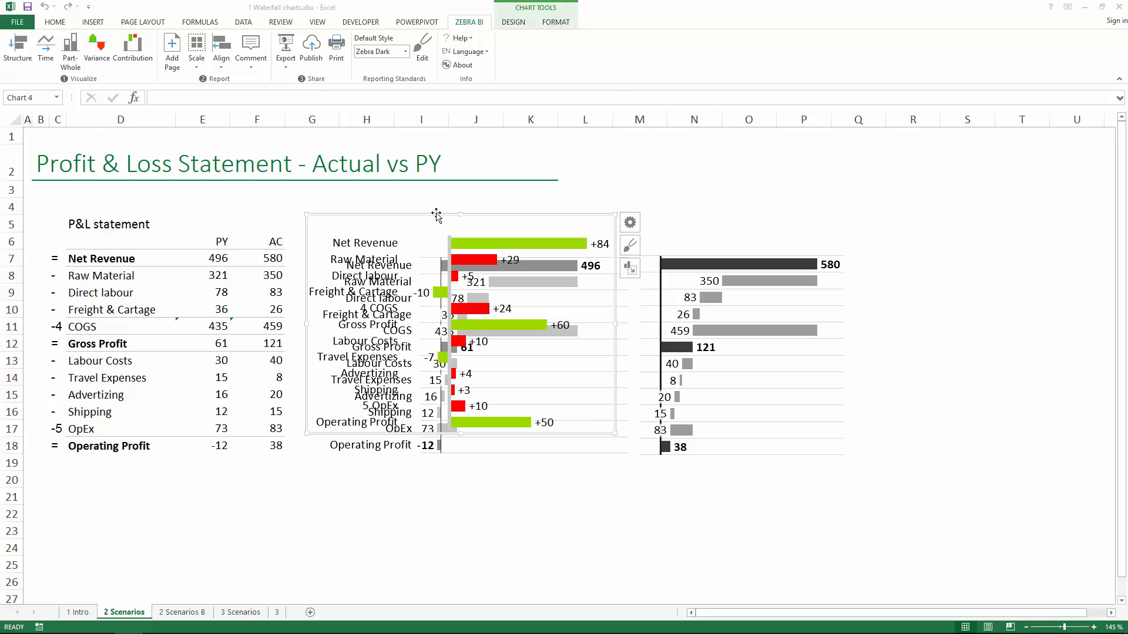
left_click_drag(435, 218, 431, 477)
left_click(272, 477)
scroll(273, 477, "down", 2)
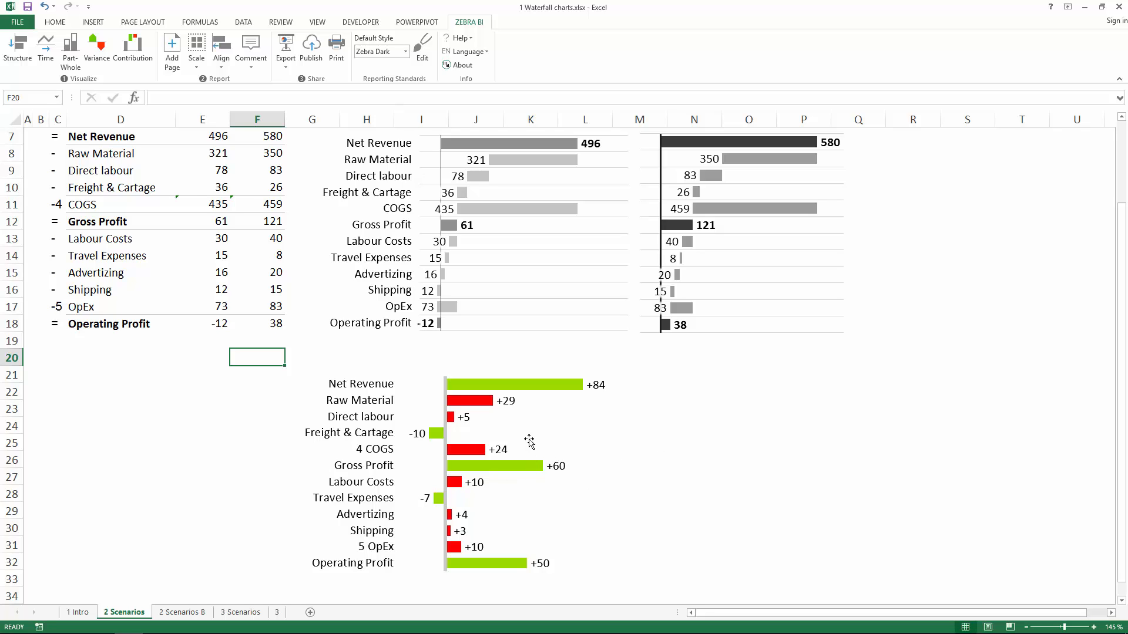
Insert a variance bar chart from only the PY and AC columns in E6:F18, without markers, and place it below the P&L table.
mouse_move(551, 392)
left_click(270, 318)
scroll(258, 286, "up", 2)
left_click_drag(218, 241, 256, 446)
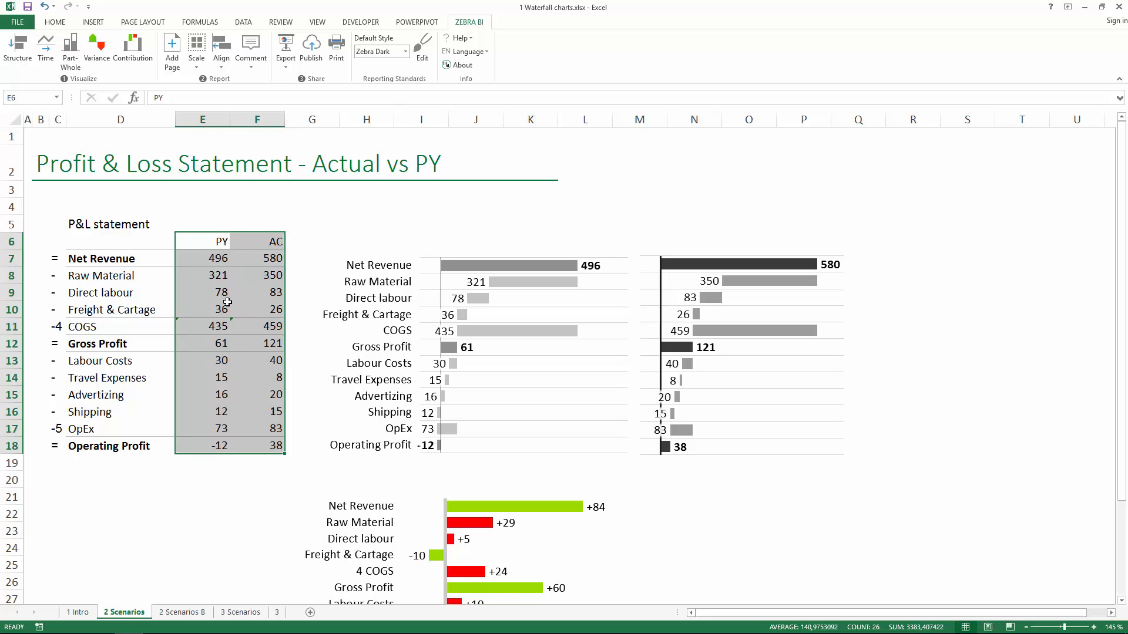
left_click(97, 56)
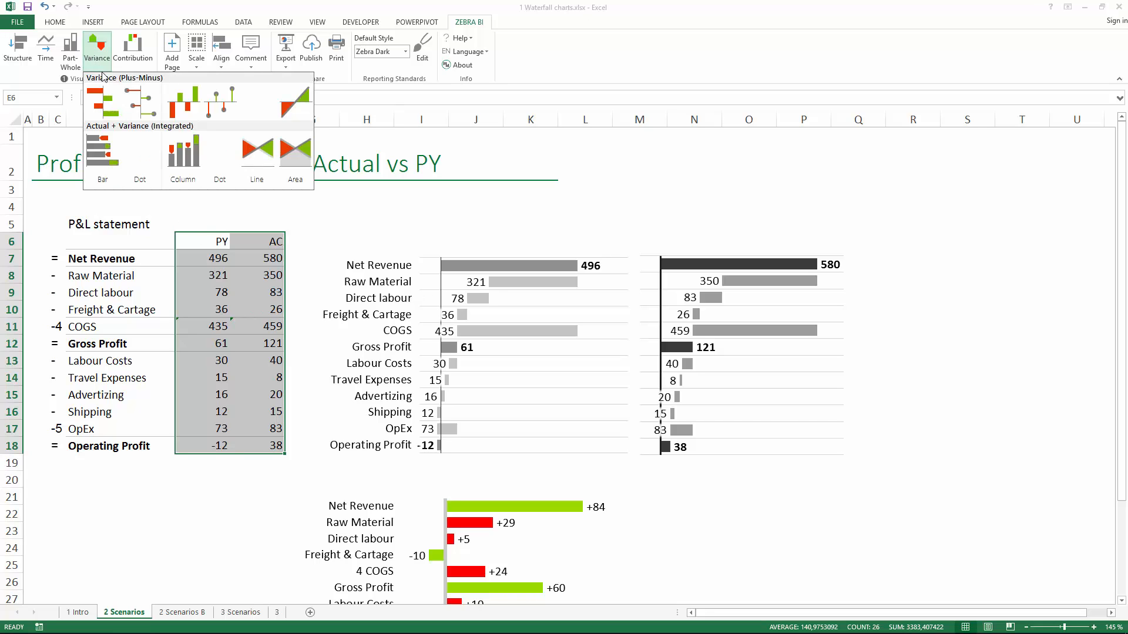
left_click(254, 170)
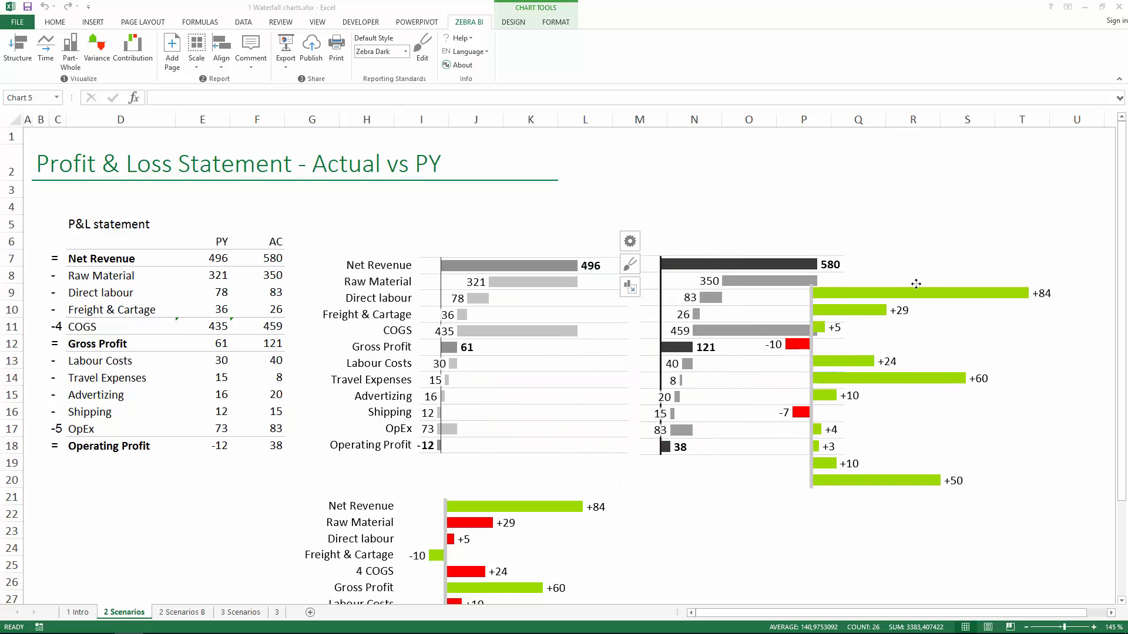
left_click_drag(983, 254, 183, 497)
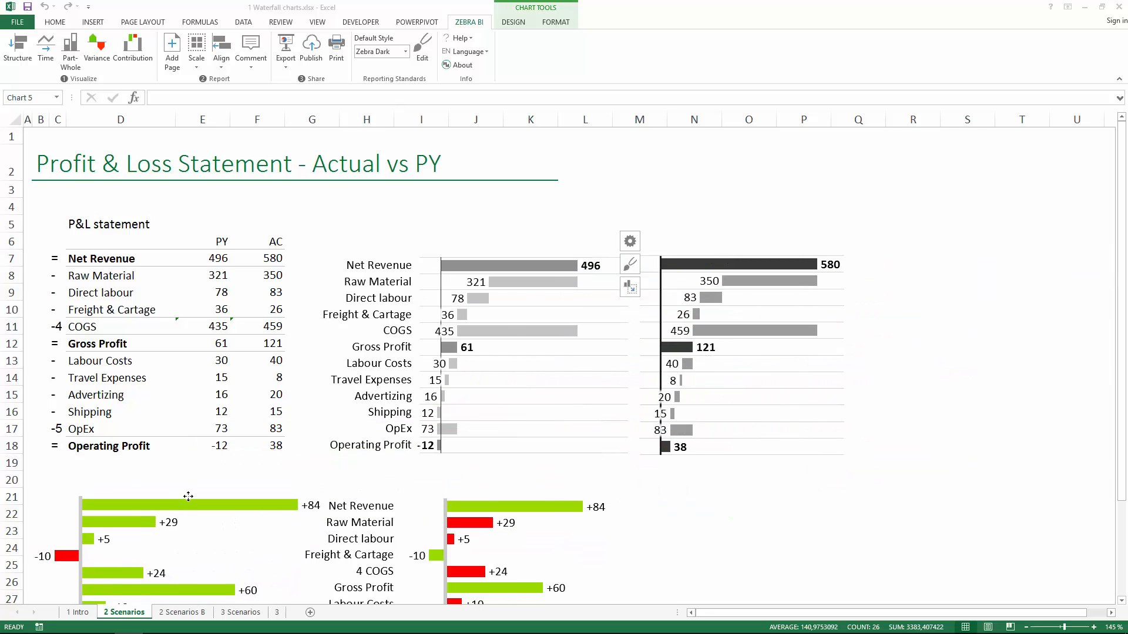
left_click(208, 475)
scroll(207, 475, "down", 3)
scroll(203, 467, "up", 1)
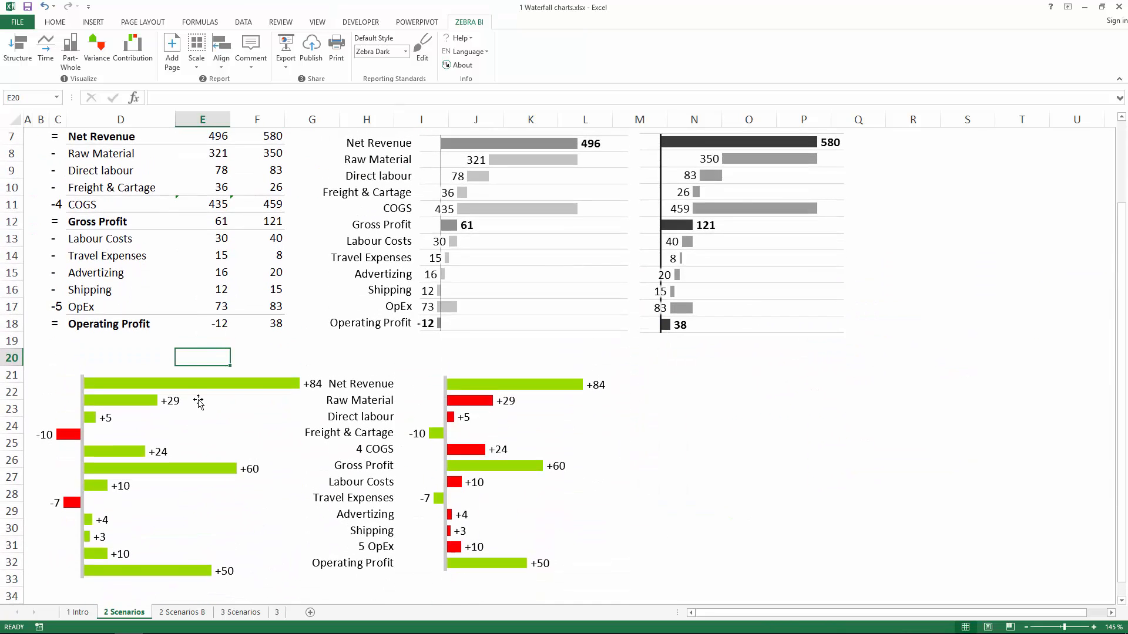
Move the marker-less variance chart below the AC waterfall chart and select its Raw Material bar.
left_click(182, 390)
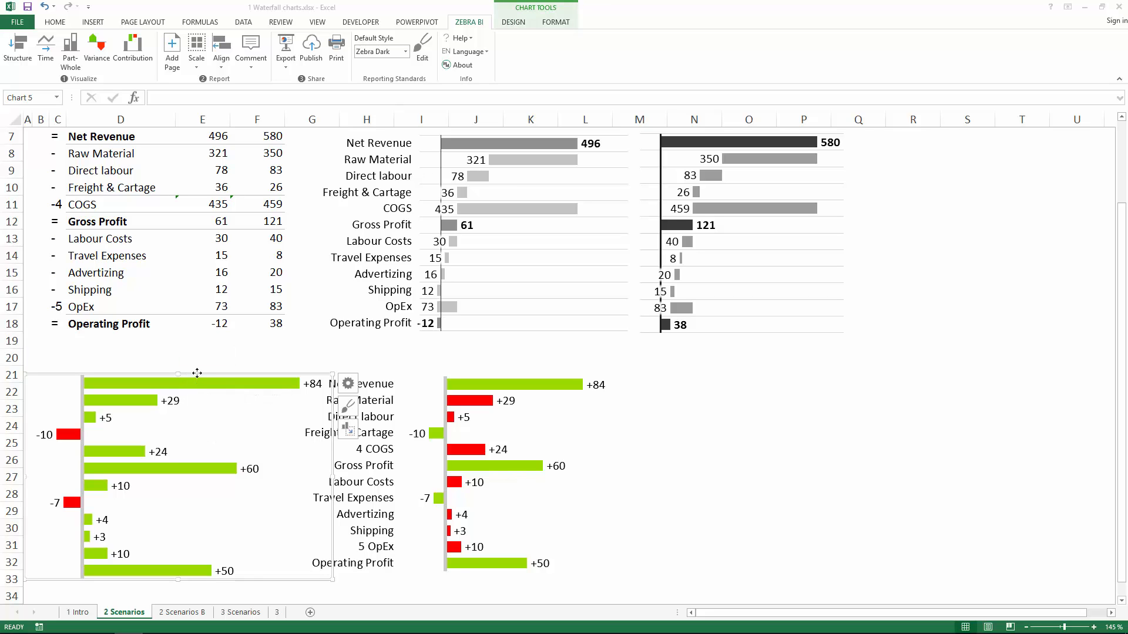
left_click_drag(190, 377, 756, 374)
left_click(690, 403)
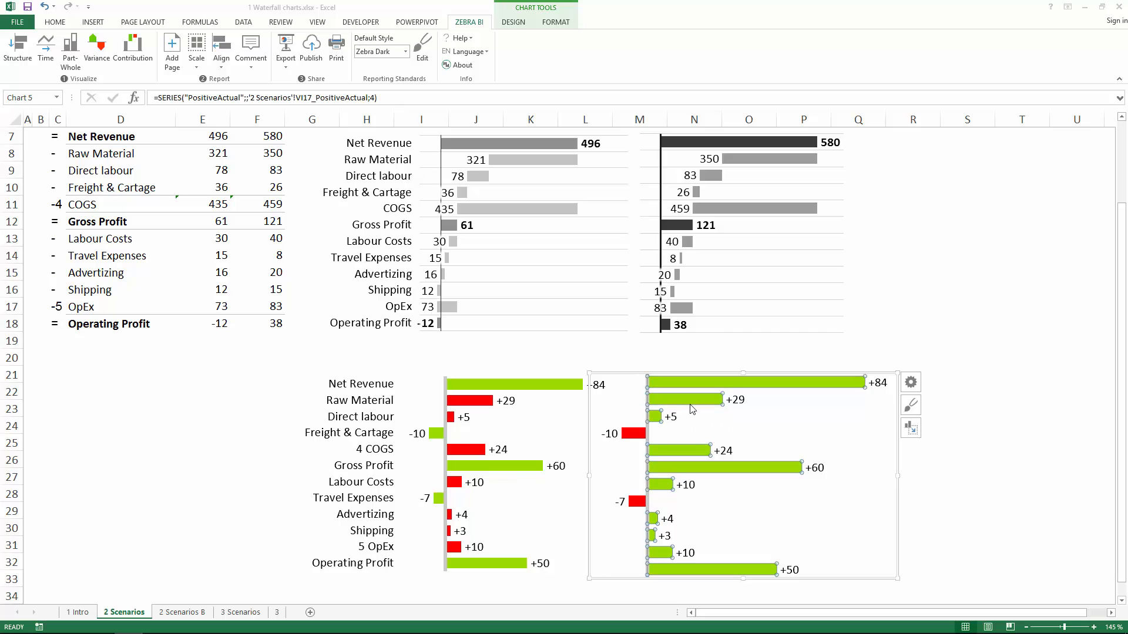
left_click(692, 404)
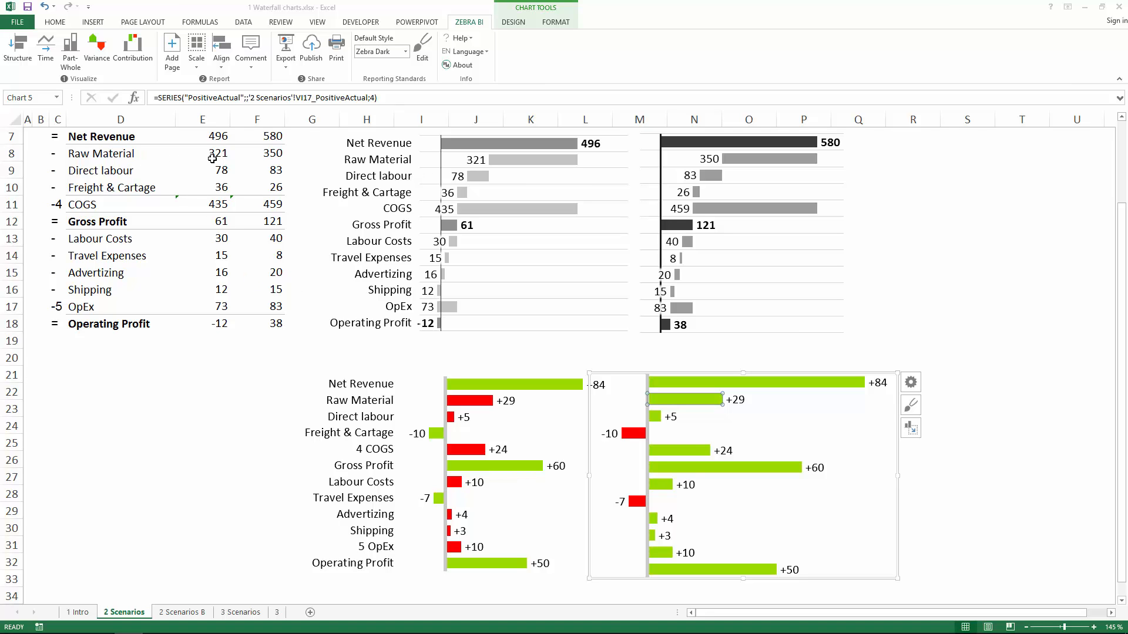
Compare the PY and AC values of Raw Material in E8 and F8 of the P&L table.
left_click(269, 188)
scroll(270, 185, "up", 1)
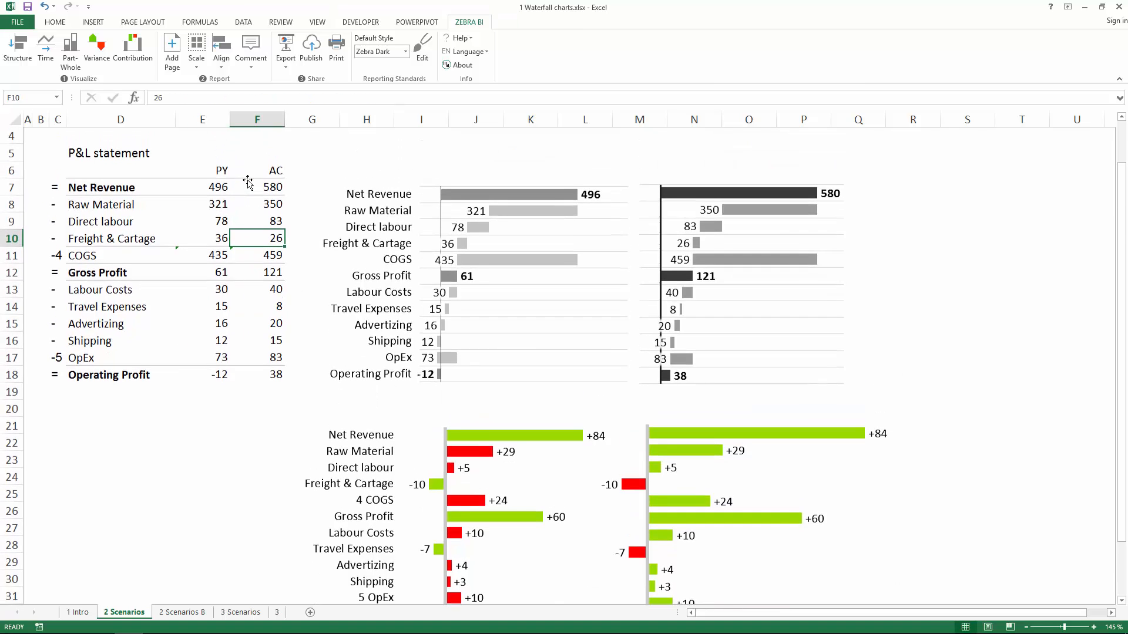
left_click(228, 206)
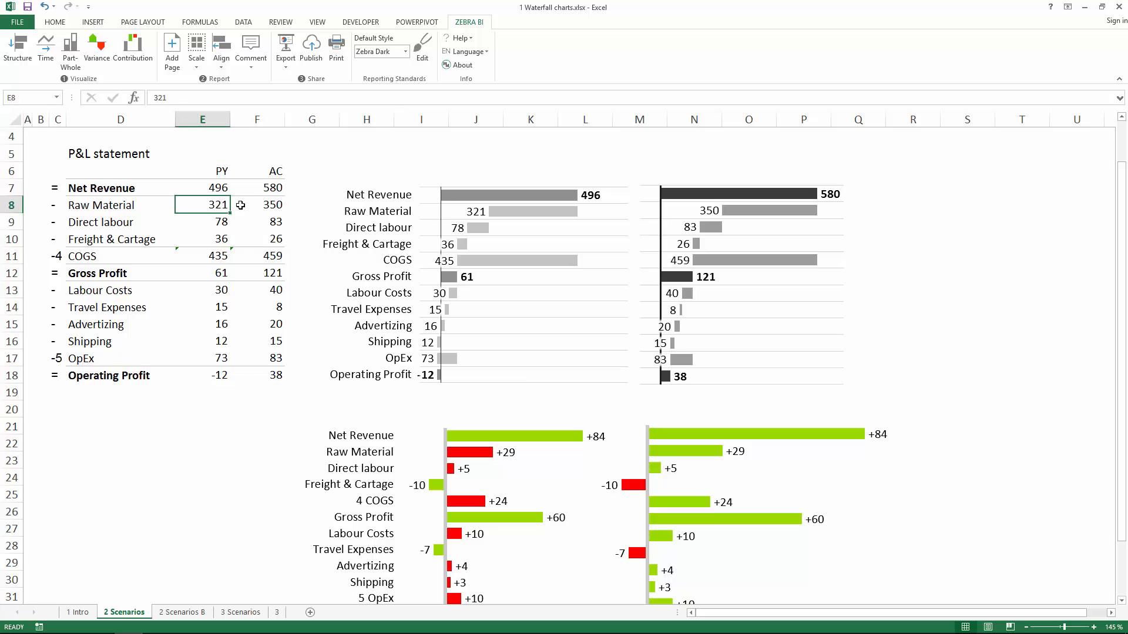
left_click(265, 173)
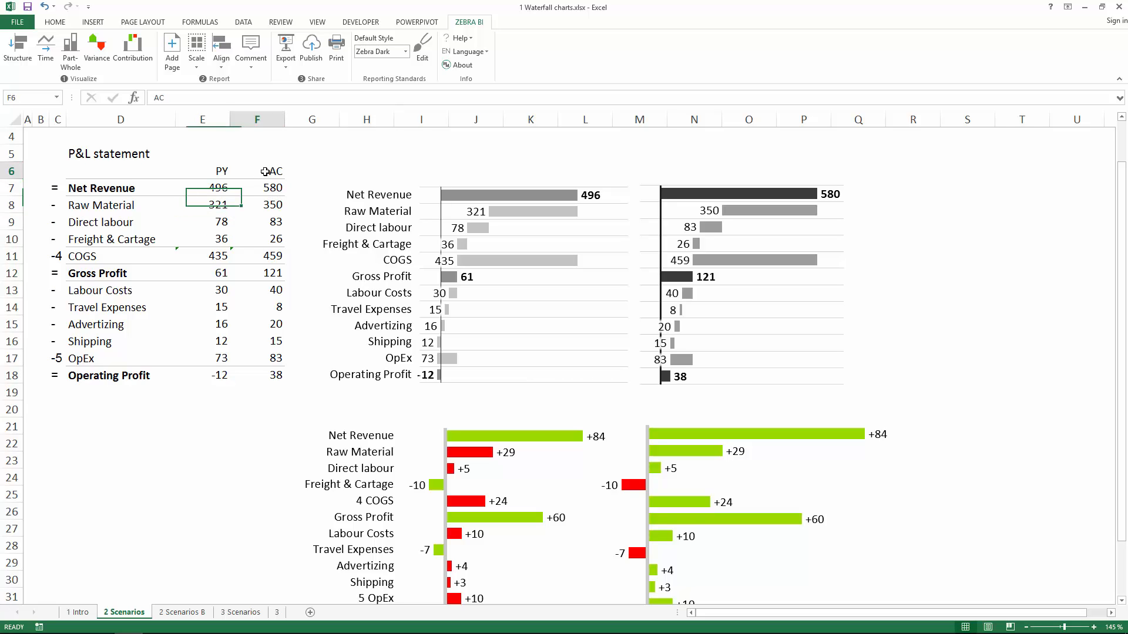
left_click(270, 203)
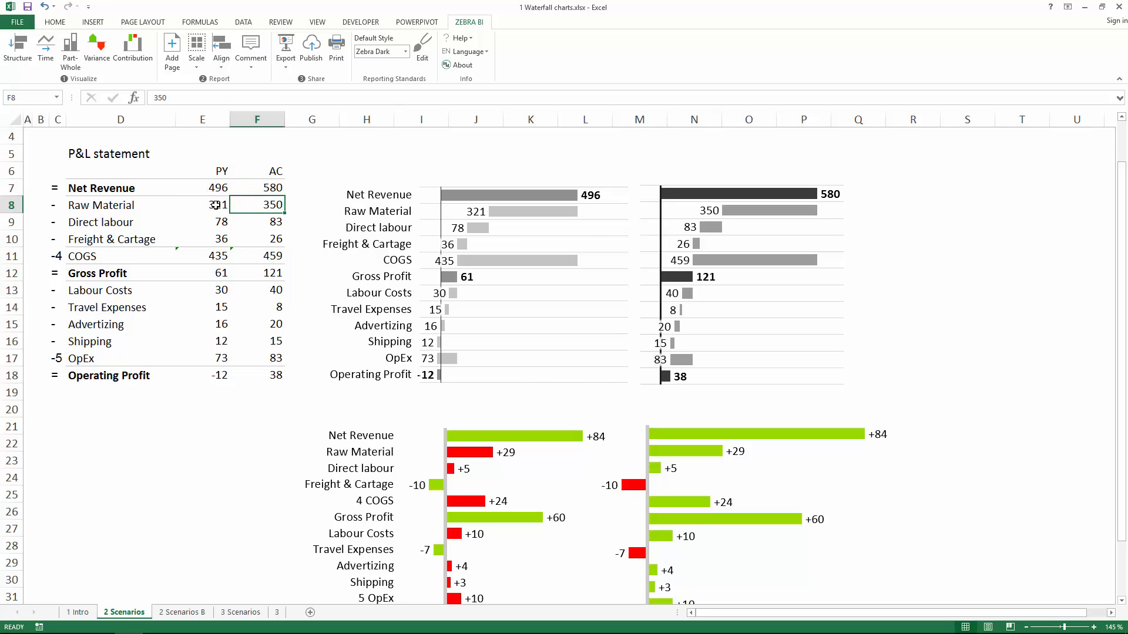
left_click(216, 205)
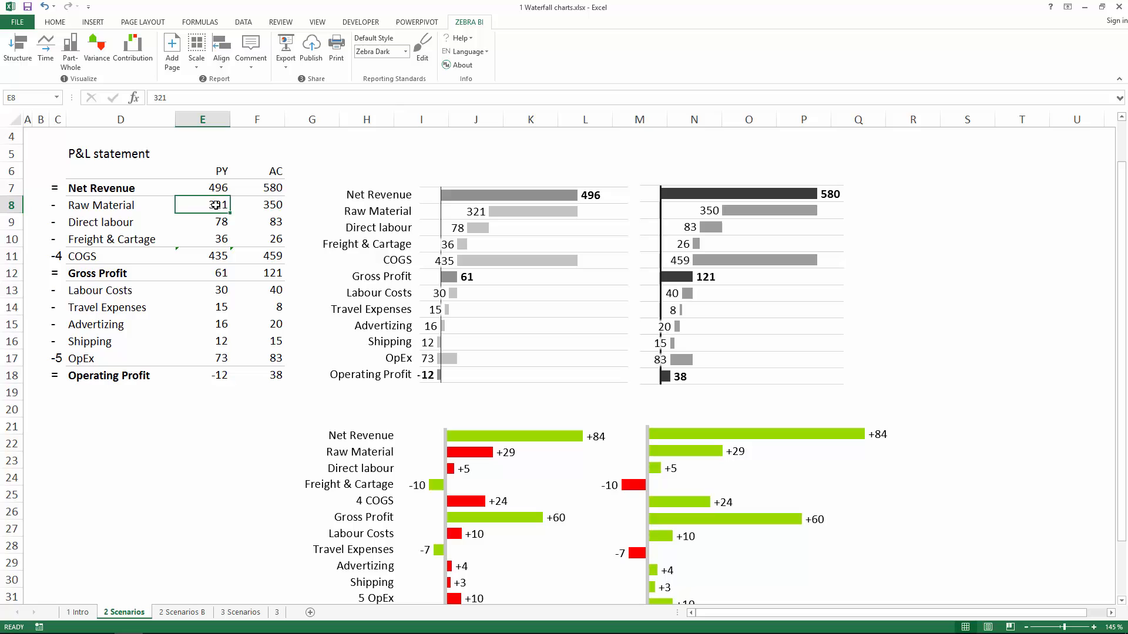
left_click(256, 207)
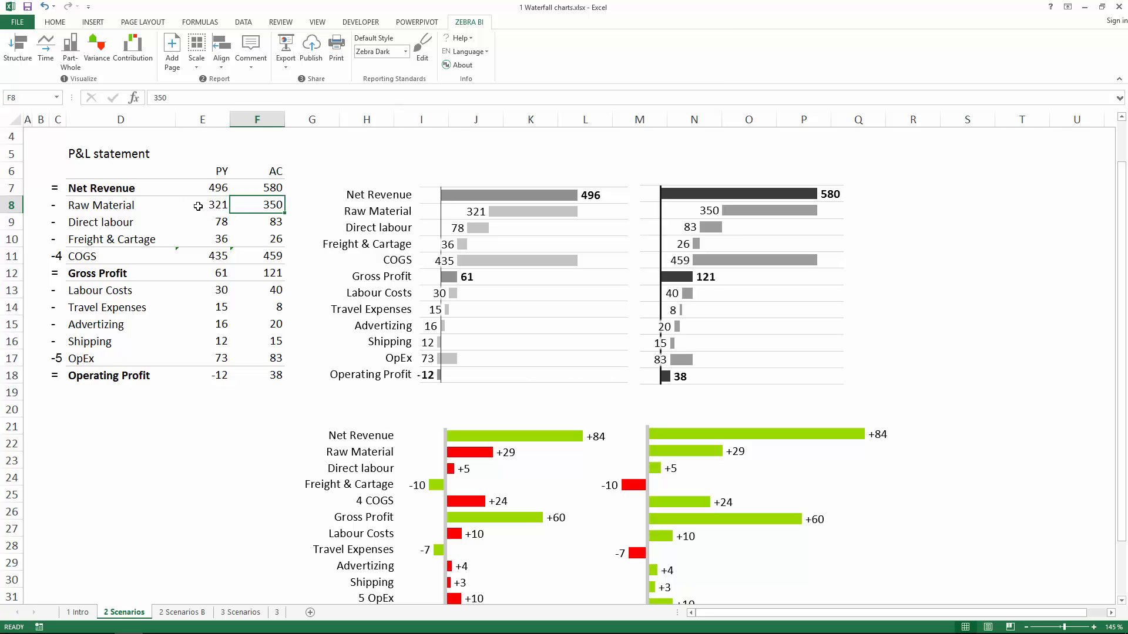
Examine the Raw Material bar in the marker-less chart and nudge the marker-based variance chart slightly away from it.
scroll(438, 359, "down", 1)
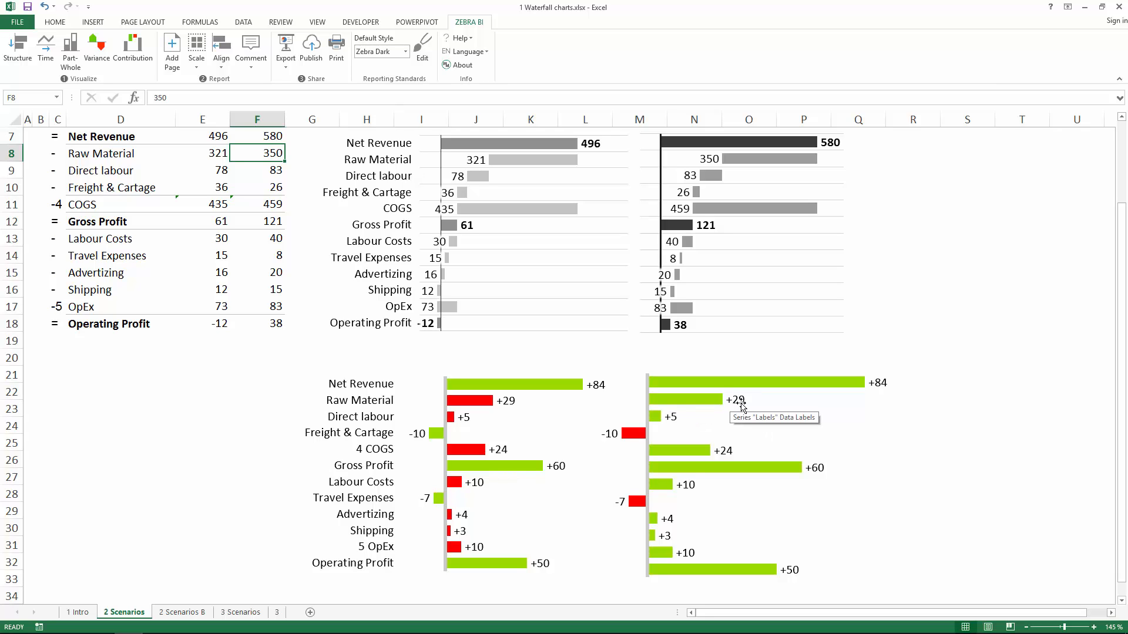
left_click(706, 403)
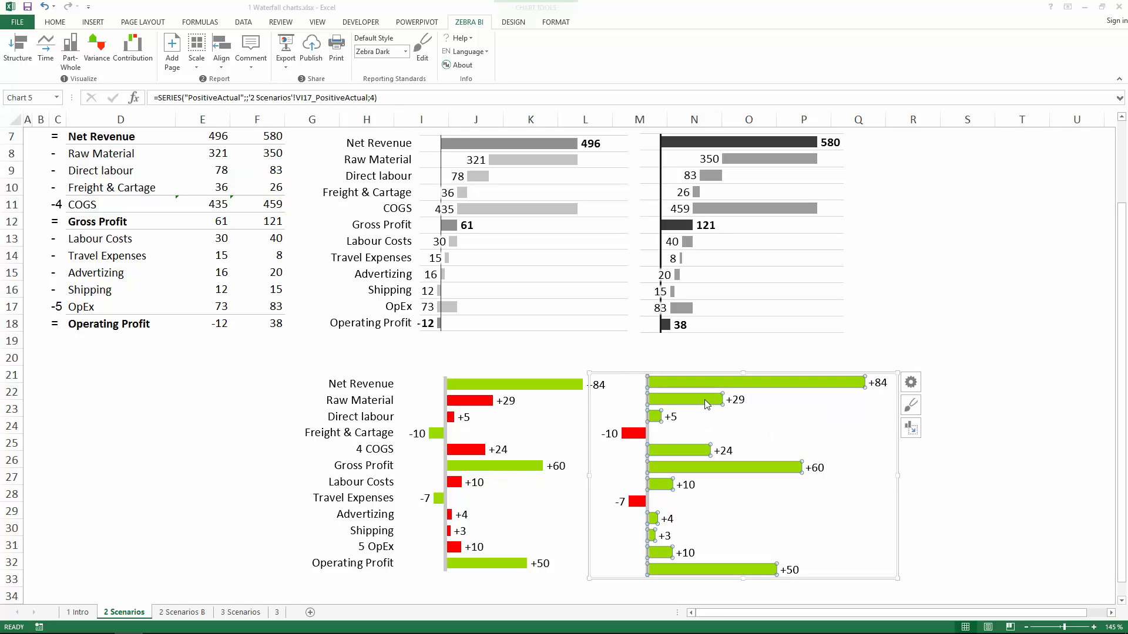
left_click(699, 402)
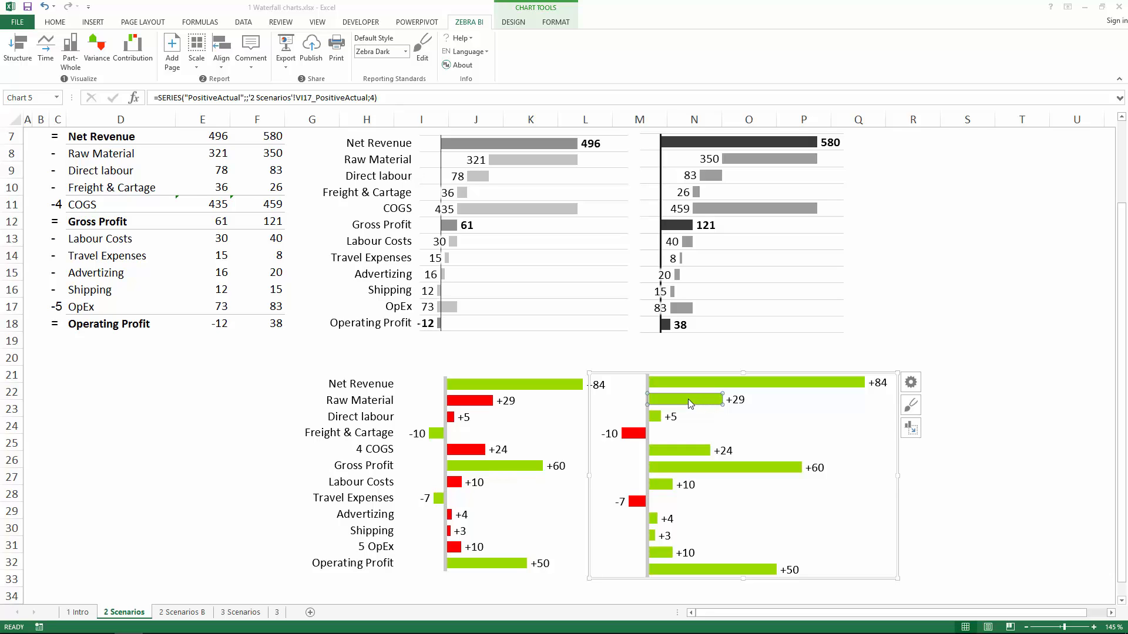
left_click(528, 397)
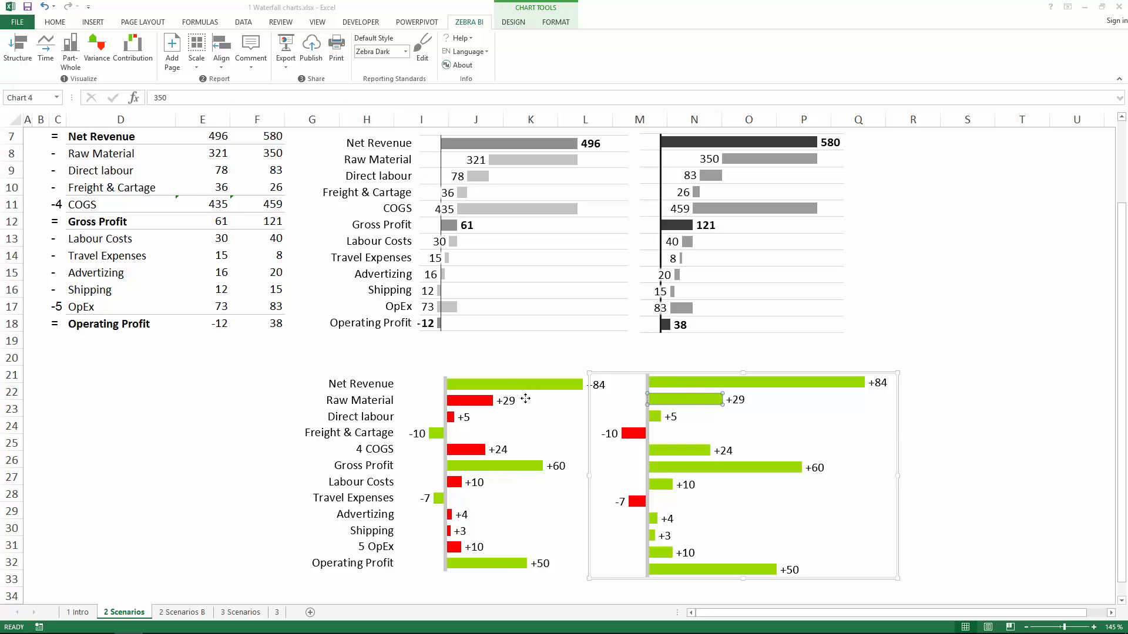
left_click_drag(526, 356, 514, 359)
Delete the variance chart that was built without calculation markers.
left_click(689, 380)
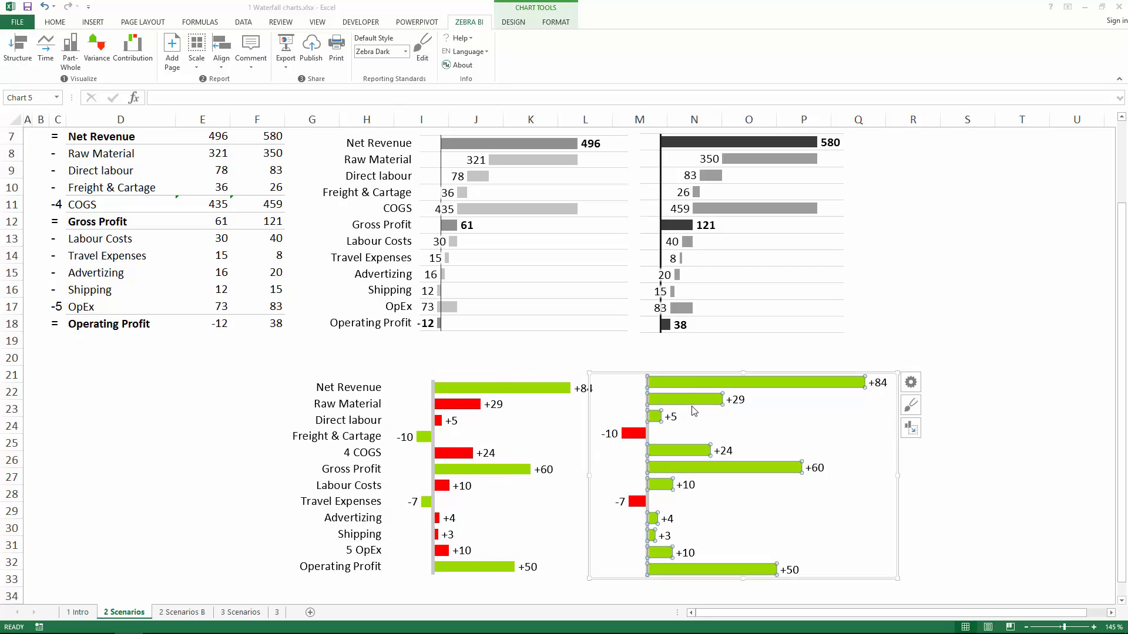
left_click(689, 372)
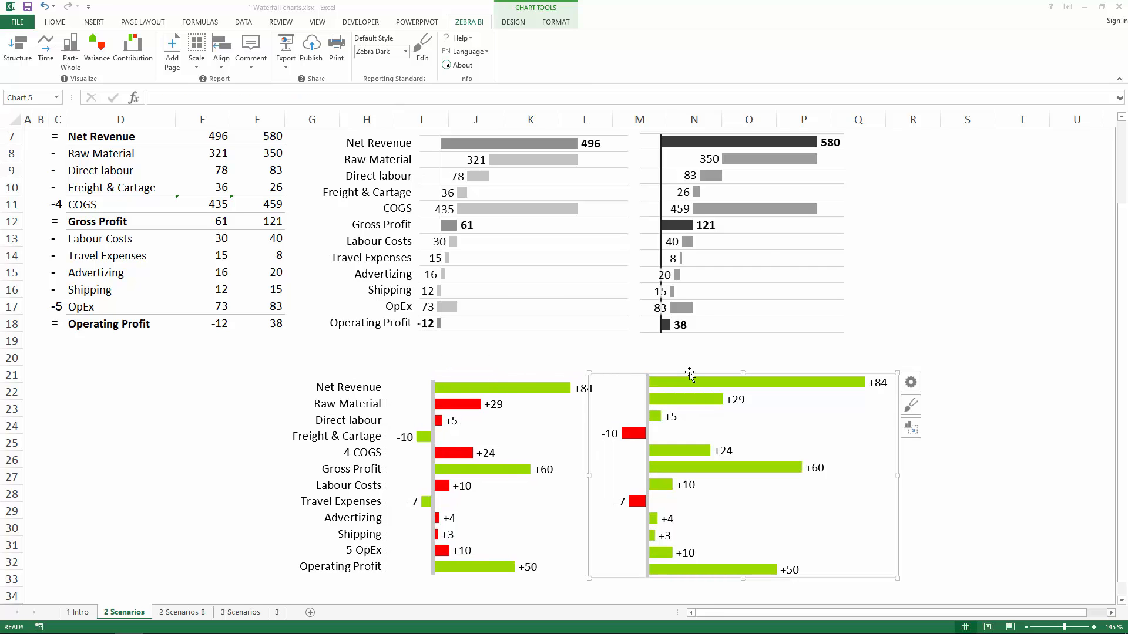
key("Delete")
left_click(280, 360)
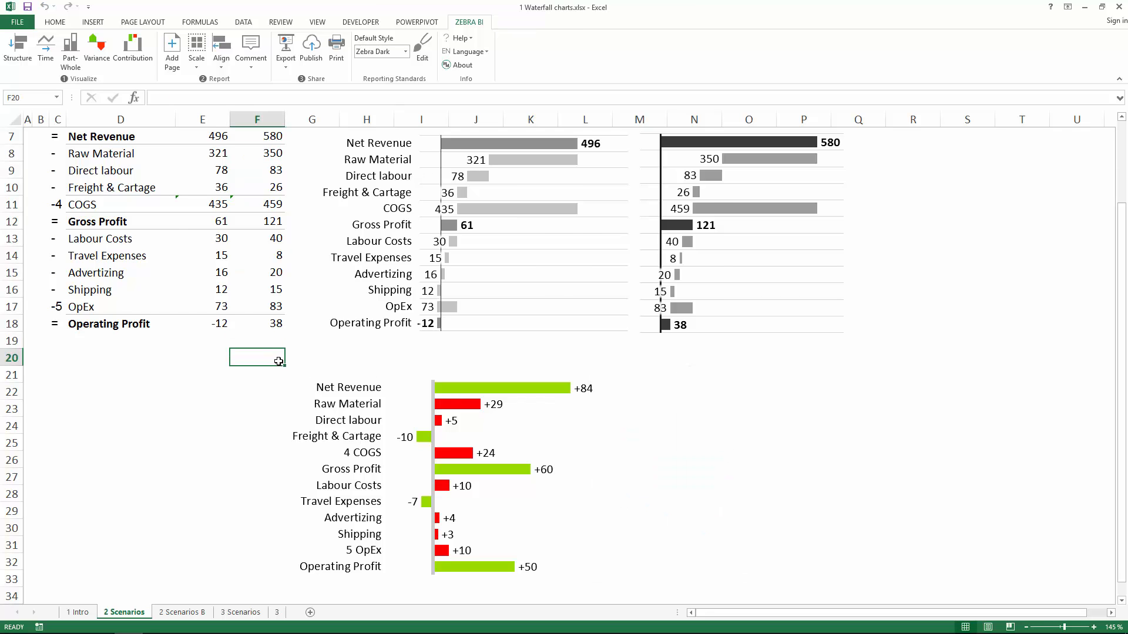
Insert a variance bar chart from C6:F18 including the marker column and place it below the AC waterfall chart.
scroll(278, 361, "up", 2)
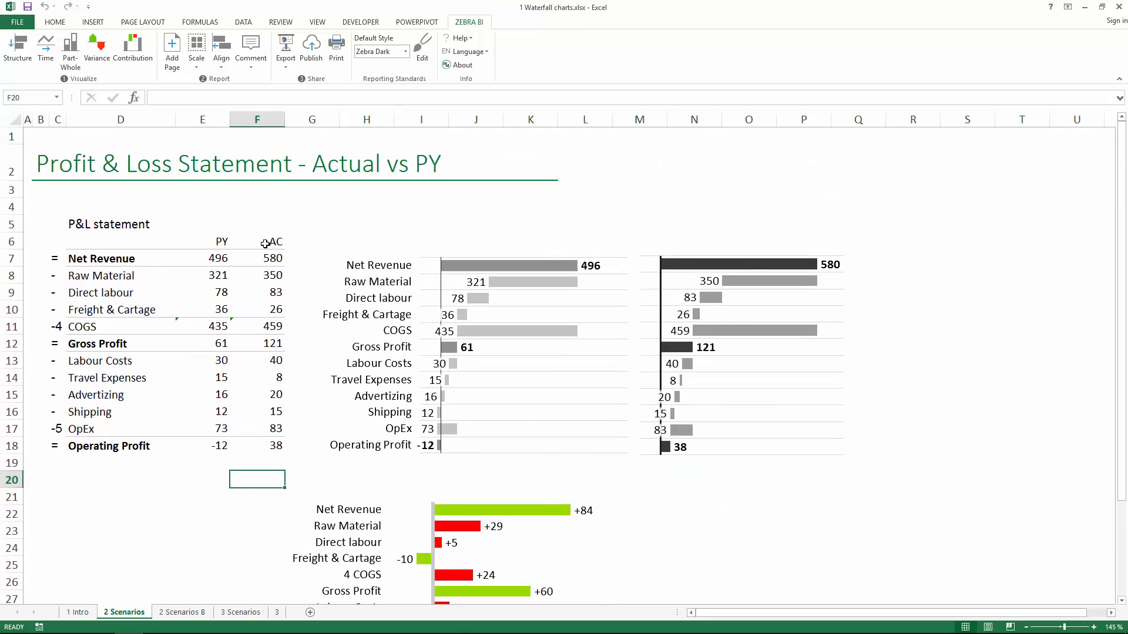
left_click_drag(270, 244, 60, 446)
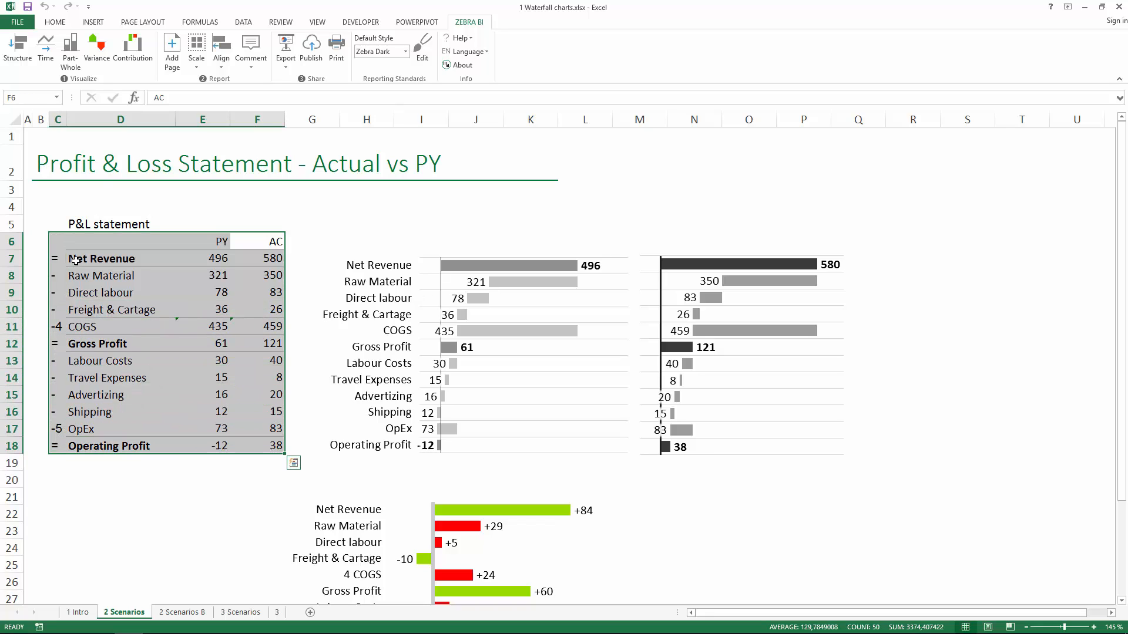
left_click(92, 60)
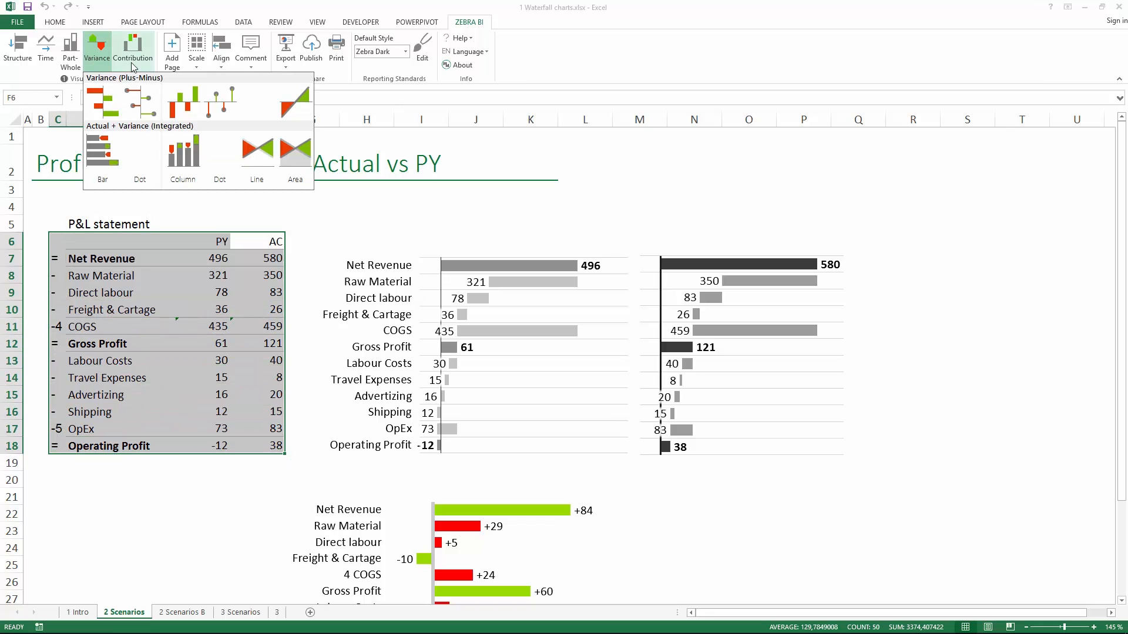
left_click(103, 107)
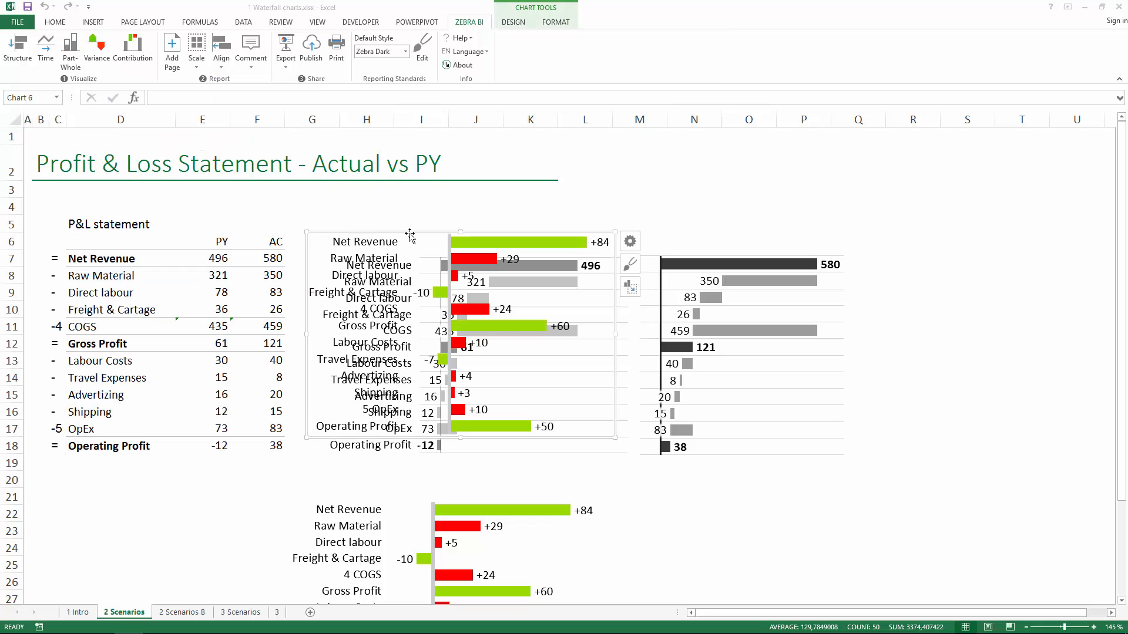
left_click_drag(409, 235, 744, 496)
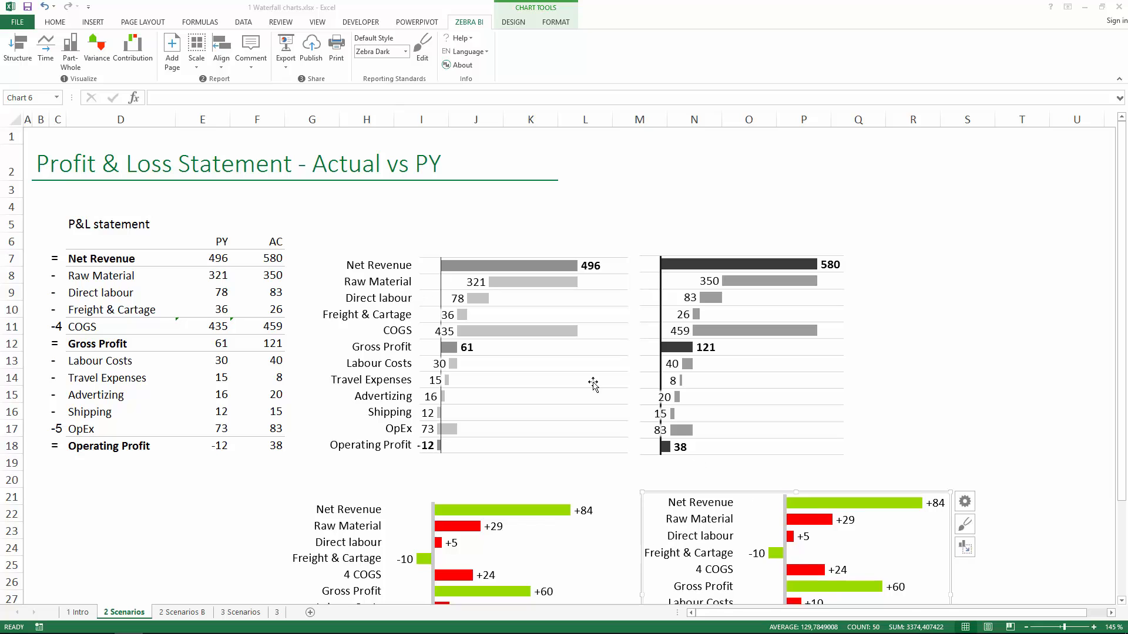
Review the calculation markers in C7:C18, particularly the minus marker of Raw Material in C8.
left_click(57, 291)
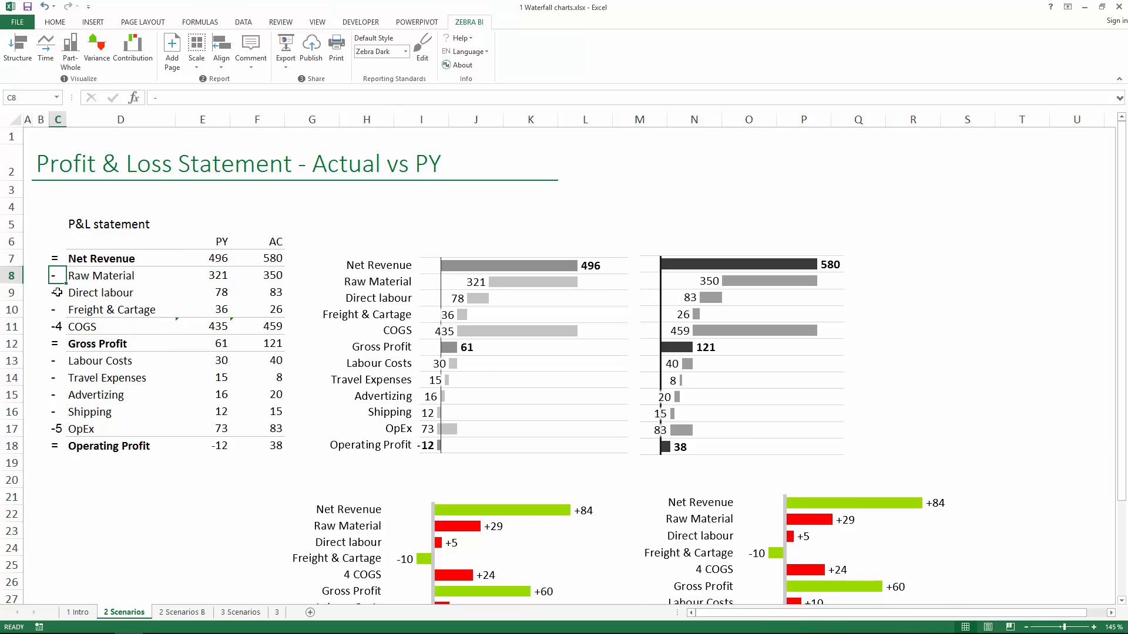
scroll(45, 224, "down", 1)
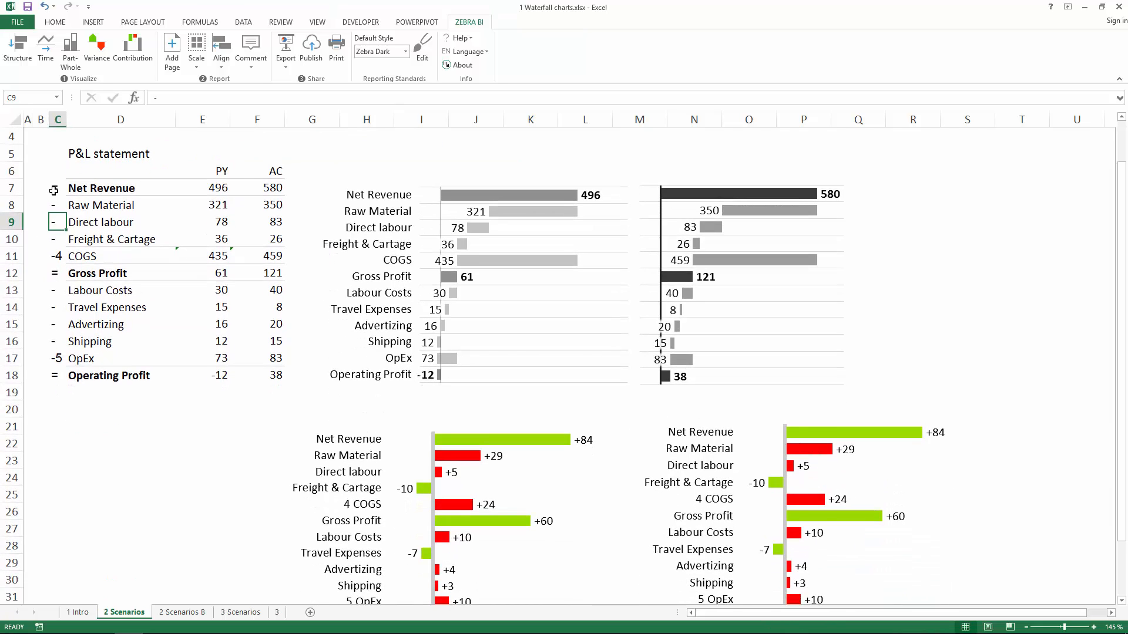
left_click_drag(53, 189, 55, 373)
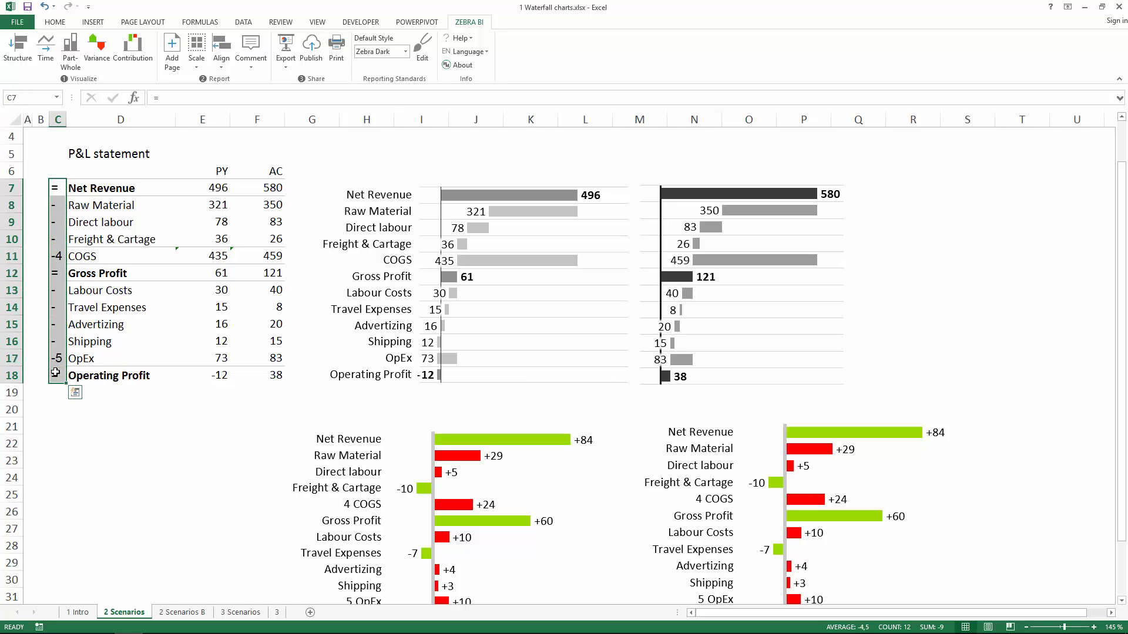
left_click(53, 210)
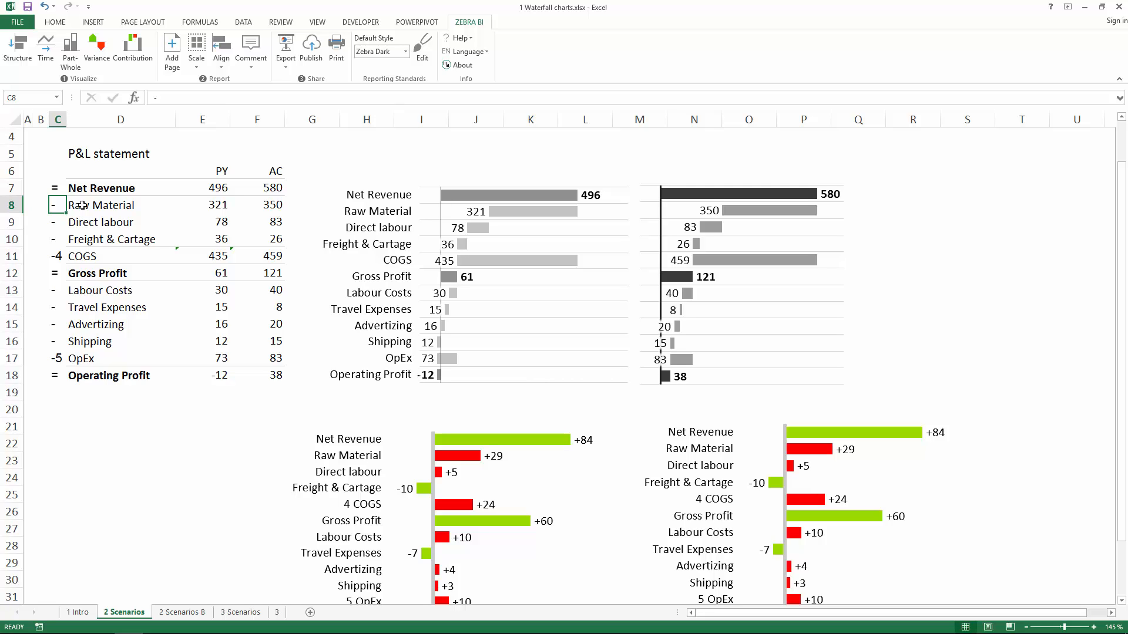
Review the P&L row labels from Net Revenue to Operating Profit and the minus marker of Labour Costs in C13.
left_click(81, 205)
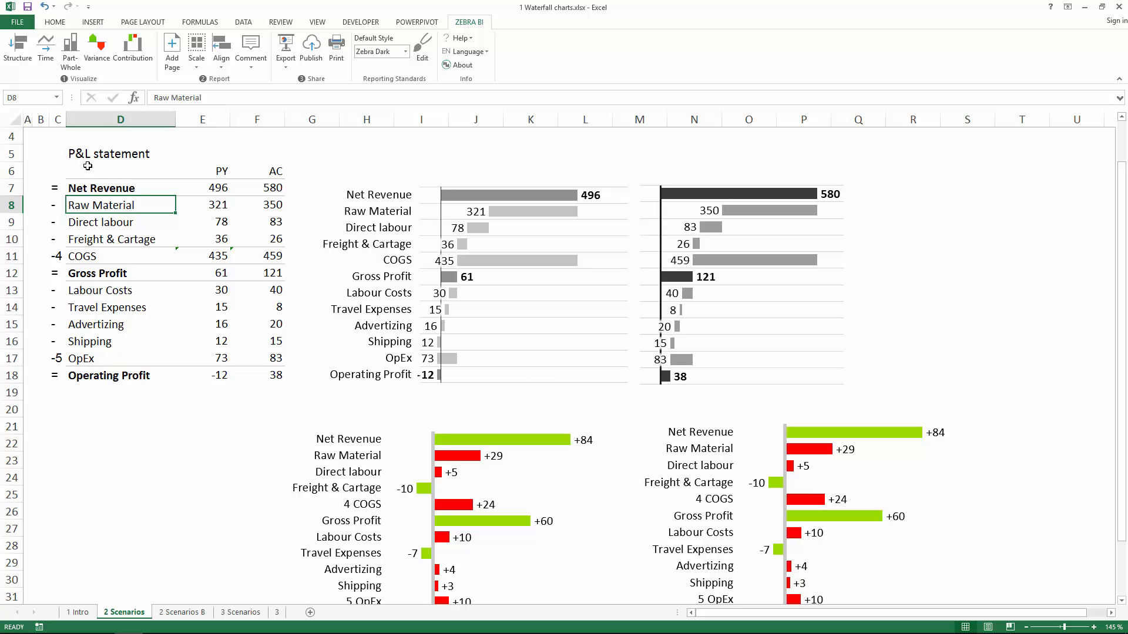
left_click(79, 222)
left_click(84, 187)
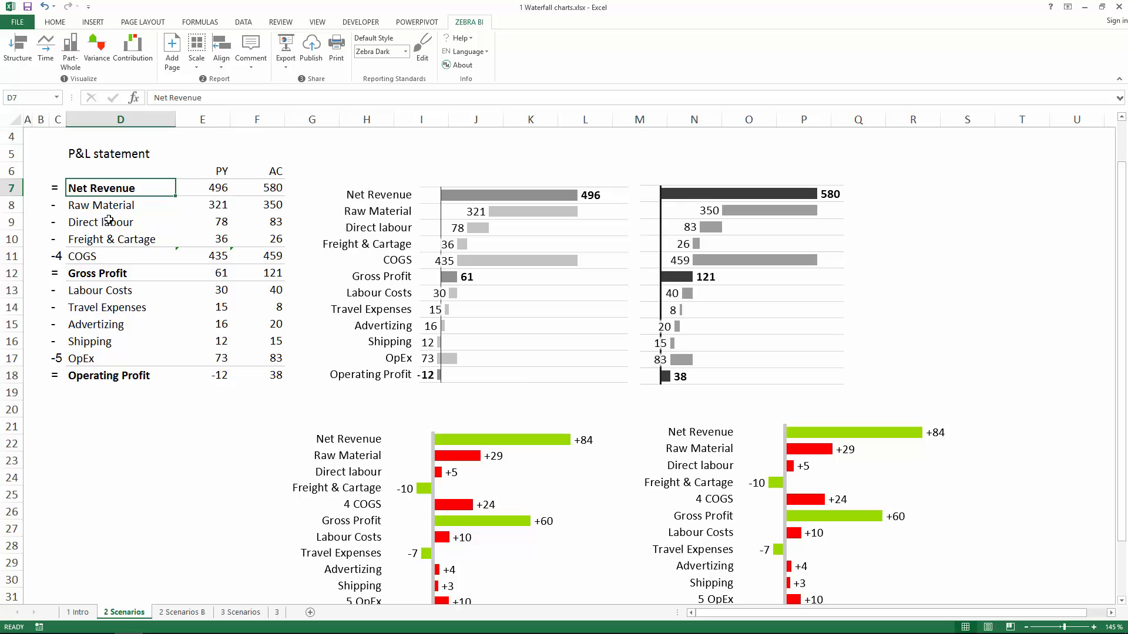
left_click(109, 220)
left_click(94, 188)
left_click(93, 170)
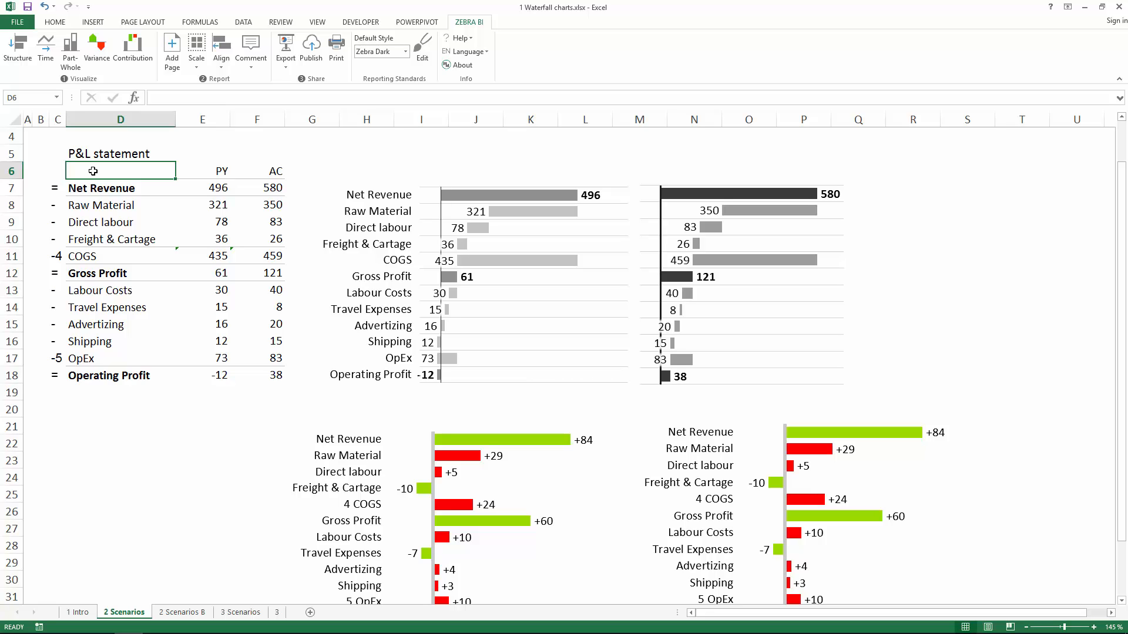
left_click(93, 187)
left_click(136, 219)
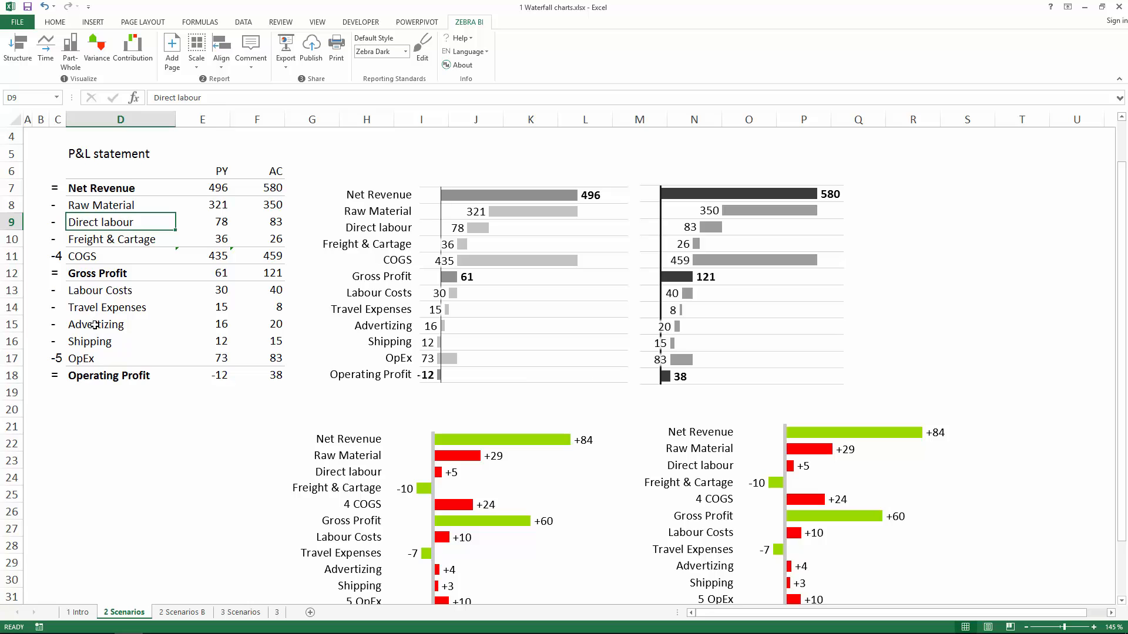
mouse_move(94, 308)
left_mouse_down()
mouse_move(95, 321)
mouse_move(94, 307)
left_mouse_up()
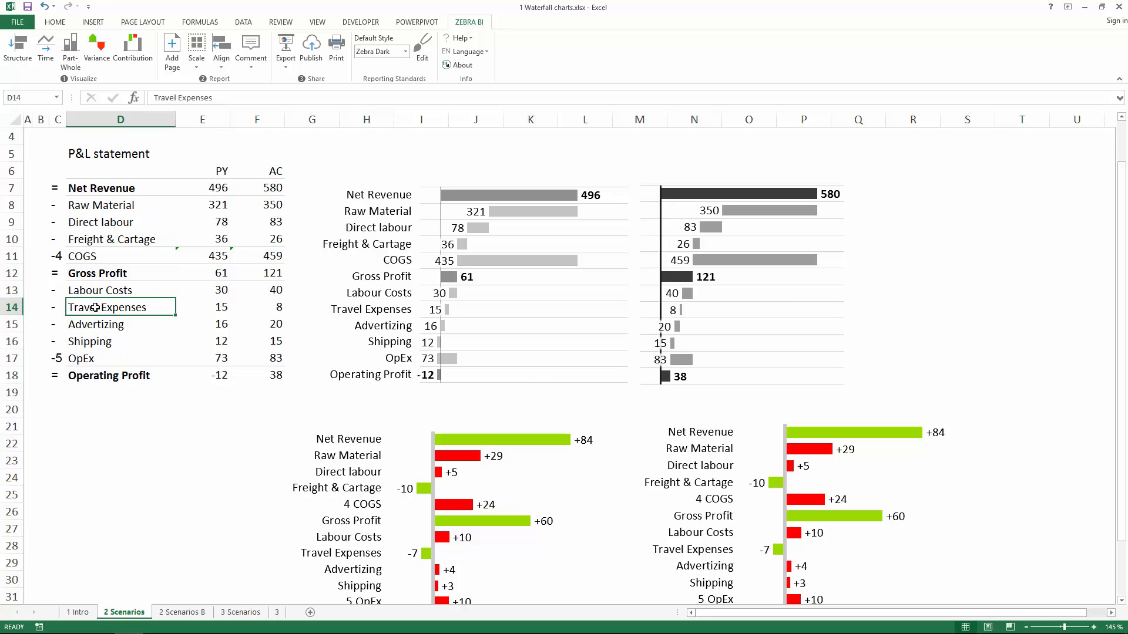
left_click(111, 374)
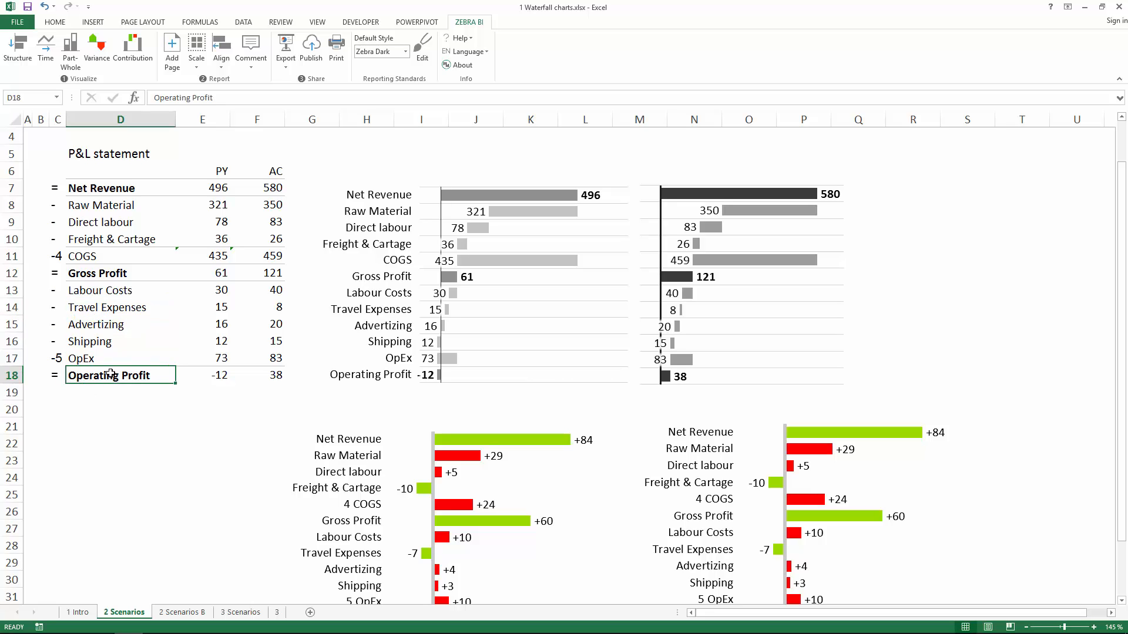
left_click(97, 325)
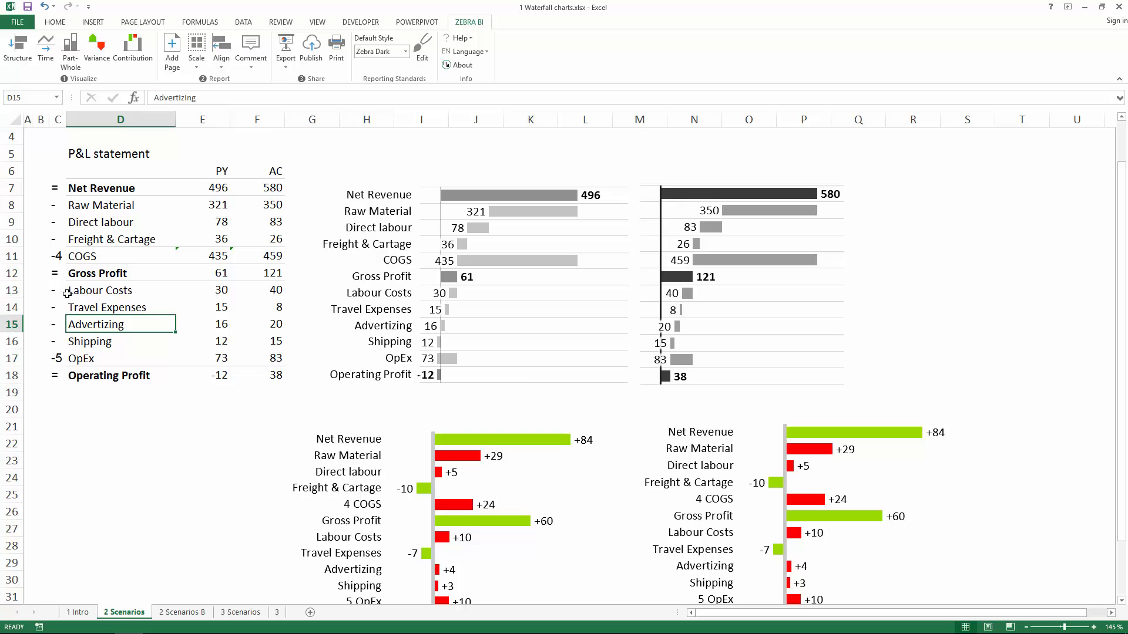
left_click(53, 292)
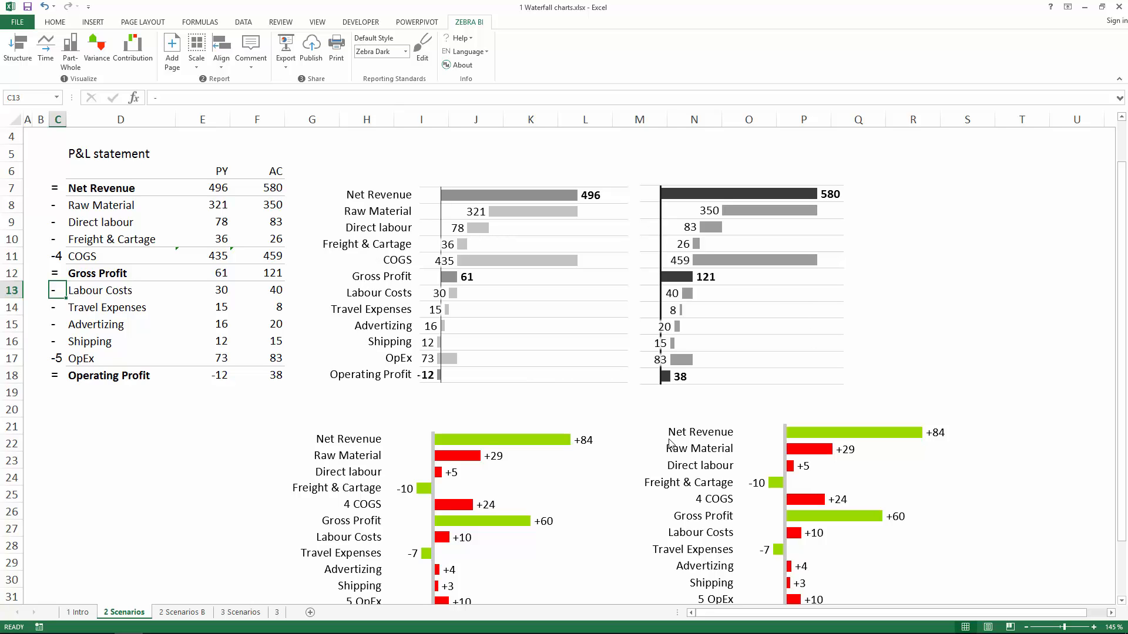
Delete the variance bar chart located below the PY waterfall chart.
left_click(523, 491)
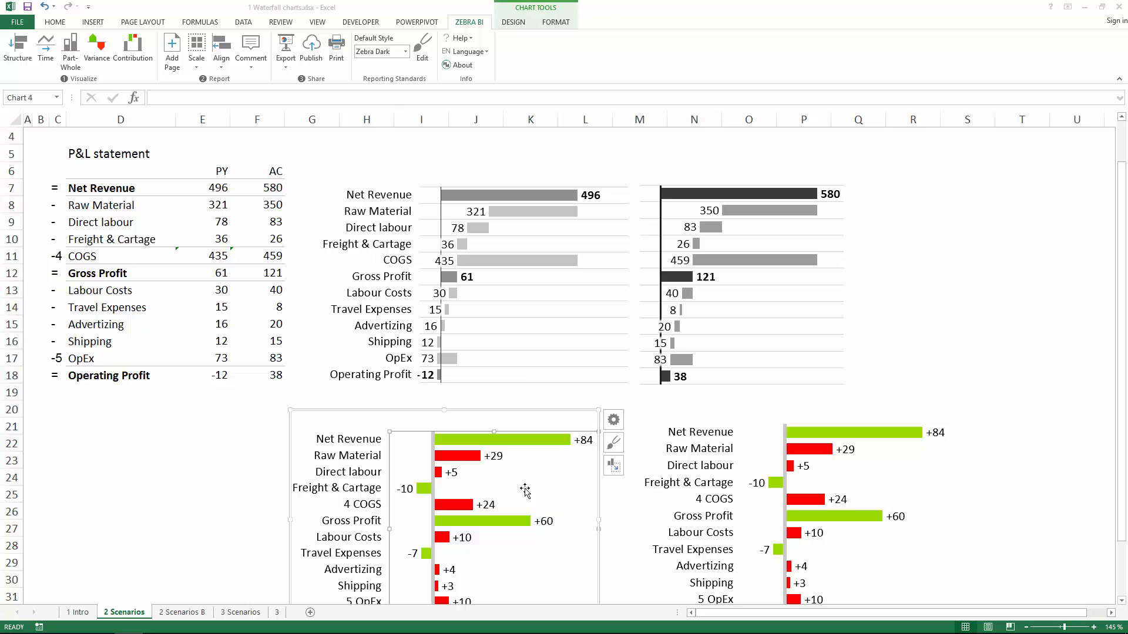
left_click(539, 411)
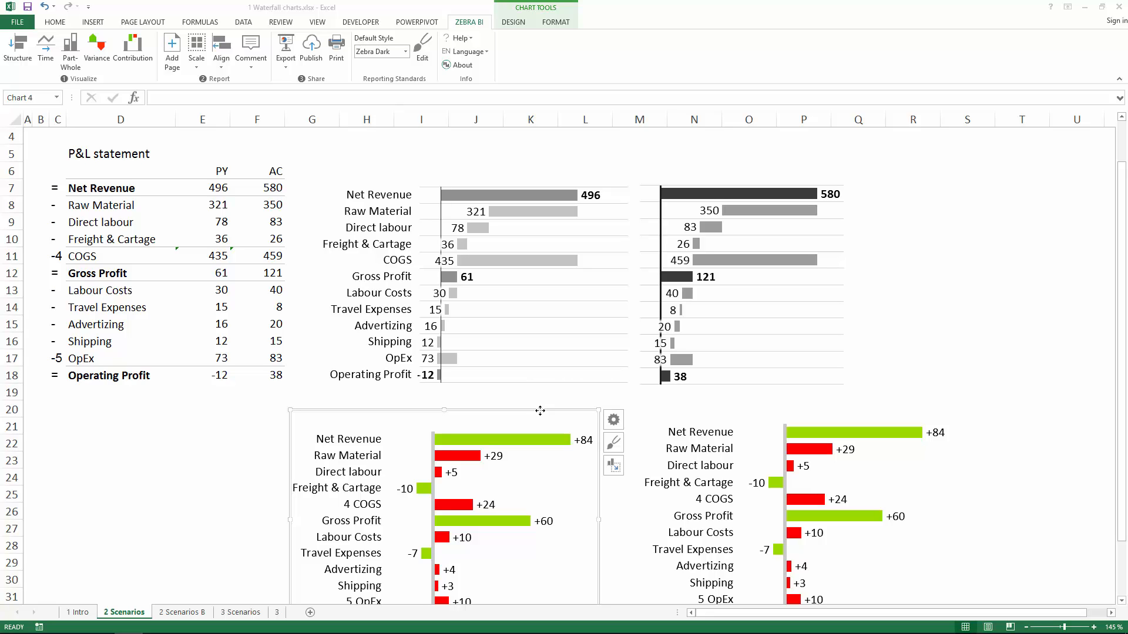
key("Delete")
left_click(267, 323)
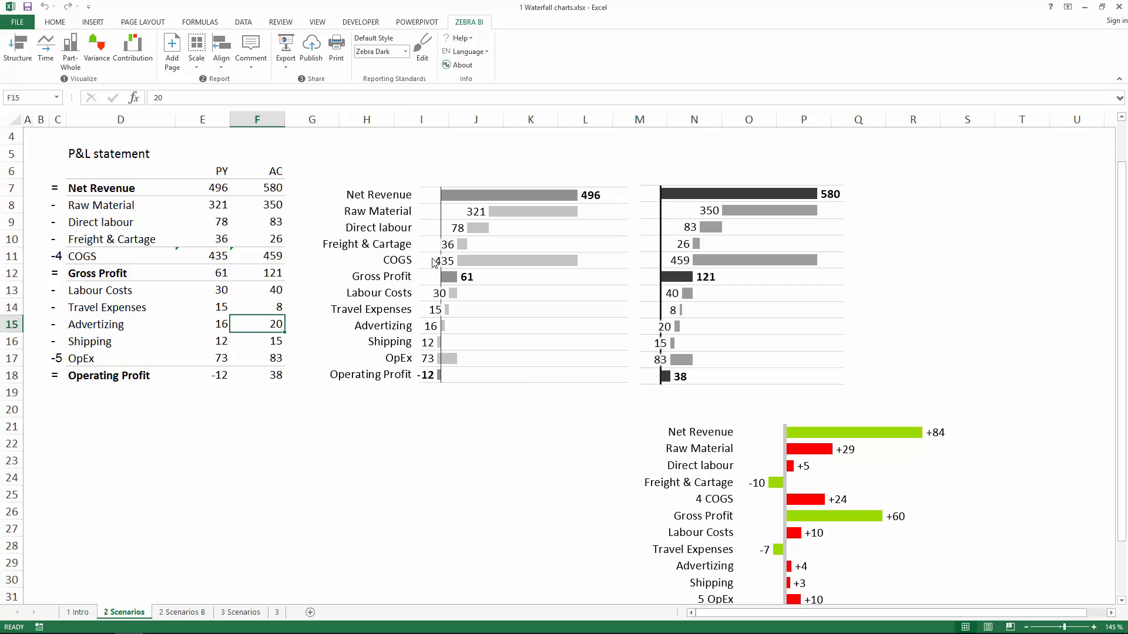
Delete the grouped PY and AC waterfall charts beside the P&L table.
left_click(433, 171)
left_click_drag(434, 171, 478, 167)
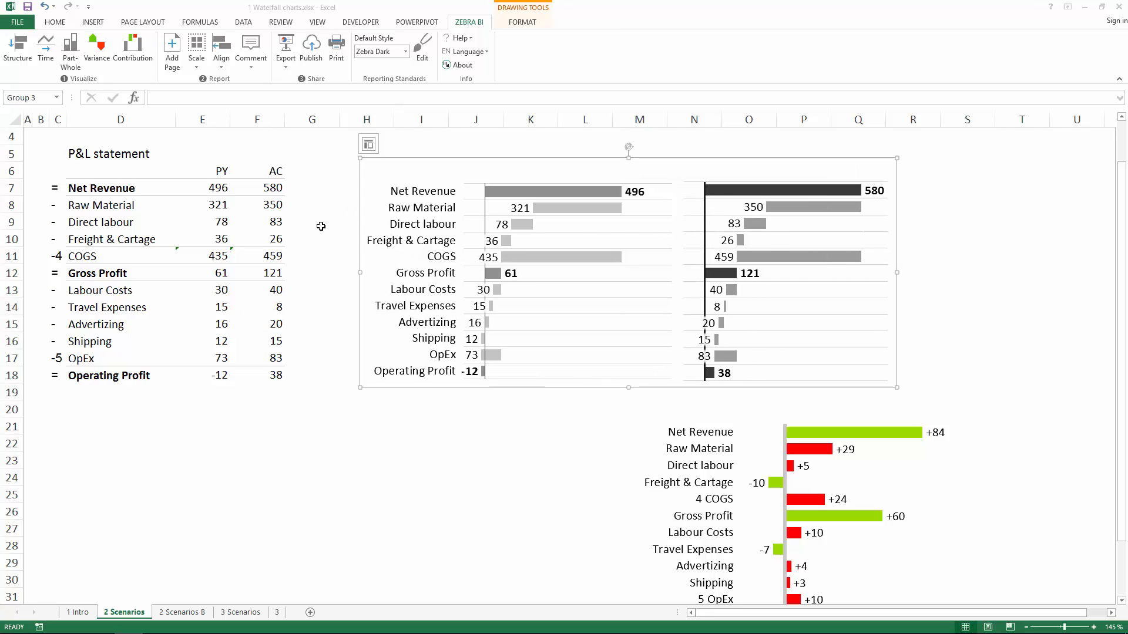
key("Delete")
left_click(222, 240)
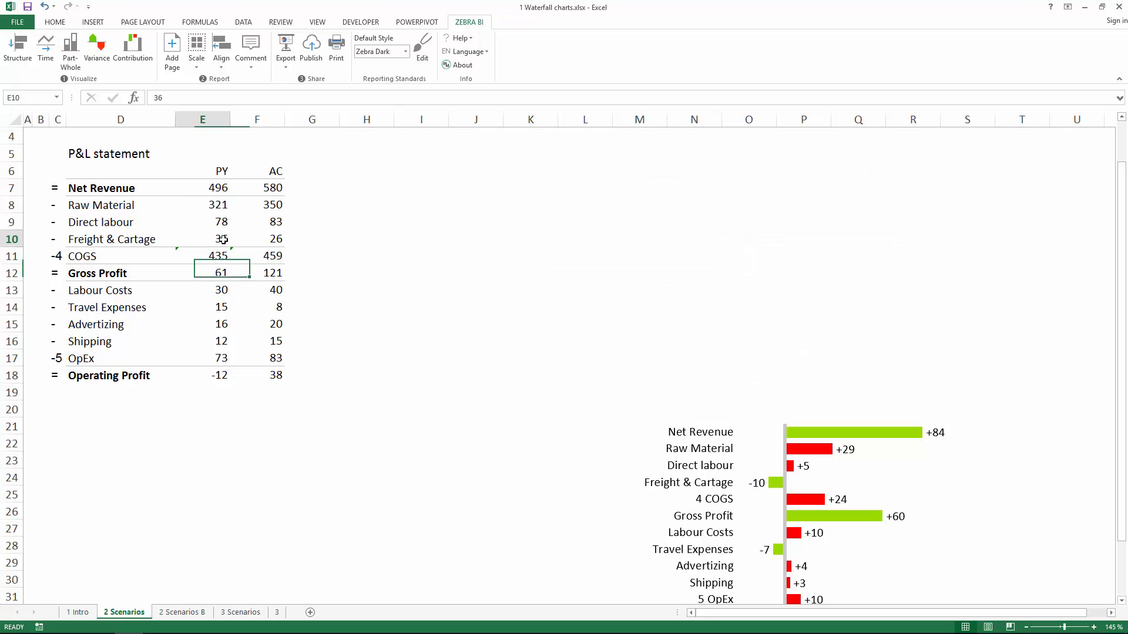
Insert a Contribution structure bar chart from the P&L table with only a single value cell, E9, selected.
left_click(134, 63)
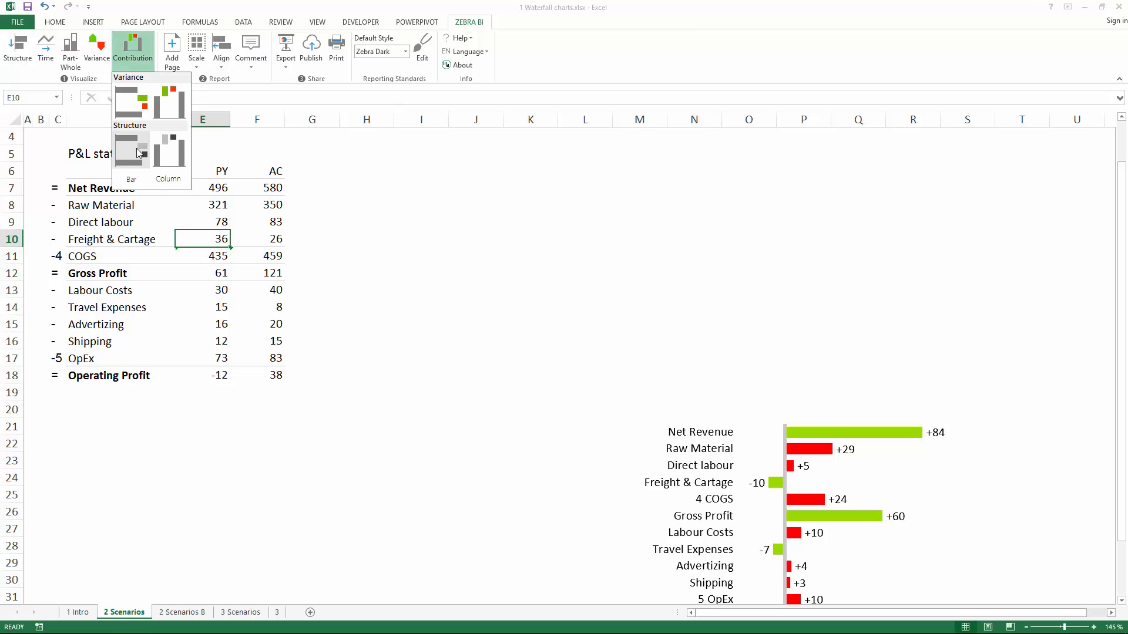
left_click(214, 239)
left_click(212, 210)
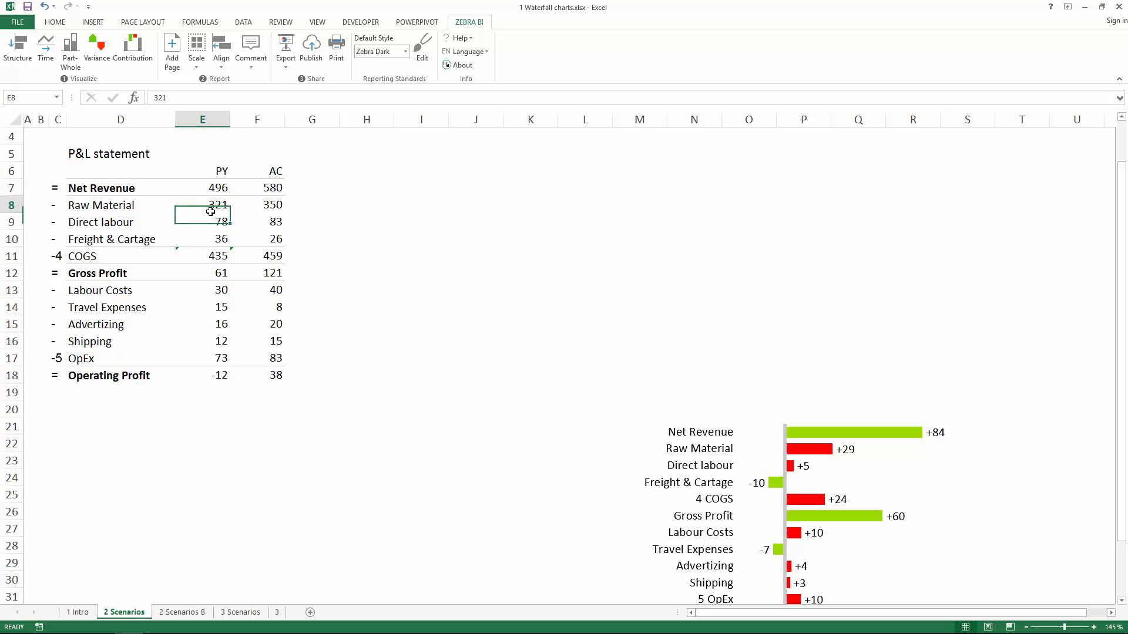
left_click(203, 240)
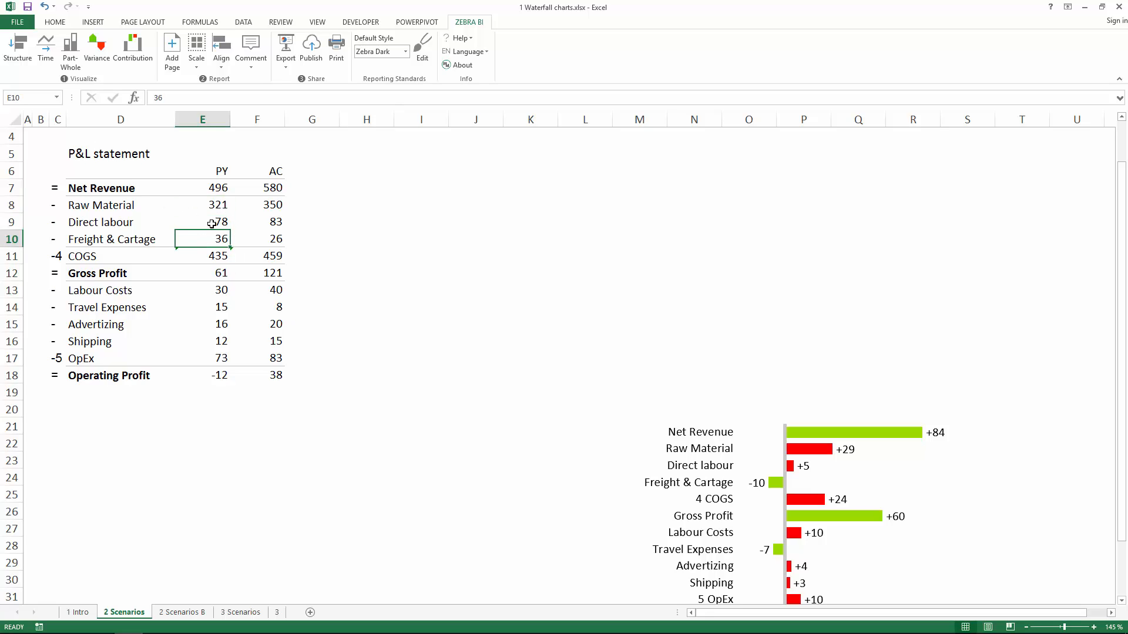
left_click(210, 223)
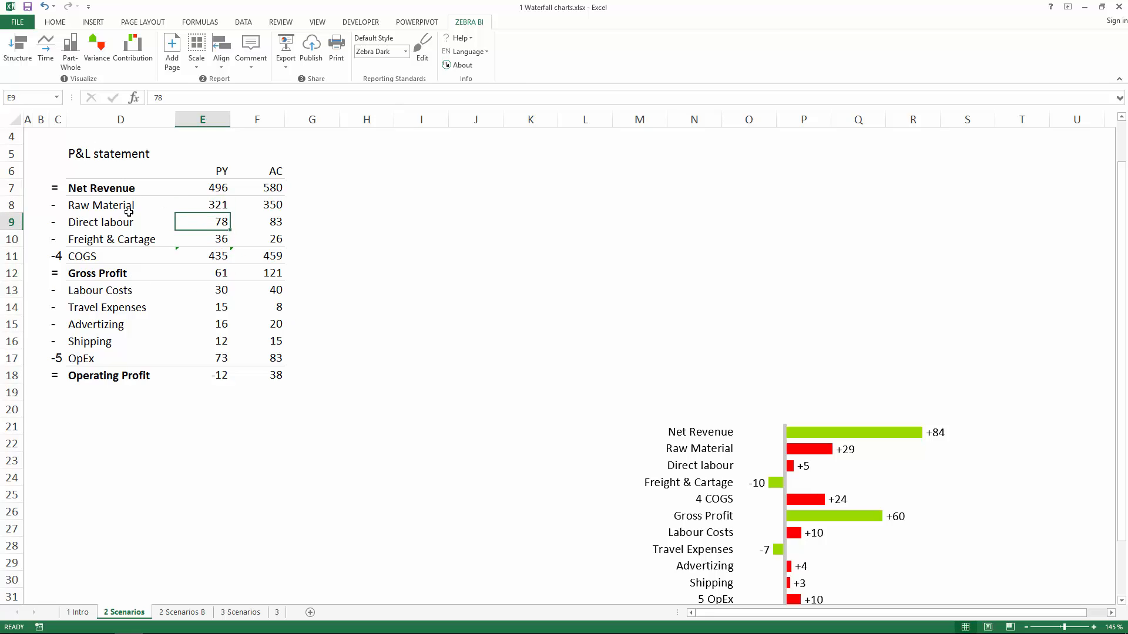
left_click(129, 65)
left_click(136, 153)
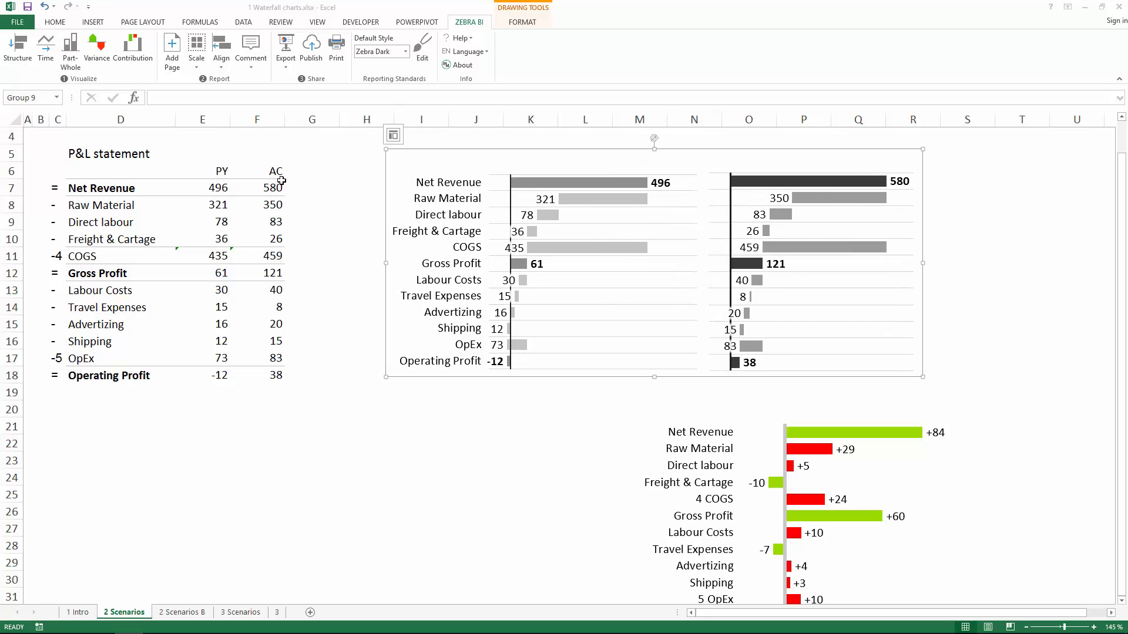
Examine the table areas behind the waterfall charts: markers in column C, labels in D7:D18, and PY and AC values in E6:F18.
left_click_drag(258, 175, 57, 358)
left_click(107, 273)
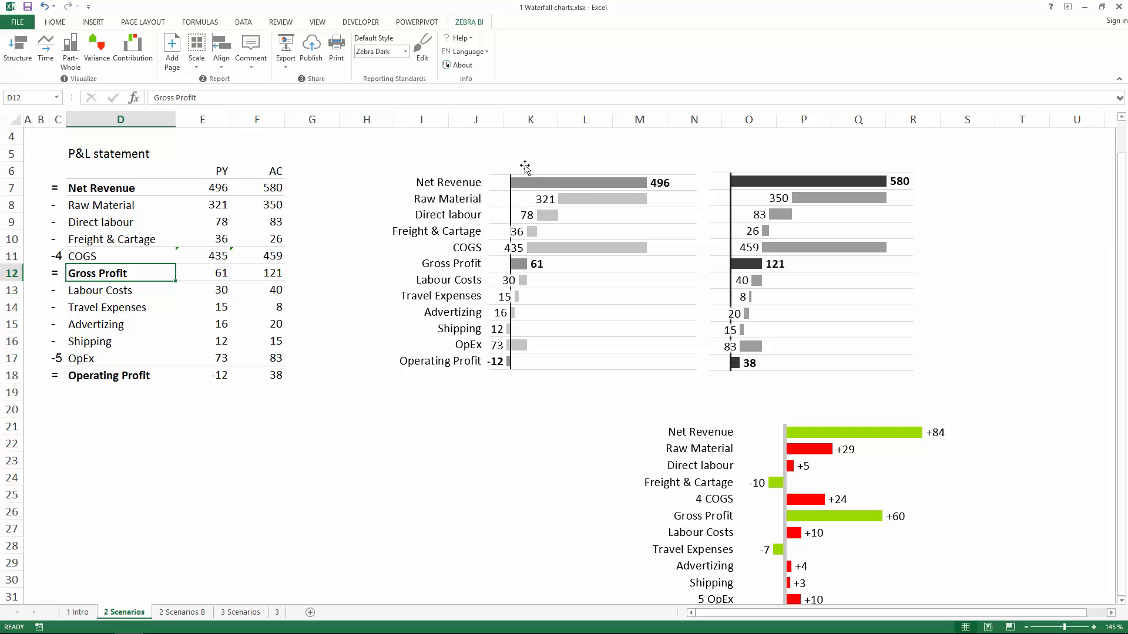
left_click_drag(216, 171, 282, 358)
left_click(457, 192)
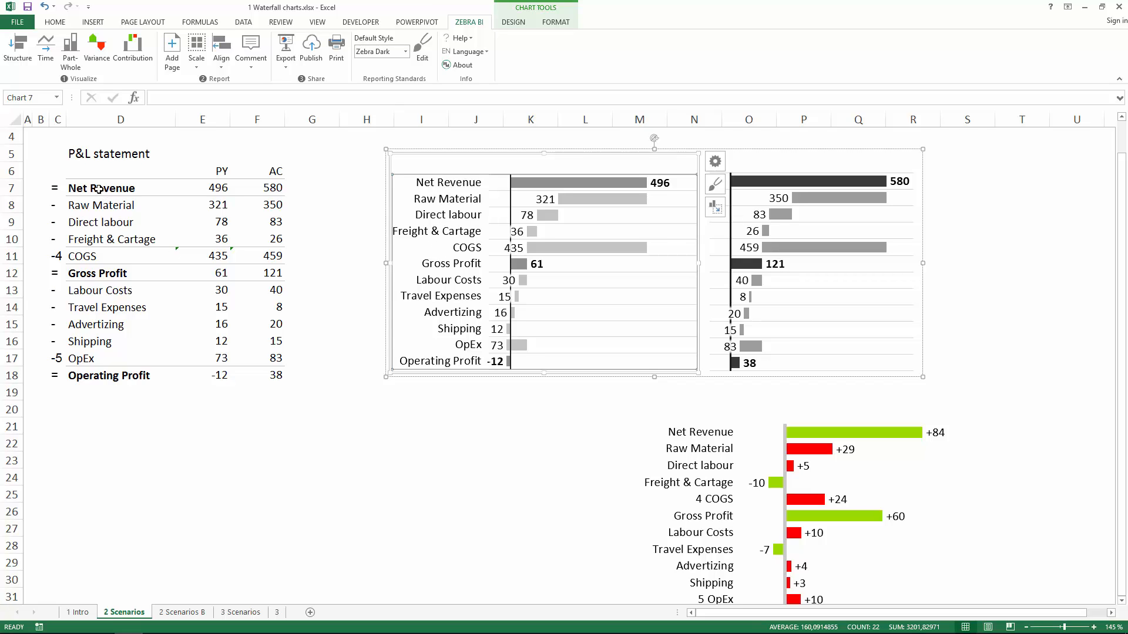
left_click_drag(99, 188, 88, 375)
left_click(111, 302)
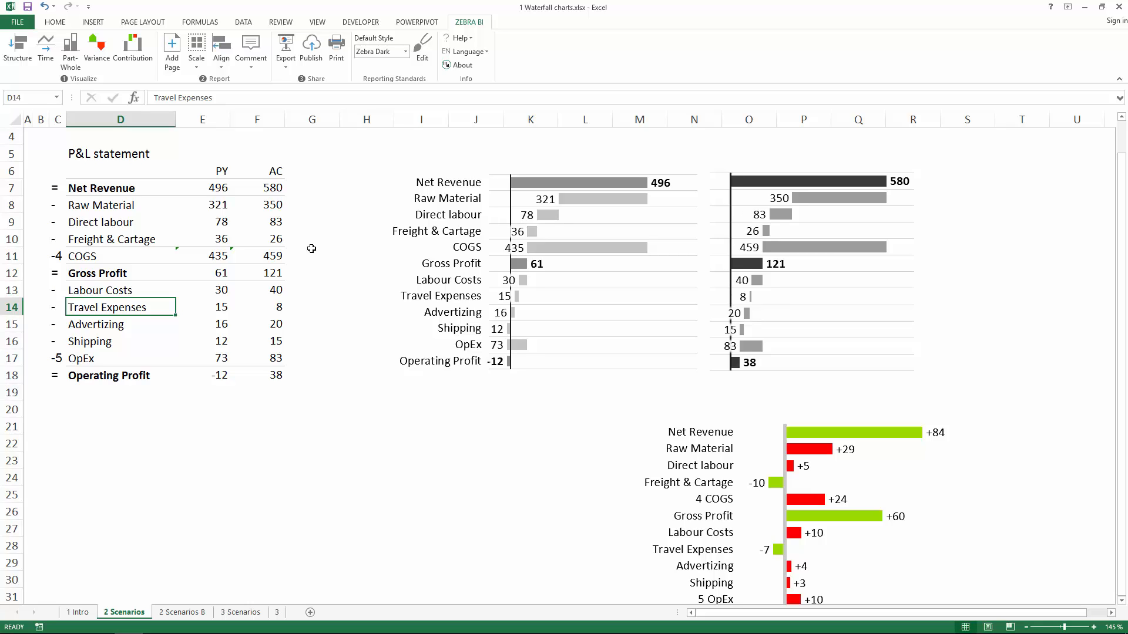
left_click(209, 270)
left_click(199, 202)
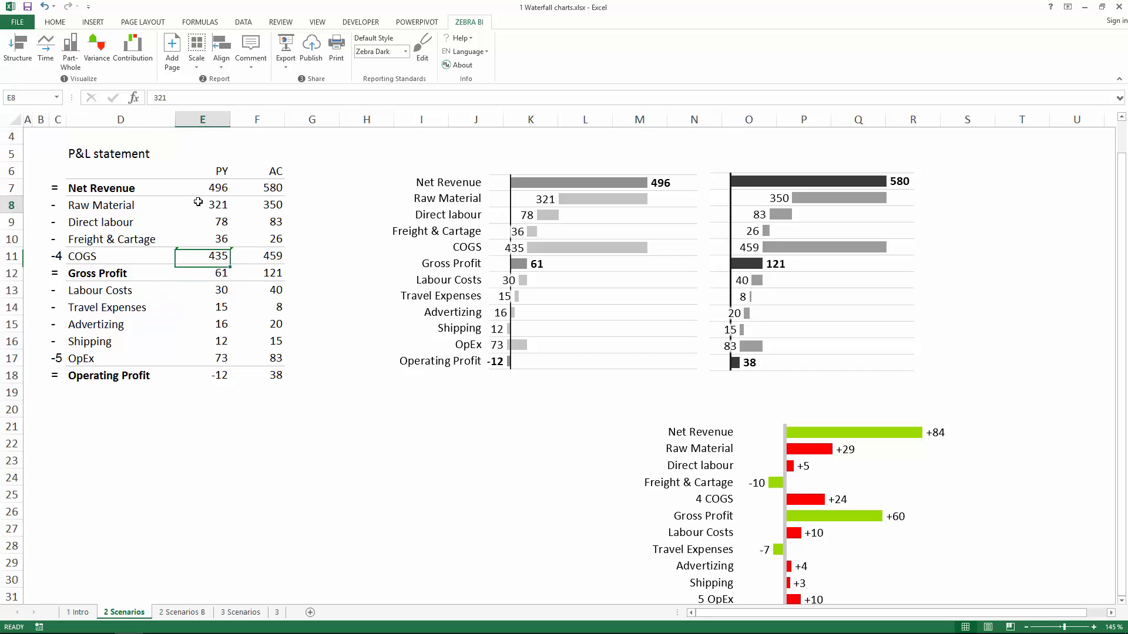
left_click_drag(197, 173, 265, 372)
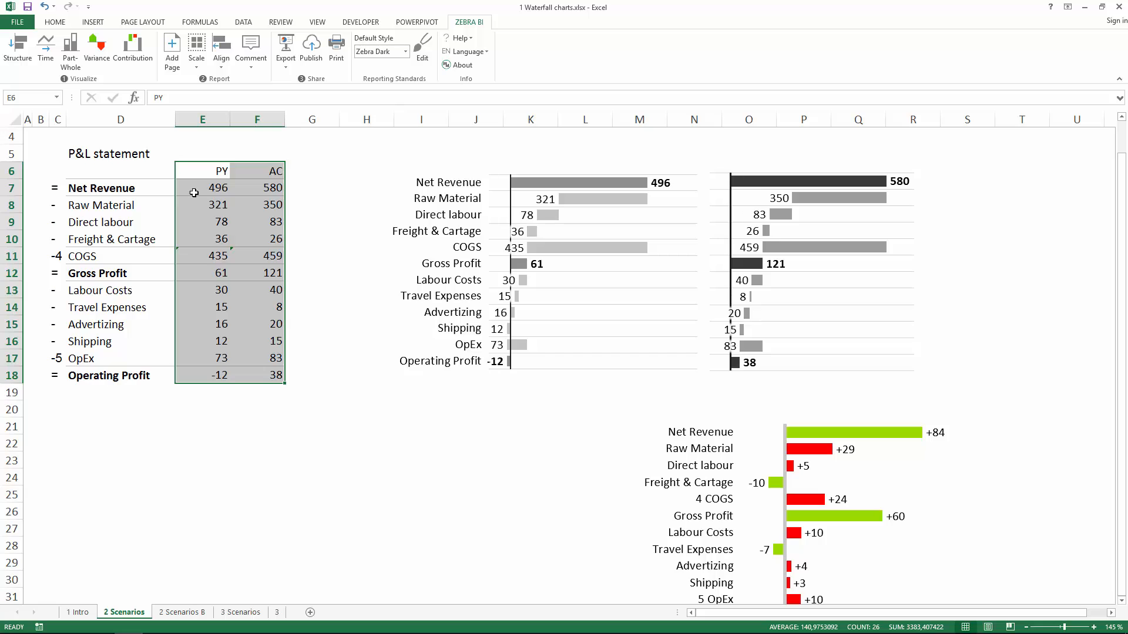
left_click_drag(200, 170, 260, 373)
left_click(103, 272)
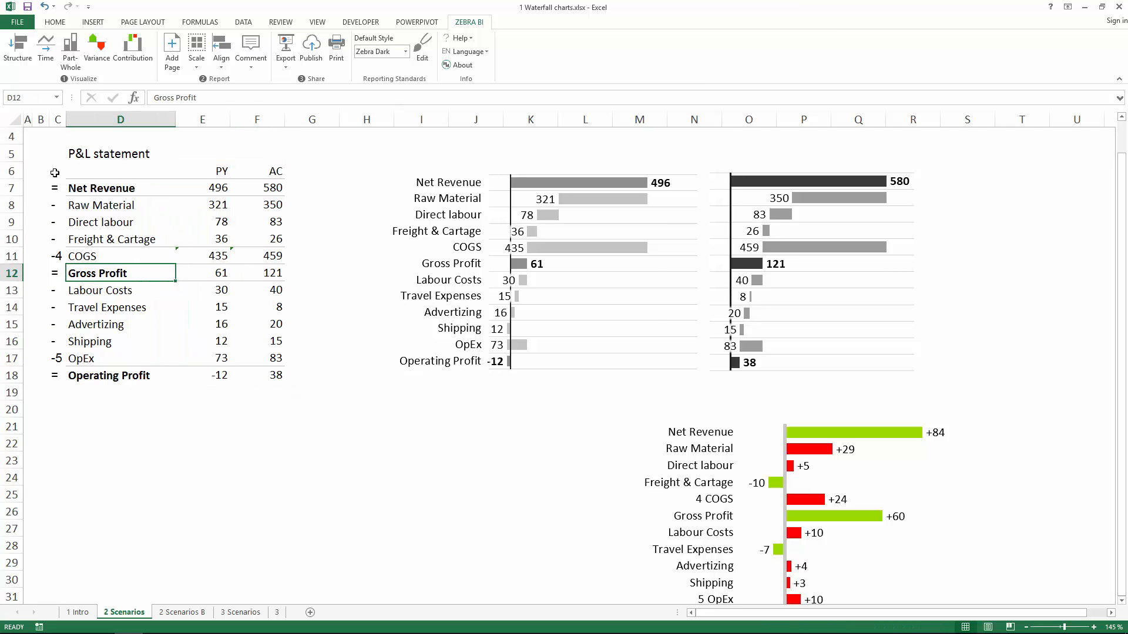
left_click(97, 189)
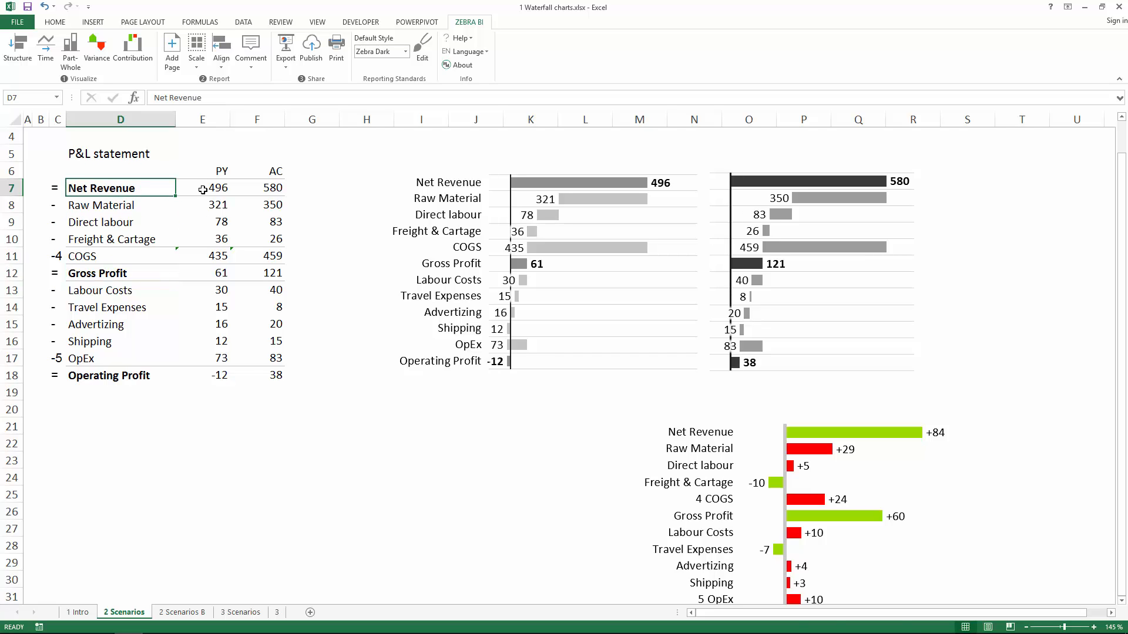
left_click_drag(199, 171, 261, 376)
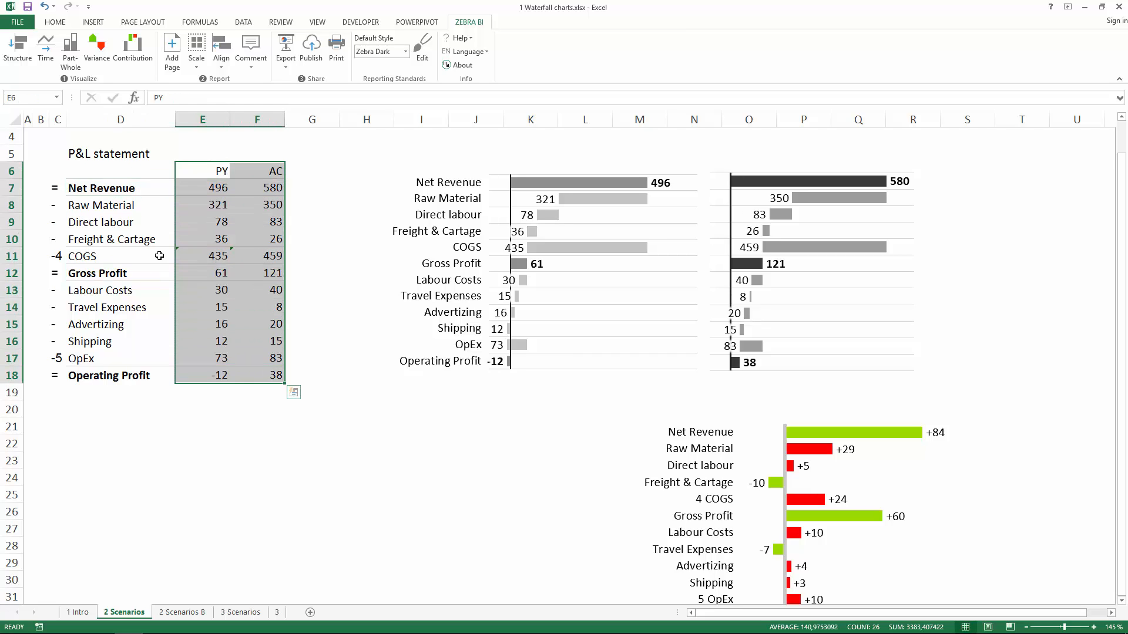
Move the calculation marker column C between the row labels and the PY column.
left_click(55, 194)
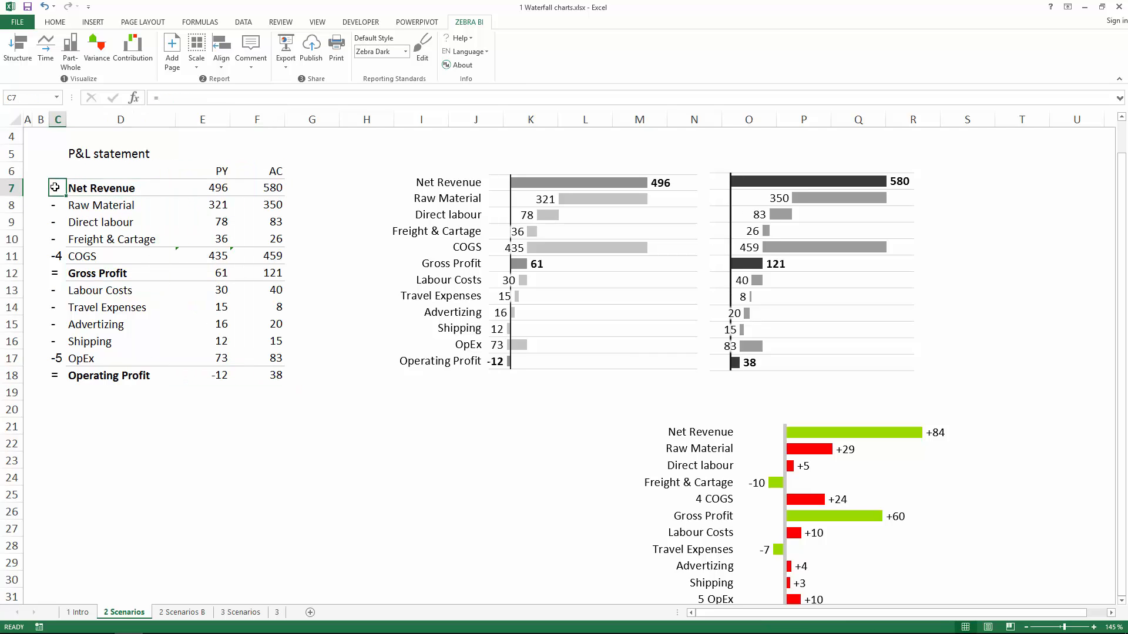
left_click(55, 118)
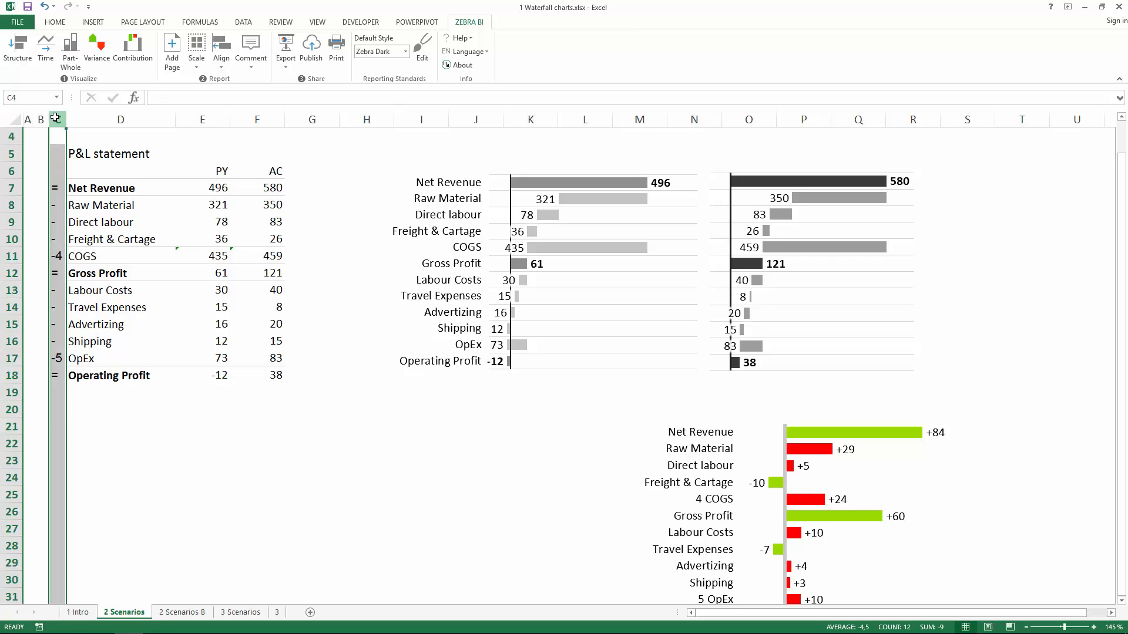
key("ctrl+x")
right_click(202, 119)
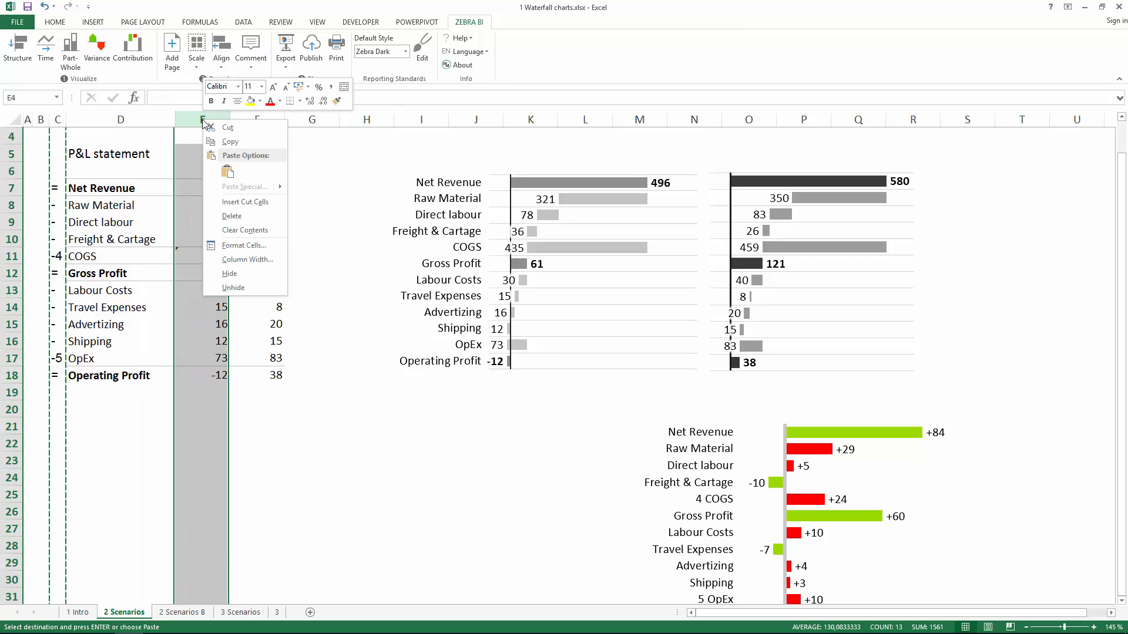
left_click(256, 202)
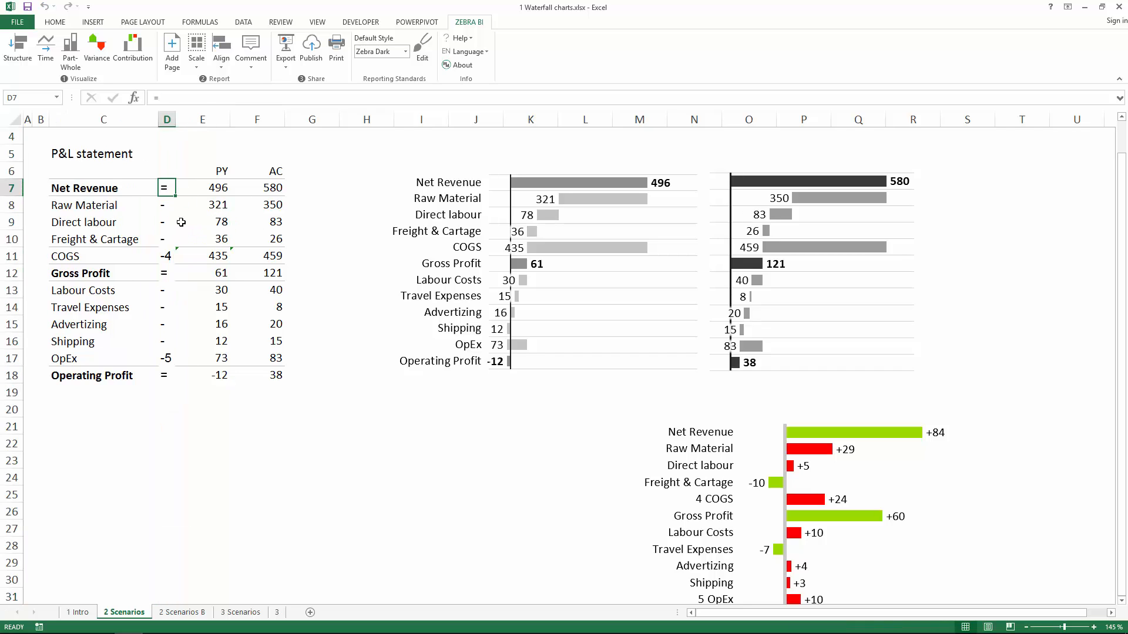
Replace the grouped waterfall charts with Contribution structure bar charts built from D6:F18, placed beside the P&L table.
left_click(391, 169)
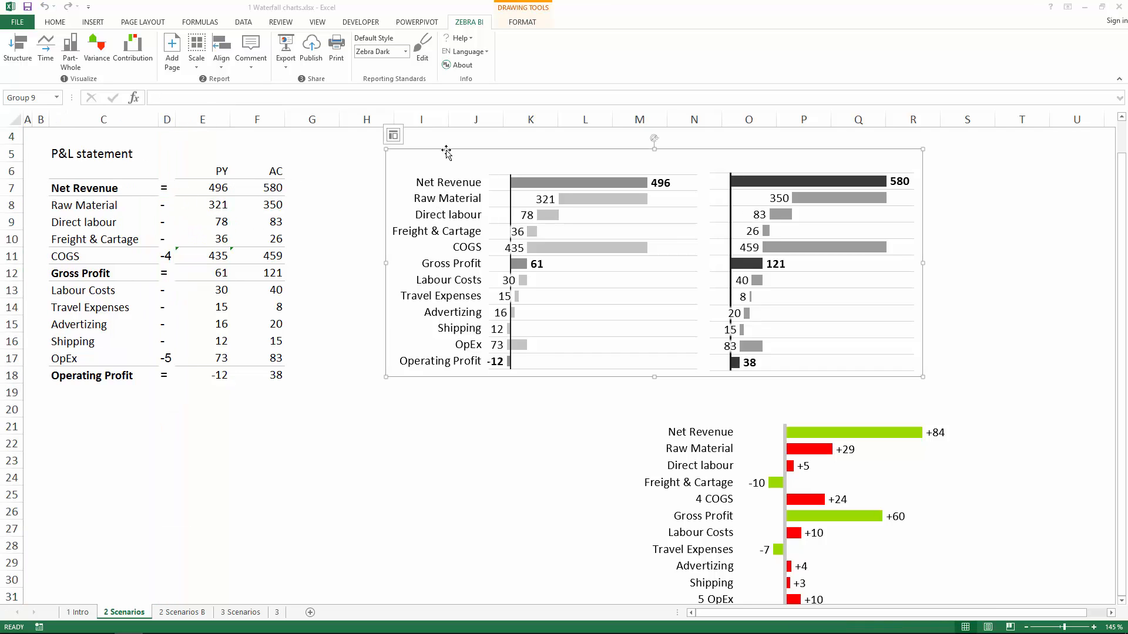
key("Delete")
left_click_drag(265, 171, 172, 374)
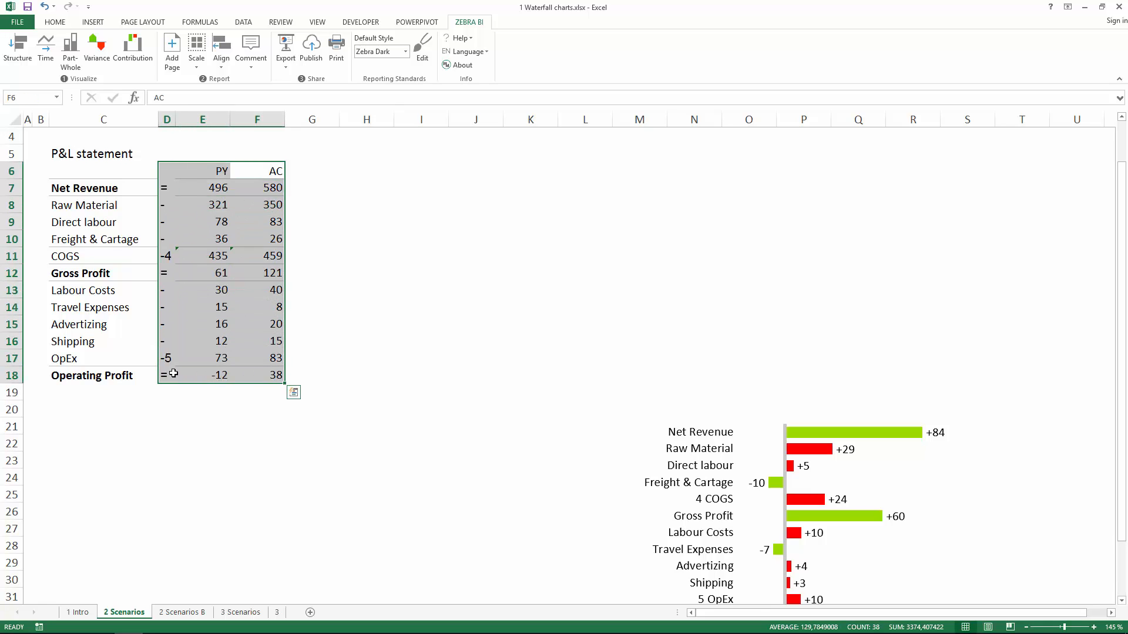
left_click(127, 62)
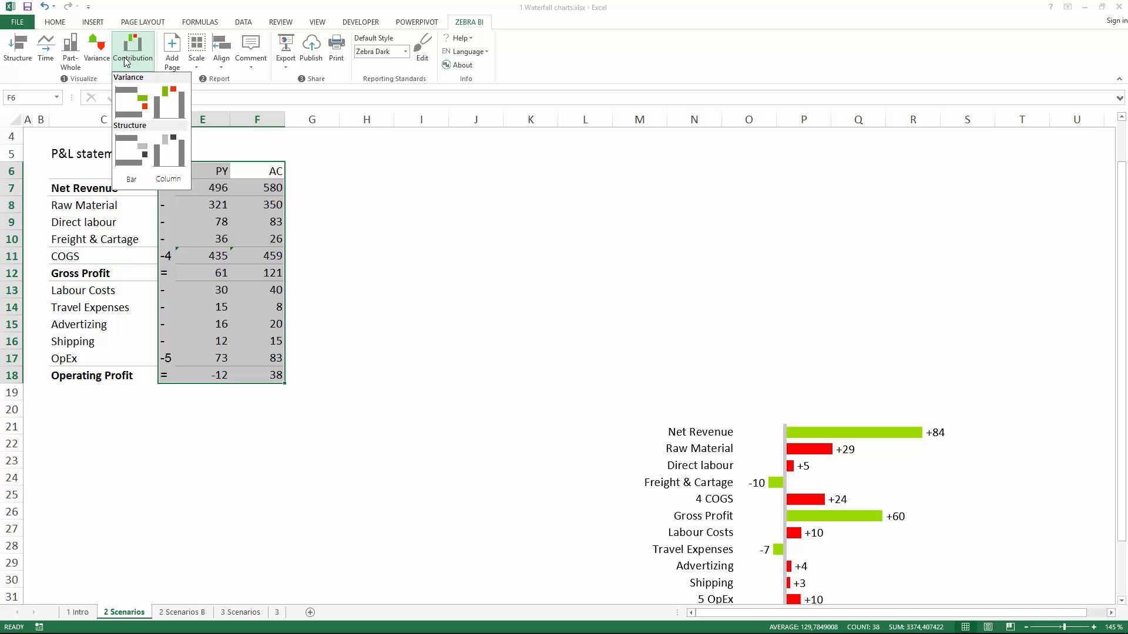
left_click(133, 153)
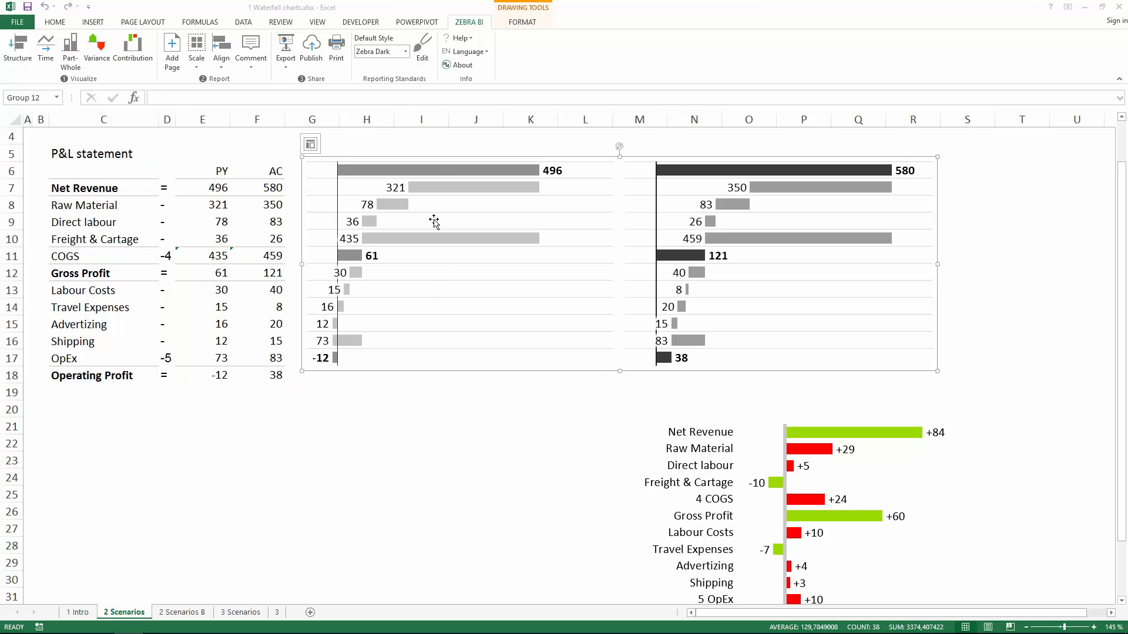
left_click_drag(438, 158, 481, 168)
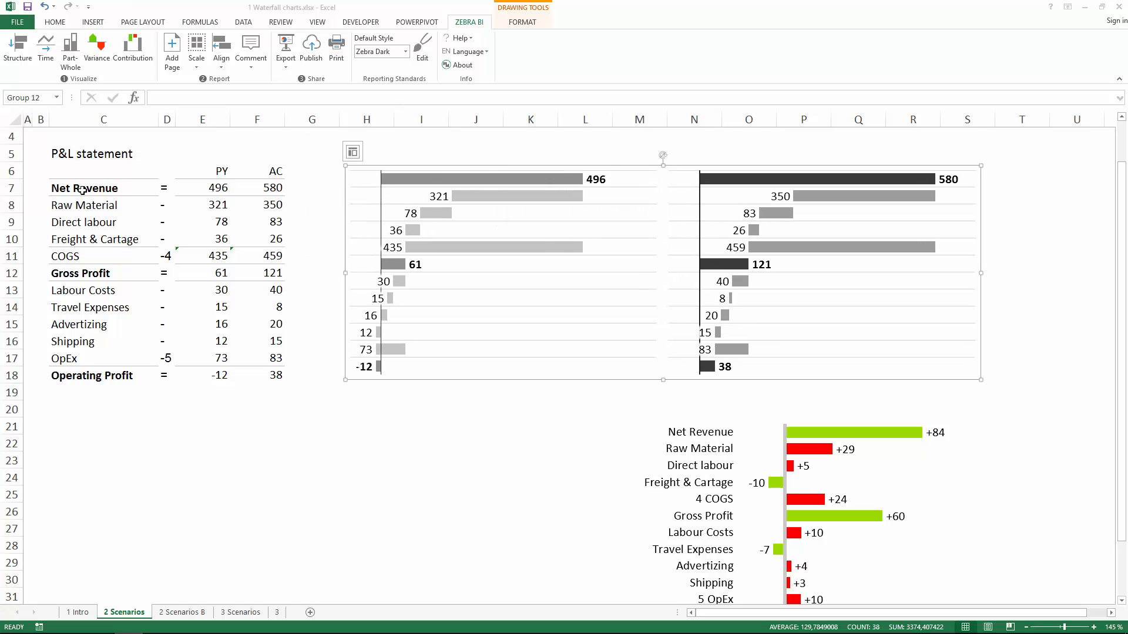
left_click_drag(82, 190, 76, 373)
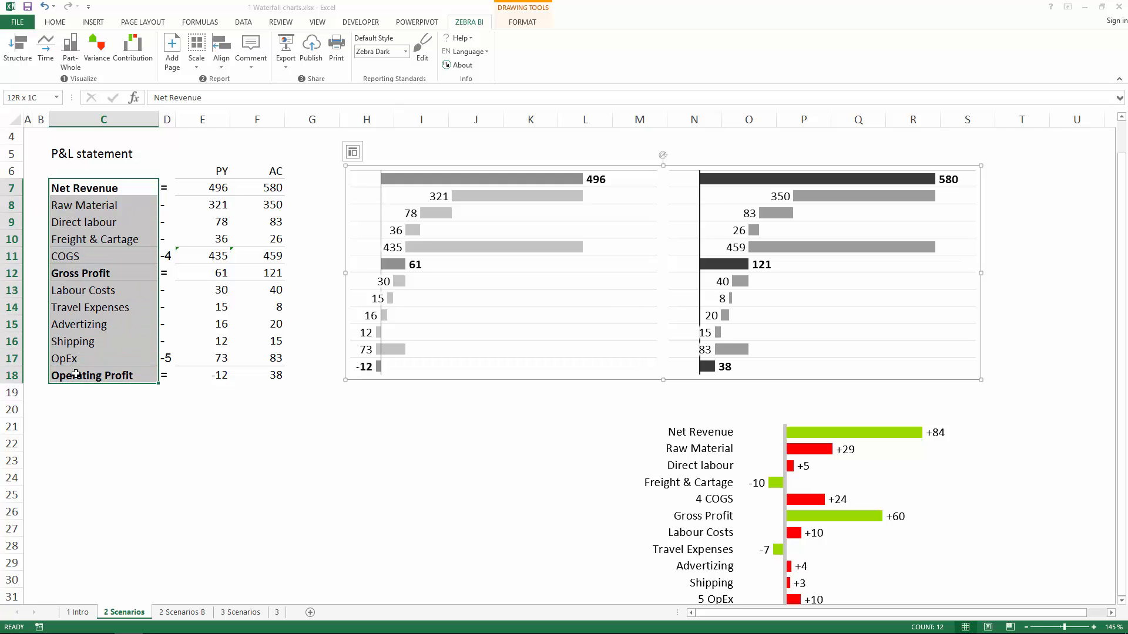
left_click(91, 275)
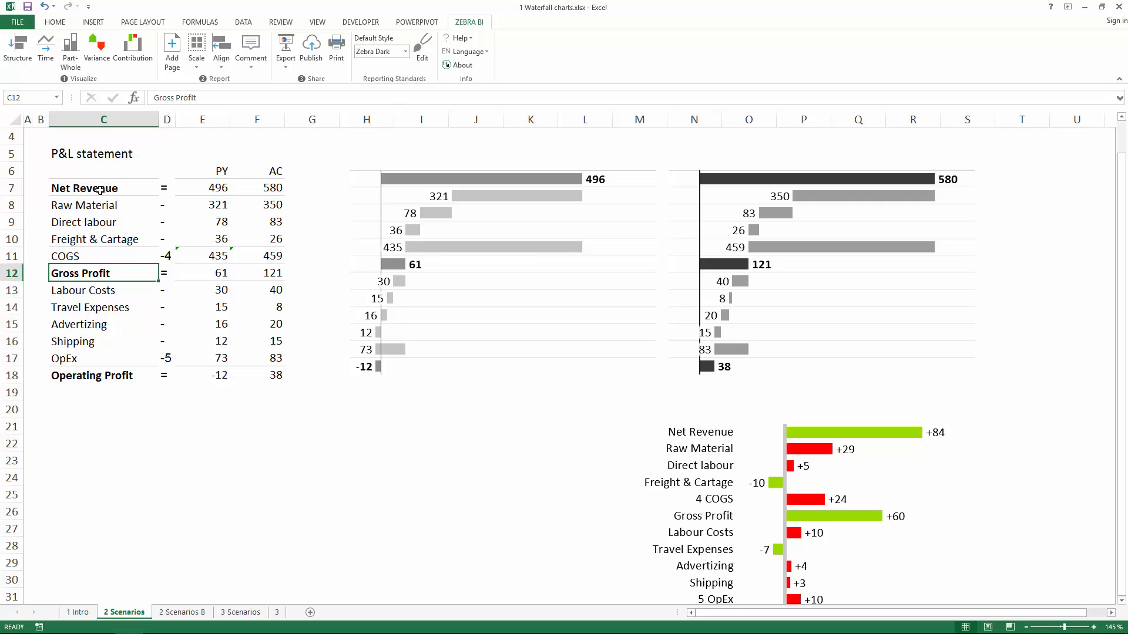
left_click_drag(119, 193, 111, 376)
left_click(70, 188)
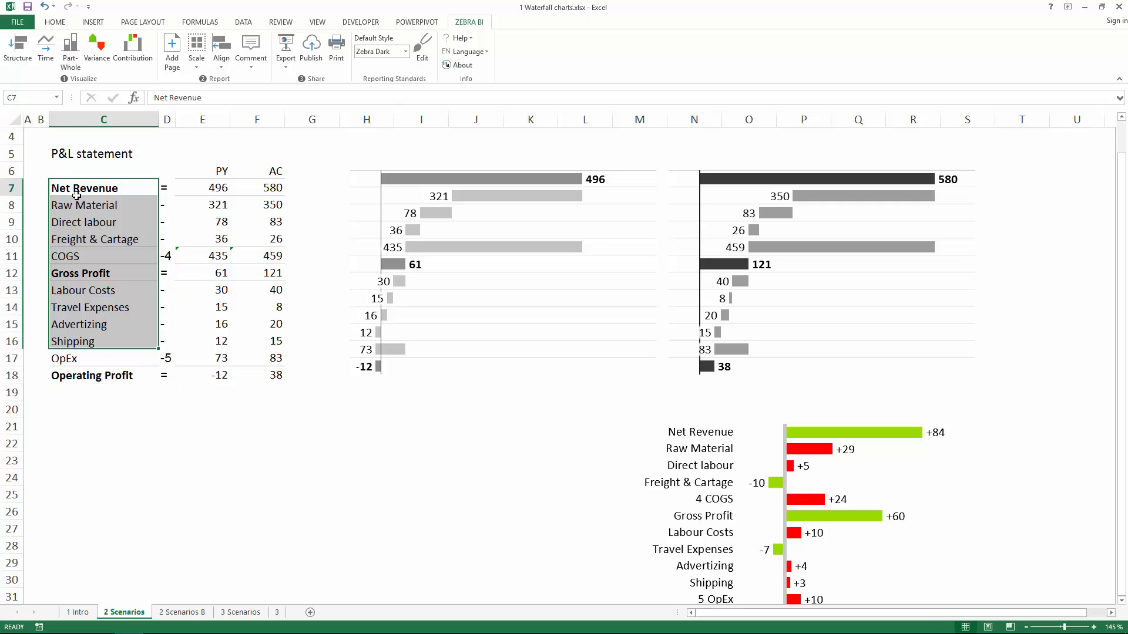
left_click(89, 208)
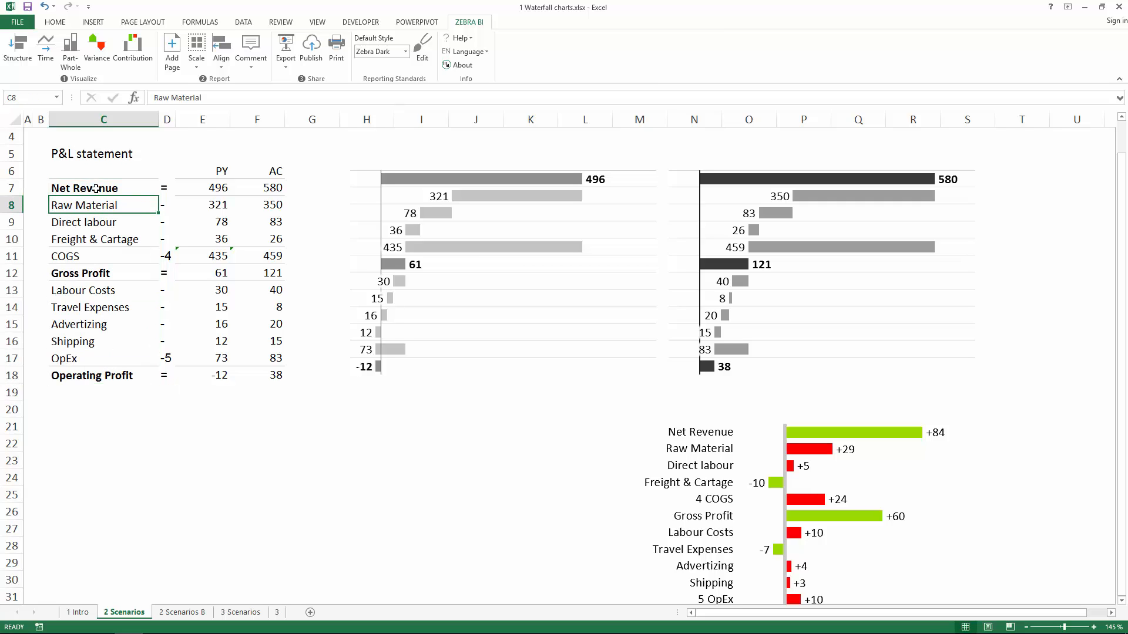
Move the labelled variance bar chart directly beneath the PY waterfall chart.
left_click(731, 422)
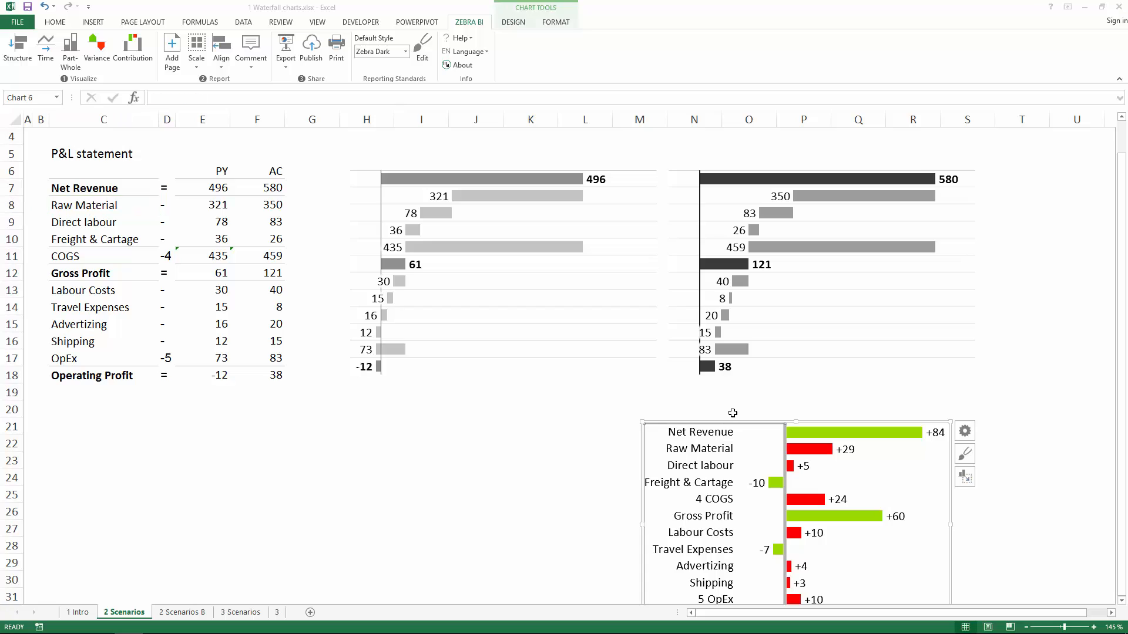
left_click_drag(731, 422, 460, 403)
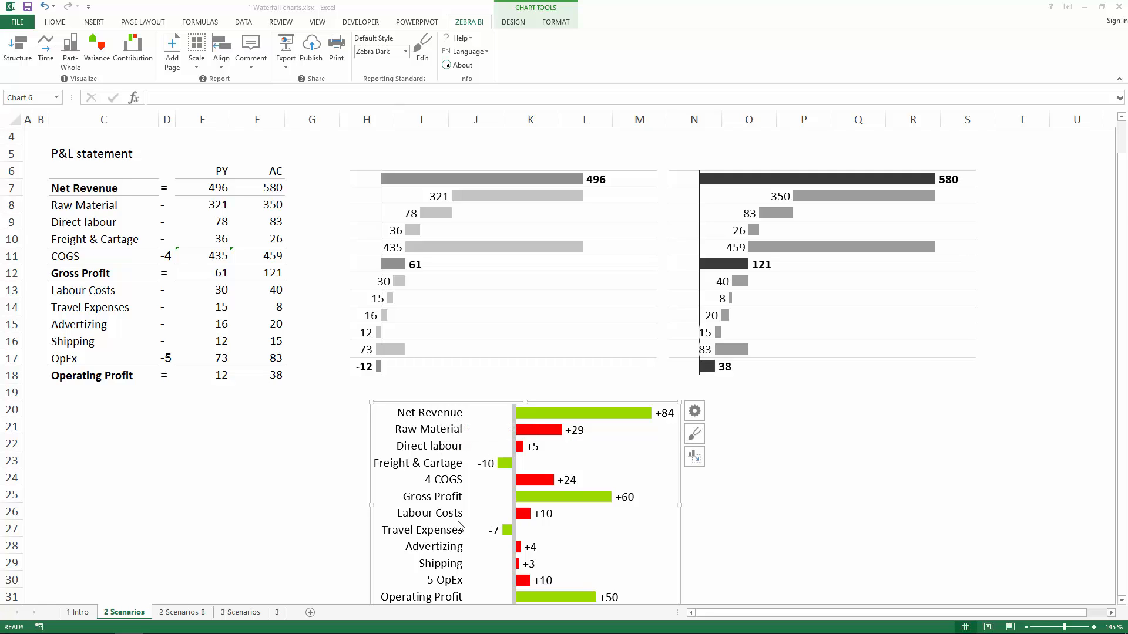
scroll(452, 497, "down", 1)
scroll(452, 498, "down", 2)
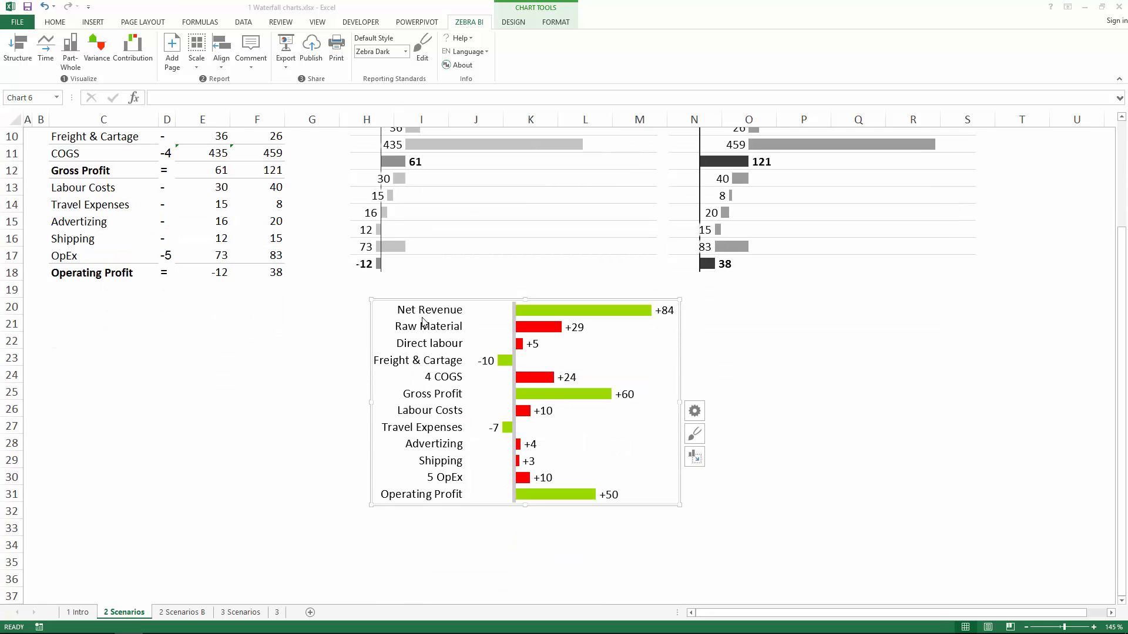
left_click(185, 263)
scroll(176, 258, "up", 2)
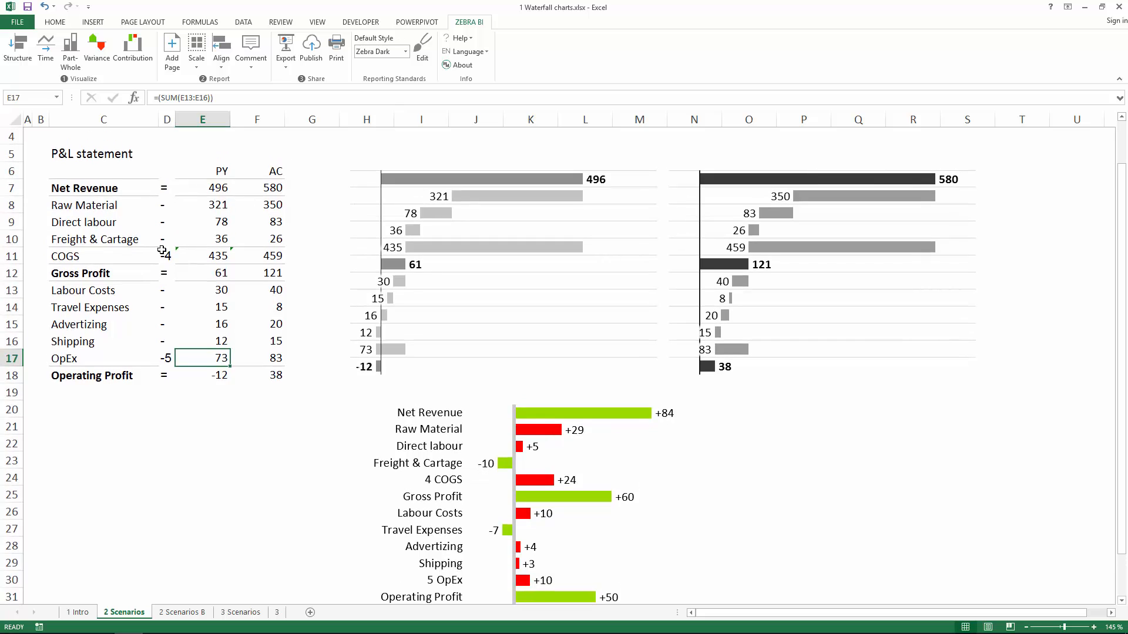
Try right alignment on the row labels in C7:C18 and set them back to left alignment.
left_click(88, 188)
left_click_drag(125, 233, 131, 367)
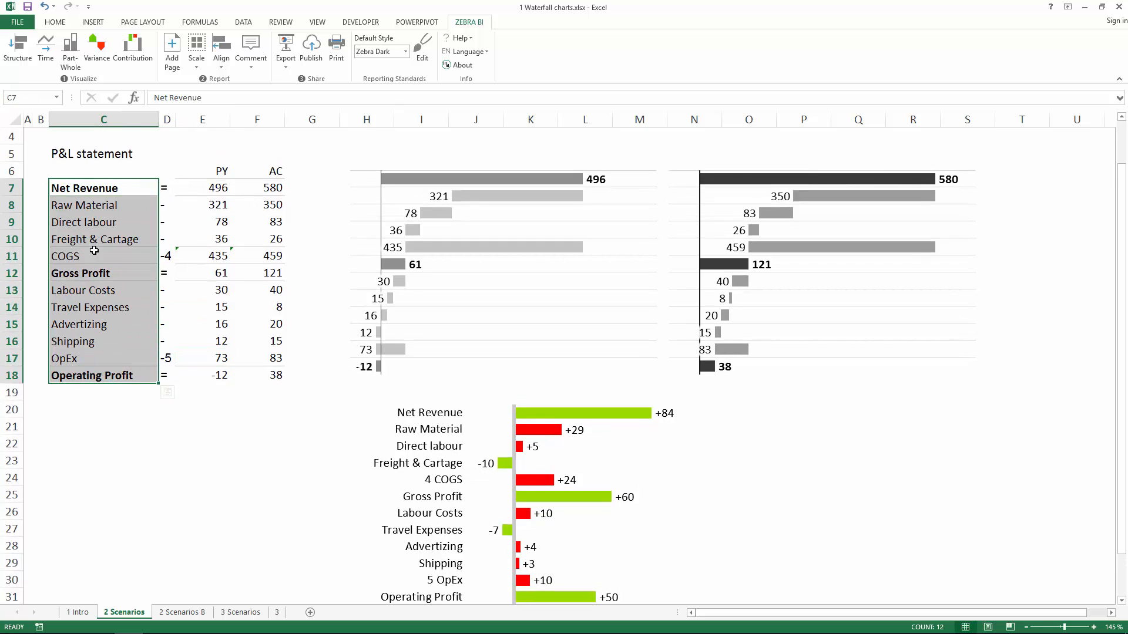
left_click(55, 22)
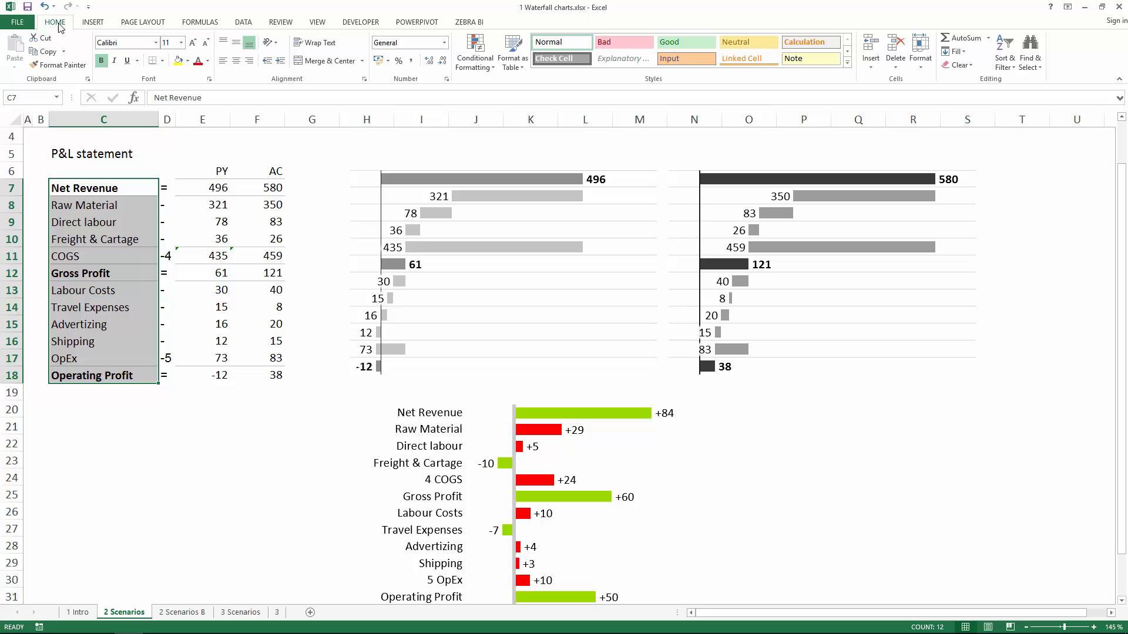
left_click(223, 65)
left_click(249, 61)
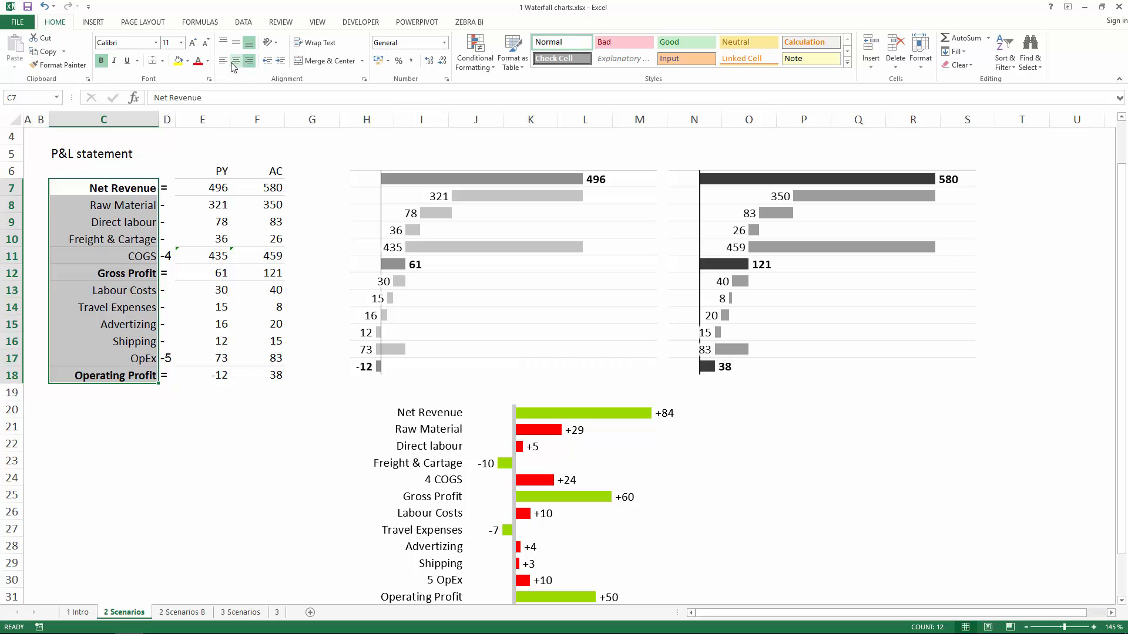
left_click(224, 61)
Examine the P&L rows from Net Revenue to COGS, including their calculation markers and values.
left_click(142, 219)
left_click(104, 191)
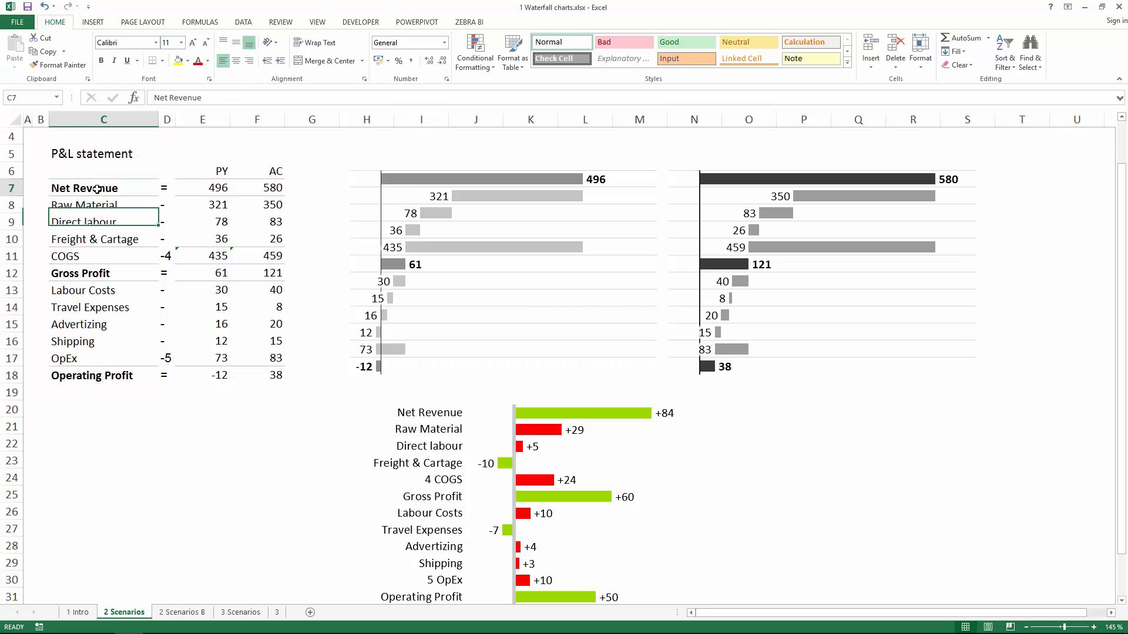
left_click(93, 219)
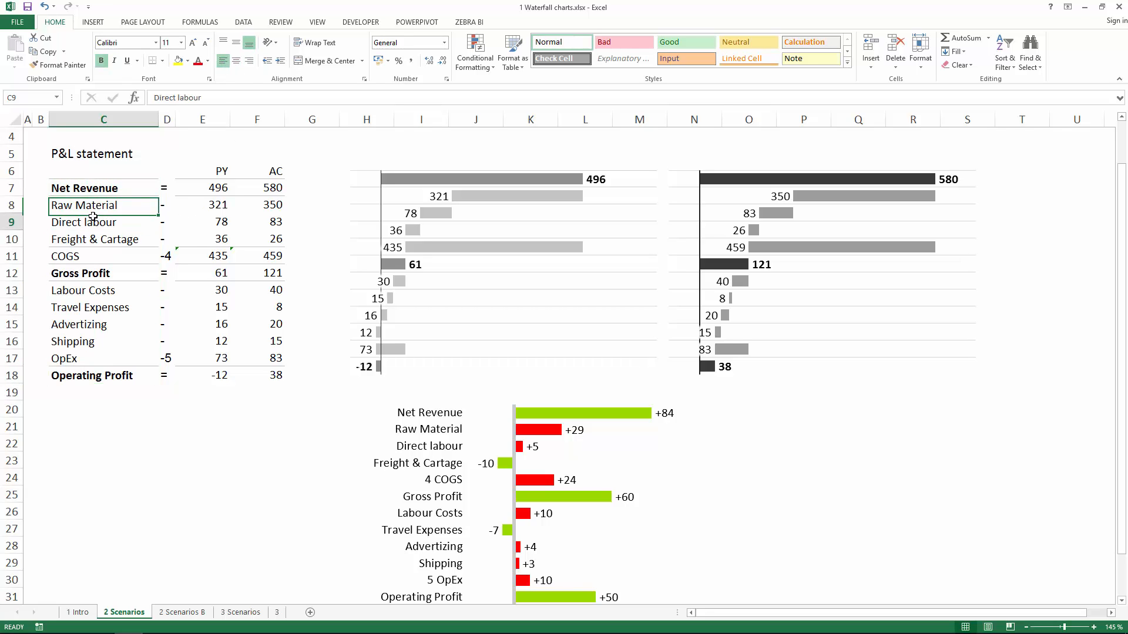
left_click_drag(71, 188, 251, 190)
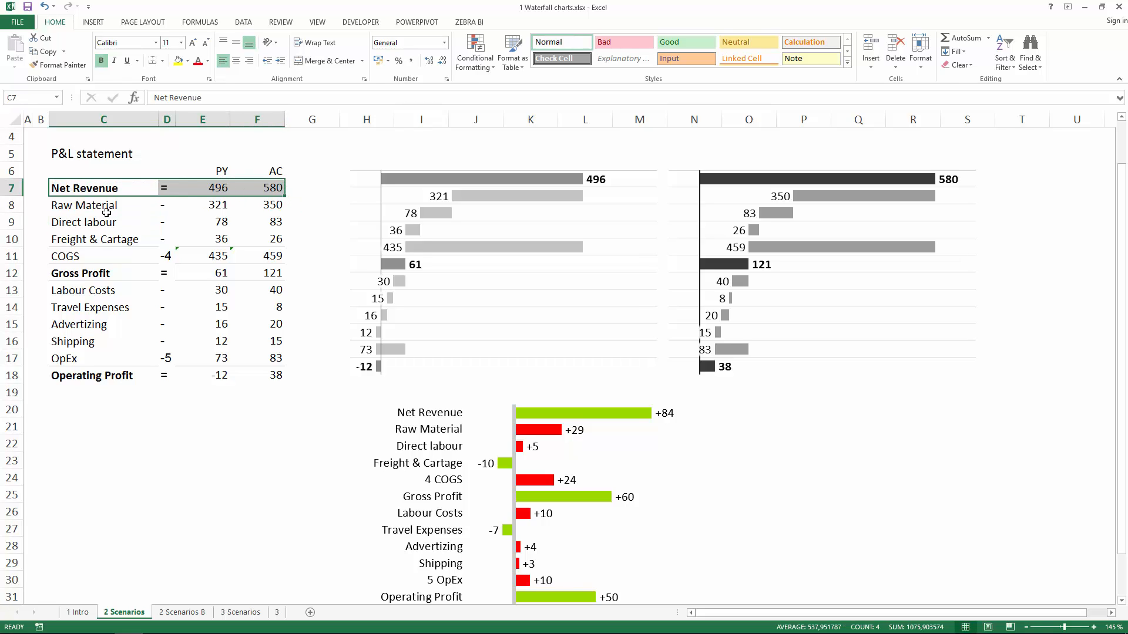
left_click(76, 208)
left_click(89, 239)
left_click_drag(63, 257, 156, 257)
left_click(77, 225)
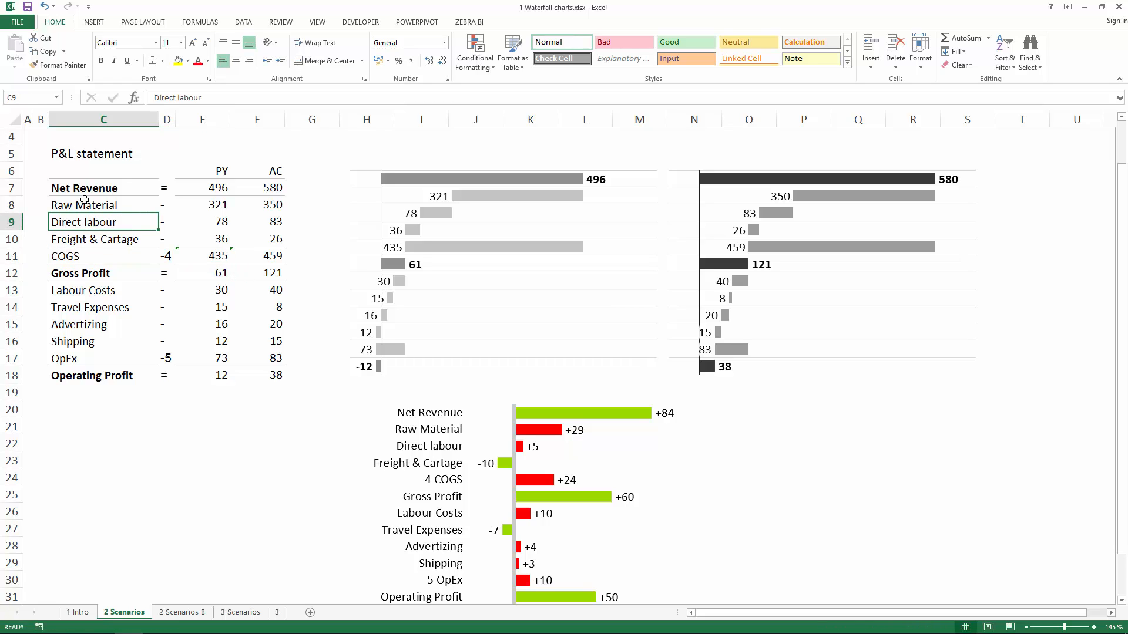
Delete the labelled variance bar chart below the waterfall charts.
left_click(454, 428)
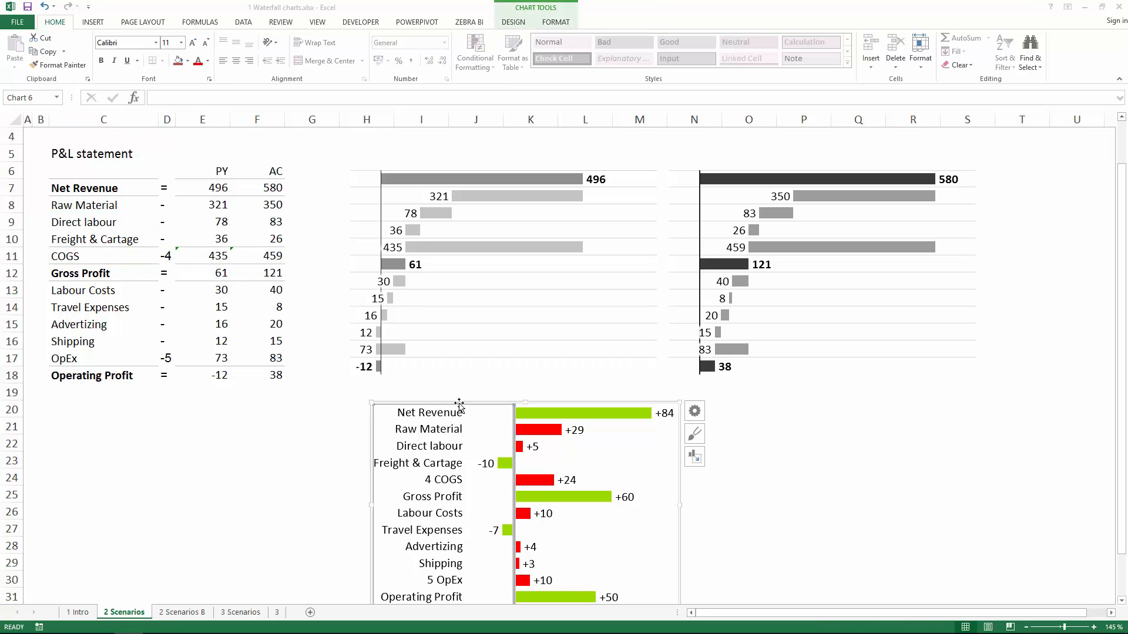
key("Delete")
left_click(198, 275)
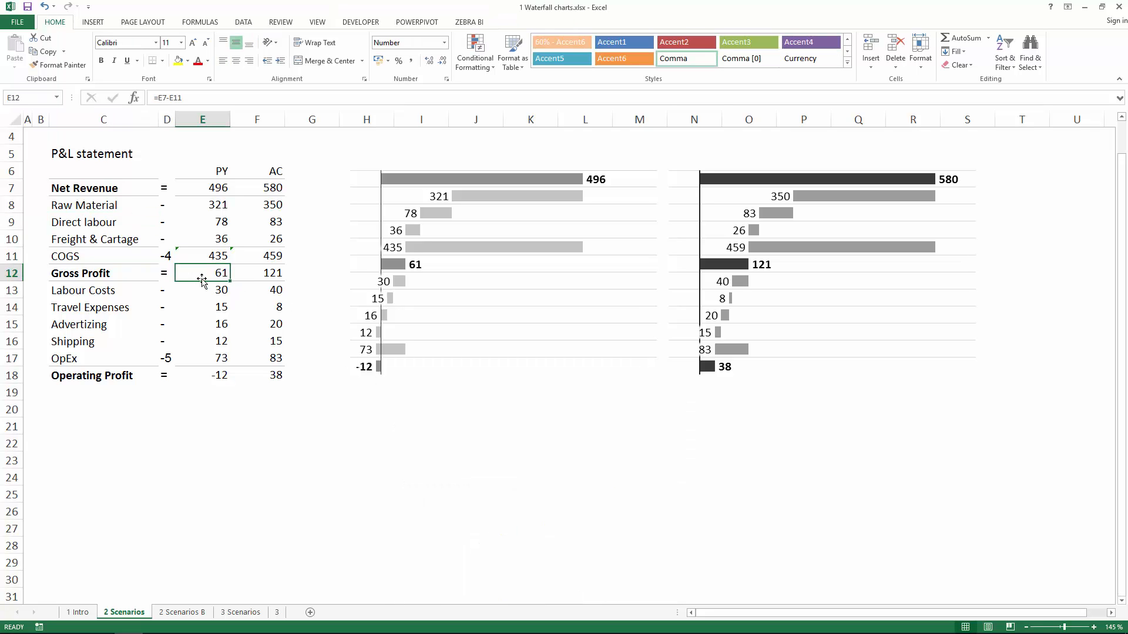
Move the grouped waterfall charts out of the way and widen columns G to I equally to make room for charts.
left_click(482, 237)
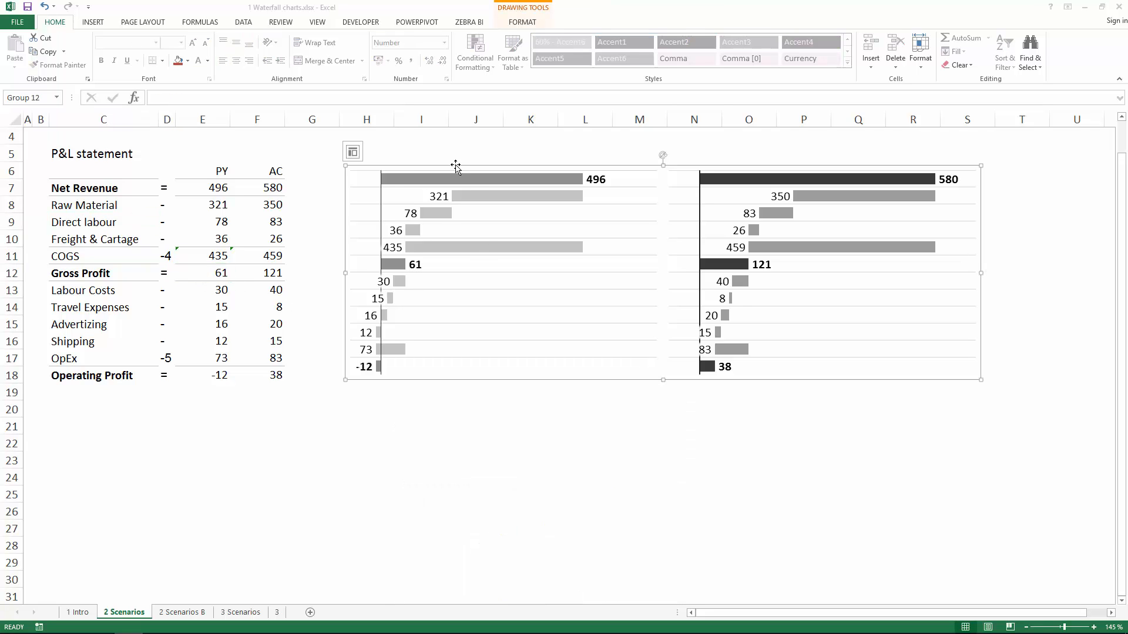
left_click_drag(456, 167, 451, 195)
left_click(477, 23)
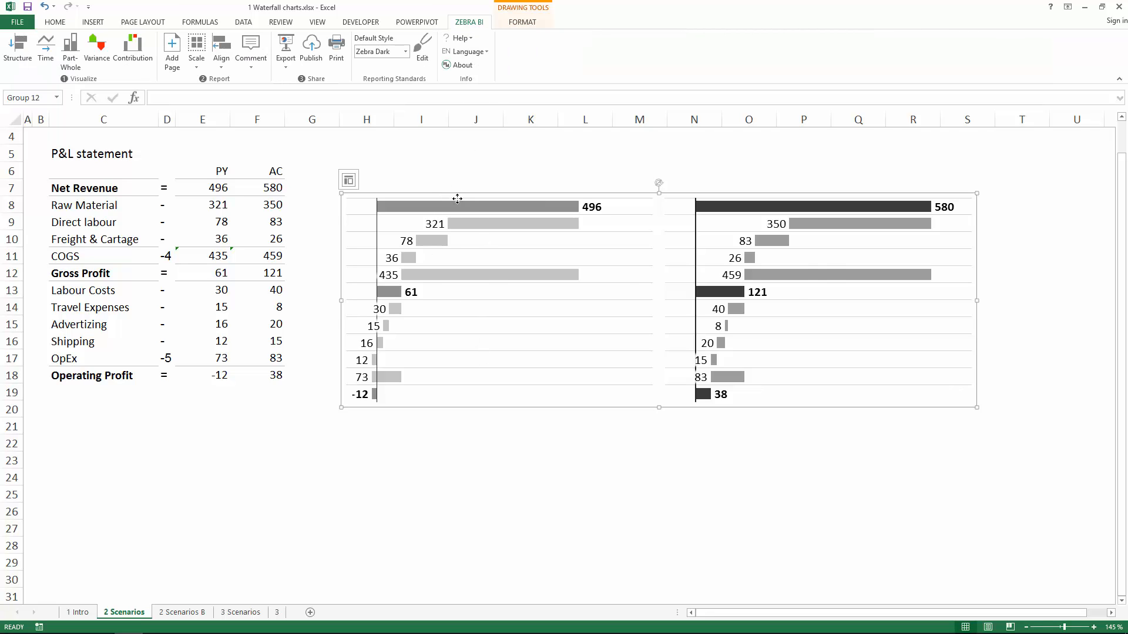
left_click_drag(457, 199, 615, 152)
left_click_drag(311, 119, 454, 113)
left_click(541, 194)
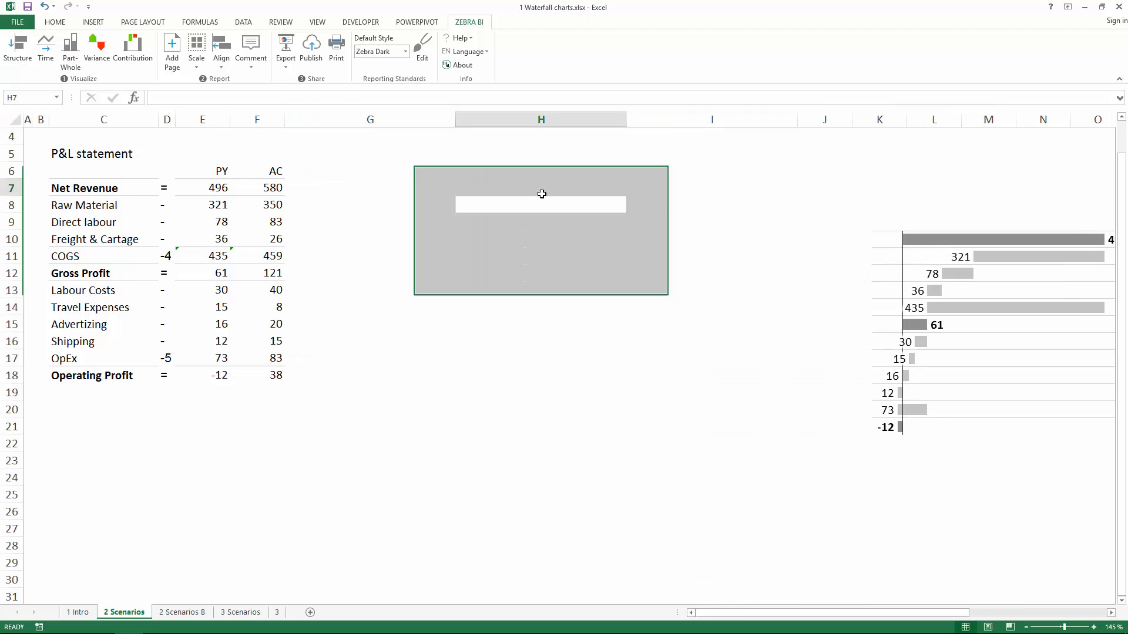
Bring the grouped waterfall charts back near the P&L table and ungroup them into separate PY and AC charts.
left_click(944, 229)
left_click_drag(946, 227, 470, 300)
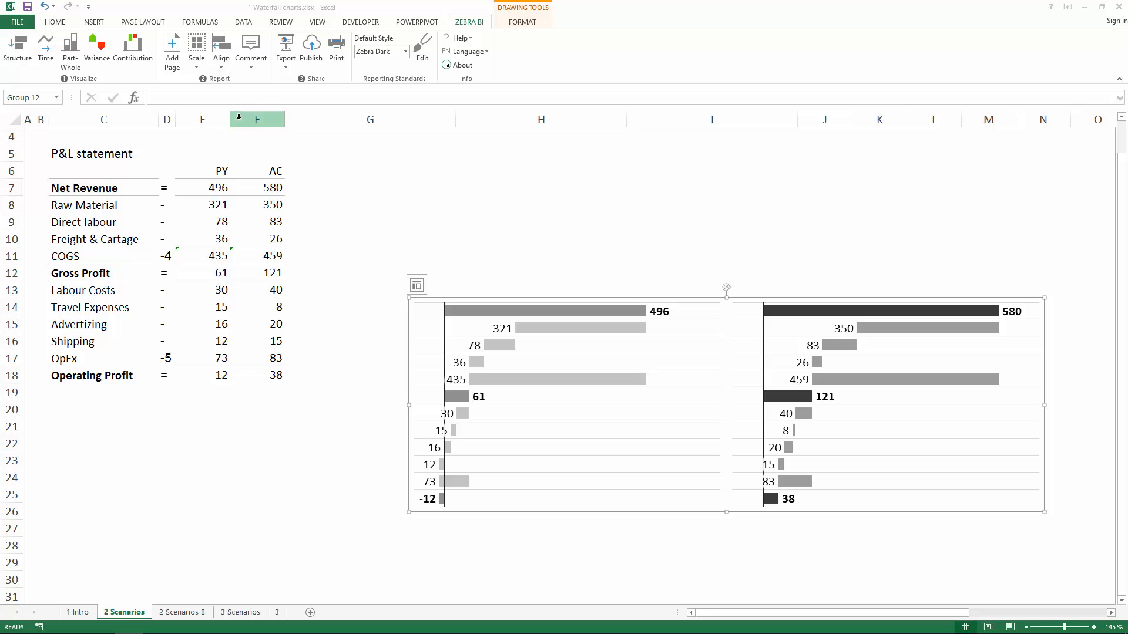
left_click(196, 69)
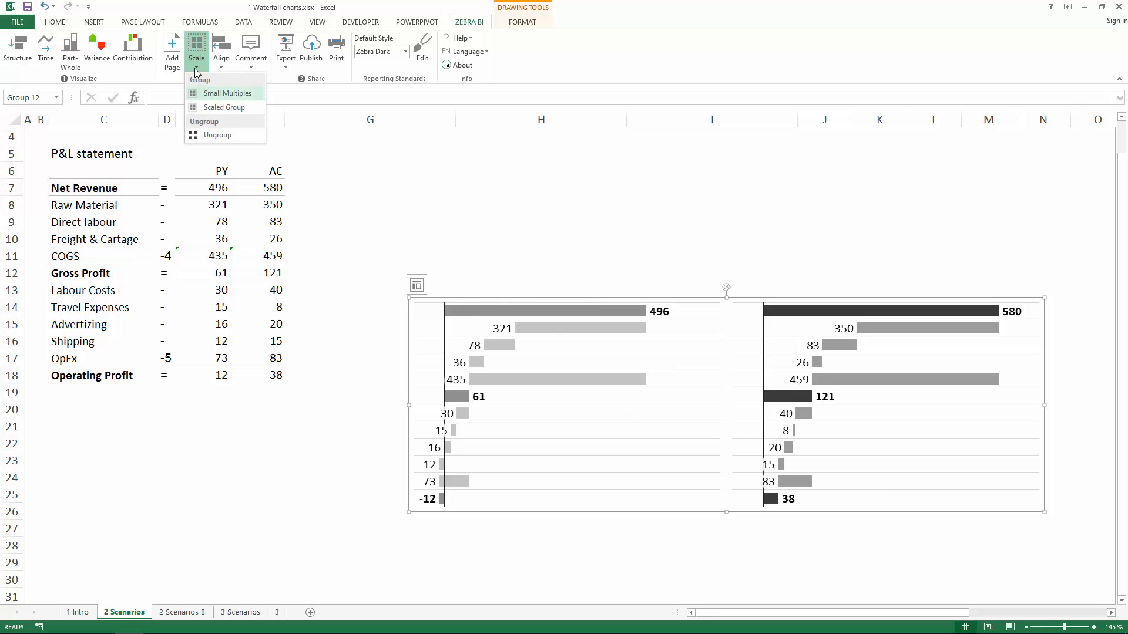
left_click(197, 68)
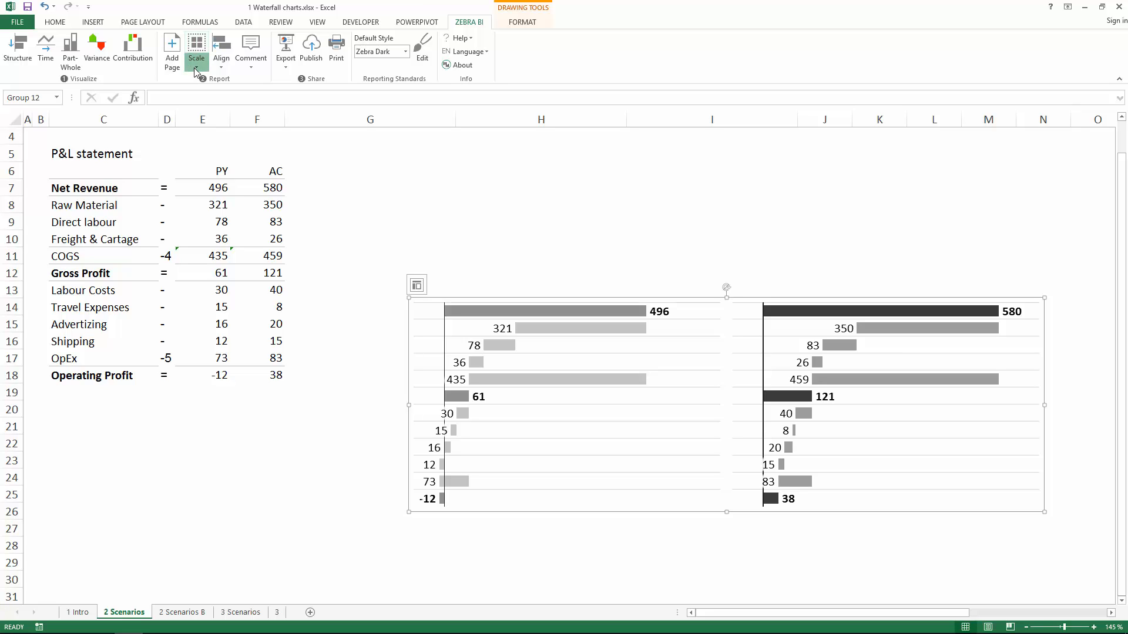
left_click(196, 69)
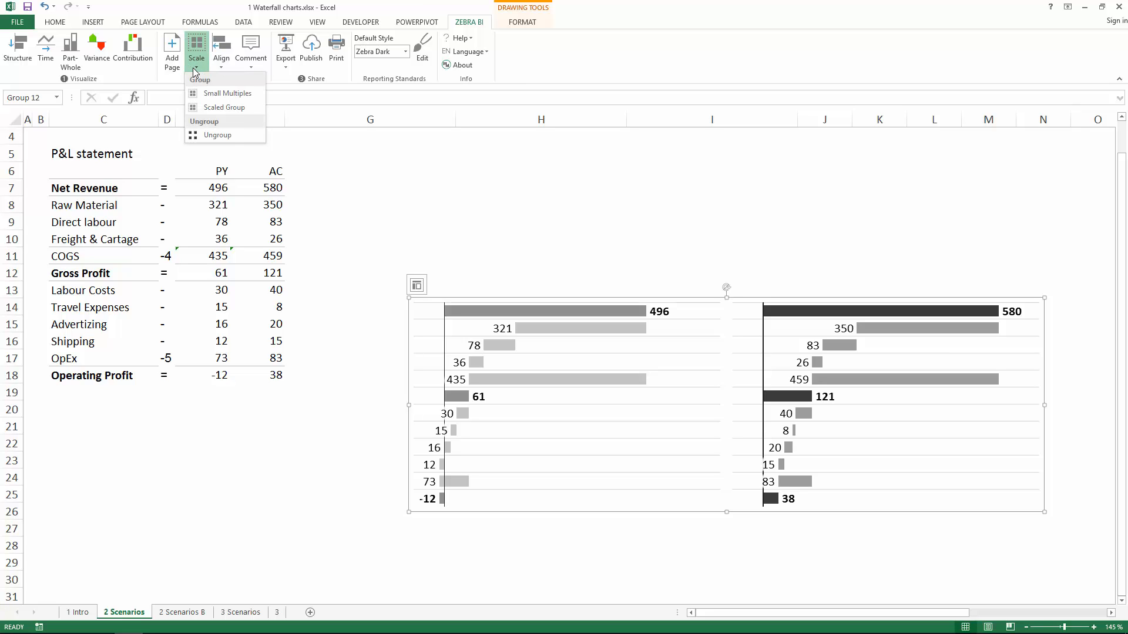
left_click(217, 135)
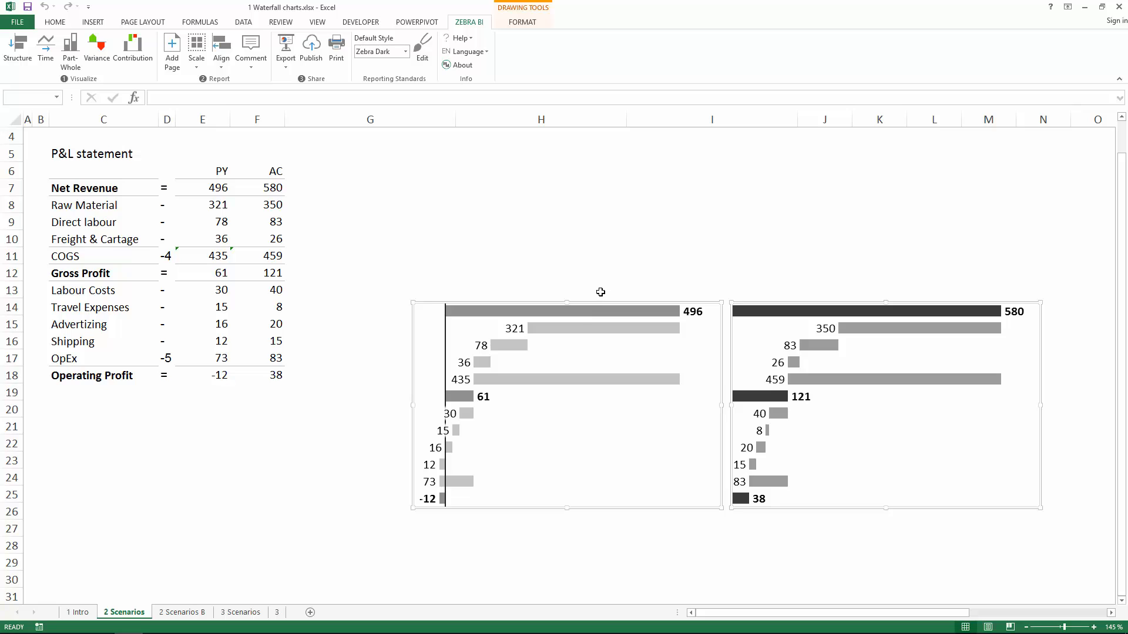
Fit the PY waterfall chart to range G7:G18 and the AC waterfall chart to H7:H18.
left_click(626, 323)
left_click(626, 323)
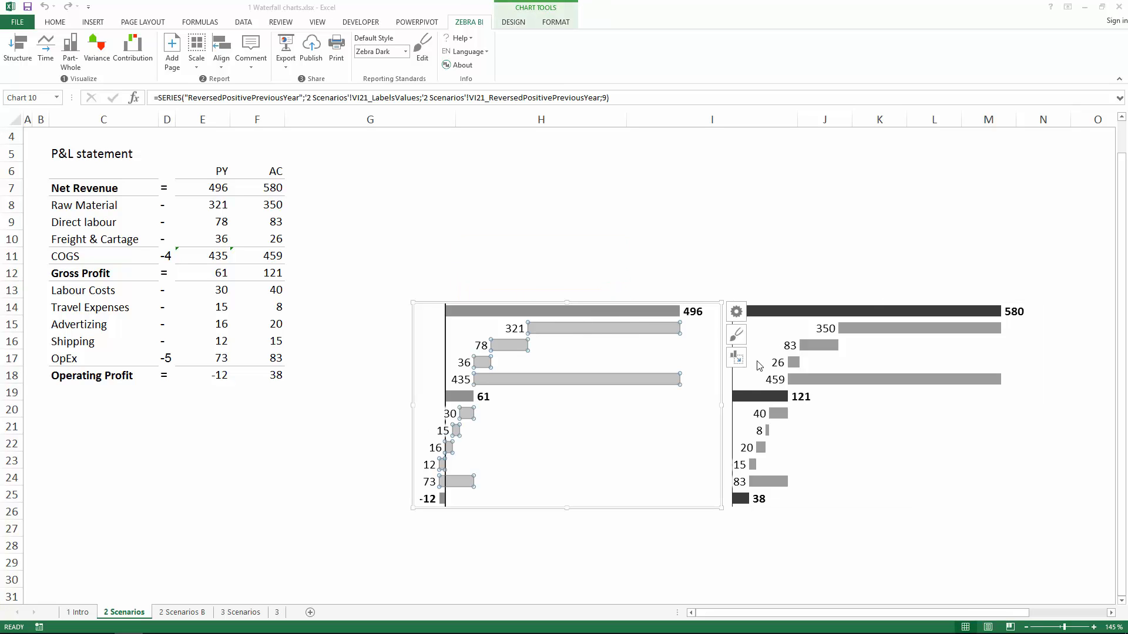
left_click_drag(304, 187, 319, 374)
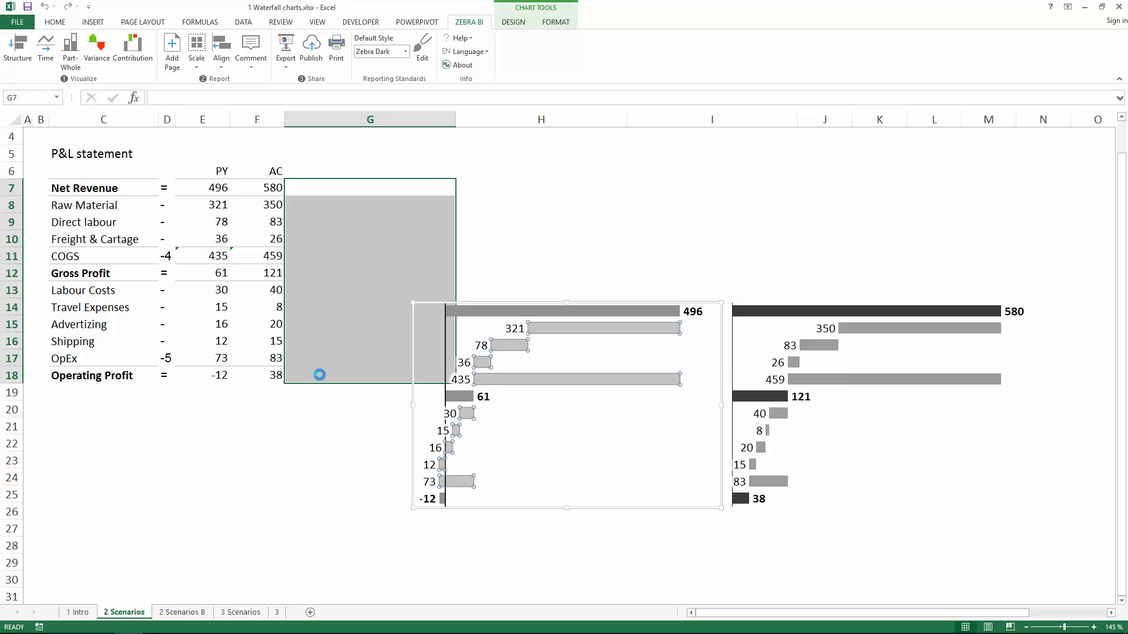
left_click(802, 397)
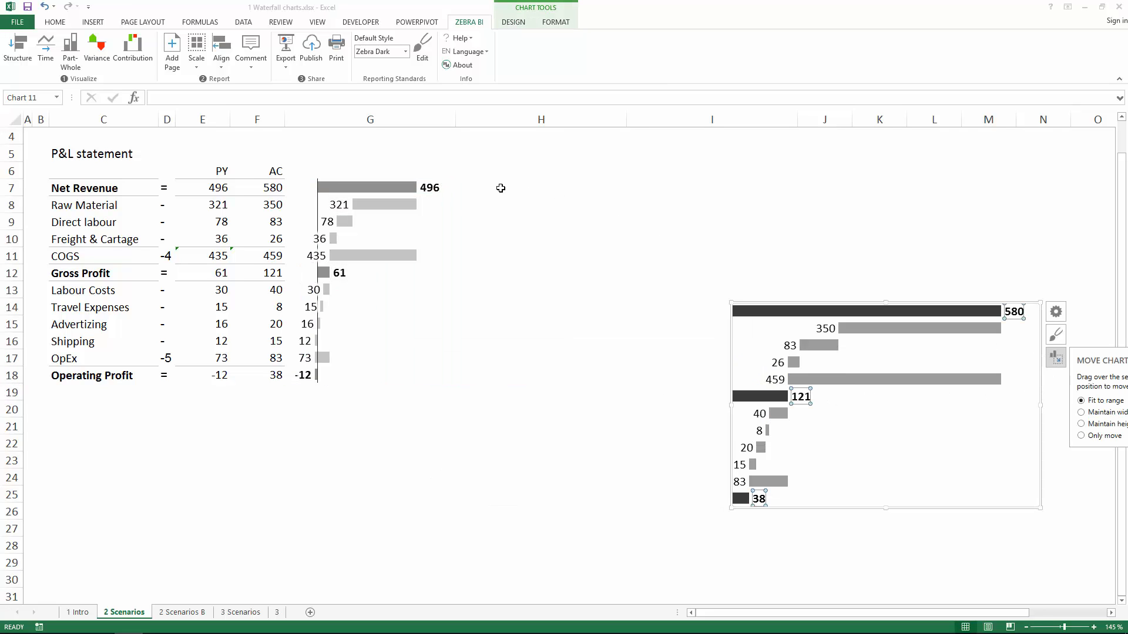
left_click_drag(500, 188, 499, 377)
left_click(202, 222)
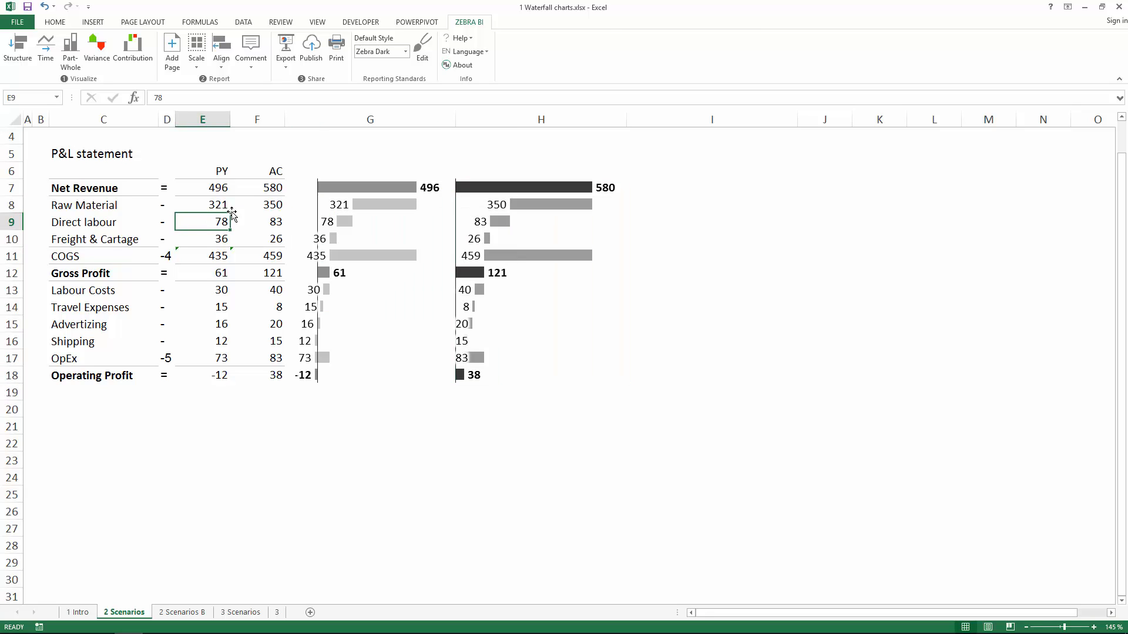
Enter the chart column headings PY in G6, AC in H6 and AC-PY in I6.
left_click(375, 169)
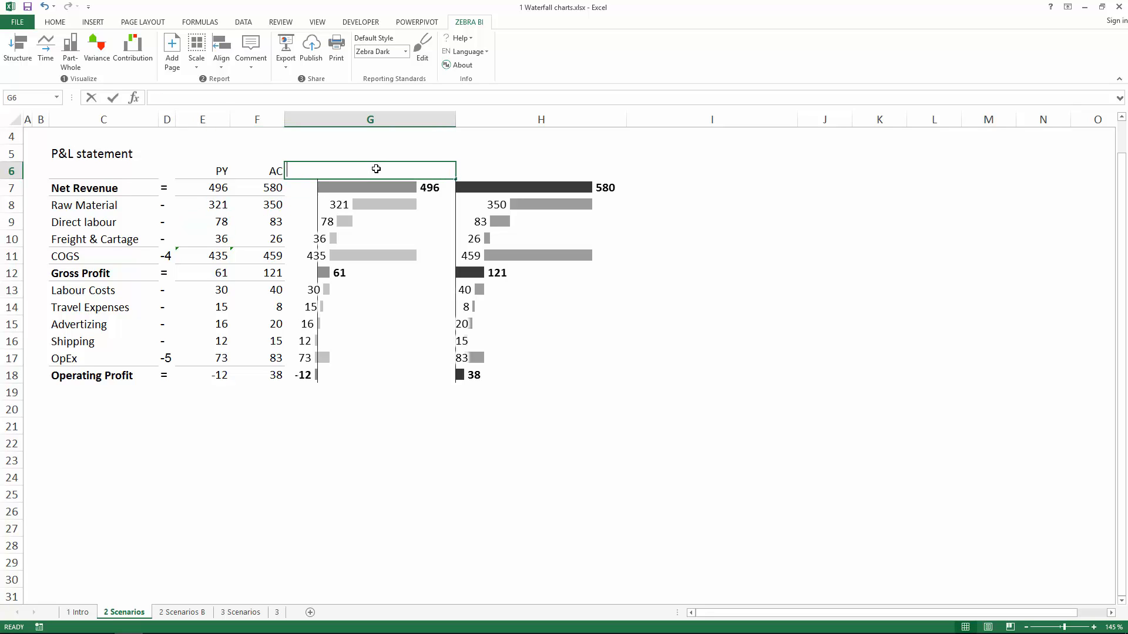
type("PY")
key("Tab")
type("AC")
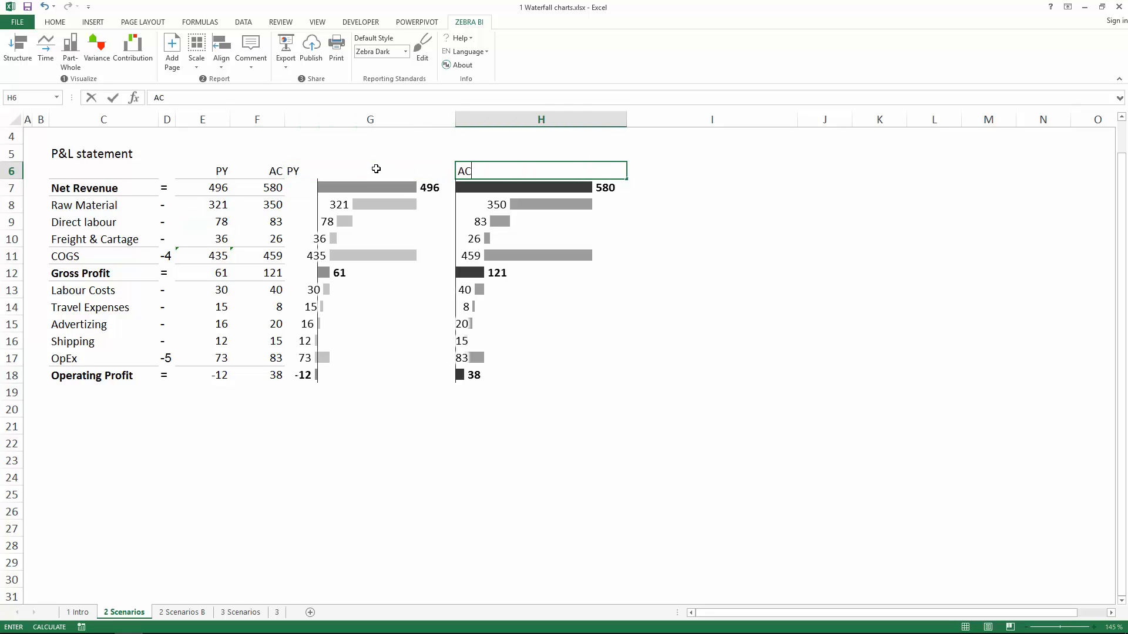
key("Tab")
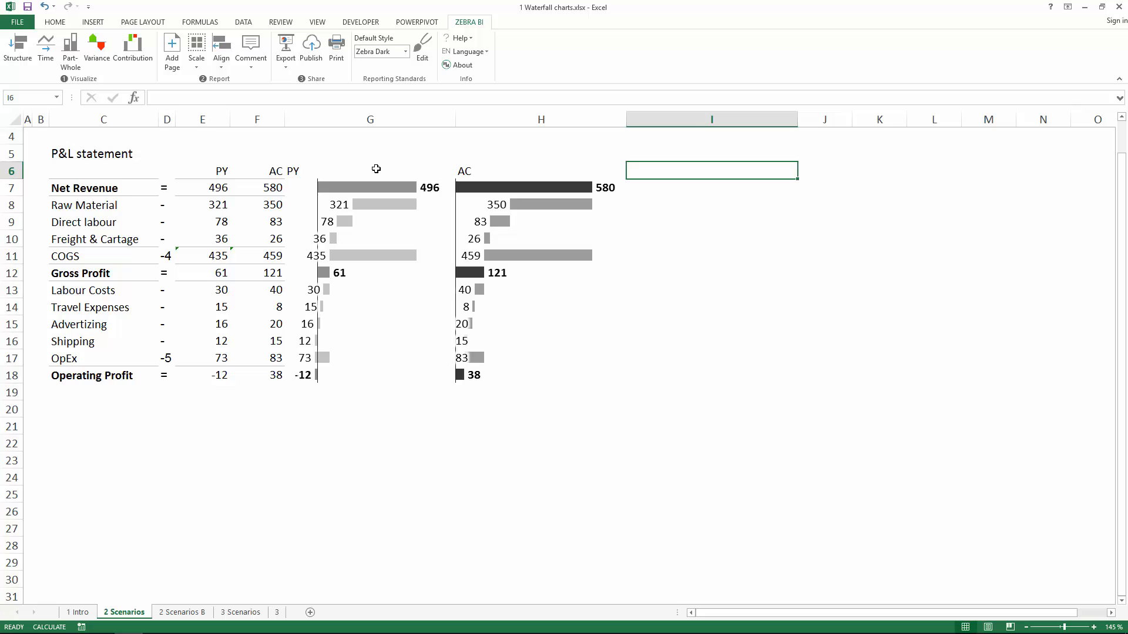
type("AC-AC")
key("BackSpace")
key("BackSpace")
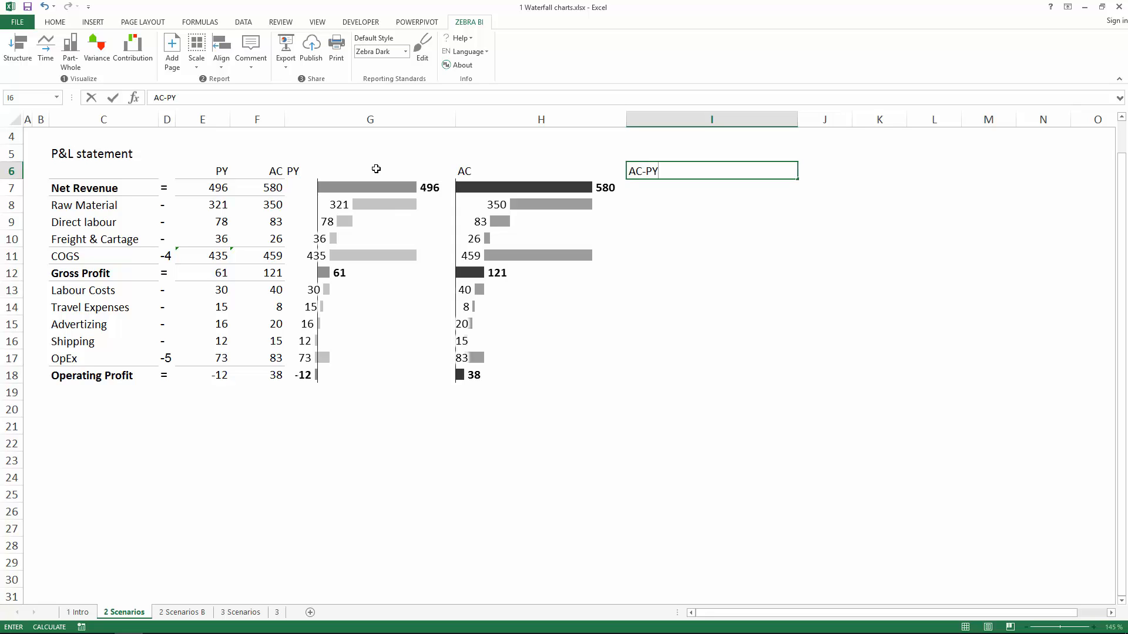
key("Return")
key("Up")
Insert a horizontal Variance bar chart without row labels from D6:F18.
left_click_drag(277, 172, 166, 377)
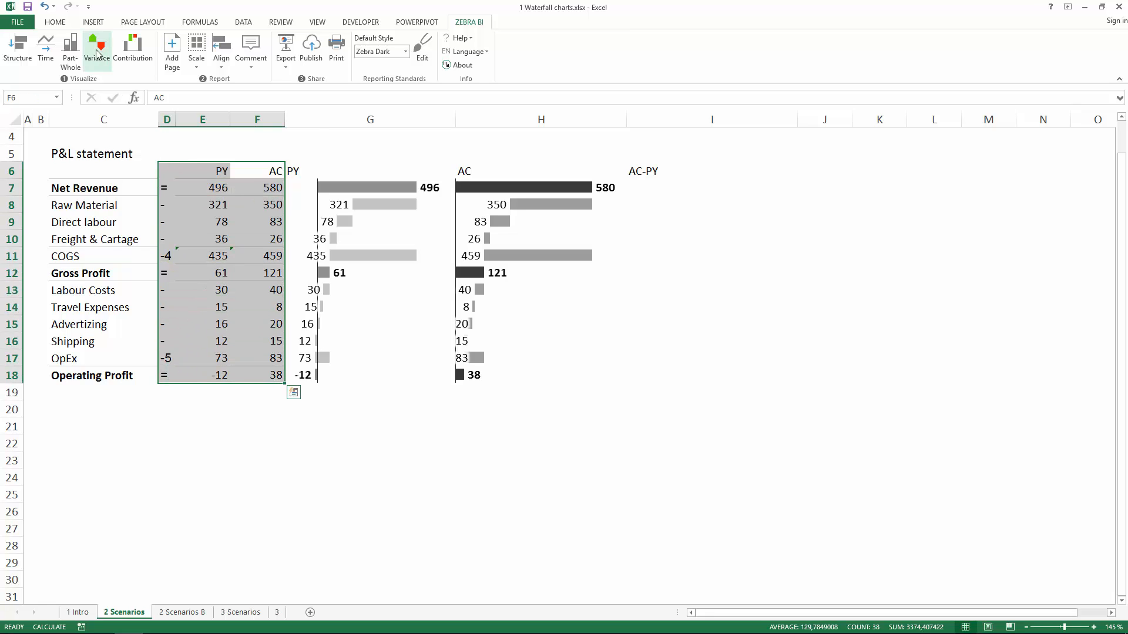
left_click(97, 47)
left_click(108, 102)
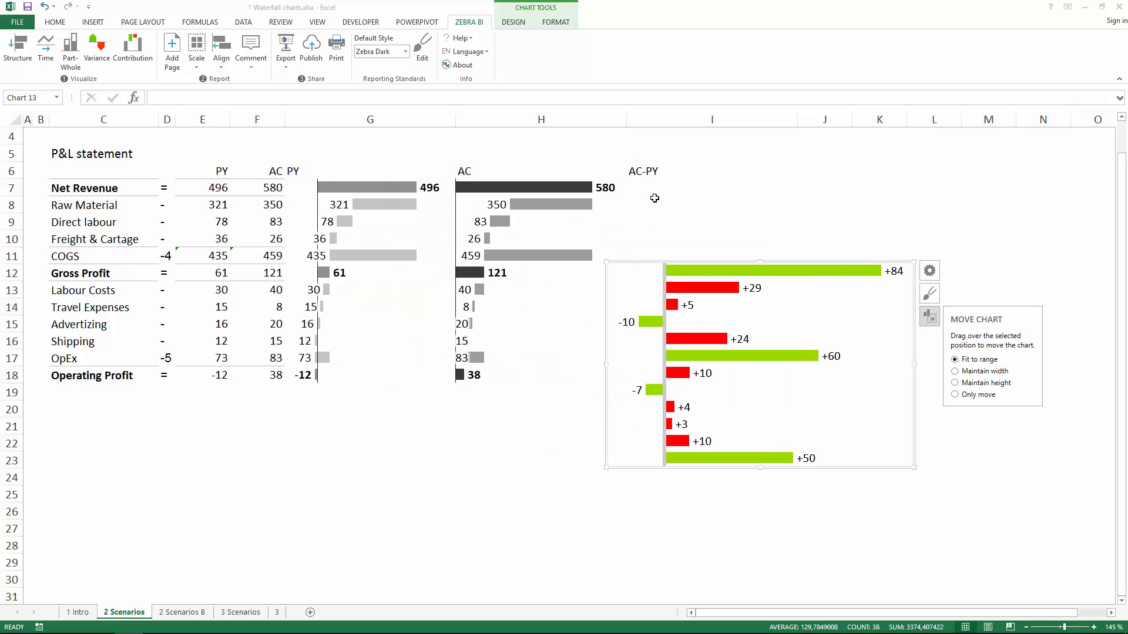
Fit the variance chart to range I7:I18 so its bars line up with the table rows.
left_click_drag(655, 197, 649, 379)
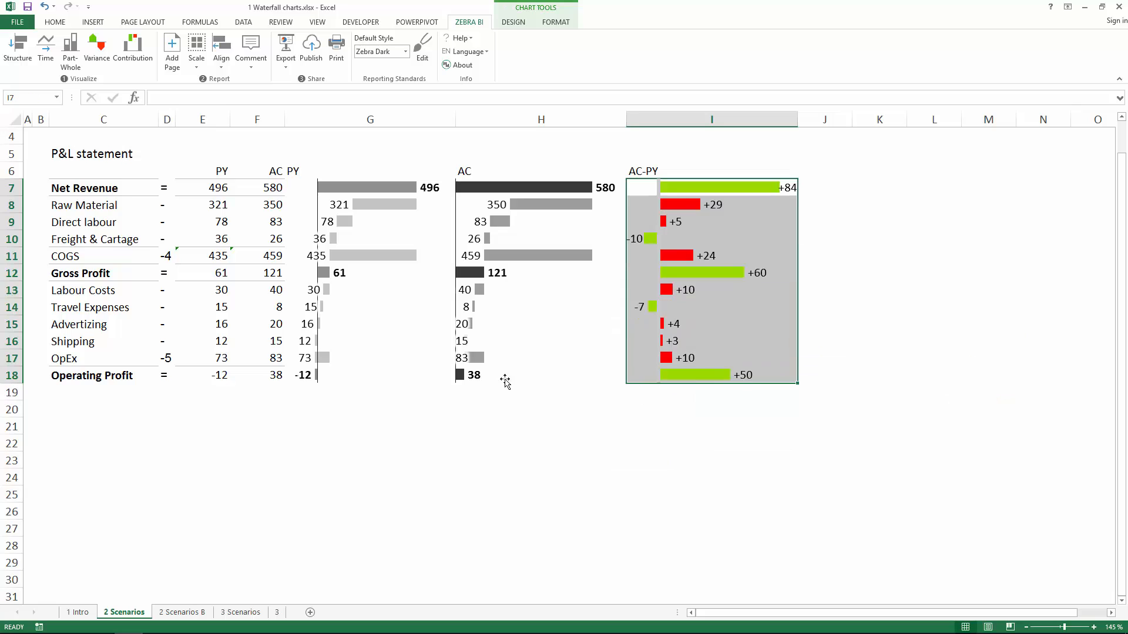
left_click(487, 446)
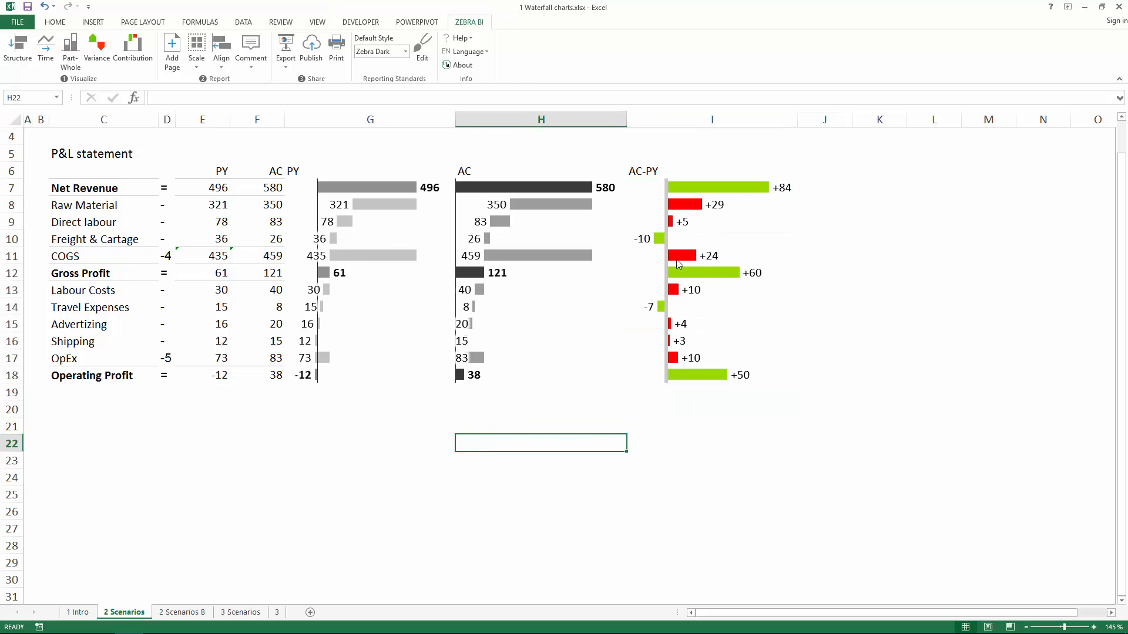
Apply one common scale to the PY waterfall, AC waterfall and variance charts.
mouse_move(679, 264)
left_click(704, 208)
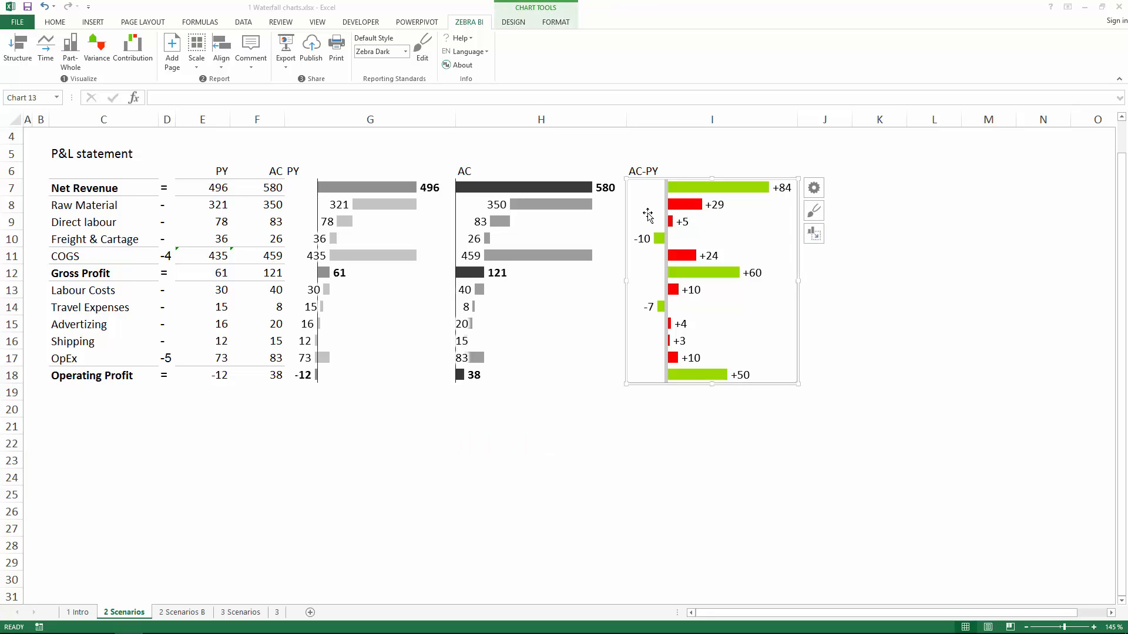
left_click(558, 222, "ctrl")
left_click(386, 192, "ctrl")
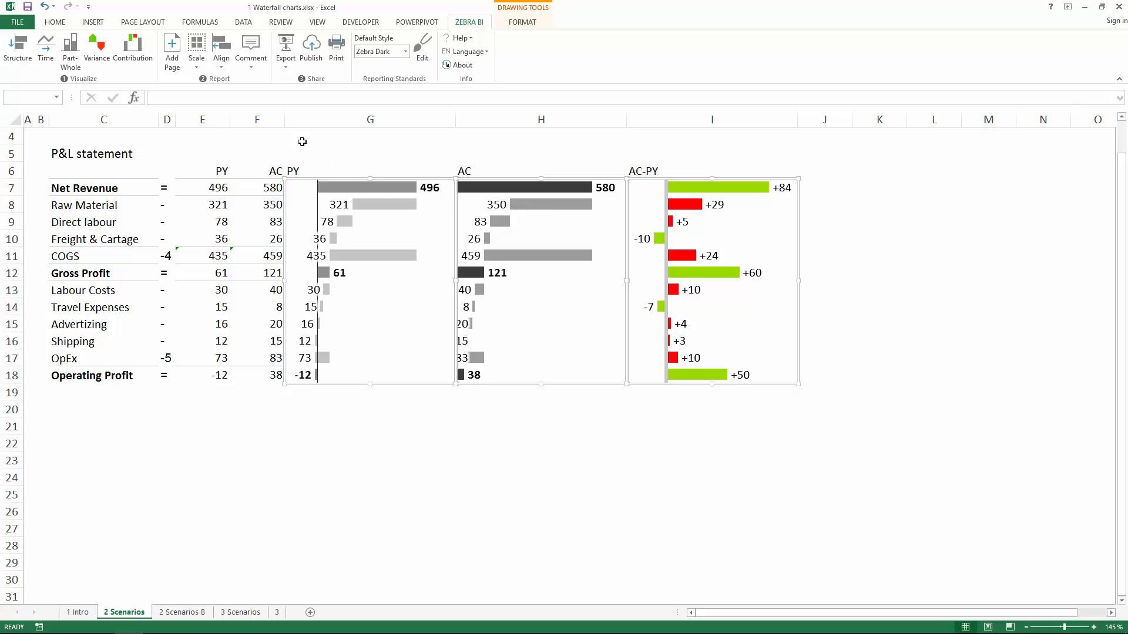
left_click(196, 47)
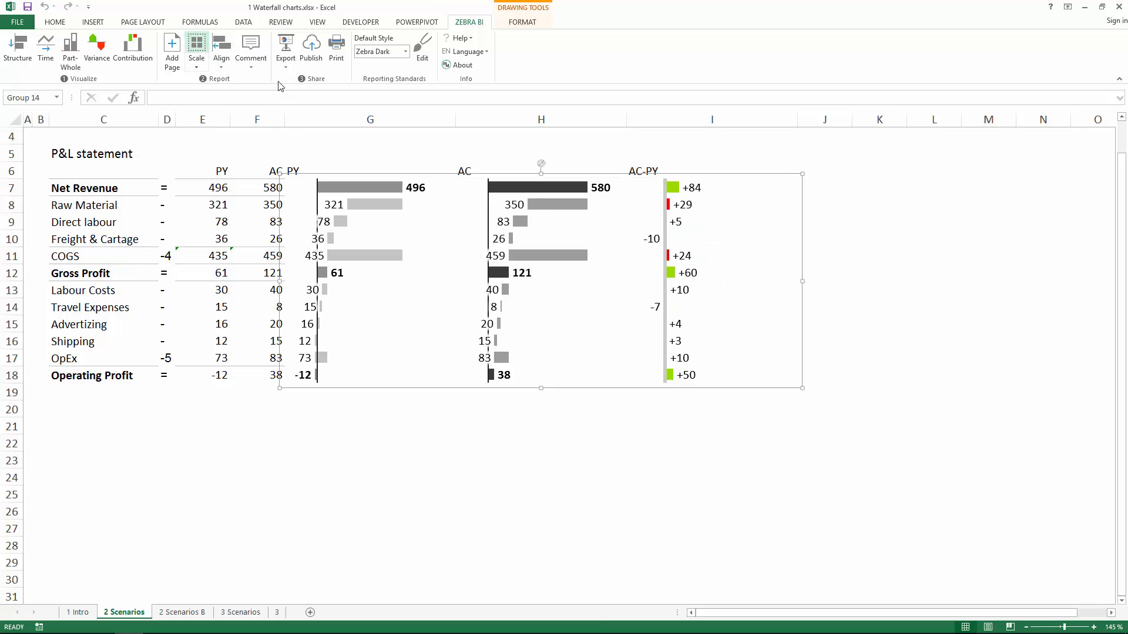
left_click(429, 148)
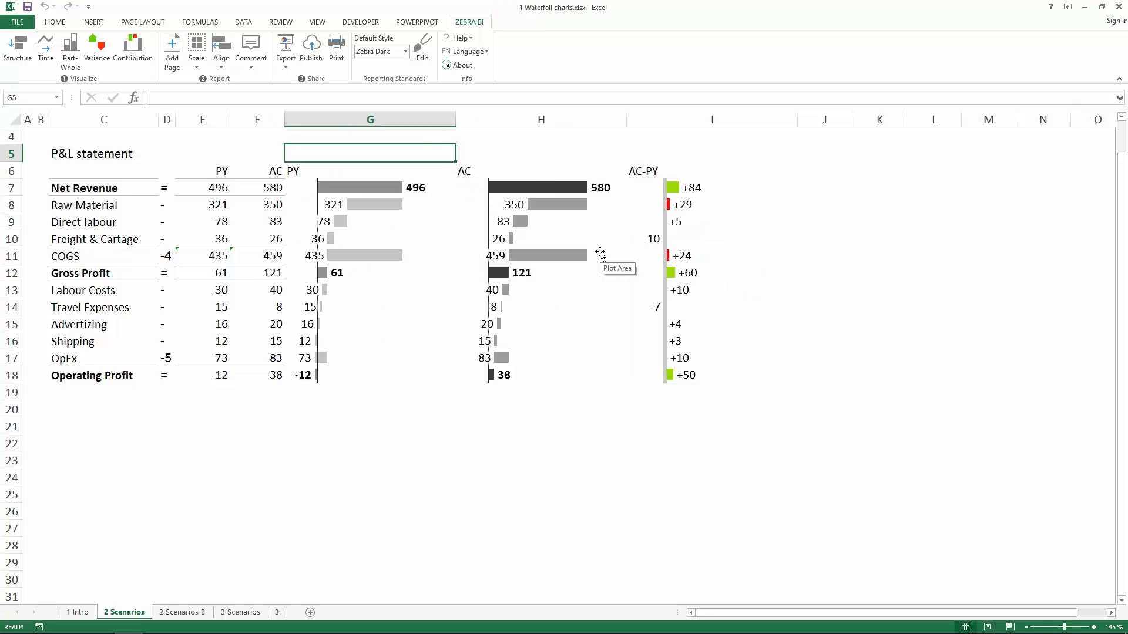
Center the PY and AC chart headings in G6:H6.
left_click(389, 170)
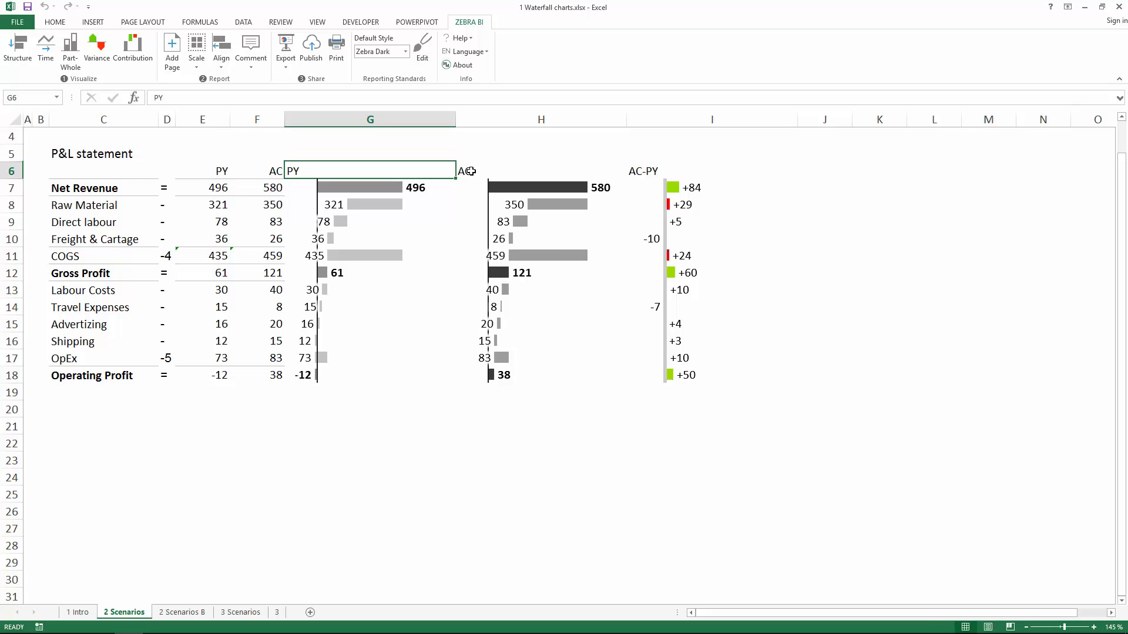
key("shift+Right")
left_click(55, 22)
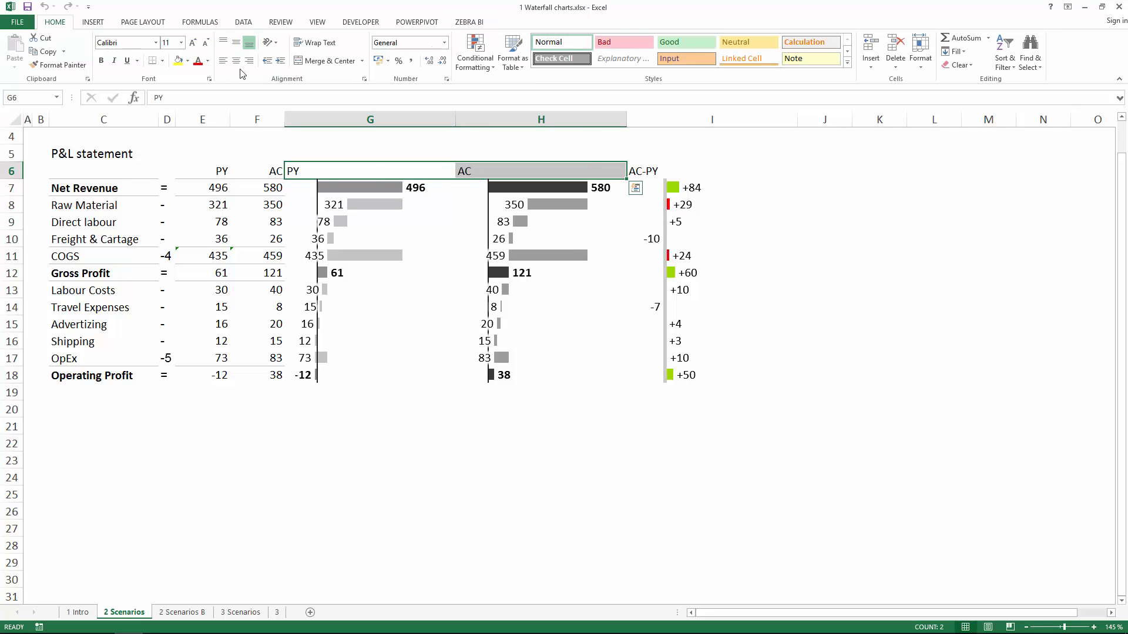
left_click(236, 61)
left_click(681, 168)
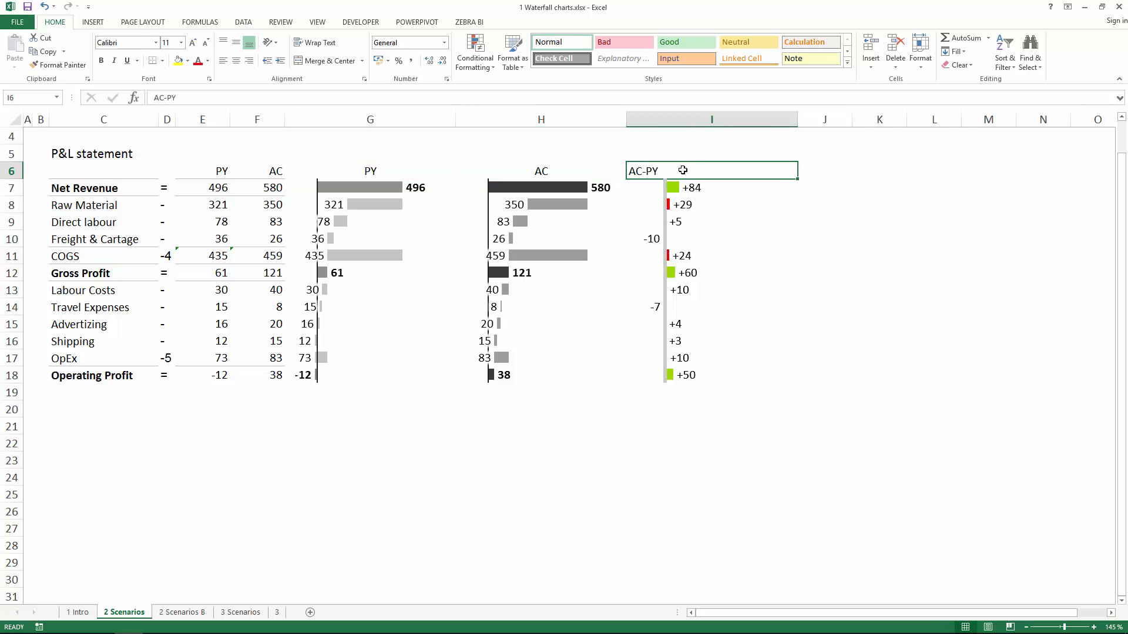
Copy the table formatting of E6:F18 onto the chart area G6:I18.
left_click(239, 190)
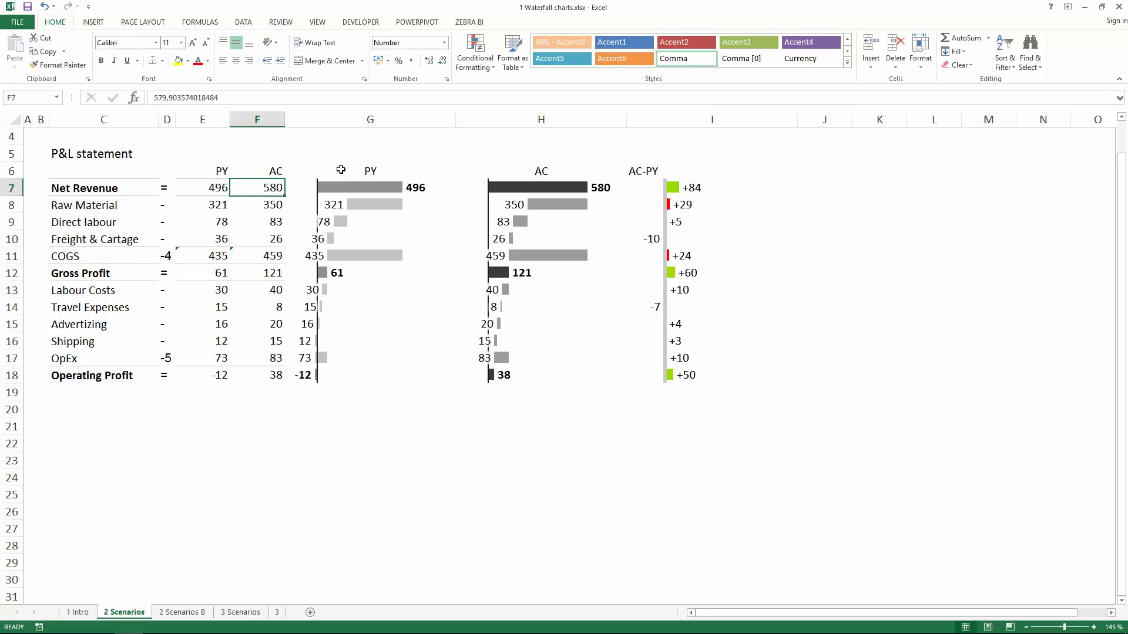
left_click_drag(201, 169, 247, 374)
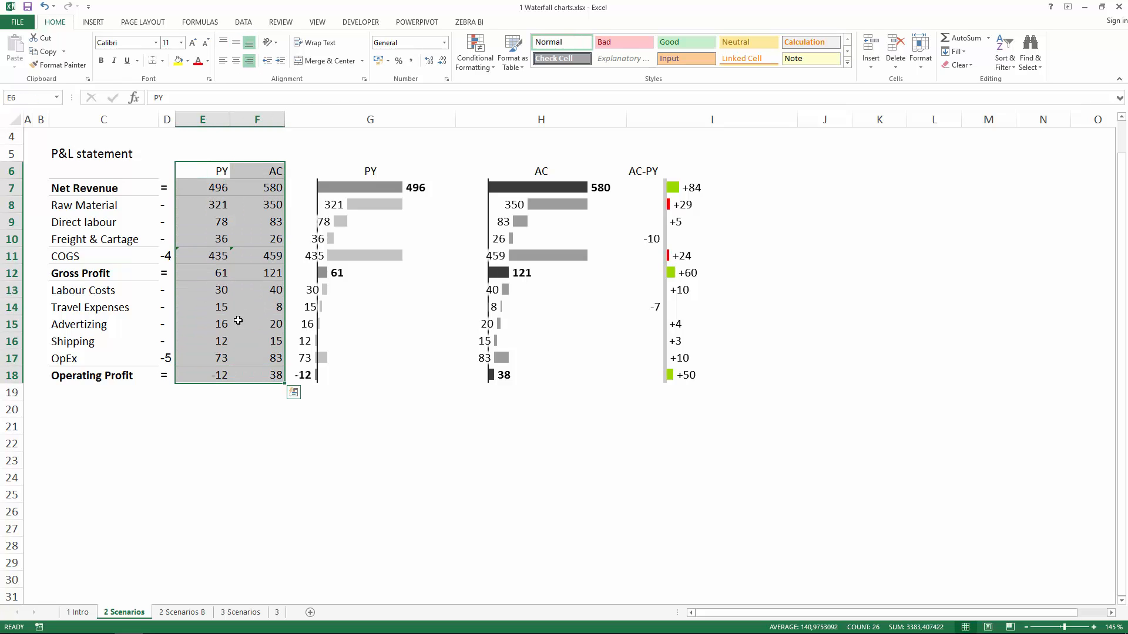
left_click(54, 66)
mouse_move(317, 167)
left_mouse_down()
mouse_move(579, 222)
mouse_move(686, 350)
mouse_move(683, 377)
left_mouse_up()
left_click(536, 426)
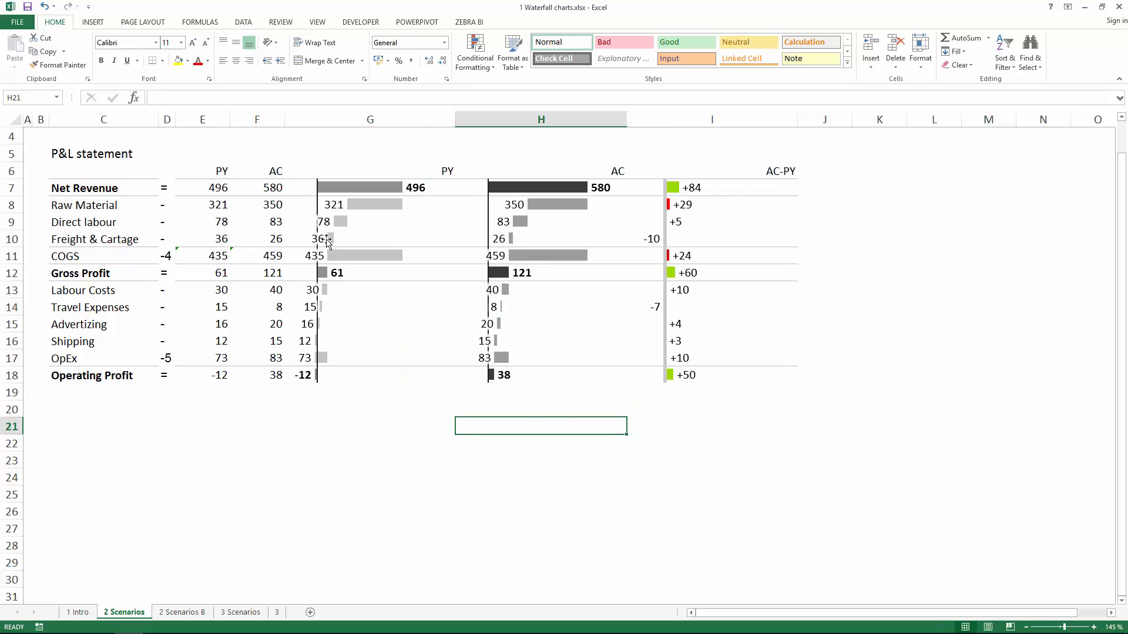
left_click(398, 235)
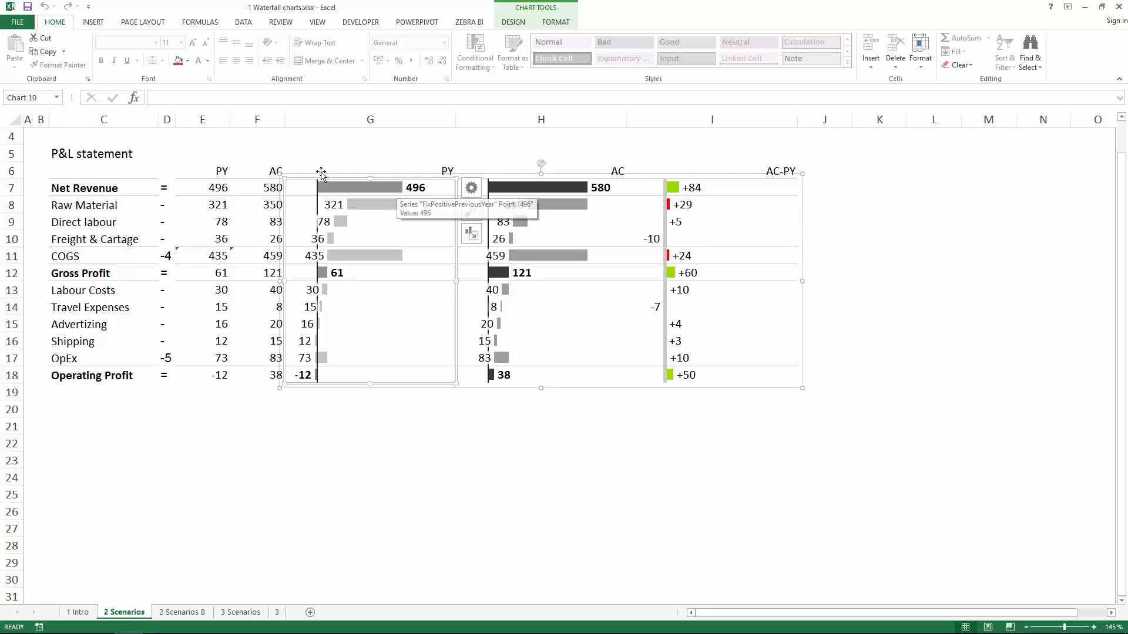
left_click(259, 183)
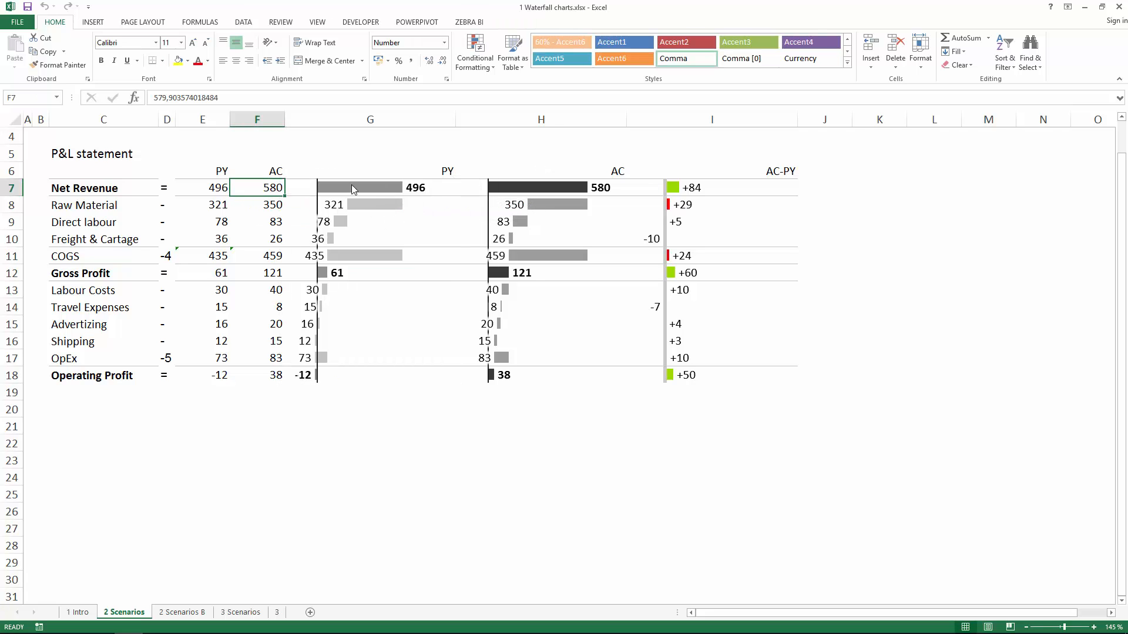
left_click(320, 187)
left_click(280, 189)
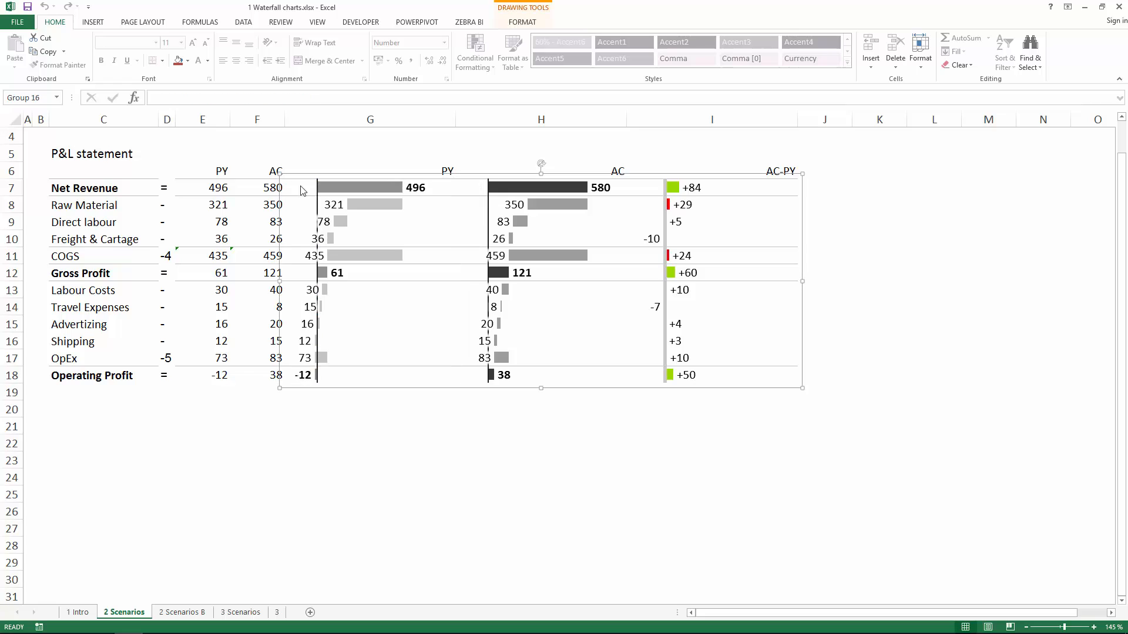
left_click(269, 189)
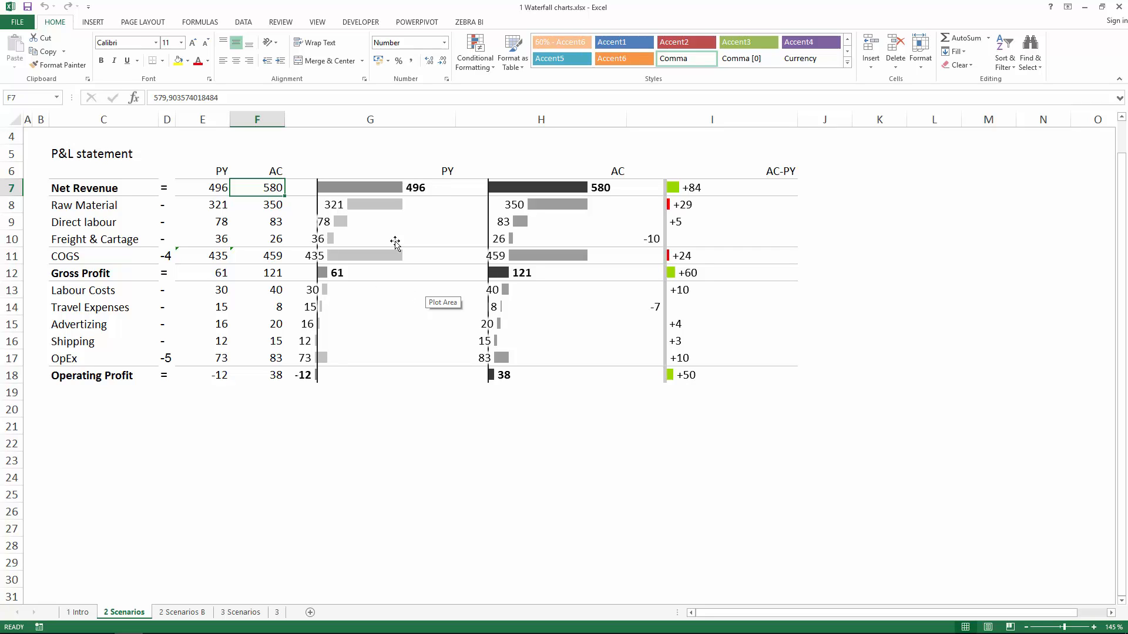
Center the headings PY in G6 and AC in H6 above their waterfall charts.
left_click(390, 167)
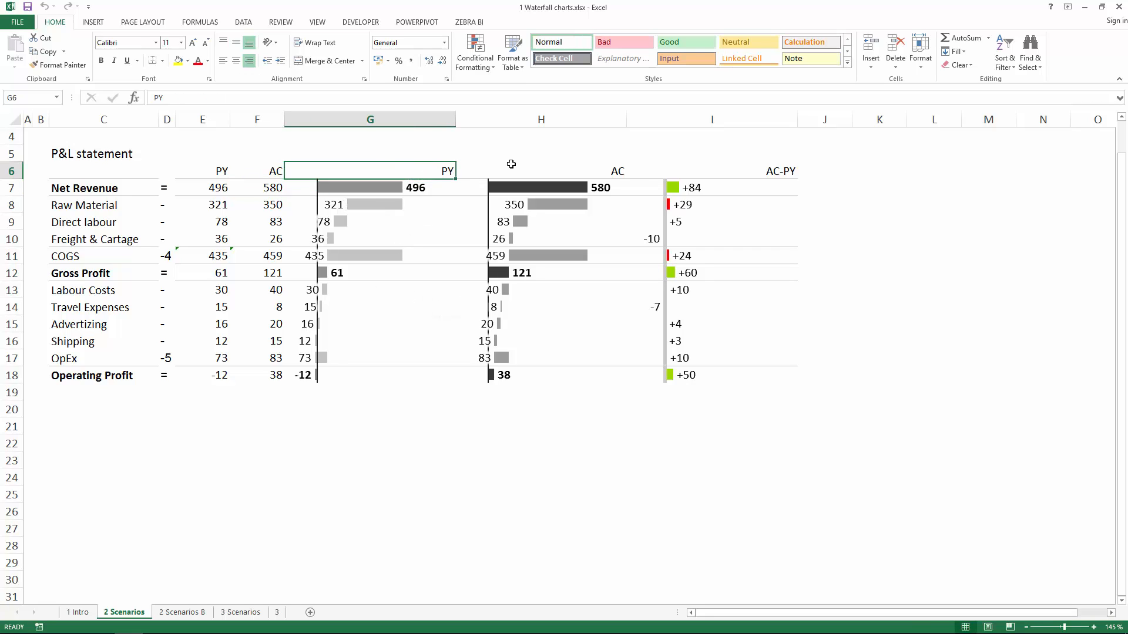
left_click_drag(510, 165, 474, 169)
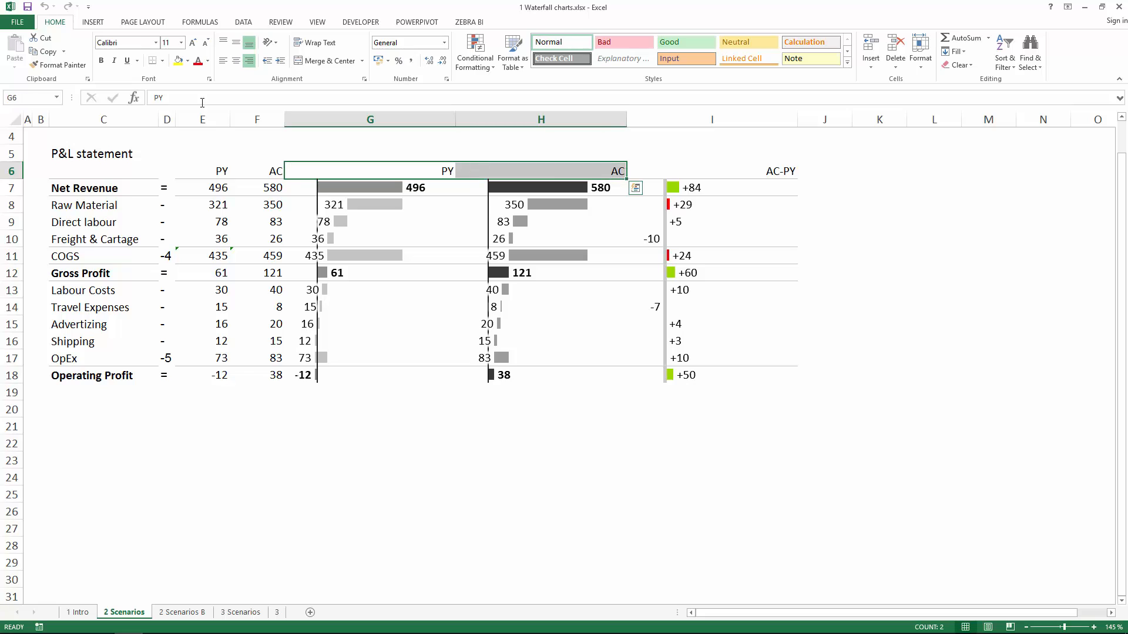
left_click(235, 60)
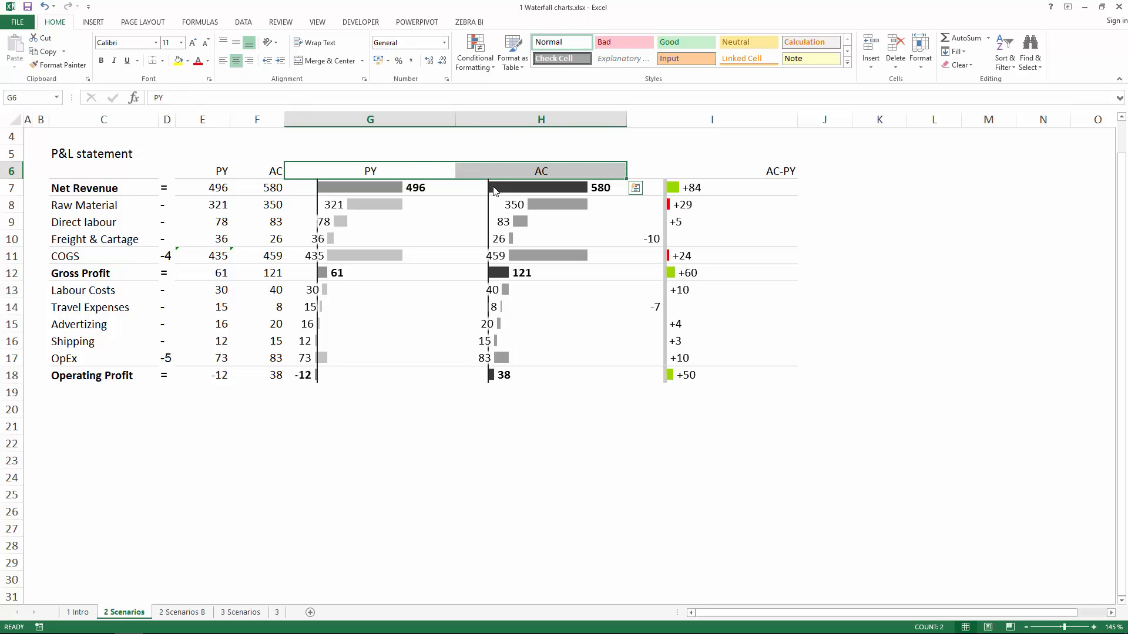
Replace the variance chart heading in I6 with ΔPY, using Zebra BI's delta comment symbol.
left_click(742, 169)
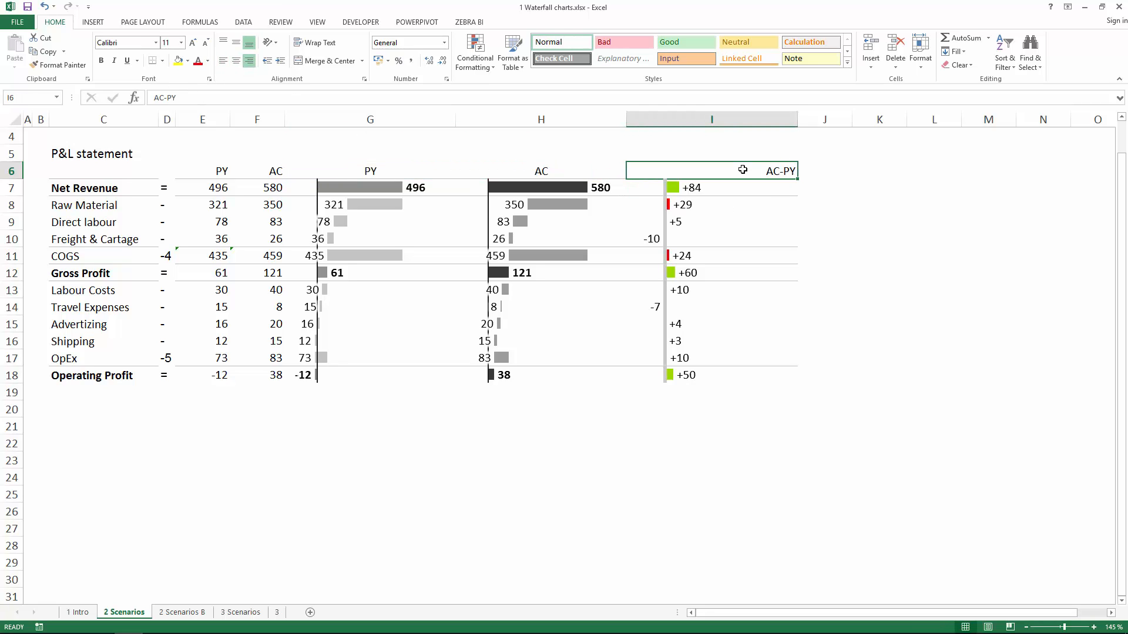
key("Delete")
left_click(470, 22)
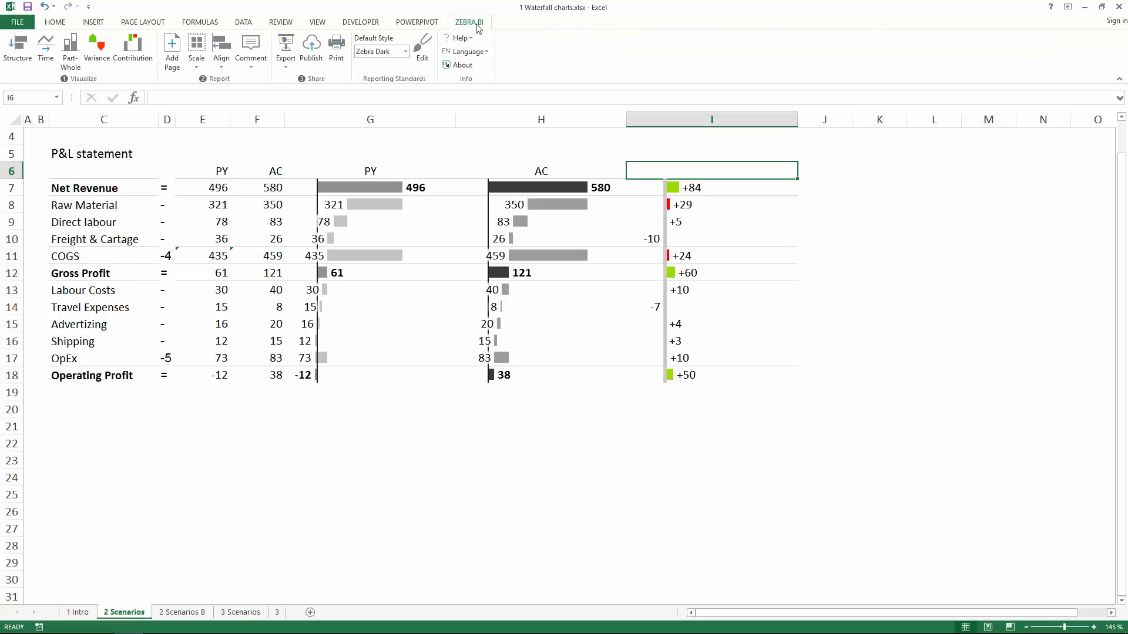
left_click(250, 69)
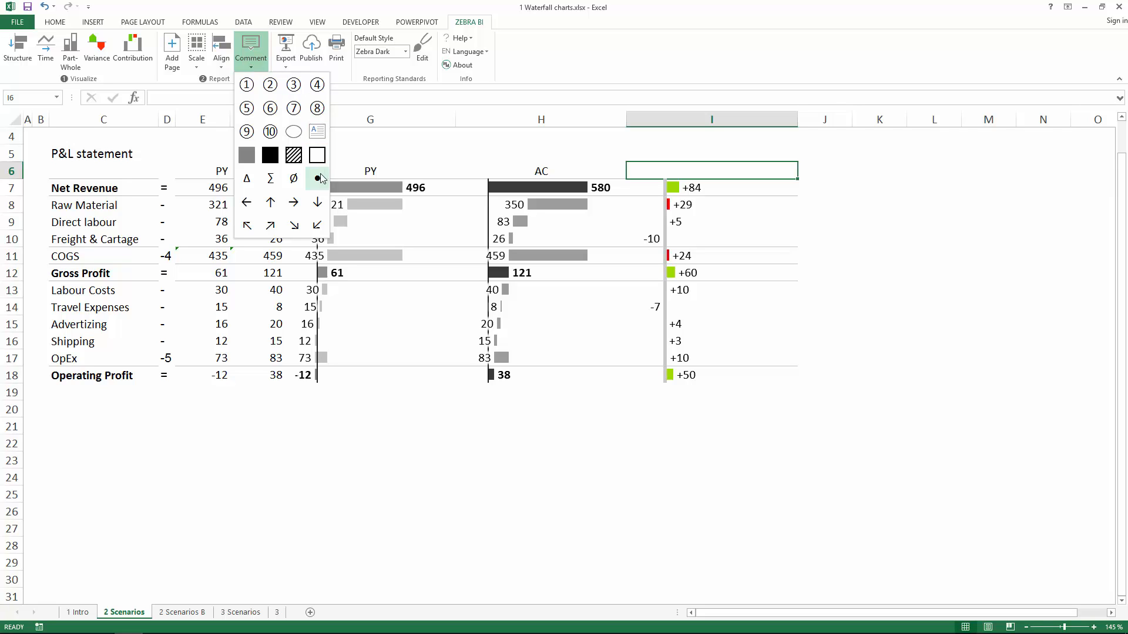
left_click(247, 179)
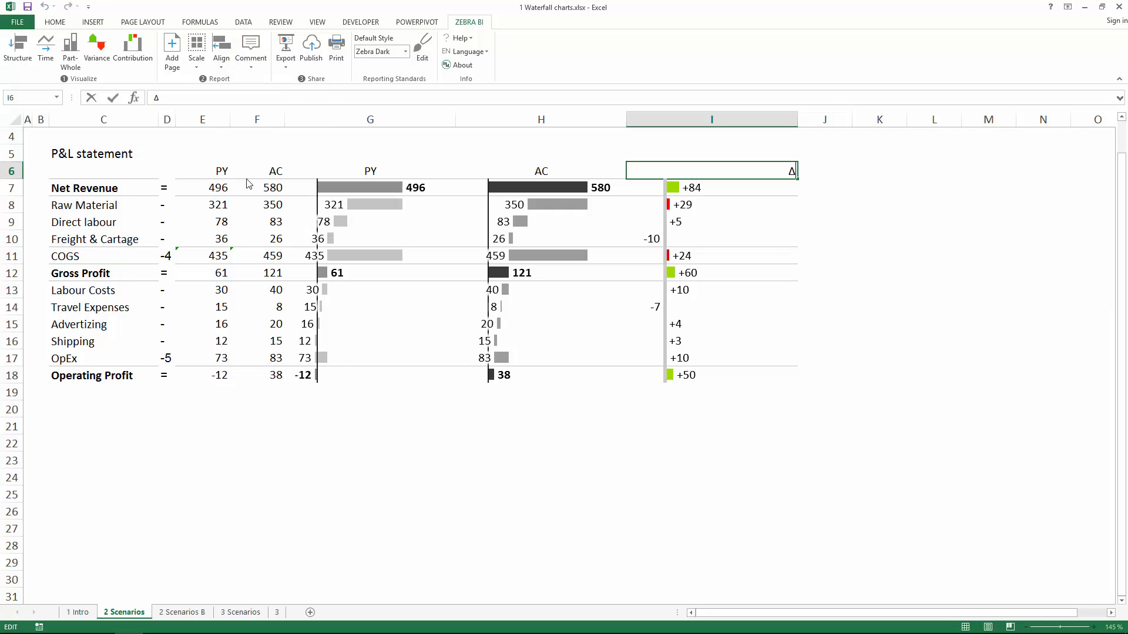
type("PY")
key("Return")
key("Up")
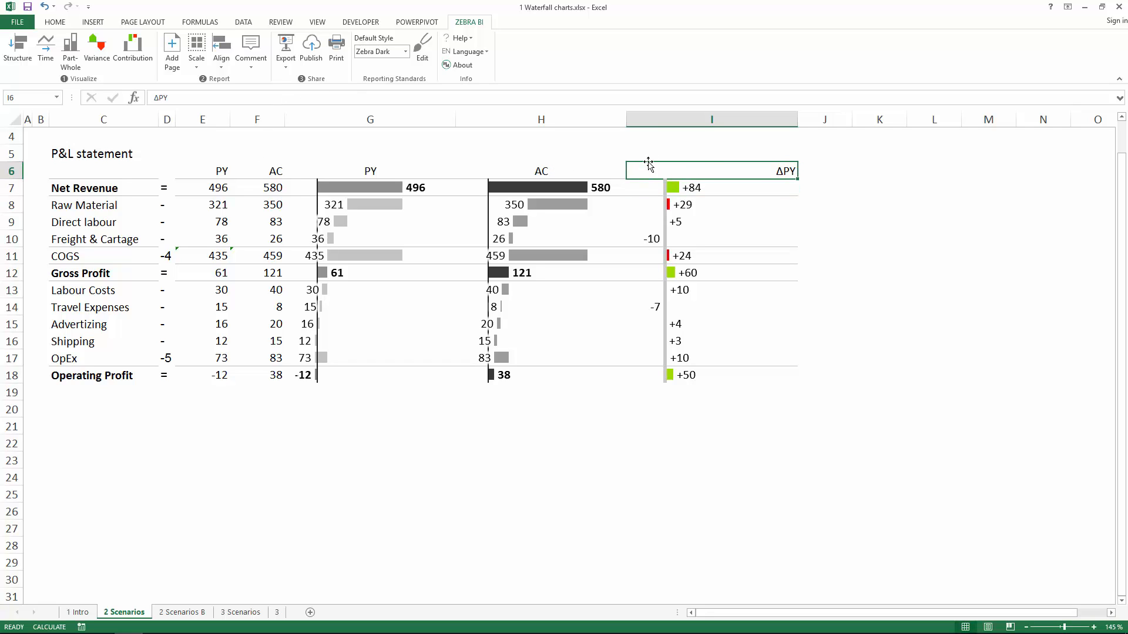
Left-align the ΔPY heading in I6 and pad it with leading spaces to sit above the variance axis.
left_click(54, 24)
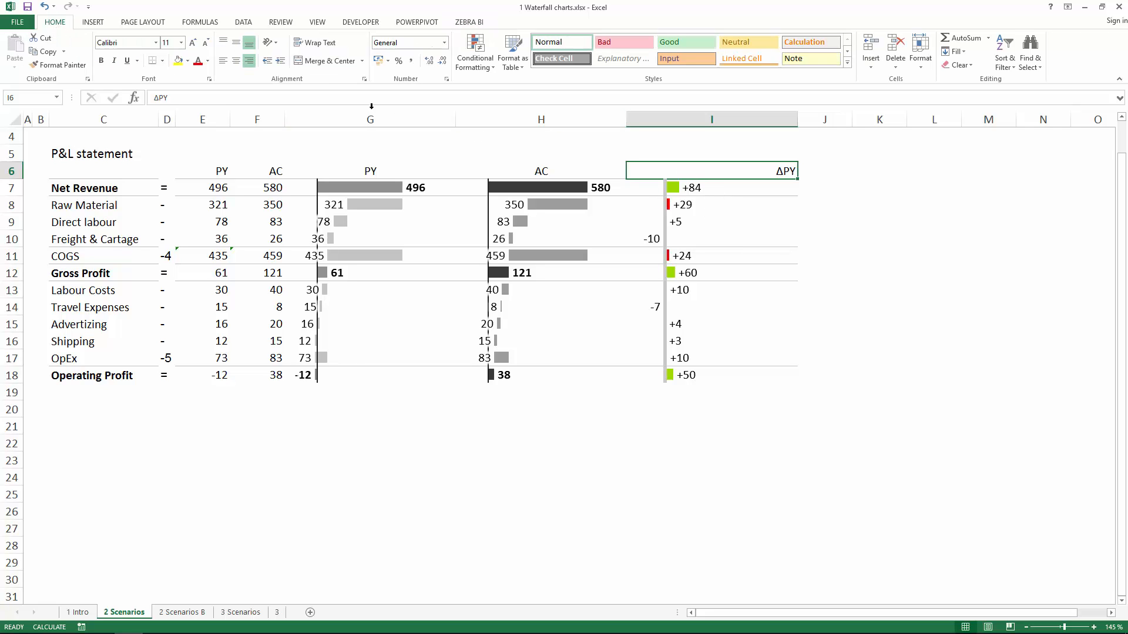
left_click(223, 61)
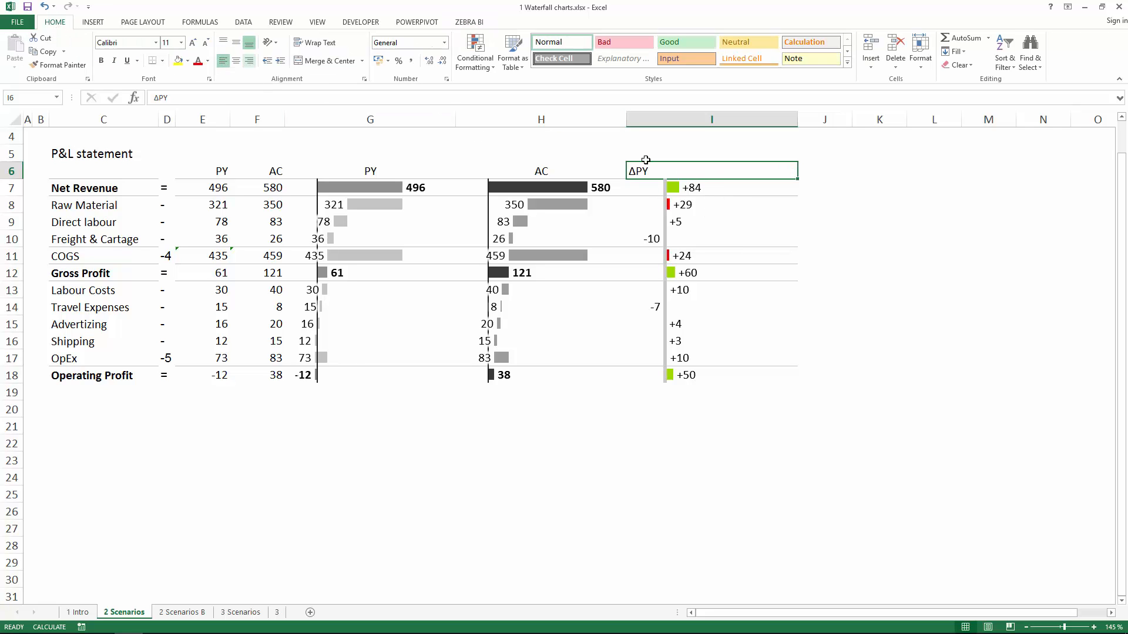
double_click(632, 172)
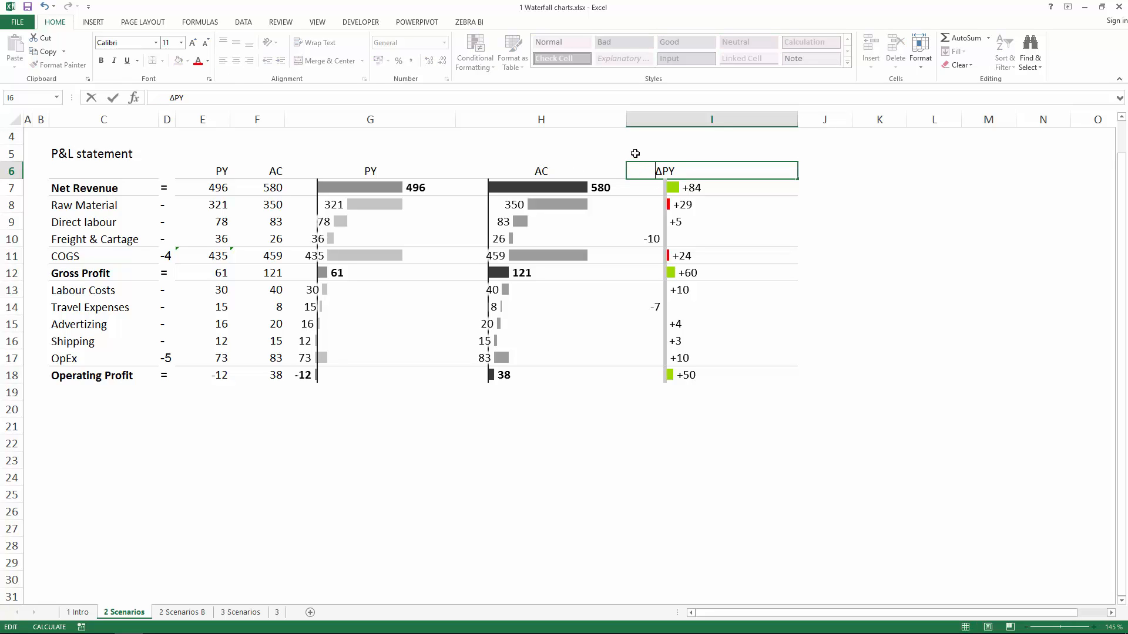
key("Return")
key("Up")
key("Left")
key("Left")
key("Left")
key("Right")
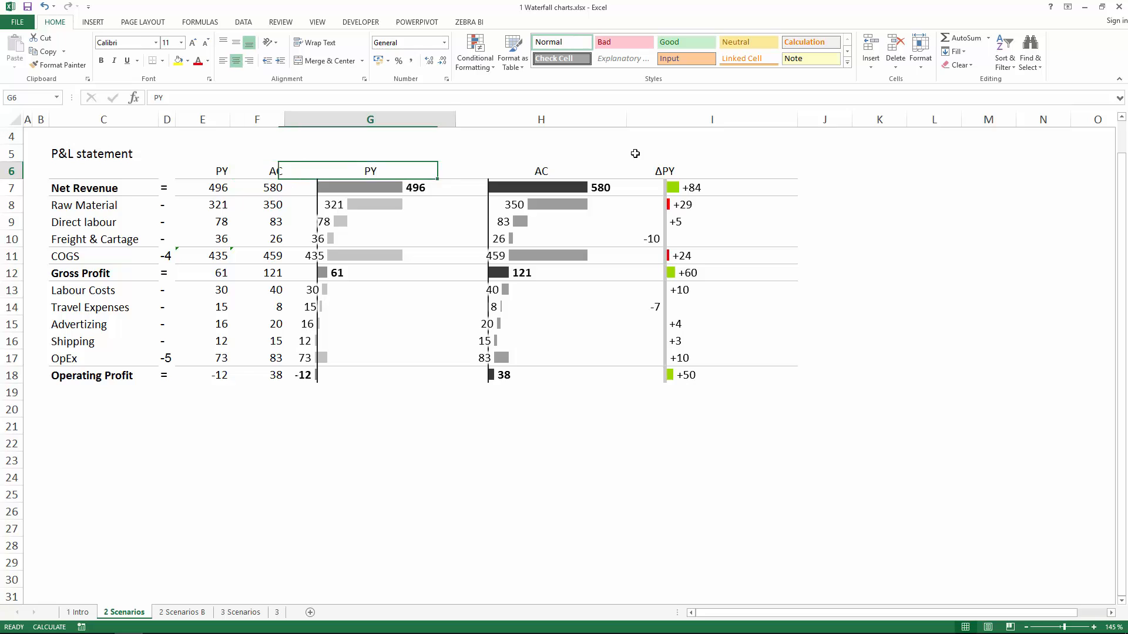
key("Left")
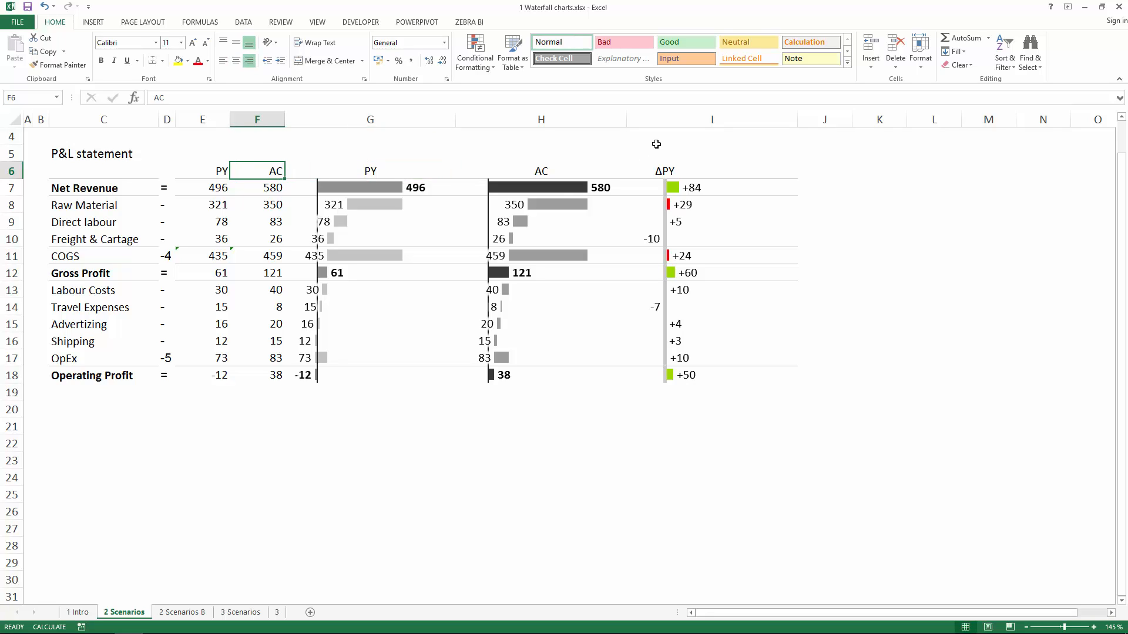
key("Down")
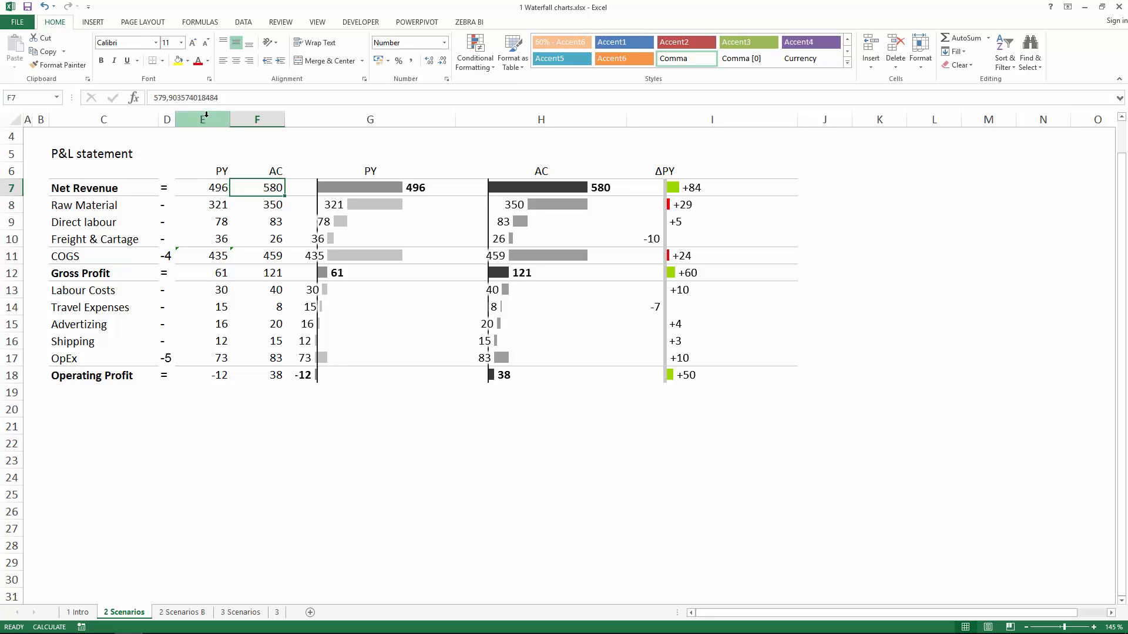
left_click_drag(216, 171, 237, 391)
left_click(365, 221)
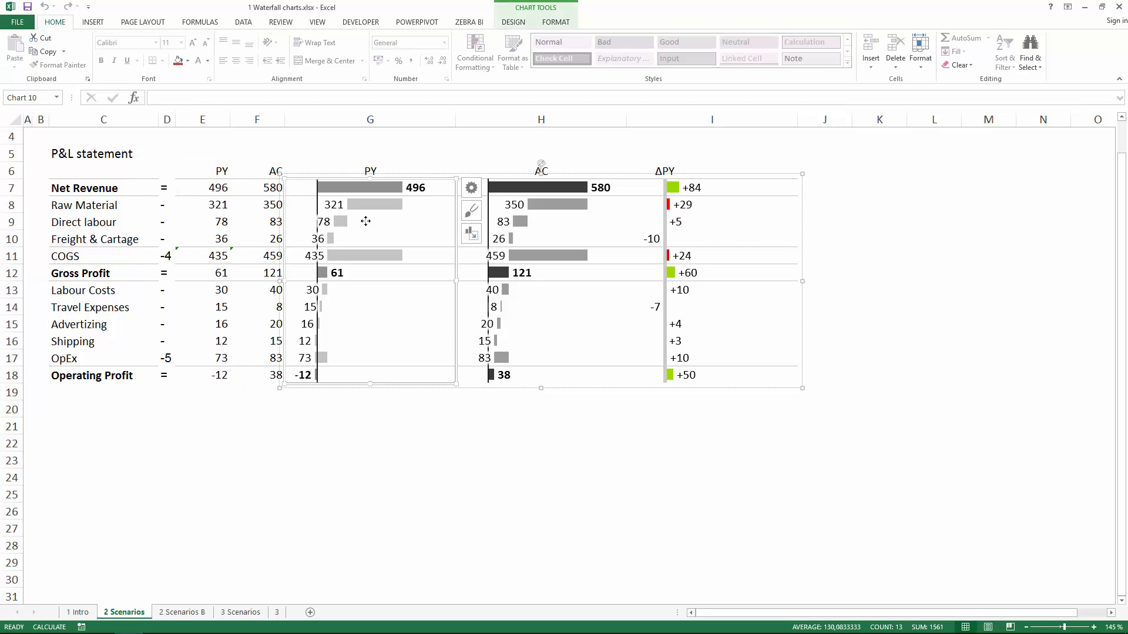
left_click(222, 188)
Hide columns D to F with the signs and the PY and AC figures.
left_click_drag(167, 117, 257, 119)
right_click(256, 119)
left_click(277, 271)
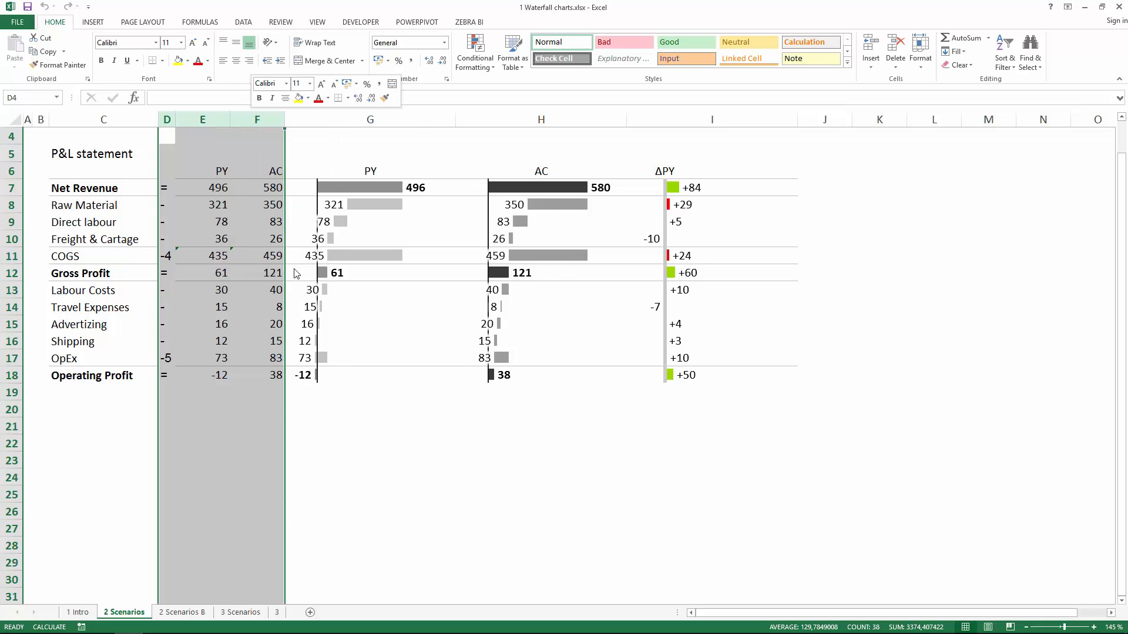
left_click(232, 149)
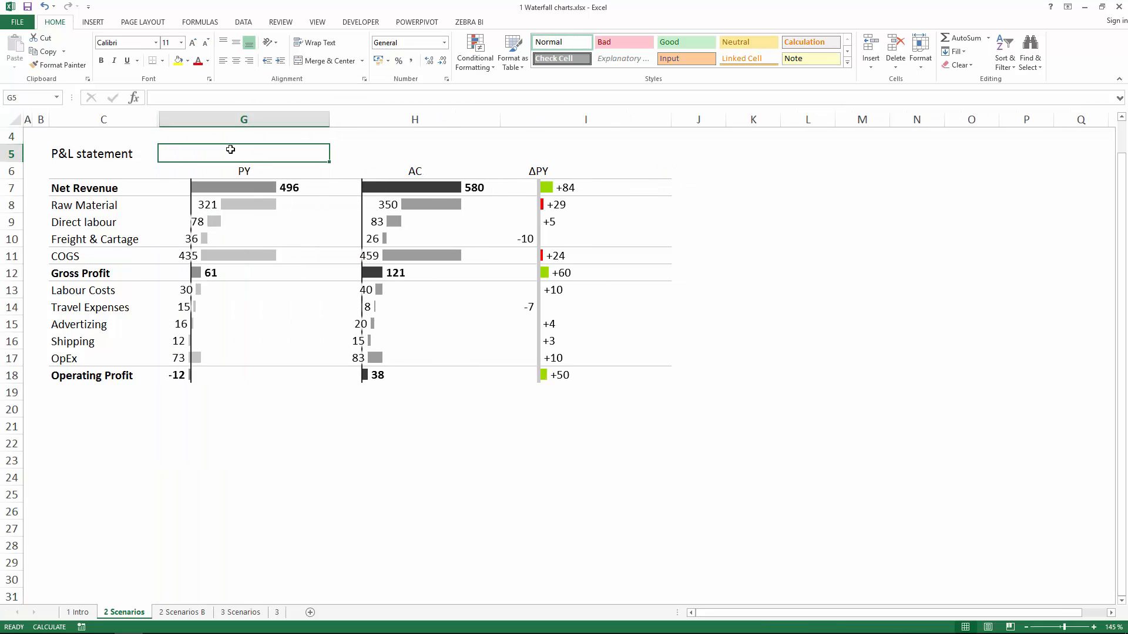
left_click_drag(61, 151, 580, 411)
left_click(502, 449)
left_click(262, 409)
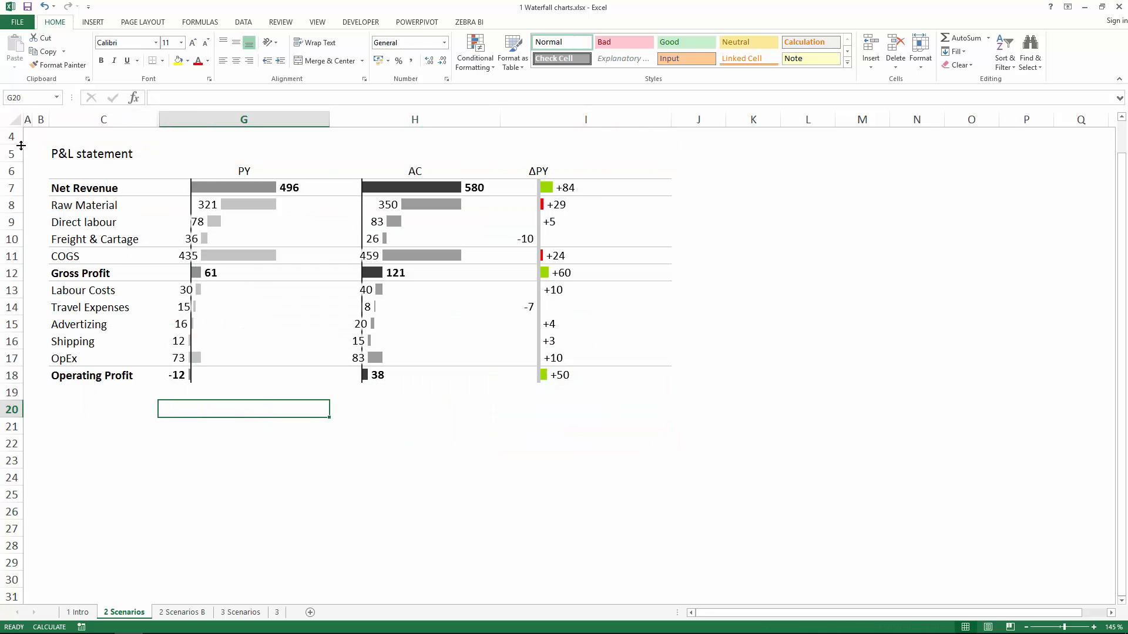
Increase the height of row 4 above the P&L statement title and select cell C4.
left_click_drag(16, 142, 16, 173)
left_click(100, 159)
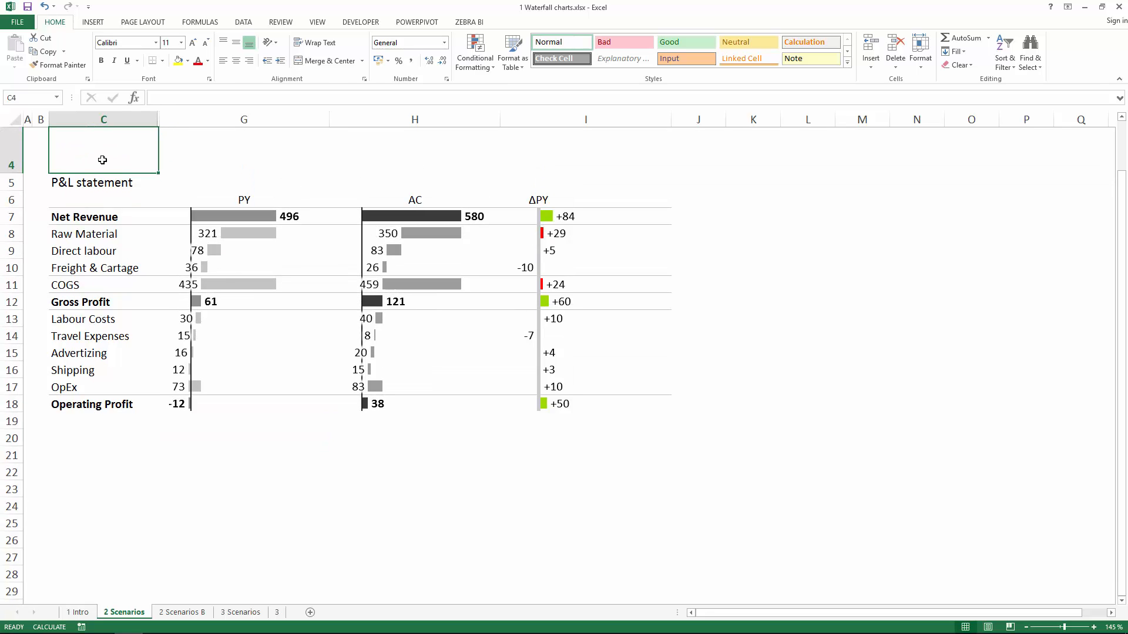
Enter the title "Write your message here" in cell C4 above the P&L statement heading.
type("Write y")
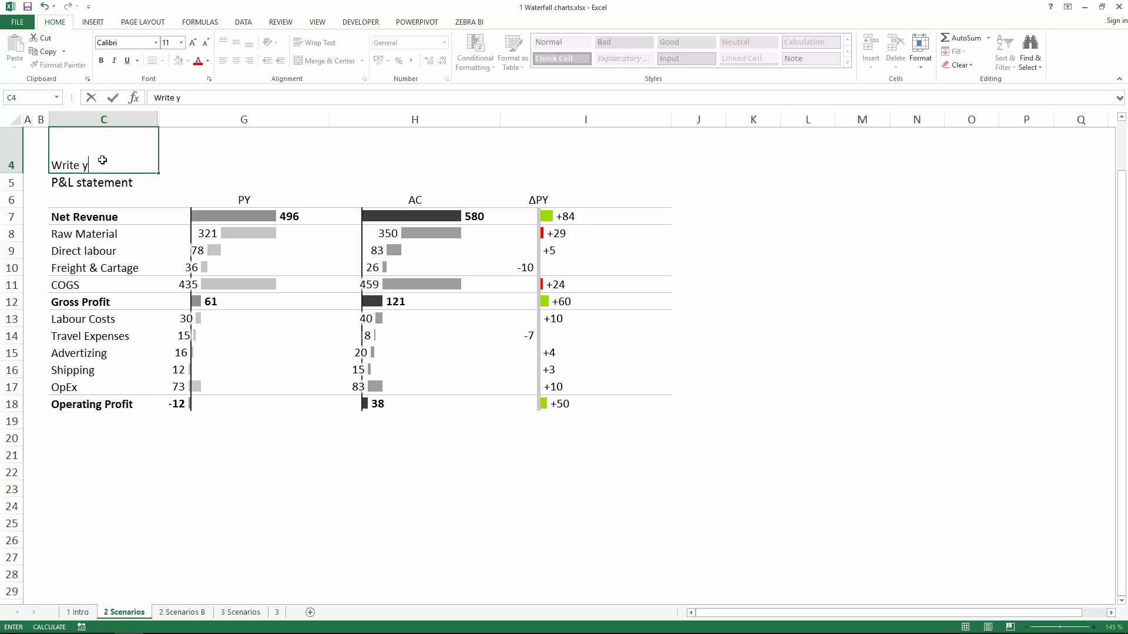
type("our message here")
key("Return")
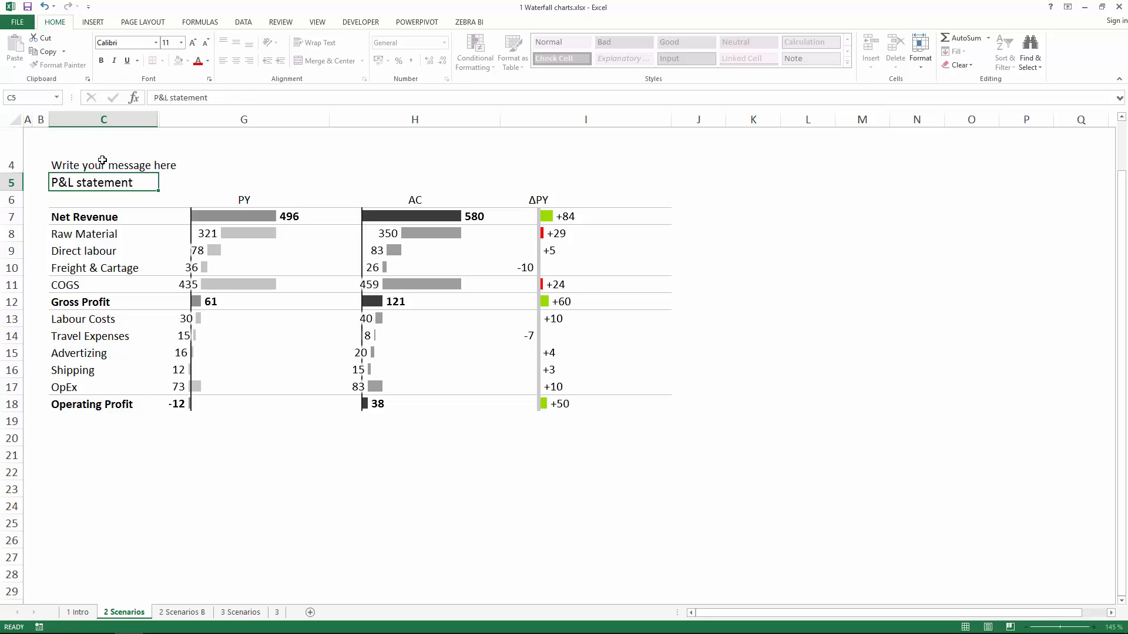
Enlarge the message title in cell C4 to font size 20.
left_click(102, 161)
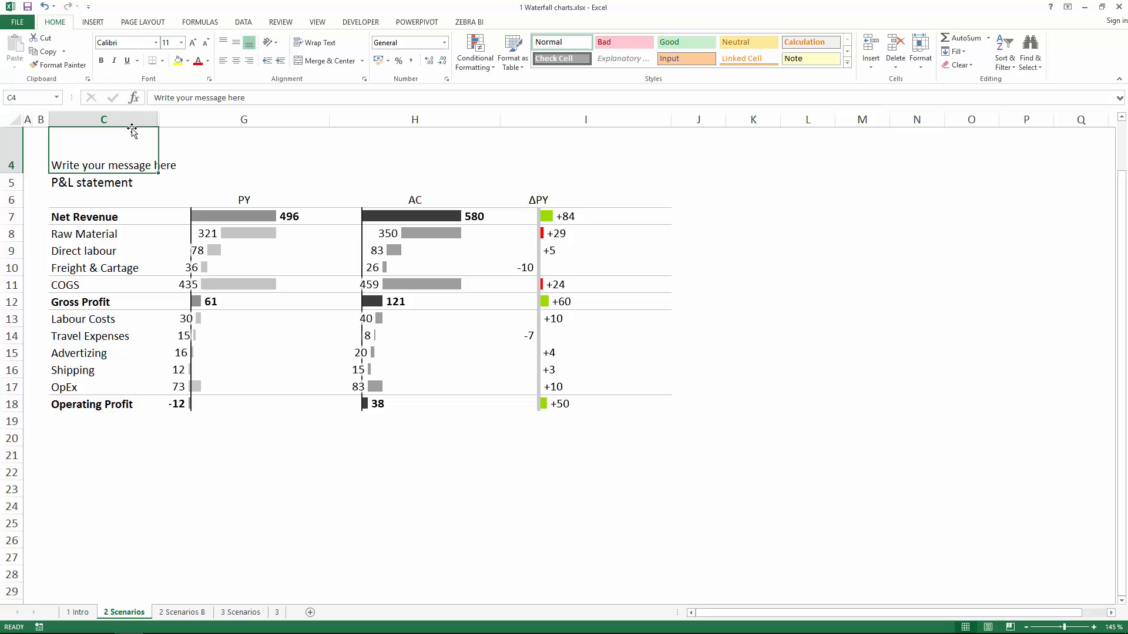
left_click(195, 44)
left_click(195, 44)
left_click(195, 45)
left_click(195, 45)
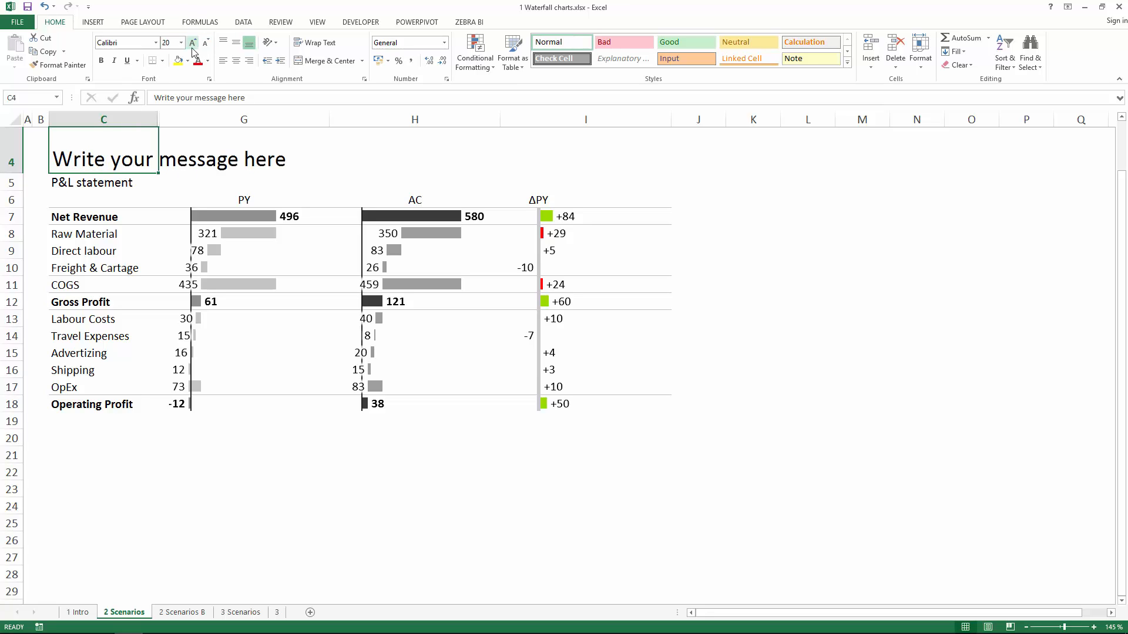
left_click(111, 183)
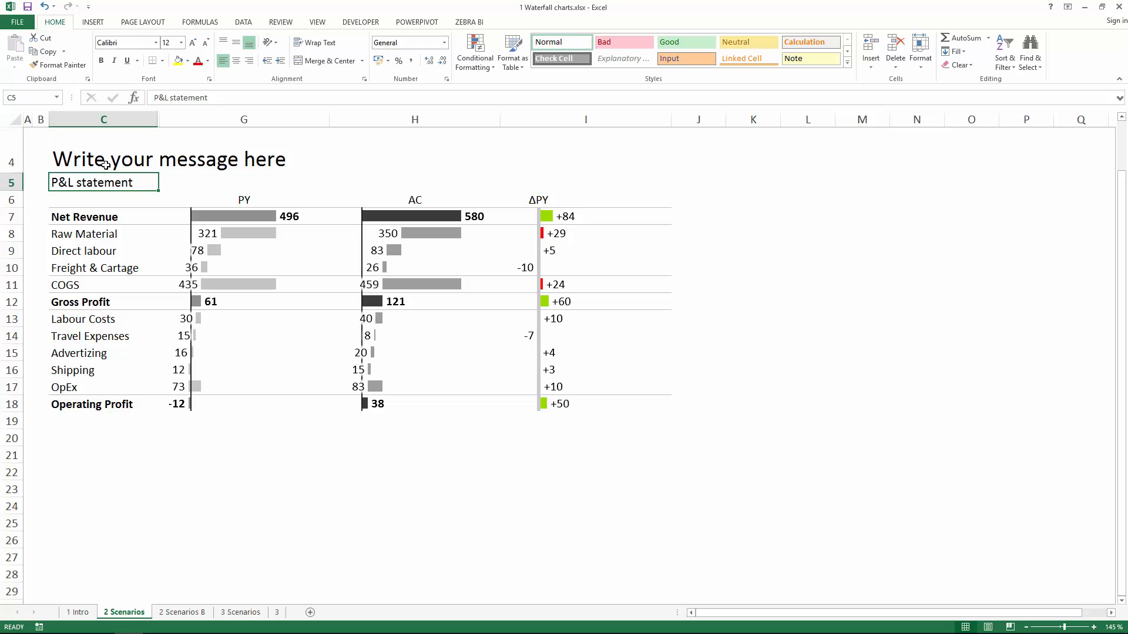
left_click(101, 159)
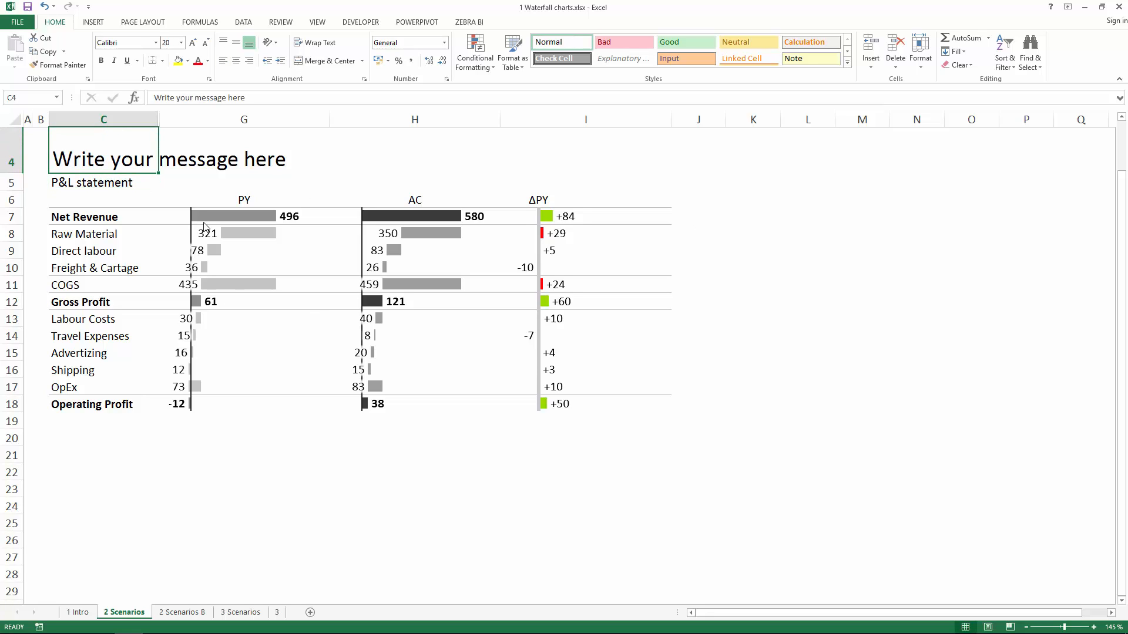
left_click(388, 154)
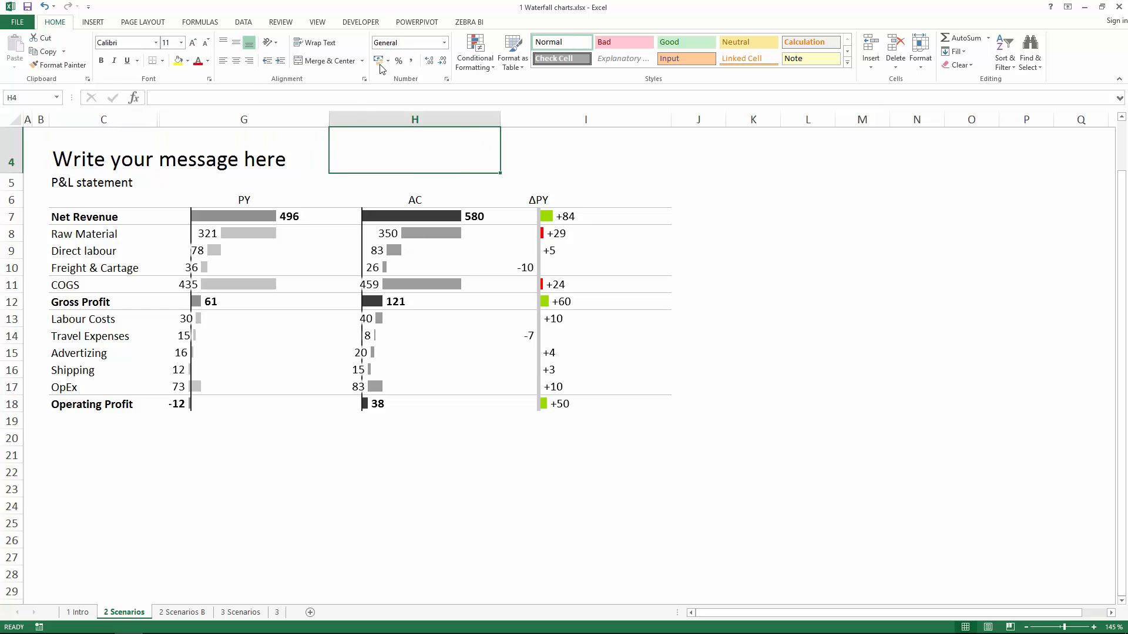
Examine the P&L waterfall charts up close, especially the PY bars and labels around OpEx and Operating Profit.
left_click(468, 22)
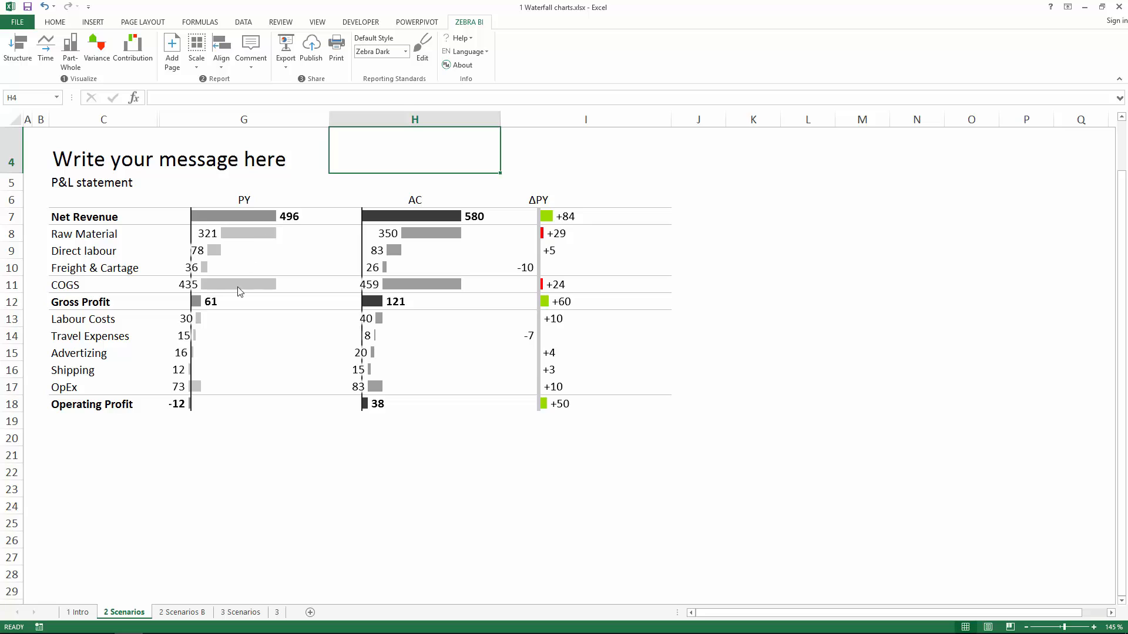
left_click(139, 386)
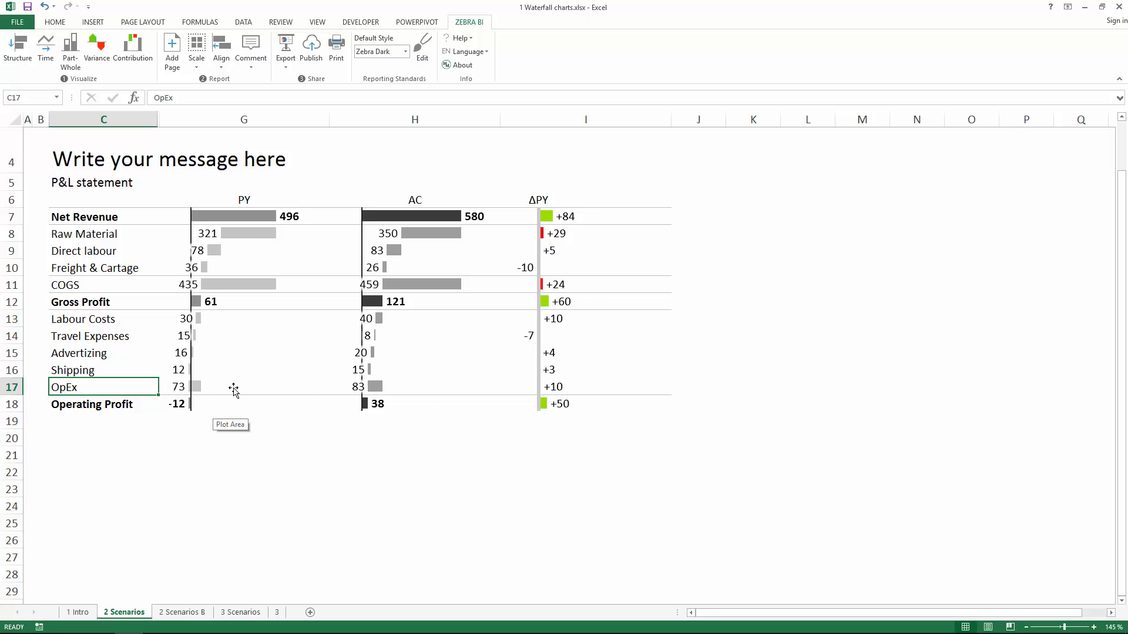
scroll(233, 389, "up", 7, "ctrl")
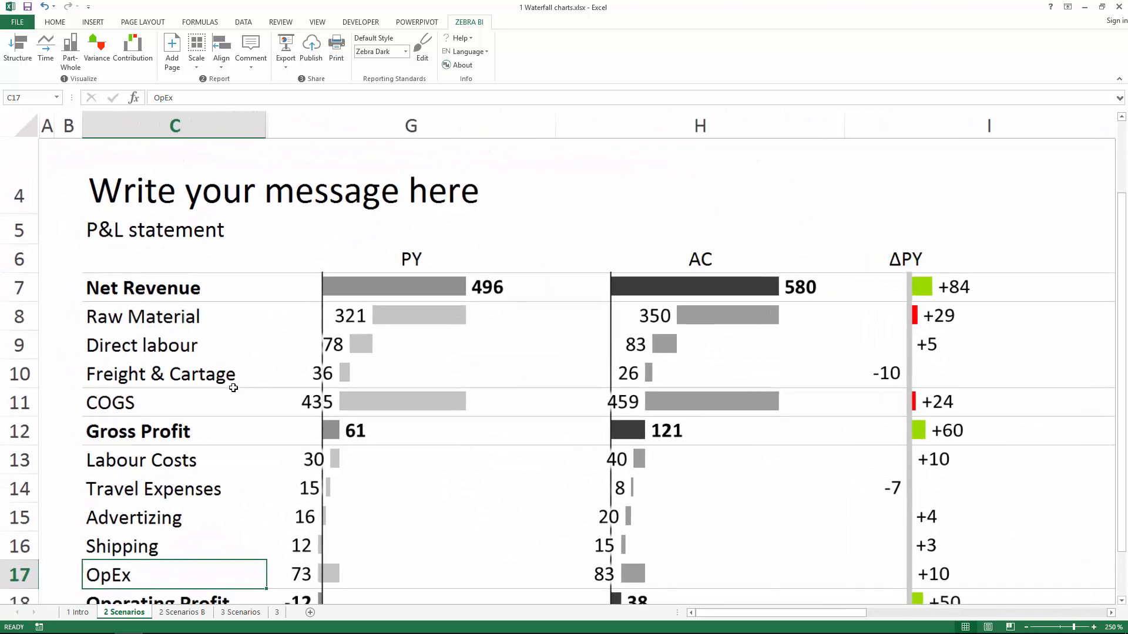
scroll(233, 387, "down", 2)
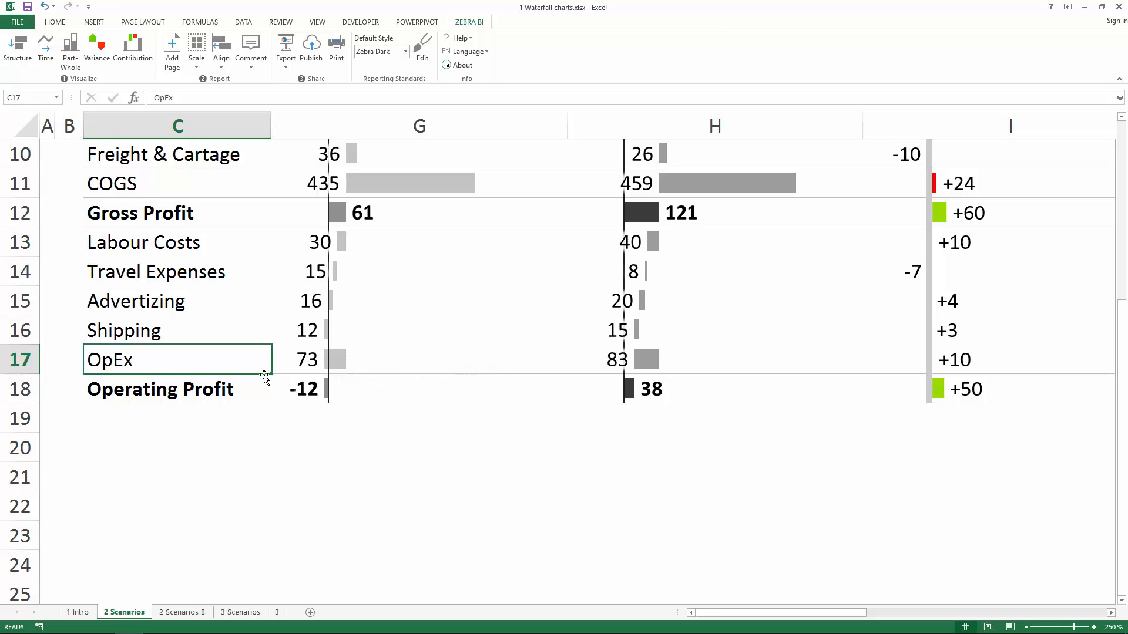
mouse_move(345, 216)
left_click(310, 390)
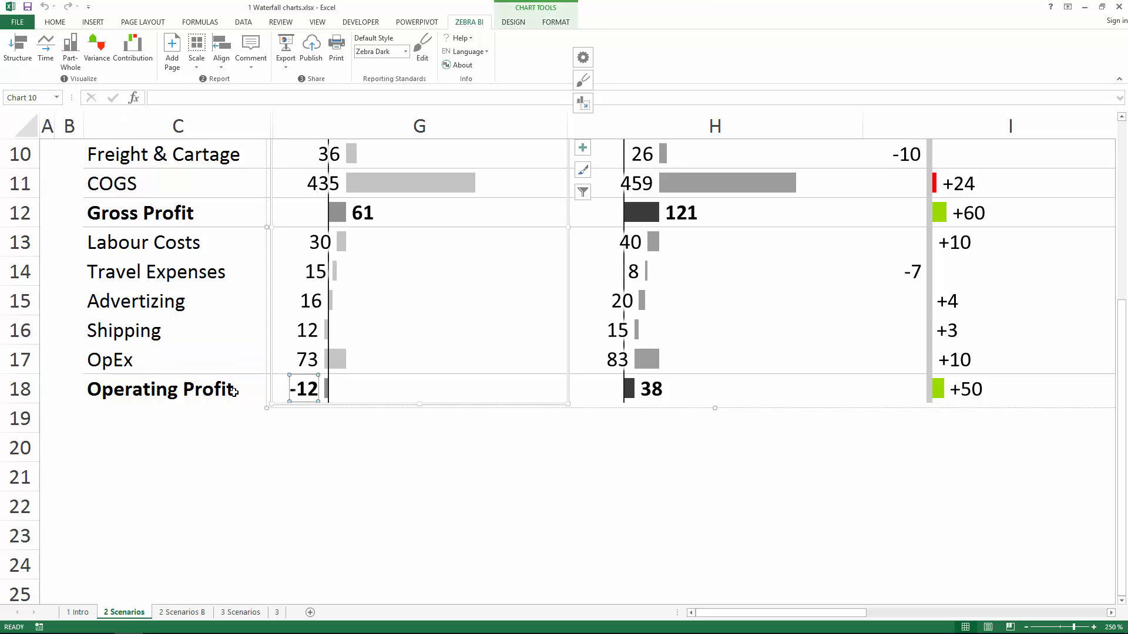
left_click(214, 392)
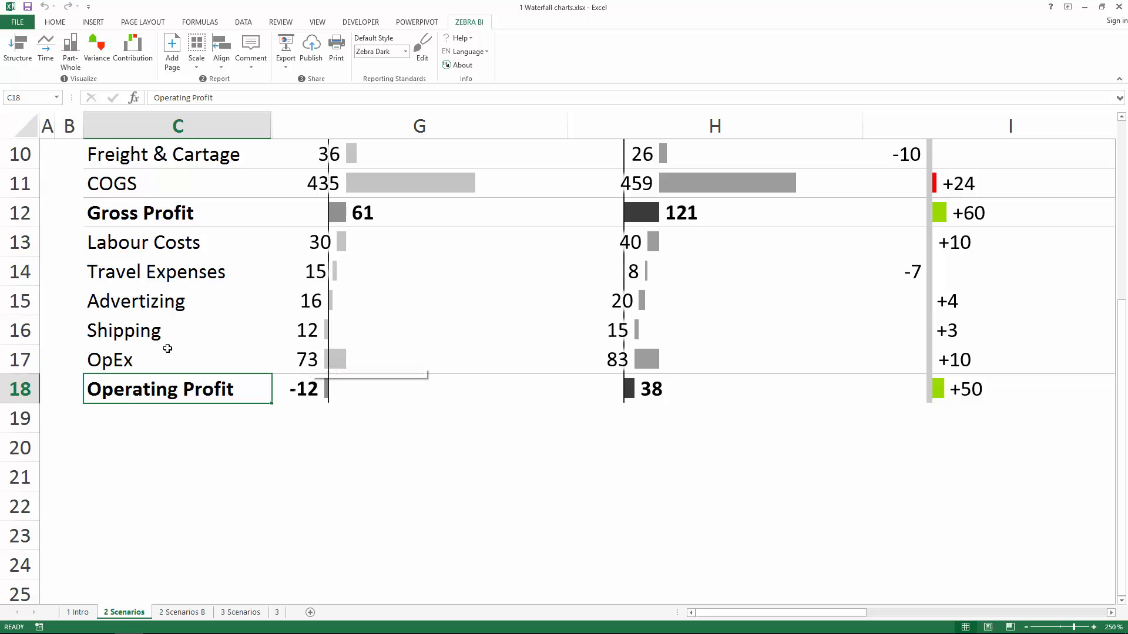
left_click(197, 355)
scroll(197, 354, "down", 5)
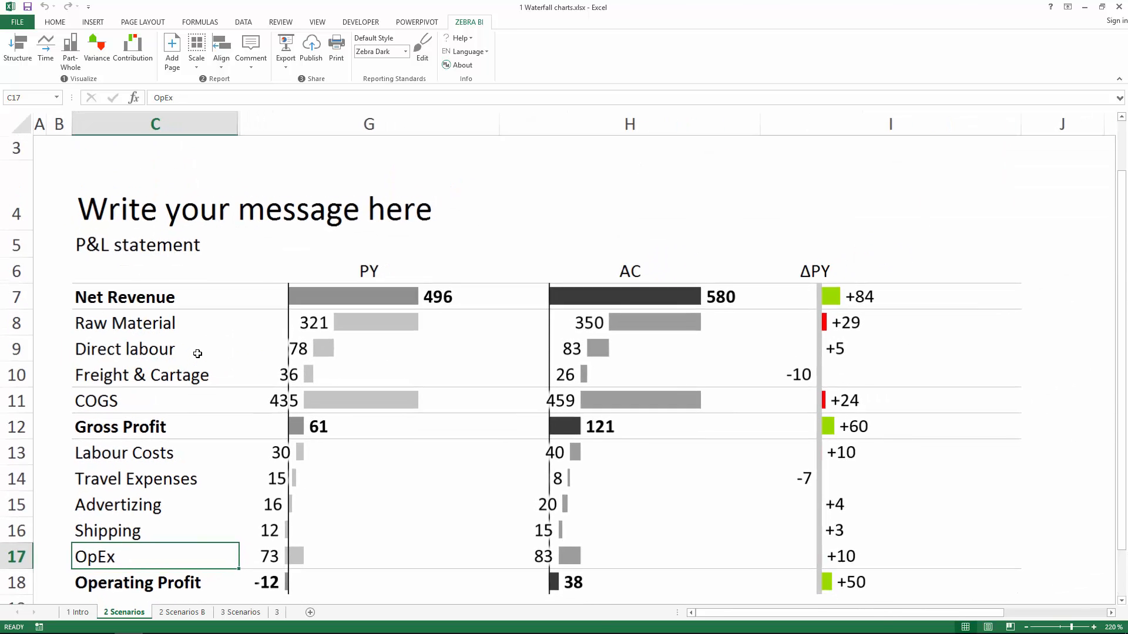
scroll(197, 354, "down", 1)
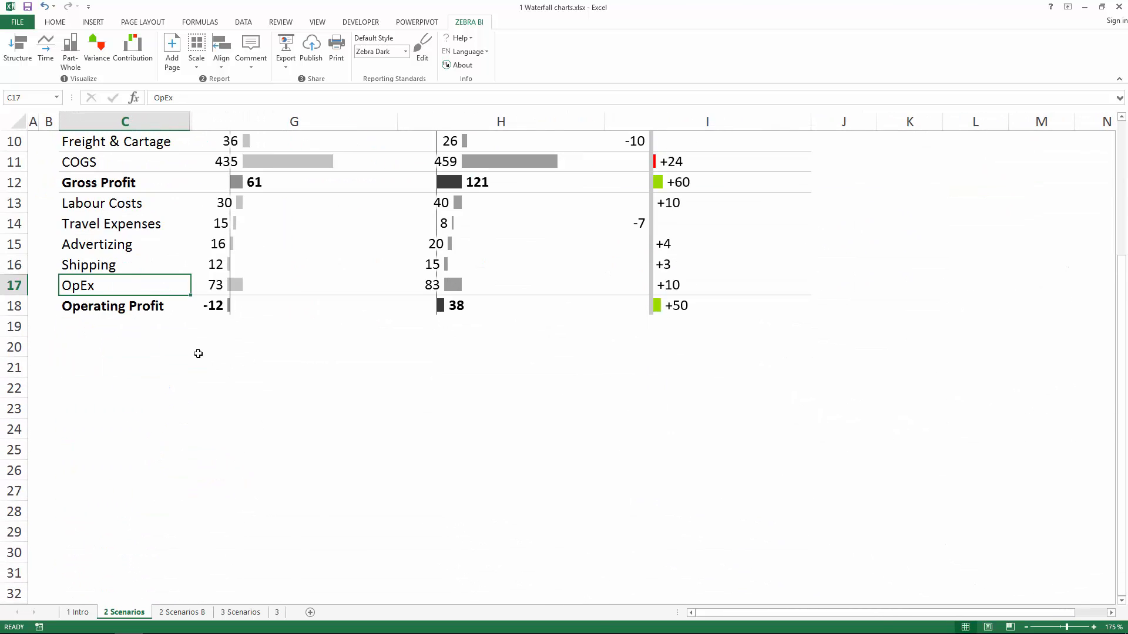
Add a numbered comment marker 1 and place it beside the Net Revenue variance in the ΔPY chart.
left_click(297, 269)
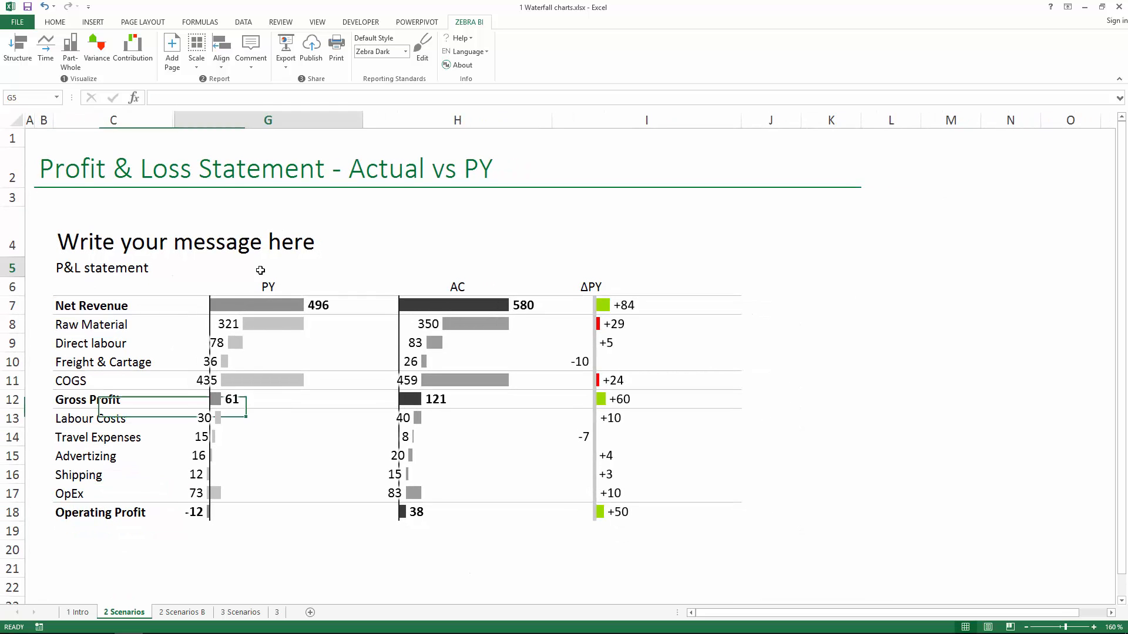
left_click(251, 53)
left_click(247, 86)
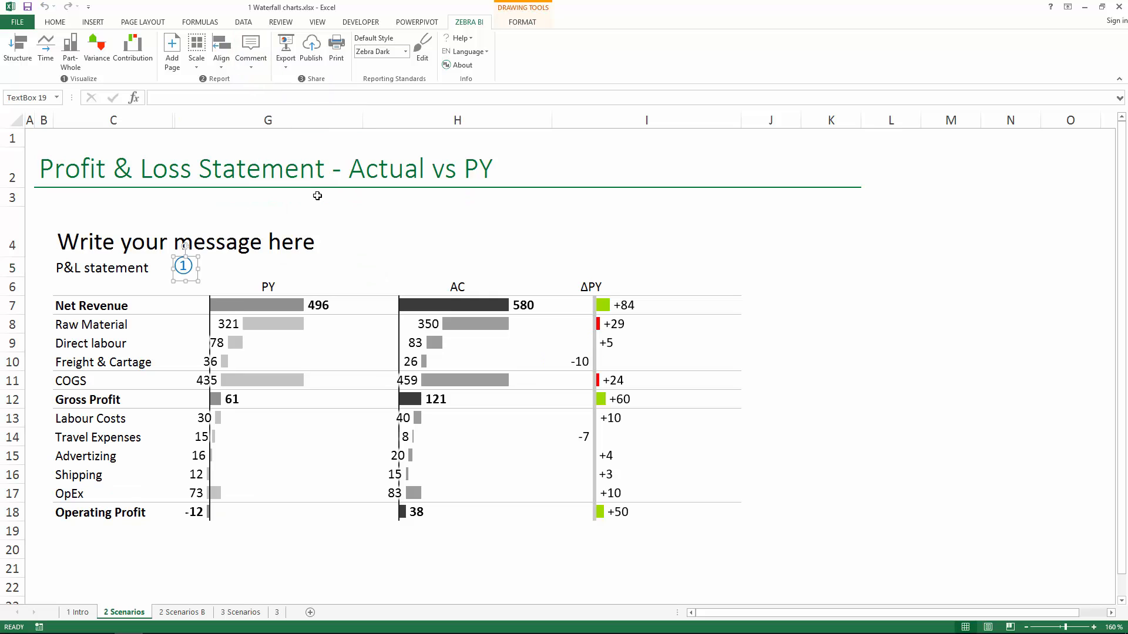
left_click_drag(195, 257, 660, 293)
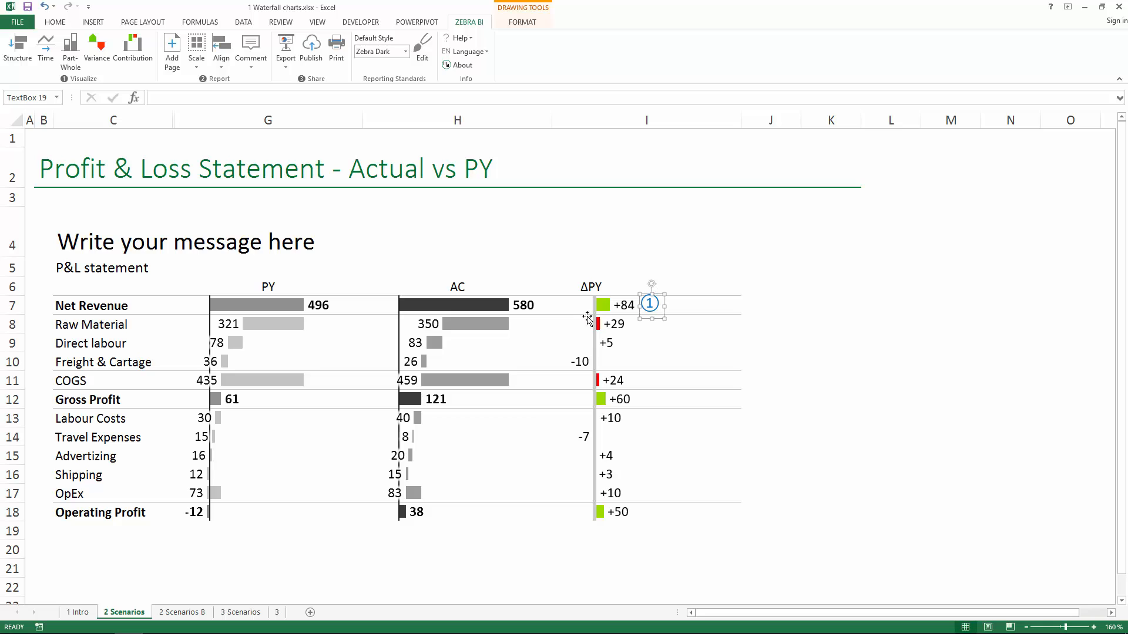
left_click(414, 223)
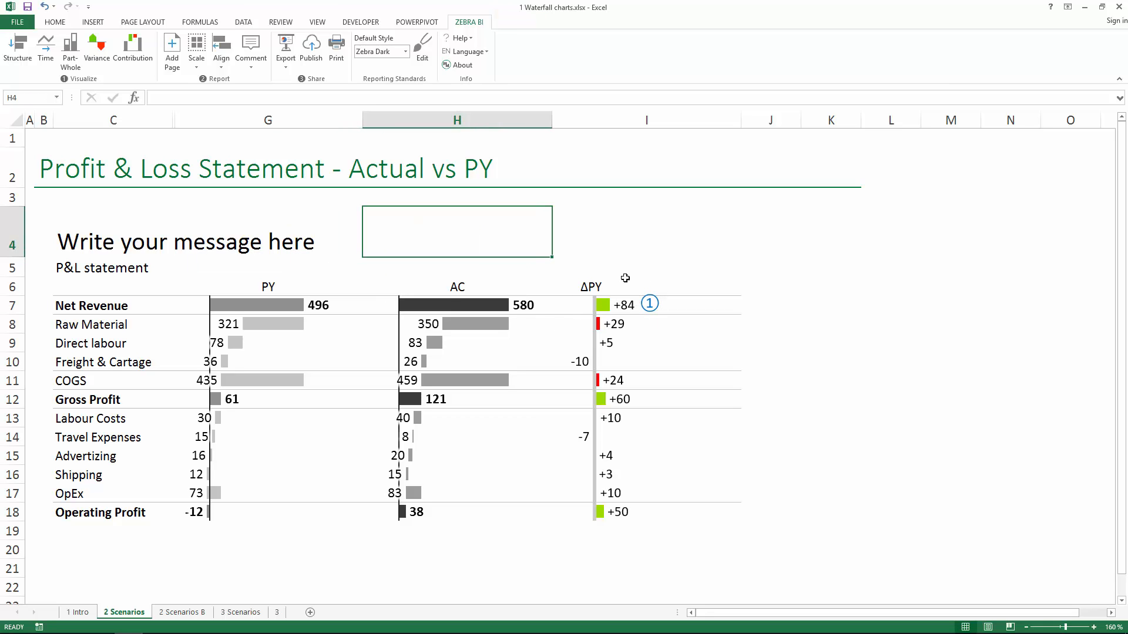
left_click(457, 493)
left_click(483, 550)
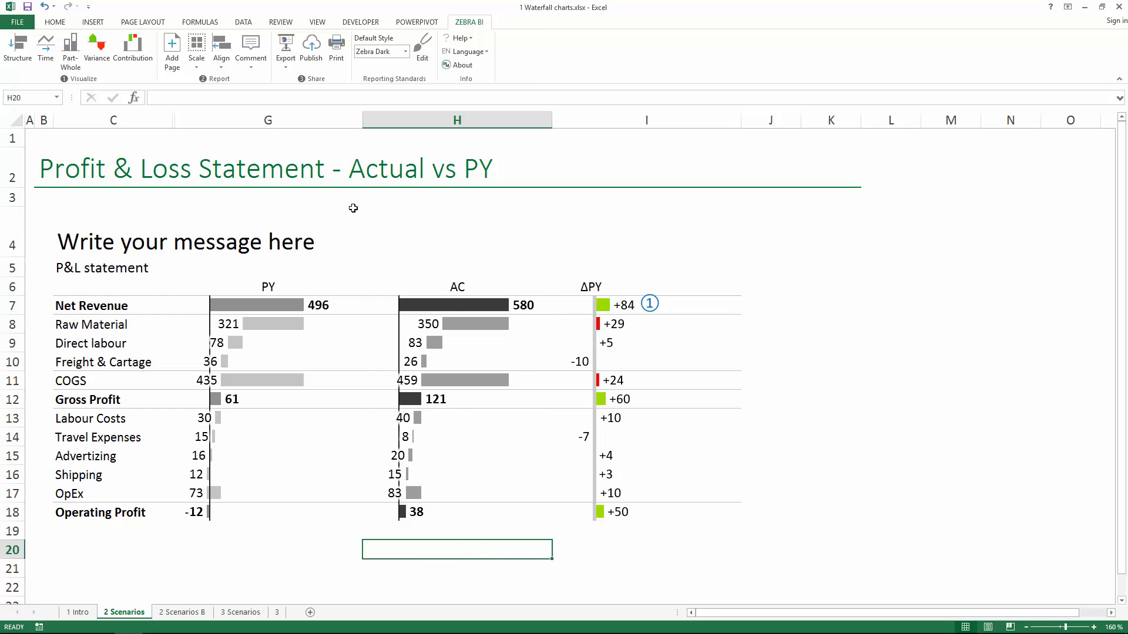
Export the report range C4:I21, including the title, charts and comment marker, to a PowerPoint slide.
left_click_drag(68, 213, 681, 560)
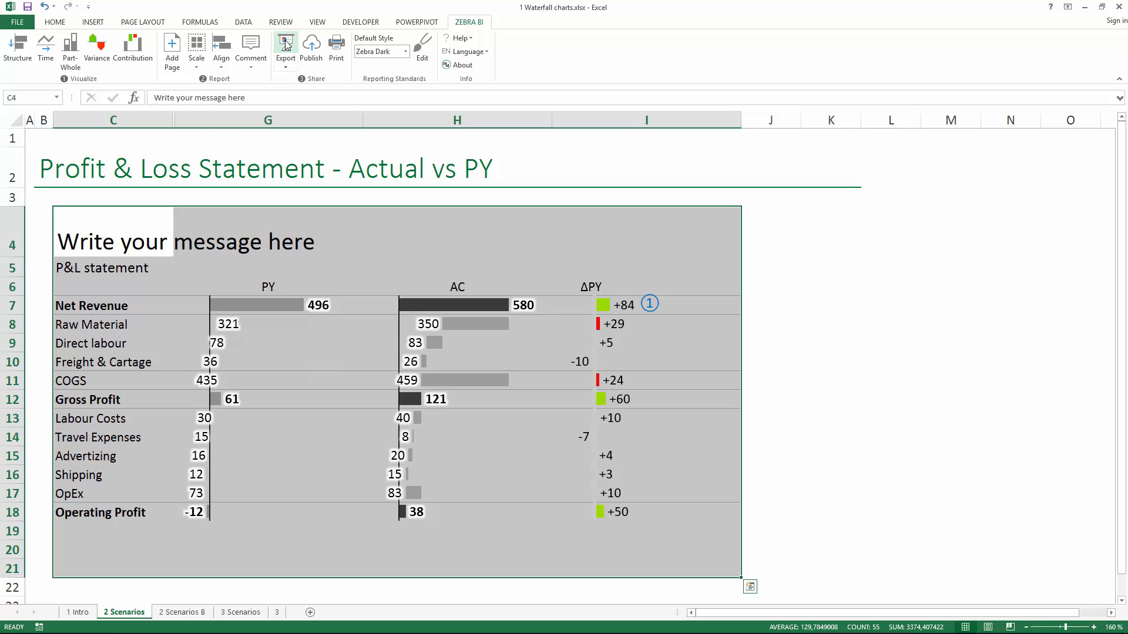
left_click(286, 46)
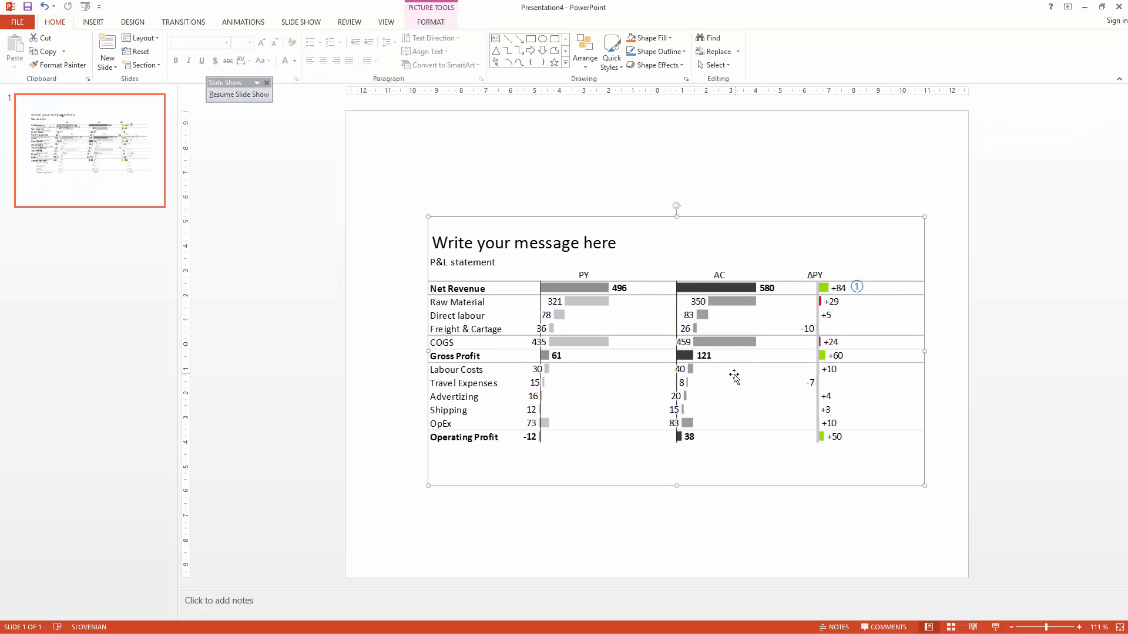
left_click(650, 504)
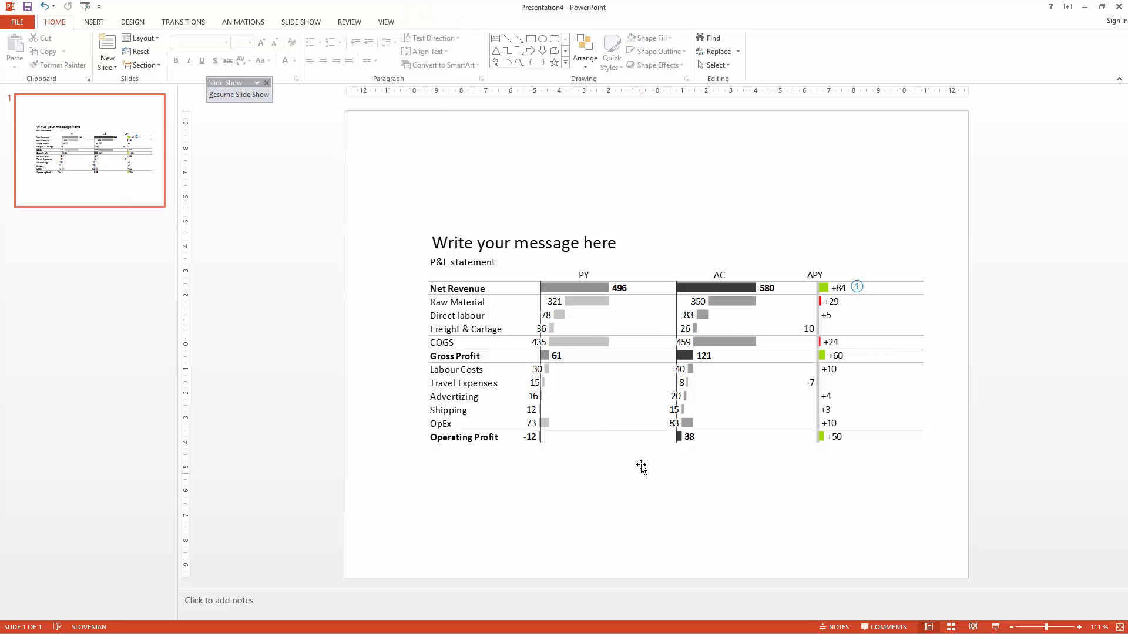
Switch back to Excel and export the same report range to PowerPoint with links.
key("alt+Tab")
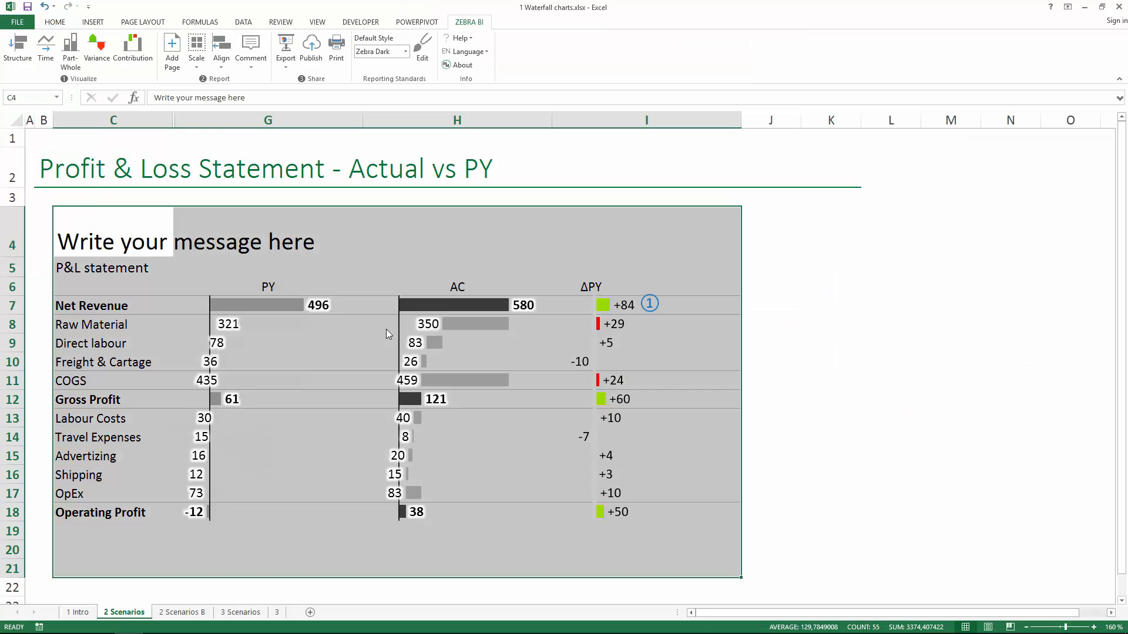
left_click(286, 66)
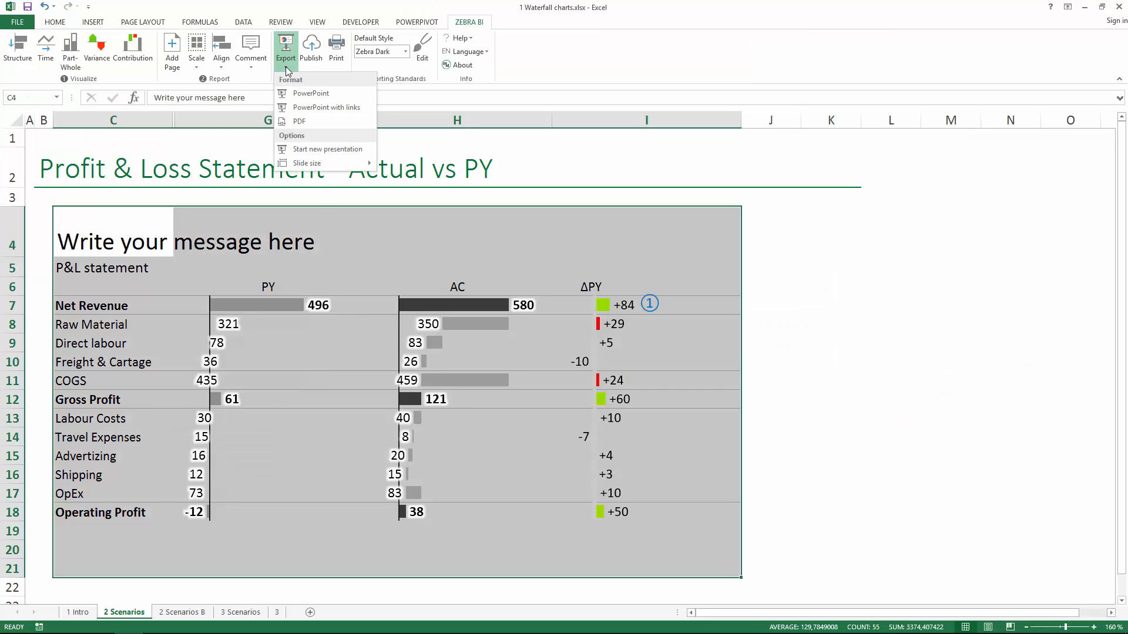
left_click(316, 108)
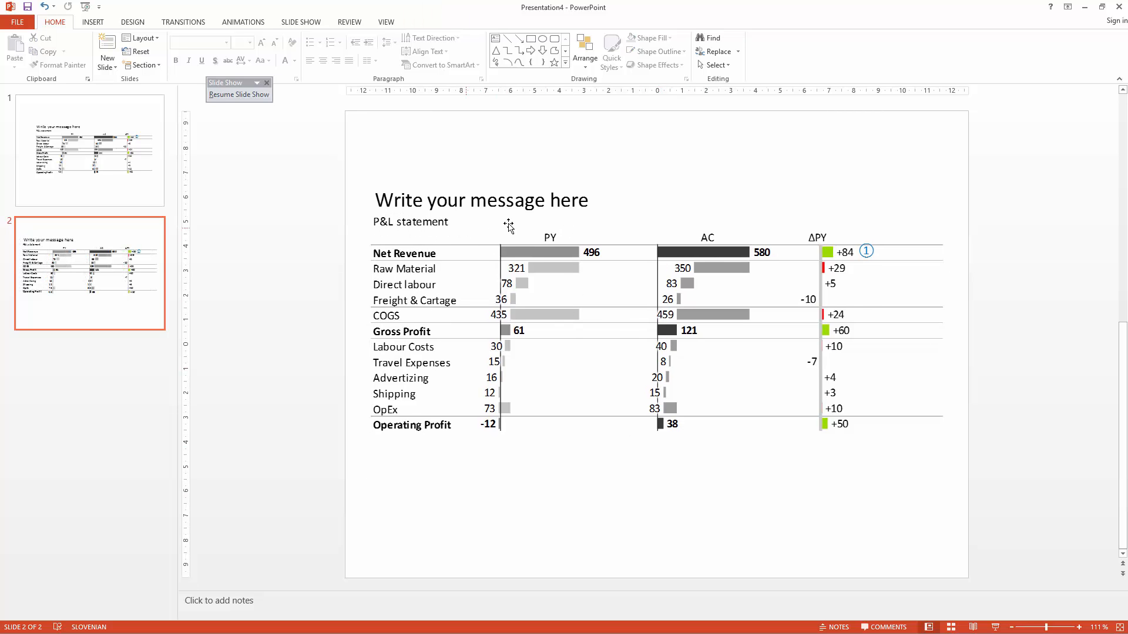
left_click(512, 268)
left_click(592, 508)
key("alt+Tab")
left_click(125, 255)
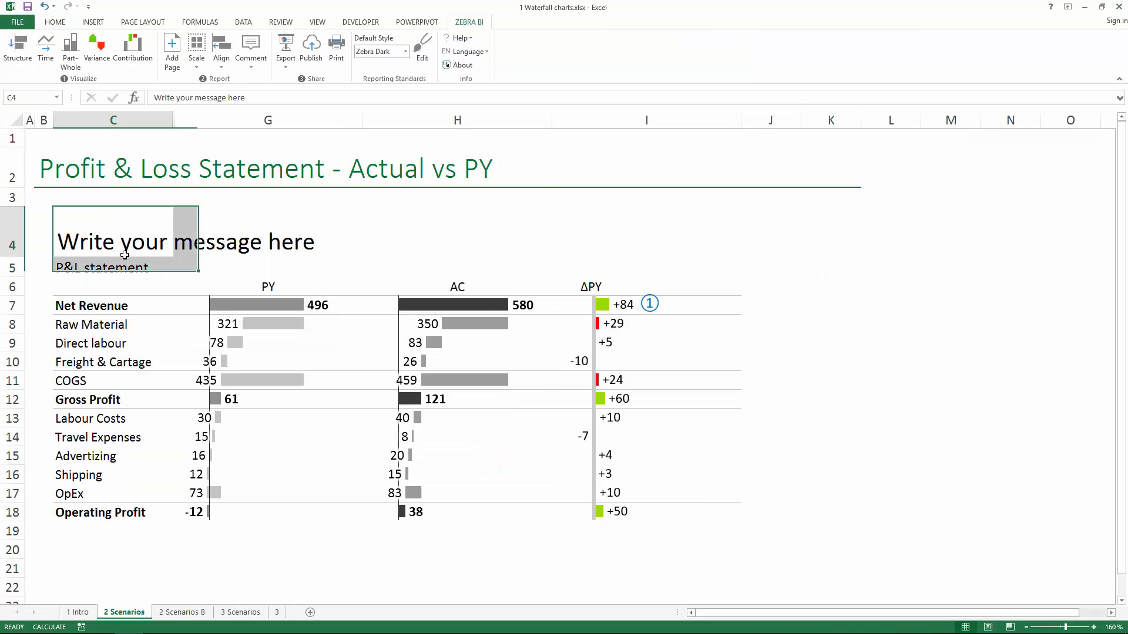
key("Home")
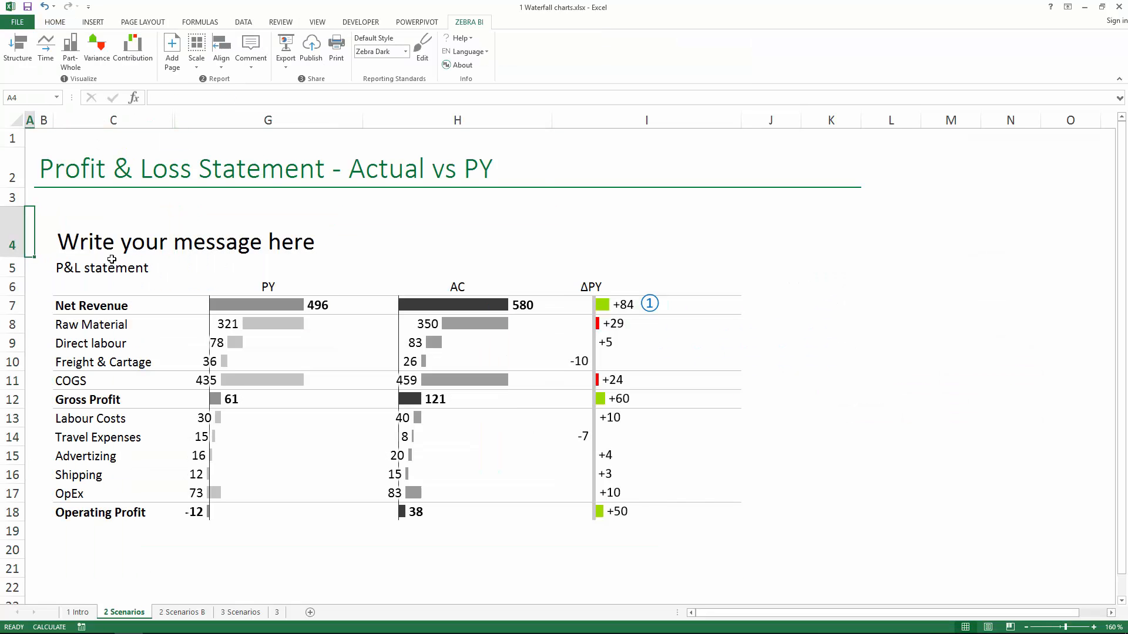
scroll(112, 259, "down", 2, "ctrl")
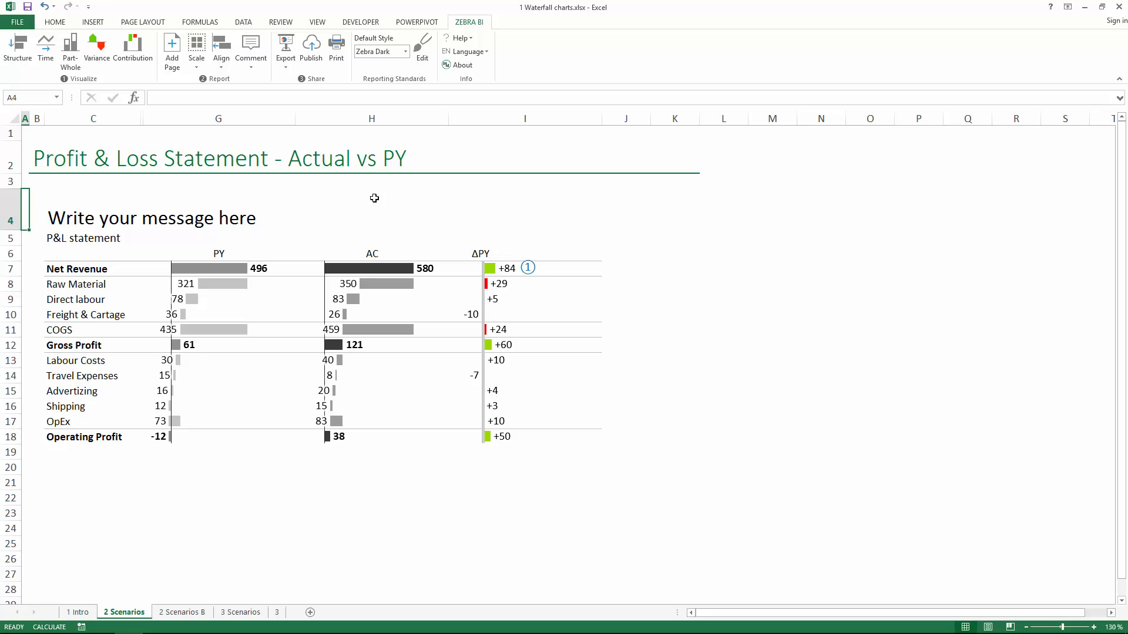
Switch to PowerPoint and move the first slide's P&L picture into the slide's upper-left area, scaled to about three quarters of the slide width.
key("alt+Tab")
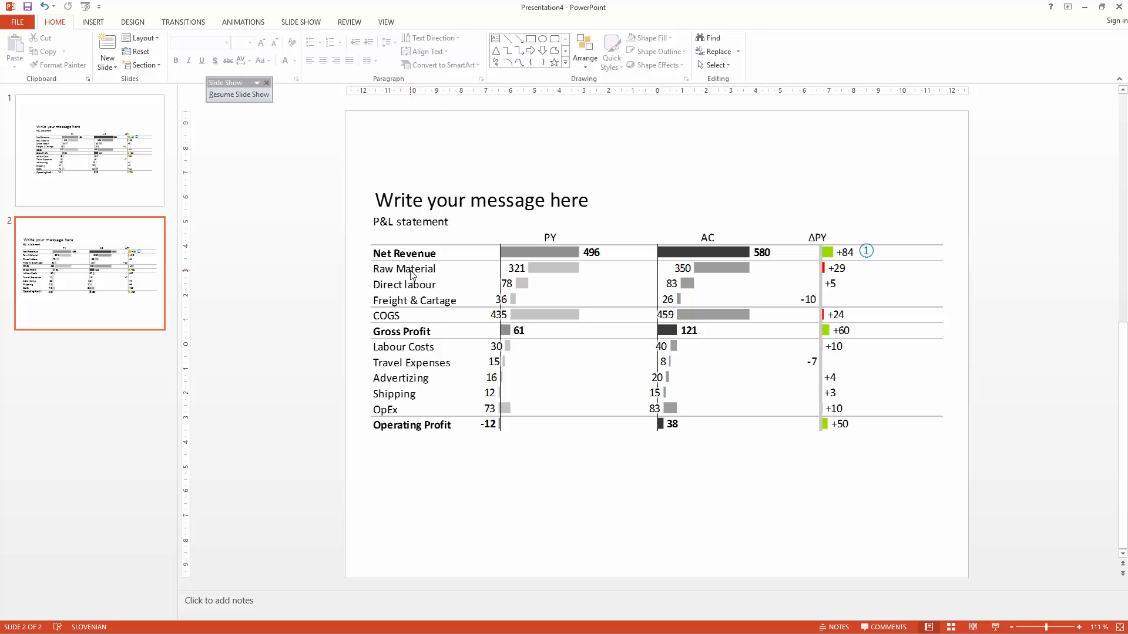
left_click(541, 282)
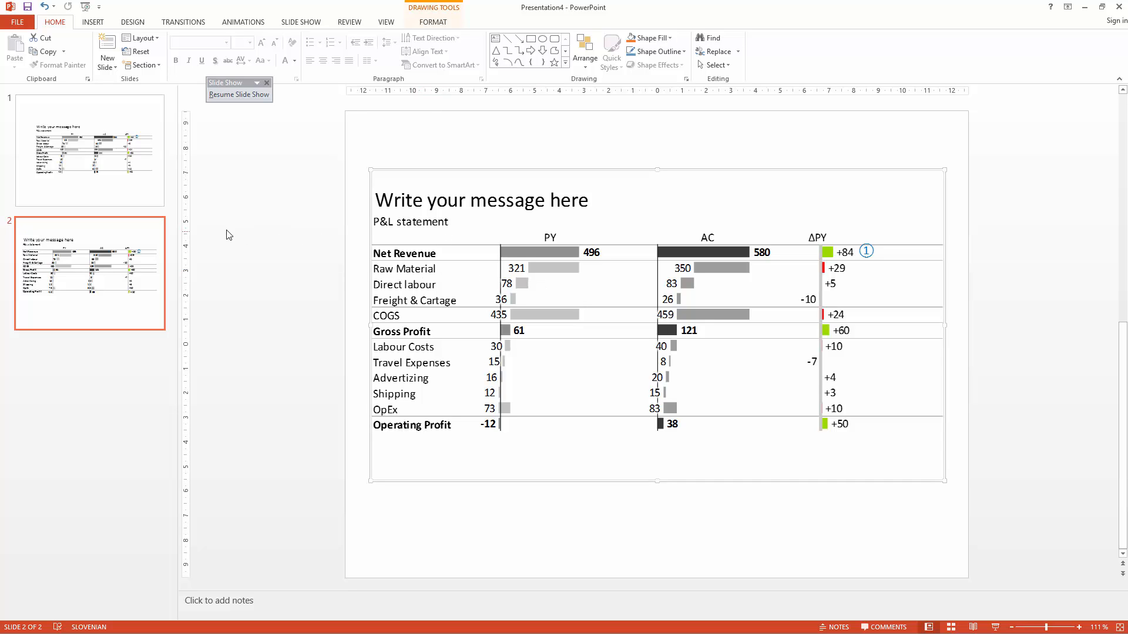
left_click(116, 172)
left_click(581, 356)
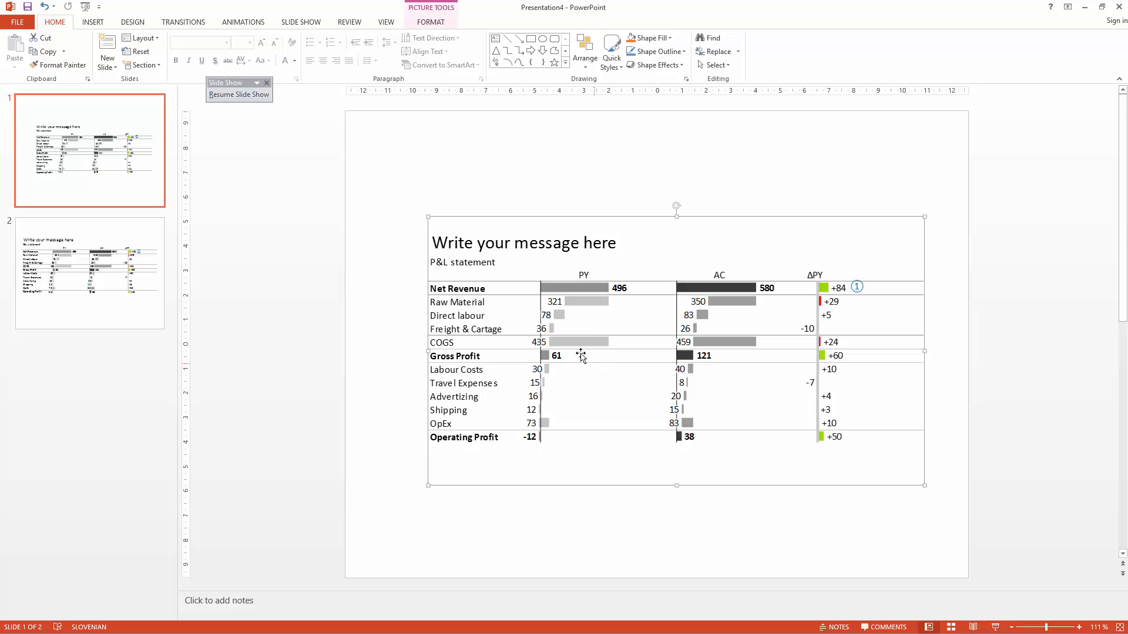
left_click_drag(582, 357, 534, 291)
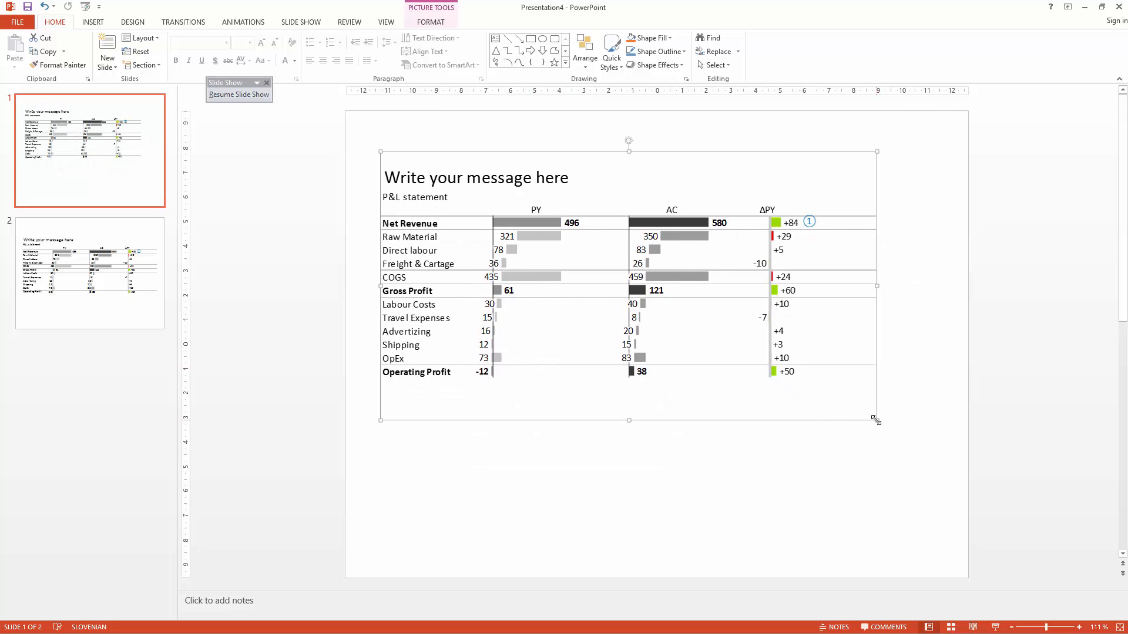
left_click_drag(876, 421, 939, 473)
left_click_drag(851, 408, 830, 382)
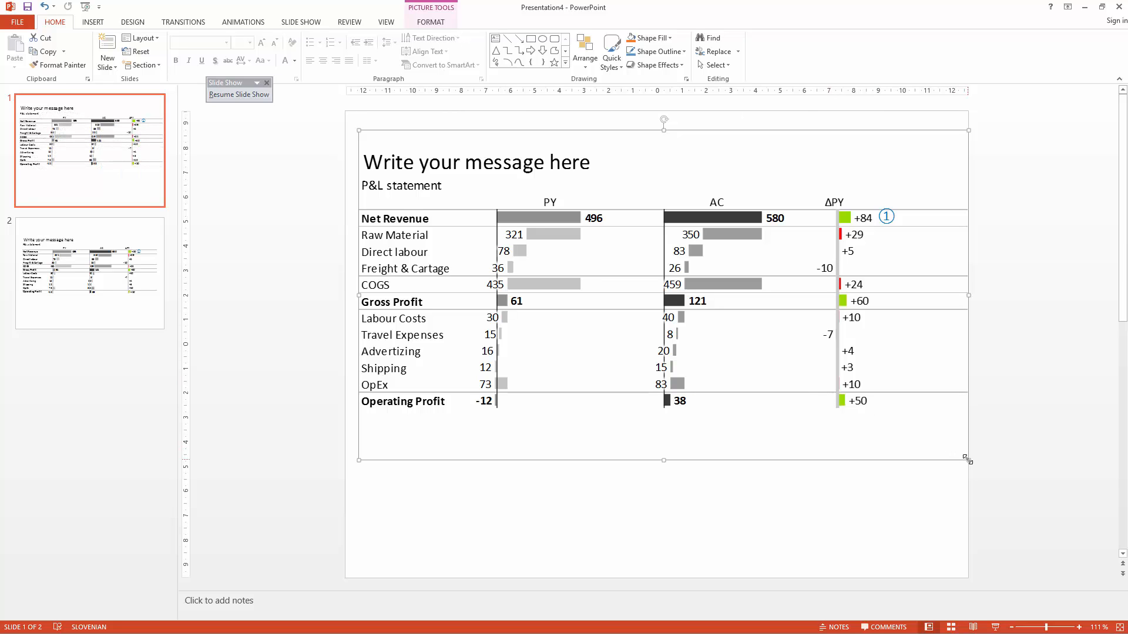
left_click_drag(966, 458, 832, 364)
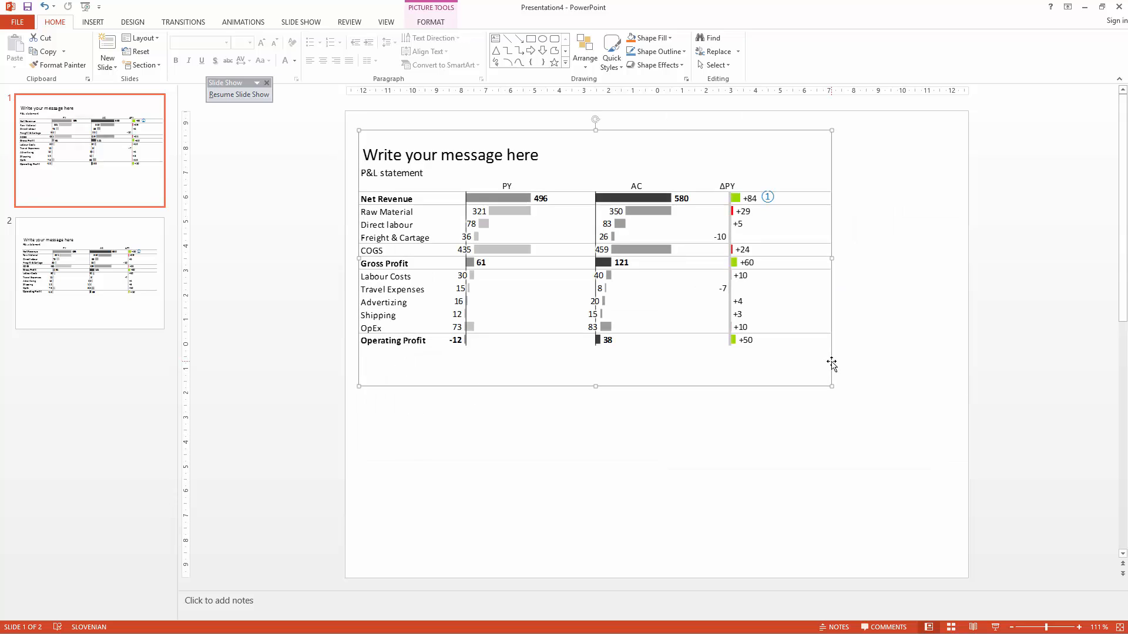
Shift the P&L picture slightly down and to the right on the first slide.
mouse_move(659, 280)
left_mouse_down()
mouse_move(685, 308)
mouse_move(669, 289)
left_mouse_up()
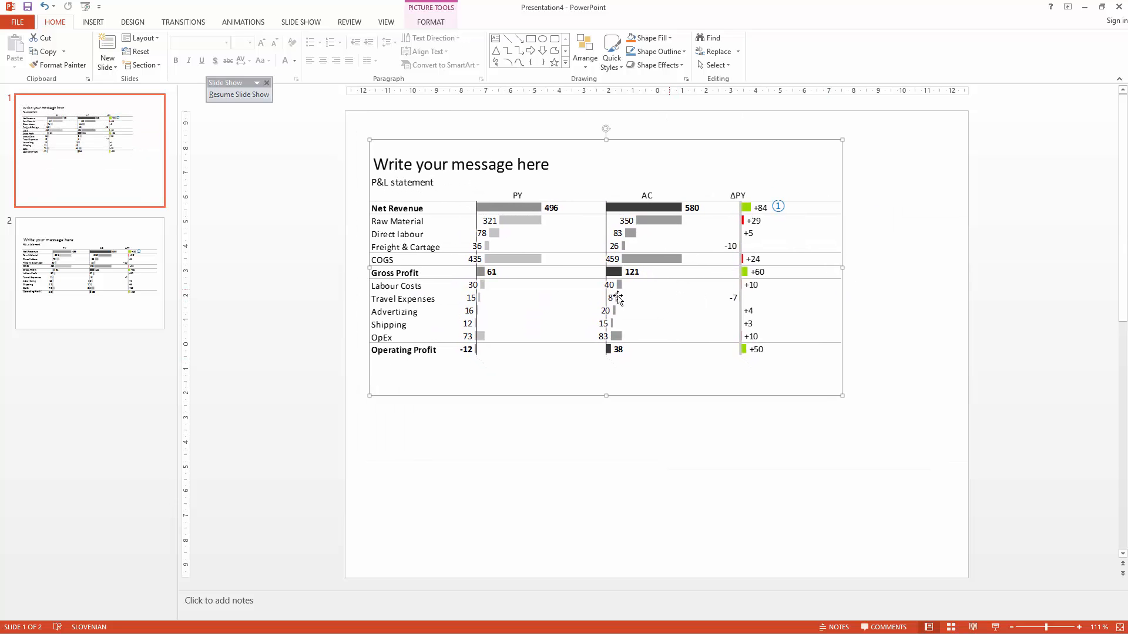
Switch to Excel and compare the formatting of the Net Revenue and Direct labour labels with the exported picture on the PowerPoint slide.
key("alt+Tab")
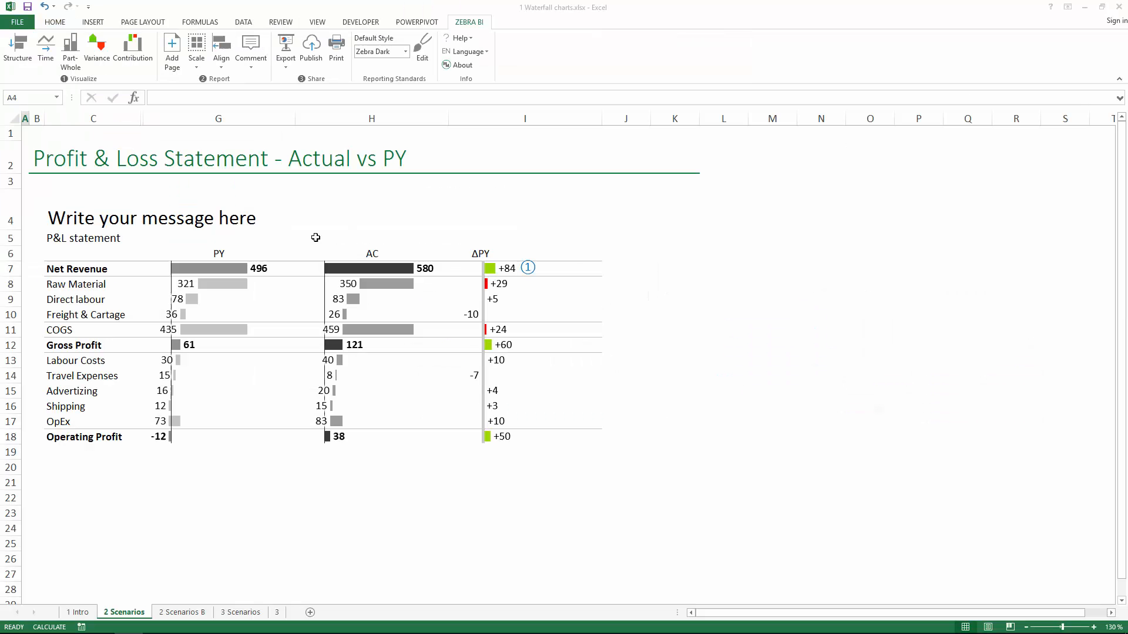
left_click(75, 268)
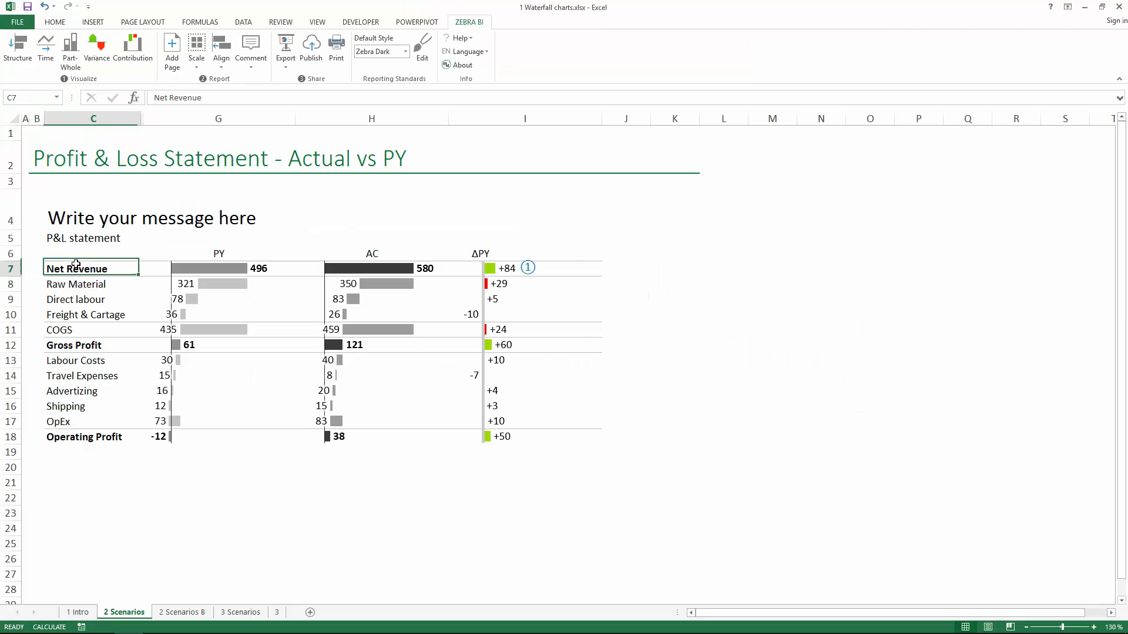
left_click(55, 22)
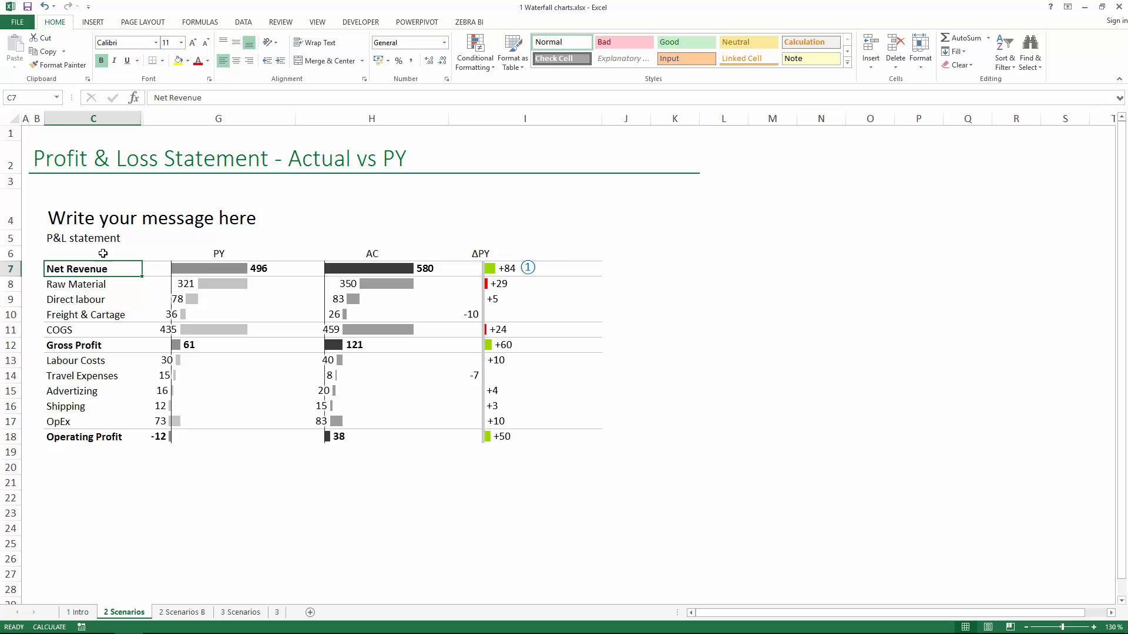
left_click(90, 298)
left_click(91, 269)
key("alt+Tab")
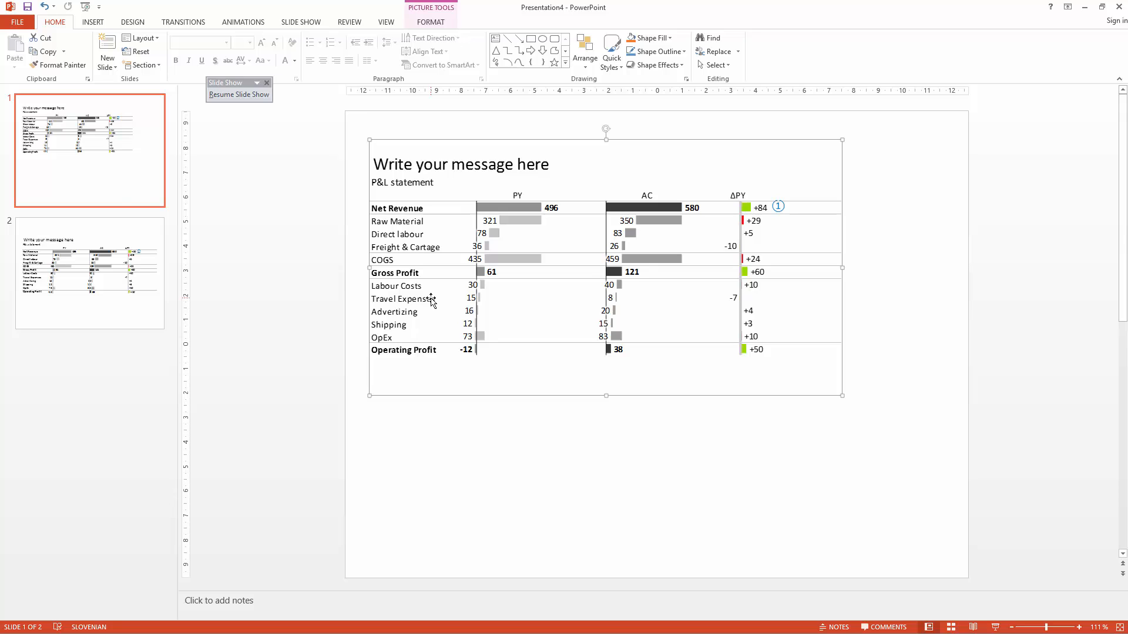
key("alt+Tab")
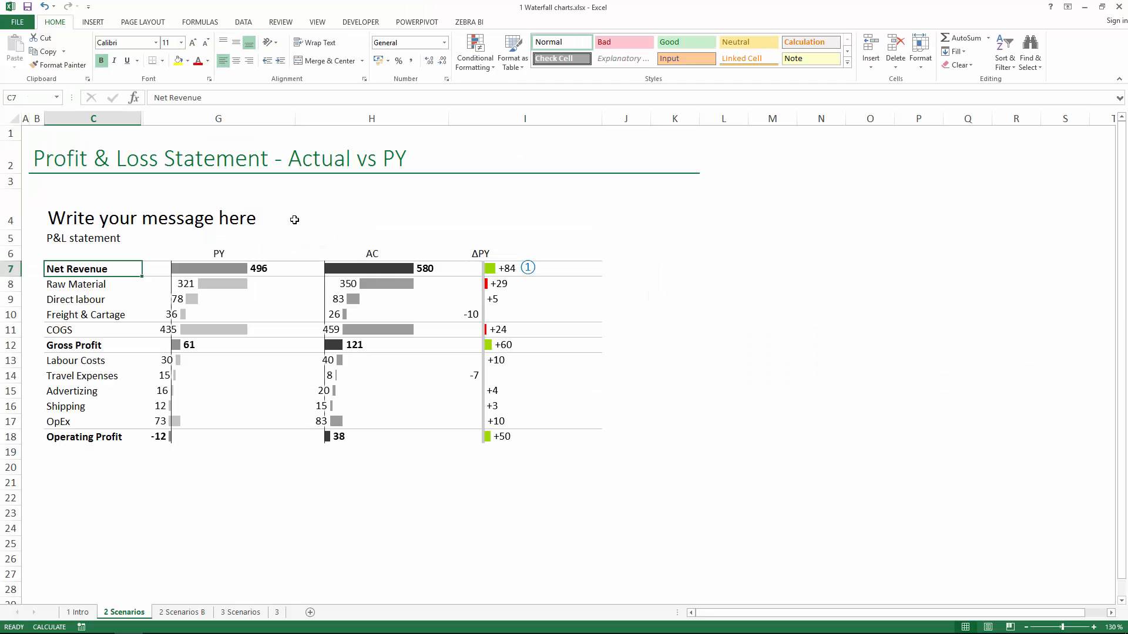
Close the waterfall charts workbook and open the 2 Income Statement.xlsx workbook in Excel.
left_click(302, 209)
left_click(465, 21)
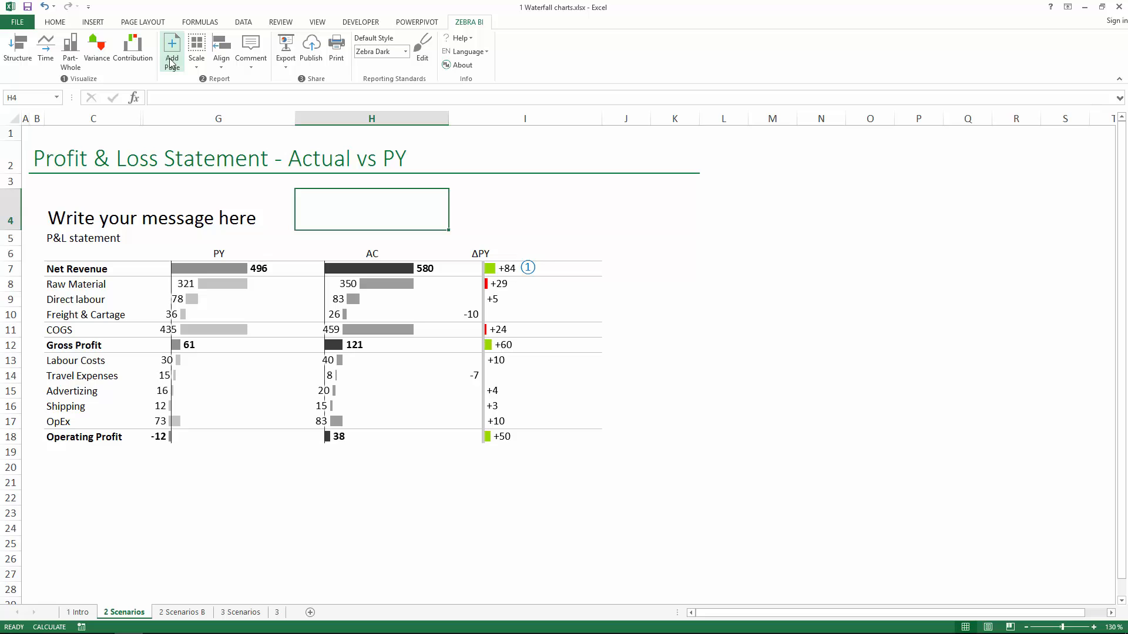
left_click(1119, 8)
left_click(565, 345)
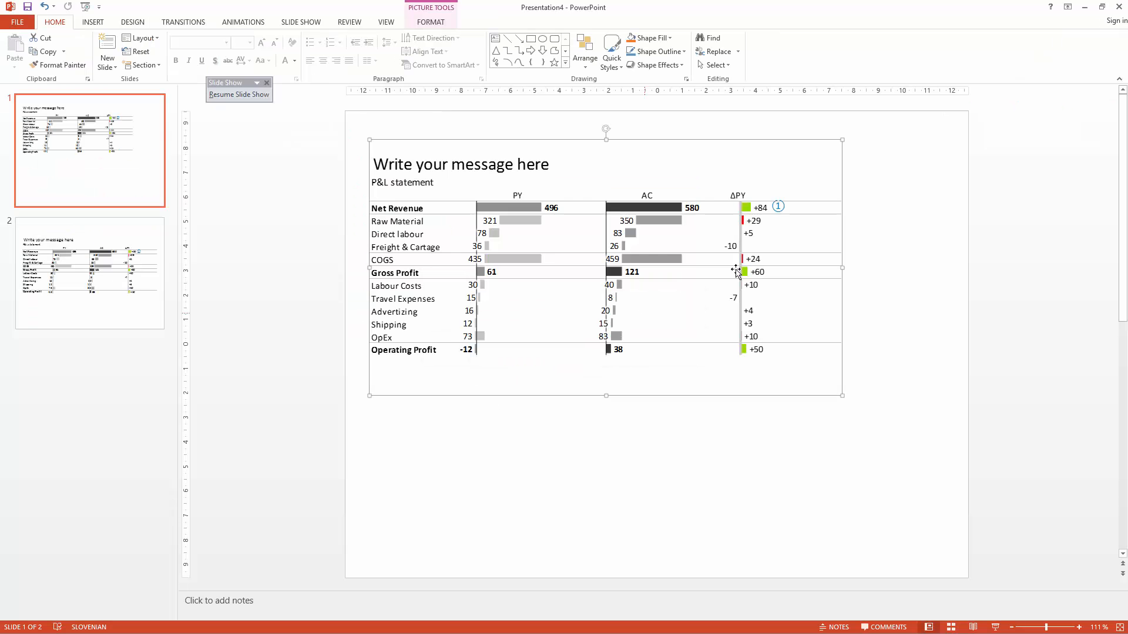
key("alt+Tab")
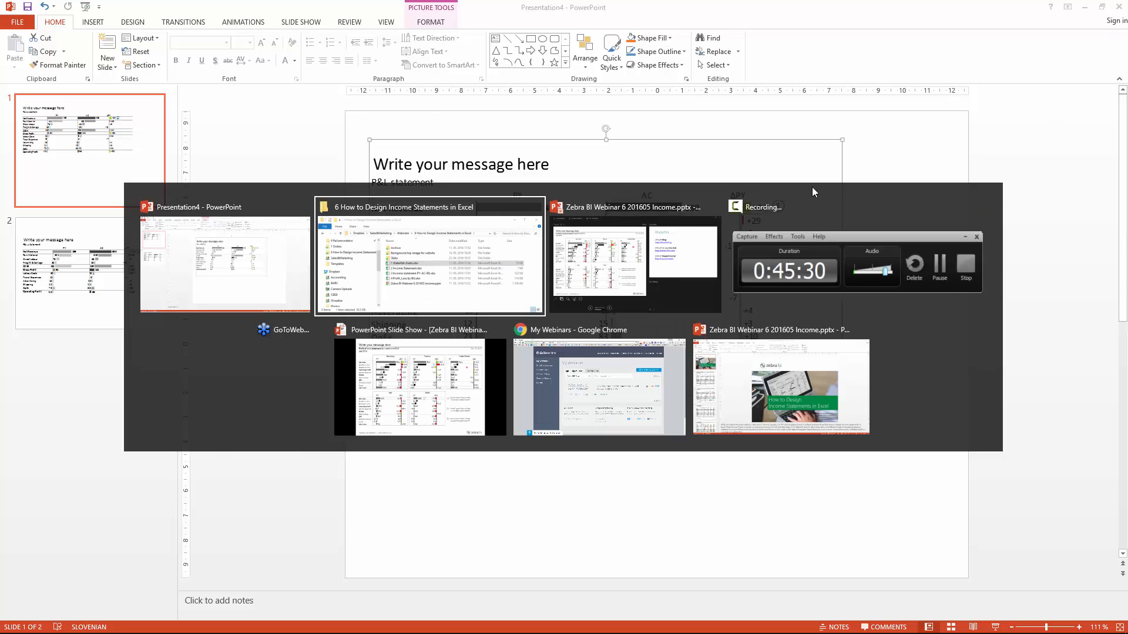
double_click(705, 249)
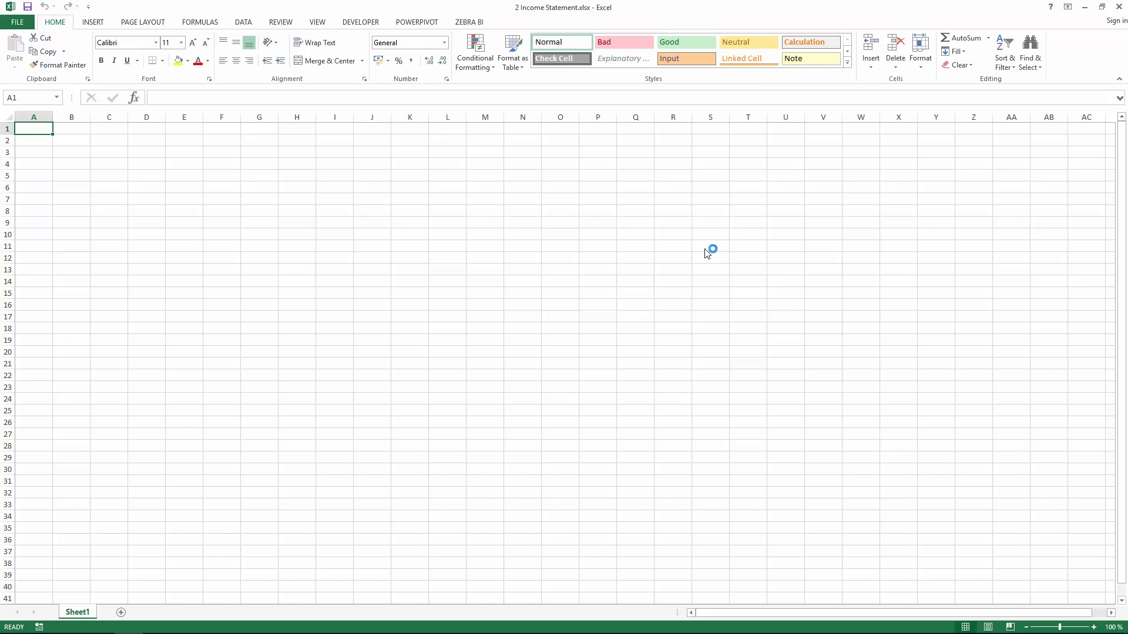
Add a report page to the workbook from the IBCS PPT Table Waterfalls.xlsx template, browsing the templates as extra large icons.
left_click(467, 23)
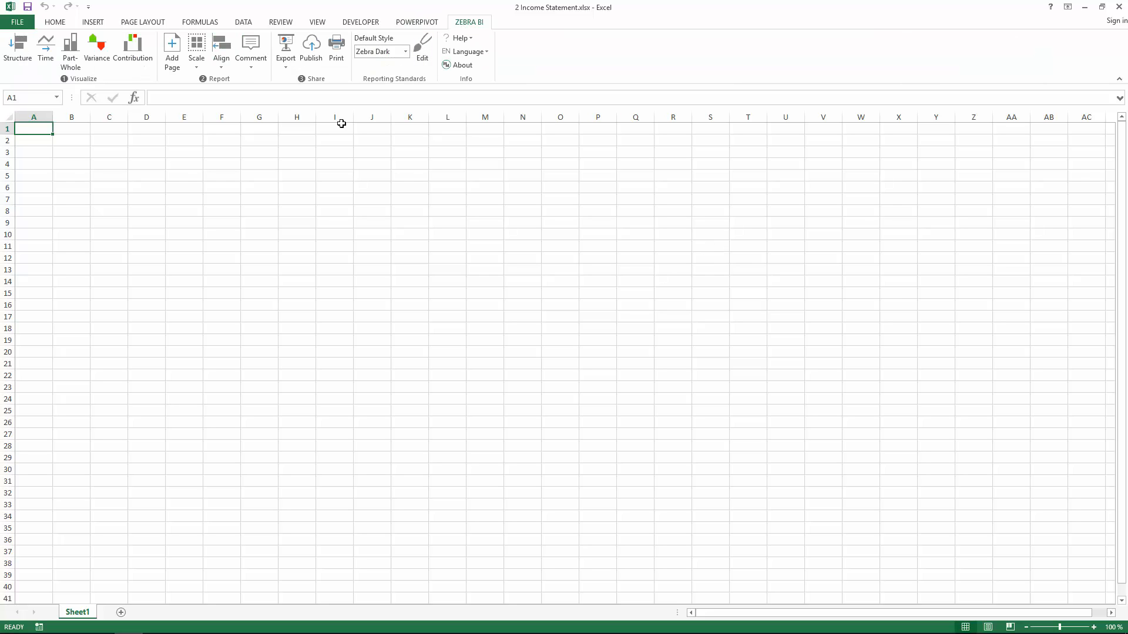
left_click(172, 57)
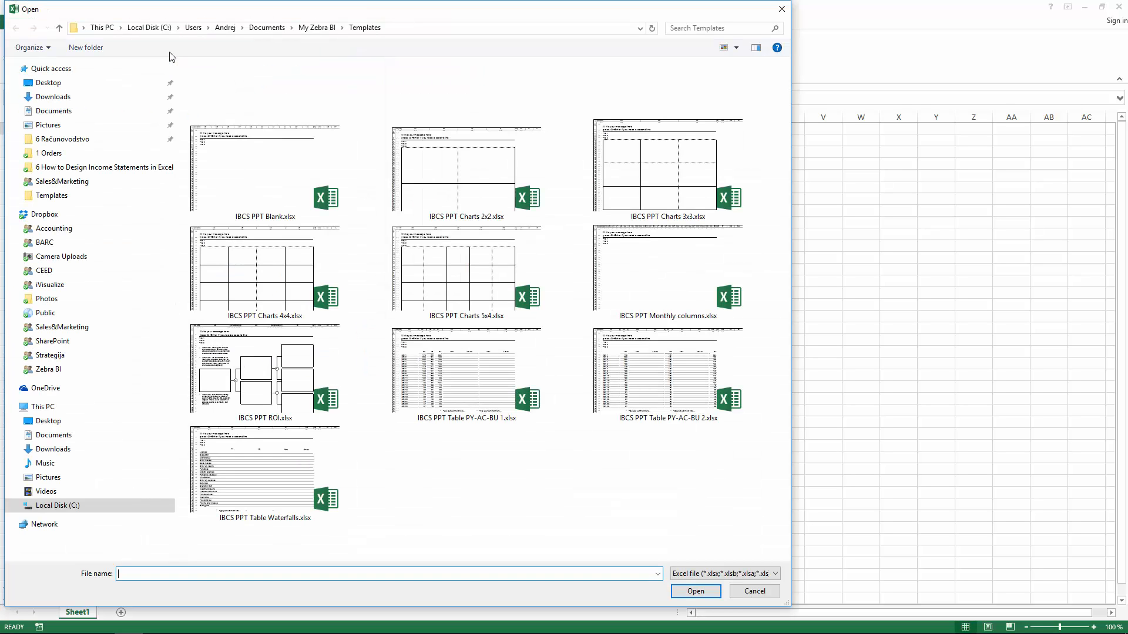
left_click_drag(261, 13, 509, 22)
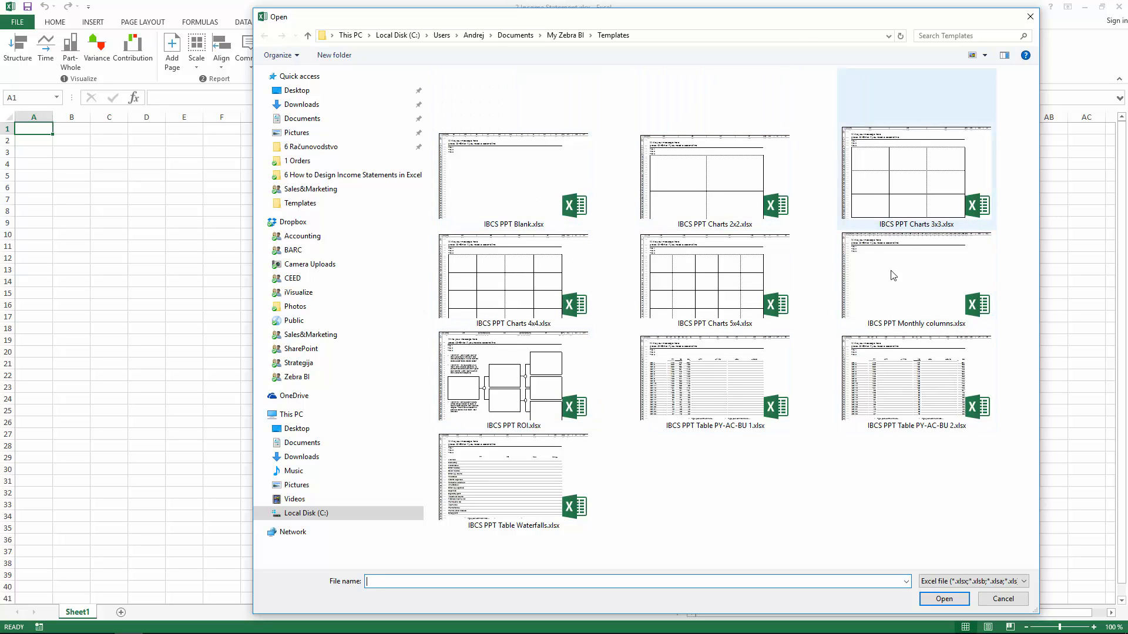
left_click(985, 55)
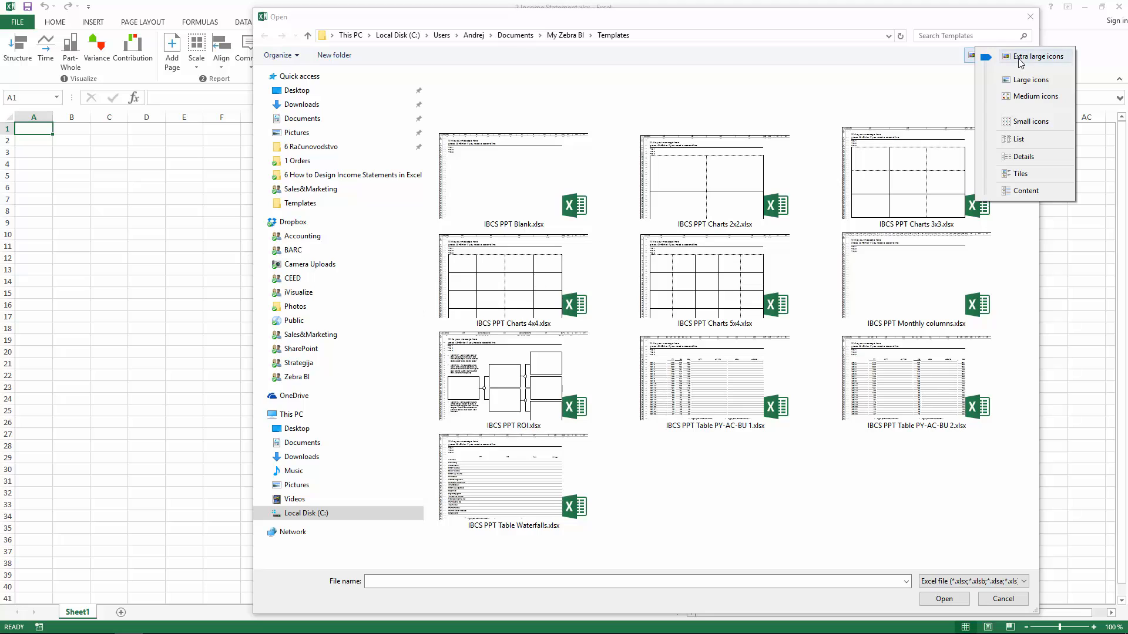
left_click(1026, 191)
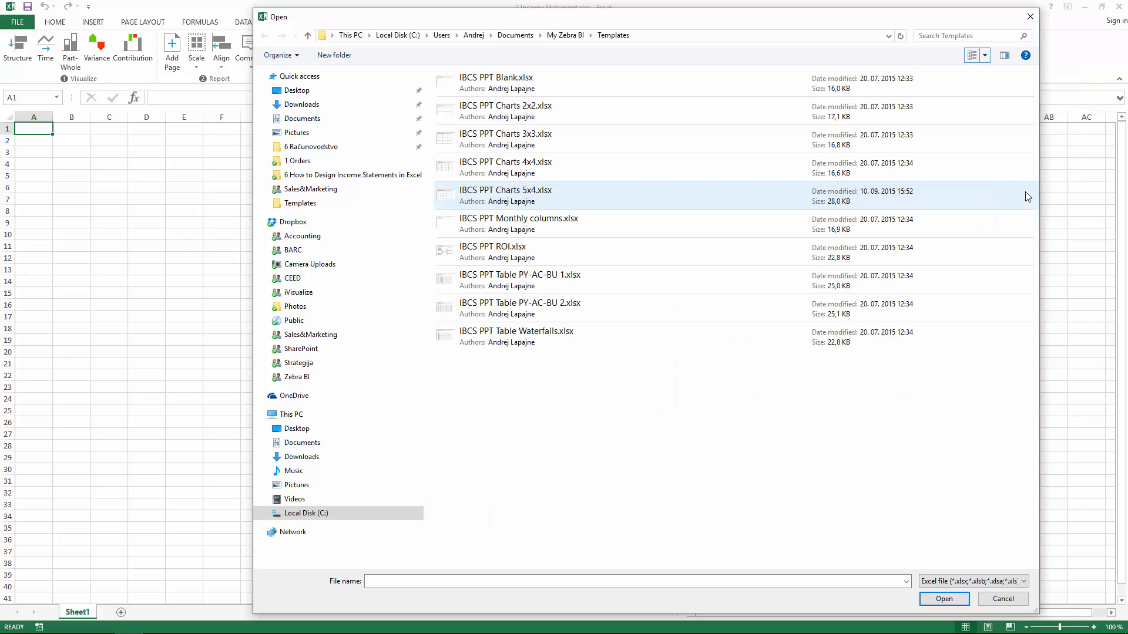
left_click(984, 55)
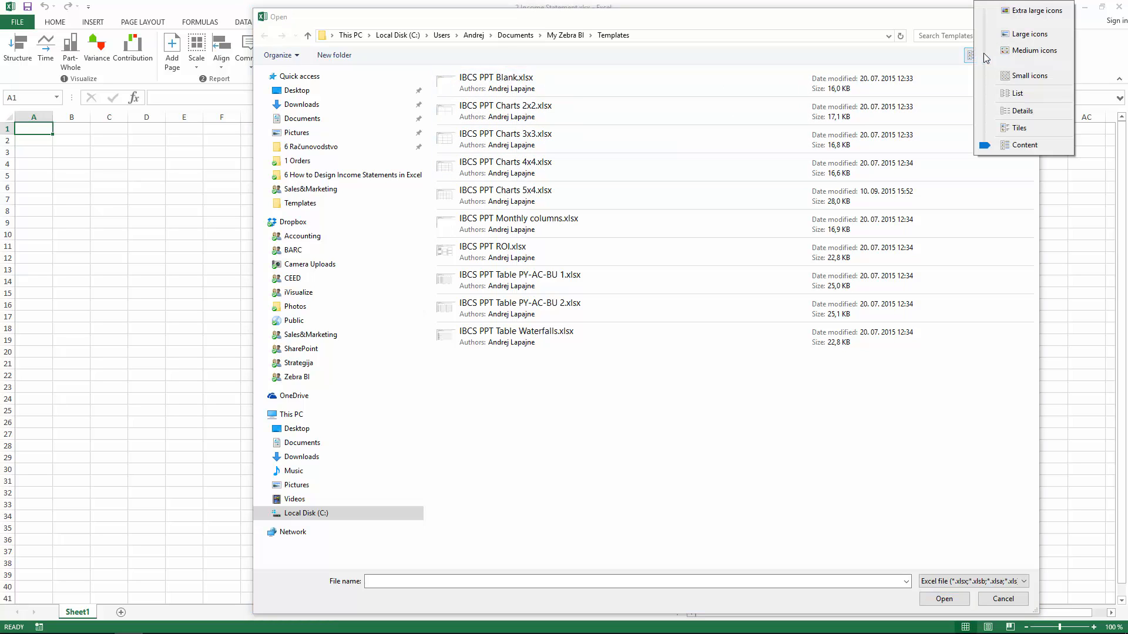
left_click(1035, 11)
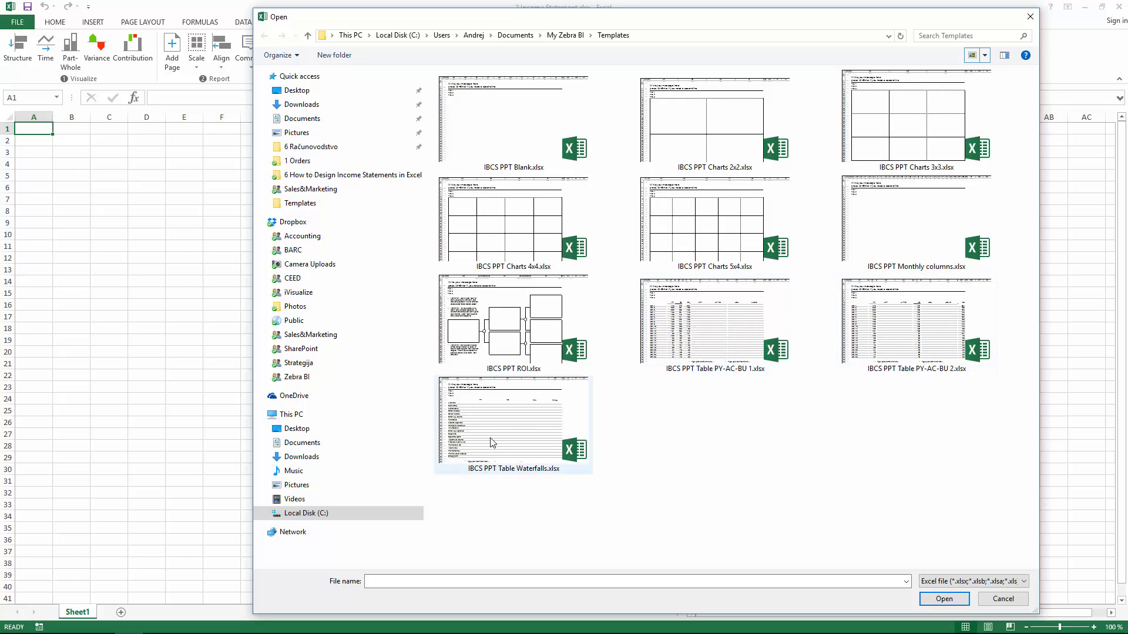
left_click(508, 423)
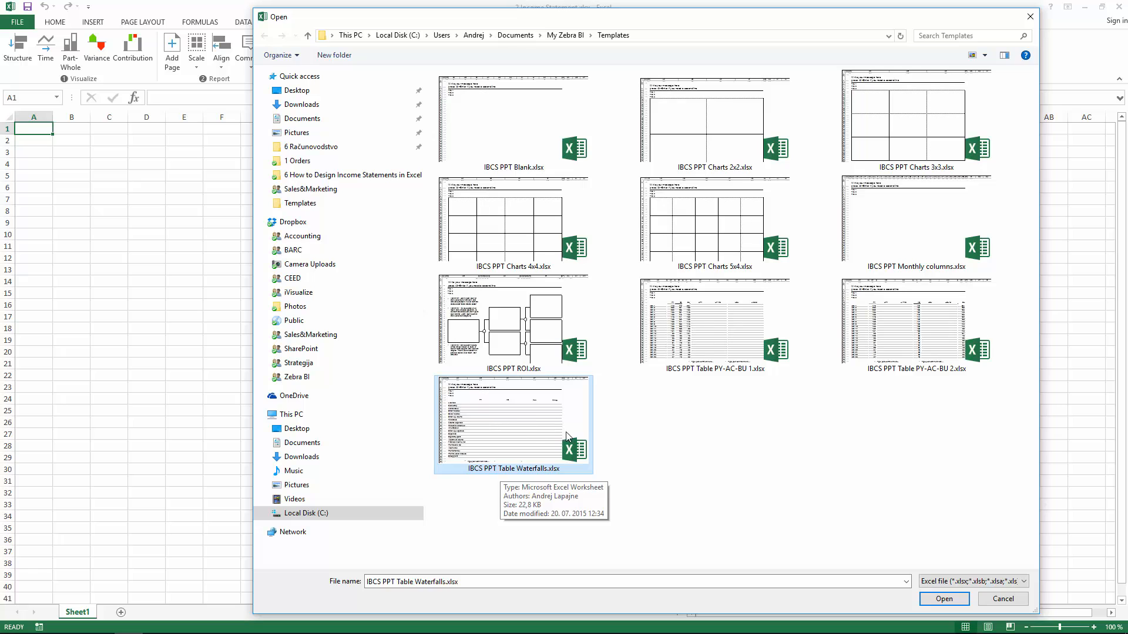
left_click(940, 599)
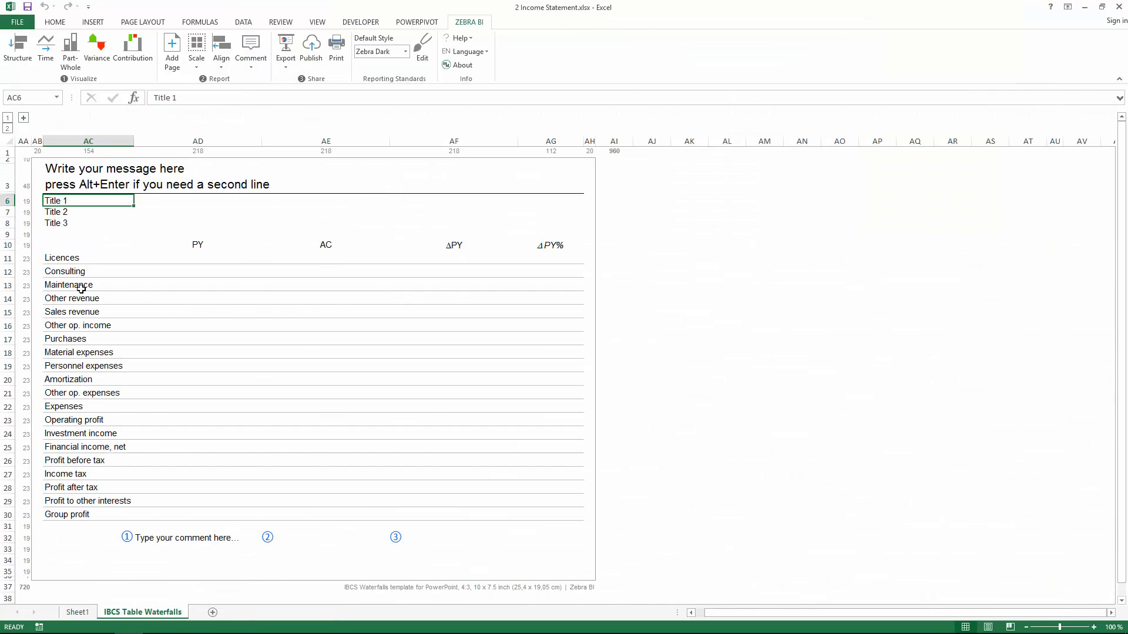
Examine the template page's row labels, its full print area and the empty PY, AC and ΔPY chart columns.
left_click(81, 288)
left_click(151, 285)
left_click(104, 301)
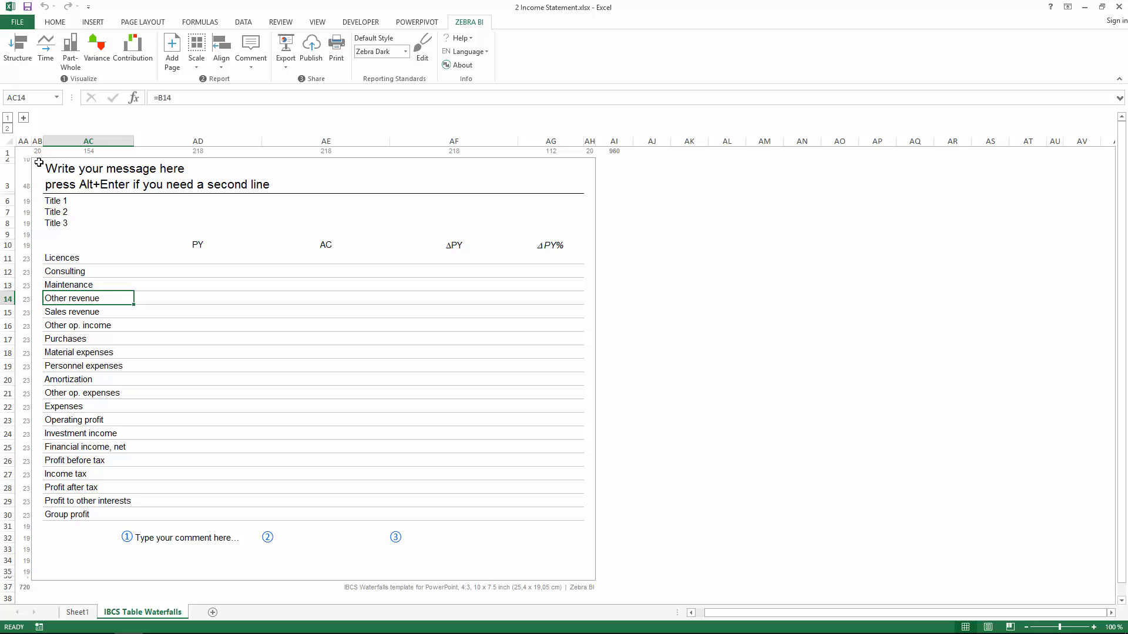
mouse_move(36, 161)
left_mouse_down()
mouse_move(353, 259)
mouse_move(526, 518)
mouse_move(561, 506)
left_mouse_up()
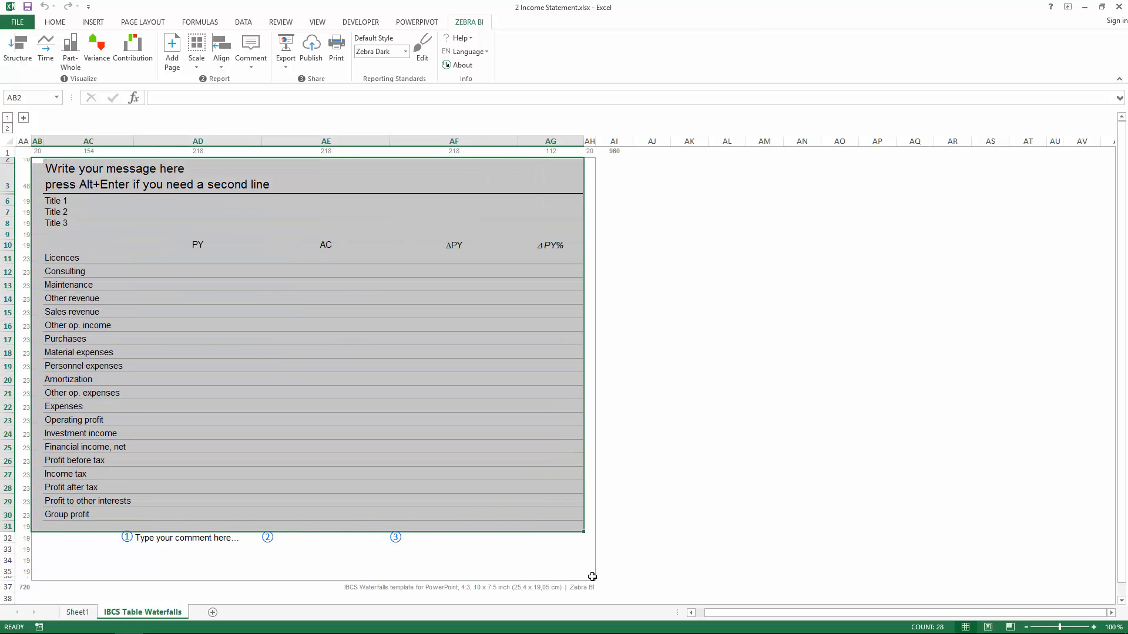
left_click_drag(592, 577, 589, 562)
key("shift+Down")
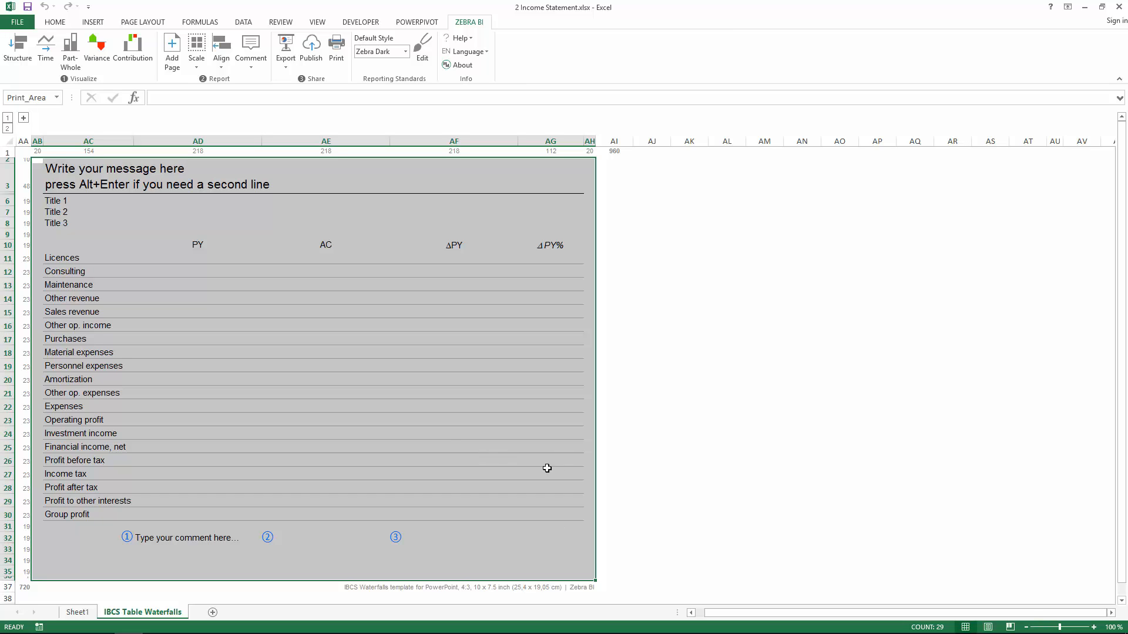
left_click(446, 433)
left_click(189, 324)
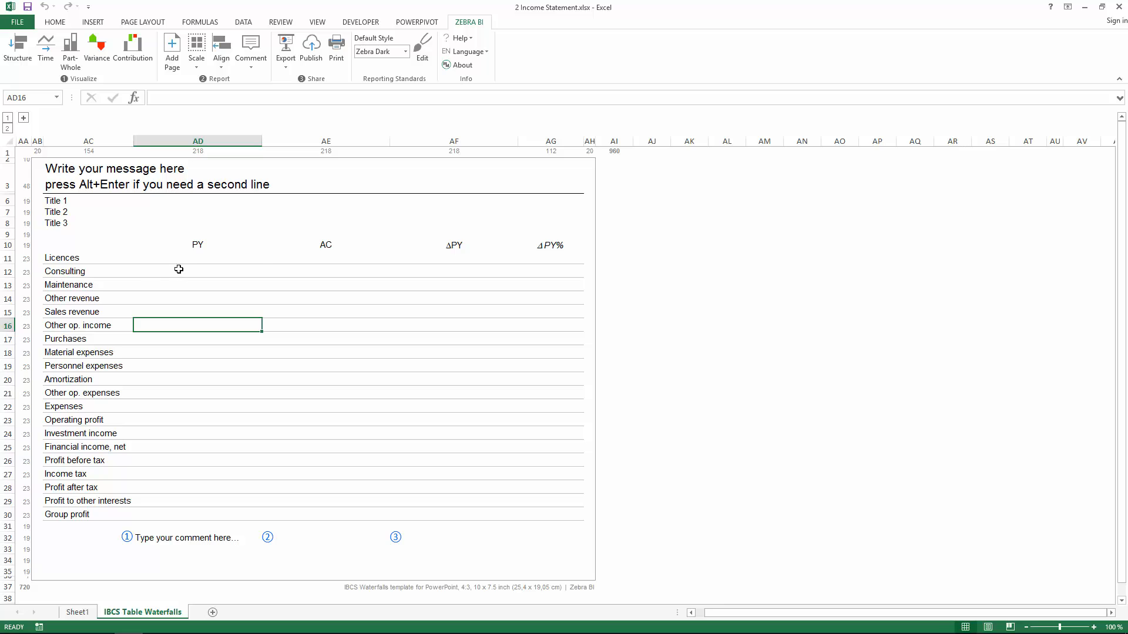
left_click_drag(179, 257, 206, 516)
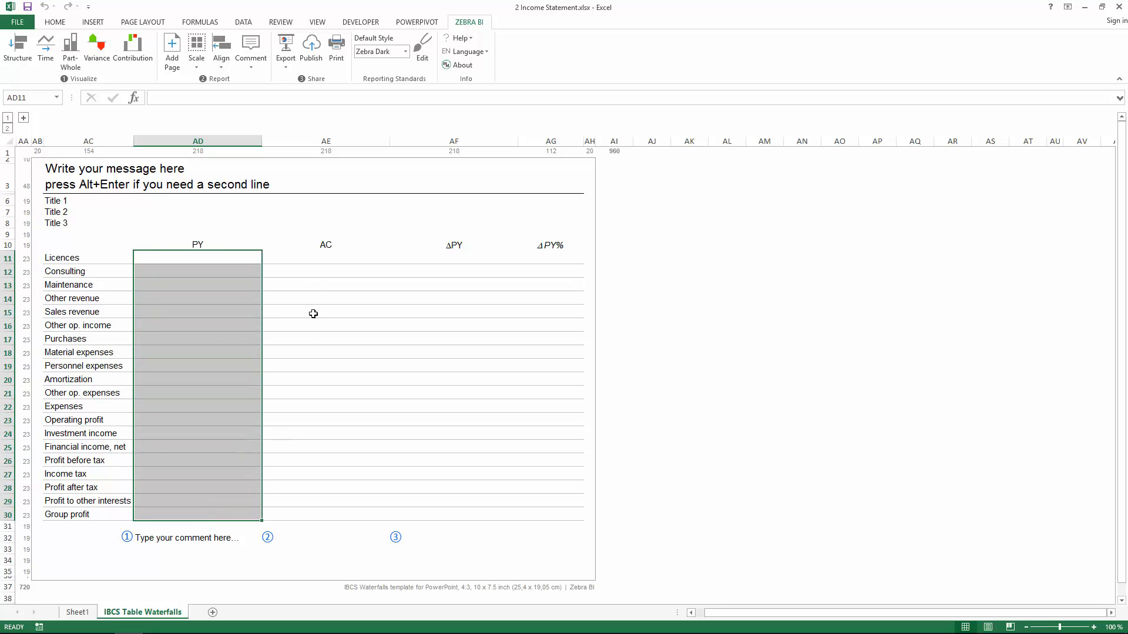
left_click_drag(314, 259, 378, 456)
left_click(444, 419)
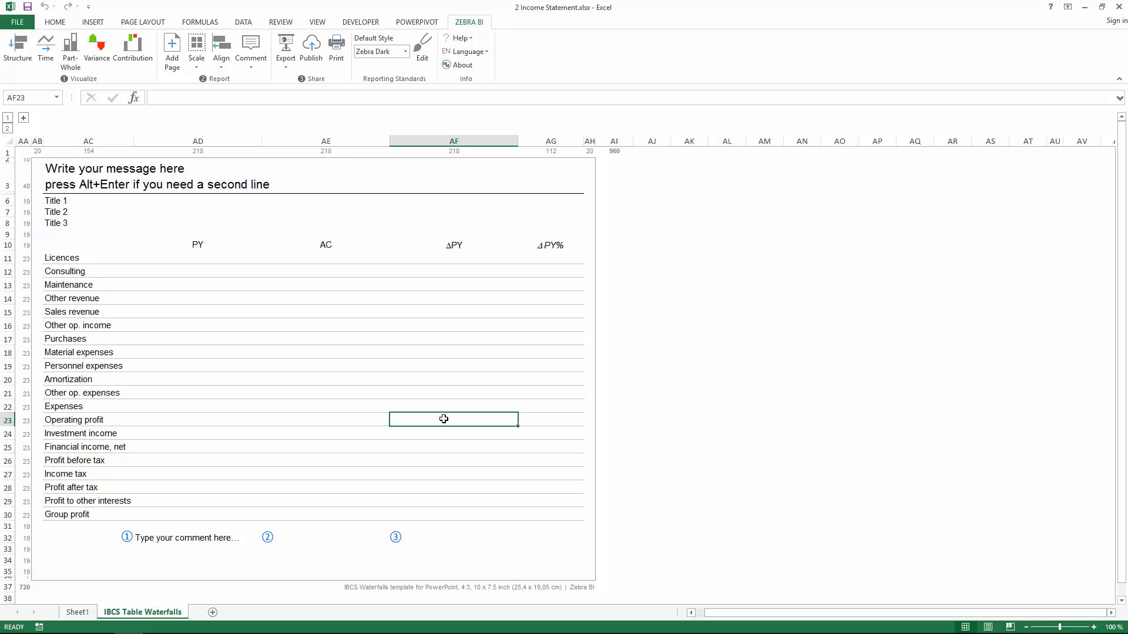
Expand the grouped columns to show the data preparation area beside the report page.
left_click(24, 119)
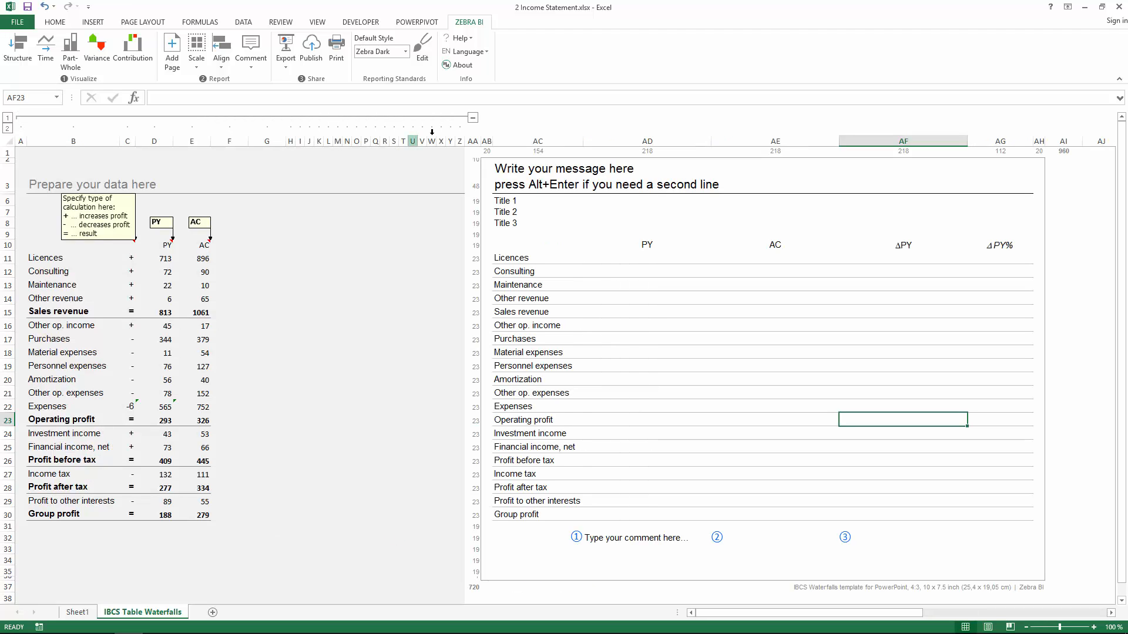
left_click(472, 118)
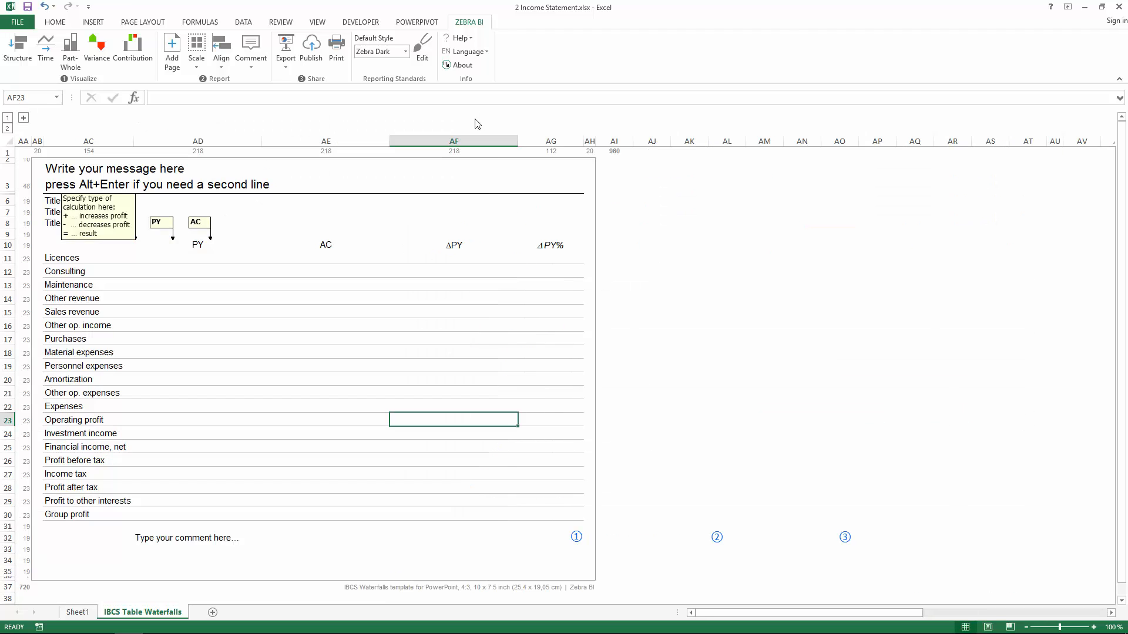
left_click(24, 119)
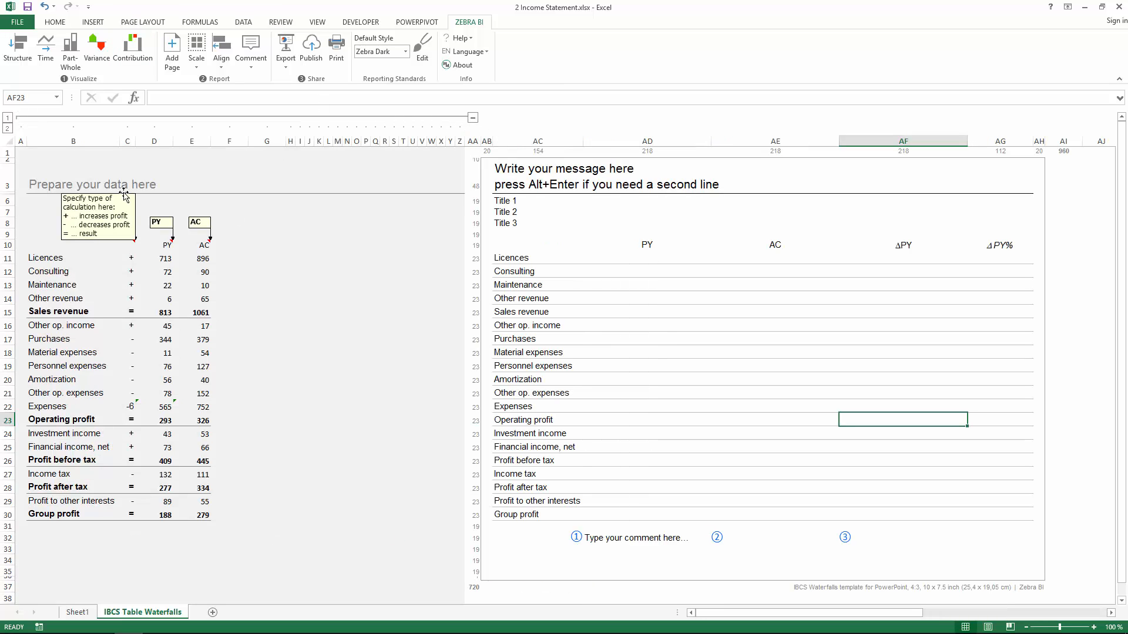
Examine the data preparation table's row labels, its calculation signs in C11:C30 and the PY and AC values.
left_click(55, 175)
left_click(55, 262)
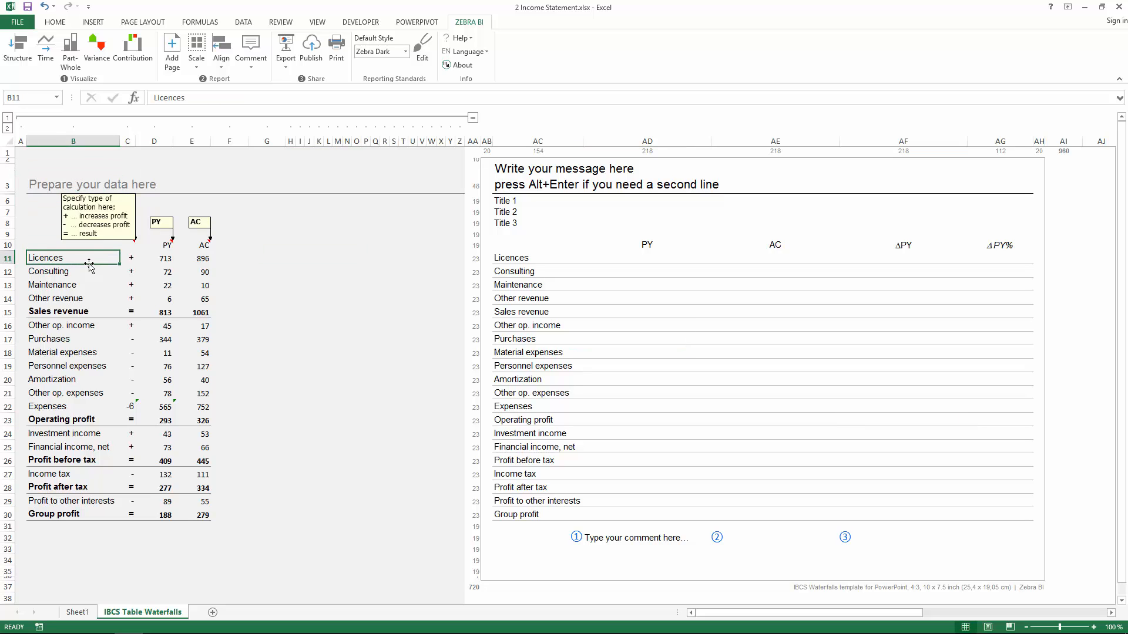
key("Right")
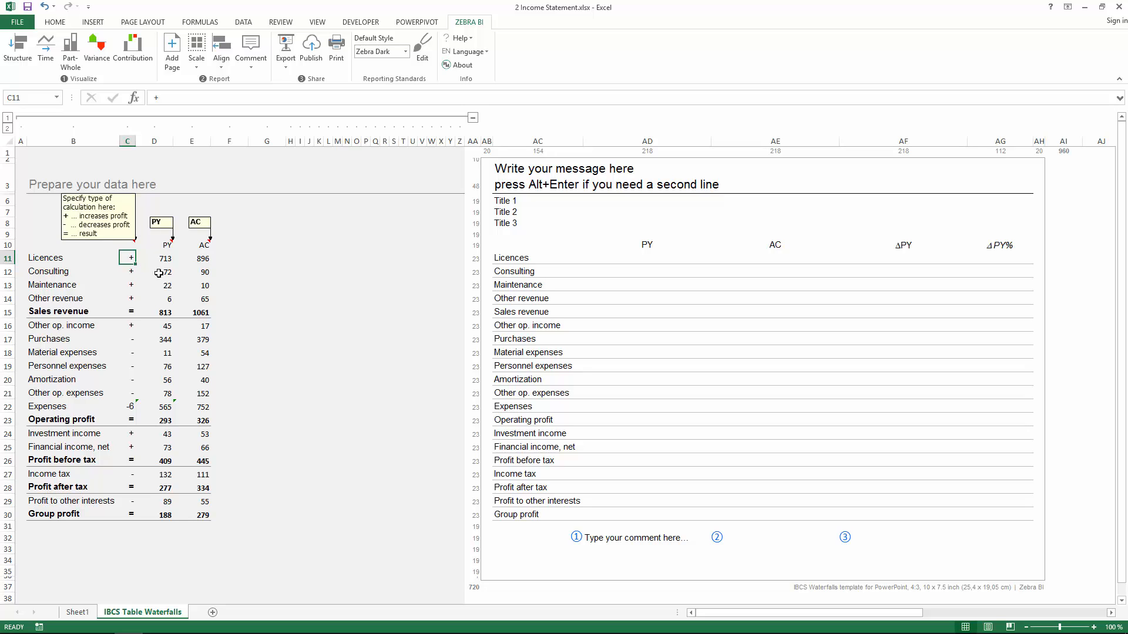
left_click(158, 273)
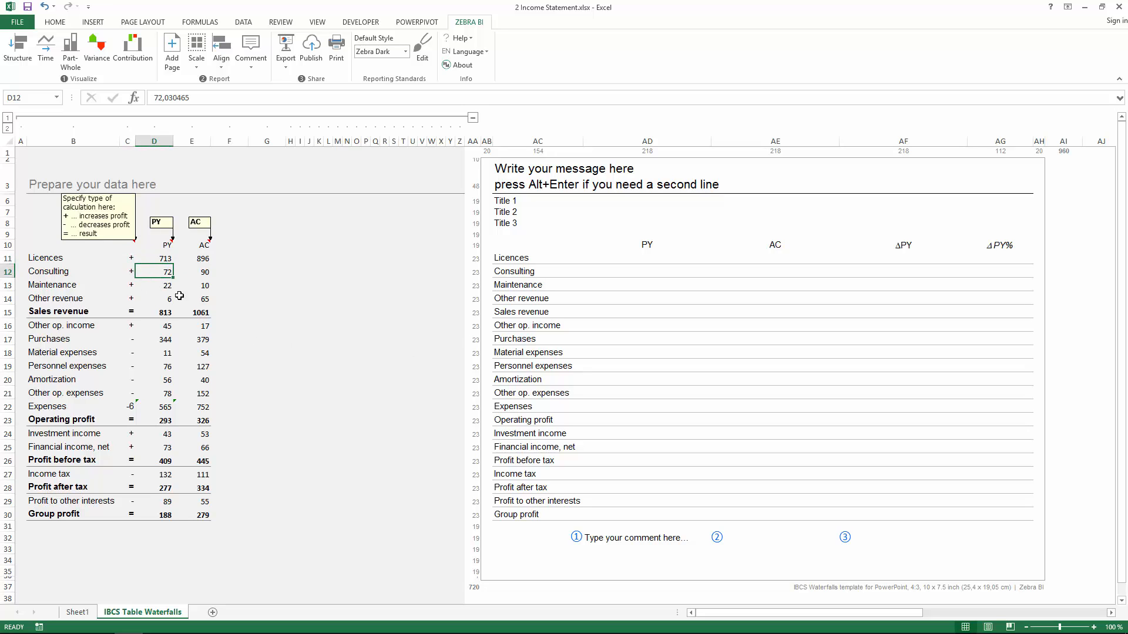
left_click_drag(133, 247, 200, 513)
left_click(142, 297)
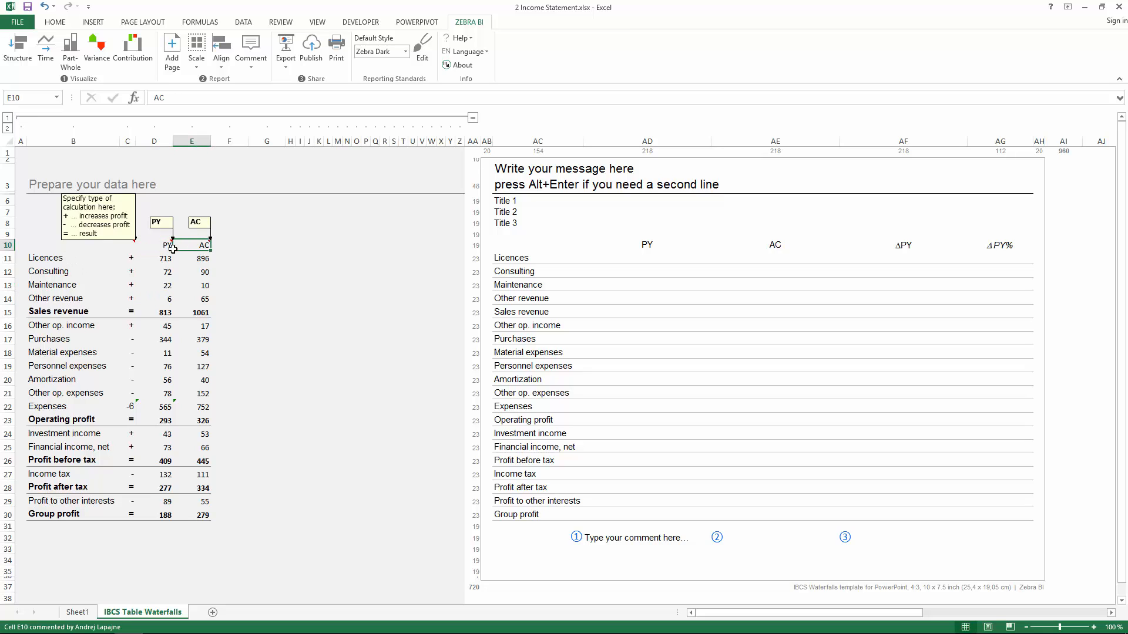
left_click_drag(131, 259, 131, 516)
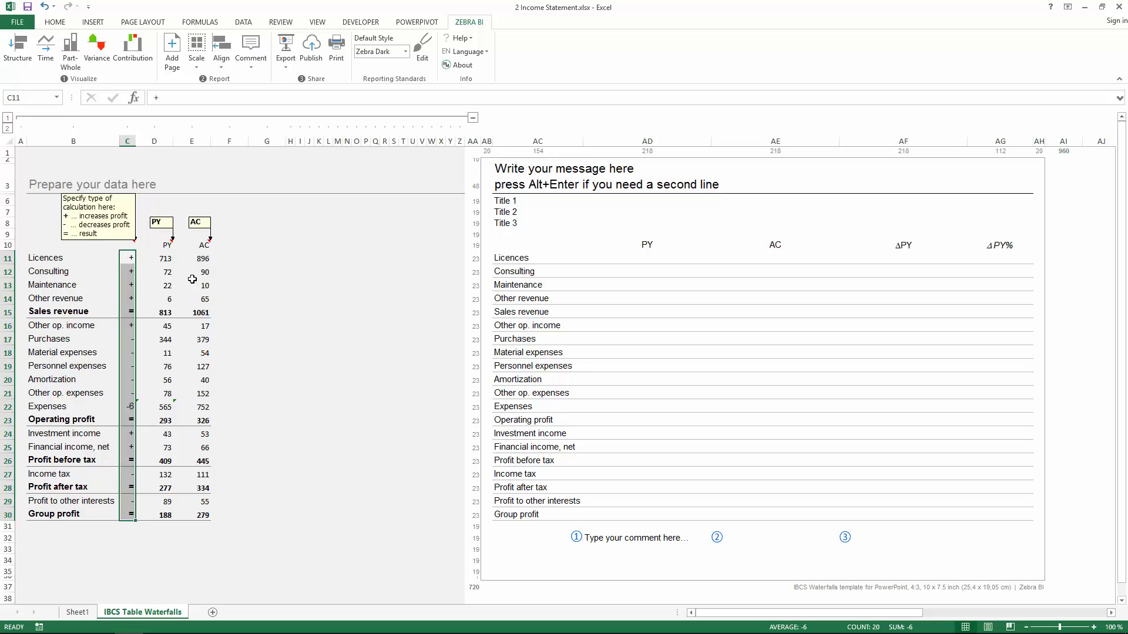
Insert a structure contribution bar chart from the C10:E30 data and ungroup it into separate PY and AC waterfall charts.
left_click_drag(204, 245, 130, 517)
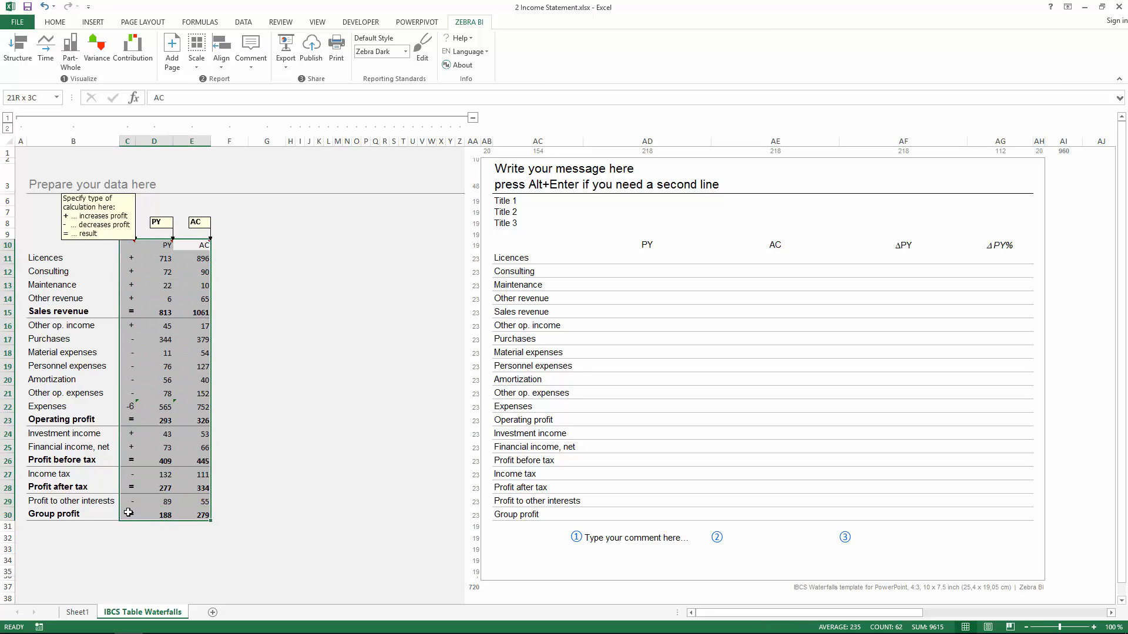
left_click(132, 57)
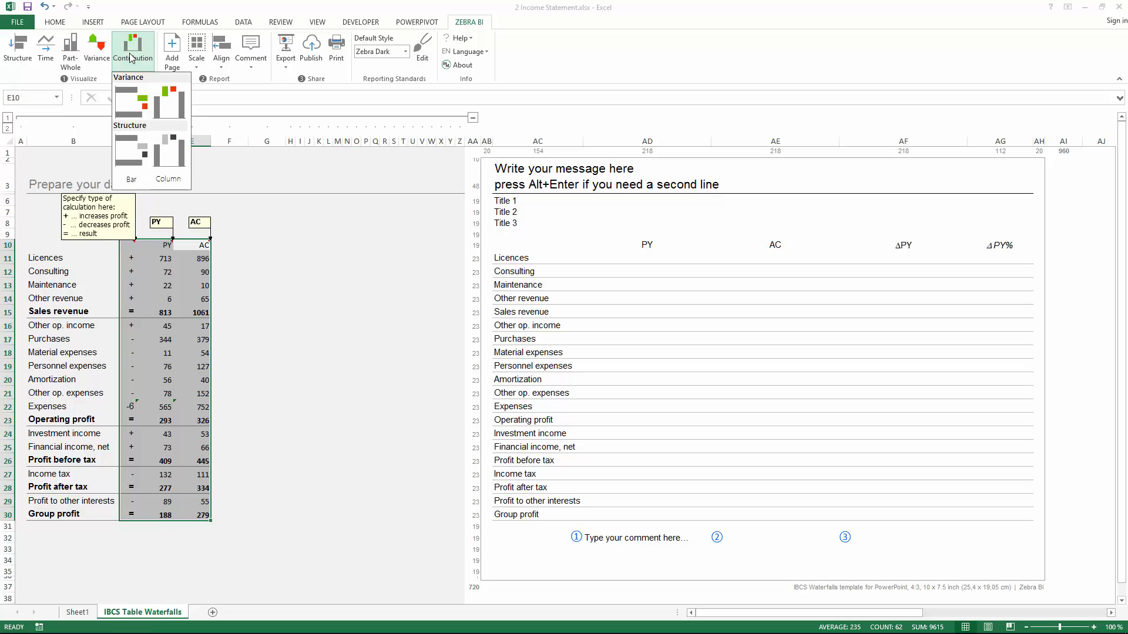
left_click(128, 158)
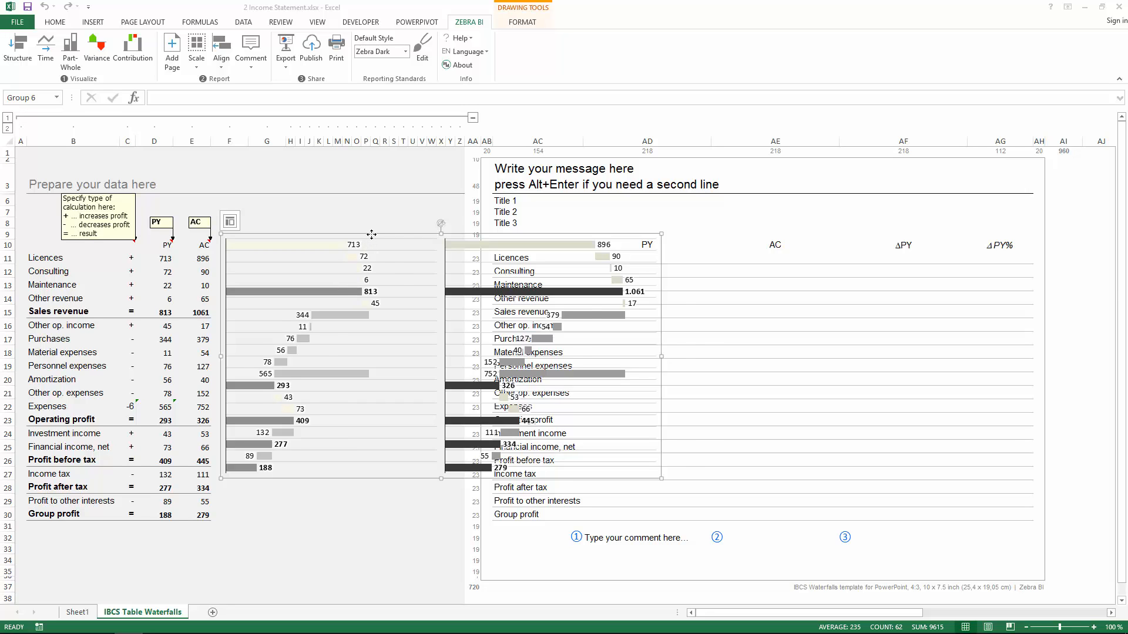
left_click_drag(371, 234, 429, 276)
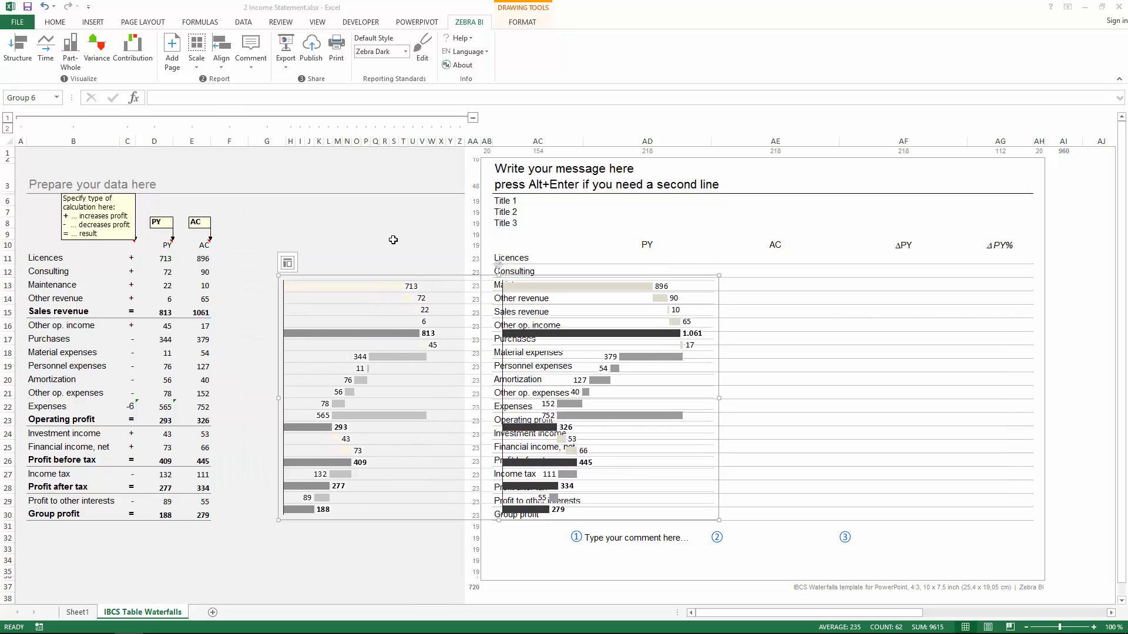
left_click(198, 67)
left_click(228, 140)
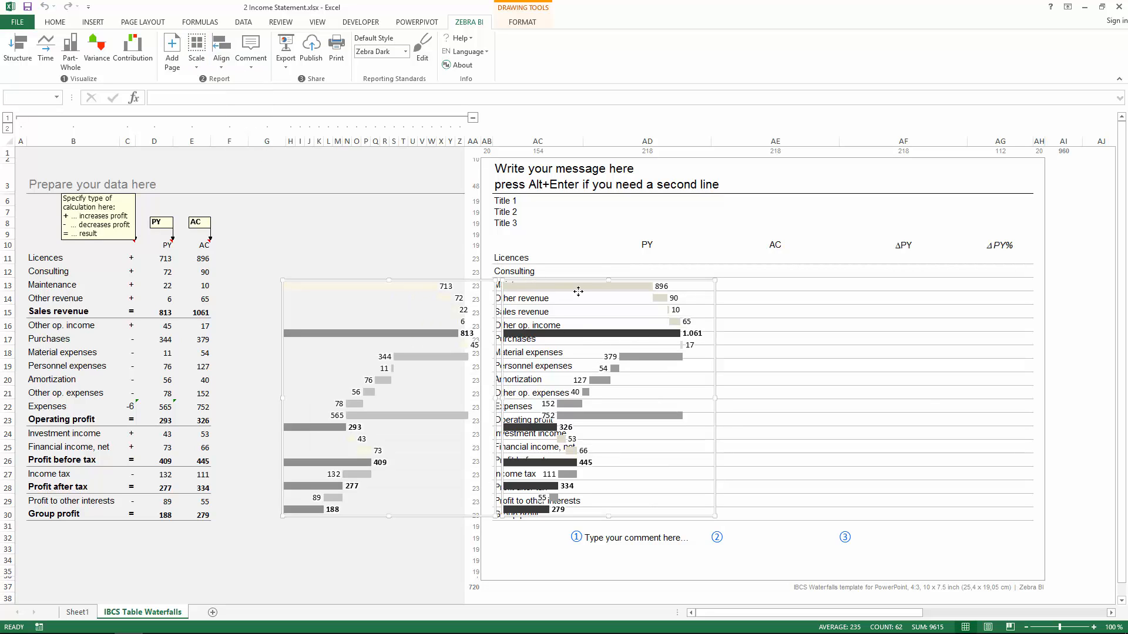
Fit the AC waterfall chart to AE11:AE30 and the PY waterfall chart to AD11:AD30 on the report page.
left_click(574, 255)
left_click(644, 324)
left_click(734, 335)
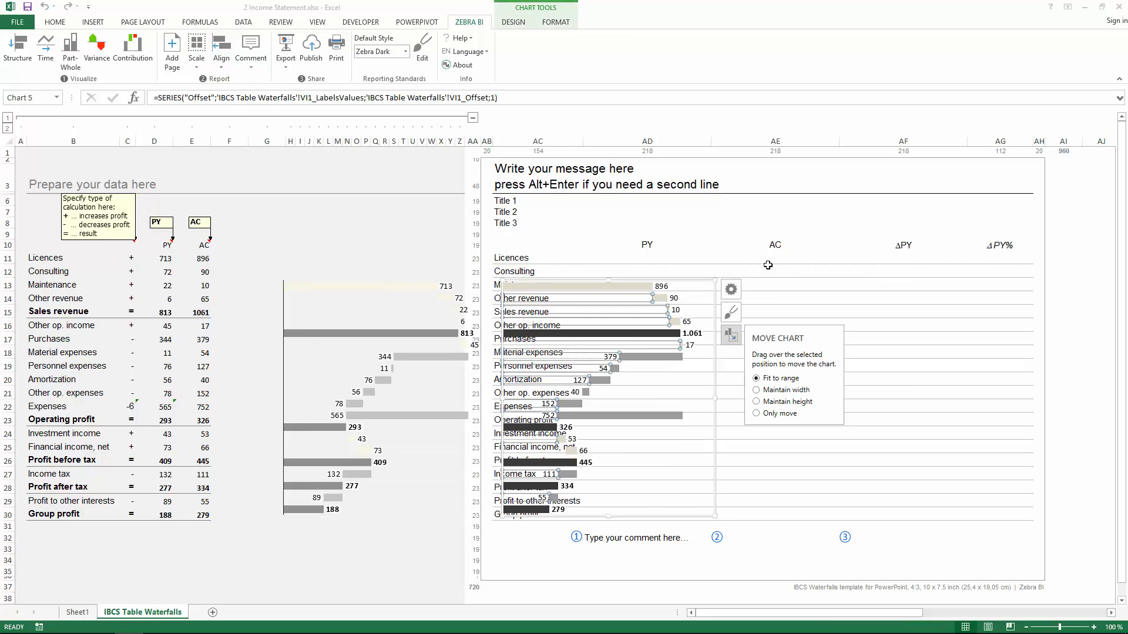
left_click_drag(767, 262, 767, 509)
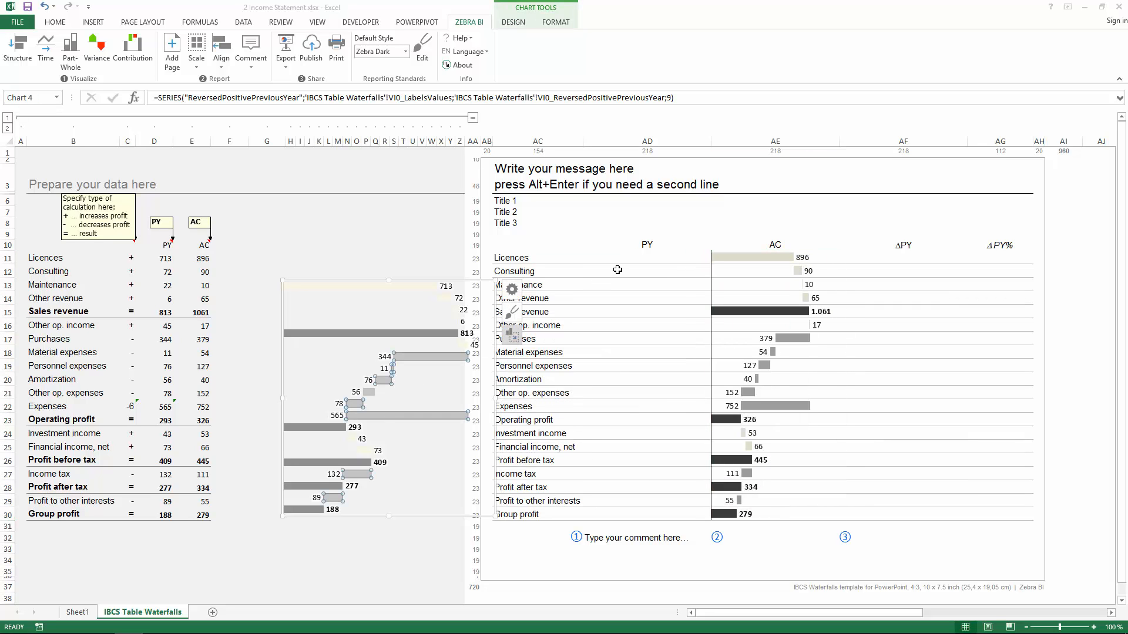
left_click_drag(620, 258, 639, 515)
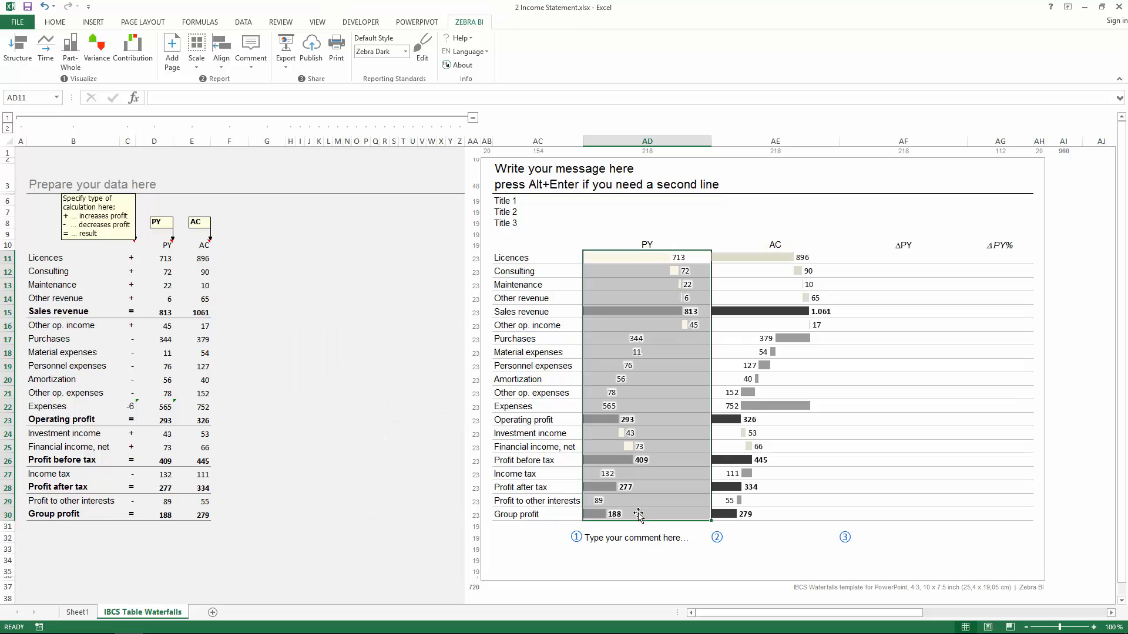
left_click(644, 242)
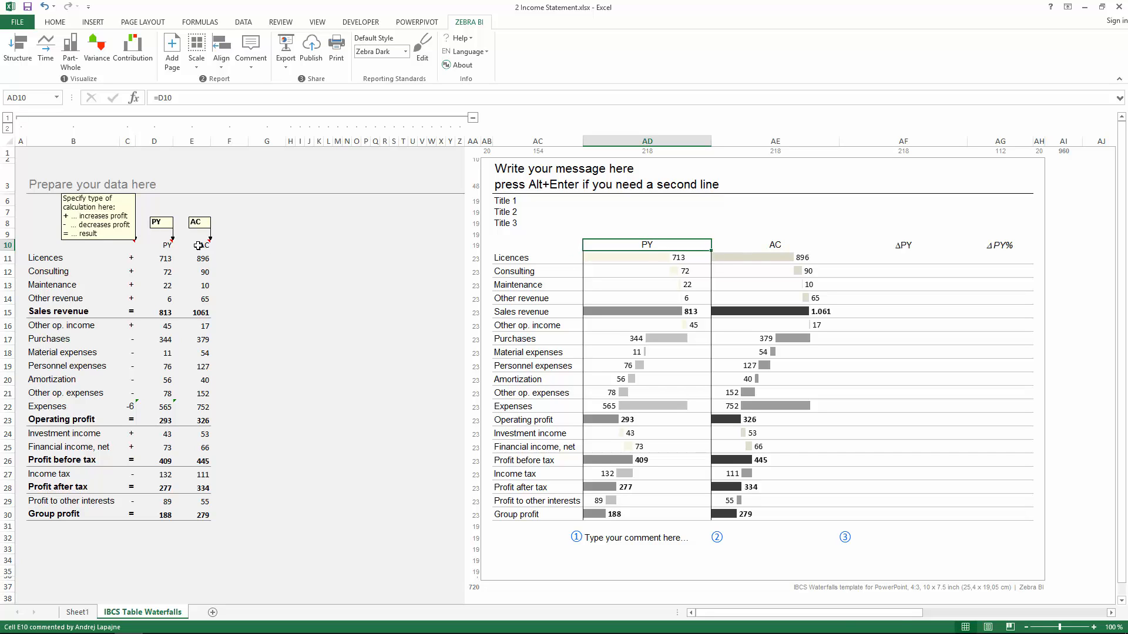
Insert a plus-minus variance bar chart from C10:E30 and fit it to AF11:AF30 in the ΔPY column.
left_click_drag(191, 248, 129, 515)
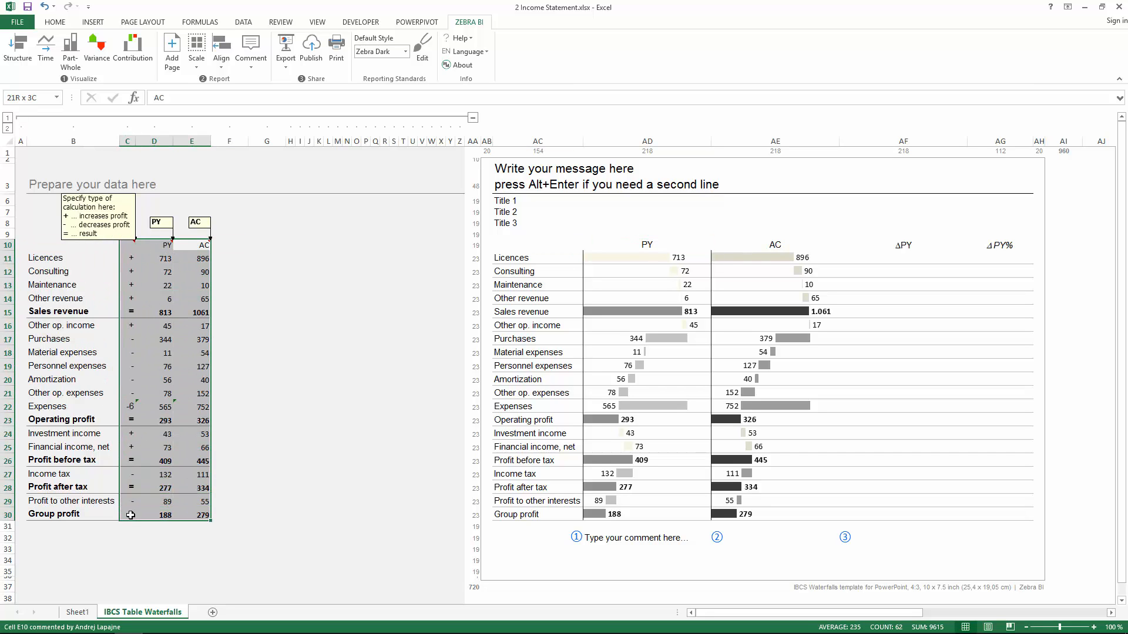
left_click(98, 62)
left_click(99, 105)
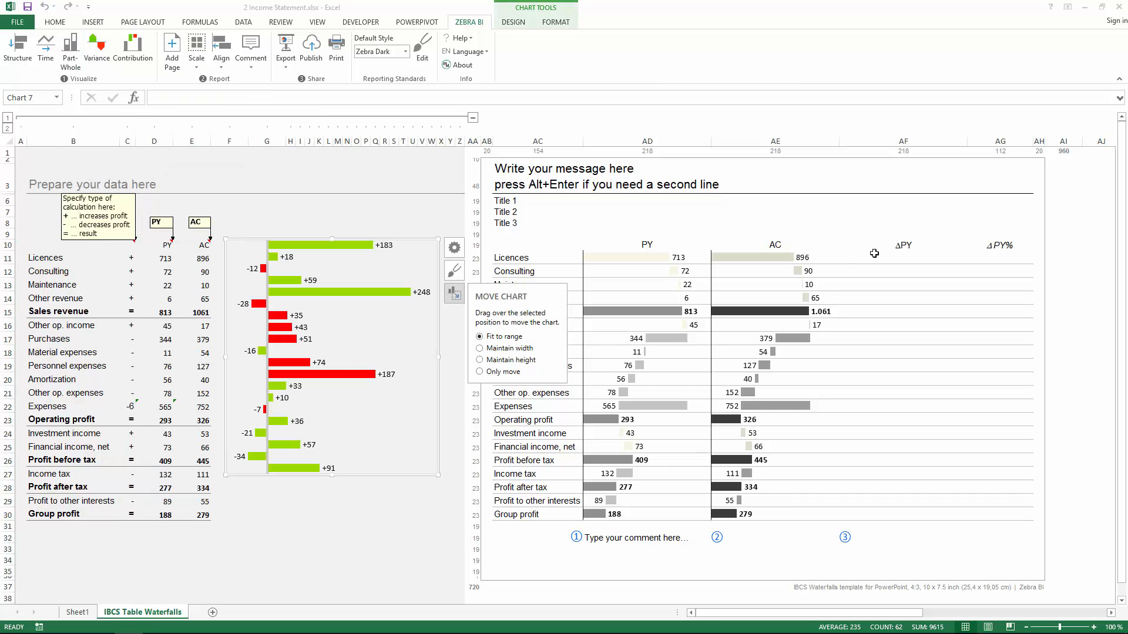
left_click_drag(878, 259, 908, 520)
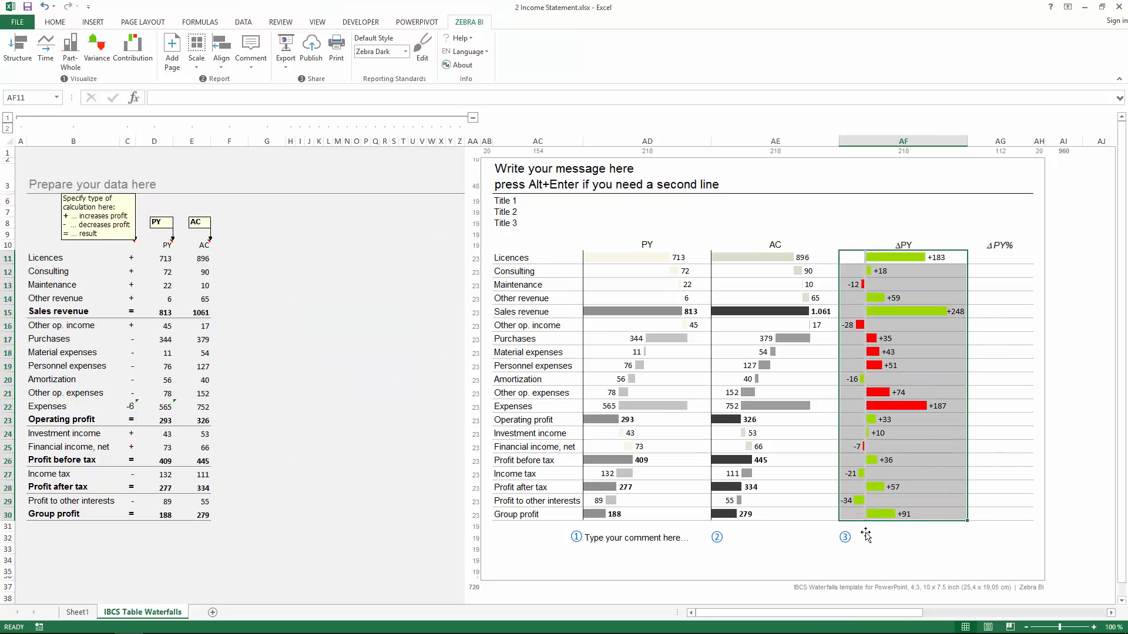
left_click(242, 260)
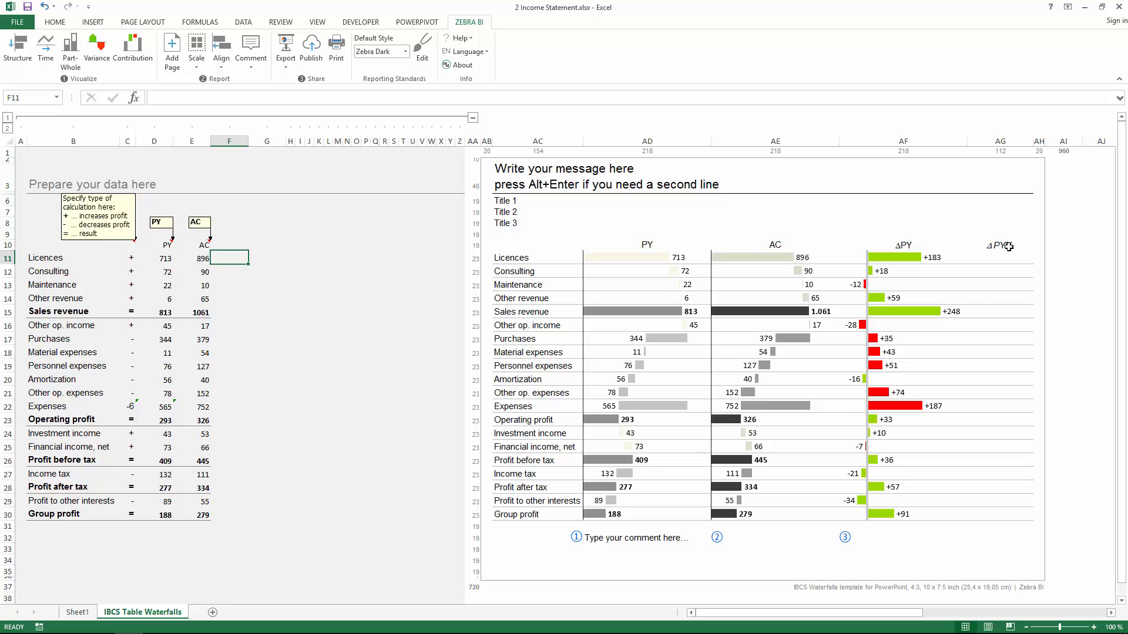
Insert a horizontal plus-minus variance dot chart from C10:E30 and set it to display relative (%) variance.
left_click_drag(200, 249, 130, 510)
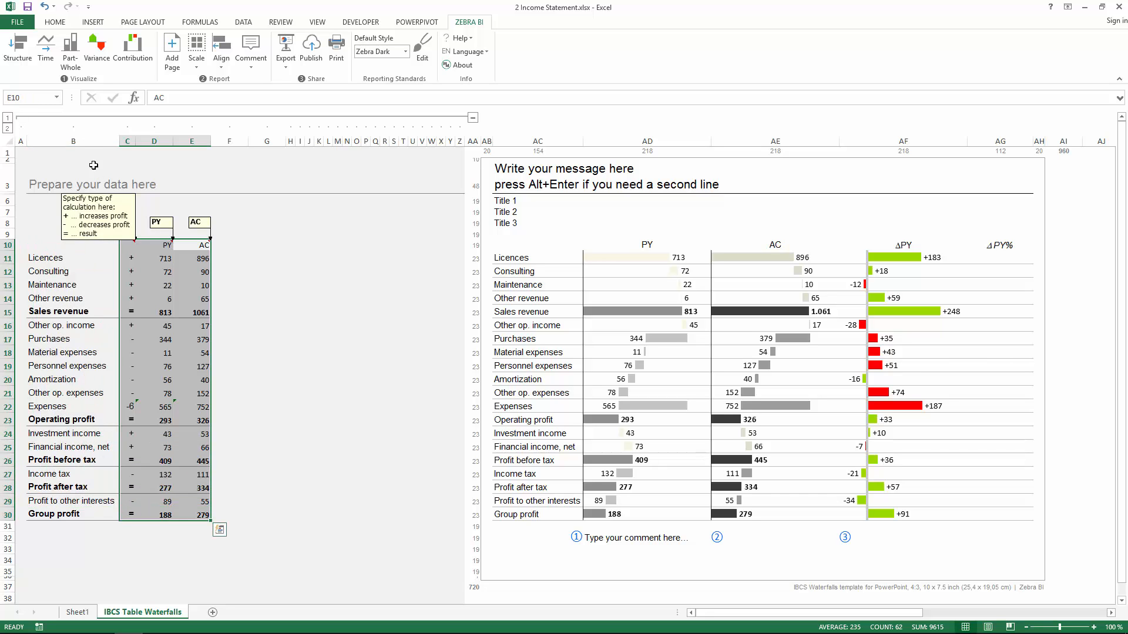
left_click(89, 52)
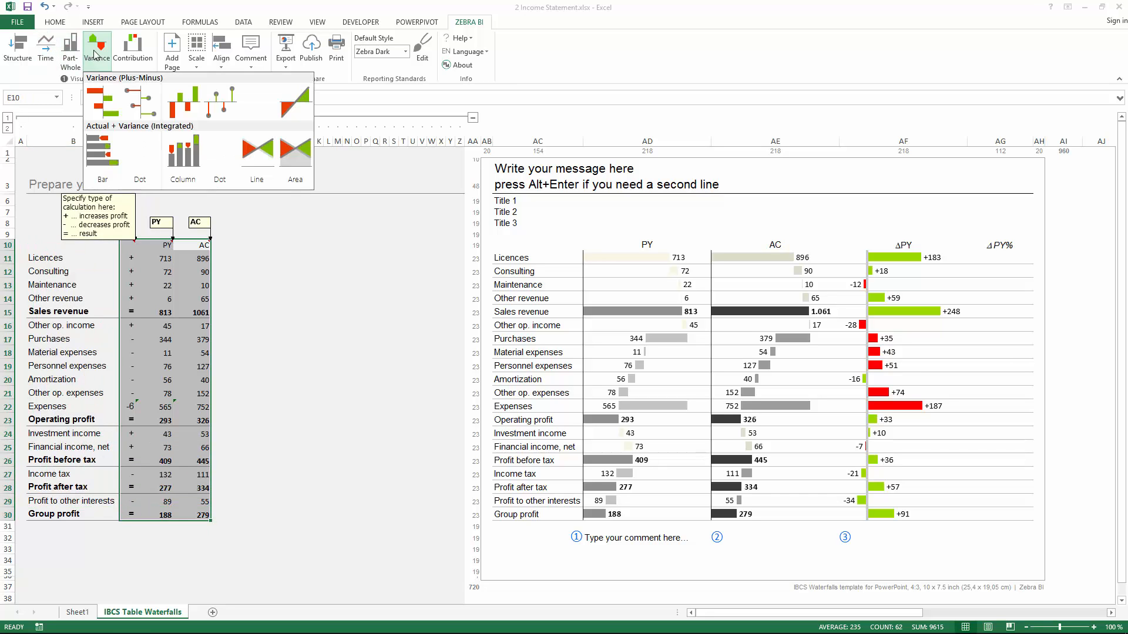
left_click(140, 107)
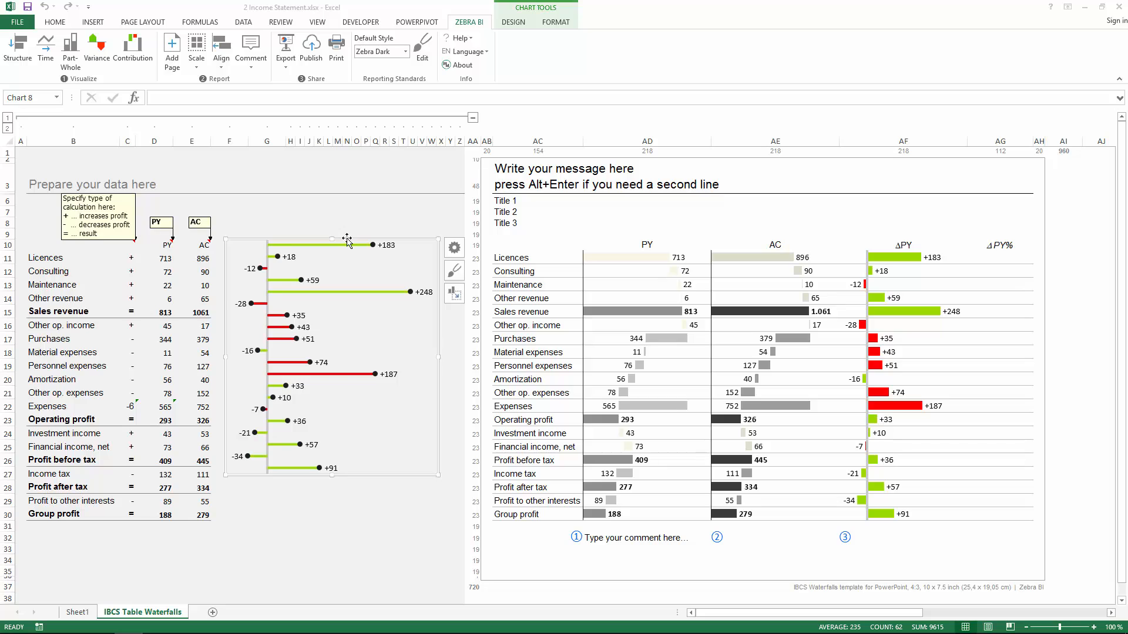
left_click_drag(347, 241, 361, 239)
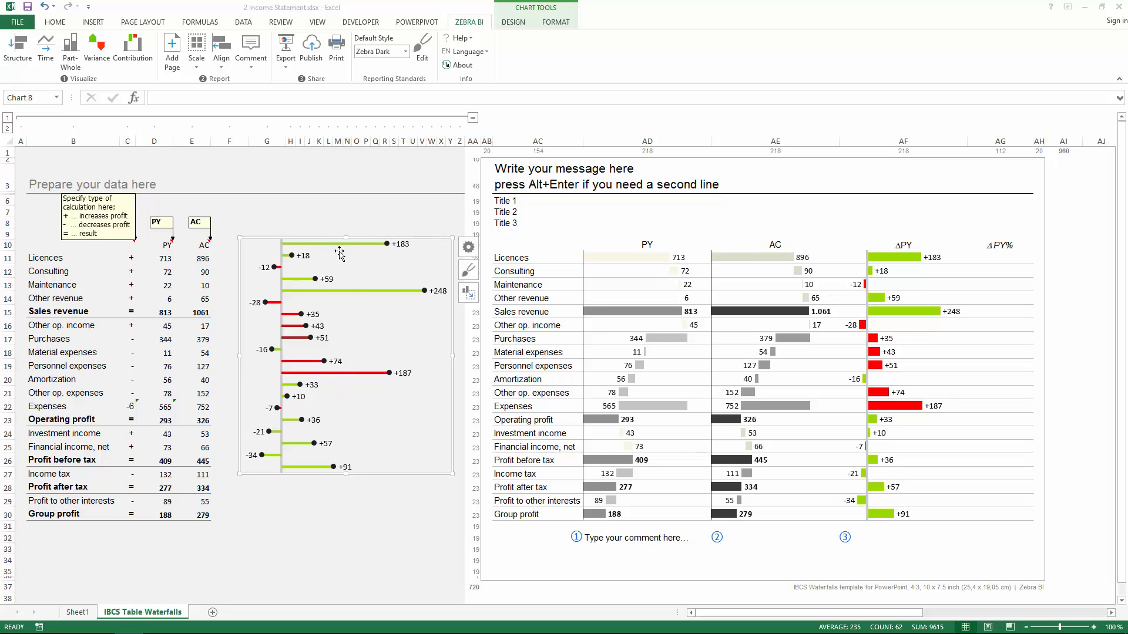
left_click(468, 248)
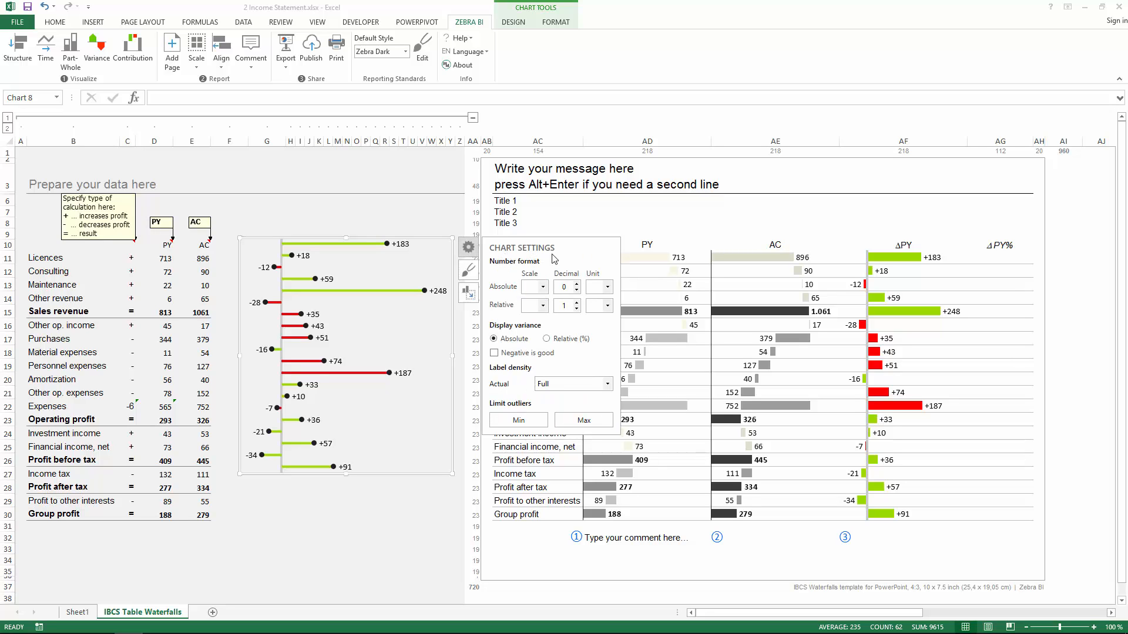
left_click(558, 340)
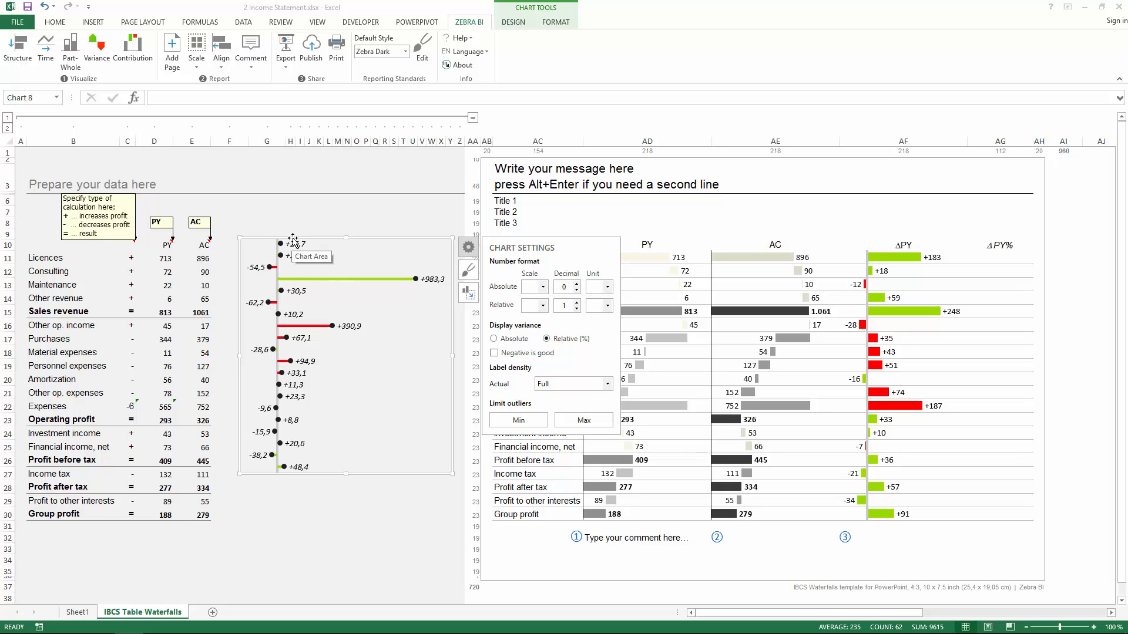
Fit the relative variance dot chart to AG11:AG30 in the ΔPY% column.
left_click(409, 219)
left_click(405, 247)
left_click(468, 292)
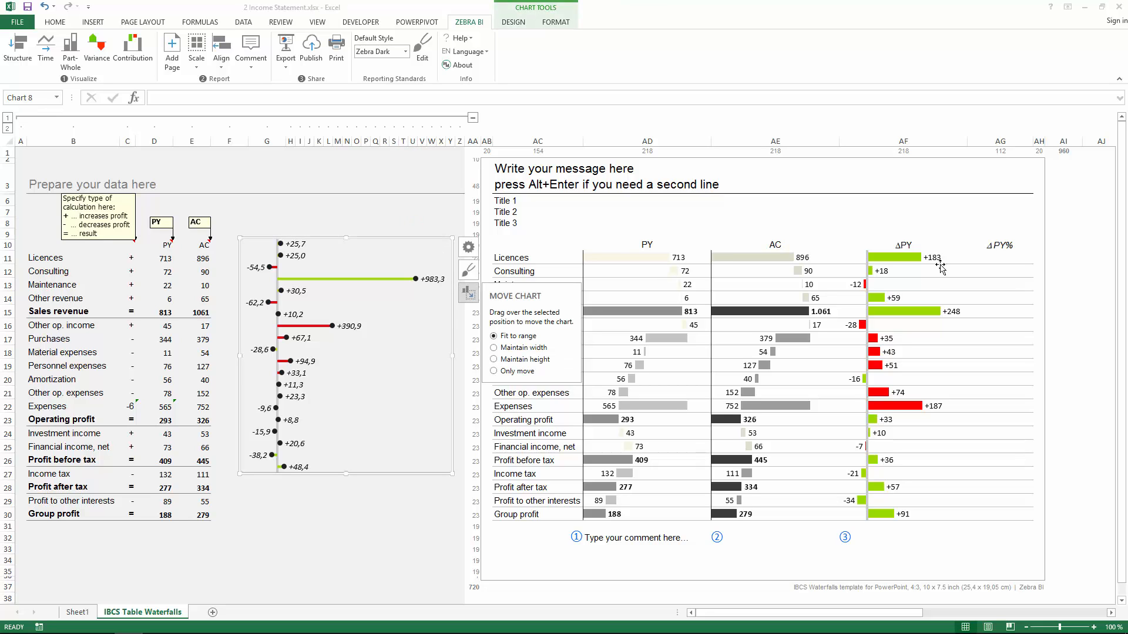
left_click_drag(990, 259, 989, 517)
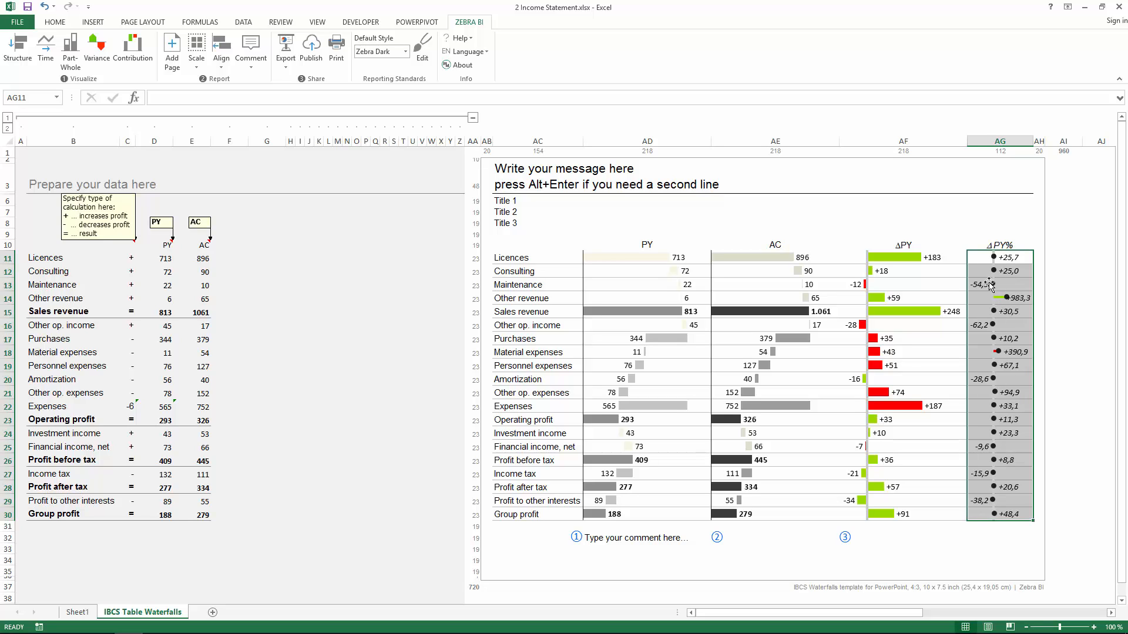
left_click(989, 246)
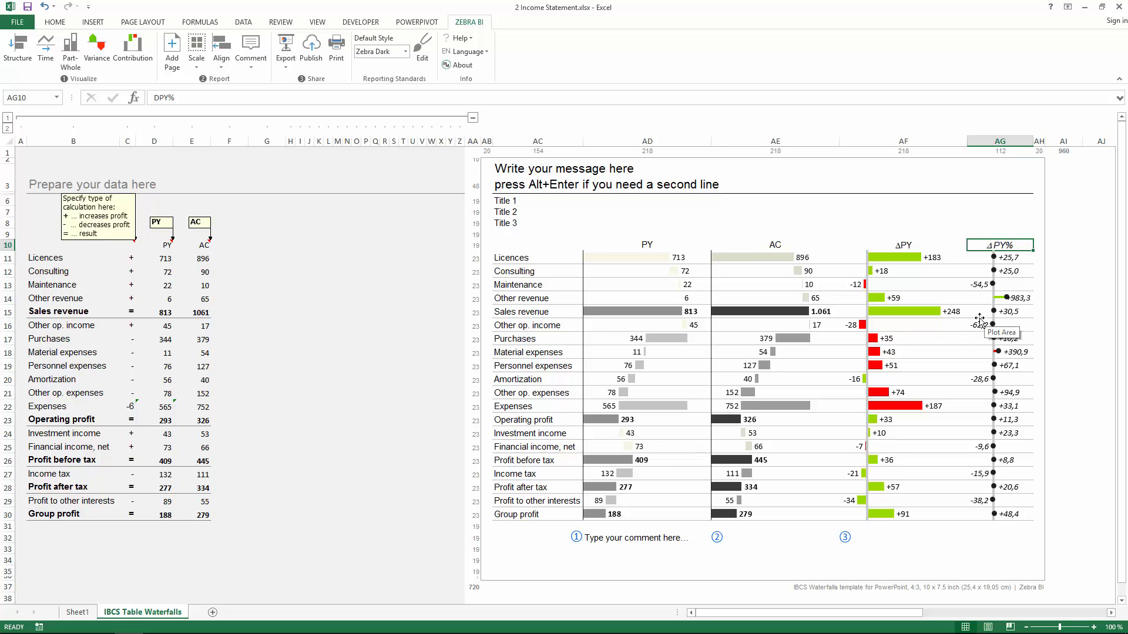
Widen the ΔPY% dot chart slightly by extending its left edge into the ΔPY column.
left_click(1008, 316)
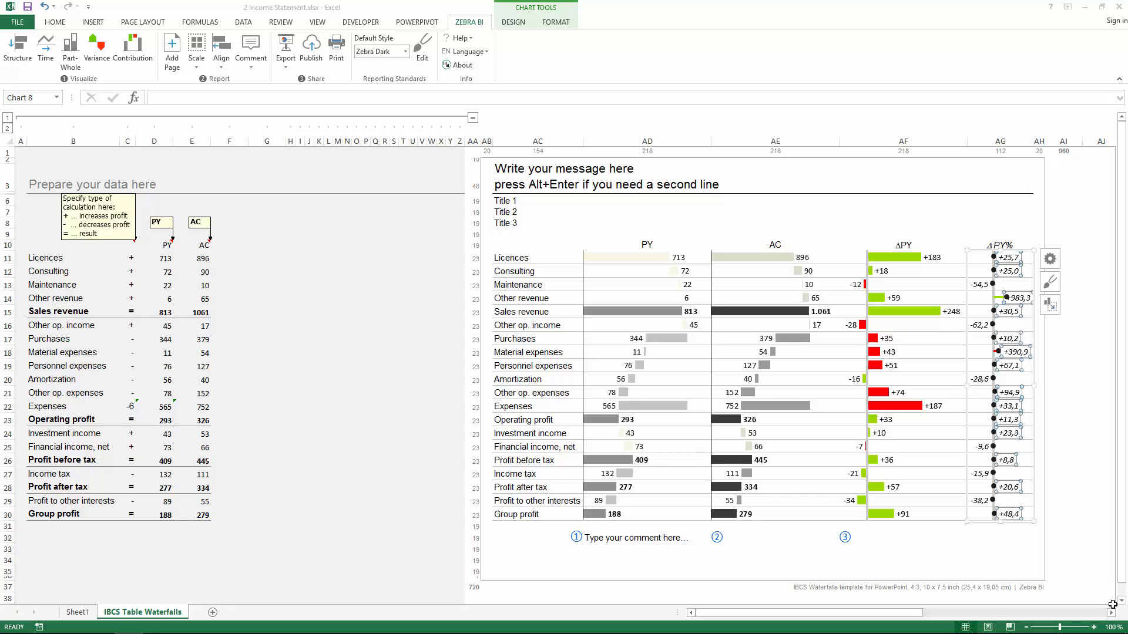
left_click(1110, 613)
left_click(1111, 612)
left_click(1111, 612)
left_click(1110, 612)
left_click(1043, 518)
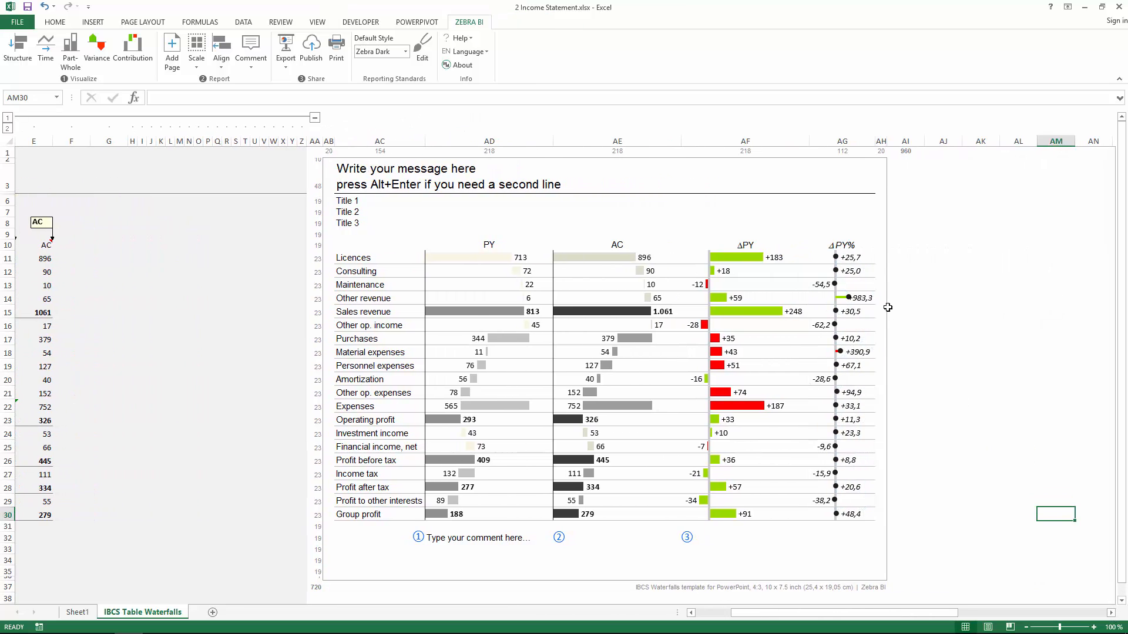
left_click(869, 286)
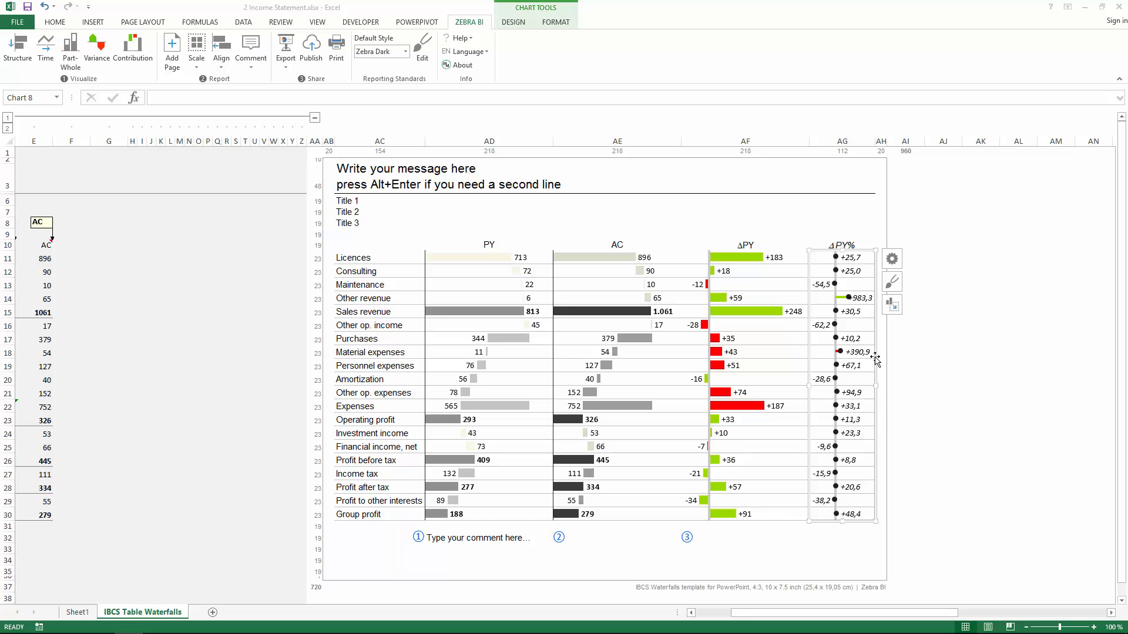
left_click_drag(808, 385, 787, 385)
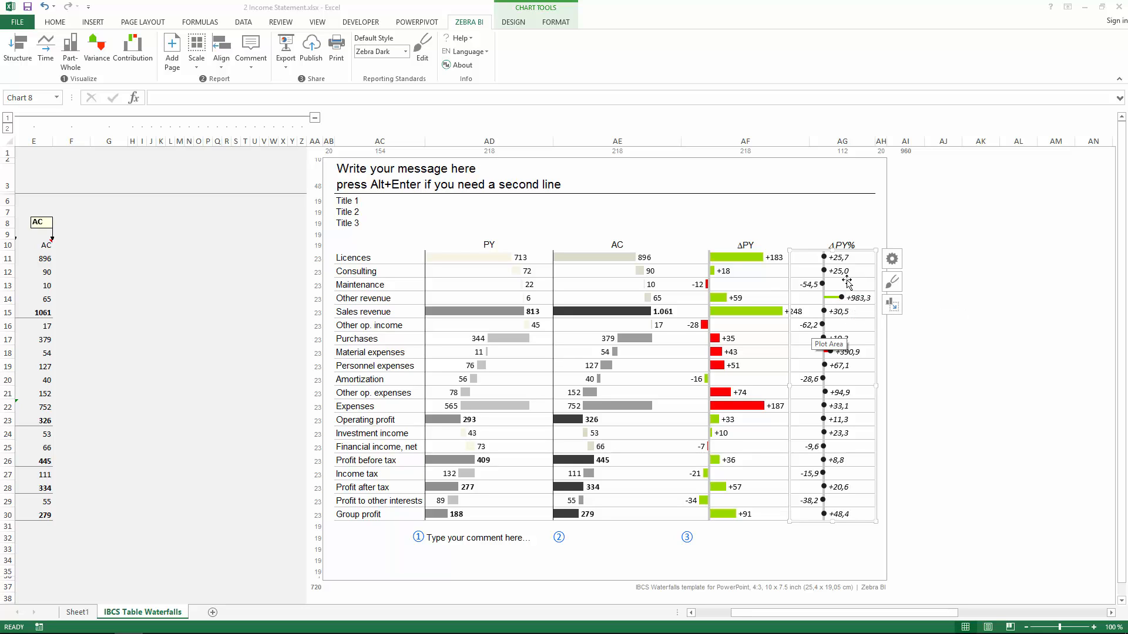
Limit the outliers of the ΔPY% chart to a maximum of 75 and leave the chart deselected.
left_click(892, 259)
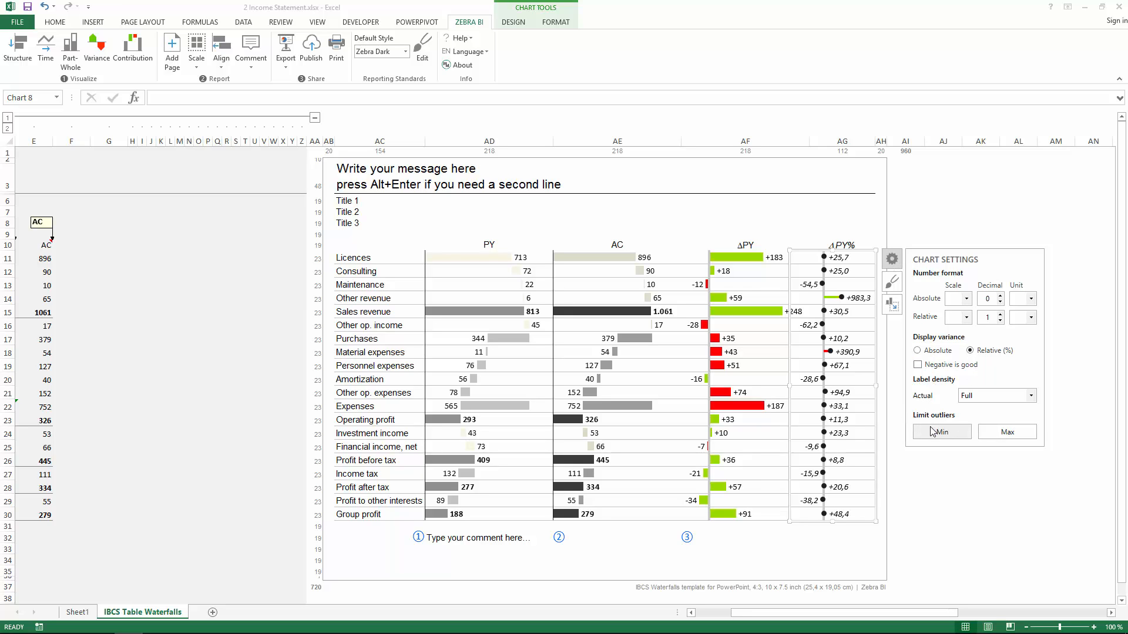
left_click(1019, 438)
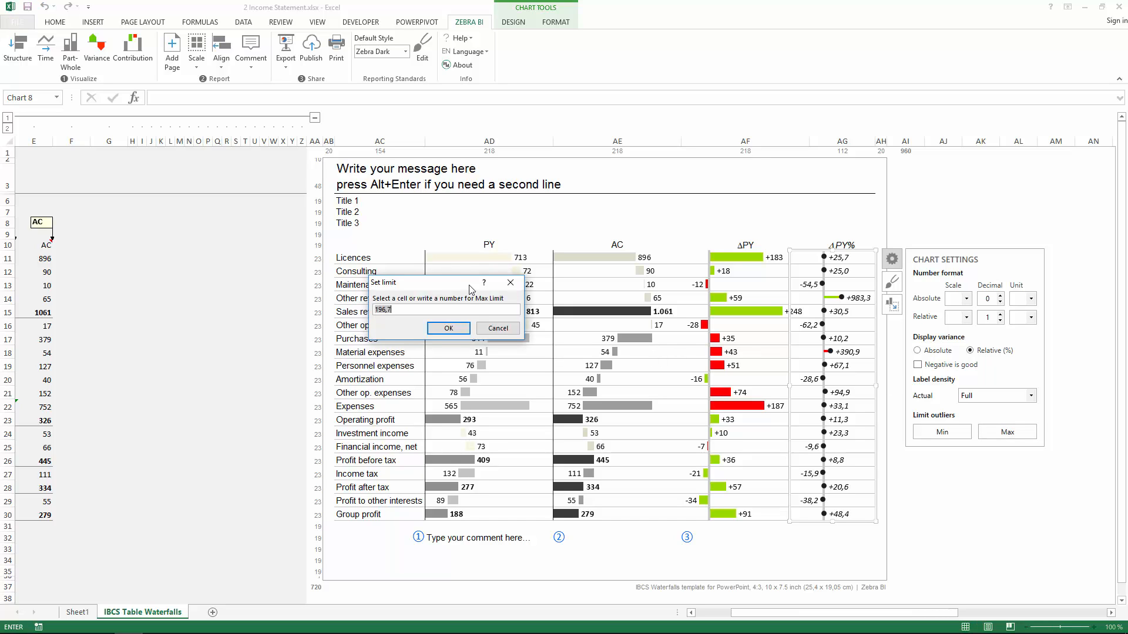
left_click_drag(481, 288, 561, 250)
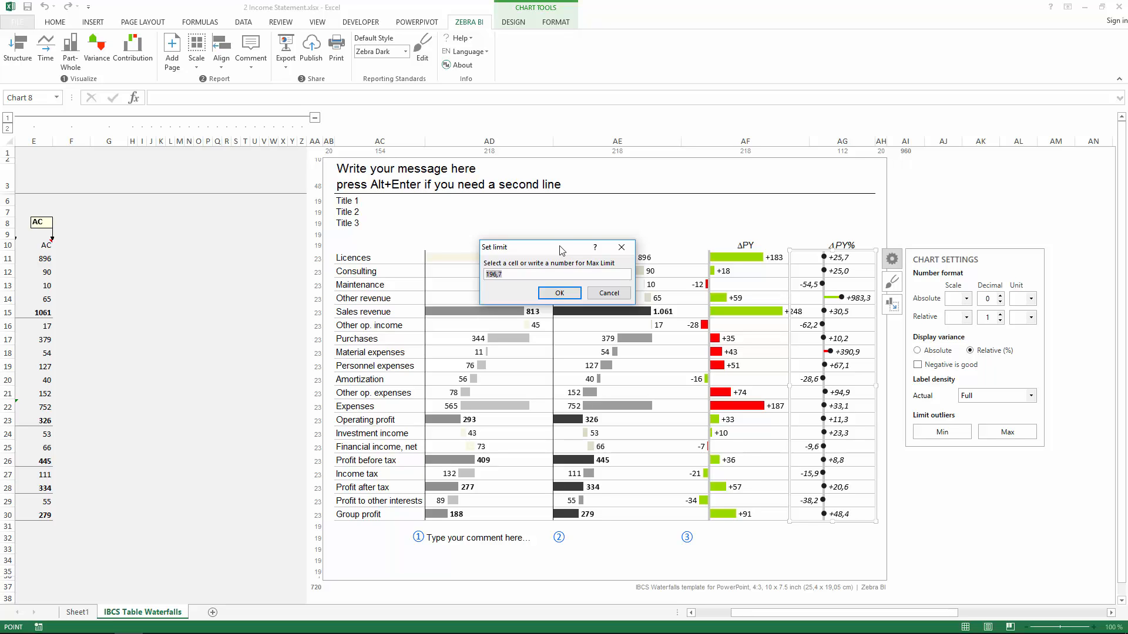
type("75")
left_click(560, 293)
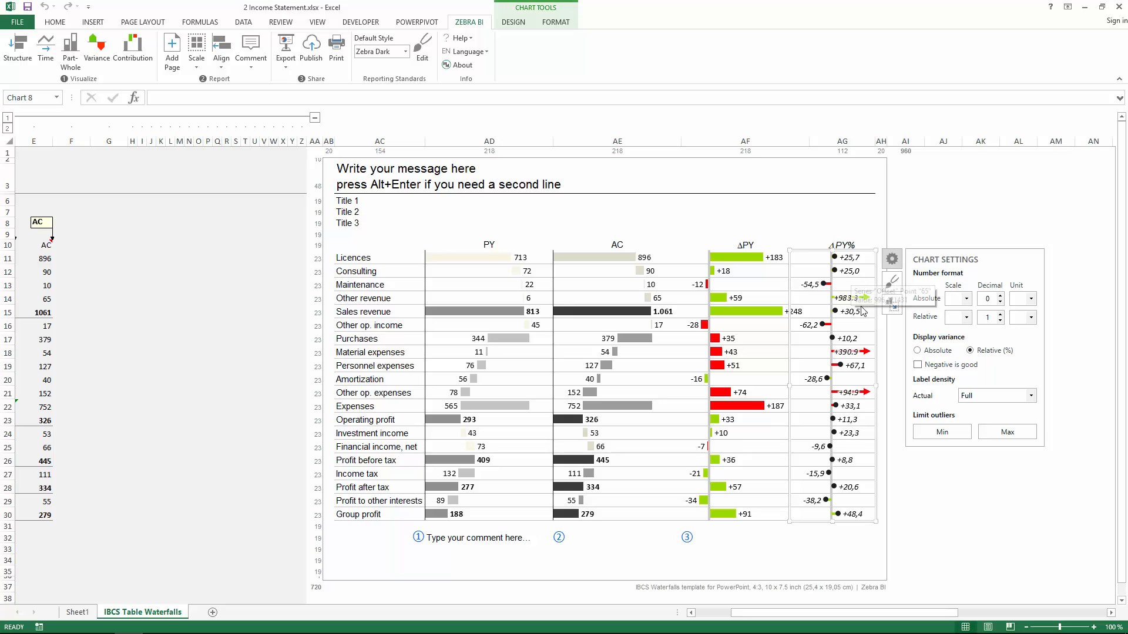
key("Escape")
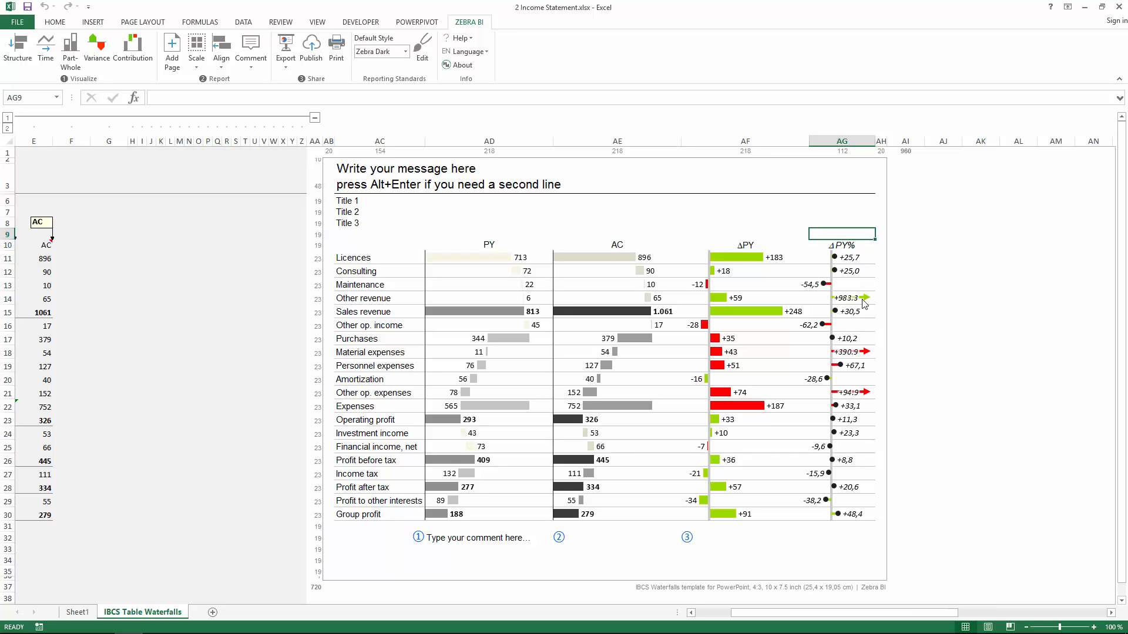
left_click(849, 303)
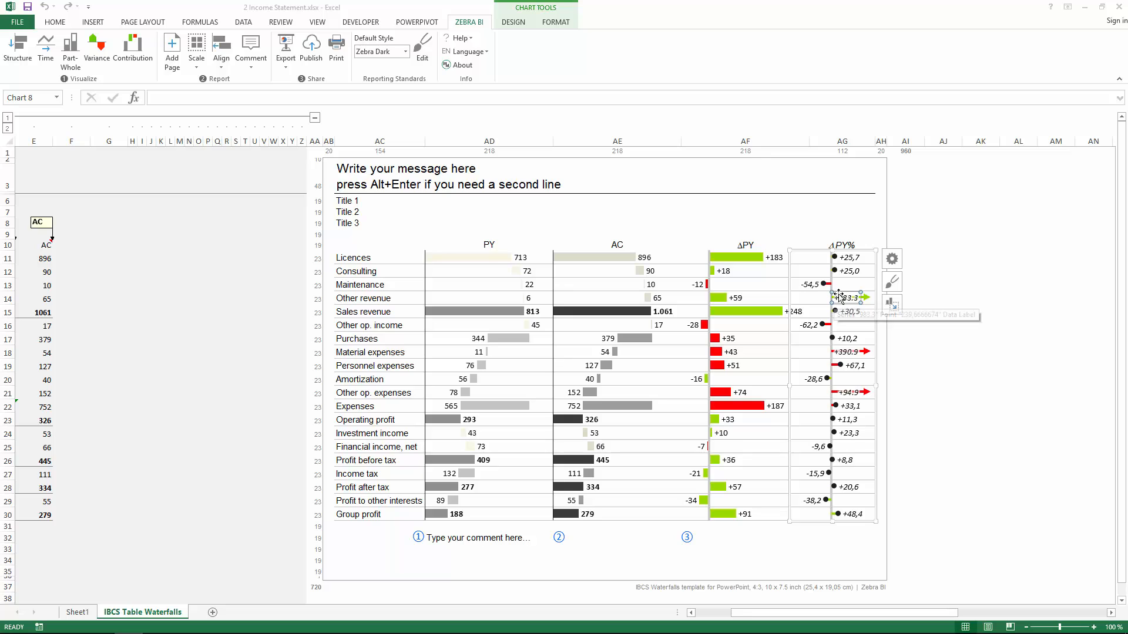
left_click(817, 233)
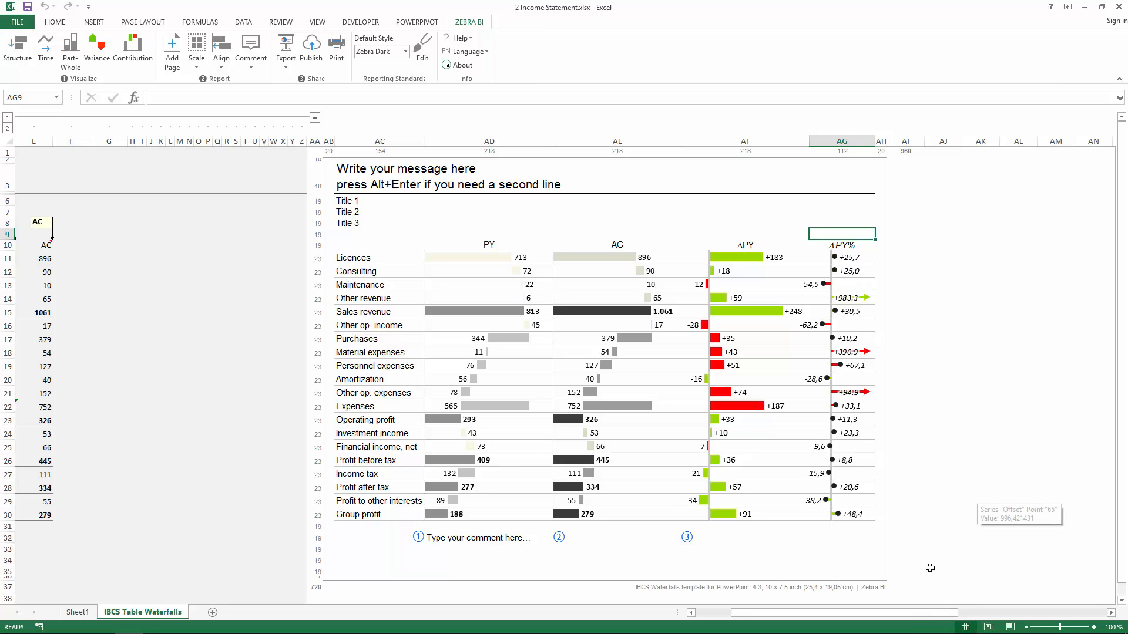
Delete the plus-minus absolute variance chart from the ΔPY column of the report.
left_click_drag(907, 615, 853, 613)
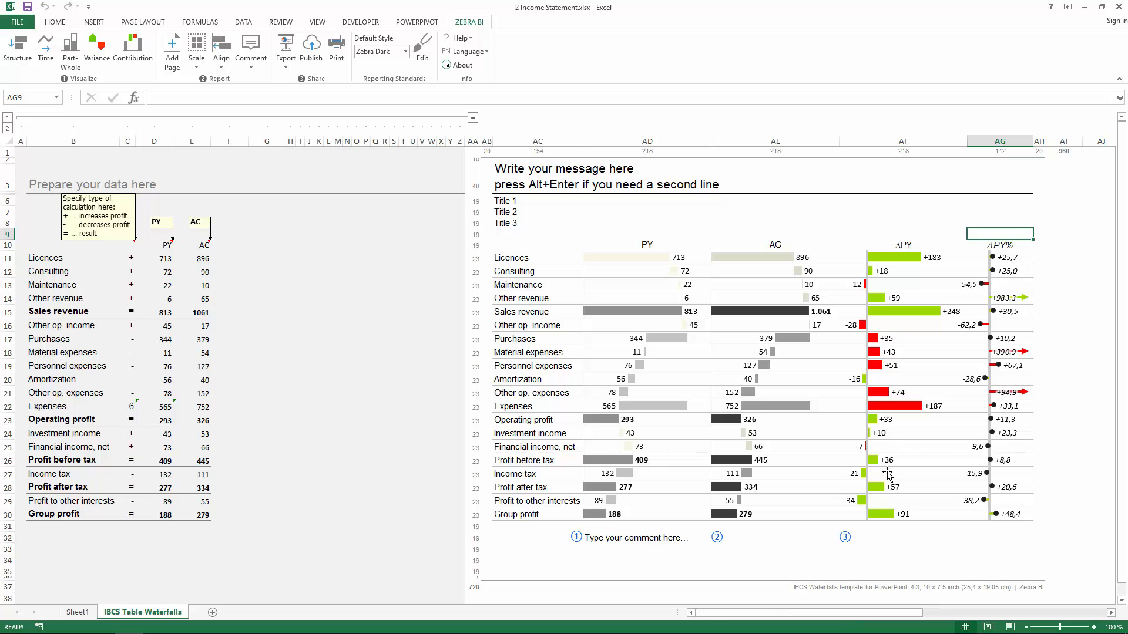
left_click(872, 273)
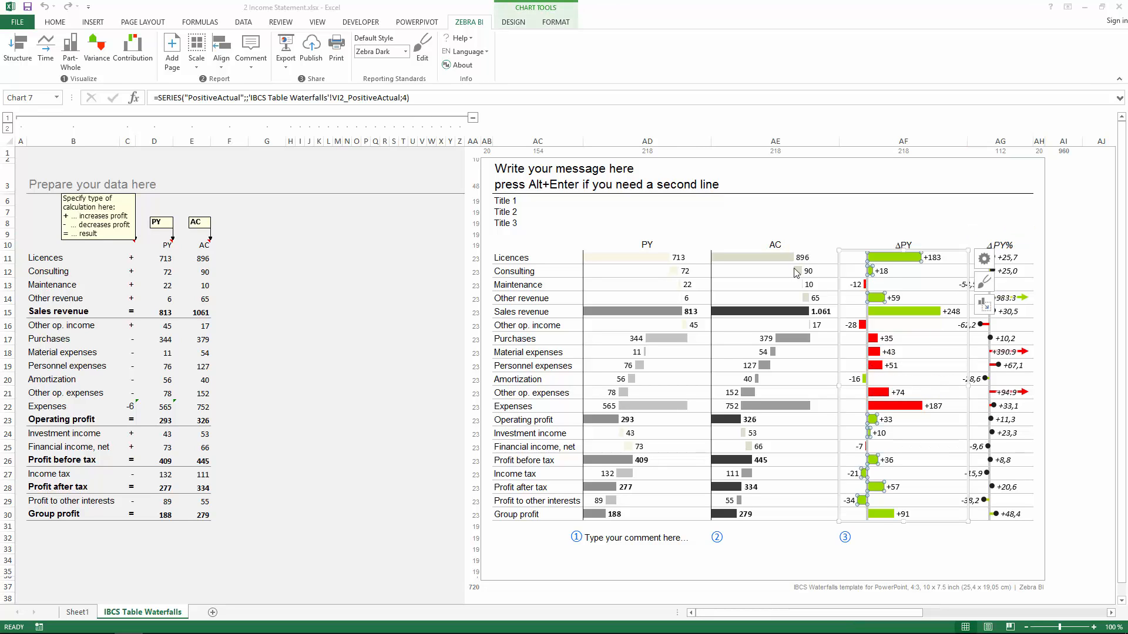
left_click(798, 270)
left_click(675, 267)
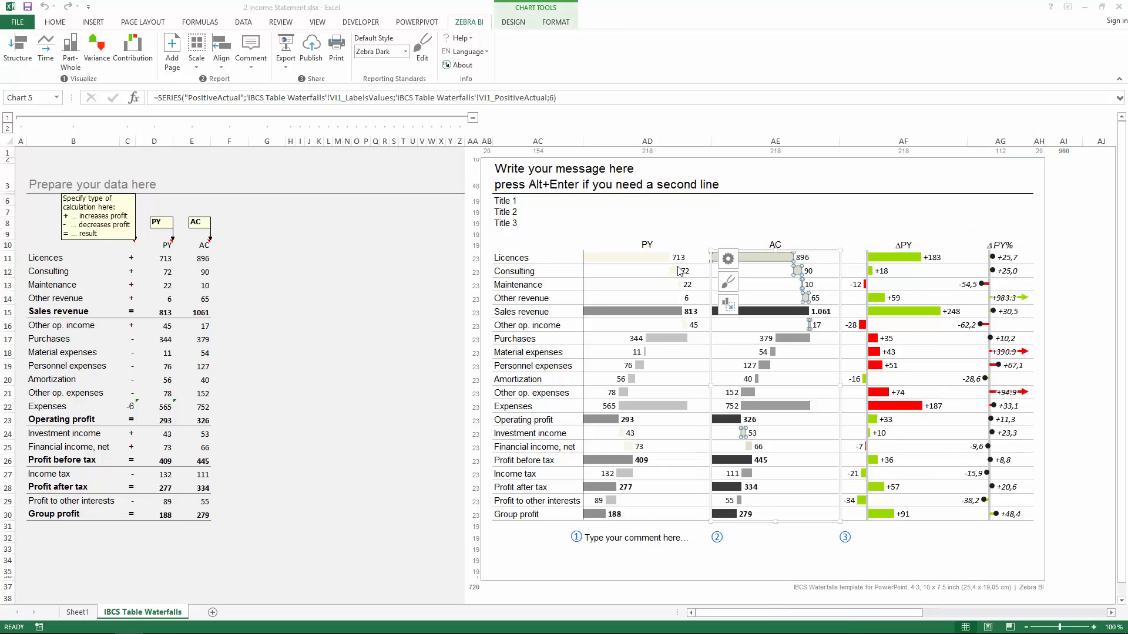
left_click(899, 256)
left_click(896, 248)
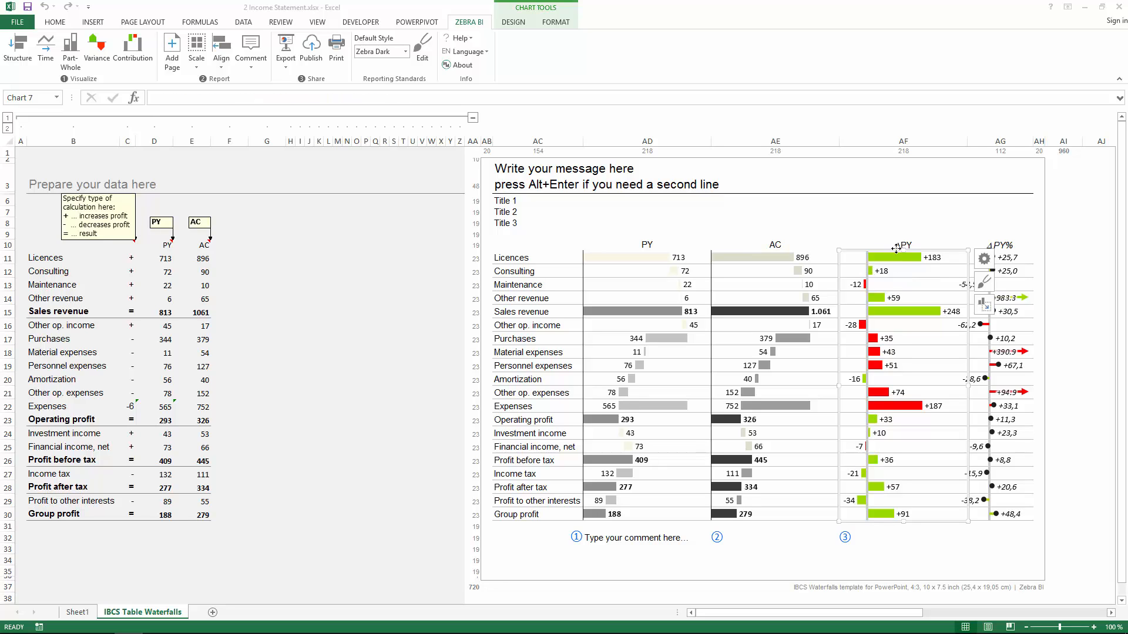
key("Delete")
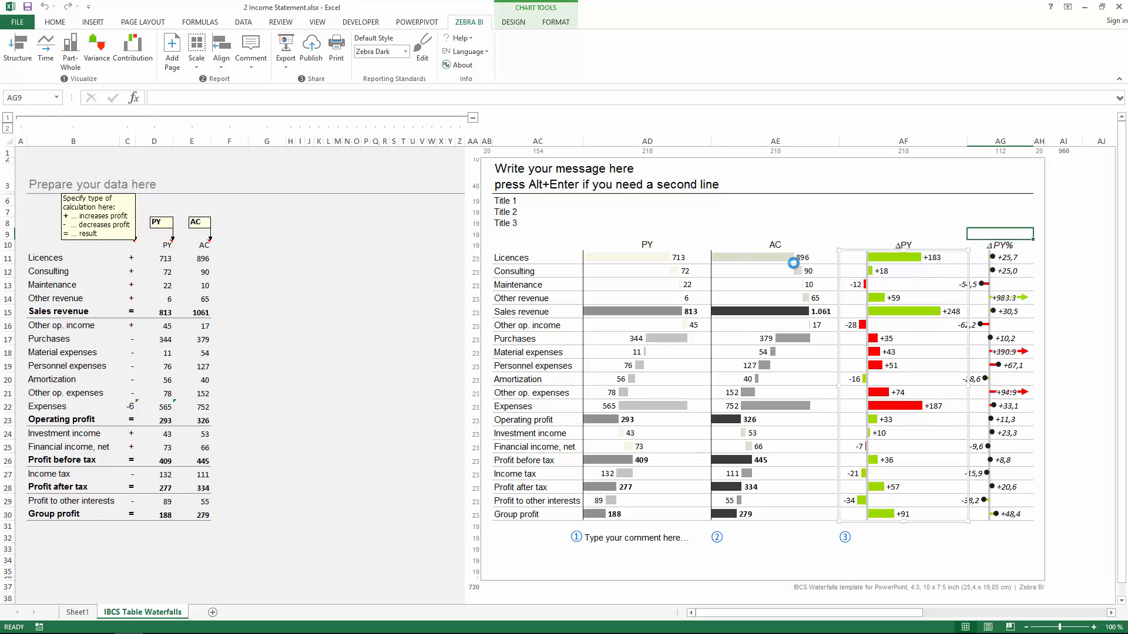
Insert a horizontal variance contribution chart from C10:E30 and place it beside the PY and AC data.
left_click_drag(203, 245, 128, 515)
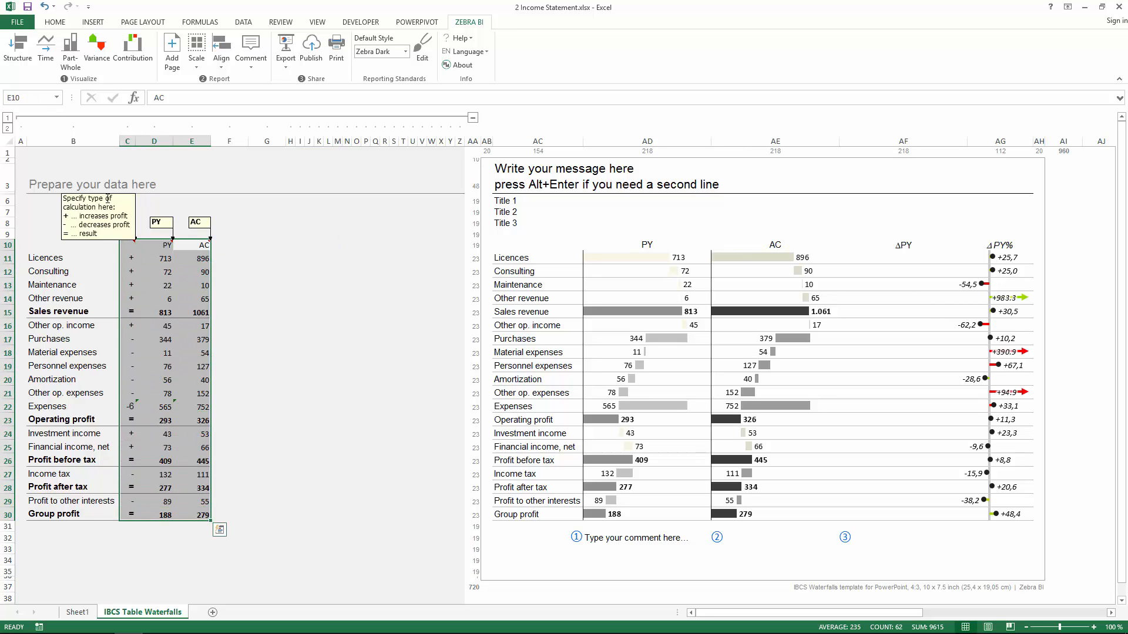
left_click(128, 55)
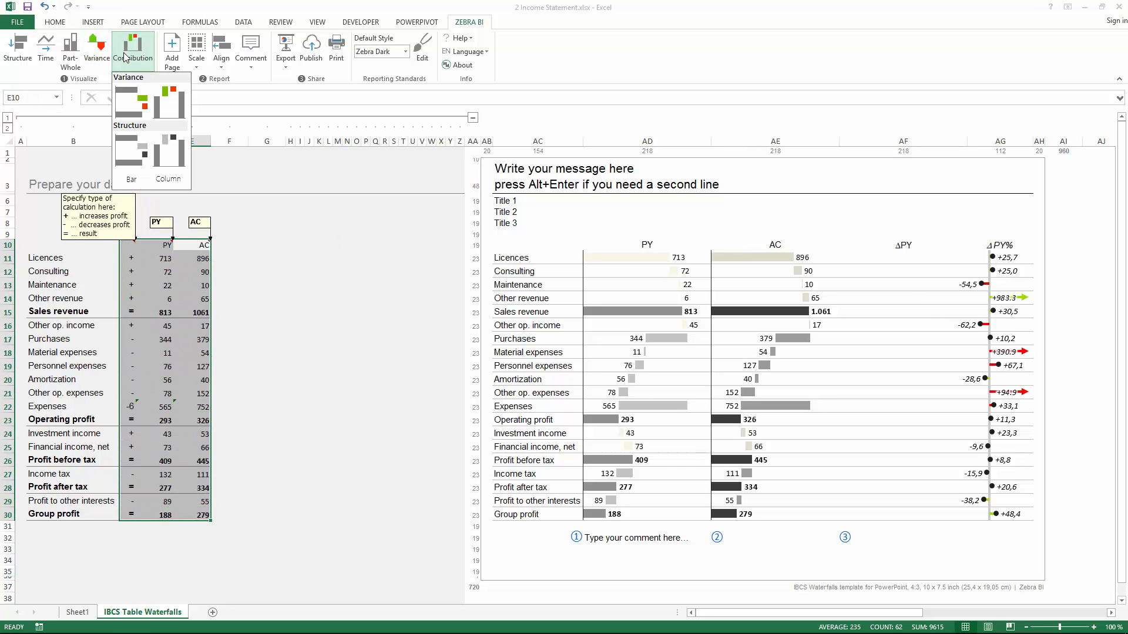
left_click(130, 104)
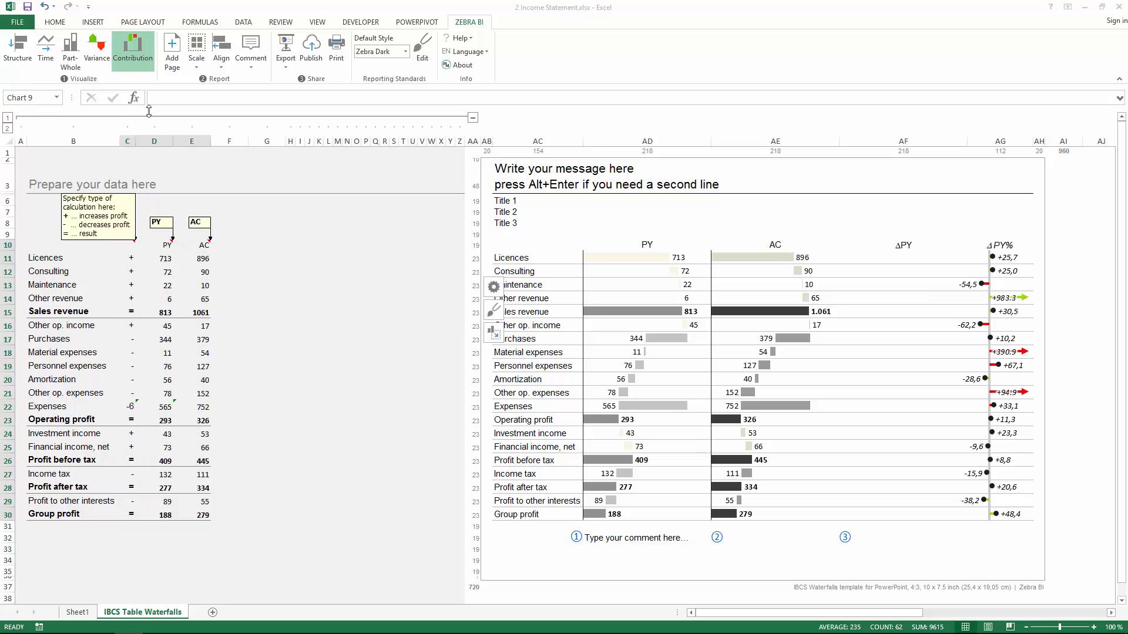
left_click_drag(301, 281, 274, 237)
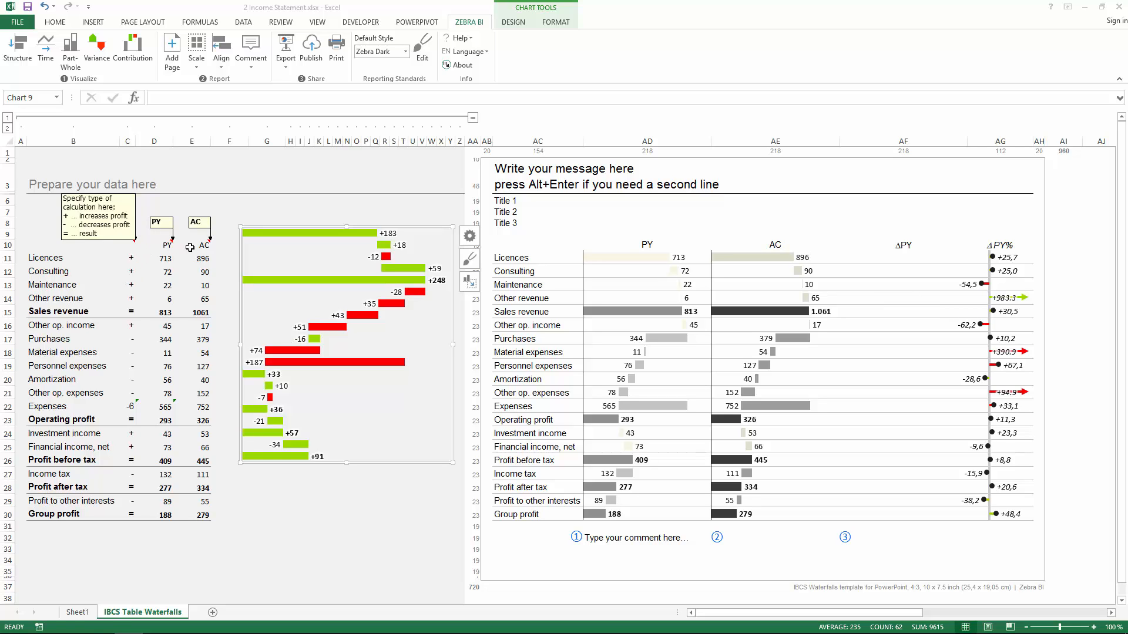
Compare the PY and AC values for Licences with the first bar of the variance waterfall, moving the chart closer to the data.
left_click_drag(190, 247, 162, 249)
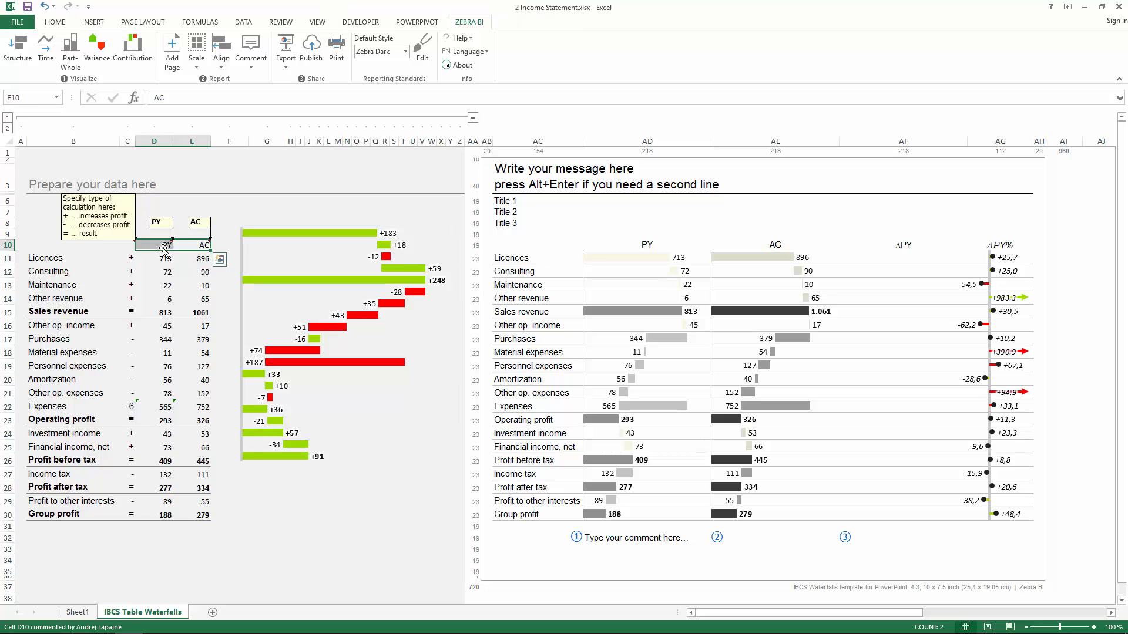
left_click(162, 261)
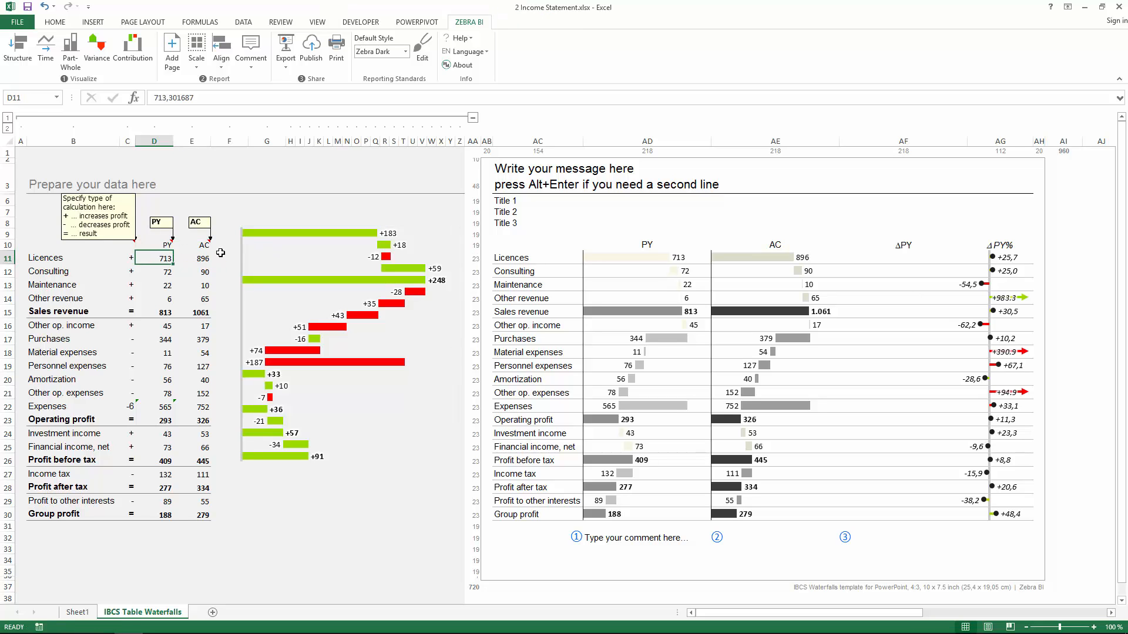
left_click_drag(158, 247, 192, 265)
left_click(153, 257)
left_click(350, 245)
left_click_drag(340, 229, 319, 255)
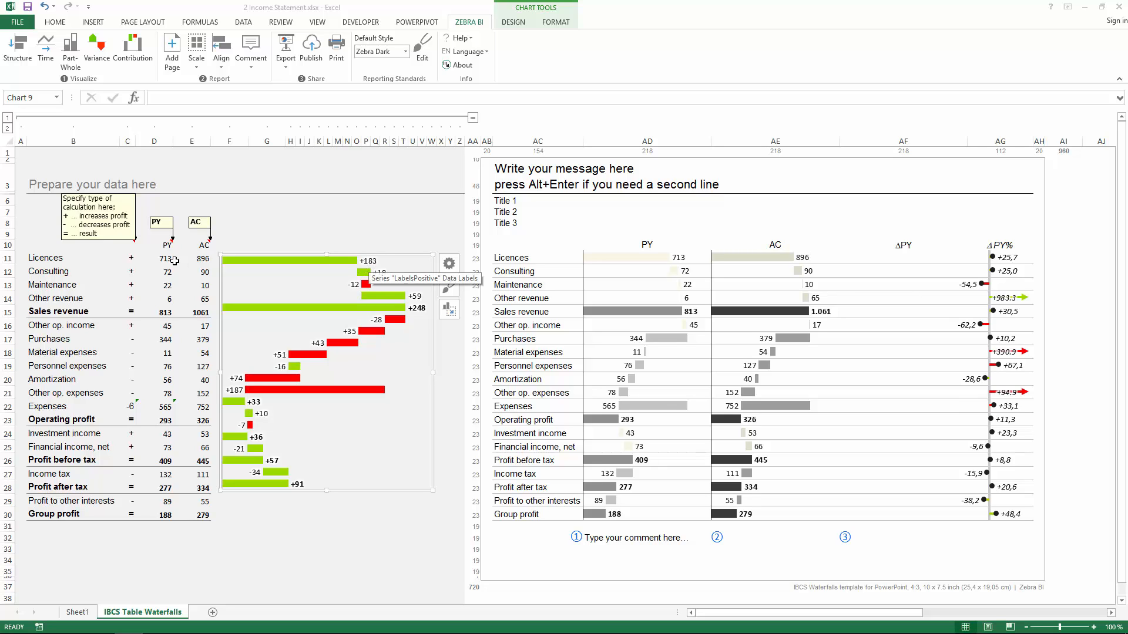
Fit the variance waterfall chart to AF11:AF30 in the ΔPY column.
left_click(439, 317)
left_click_drag(889, 259, 885, 513)
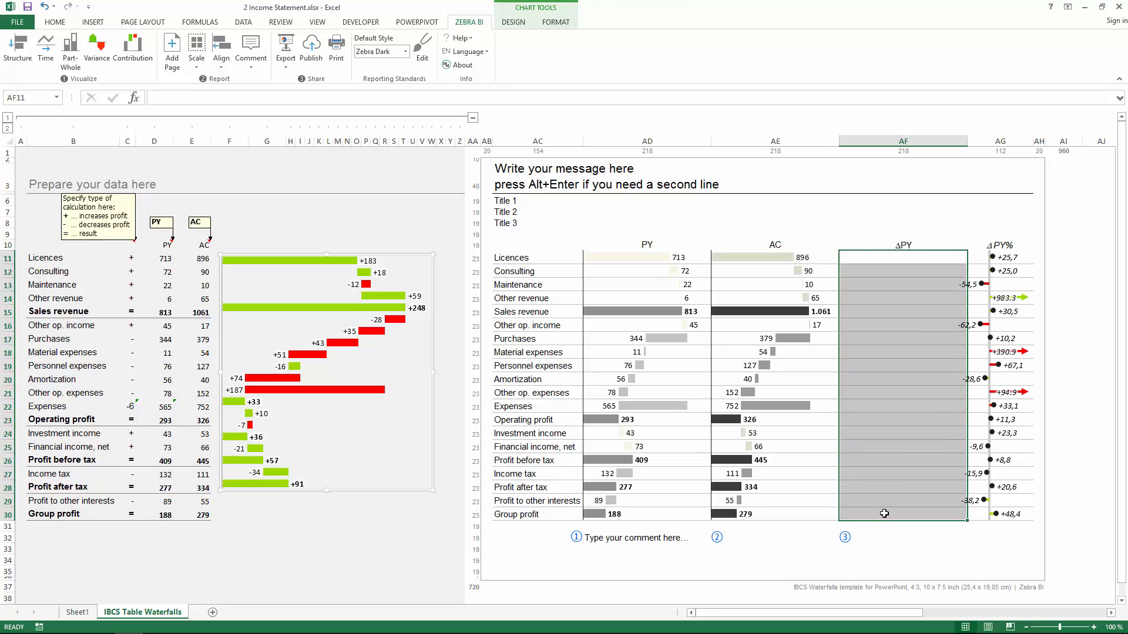
left_click(814, 204)
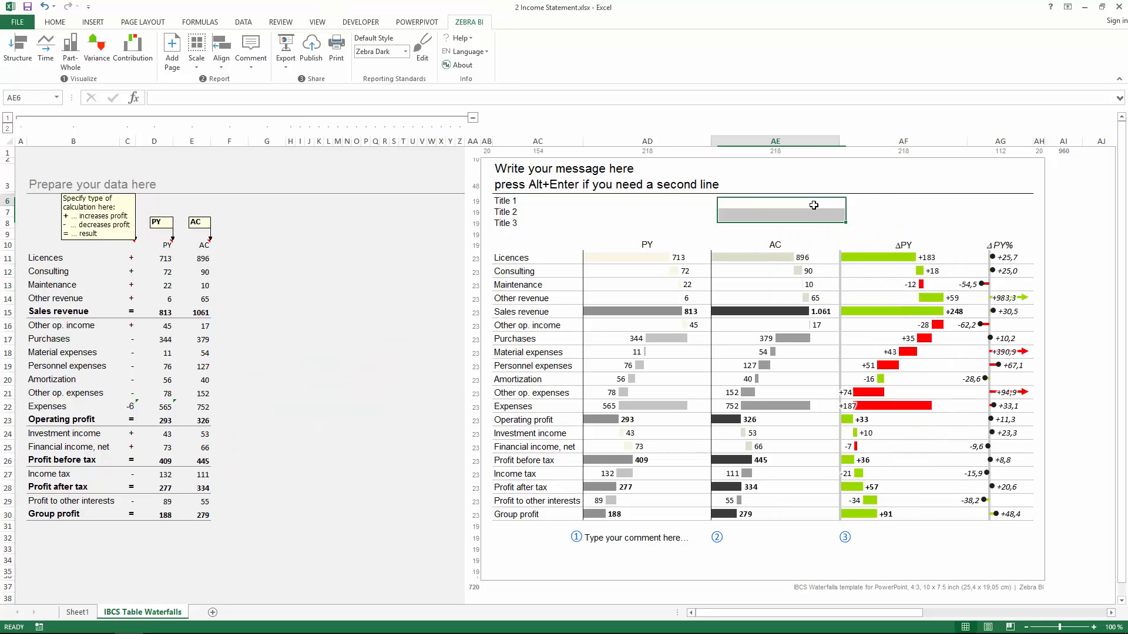
Synchronize the scale of the PY, AC and ΔPY waterfall charts.
left_click(864, 327)
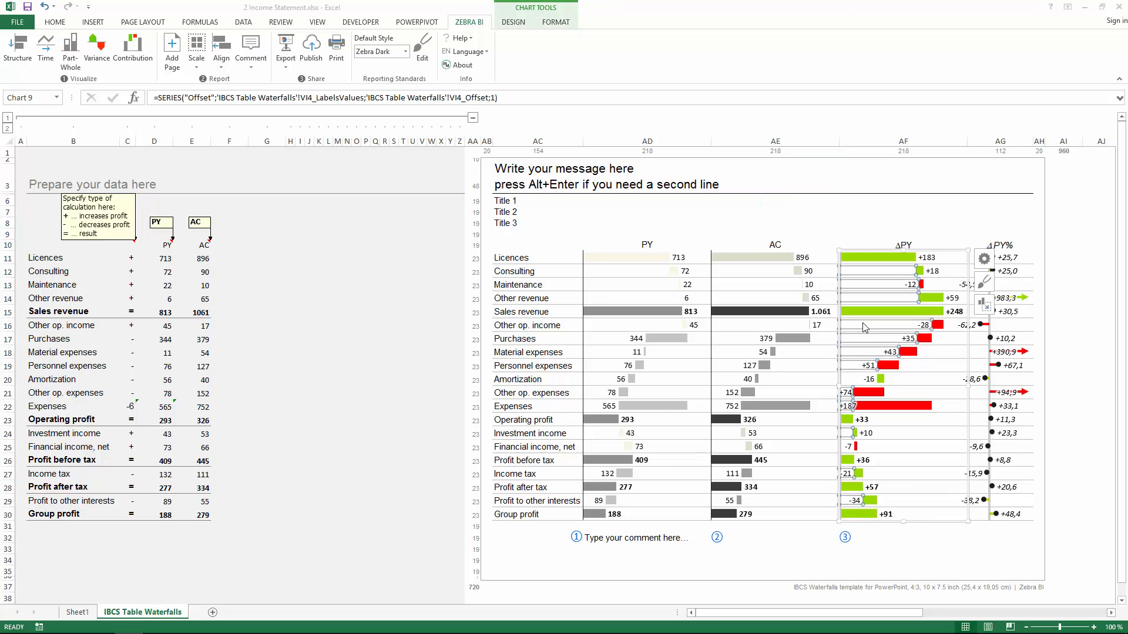
left_click(766, 327)
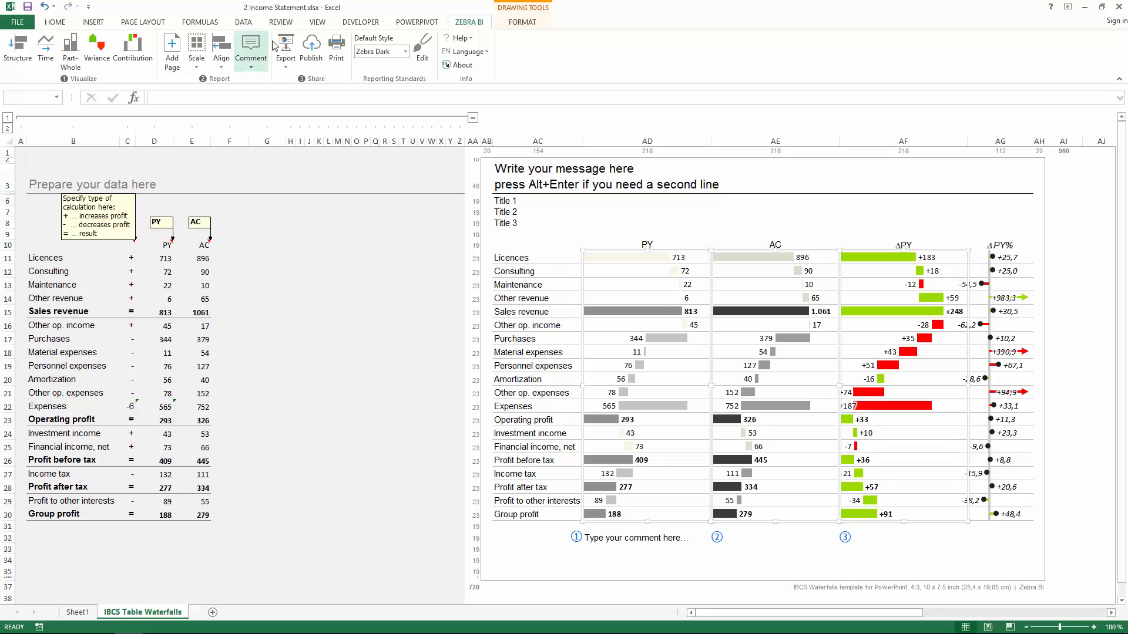
left_click(194, 47)
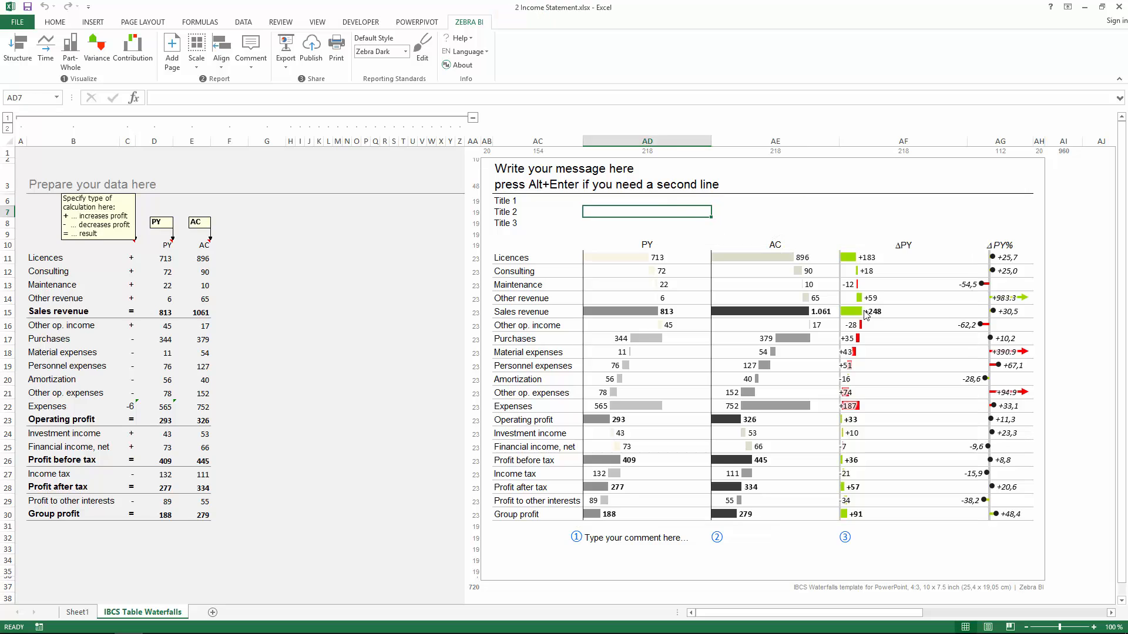
Widen the ΔPY% dot chart by extending its left edge further into the ΔPY column, and deselect it.
left_click(913, 351)
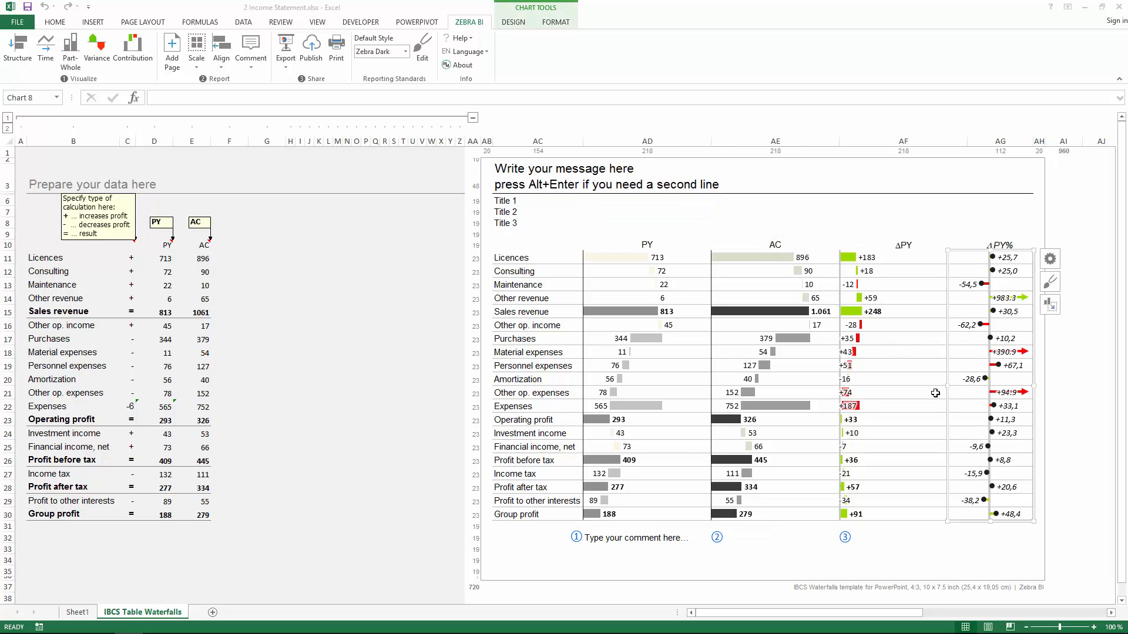
left_click_drag(937, 391, 914, 409)
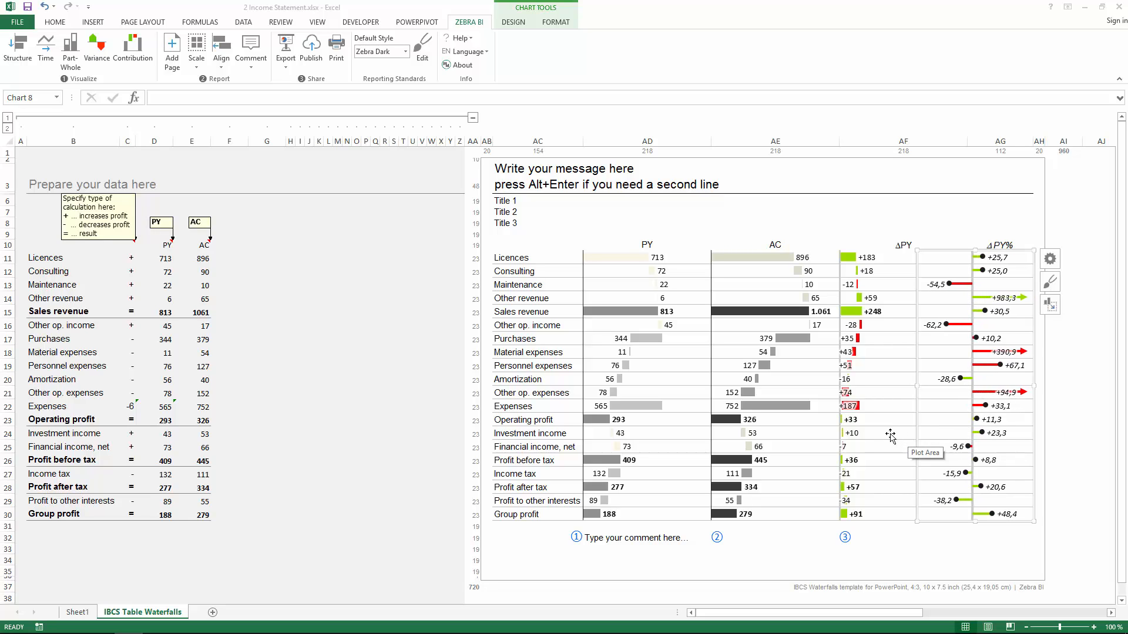
left_click(774, 229)
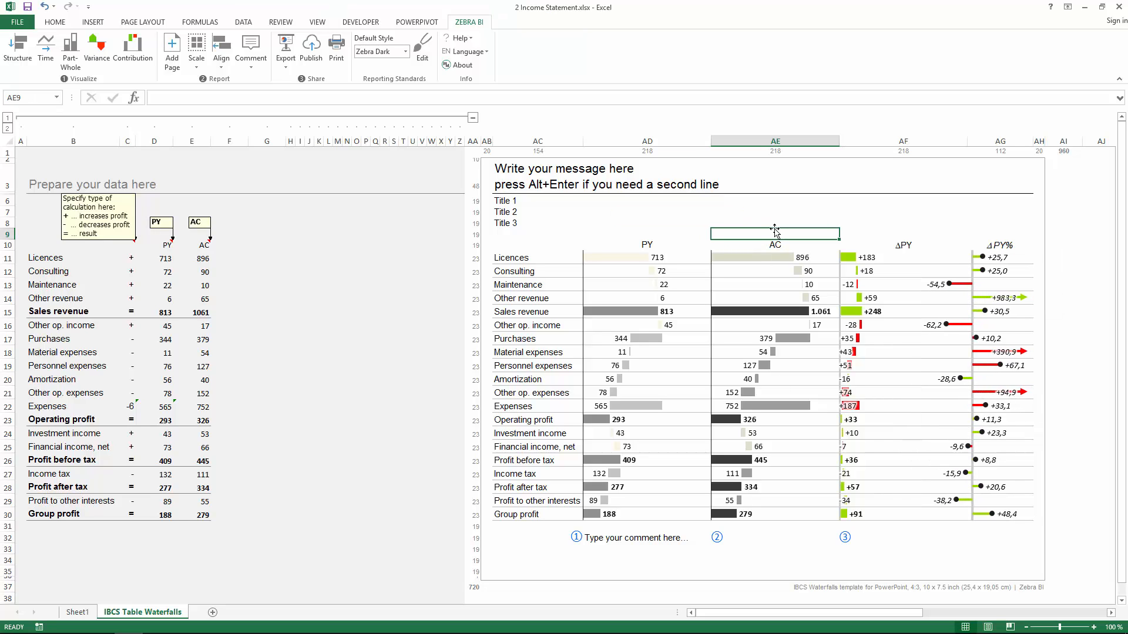
Shift the ΔPY waterfall chart slightly right, away from the AC chart, and leave it deselected.
left_click(839, 286)
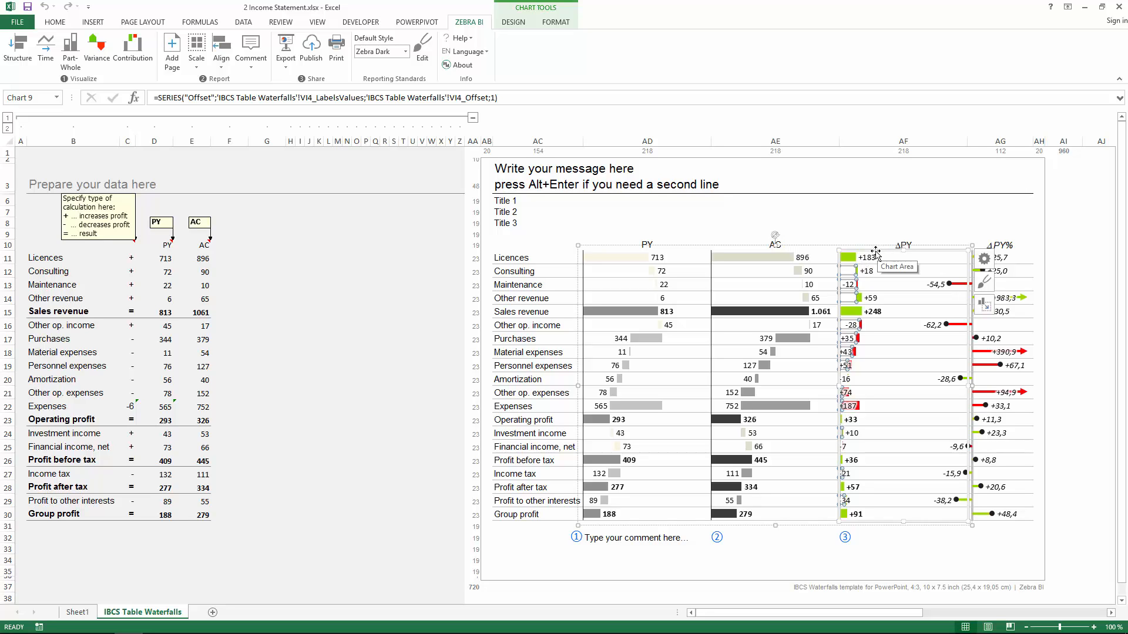
left_click(872, 251)
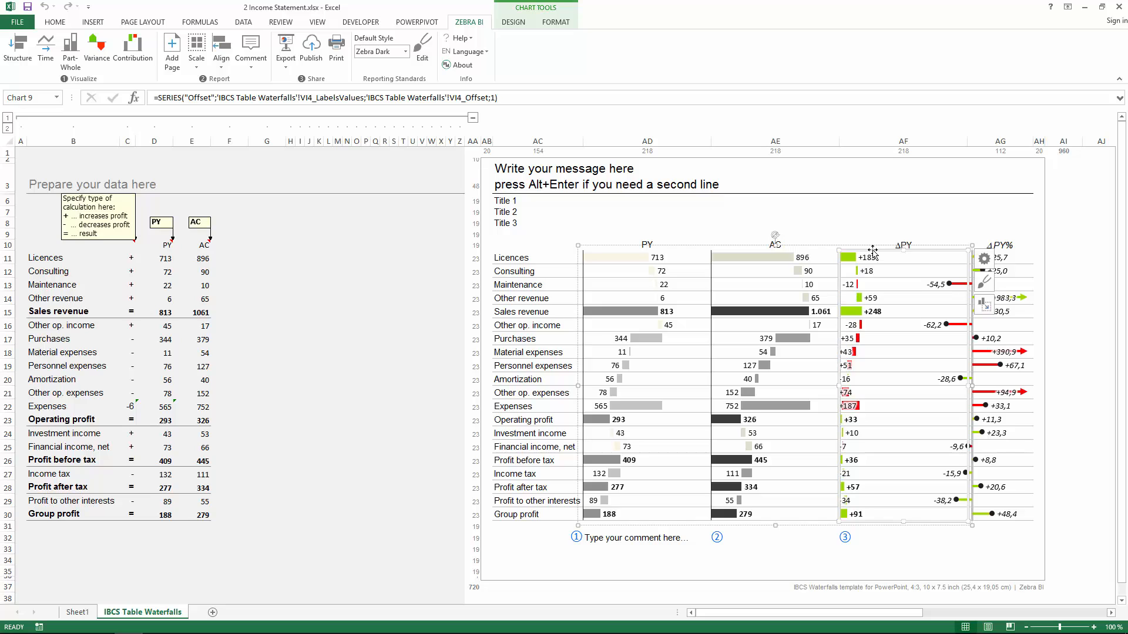
left_click_drag(873, 251, 894, 245)
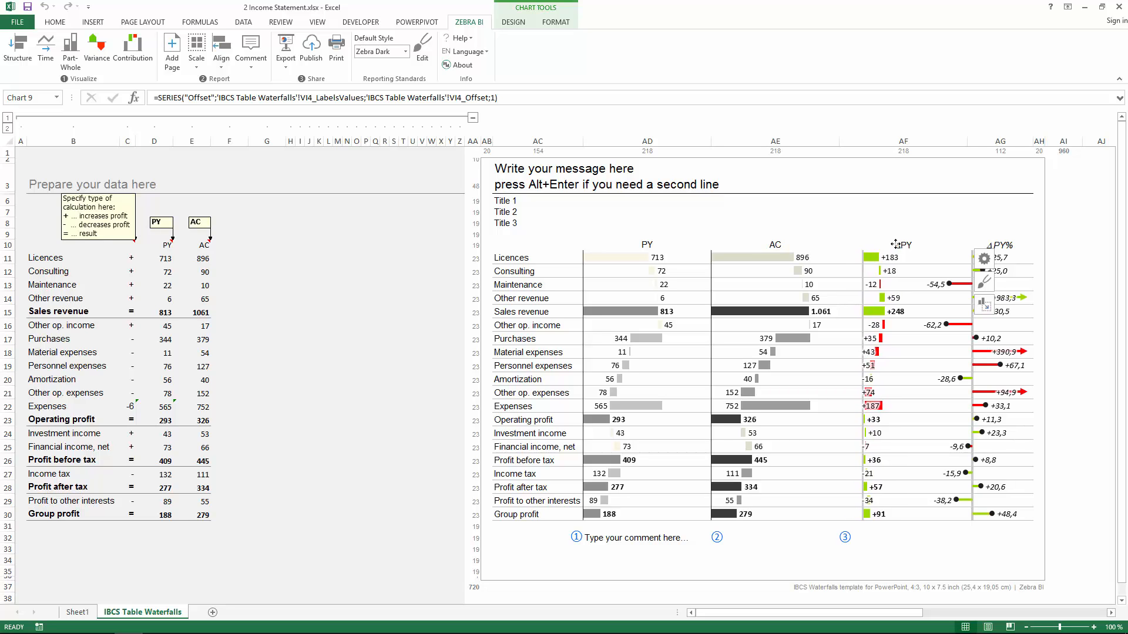
left_click(871, 222)
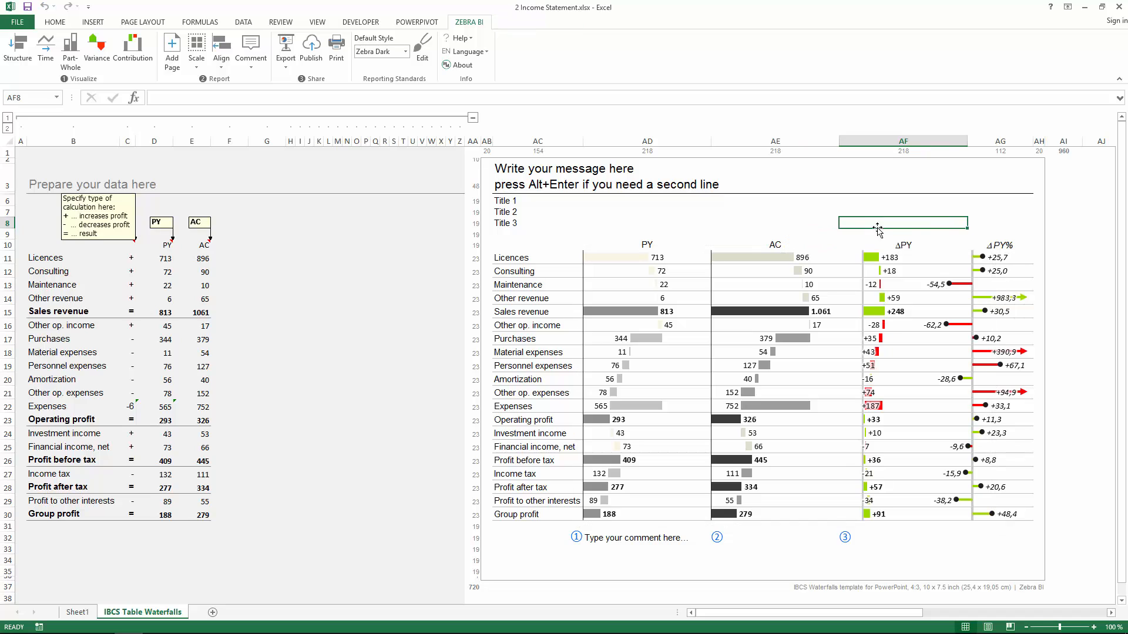
Export the report, switch to Presentation5 in PowerPoint, and move and enlarge the report picture to fill the slide.
left_click(285, 47)
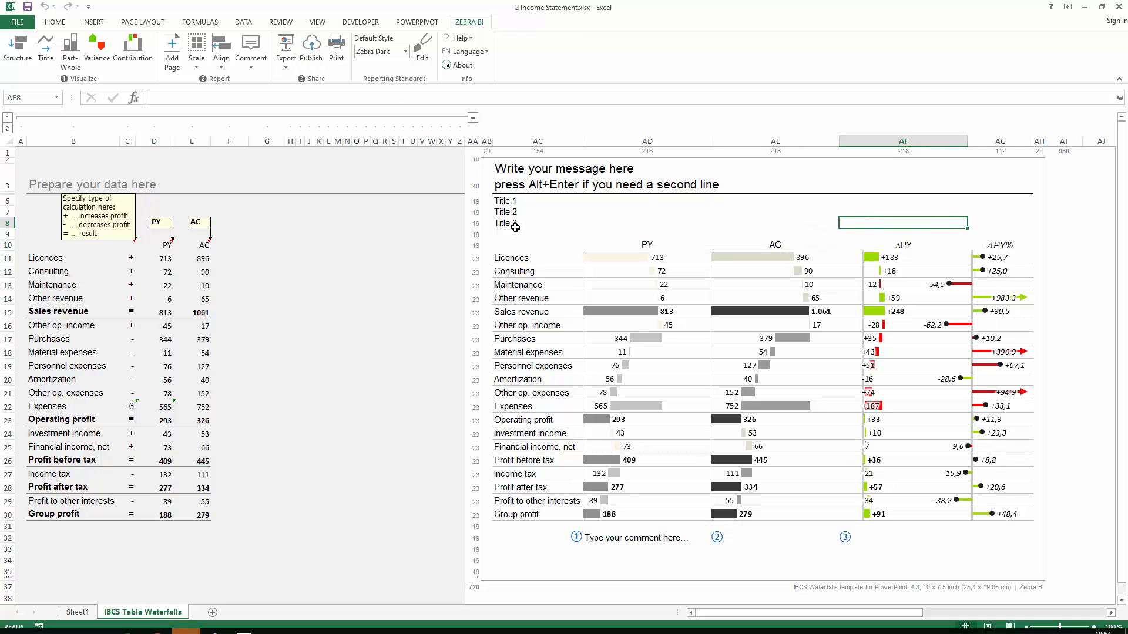
mouse_move(188, 626)
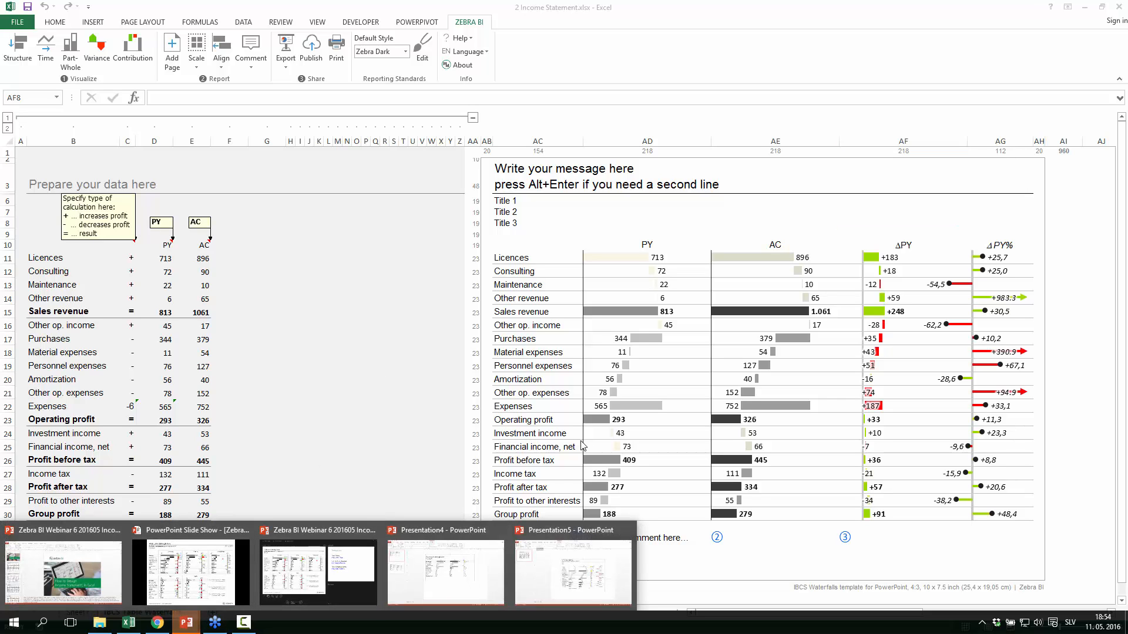
left_click(581, 538)
left_click_drag(626, 377, 526, 306)
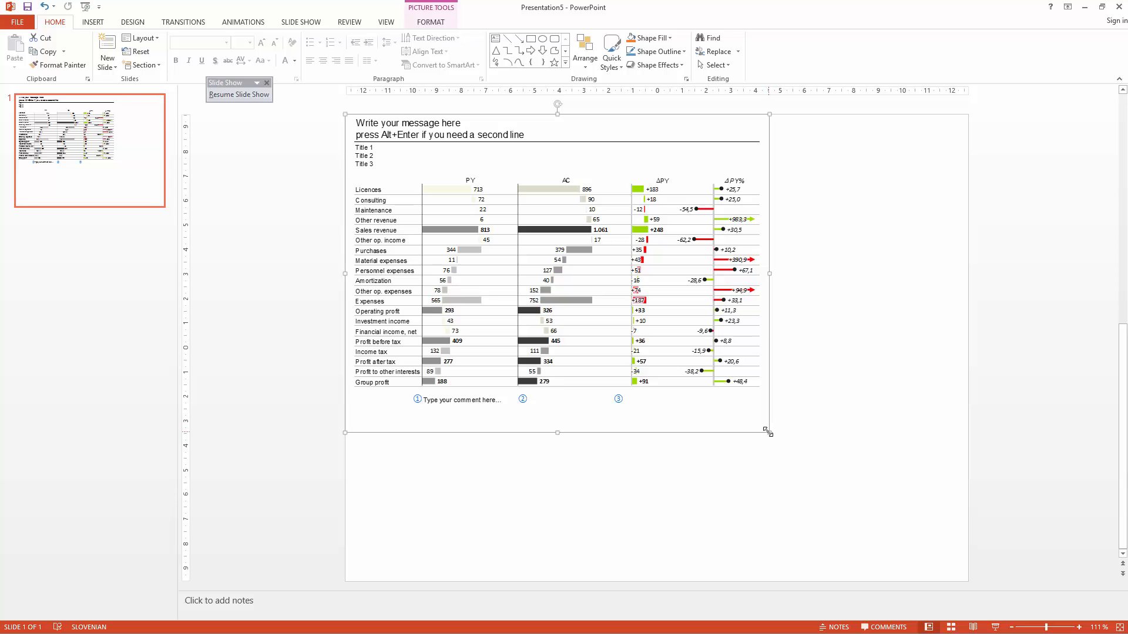
left_click_drag(769, 432, 967, 581)
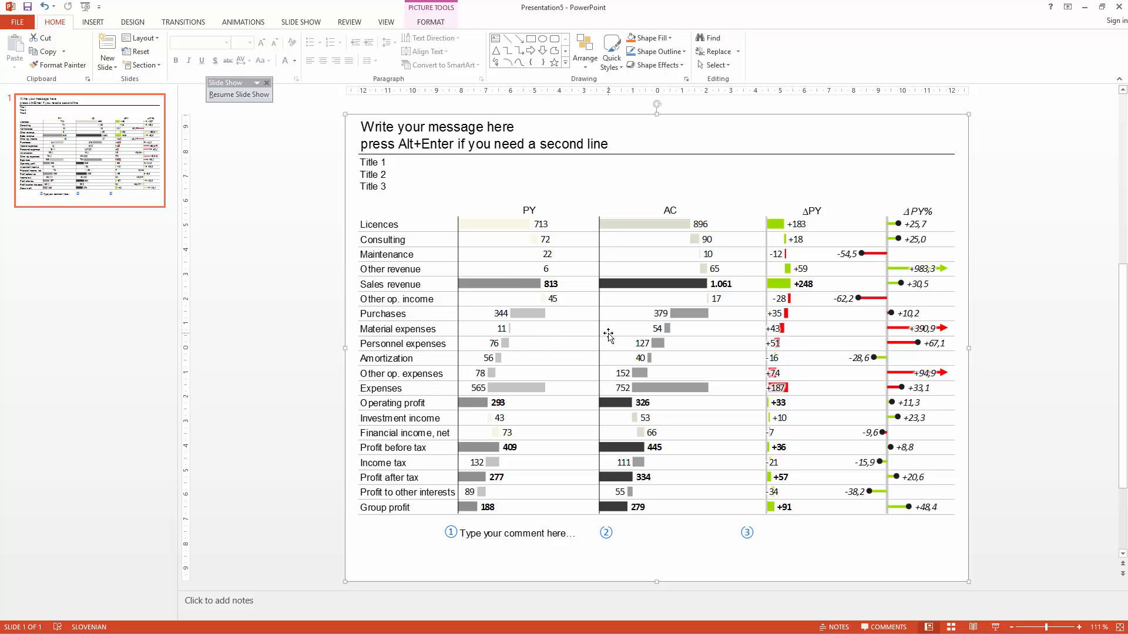
Return to the 2 Income Statement workbook in Excel and collapse the data preparation columns so only the report page shows.
key("alt+Tab")
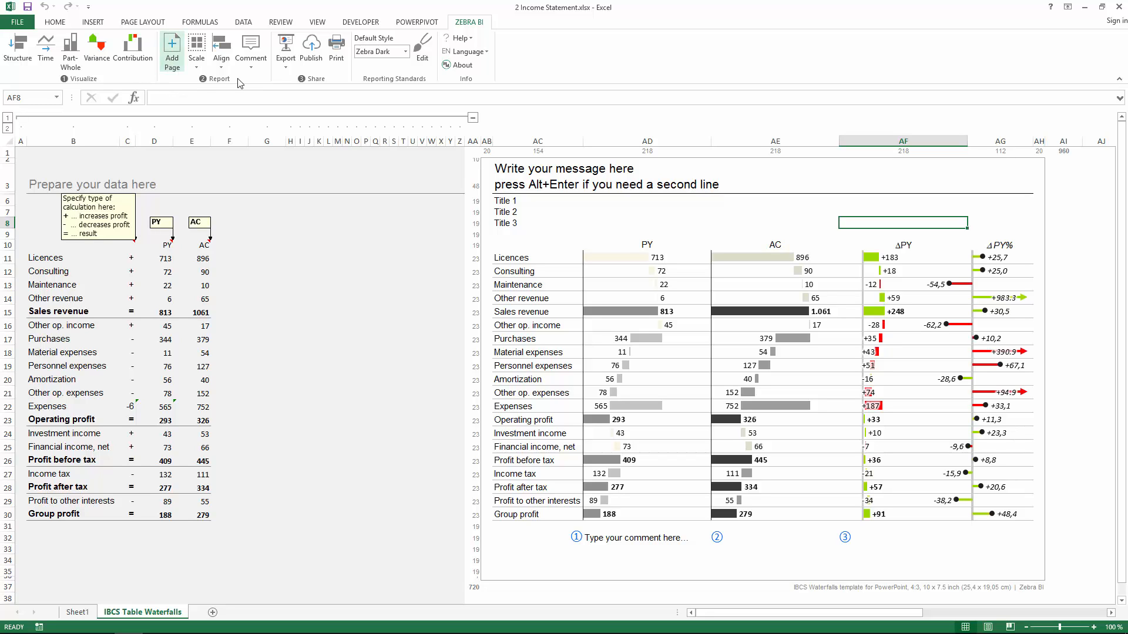
left_click(473, 120)
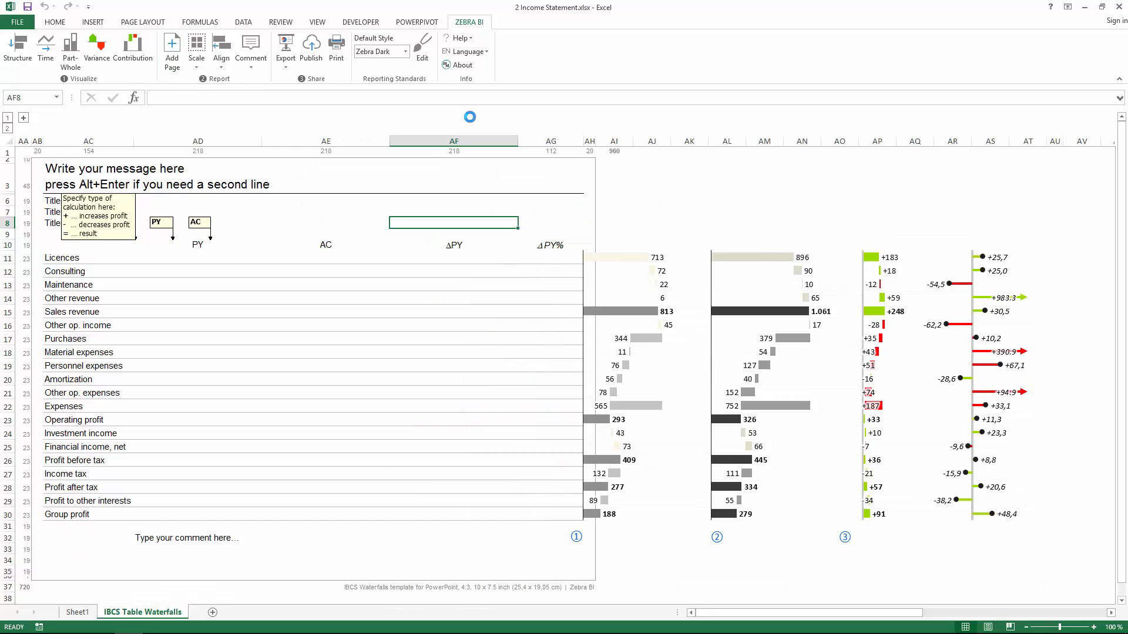
left_click(336, 203)
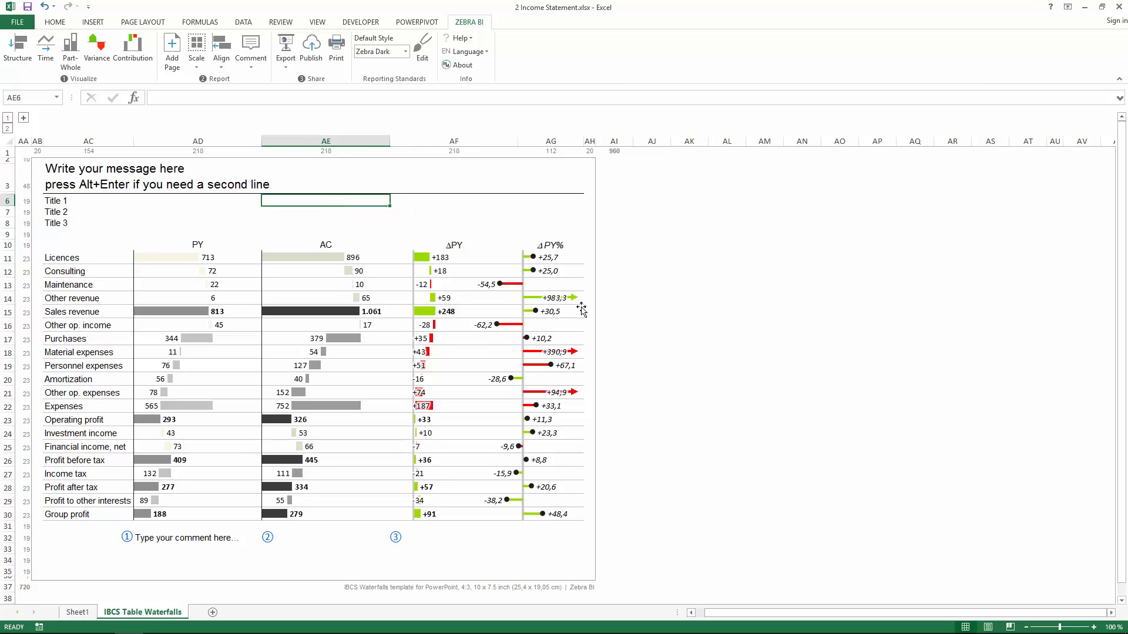
Open 4 Profit_Loss by BU.xlsx from the webinar folder in File Explorer without updating its external links.
key("alt+Tab")
key("alt+Tab")
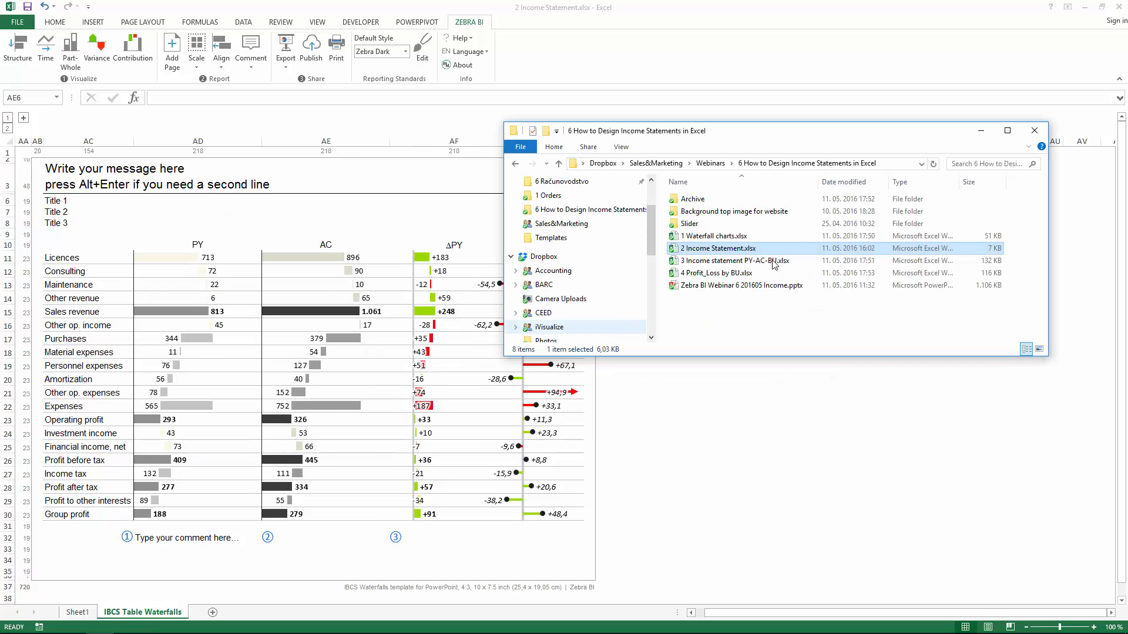
left_click_drag(742, 129, 687, 84)
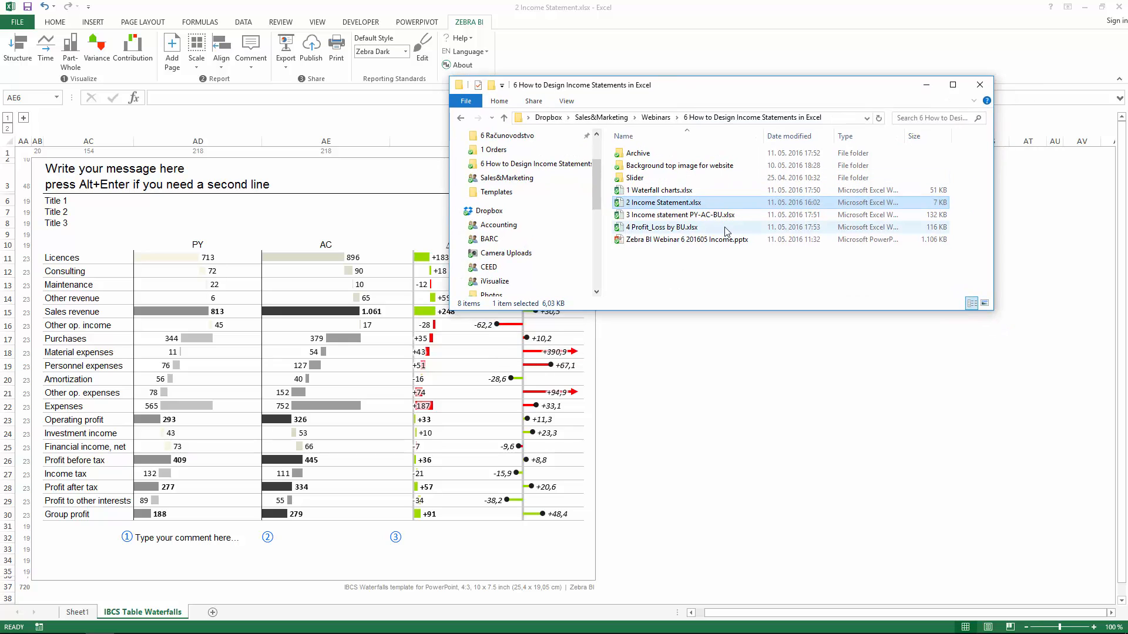
double_click(654, 228)
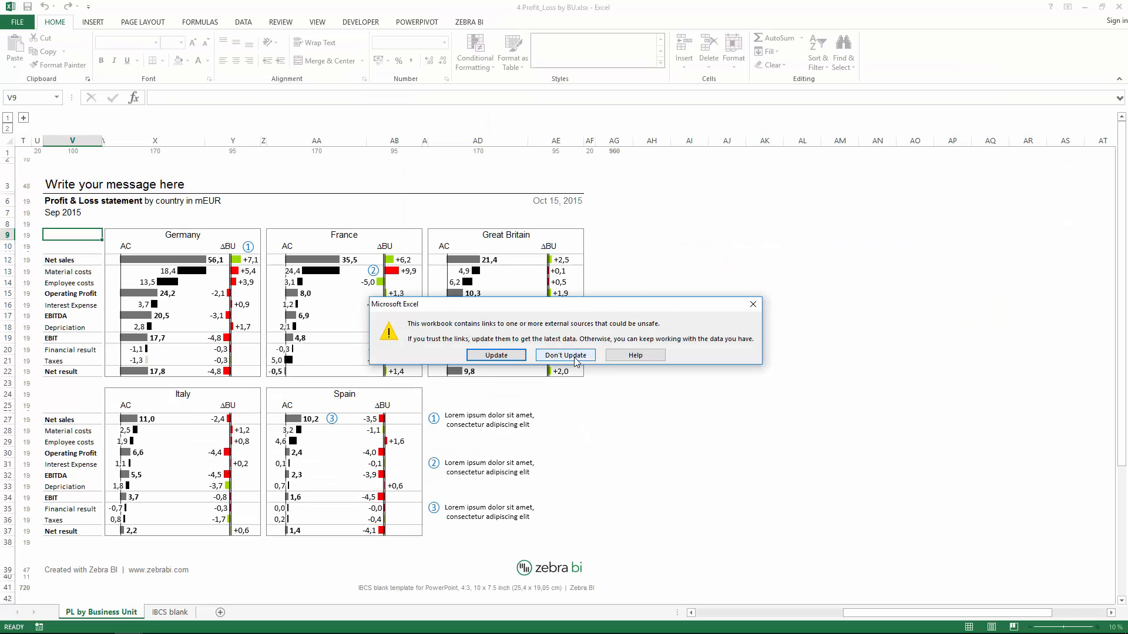
left_click(562, 357)
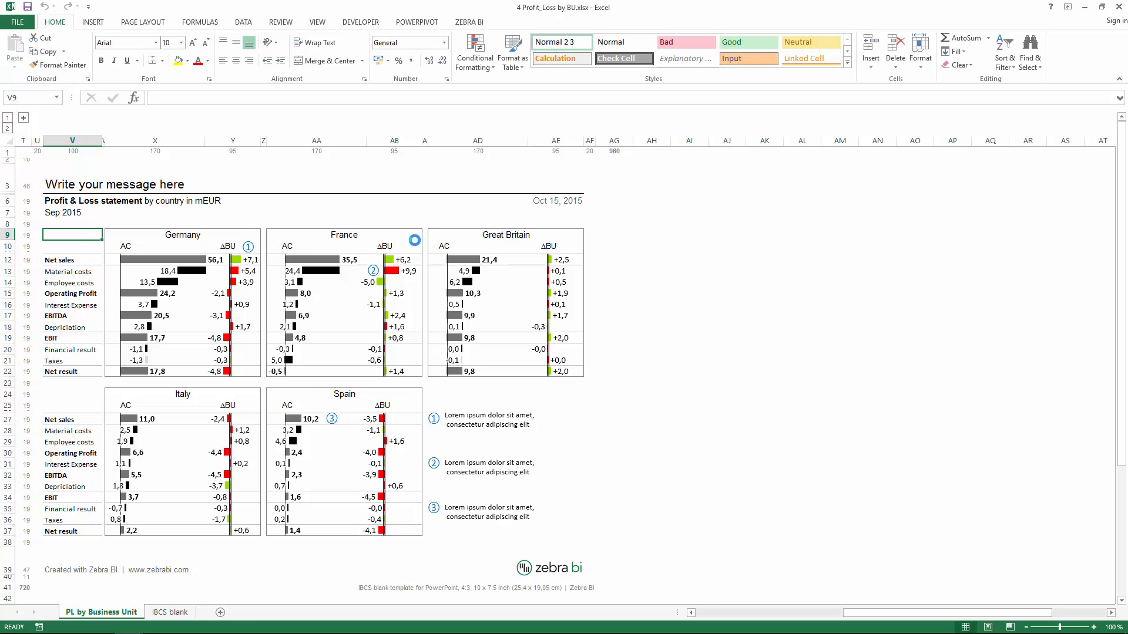
left_click(336, 212)
scroll(376, 221, "right", 5)
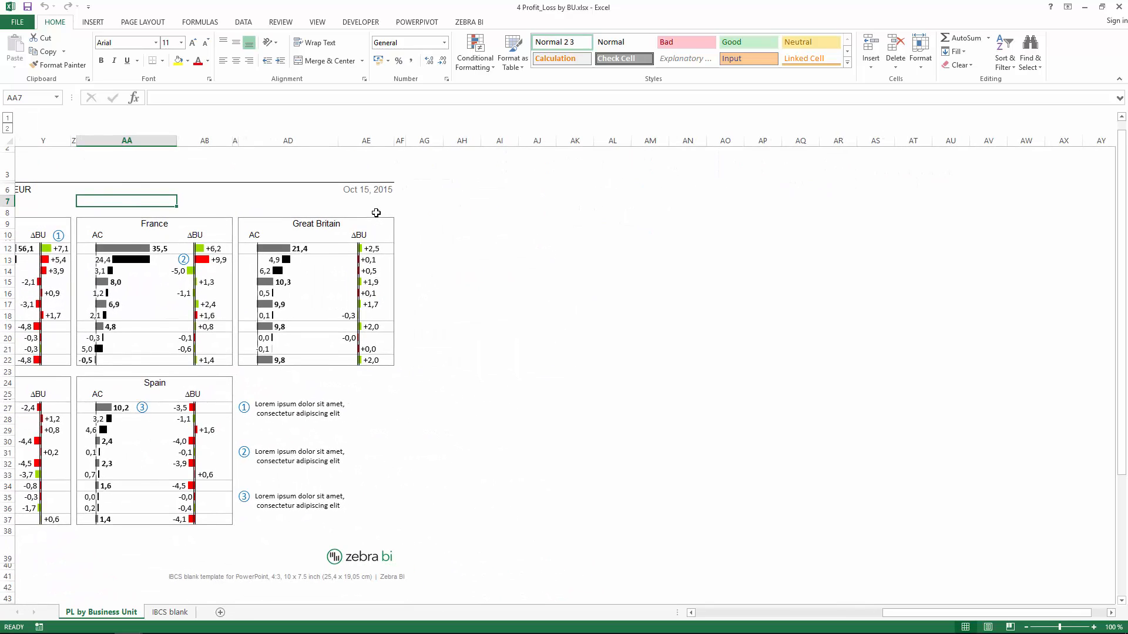
key("Left")
key("Left")
key("Left")
key("Left")
key("Left")
key("Left")
key("Left")
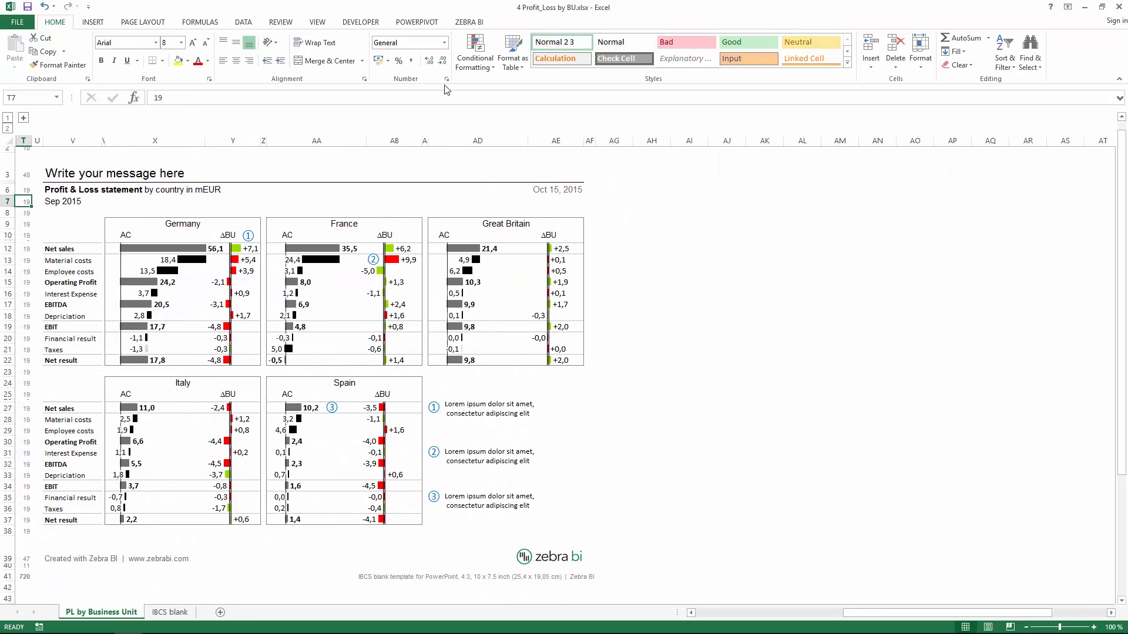
Expand the data preparation columns on the PL by Business Unit sheet and collapse them again.
left_click(472, 23)
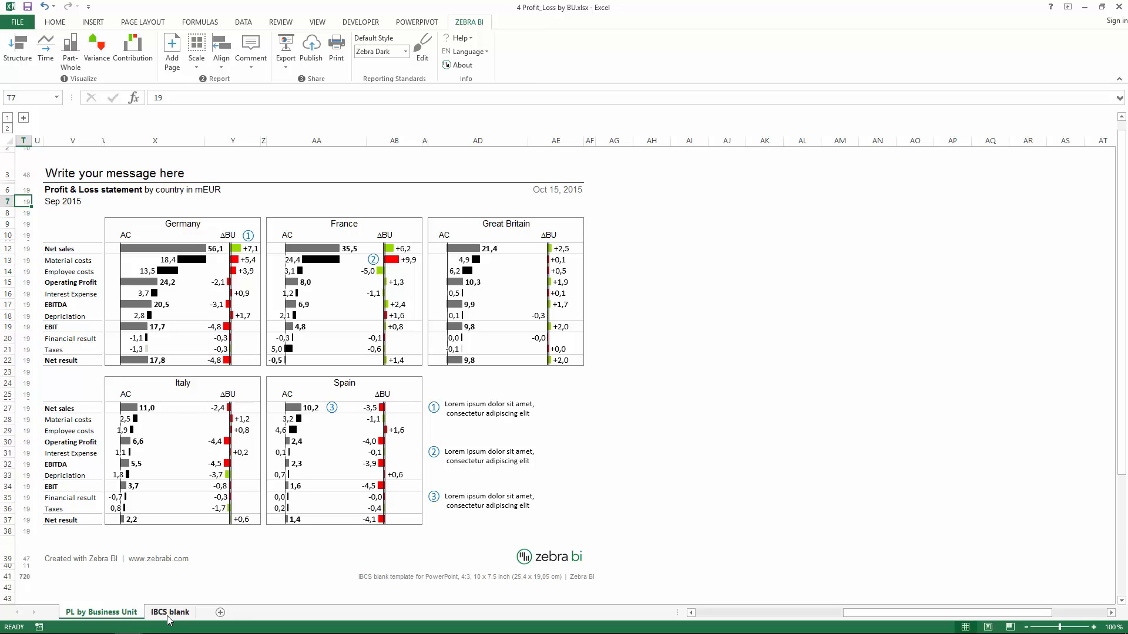
left_click(23, 119)
left_click(784, 118)
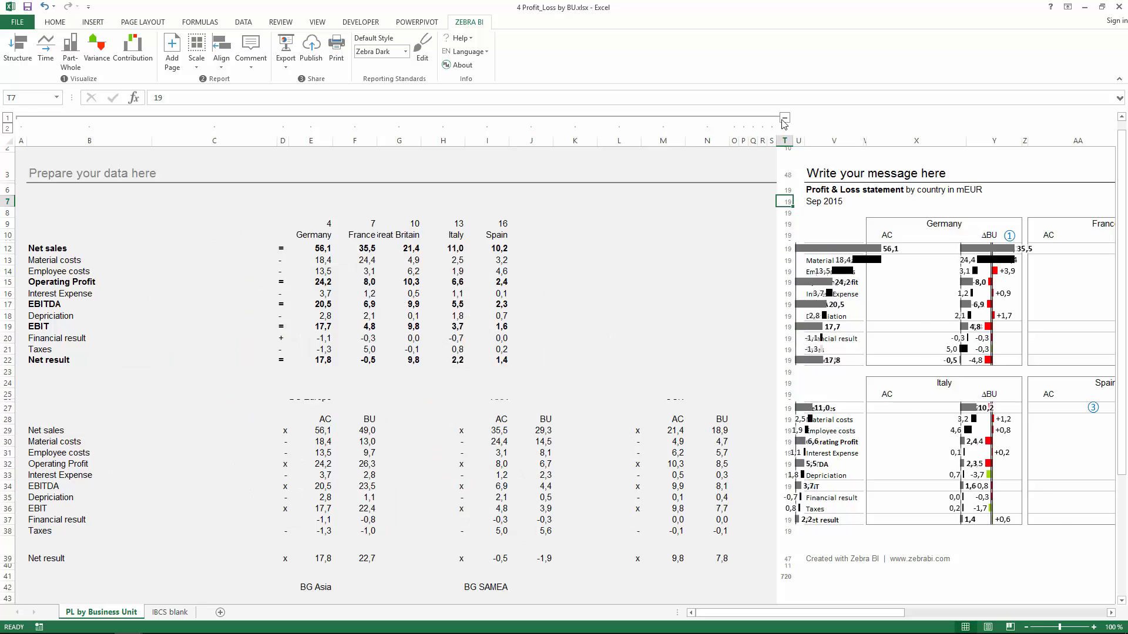
Switch to the IBCS blank sheet and look over its prepared profit and loss data.
left_click(167, 614)
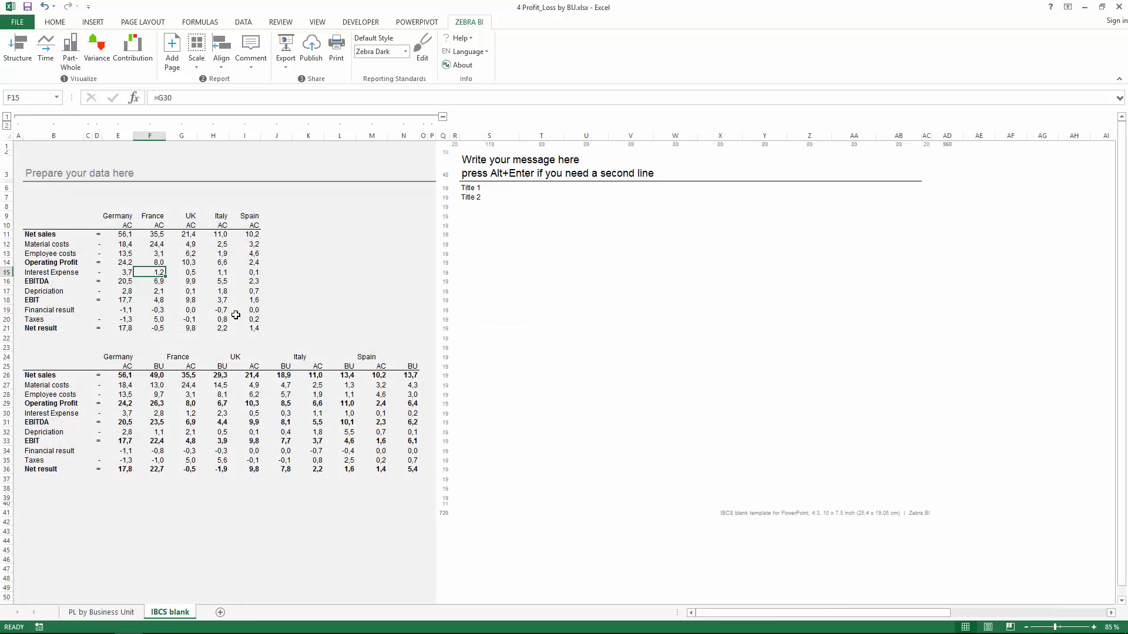
left_click(214, 300)
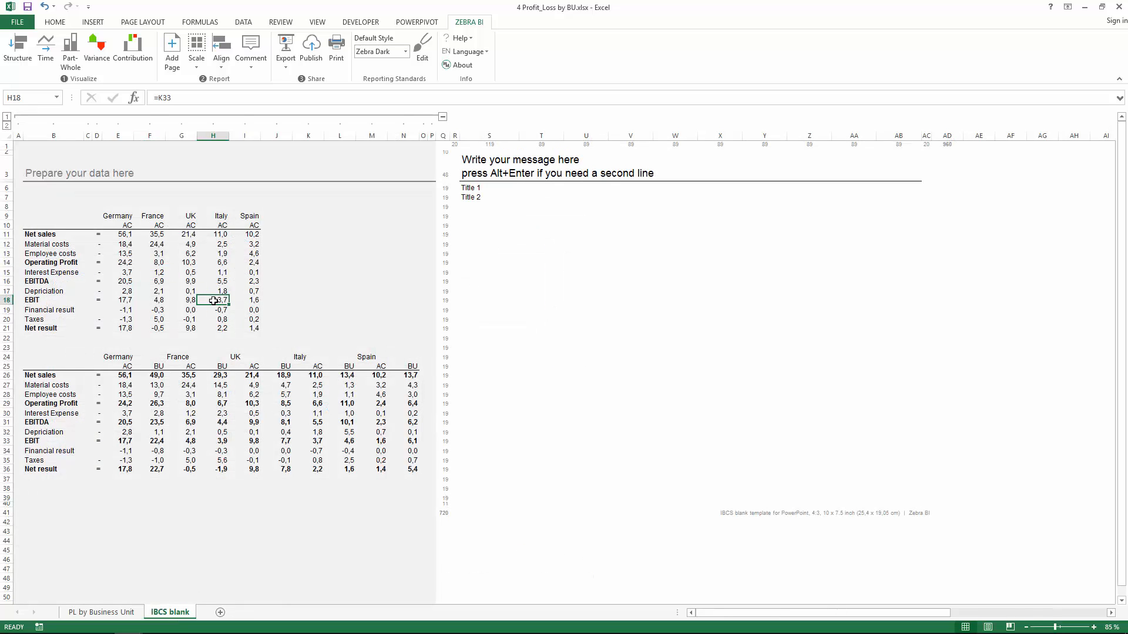
left_click(181, 451)
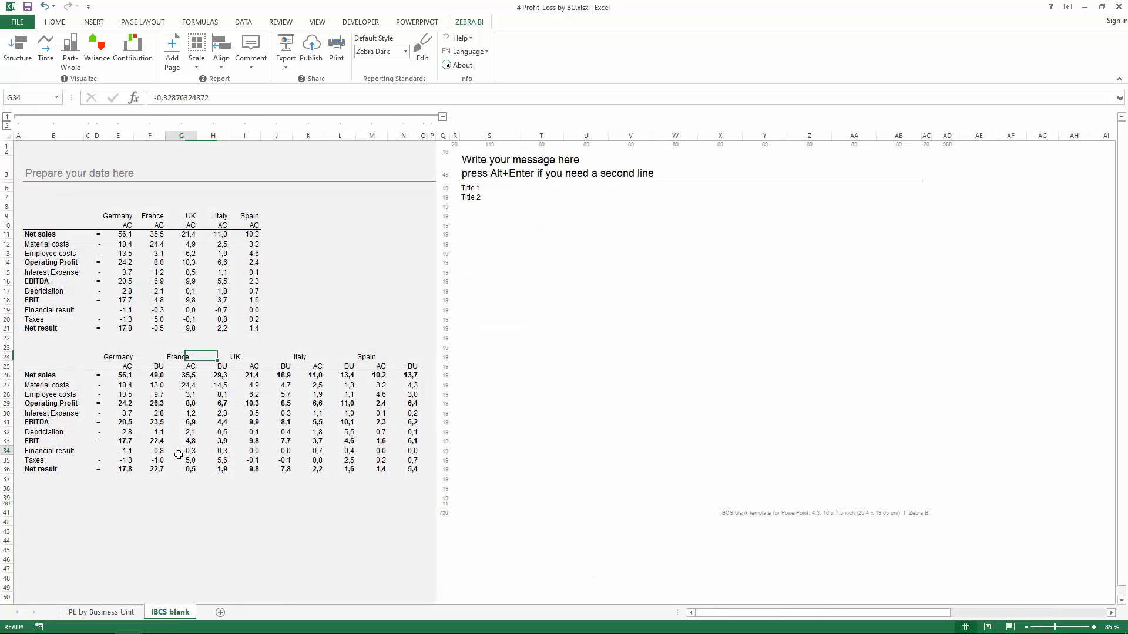
Look through the report page templates and close the template selection without adding a page.
left_click(172, 50)
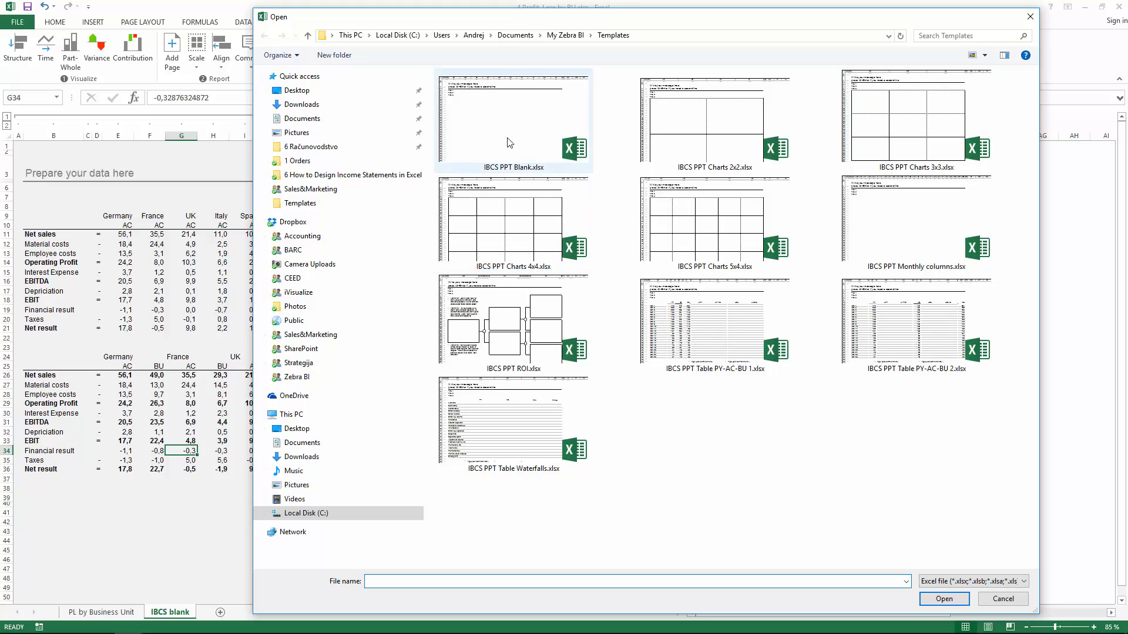
left_click(1030, 16)
left_click(568, 224)
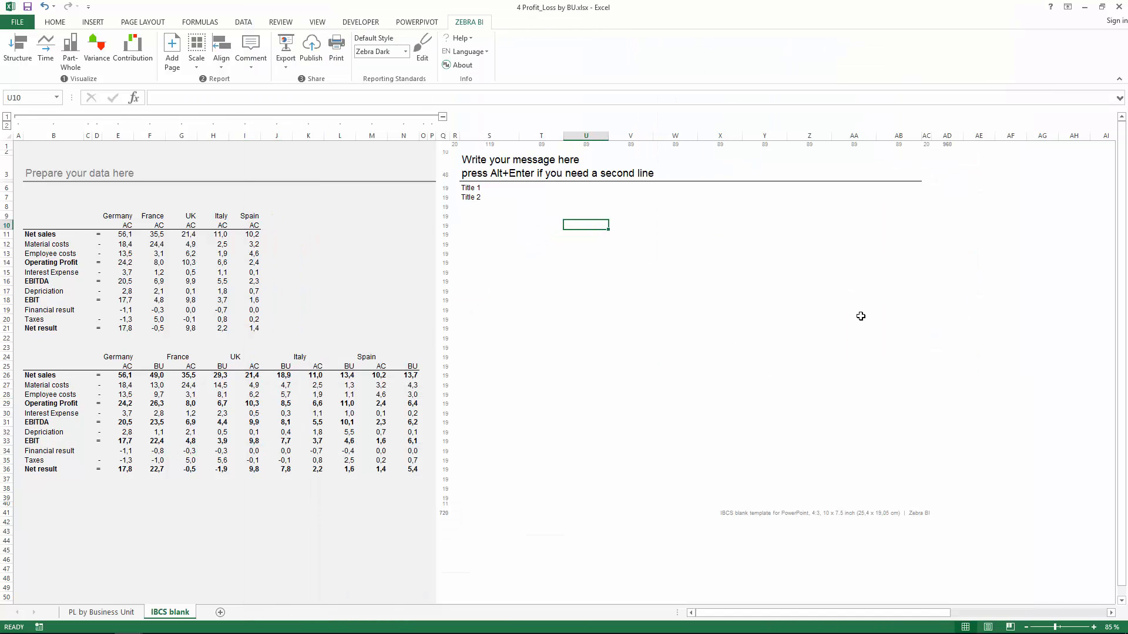
Examine the lower data table, checking its country headings and the alternating AC and BU columns.
left_click(161, 278)
left_click(162, 386)
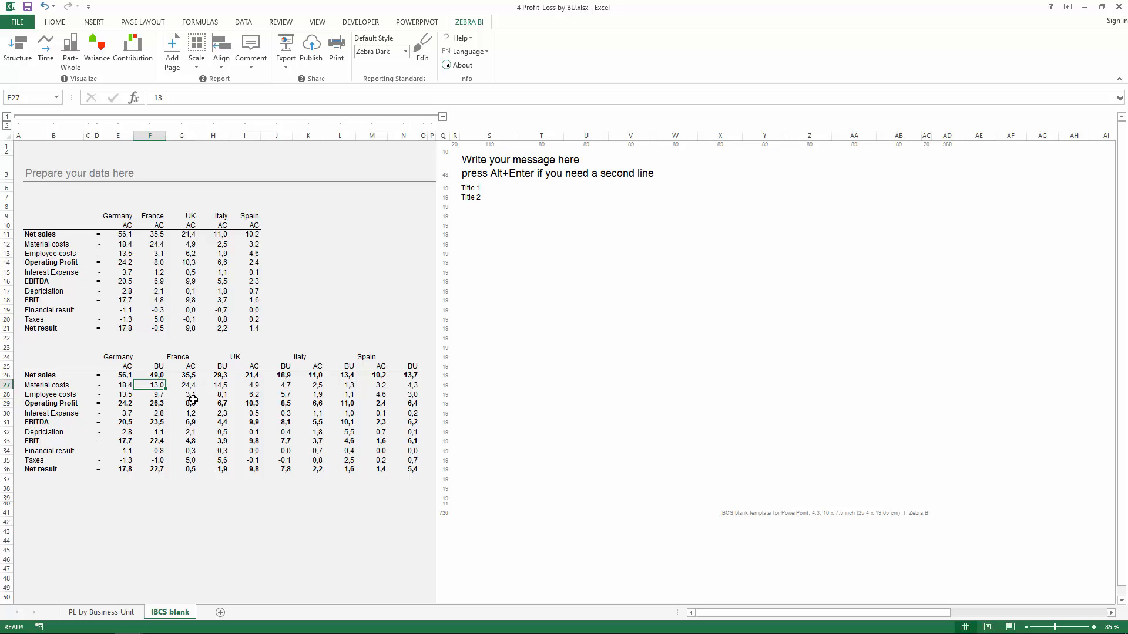
left_click(139, 418)
left_click(119, 391)
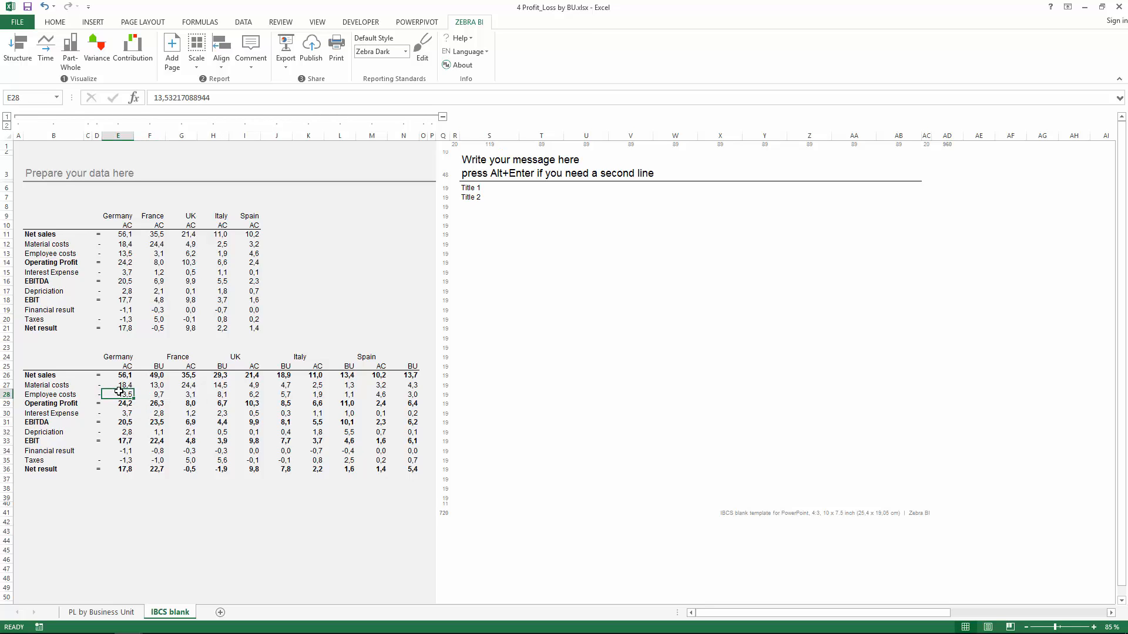
left_click(116, 360)
left_click(177, 357)
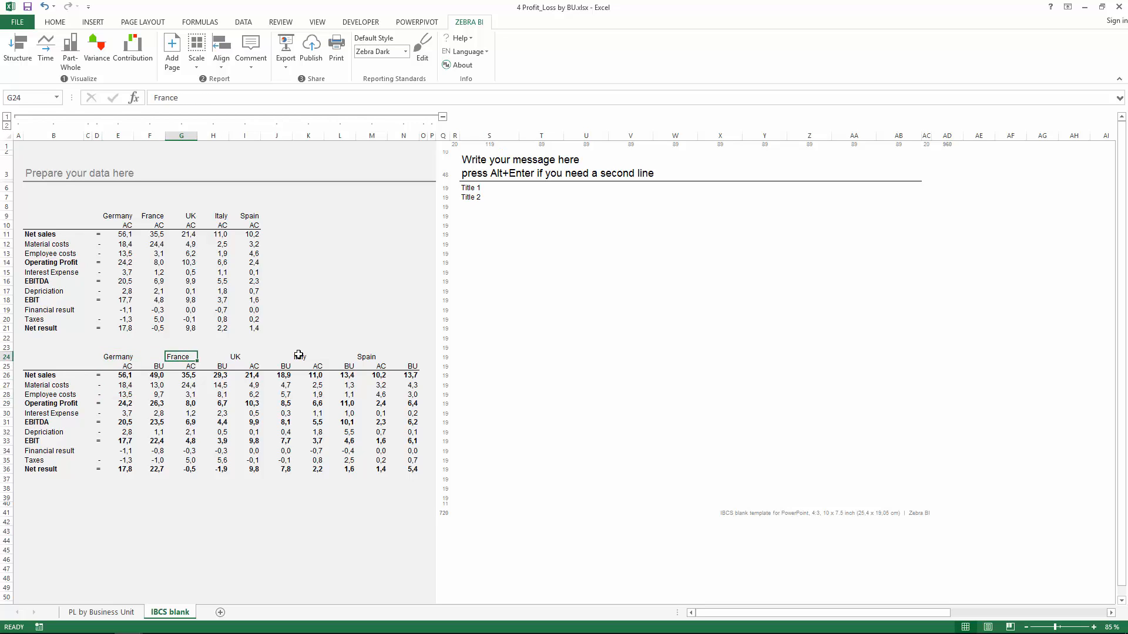
left_click(360, 356)
left_click(300, 357)
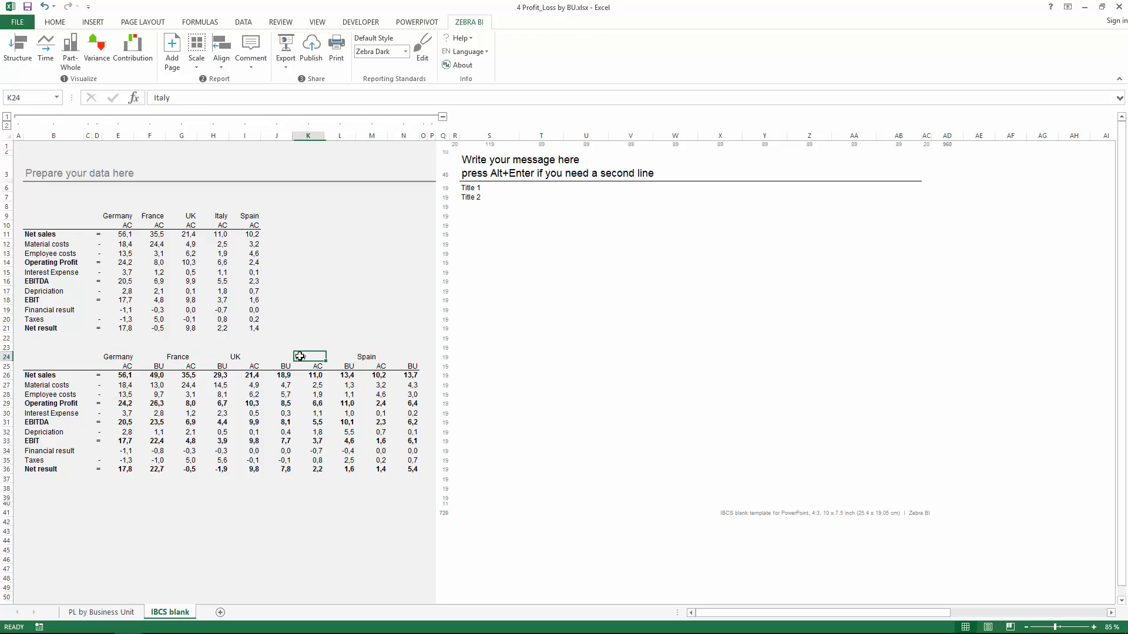
left_click(235, 356)
left_click(112, 361)
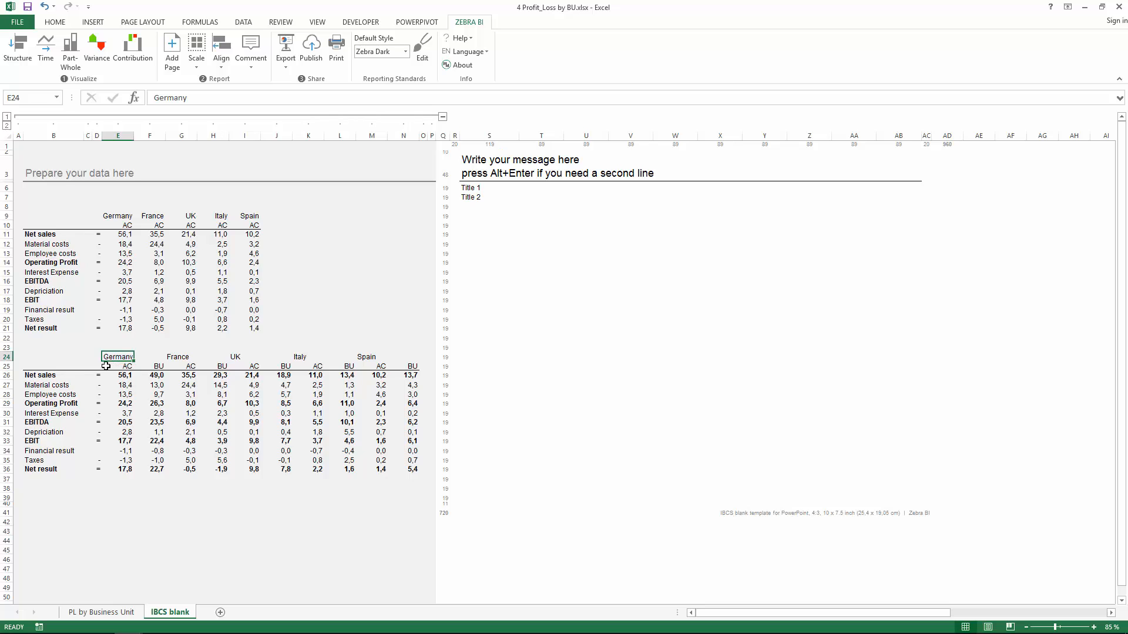
left_click(116, 365)
left_click(154, 366)
left_click(187, 366)
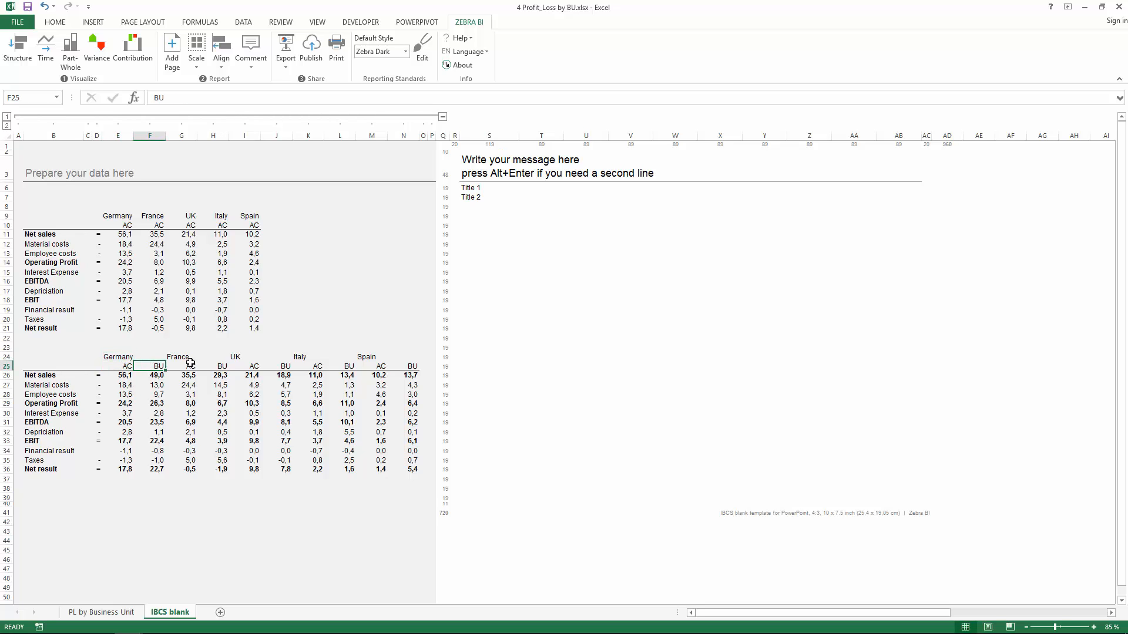
left_click(217, 365)
left_click(252, 365)
left_click(283, 366)
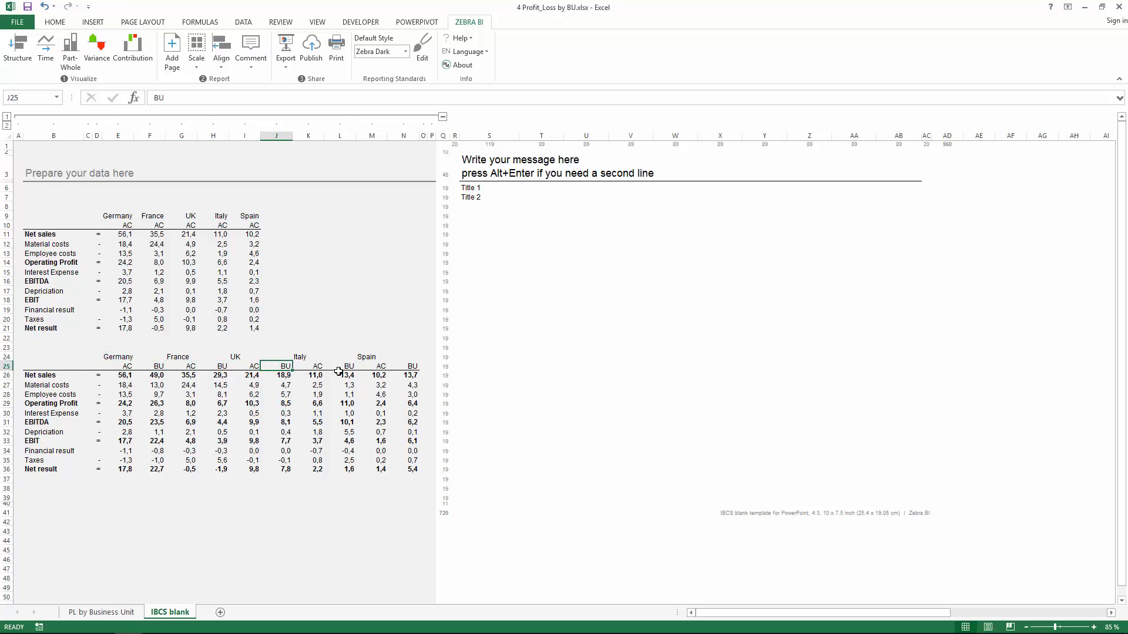
left_click(137, 412)
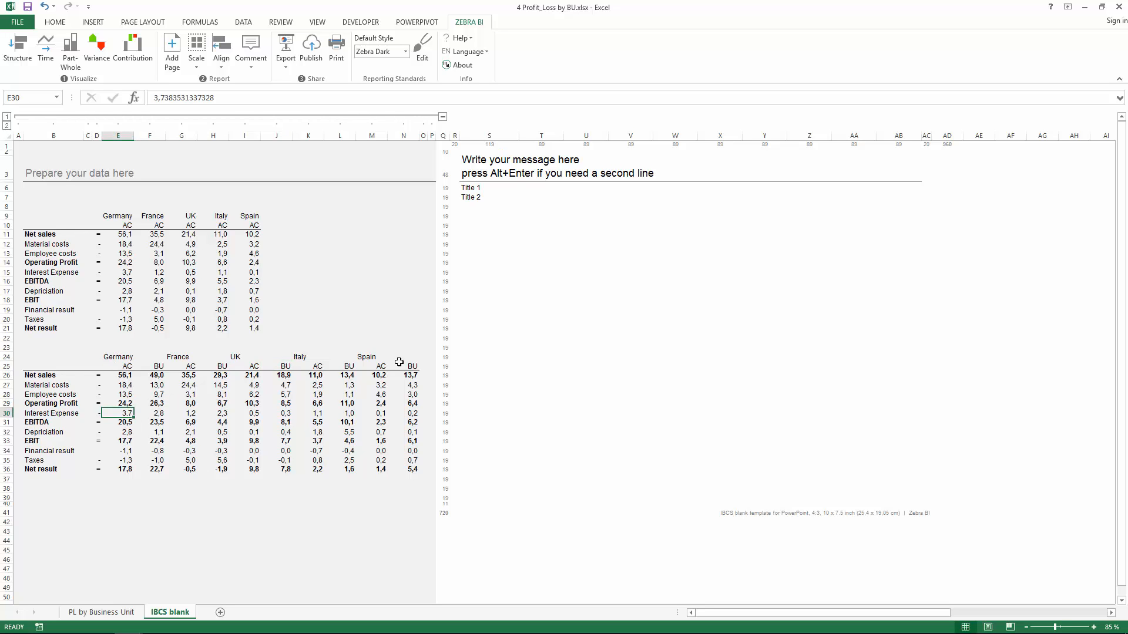
Insert a plus-minus bar variance chart from the AC and BU table D24:N36 and place it on the report page.
left_click_drag(399, 362, 99, 472)
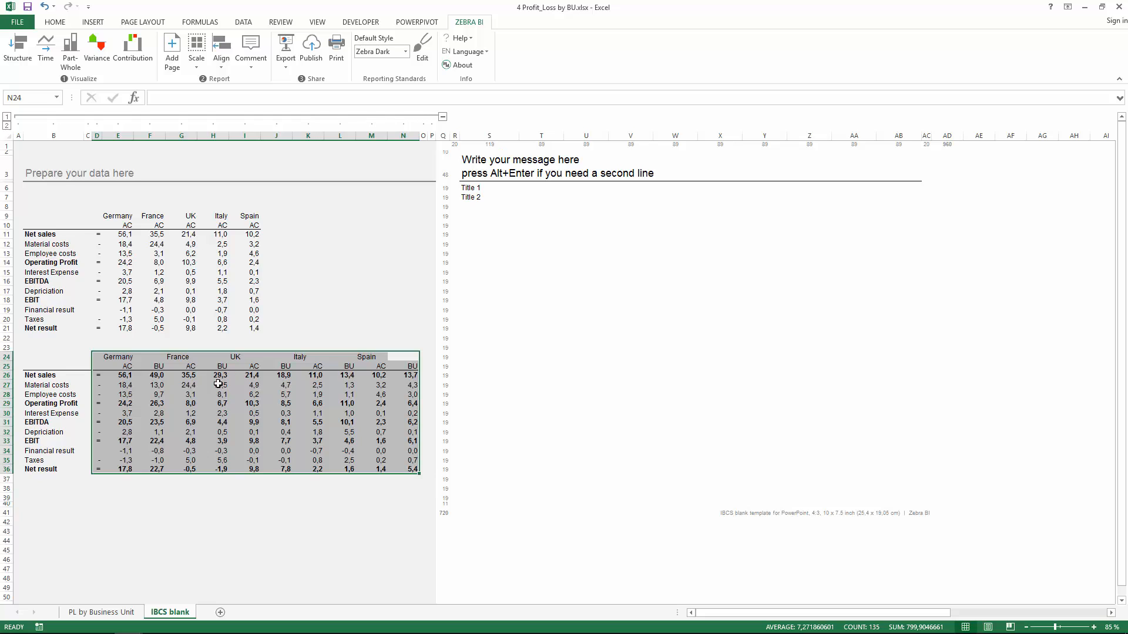
left_click(102, 56)
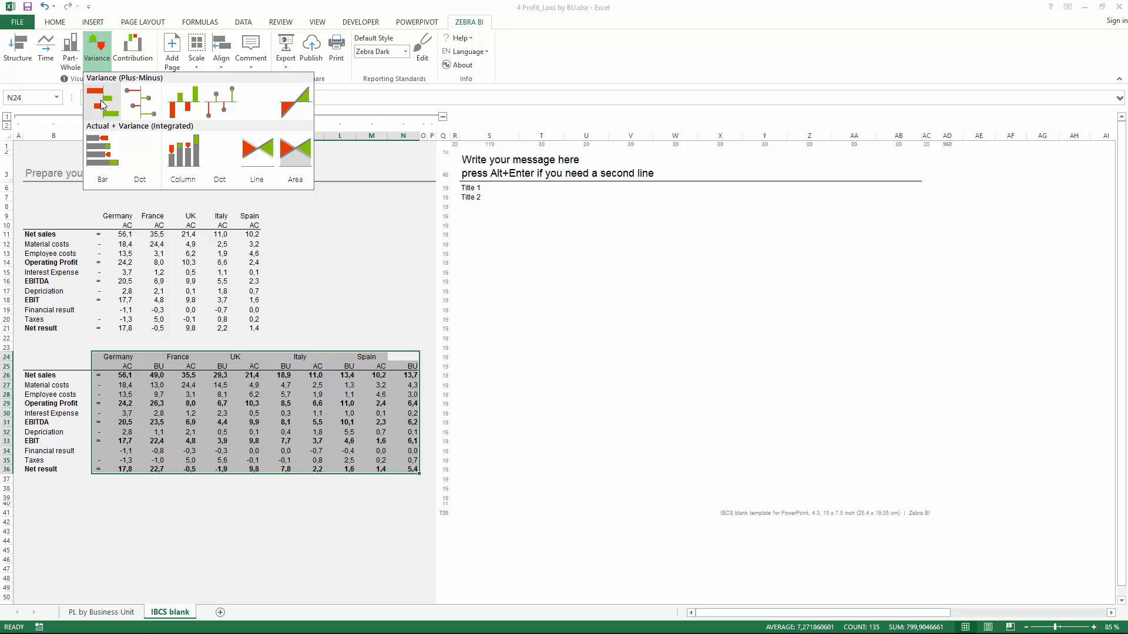
left_click(102, 105)
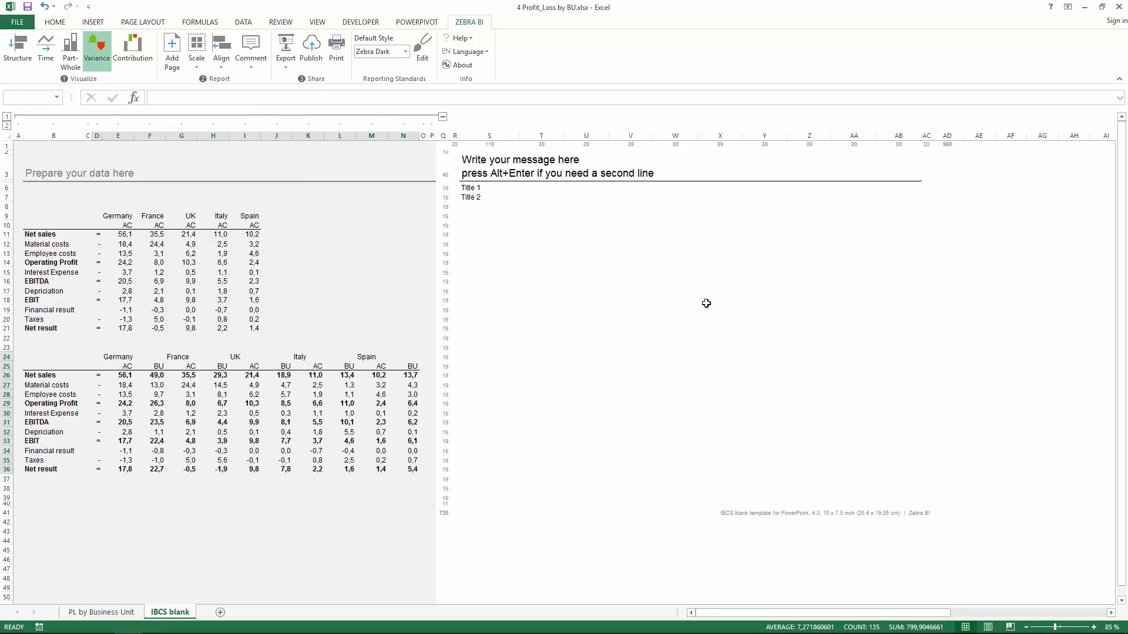
left_click_drag(668, 348, 736, 386)
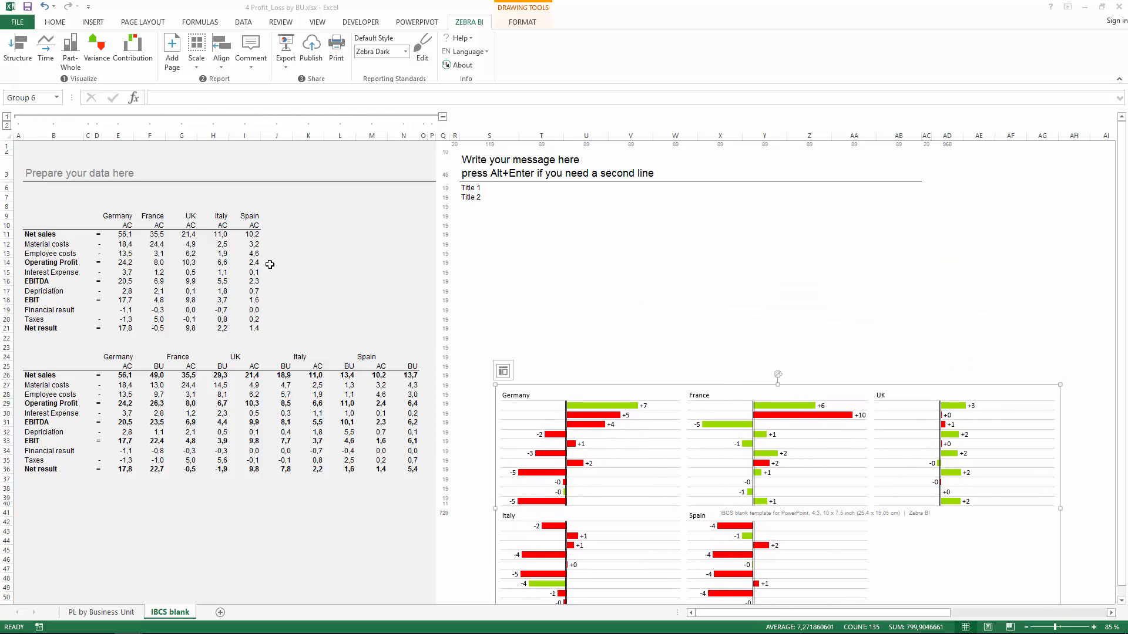
Insert a horizontal waterfall chart by country from the upper table with the AC values, D9:I21.
left_click(156, 273)
left_click_drag(117, 216, 121, 225)
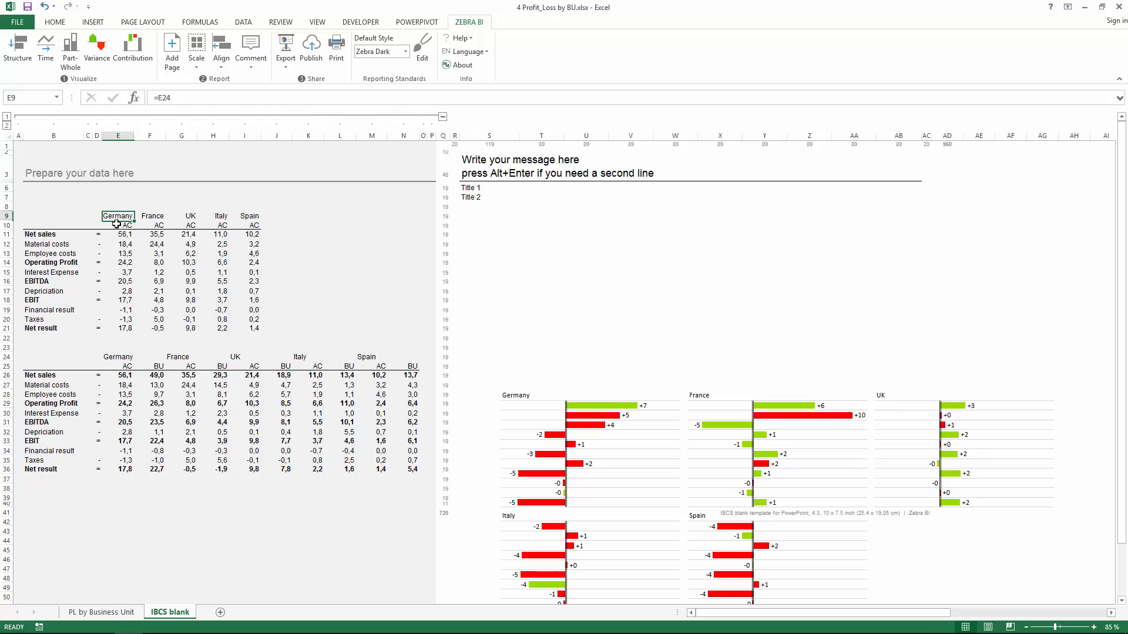
left_click(147, 280)
left_click(121, 244)
key("Down")
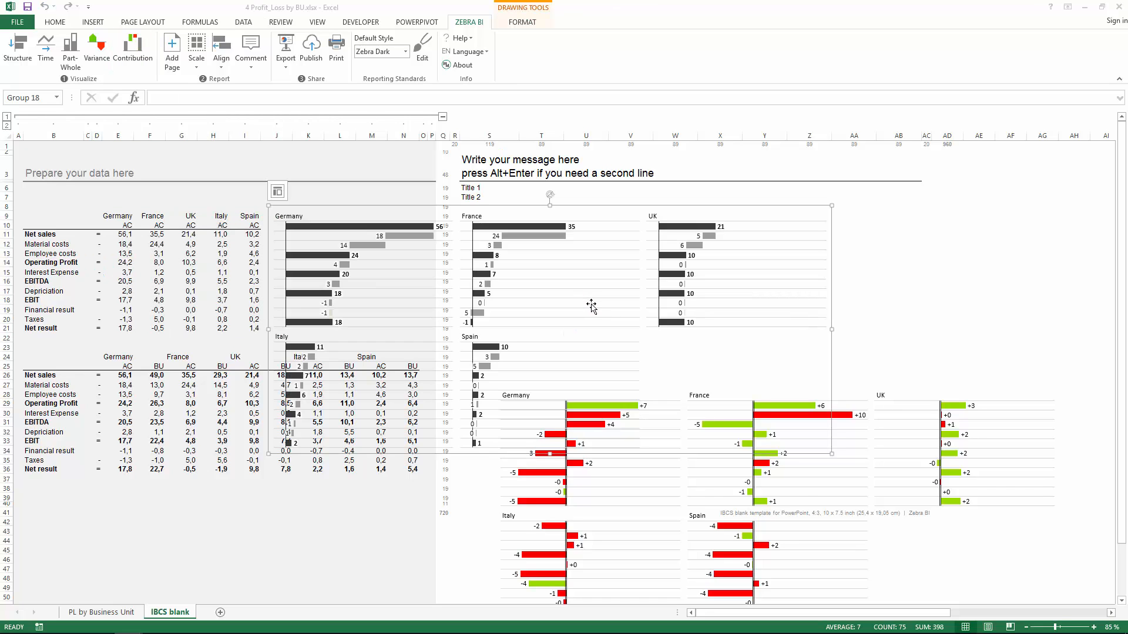
Move the variance chart to the lower end of the report page and the AC waterfall chart onto the page beneath the titles.
left_click(751, 499)
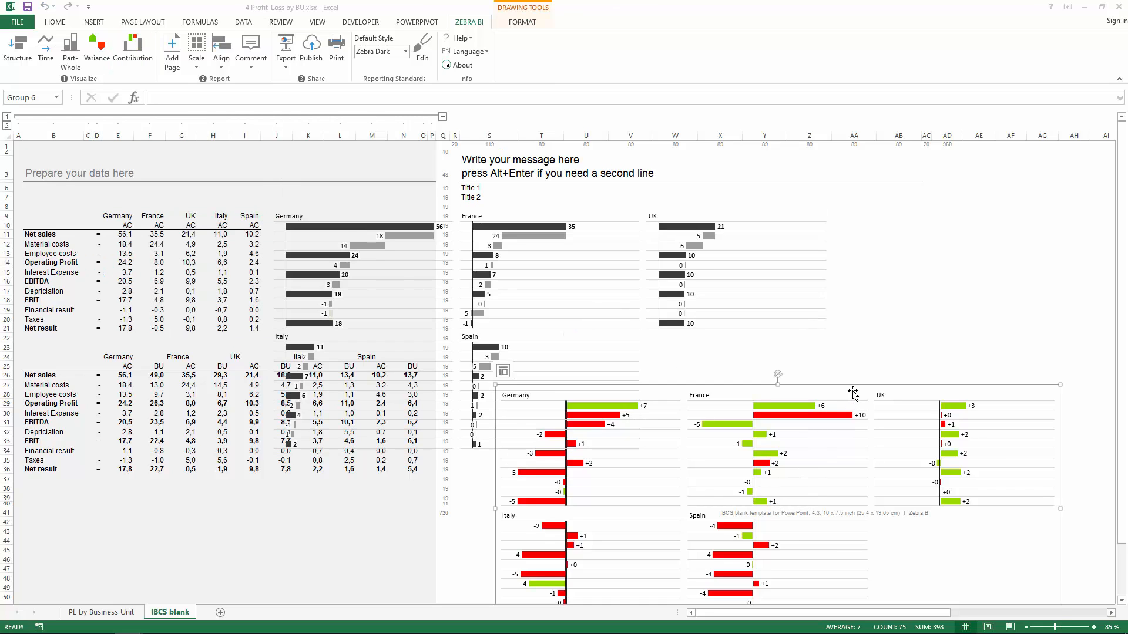
left_click_drag(846, 505, 839, 626)
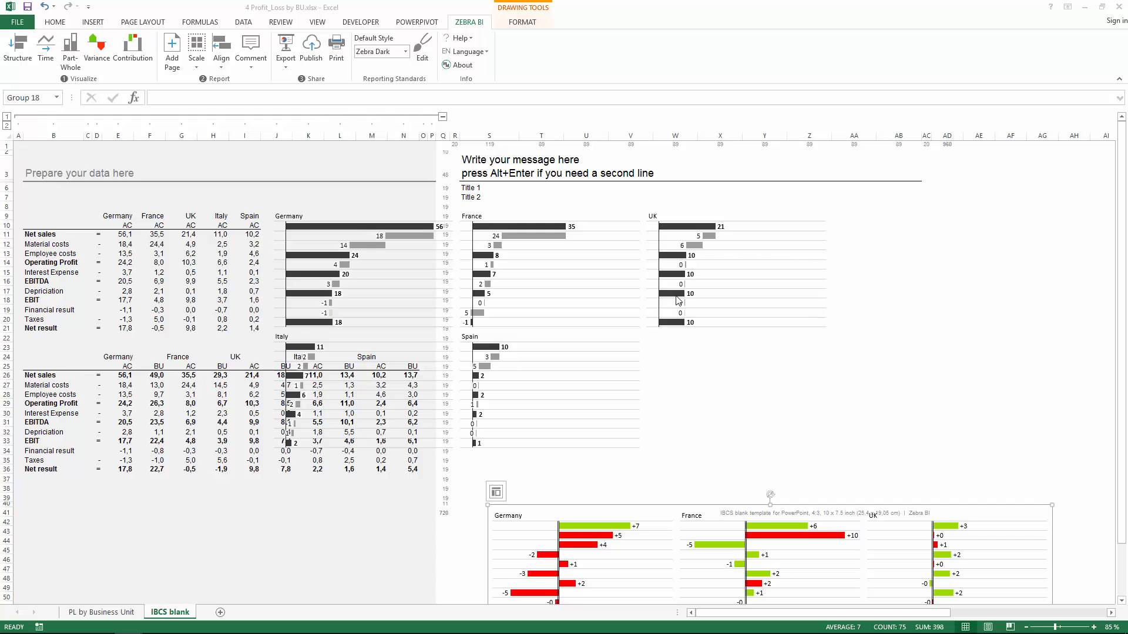
left_click(639, 206)
left_click_drag(755, 208, 903, 218)
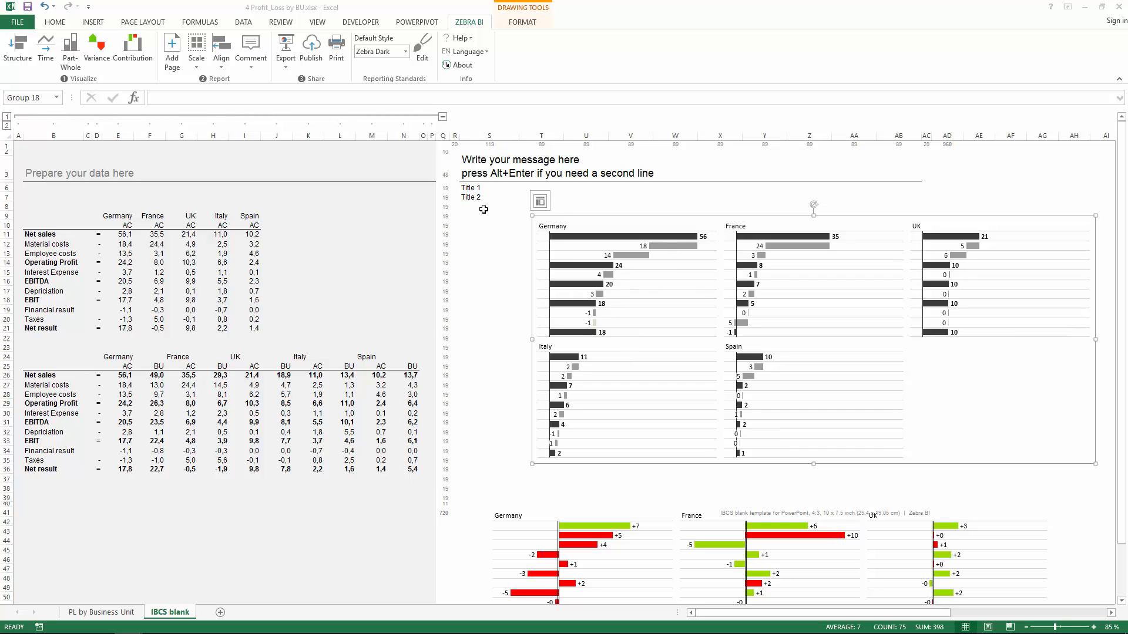
Link cell S11 to the Net sales label with =B11 and fill the formula down through S21.
left_click(36, 237)
left_click(475, 235)
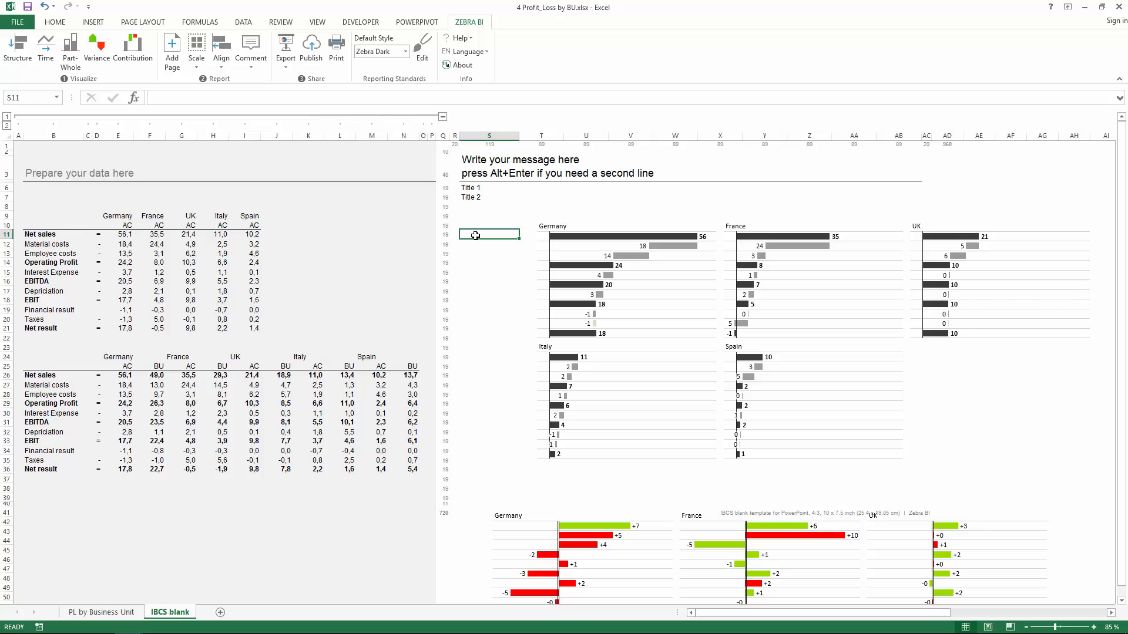
type("?")
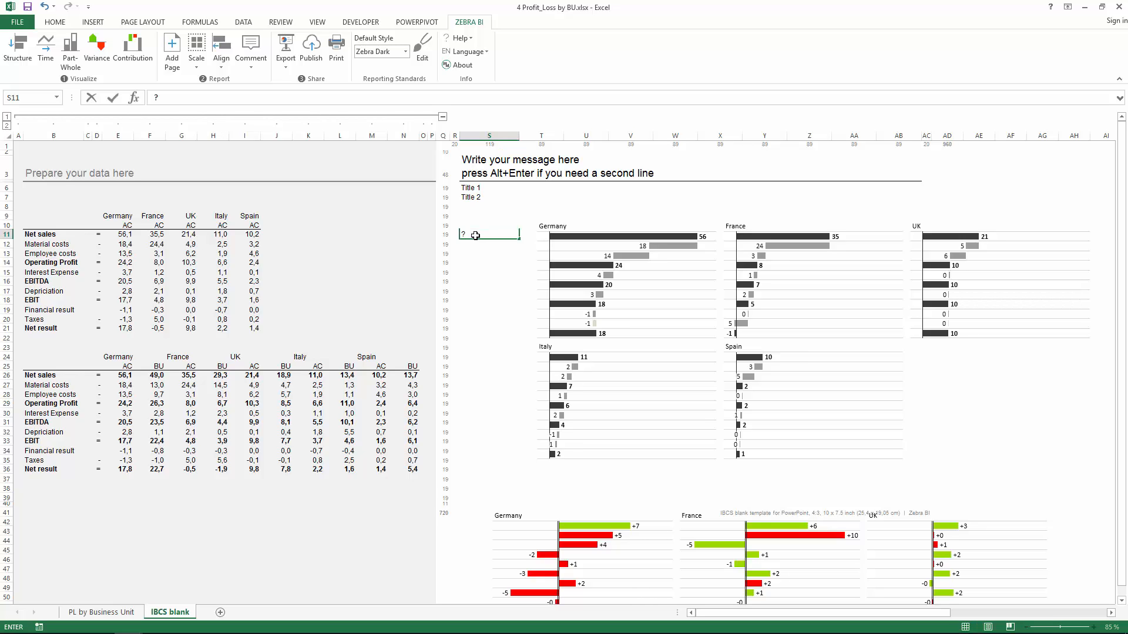
key("Left")
key("Left")
key("Left")
key("Left")
key("Left")
key("Left")
key("Left")
key("Left")
key("Left")
key("Left")
key("Left")
key("Left")
key("Left")
key("Left")
key("Left")
key("Left")
key("Left")
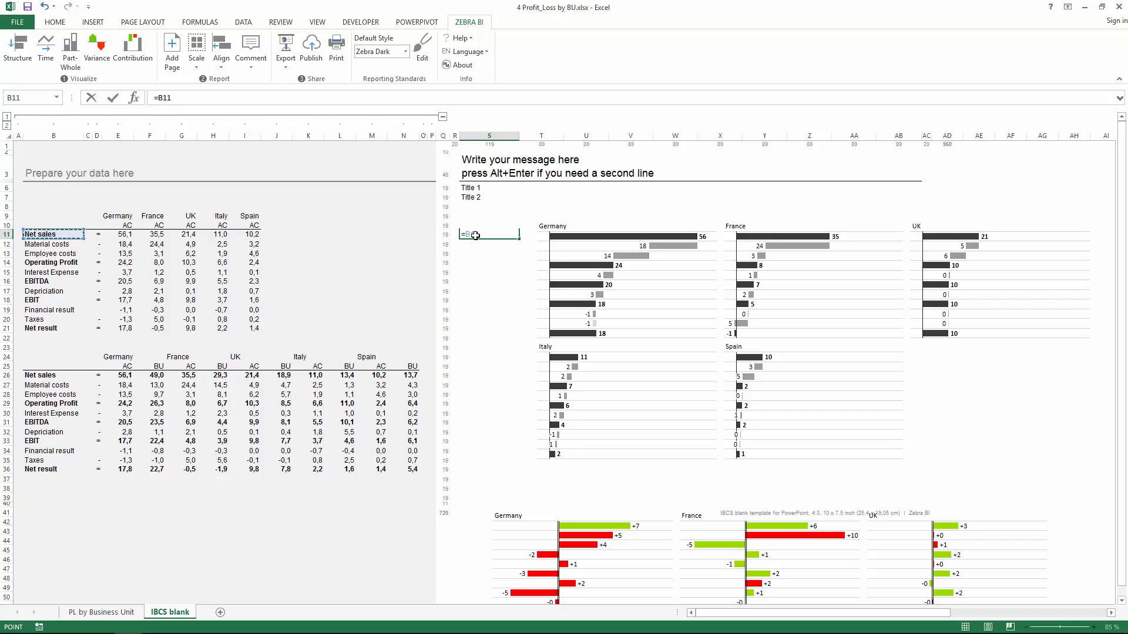
key("Return")
left_click(477, 235)
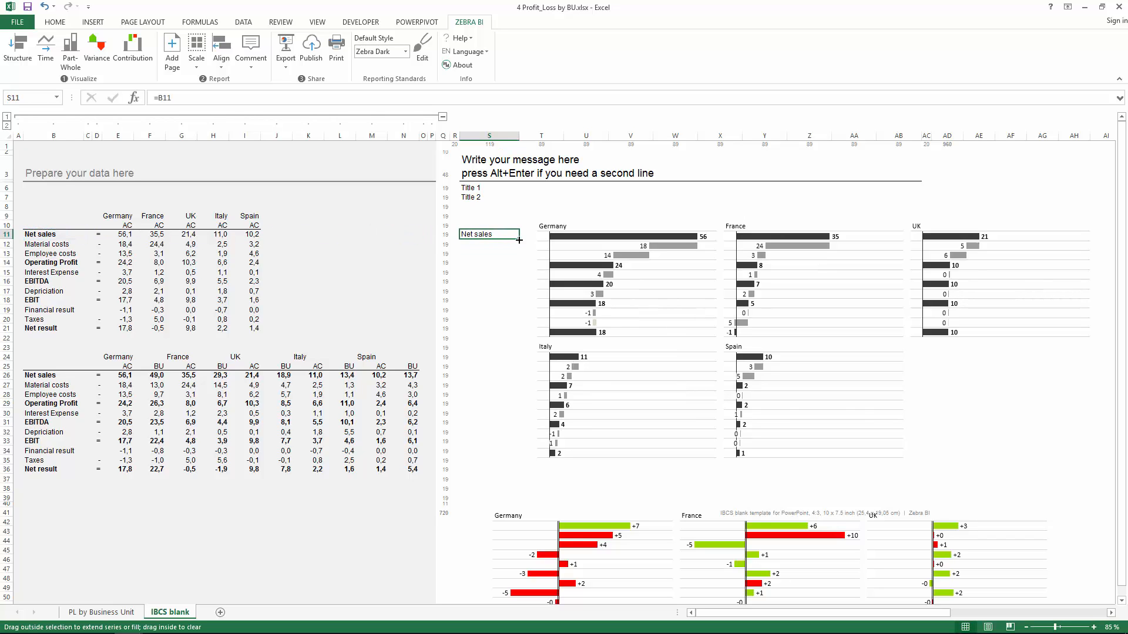
left_click_drag(519, 240, 516, 336)
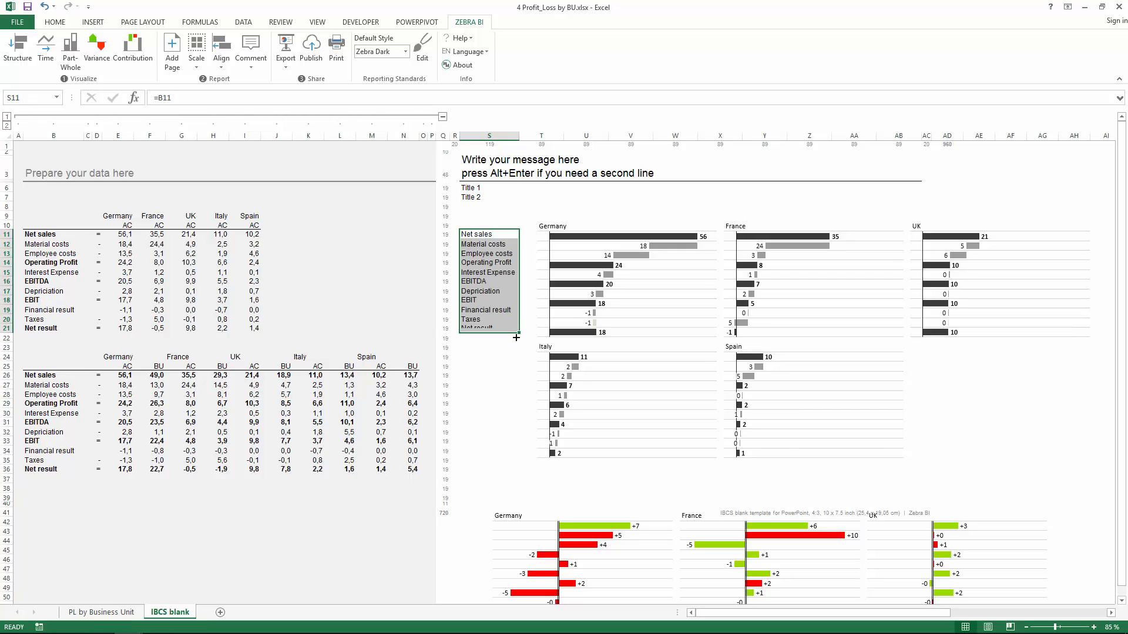
Move the AC waterfall chart down and to the right, clear of the cells next to the row labels.
left_click(492, 285)
left_click(571, 227)
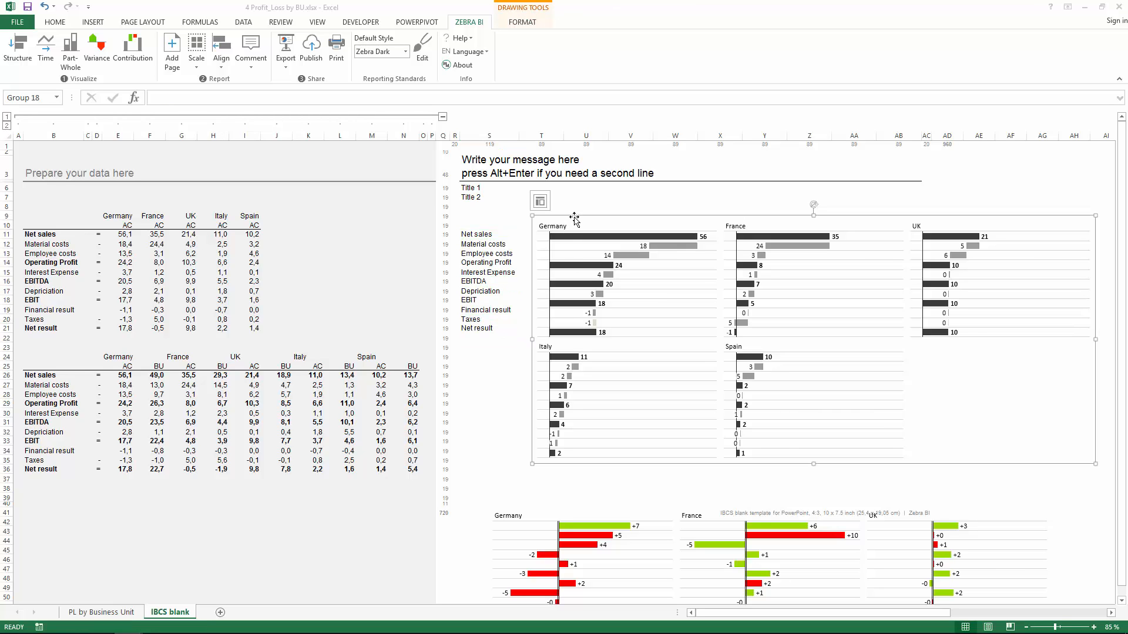
left_click_drag(574, 219, 660, 260)
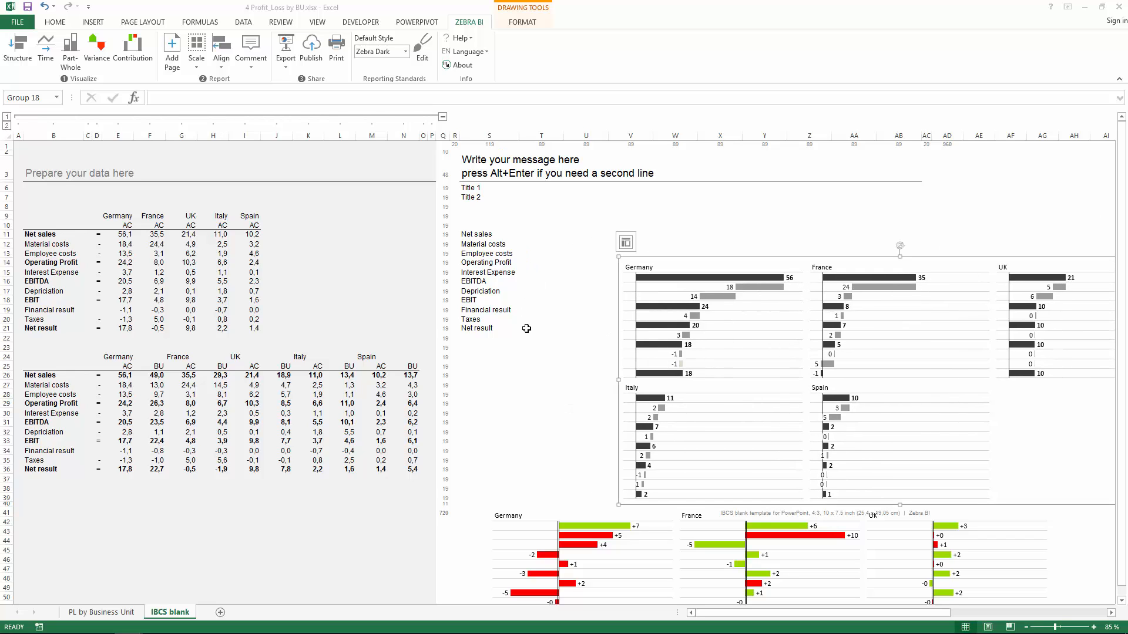
Add a black outline border around cells T9:V21.
left_click_drag(526, 330, 634, 216)
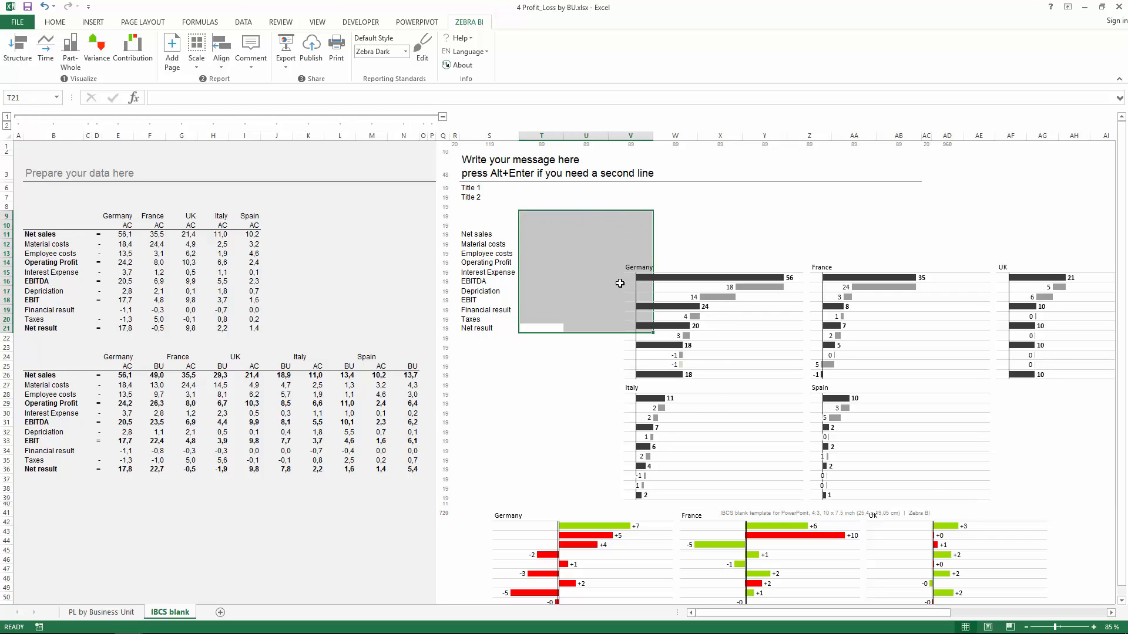
key("ctrl+1")
left_click(531, 165)
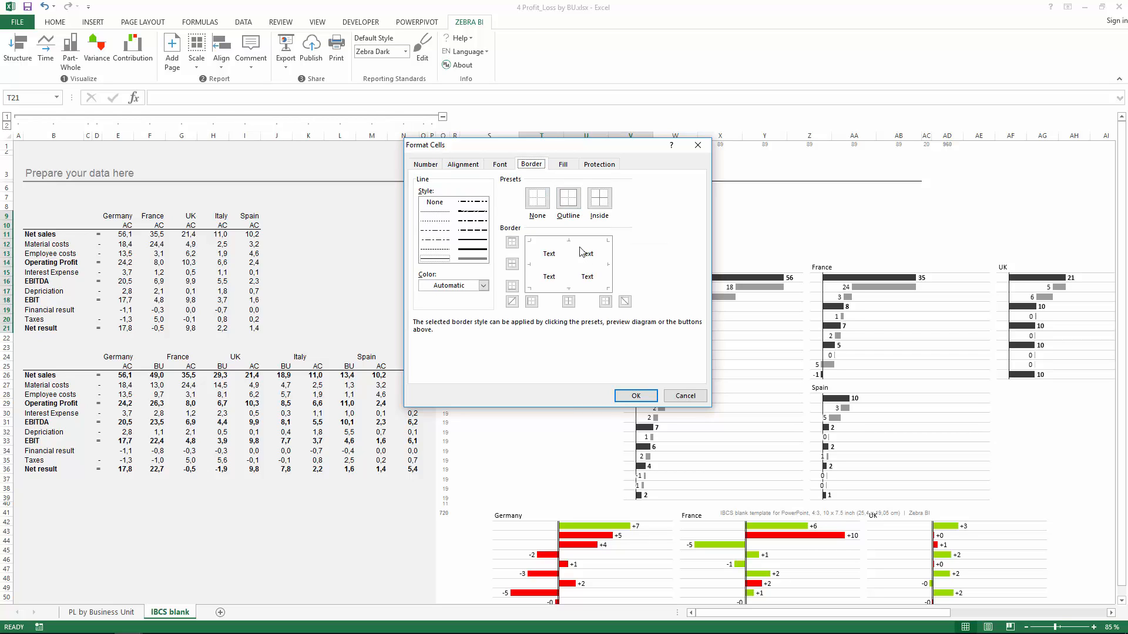
left_click(568, 198)
left_click(635, 396)
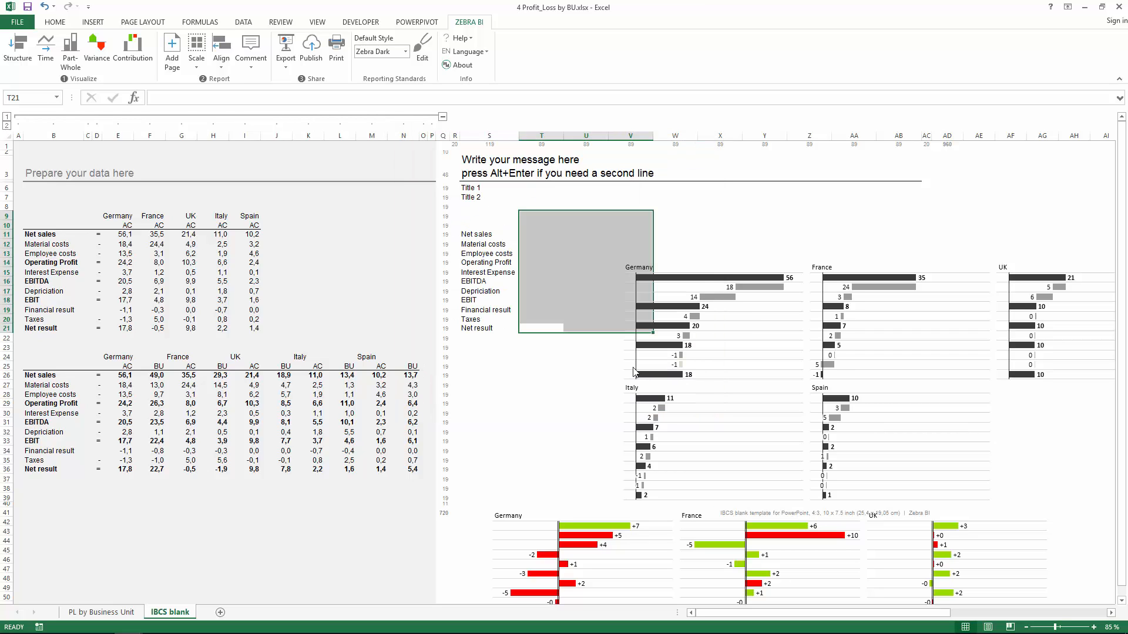
Move the AC waterfall chart further down, clear of T9:V21, and give that range a light grey outline border.
left_click(709, 275)
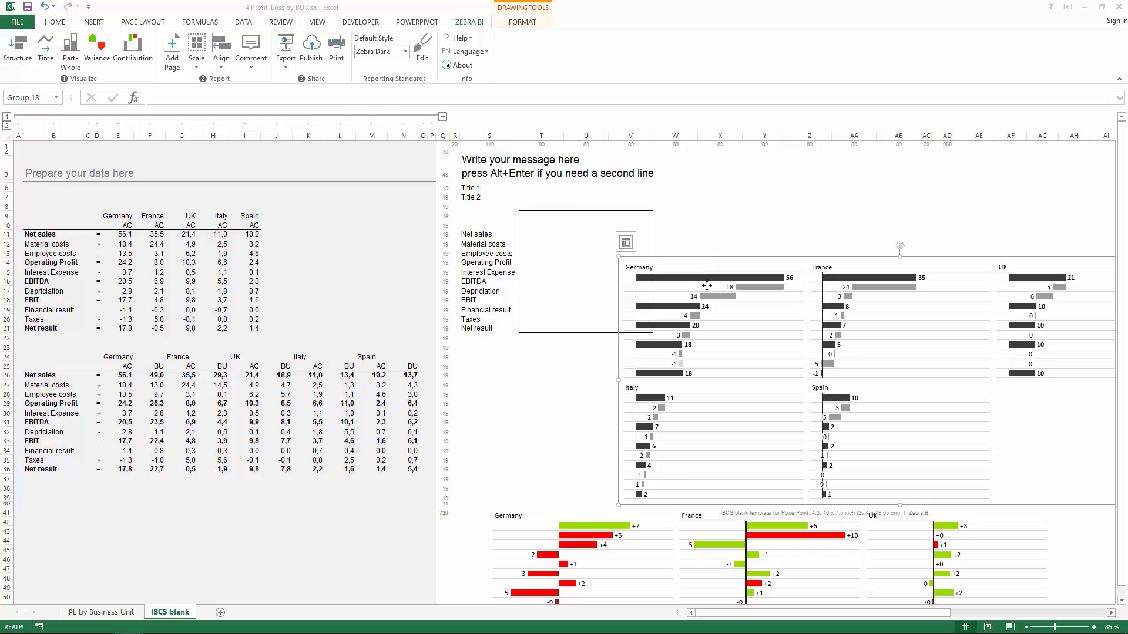
left_click_drag(709, 271, 729, 423)
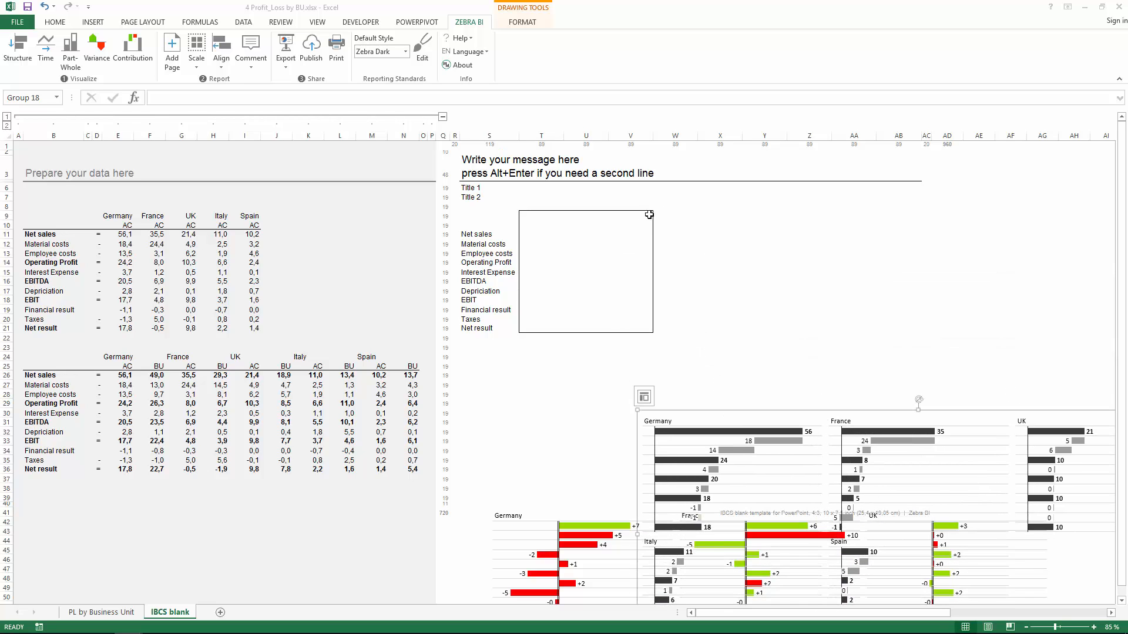
left_click_drag(649, 215, 528, 329)
key("ctrl+1")
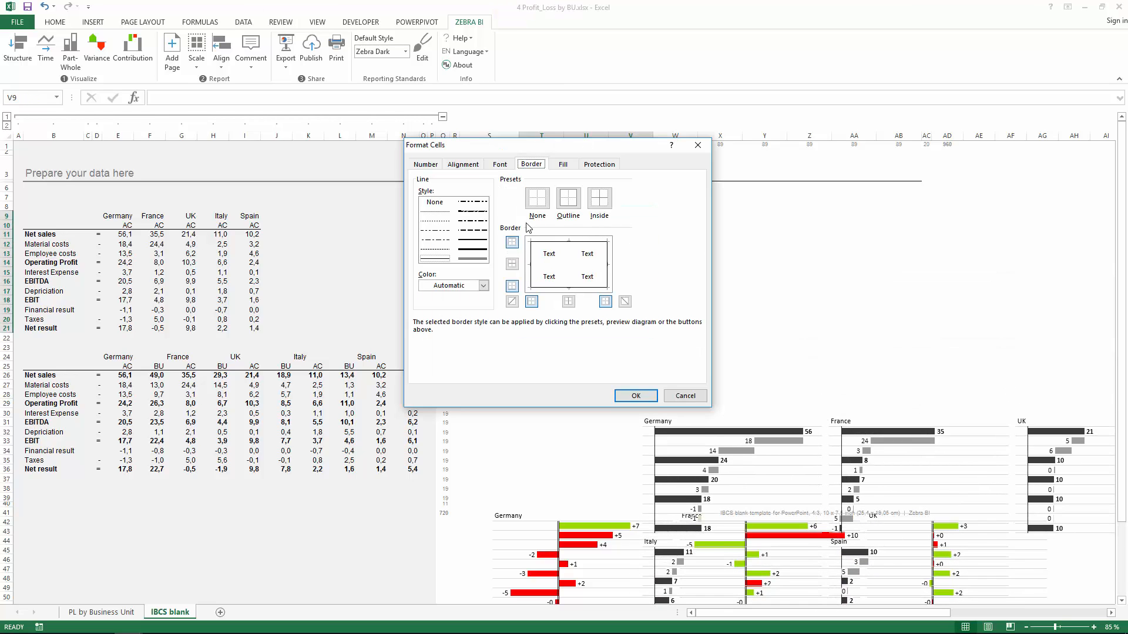
left_click(483, 286)
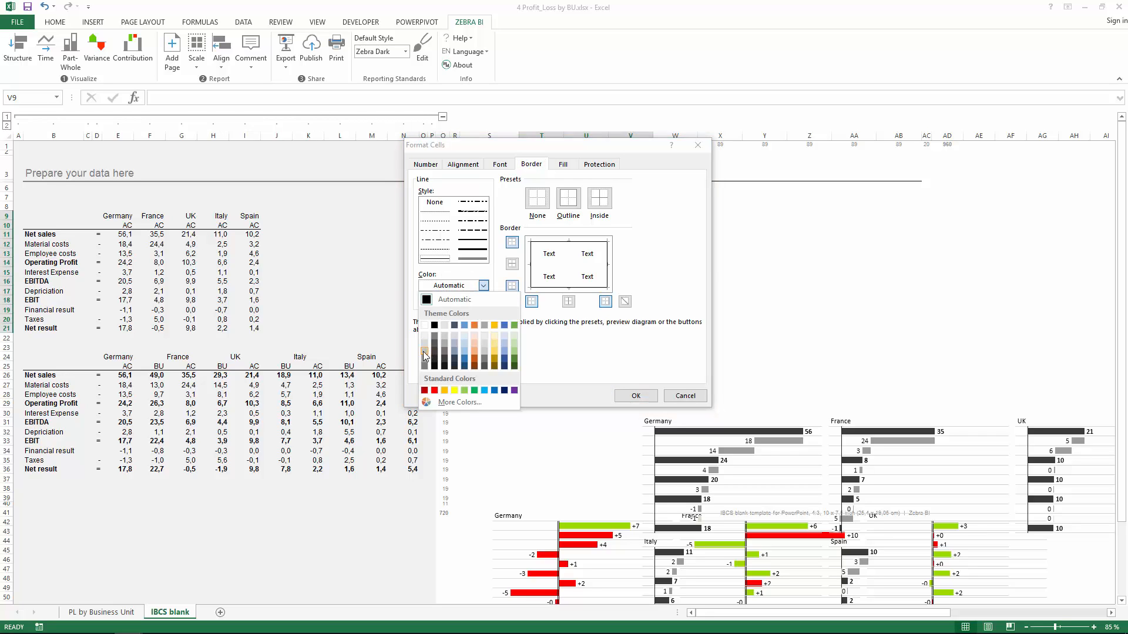
left_click(426, 356)
left_click(568, 198)
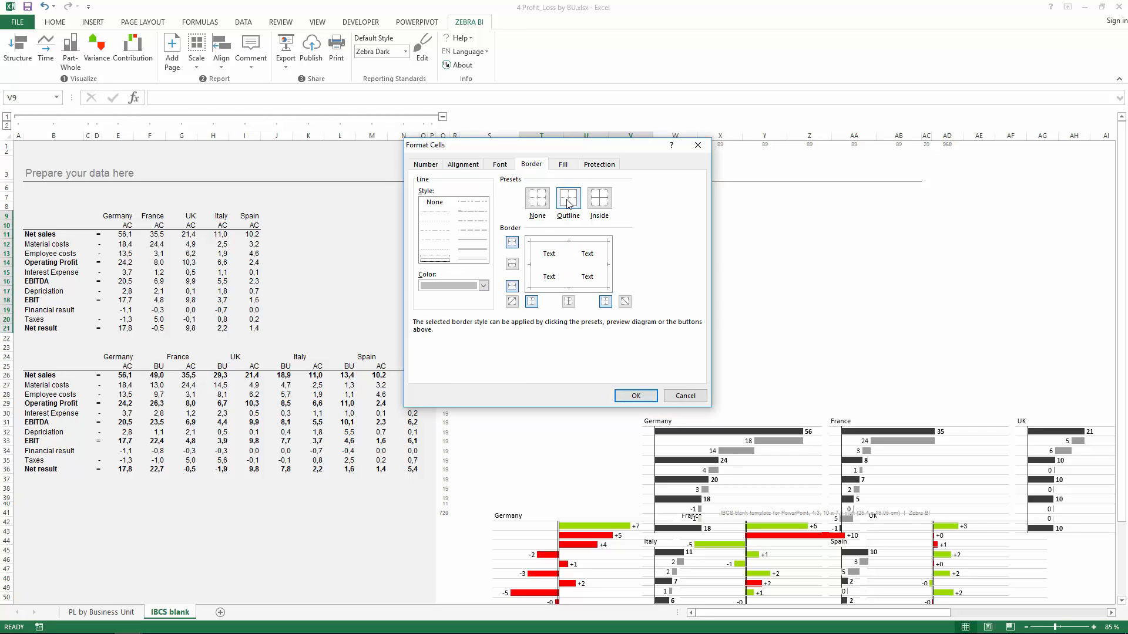
left_click(647, 394)
Repeat the light grey outline border around W9:Y21 and Z9:AB21.
left_click(592, 291)
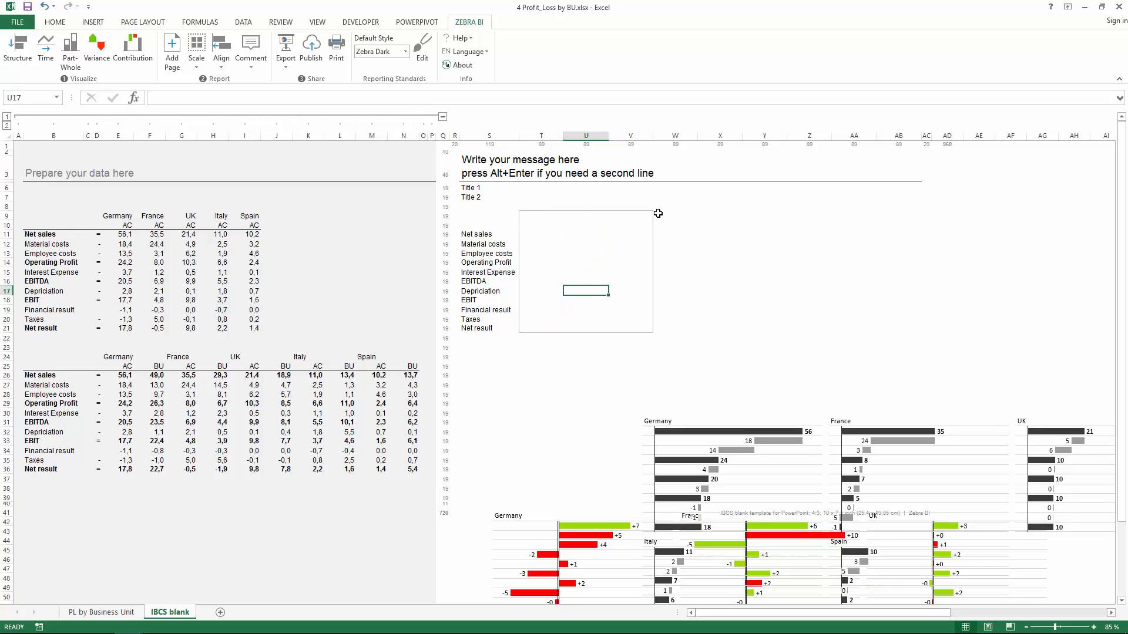
mouse_move(657, 214)
left_mouse_down()
mouse_move(775, 269)
mouse_move(783, 326)
left_mouse_up()
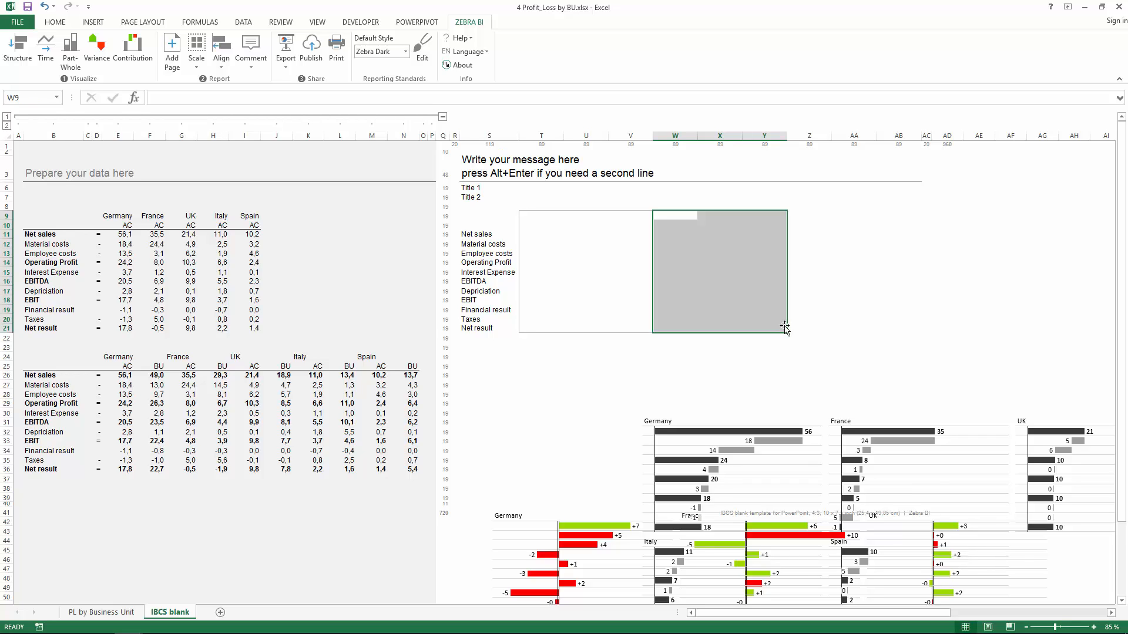
left_click_drag(794, 216, 888, 324)
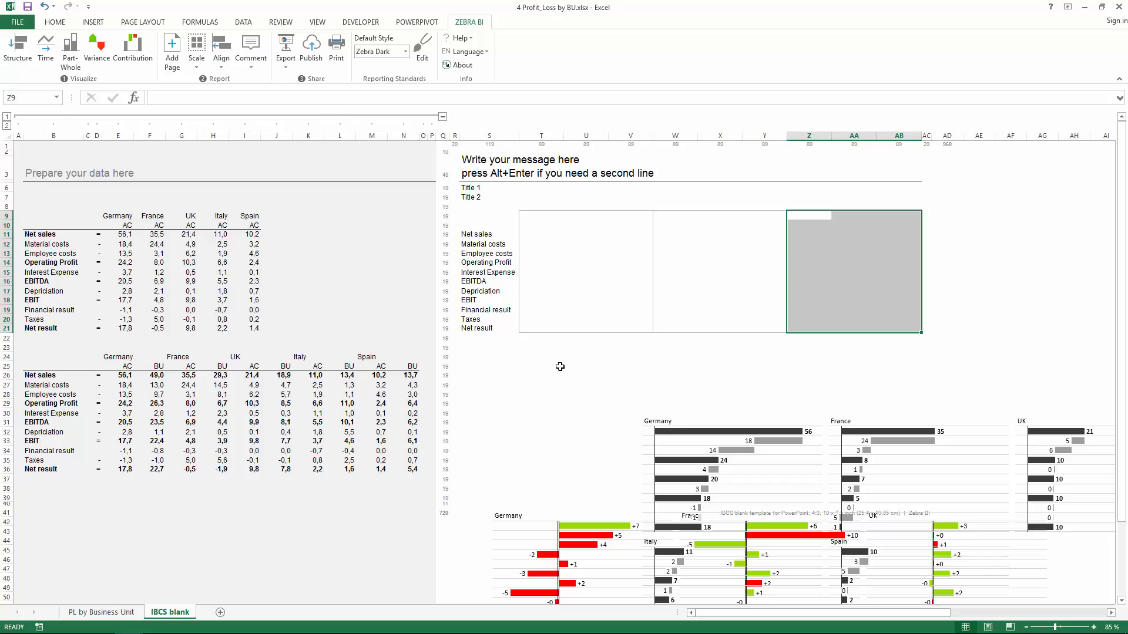
Link cell S25 to the Net sales label with =S11 and fill the formula down through S35.
left_click_drag(522, 353, 628, 461)
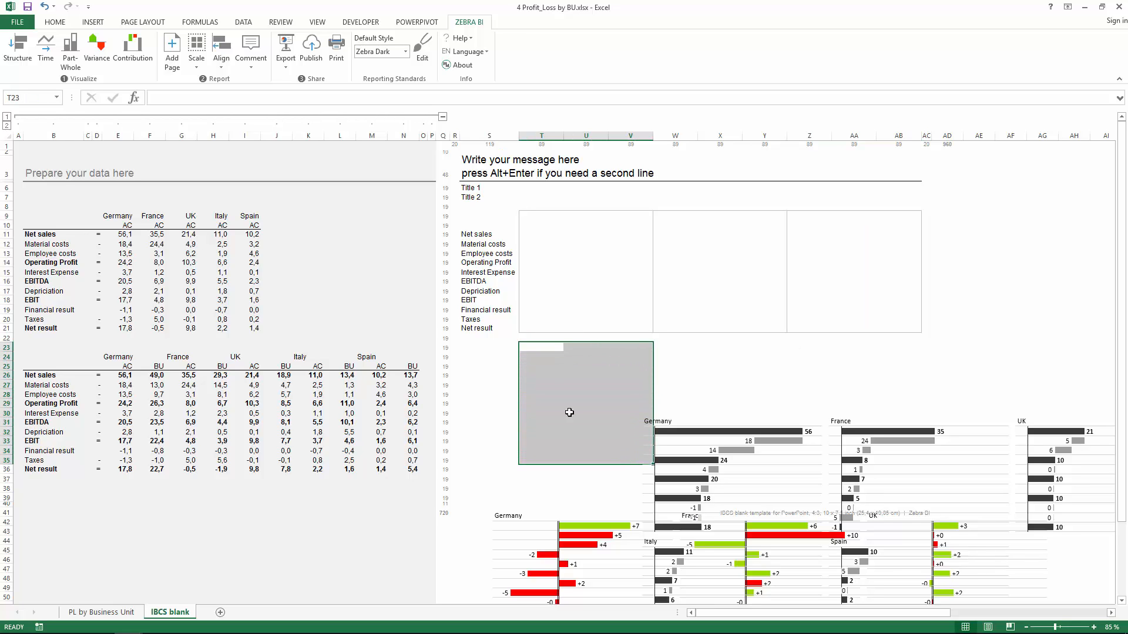
left_click(477, 236)
left_click(492, 358)
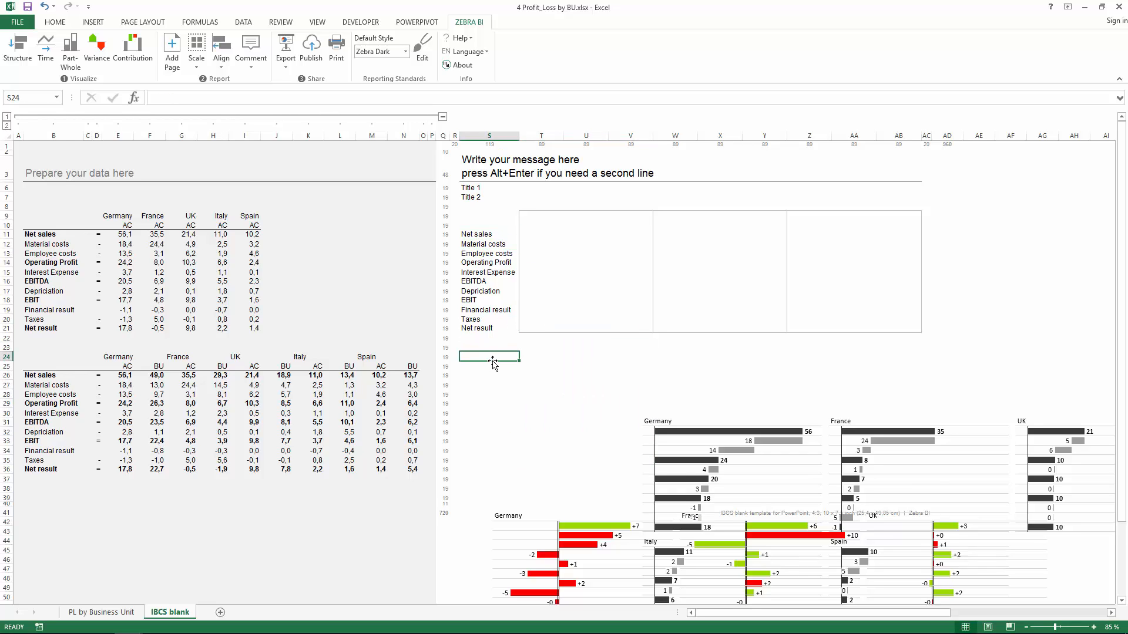
left_click(494, 365)
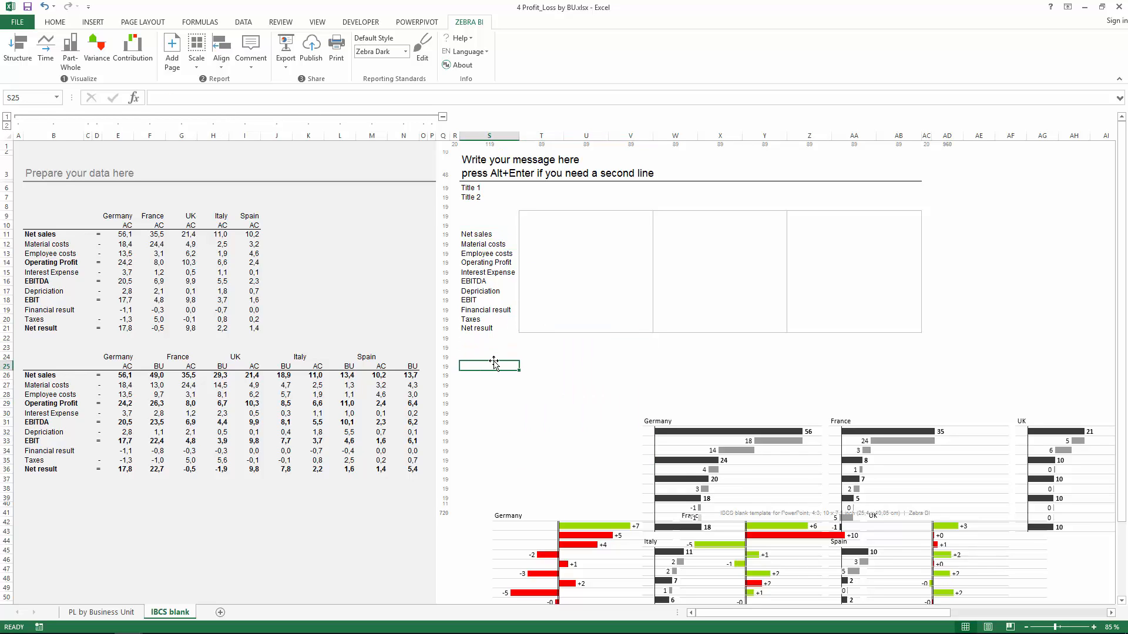
type("=")
key("Up")
key("Up")
key("Up")
key("Up")
key("Up")
key("Up")
key("Up")
key("Up")
key("Up")
key("Up")
key("Up")
key("Up")
key("Up")
key("Up")
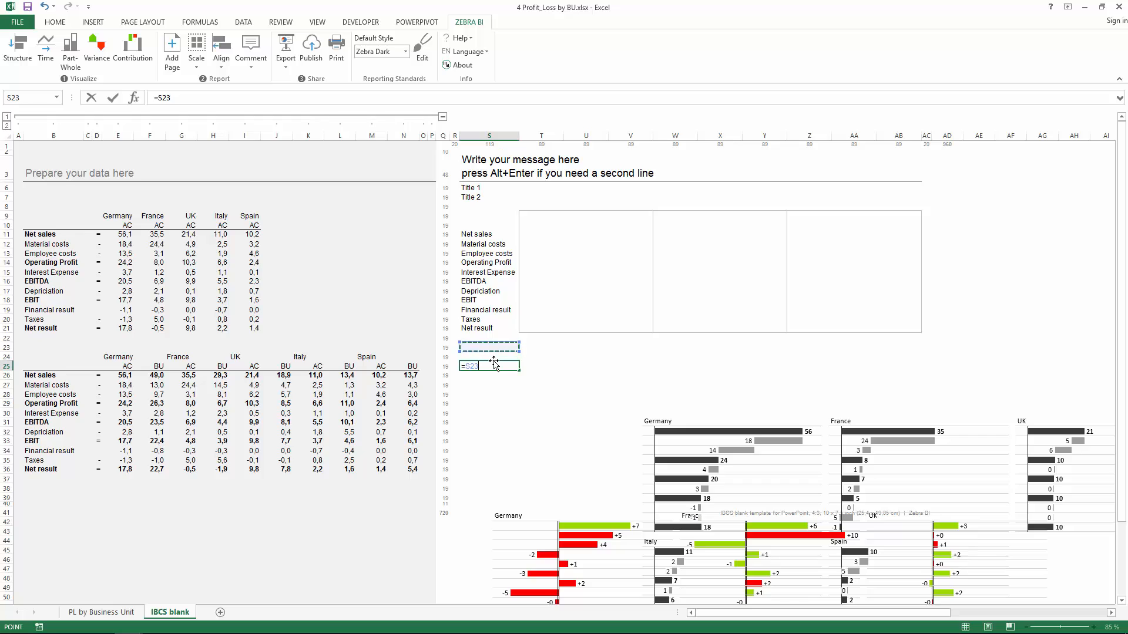
key("Return")
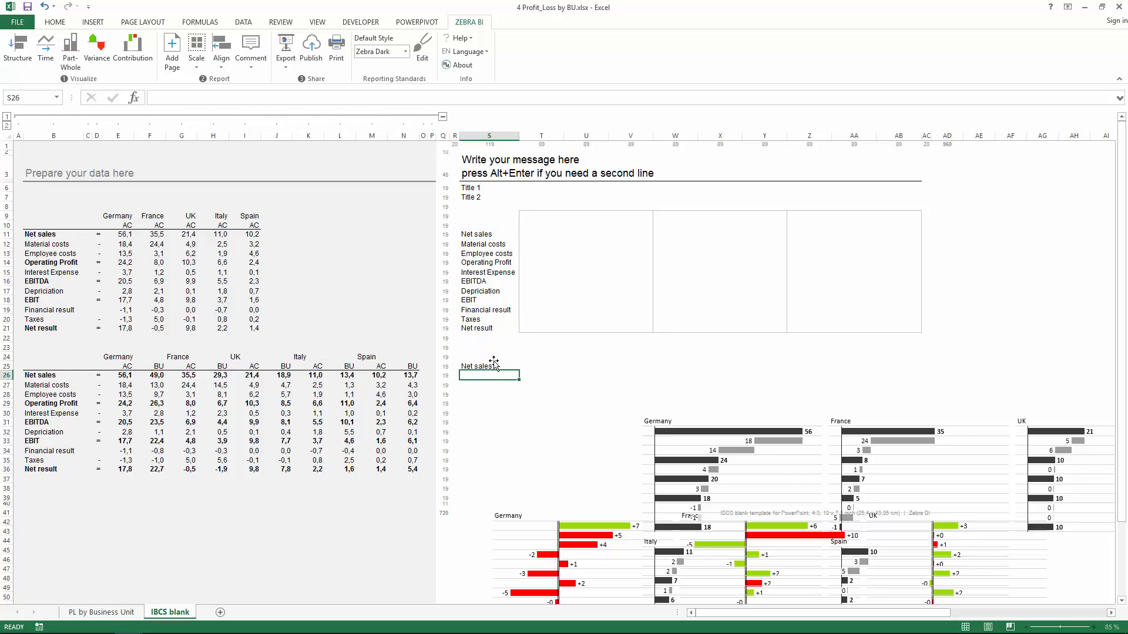
left_click(481, 364)
left_click_drag(519, 380, 521, 466)
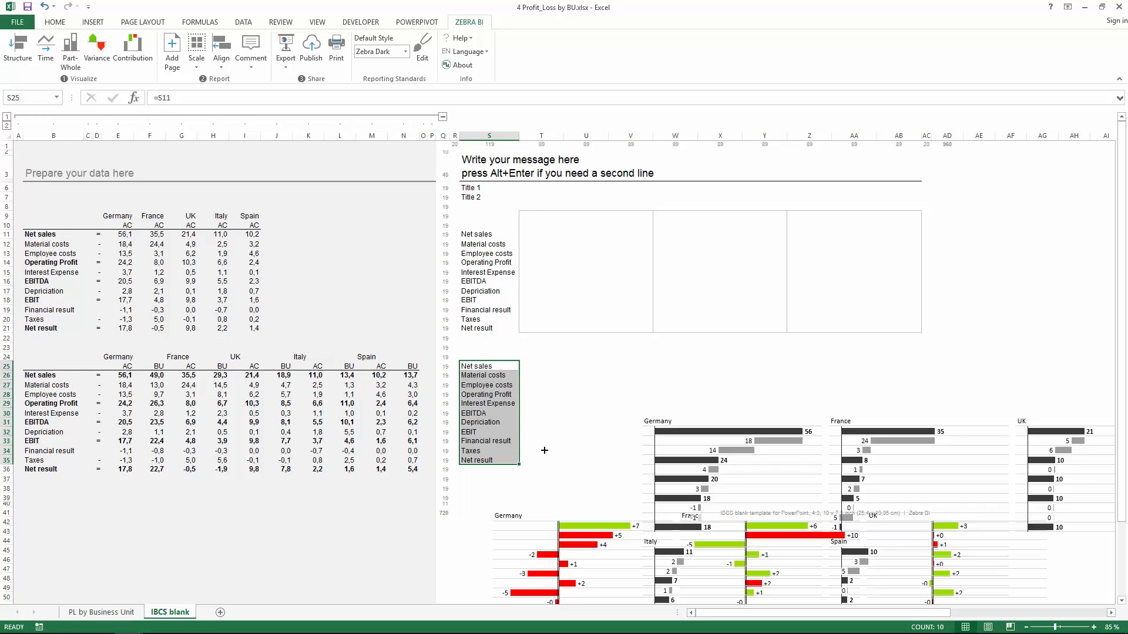
left_click(544, 450)
Copy the bordered frames in T9:AB21 to the range starting at T23, beside the second set of row labels.
left_click_drag(526, 216, 899, 327)
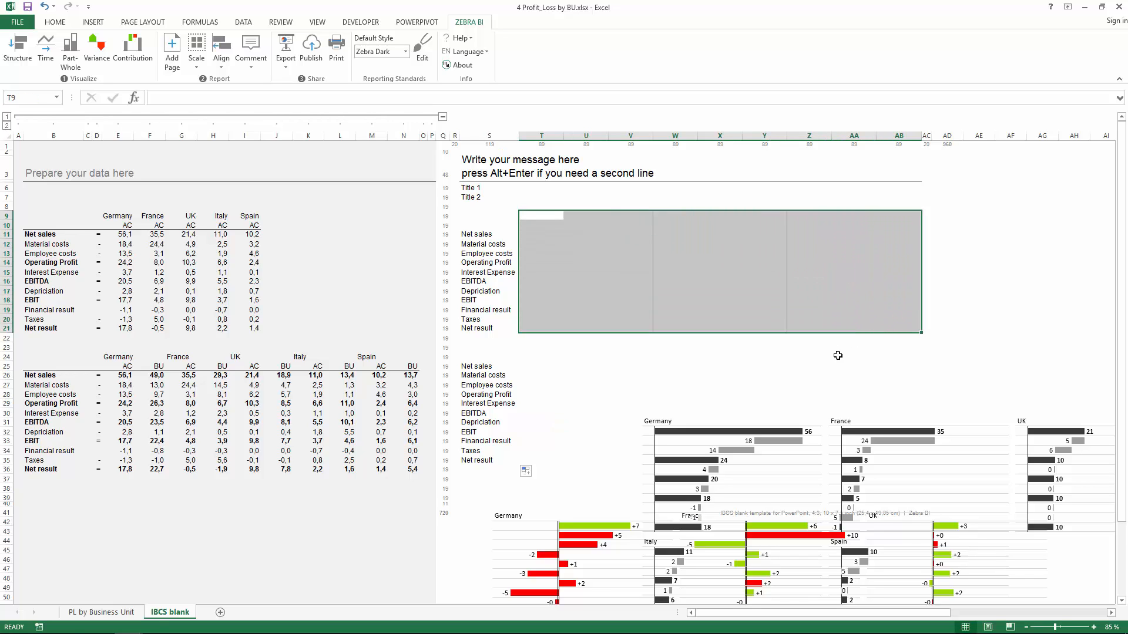
key("ctrl+c")
left_click(530, 363)
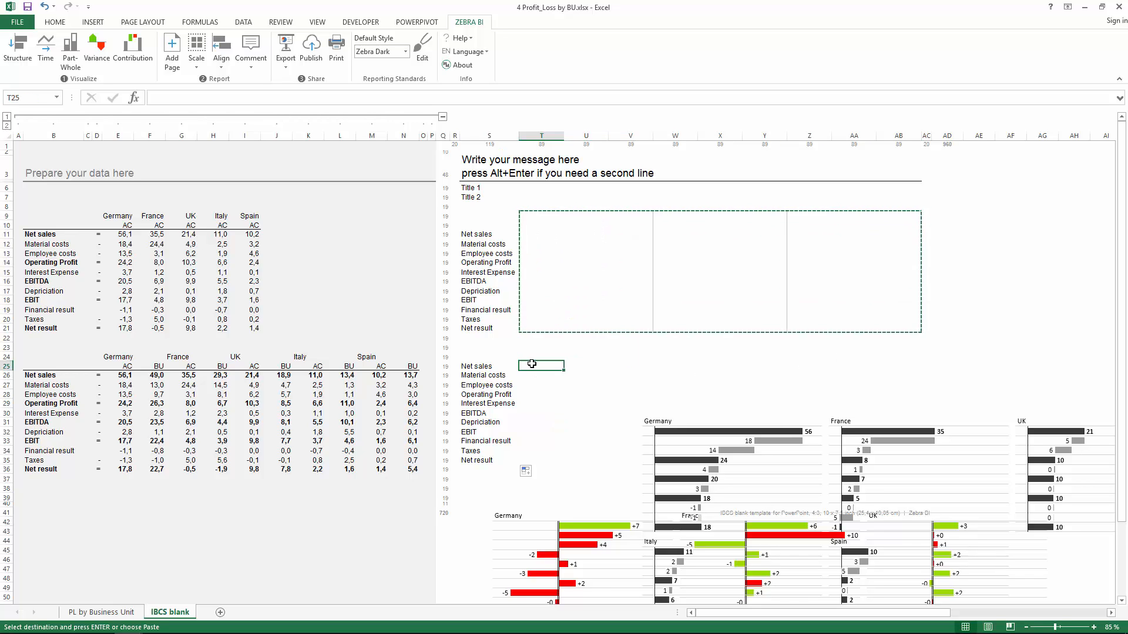
key("Up")
key("Up")
key("ctrl+v")
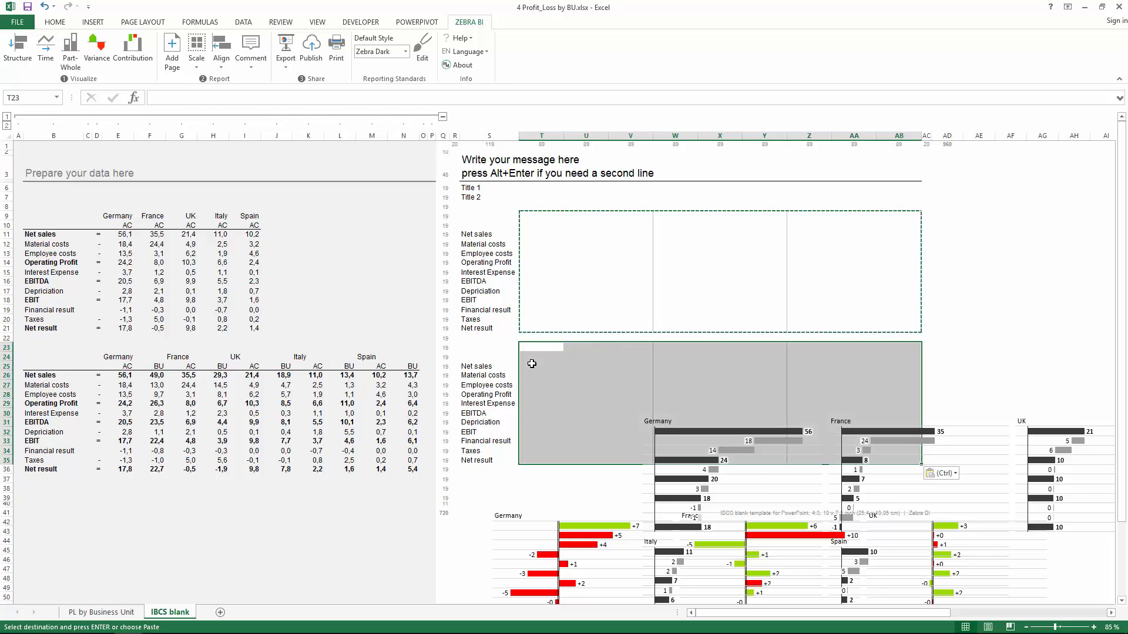
key("Down")
Move the AC waterfall chart group up so that it overlaps the upper and lower frames.
left_click(689, 416)
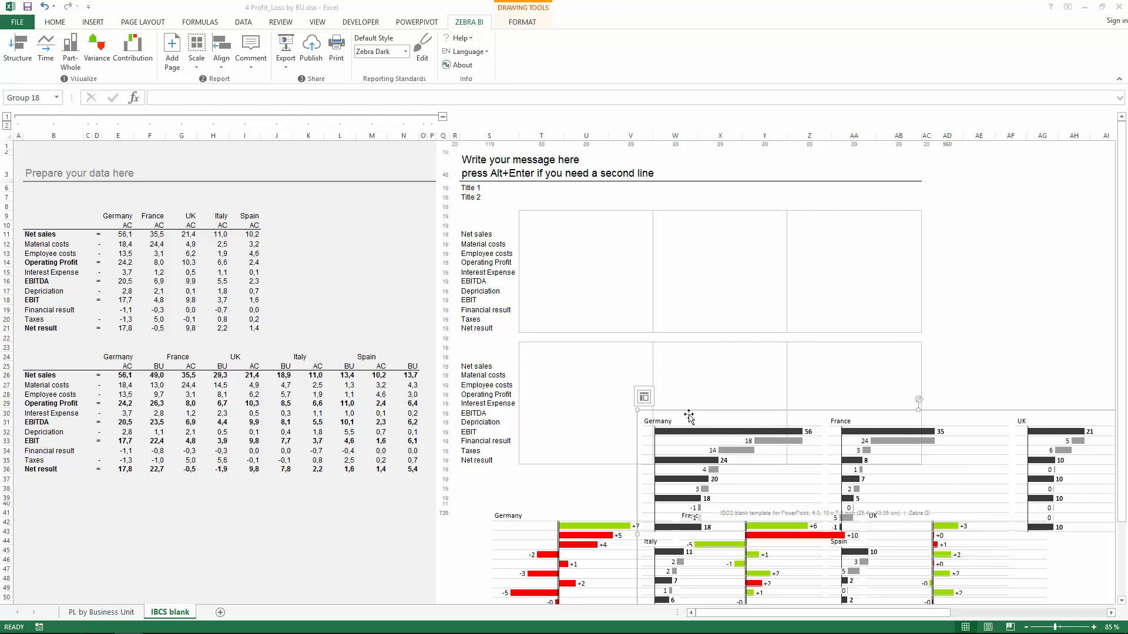
left_click_drag(687, 380, 705, 323)
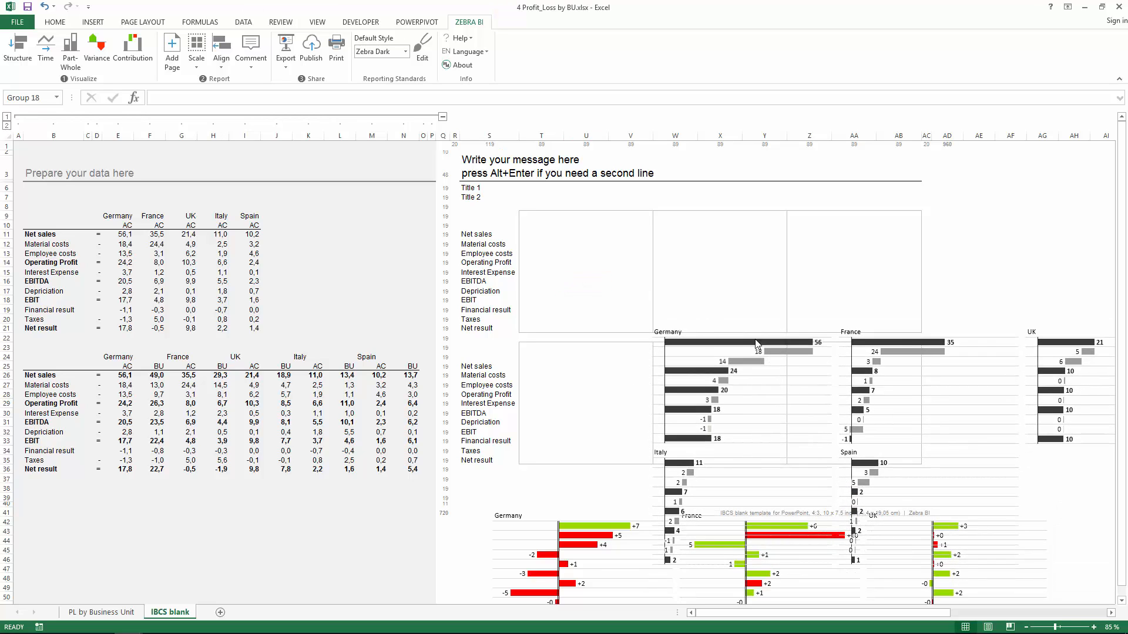
left_click_drag(721, 310, 708, 284)
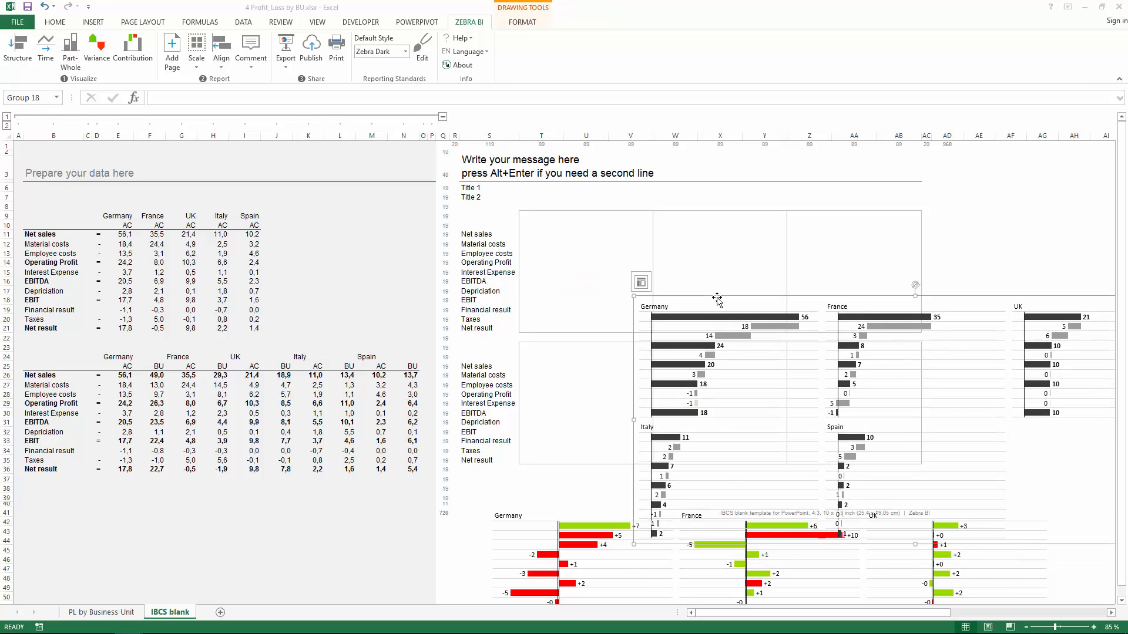
Remove the common scale from the AC waterfall group, splitting it into individually scaled country charts.
left_click(754, 365)
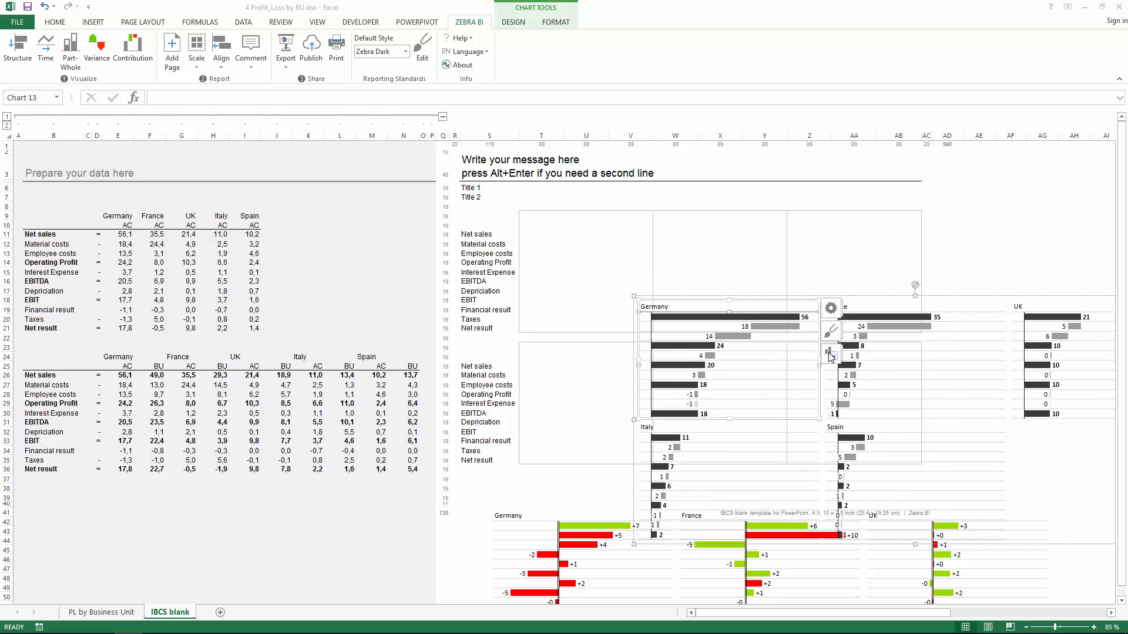
left_click(779, 297)
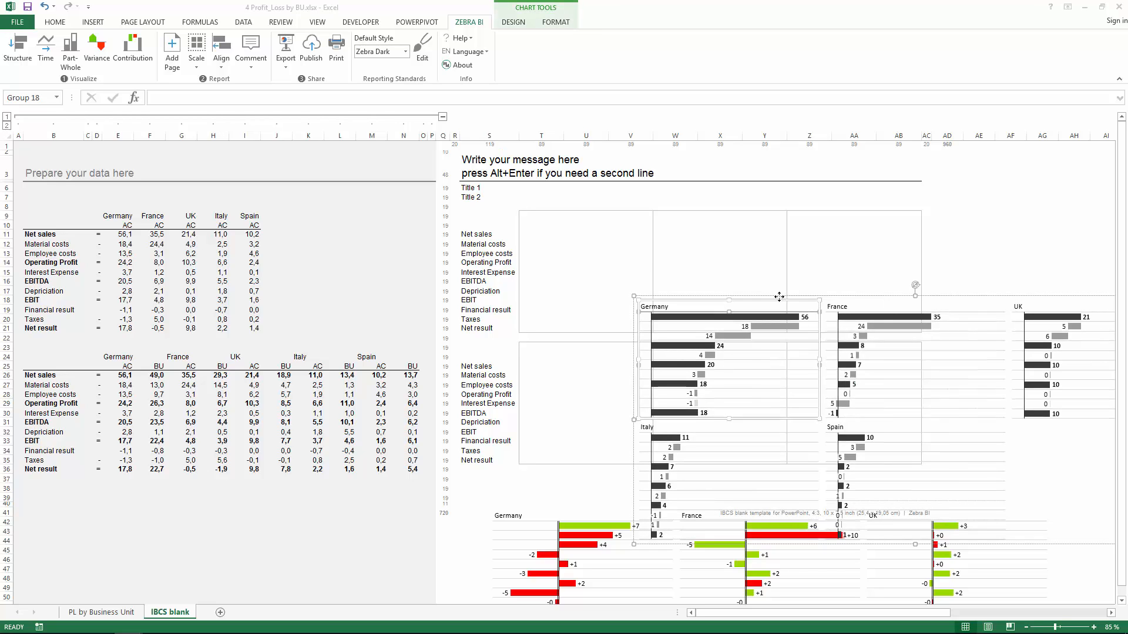
left_click(196, 64)
left_click(212, 137)
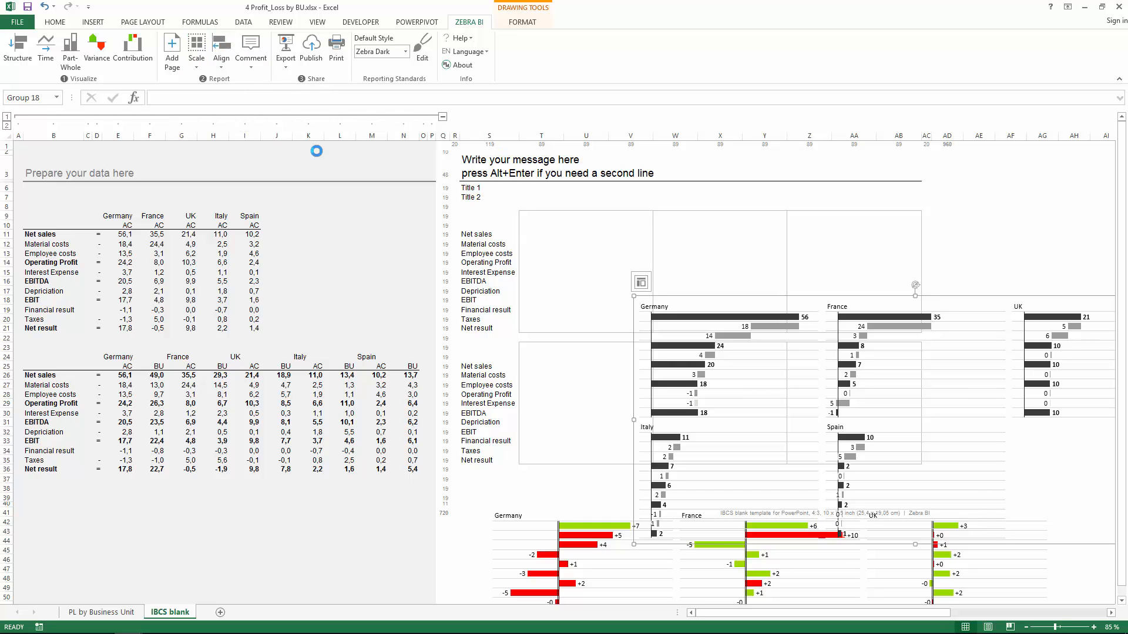
left_click(580, 342)
Move the Germany waterfall chart to cells T11:U21 using Fit to range.
left_click(712, 352)
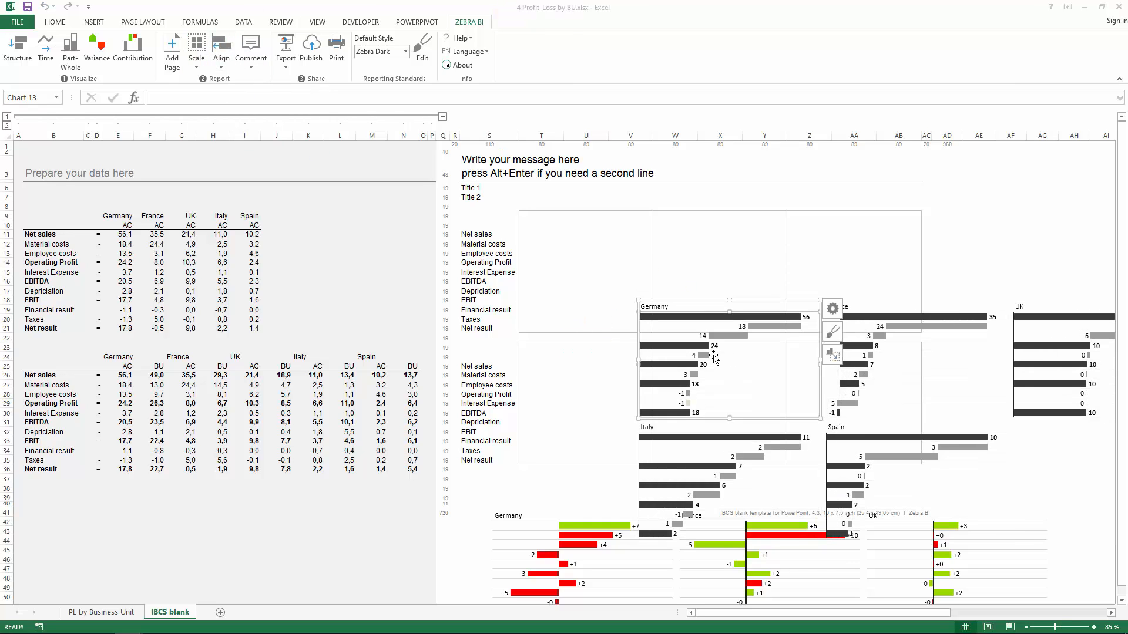
left_click(832, 354)
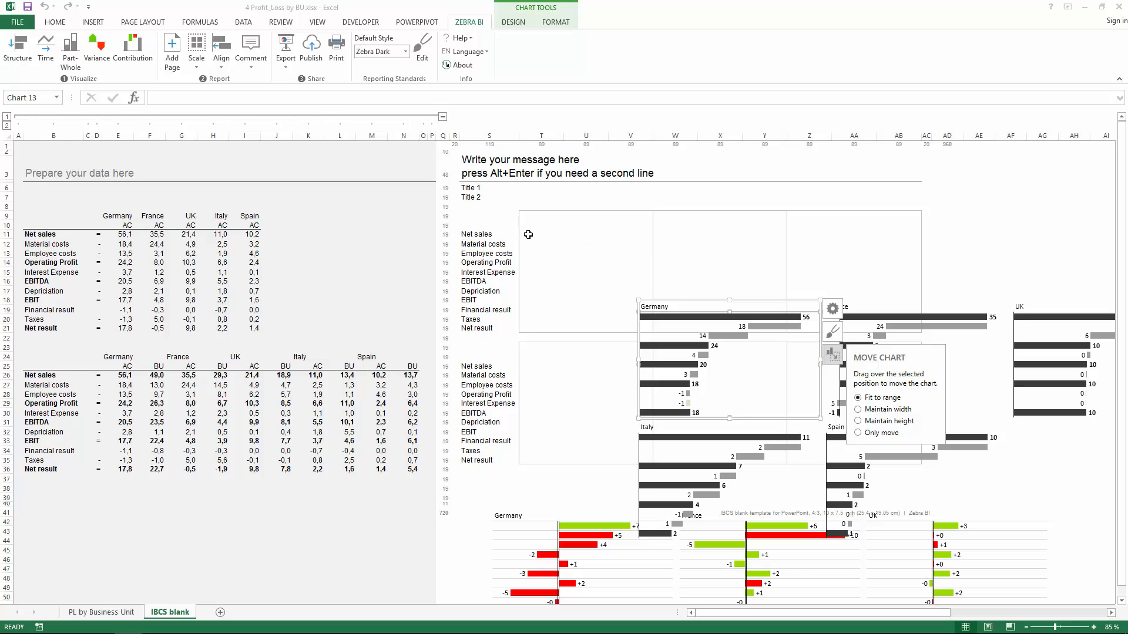
left_click_drag(526, 234, 592, 327)
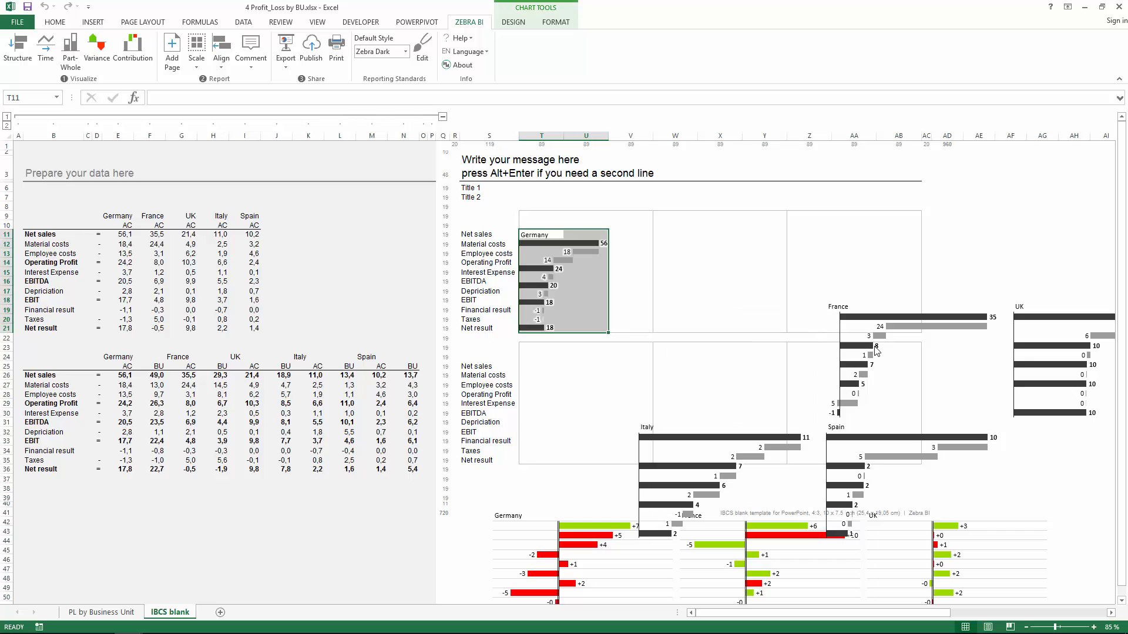
Move the France waterfall chart to cells W10:X21 using Fit to range.
left_click(851, 367)
left_click(1018, 355)
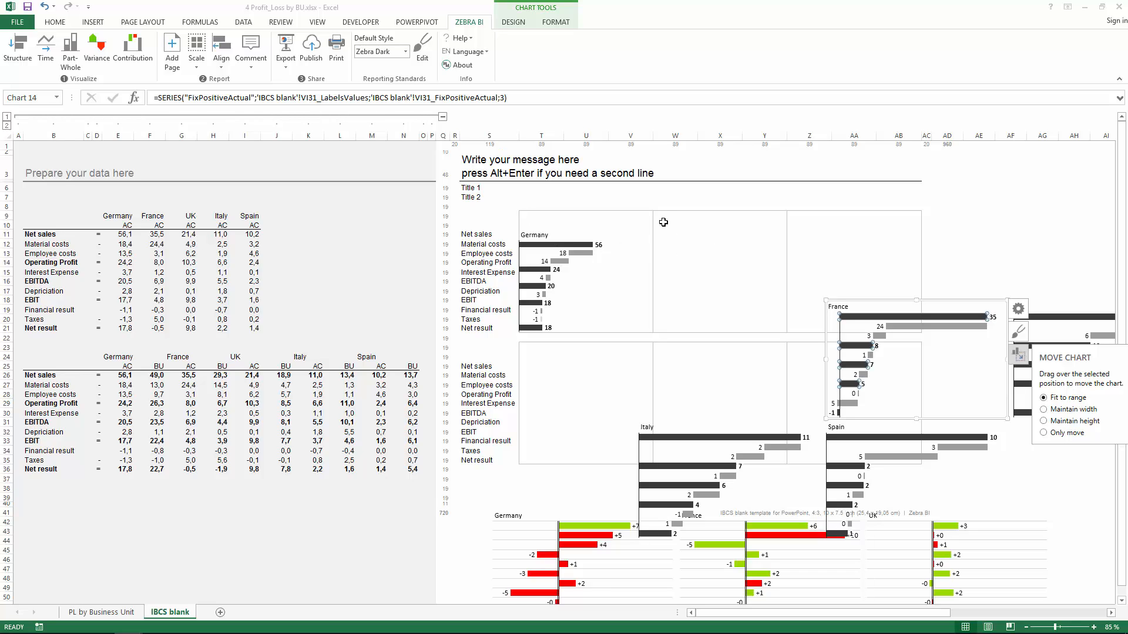
left_click_drag(657, 227, 718, 333)
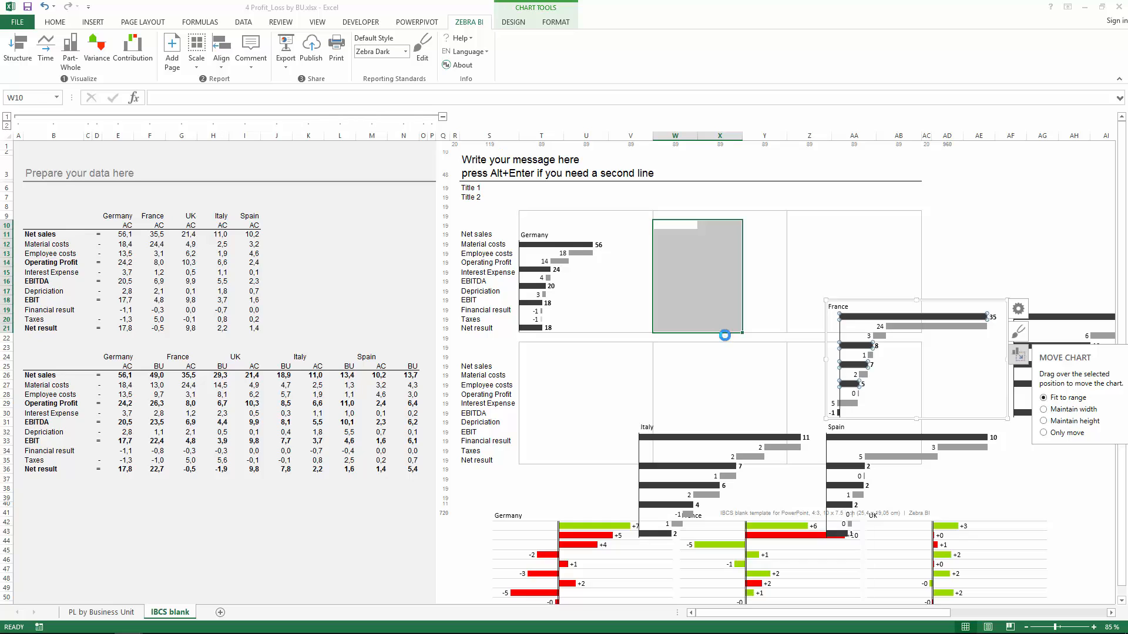
Refit the Germany waterfall chart to cells T10:U21 using Fit to range.
left_click(619, 295)
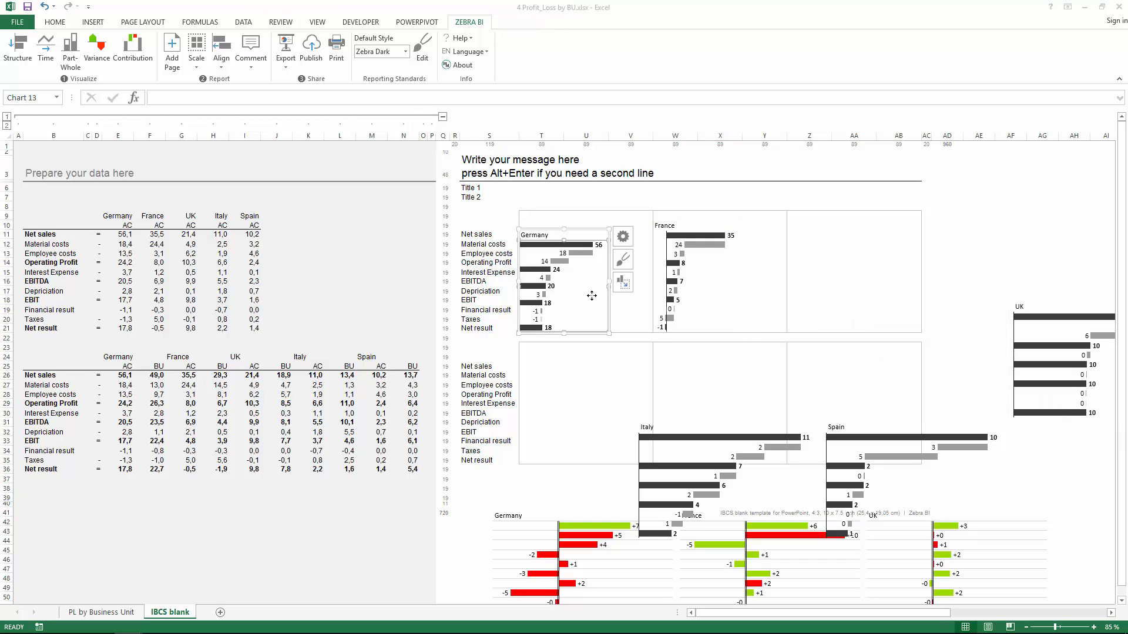
left_click(649, 294)
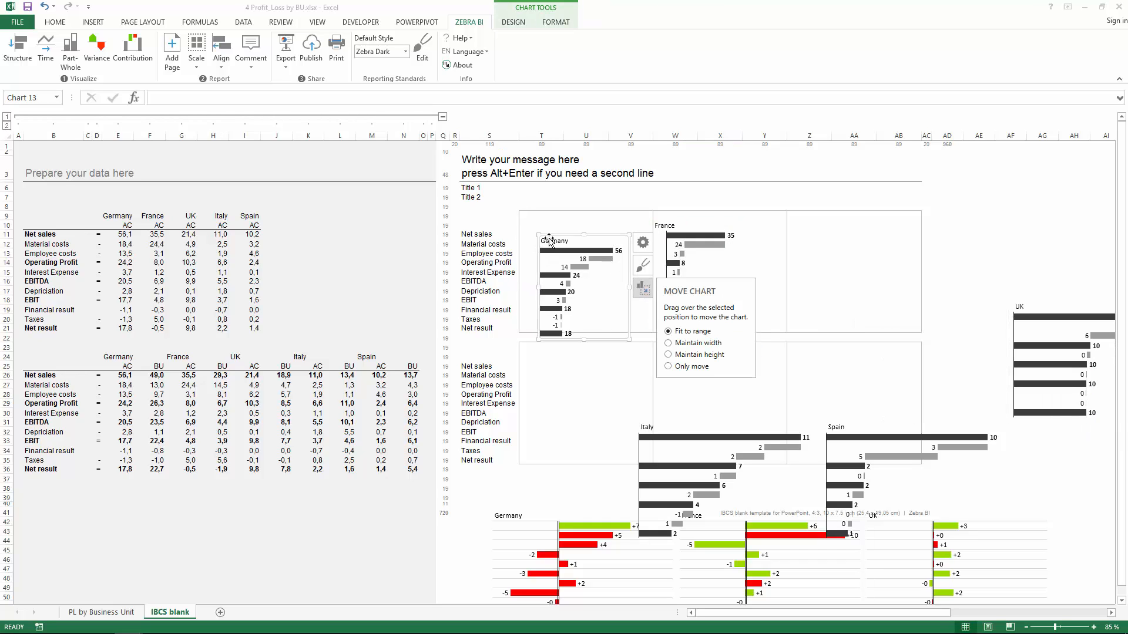
left_click_drag(524, 226, 589, 327)
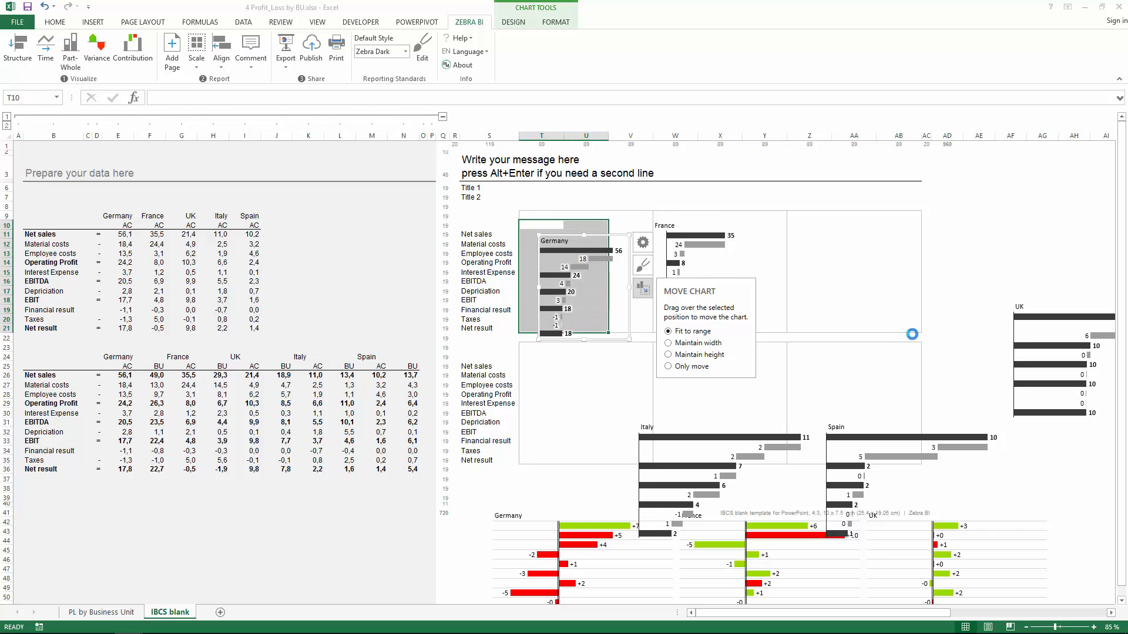
Move the UK waterfall chart to cells Z10:AA21 using Fit to range.
left_click(1034, 303)
left_click_drag(1034, 302, 868, 259)
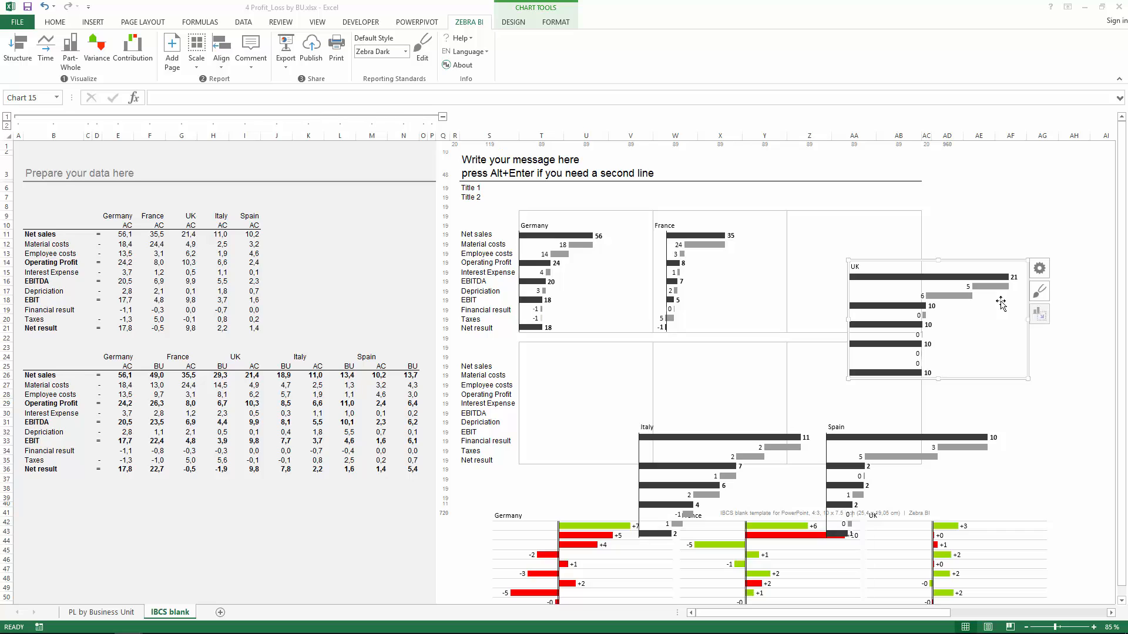
left_click(1039, 314)
left_click_drag(797, 226, 841, 326)
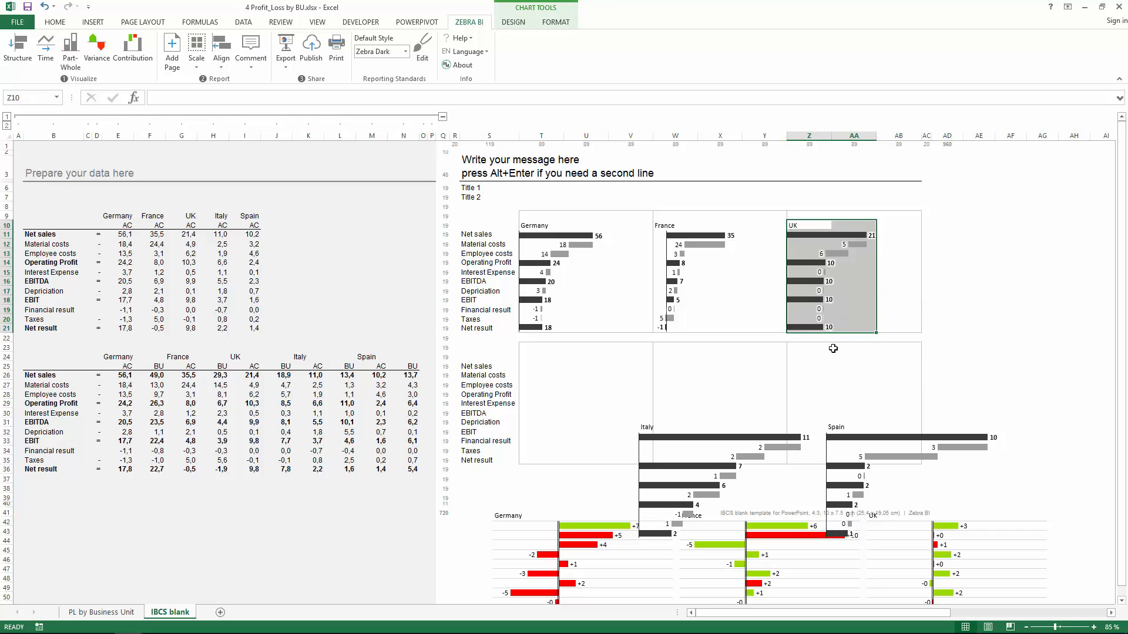
Move the Italy waterfall chart to cells T24:U35 using Fit to range.
left_click(770, 445)
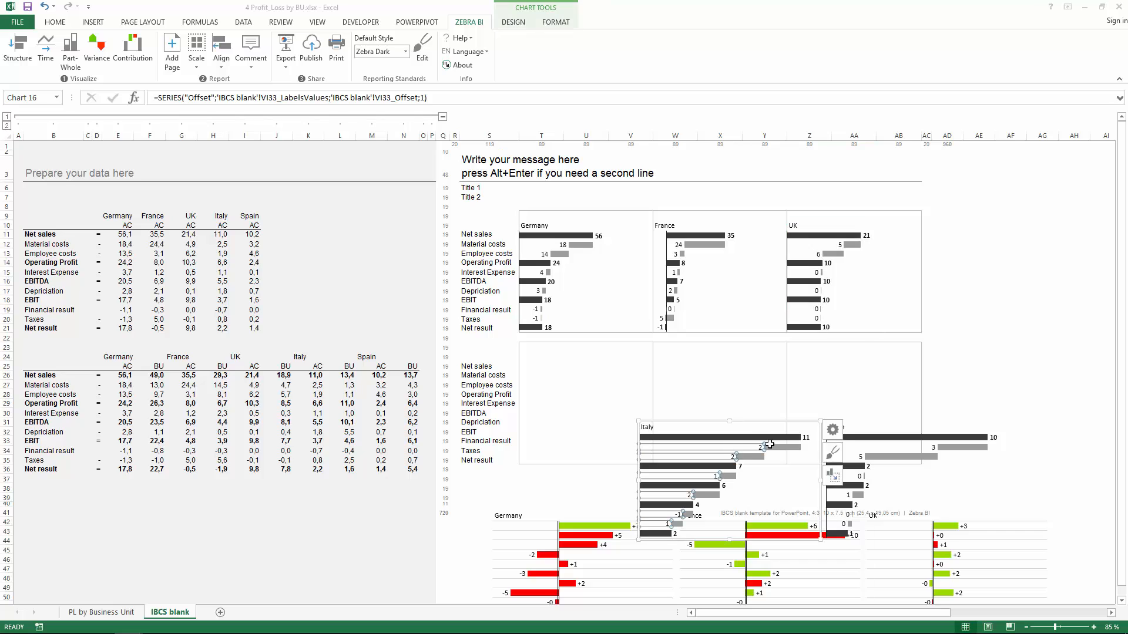
left_click(834, 477)
left_click_drag(529, 357, 588, 462)
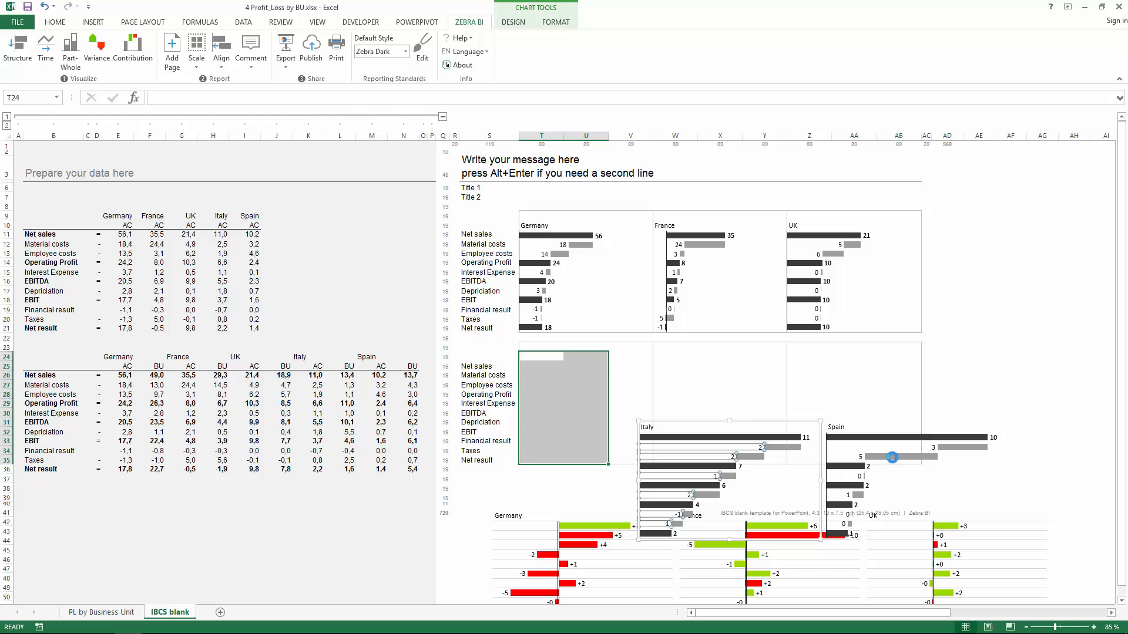
Move the Spain waterfall chart to cells W24:X35 using Fit to range.
left_click(873, 458)
left_click(1014, 472)
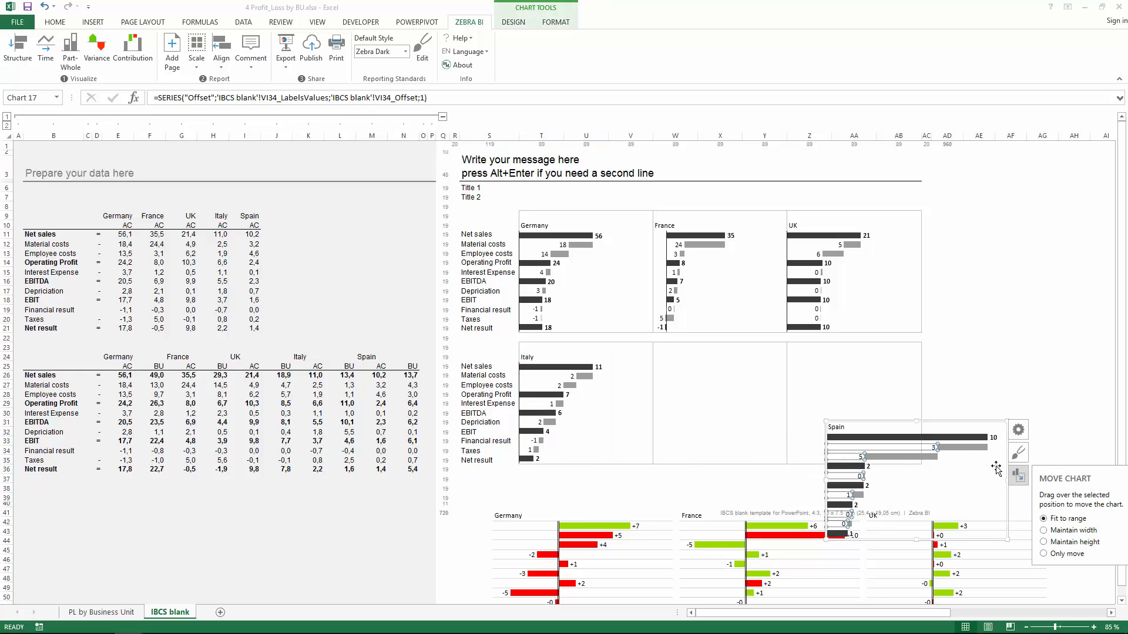
left_click_drag(669, 363, 731, 456)
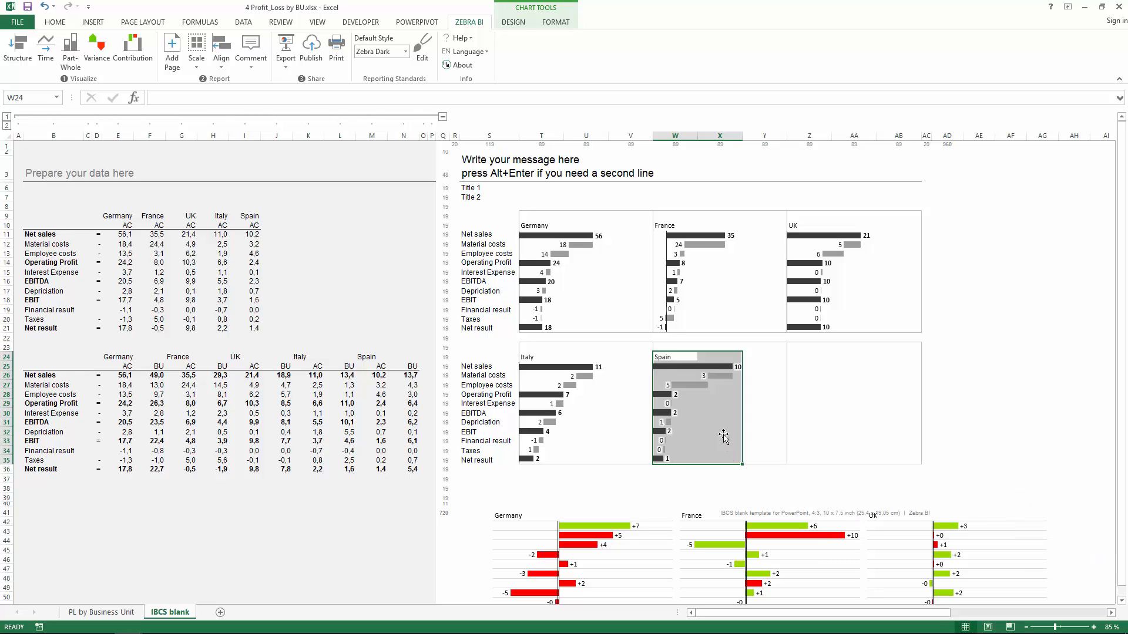
left_click(852, 389)
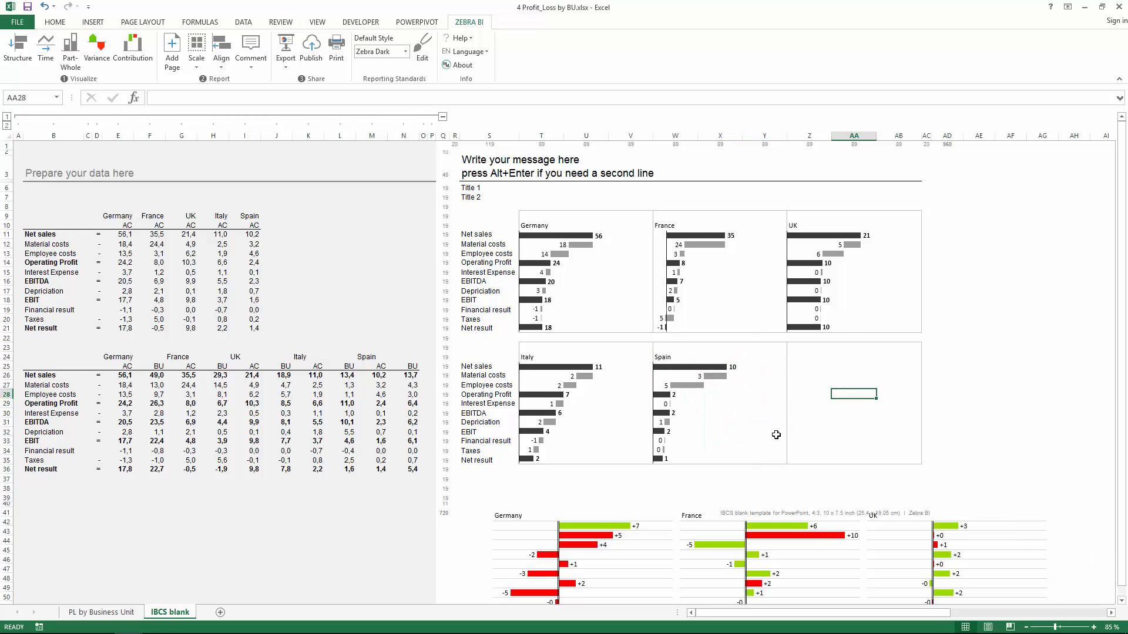
Delete the old group of titled country variance charts beneath the report frames.
left_click(660, 509)
left_click_drag(659, 508, 726, 468)
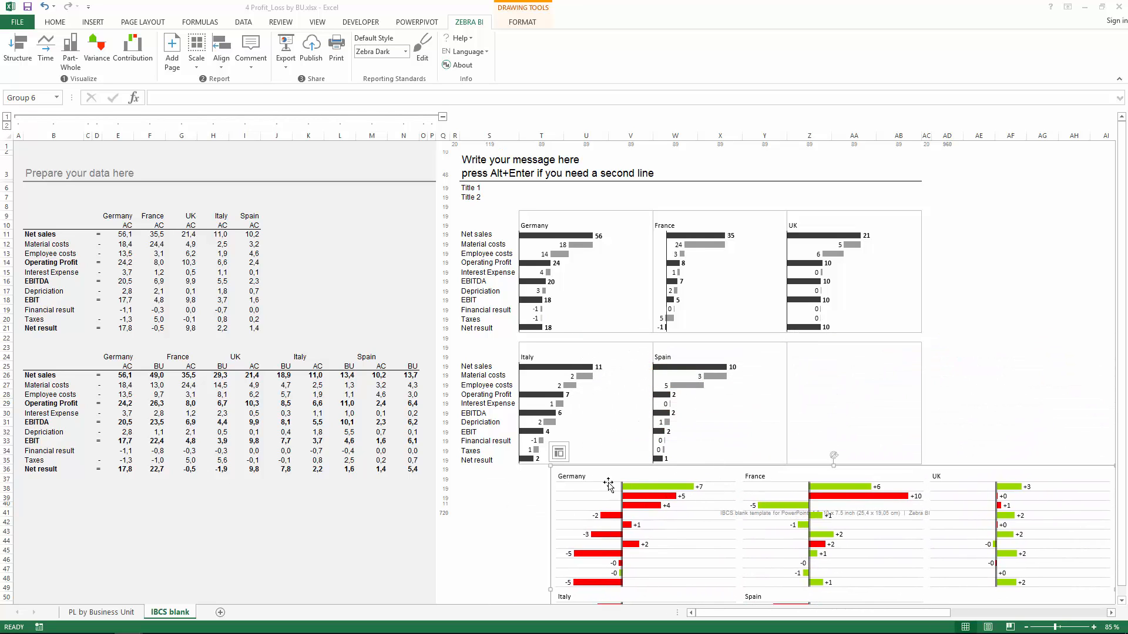
left_click(574, 477)
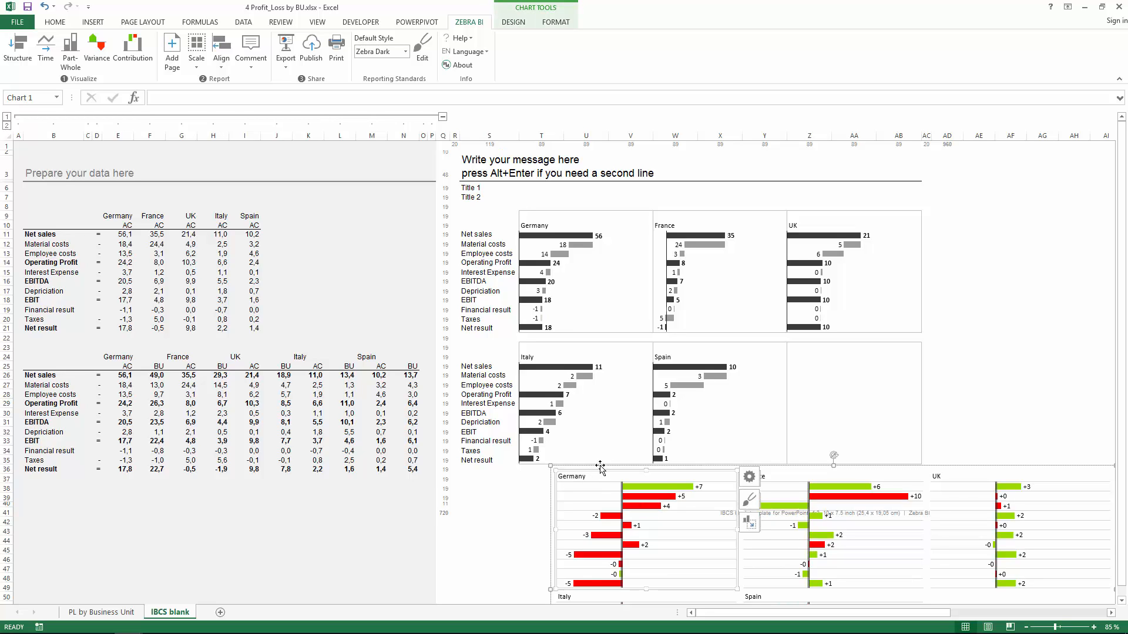
key("Delete")
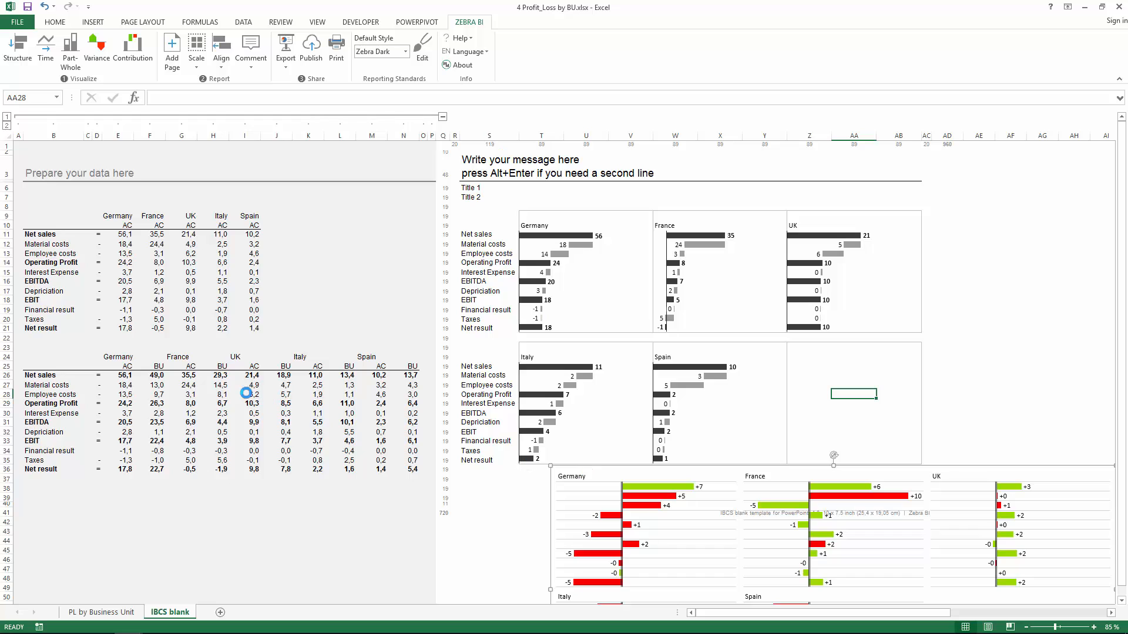
Insert plus-minus bar variance charts from the AC and BU data in D25:N36 and move the group down over the page.
left_click(120, 367)
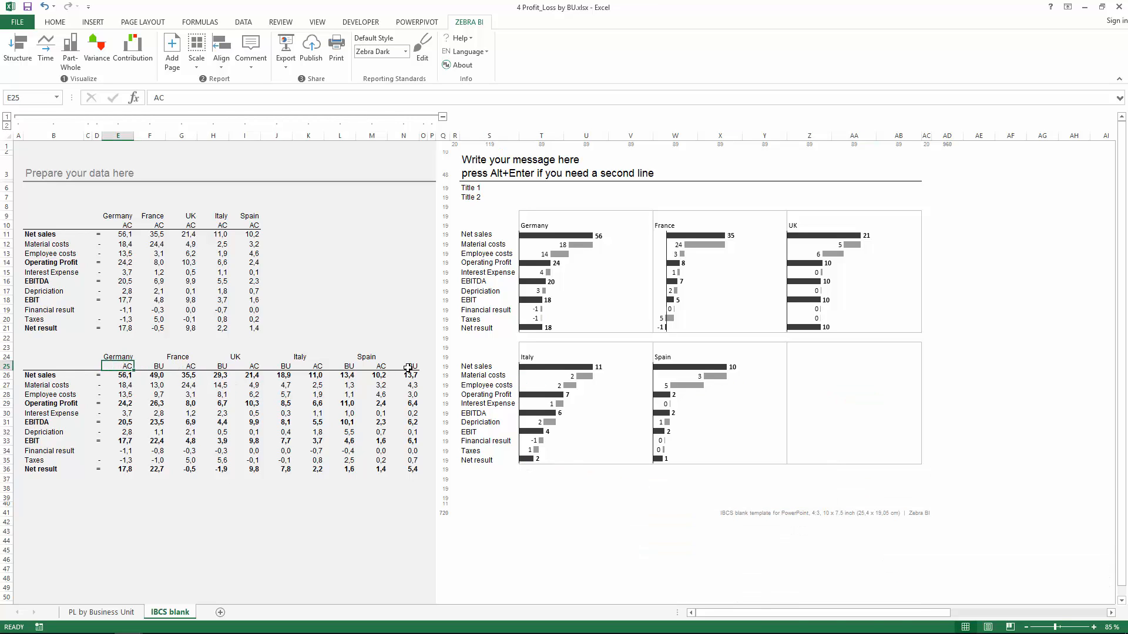
left_click_drag(408, 368, 95, 471)
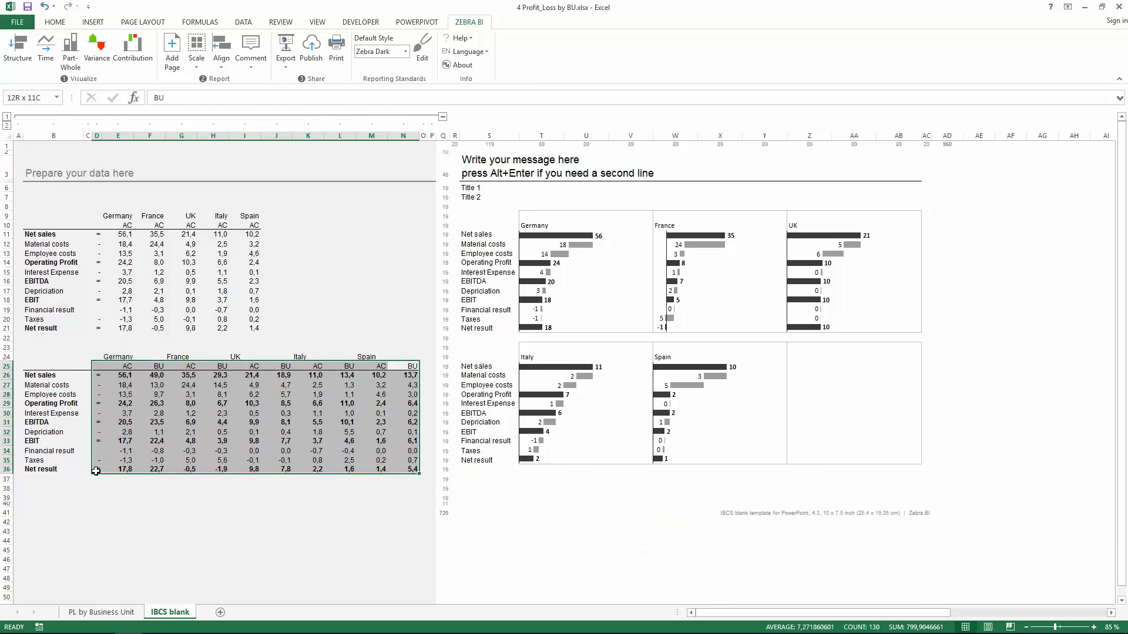
left_click(97, 50)
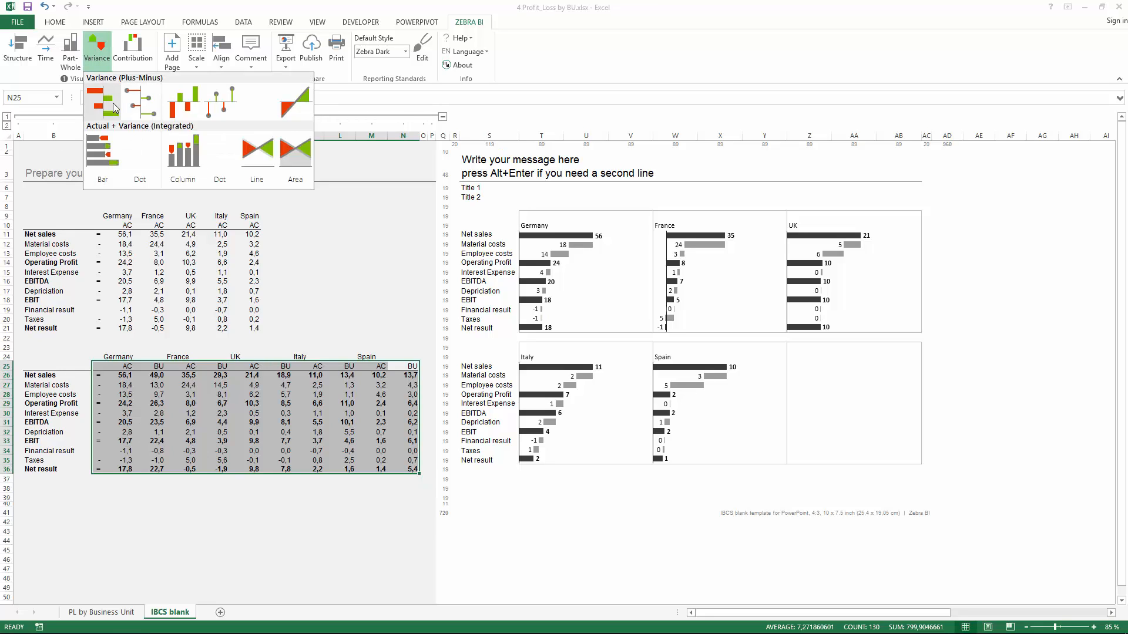
left_click(113, 107)
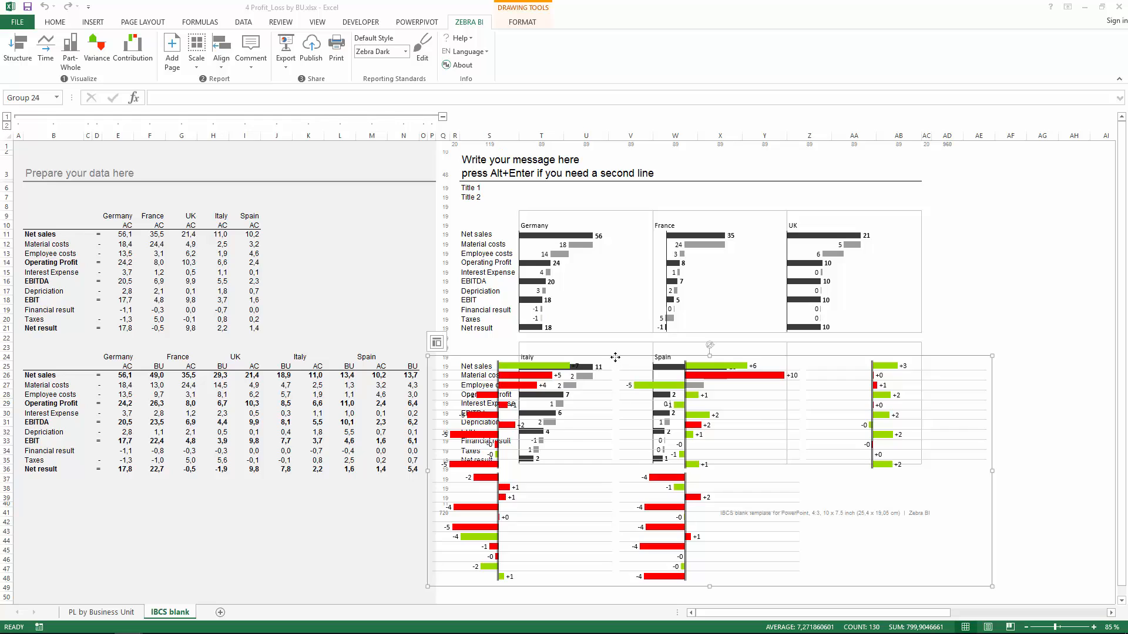
left_click_drag(615, 358, 739, 401)
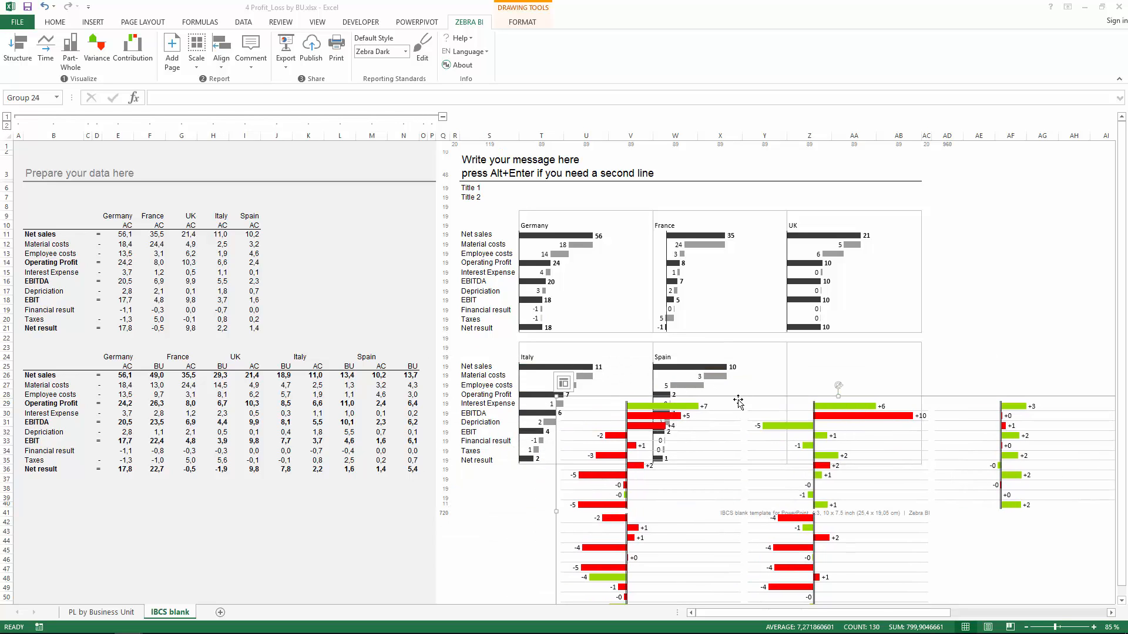
Remove the common scale from the variance chart group, splitting it into separate country charts, and shift them slightly.
left_click(221, 61)
left_click(224, 136)
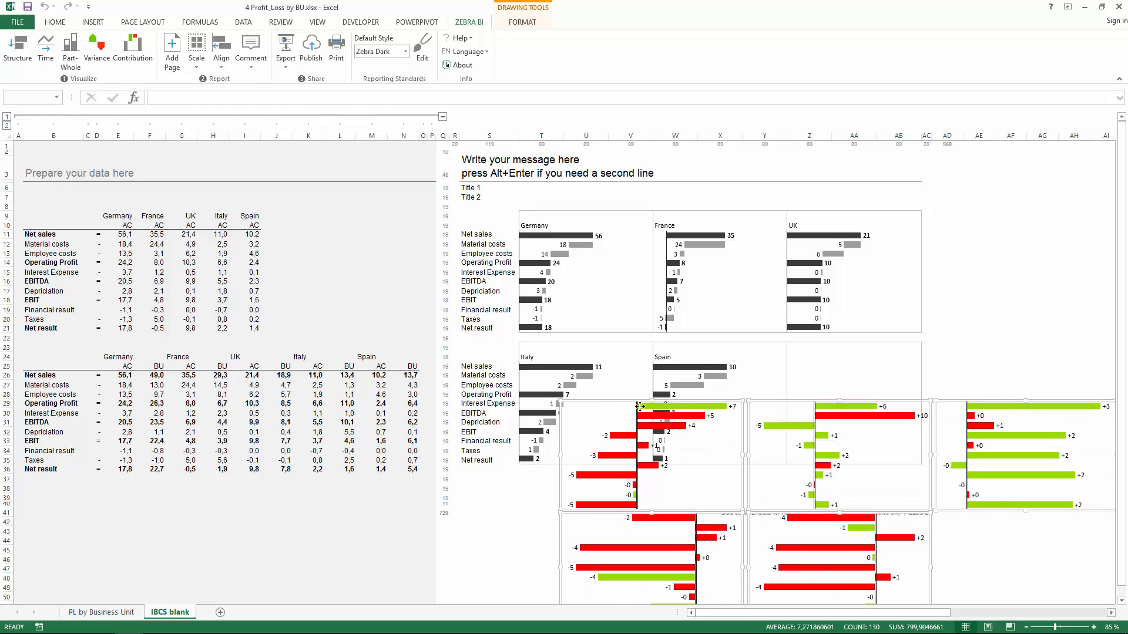
left_click_drag(632, 404, 643, 406)
left_click(539, 503)
Move the Germany variance chart to cells U11:V21 using Fit to range.
left_click(733, 464)
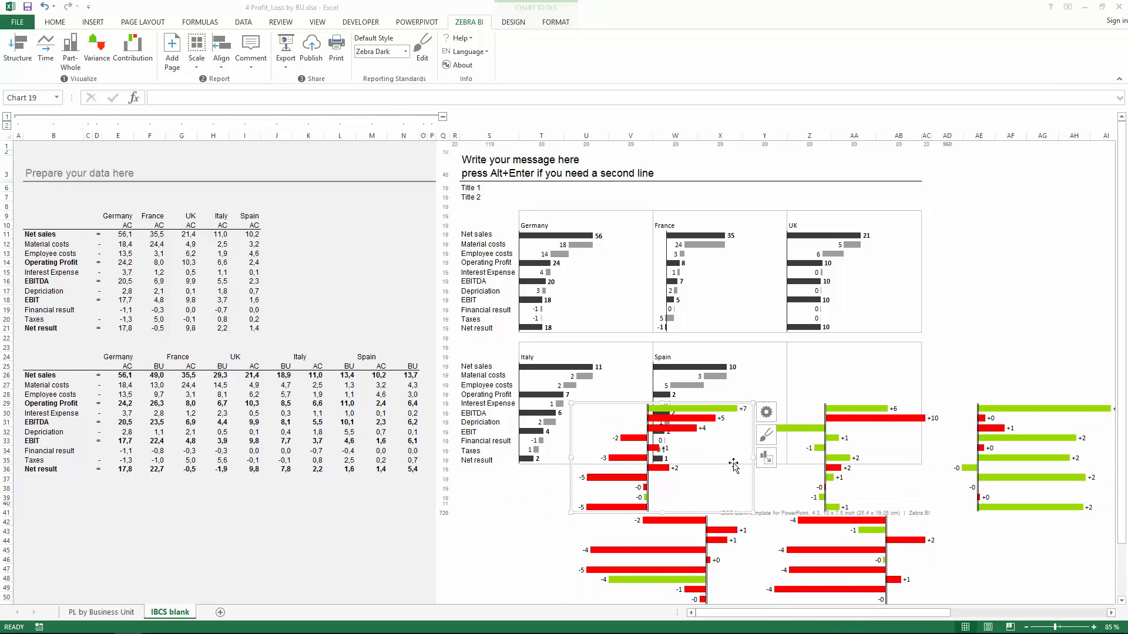
left_click(766, 461)
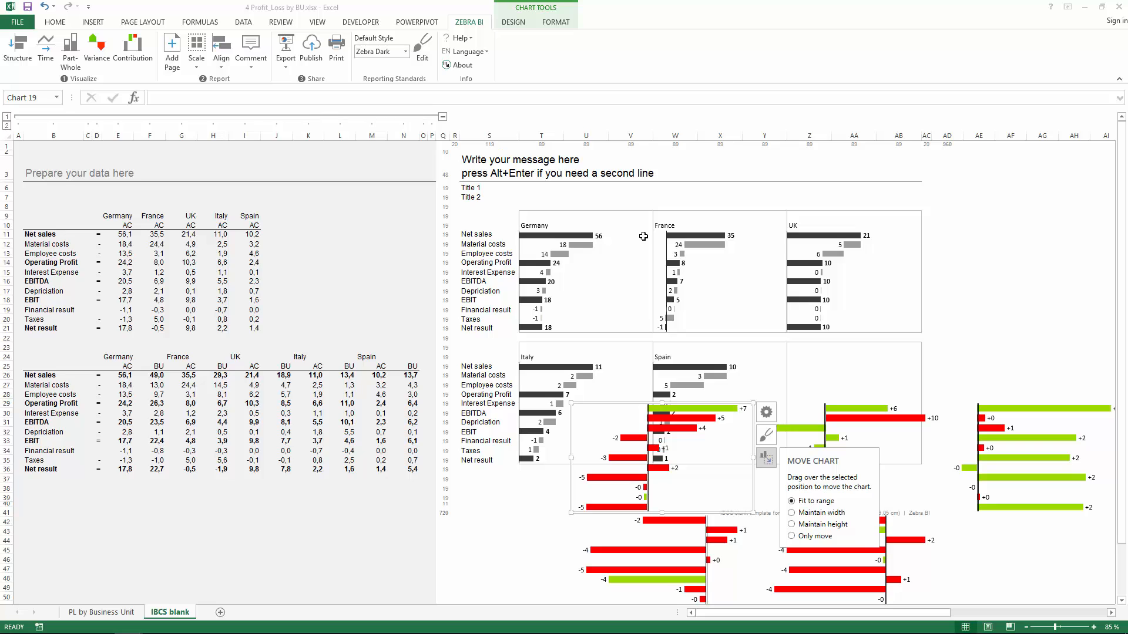
mouse_move(646, 235)
left_mouse_down()
mouse_move(576, 254)
mouse_move(567, 328)
left_mouse_up()
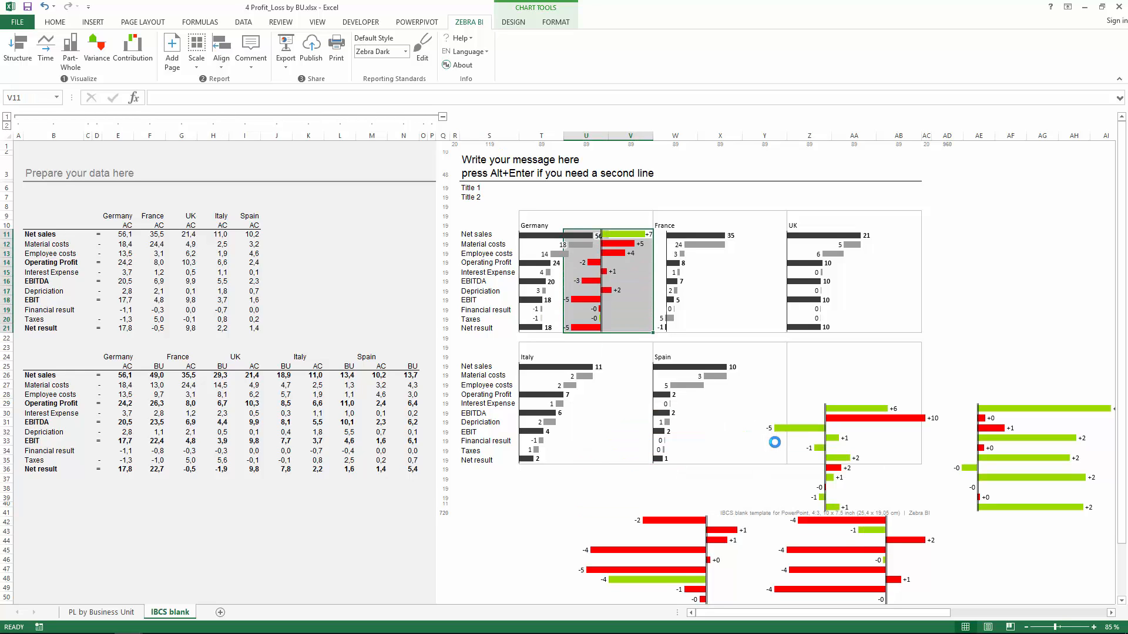
Move the France variance chart to cells X11:Y21 using Fit to range.
left_click(893, 449)
left_click(951, 457)
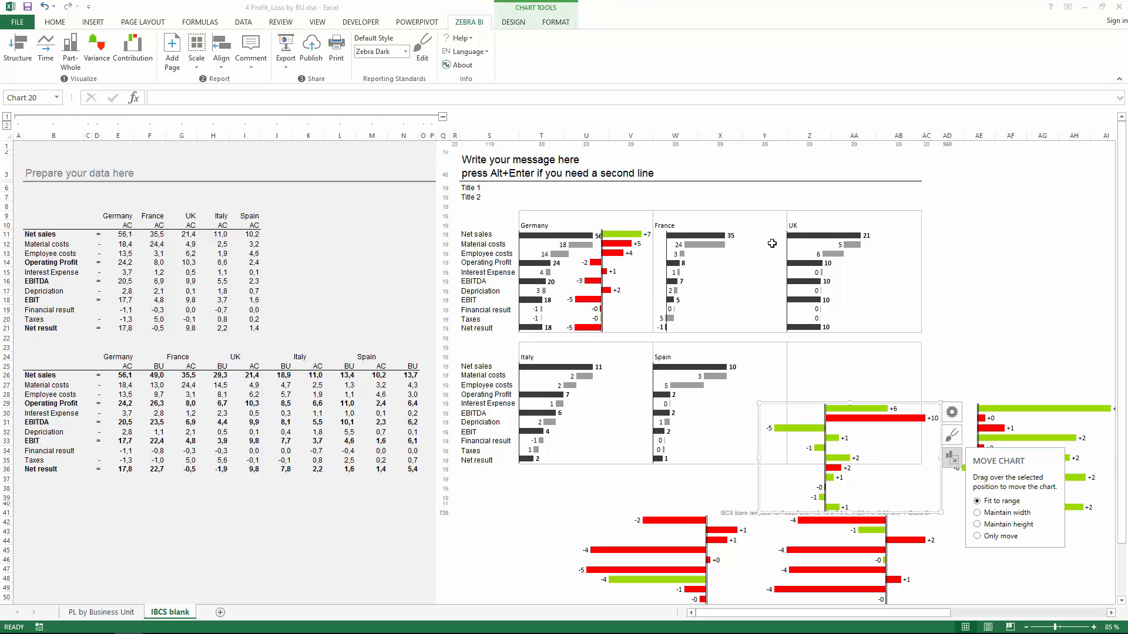
left_click_drag(770, 238, 720, 329)
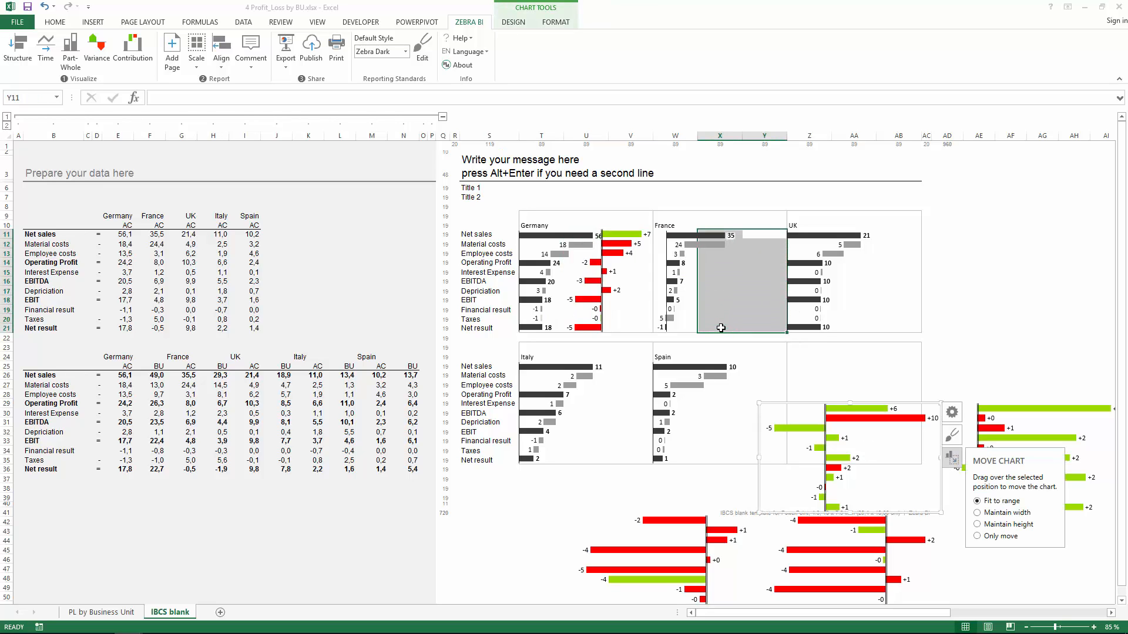
left_click(986, 292)
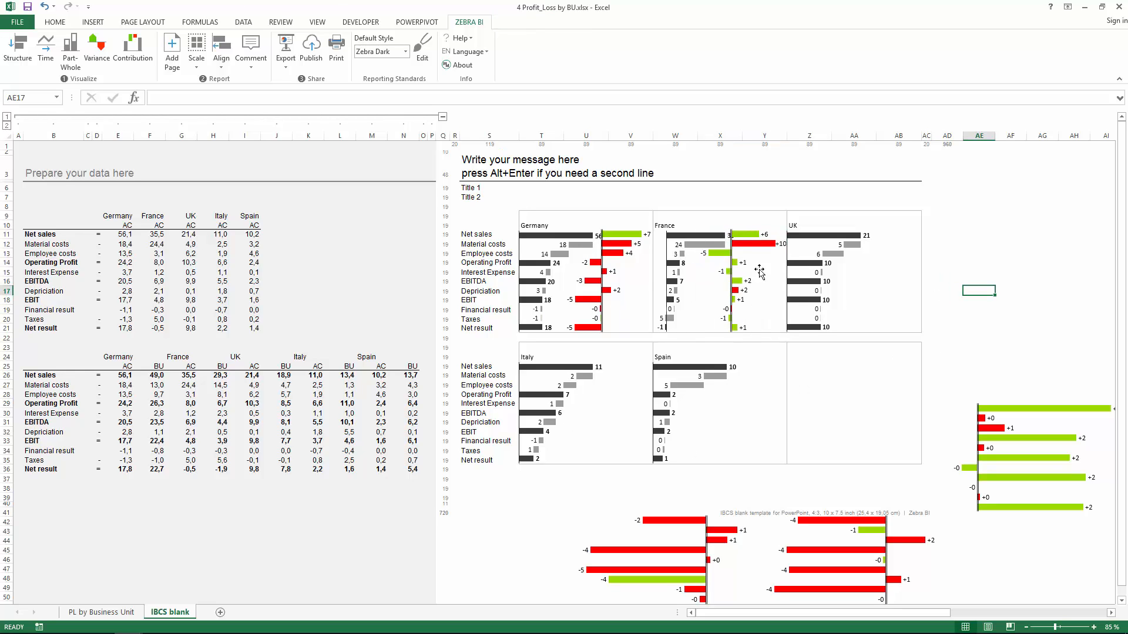
Apply a common scale to the five country waterfall charts and the Germany and France variance charts.
left_click(532, 291)
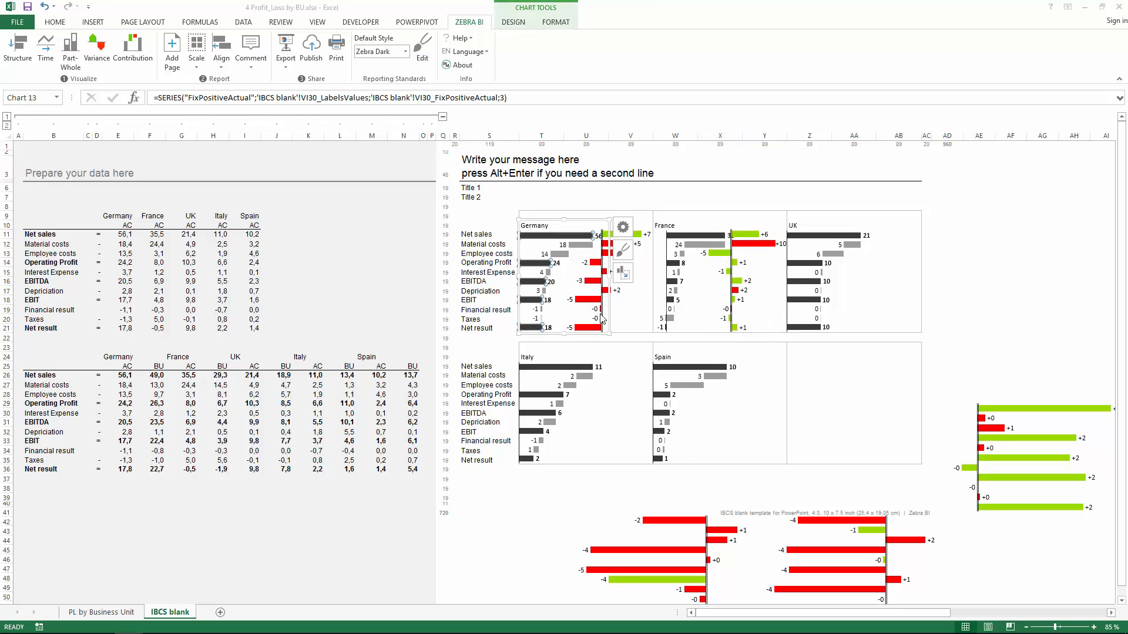
left_click(626, 320, "ctrl")
left_click(692, 303, "ctrl")
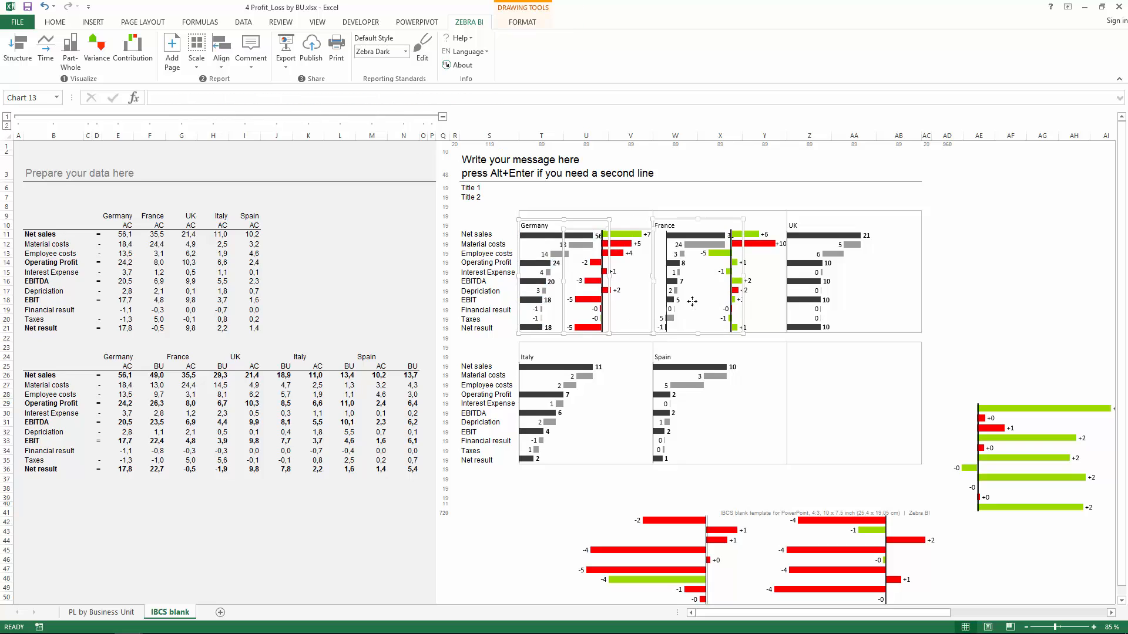
left_click(766, 305, "ctrl")
left_click(825, 302, "ctrl")
left_click(701, 389, "ctrl")
left_click(560, 400, "ctrl")
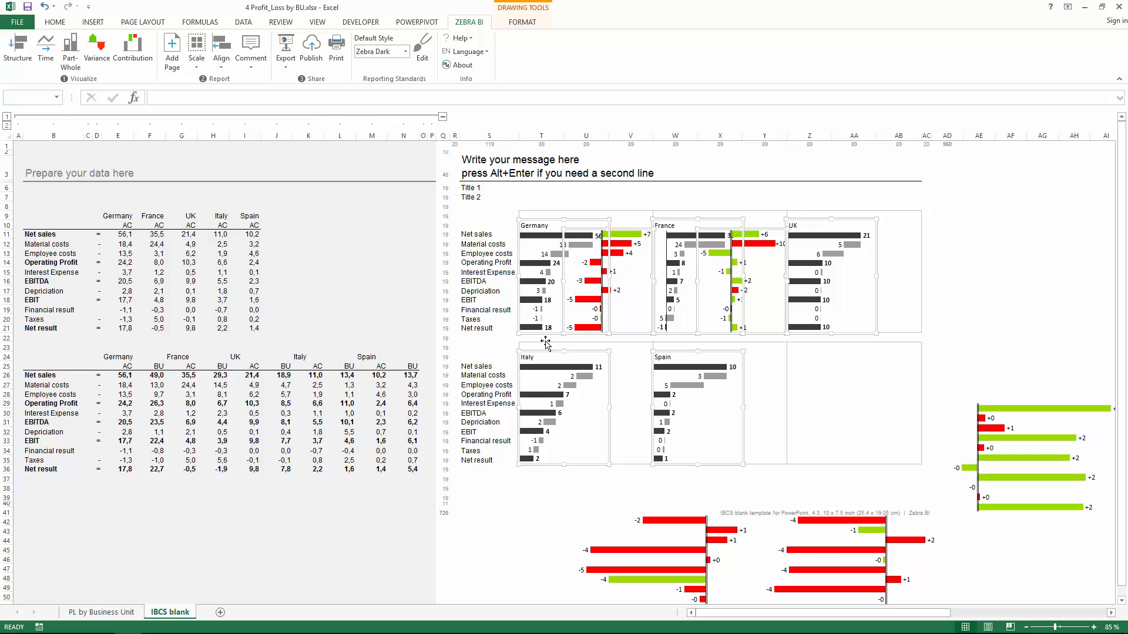
left_click(197, 46)
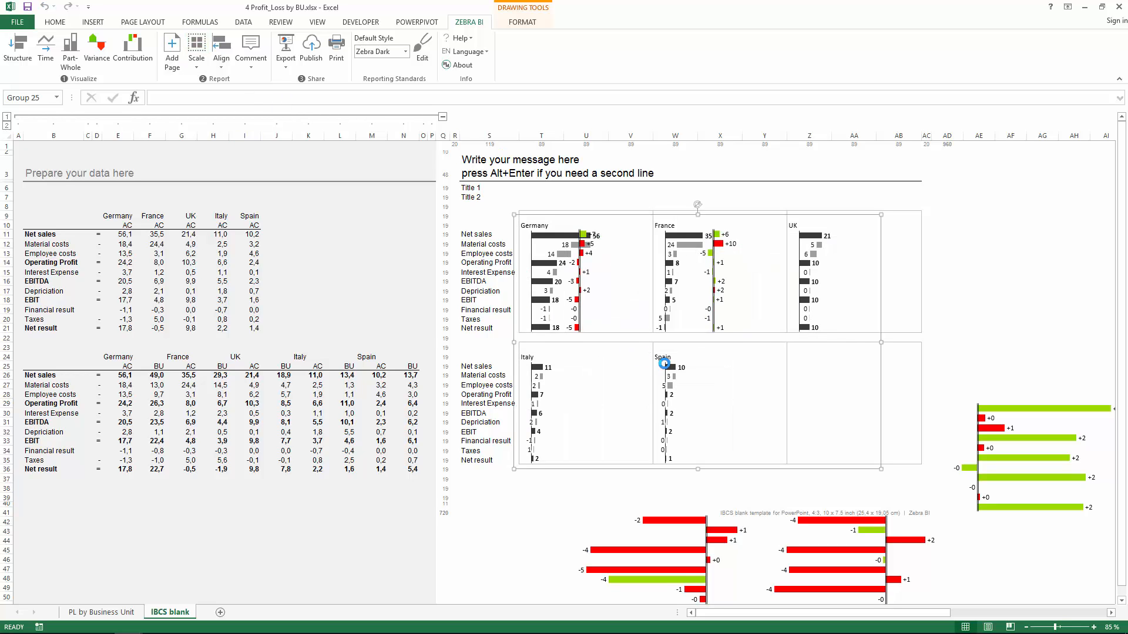
Shift the Germany and France variance charts together to the right so they clear the waterfall bars.
left_click(594, 294)
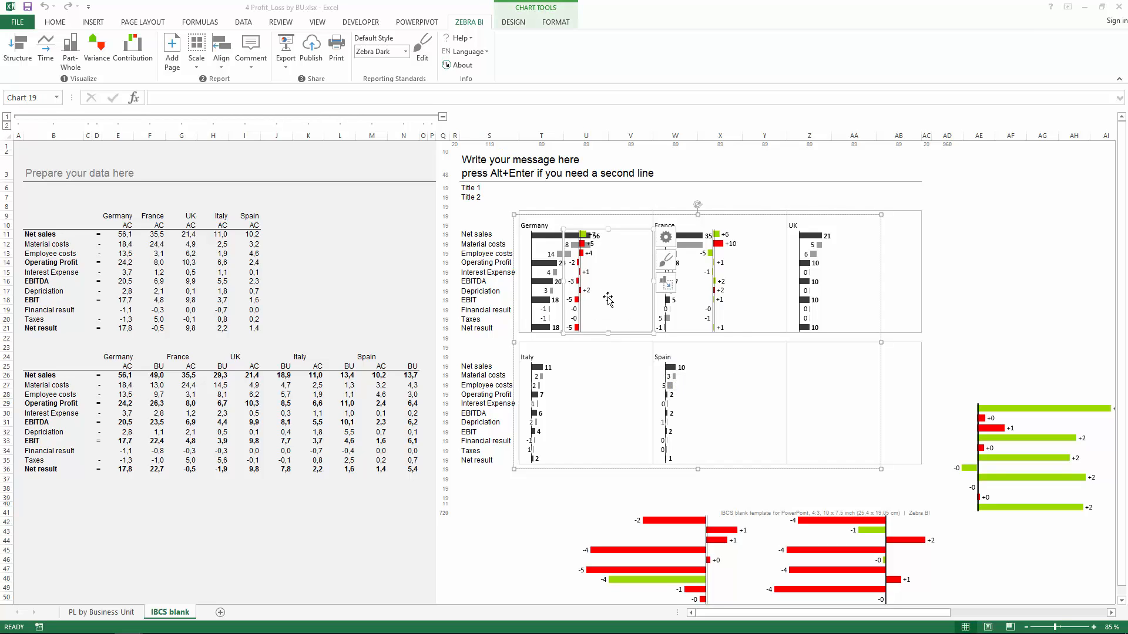
left_click(722, 263, "ctrl")
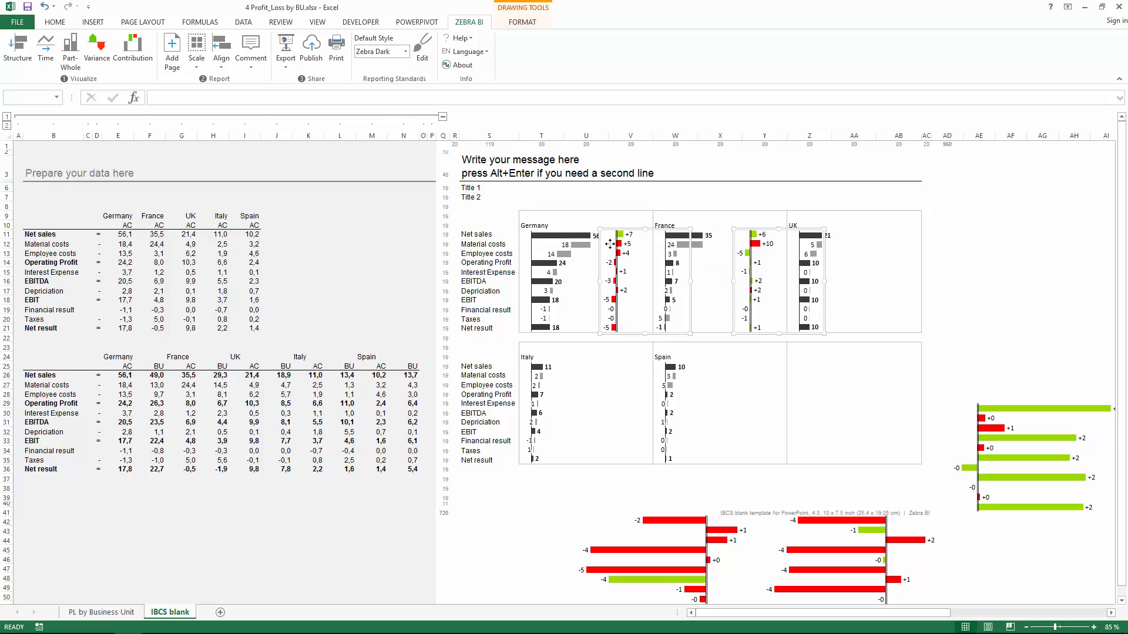
left_click(504, 259)
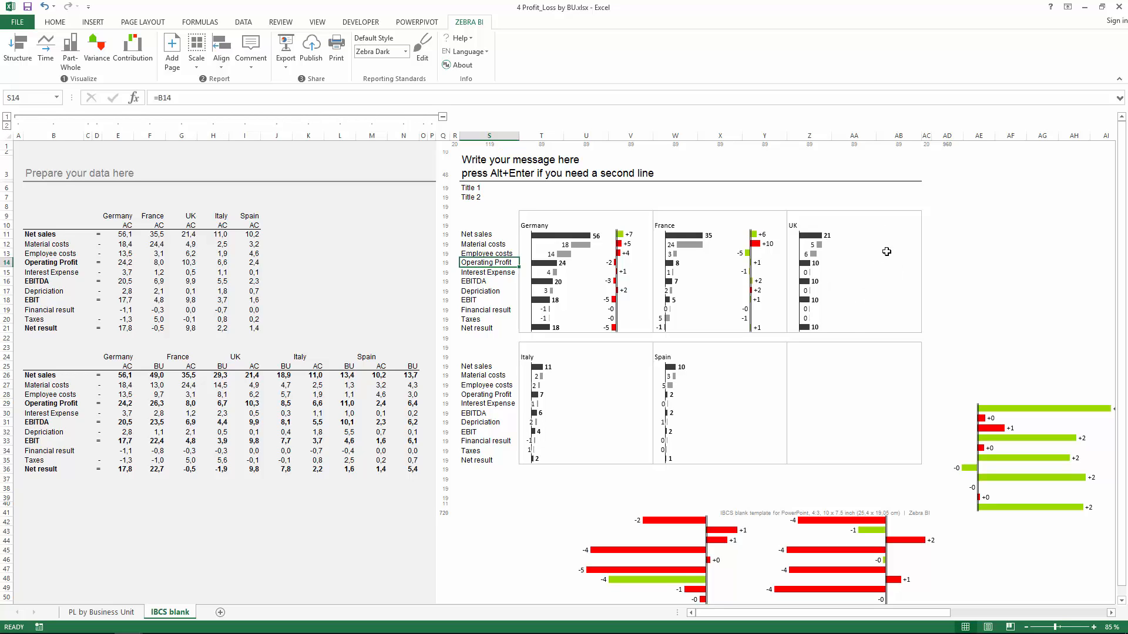
left_click(499, 215)
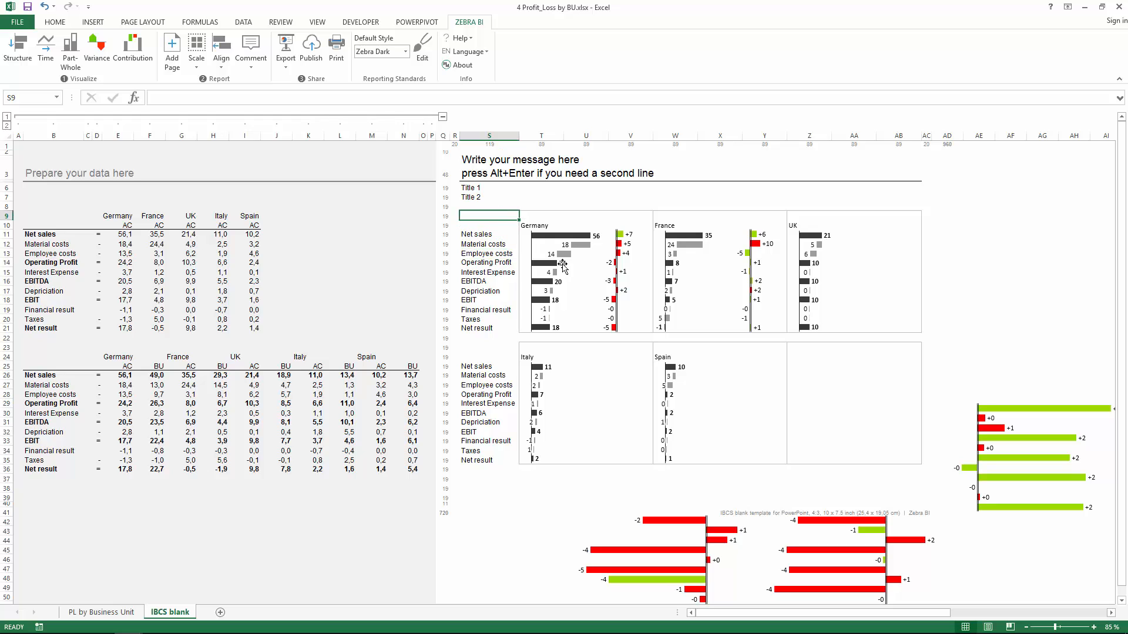
Collapse the grouped data columns so that only the report page is shown.
left_click(443, 118)
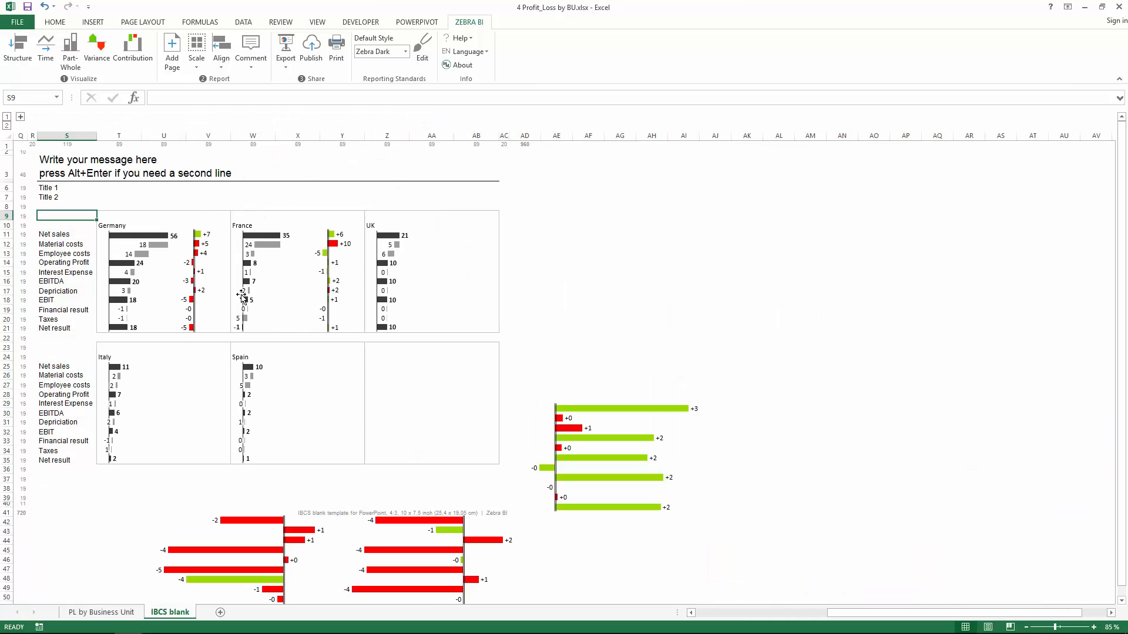
left_click(387, 366)
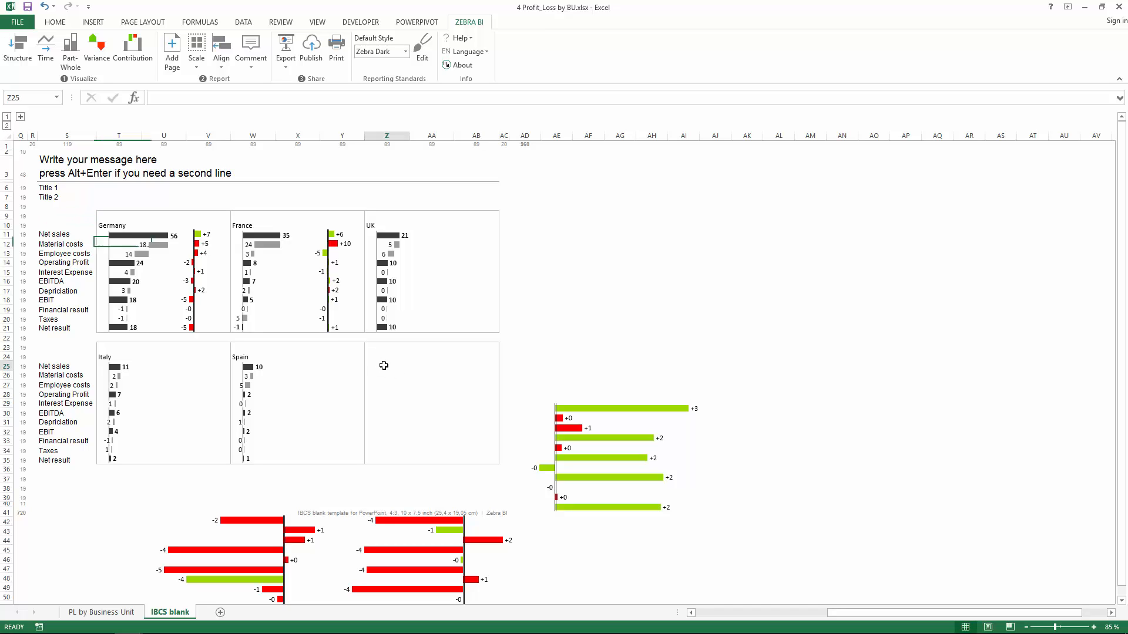
left_click(429, 386)
left_click(379, 374)
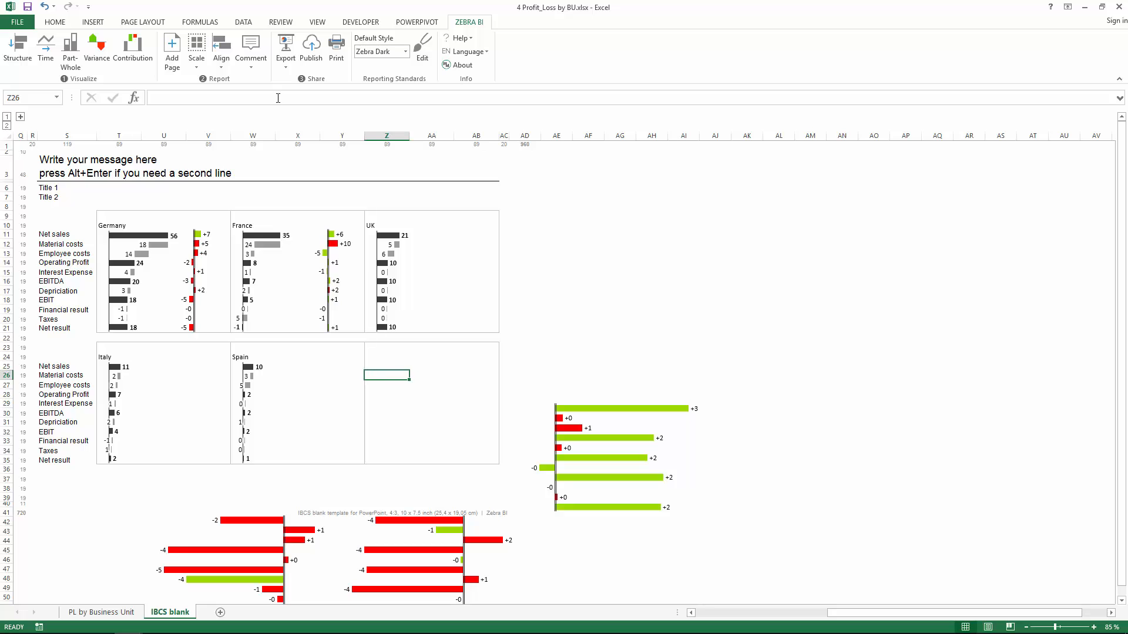
Export the report page to PowerPoint and switch to Presentation5 to view the slide.
left_click(285, 45)
left_click(187, 623)
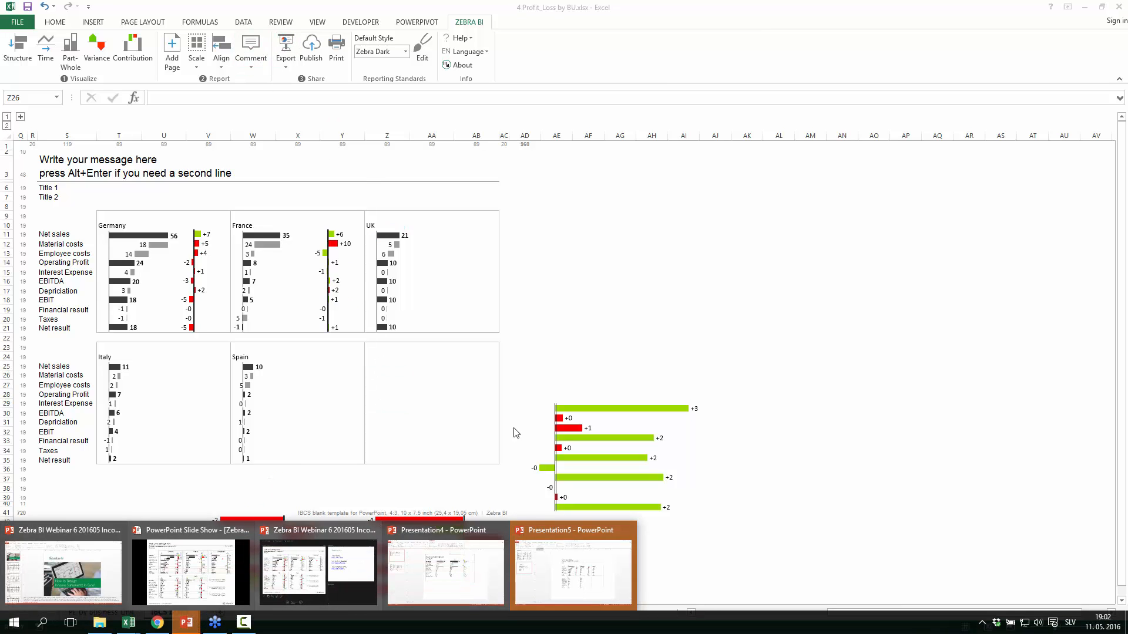
left_click(574, 563)
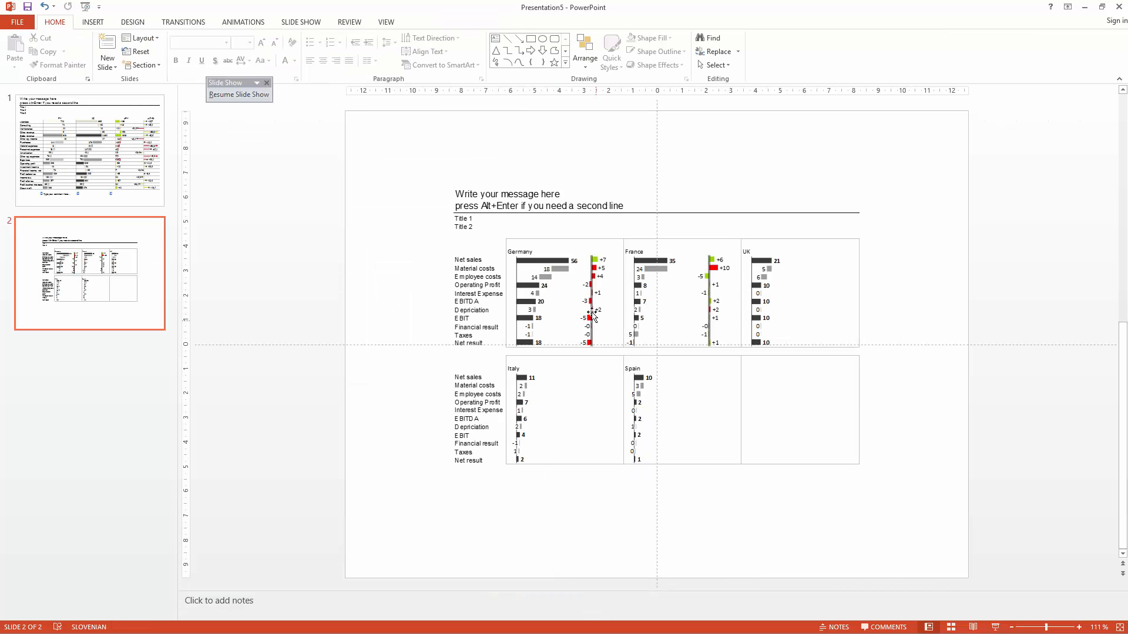
Align the exported report picture with the slide's upper-left corner and enlarge it proportionally to fill slide 2.
left_click_drag(592, 315, 496, 243)
left_click_drag(592, 271, 591, 267)
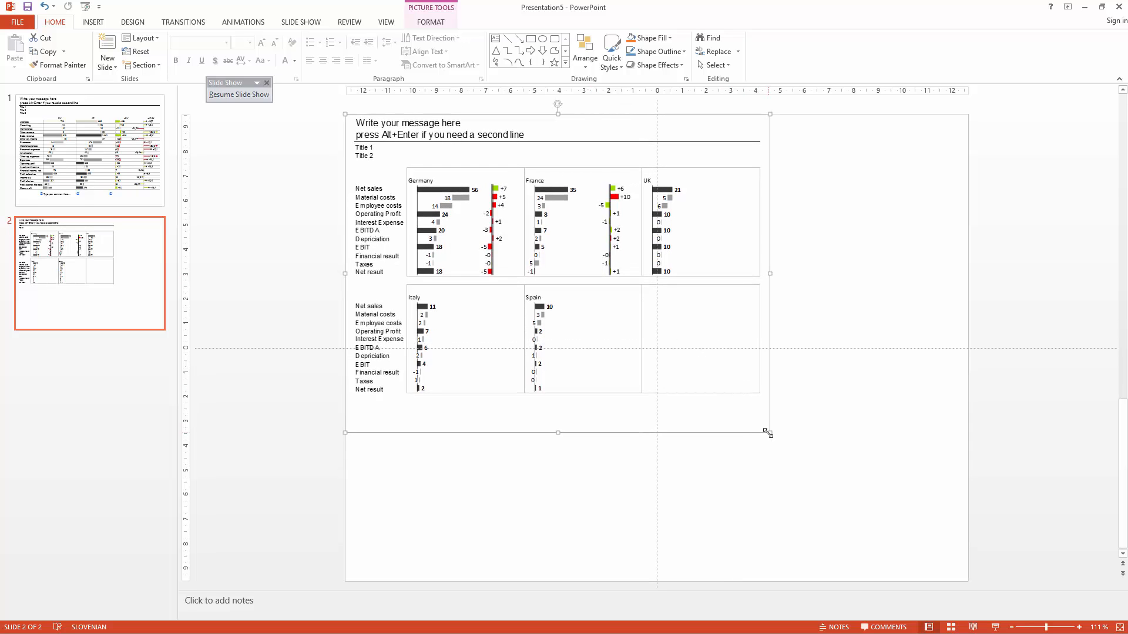
left_click_drag(768, 433, 968, 581)
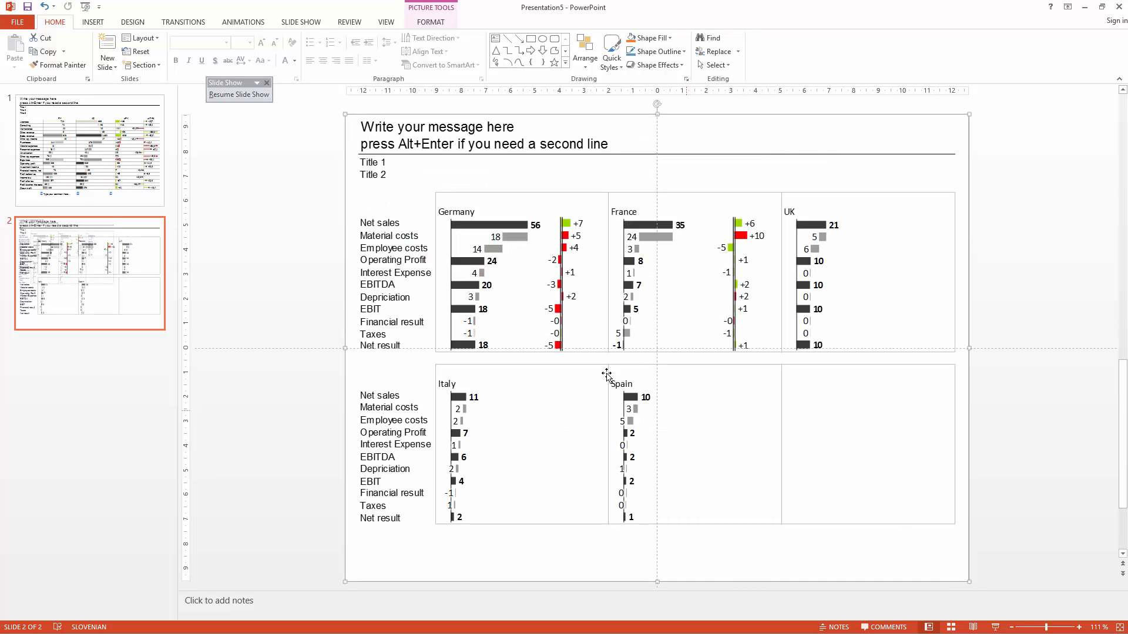
Compare the income statement report on slide 1 with the country charts on slide 2.
scroll(293, 304, "up", 3)
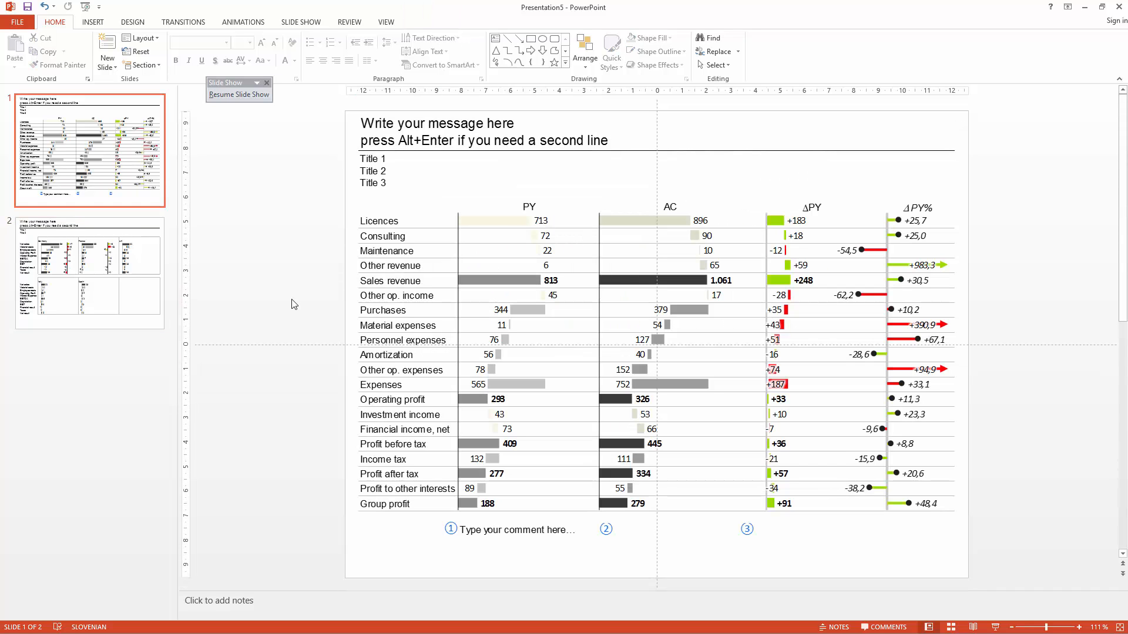
scroll(294, 304, "down", 3)
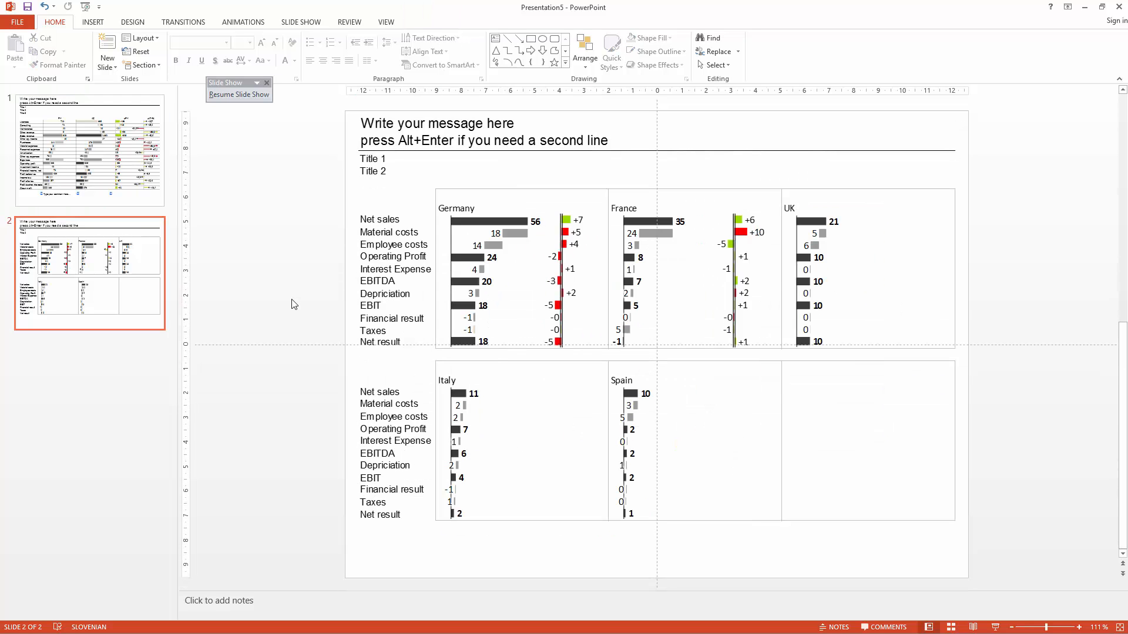
scroll(293, 304, "up", 3)
scroll(294, 304, "down", 3)
scroll(294, 305, "up", 3)
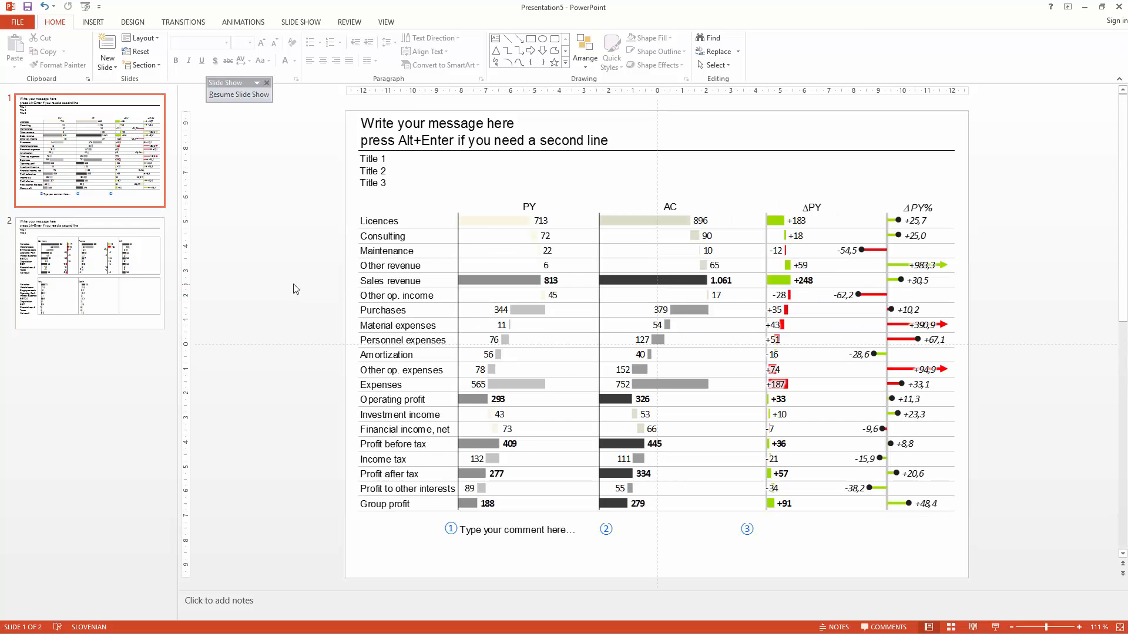
scroll(182, 292, "down", 3)
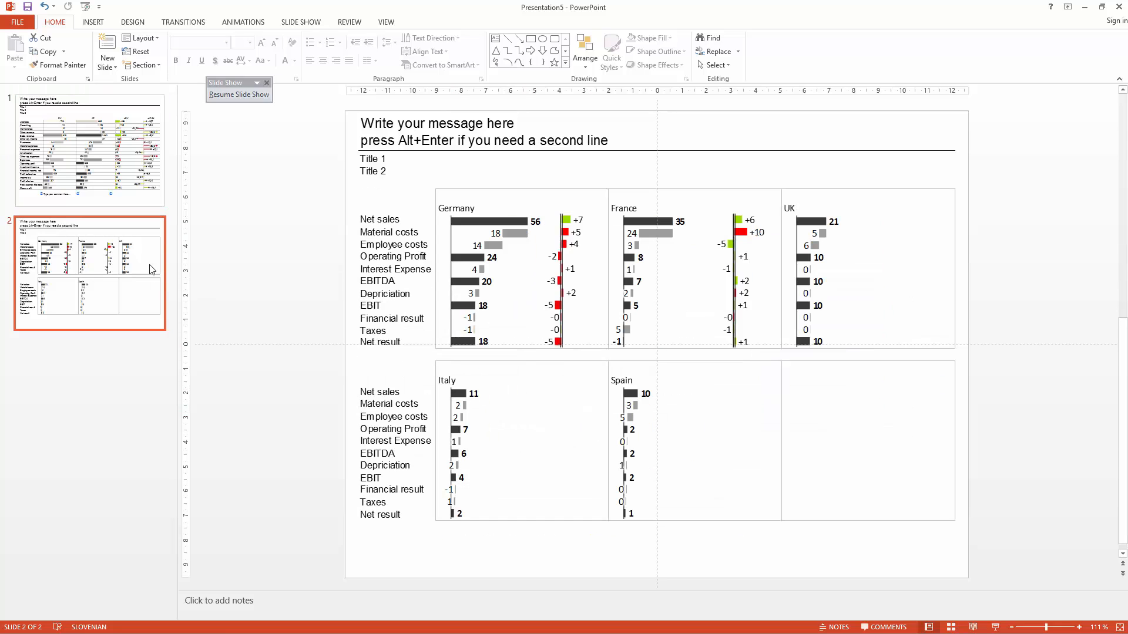
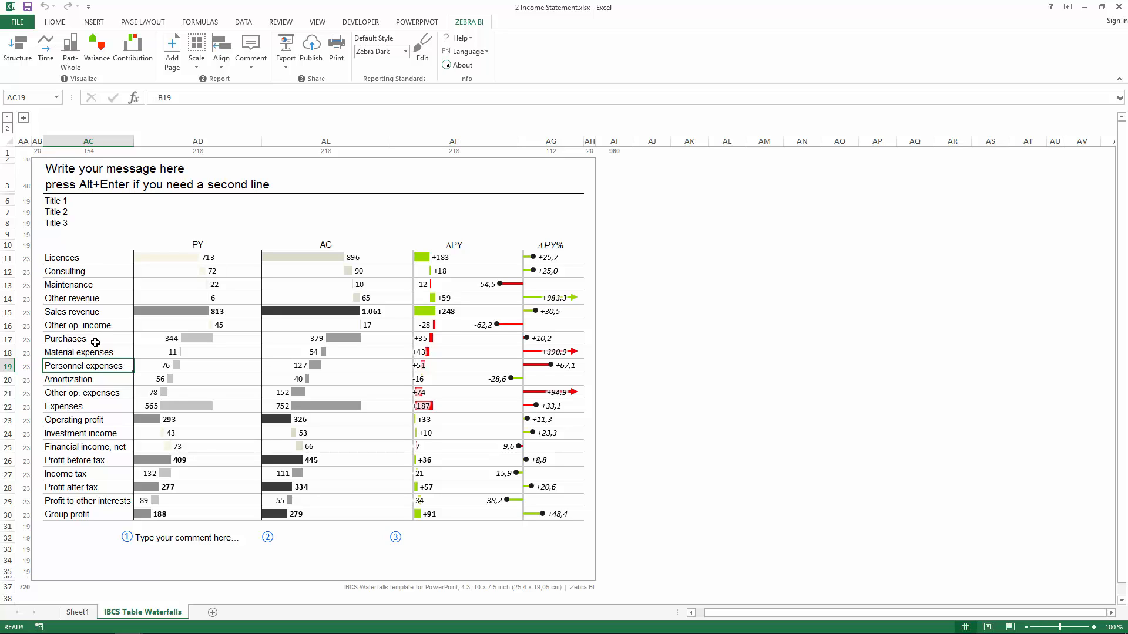
left_click(75, 353)
left_click(75, 367)
key("Up")
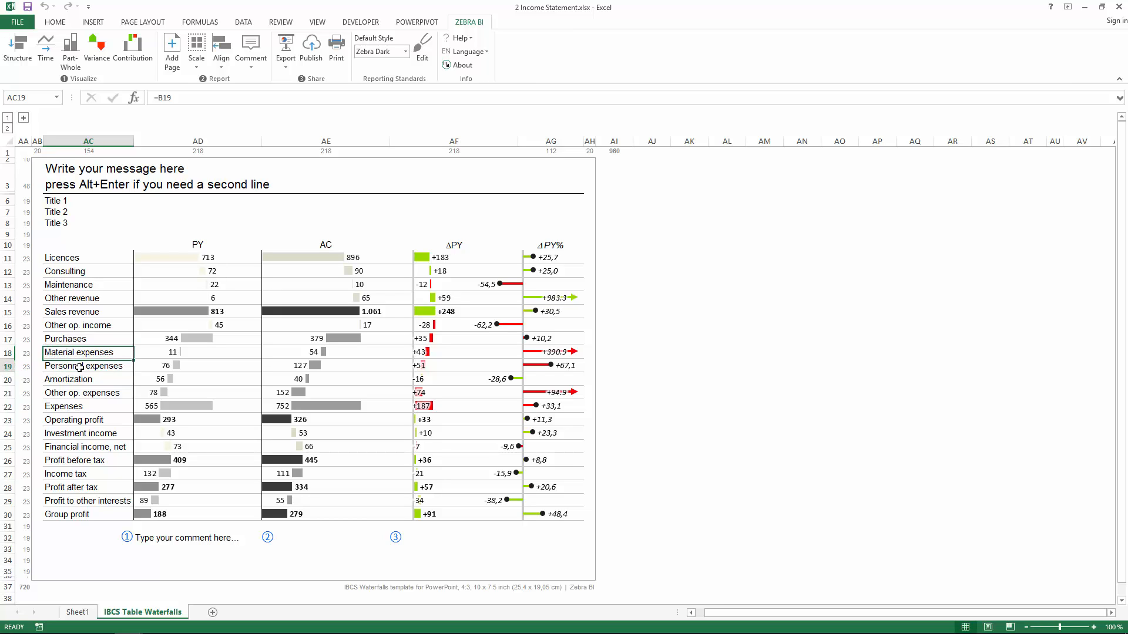
mouse_move(80, 368)
left_mouse_down()
mouse_move(212, 365)
mouse_move(100, 369)
left_mouse_up()
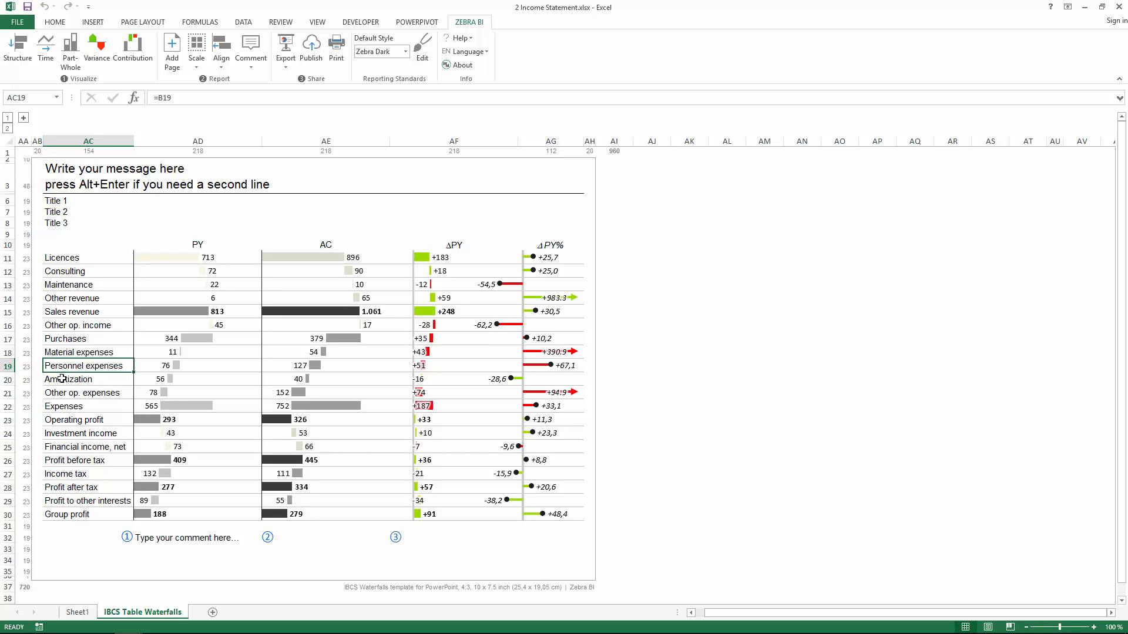
left_click(65, 379)
left_click(69, 367)
left_click(87, 349)
left_click(87, 365)
left_click(75, 354)
left_click(75, 311)
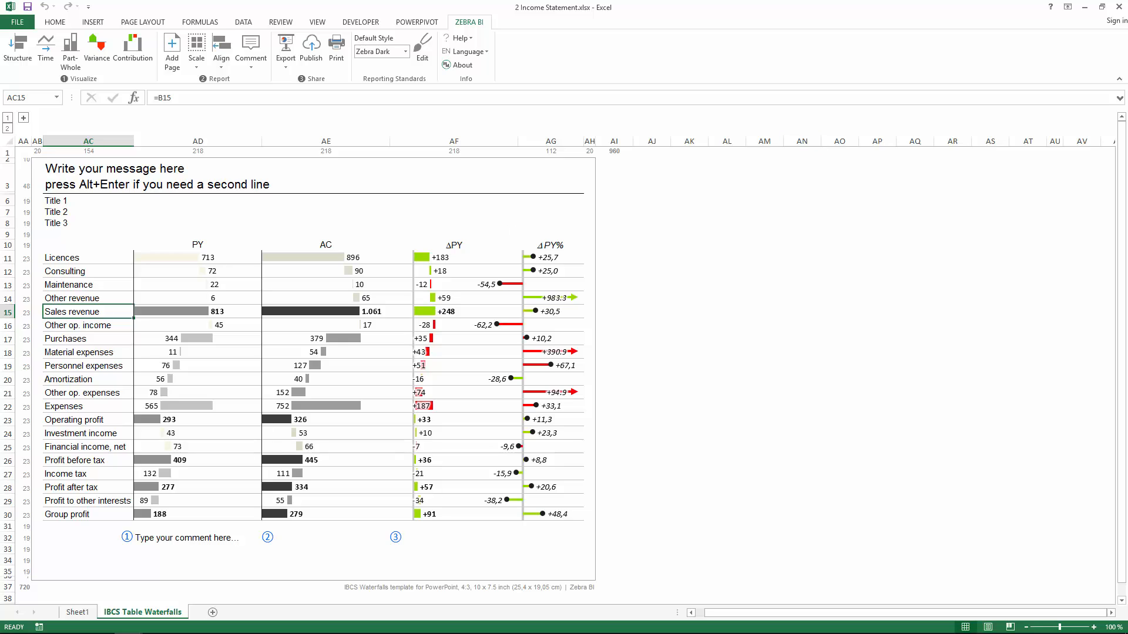
key("alt+Tab")
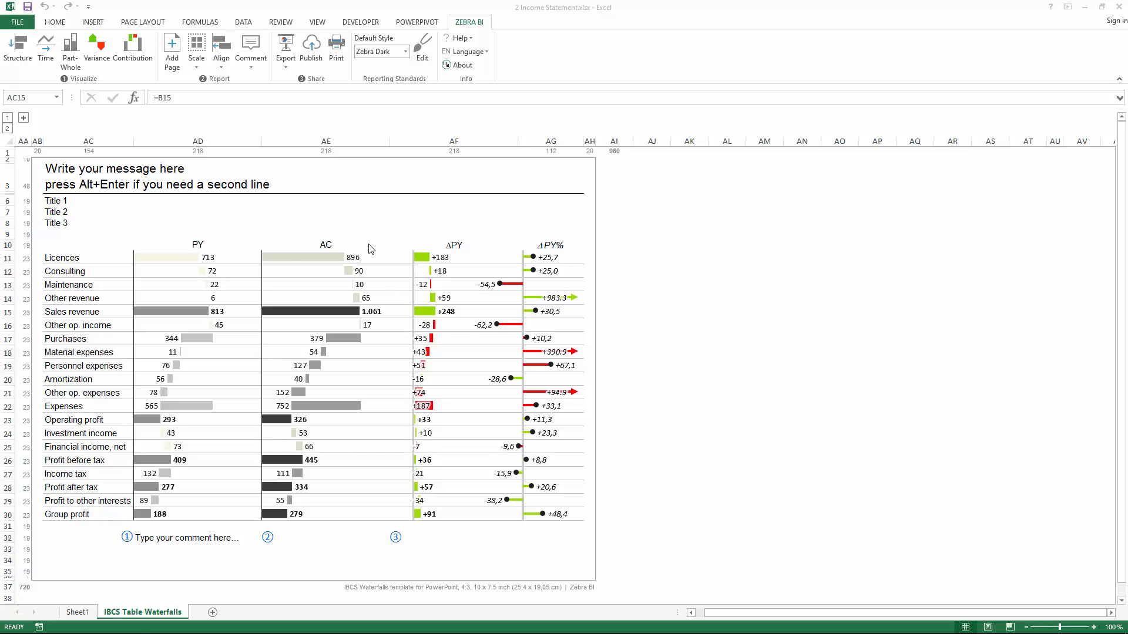
left_click(125, 231)
left_click(209, 264)
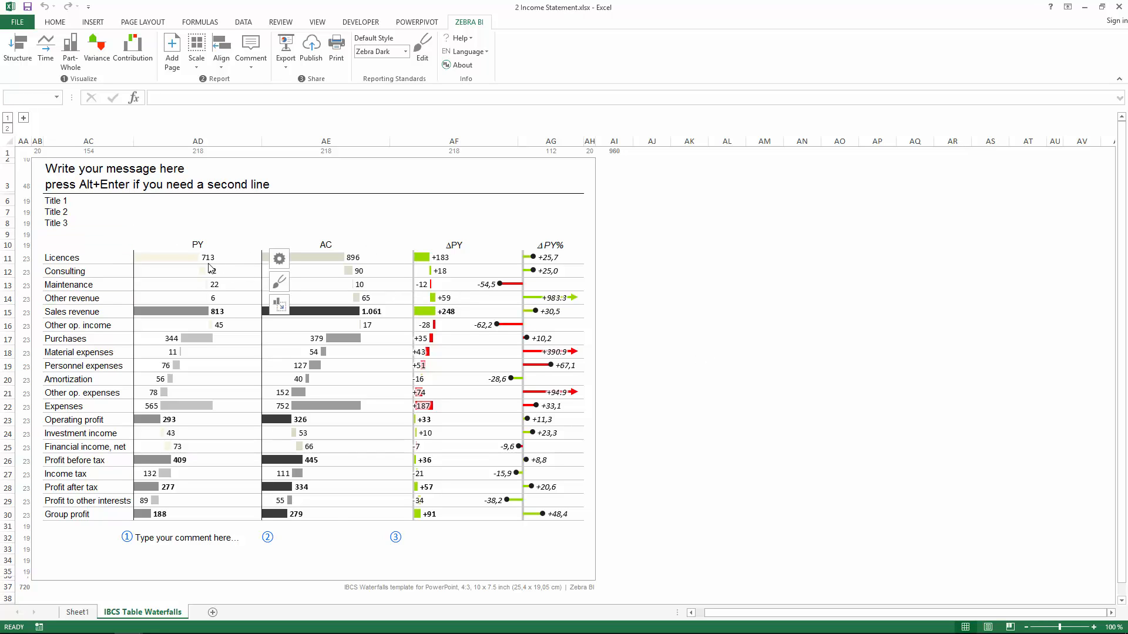
left_click(295, 233)
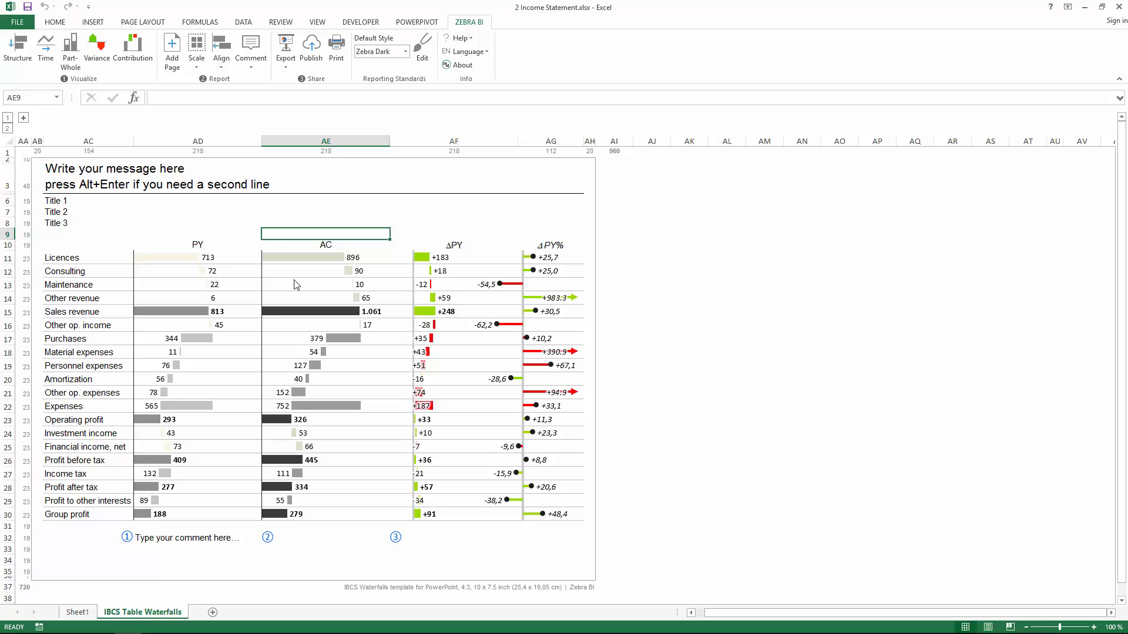
left_click(216, 253)
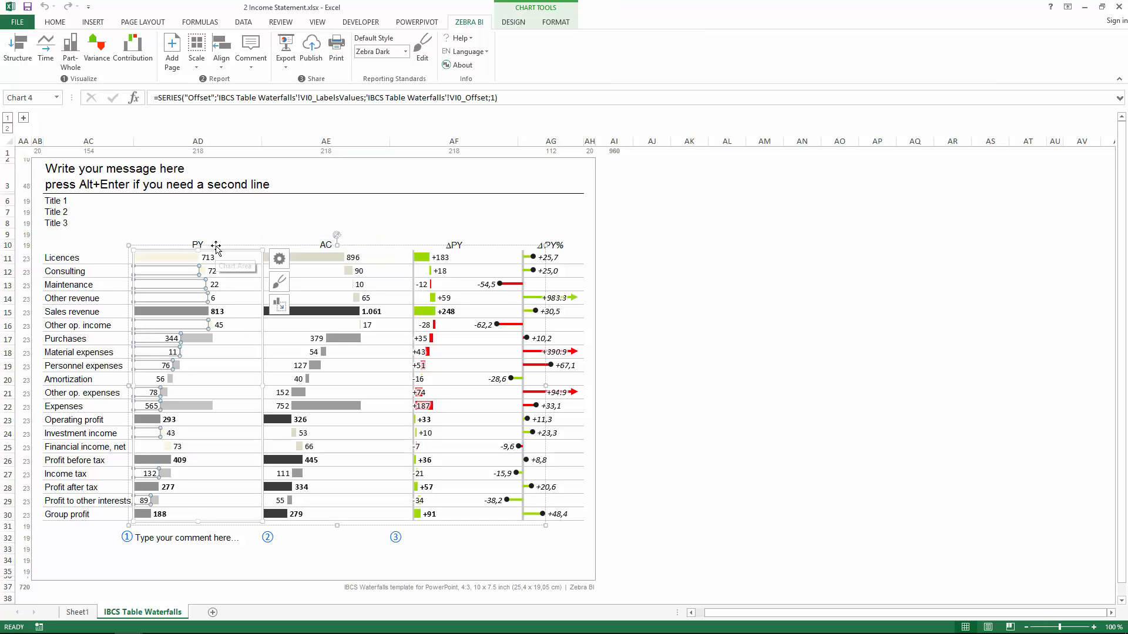
left_click(222, 253)
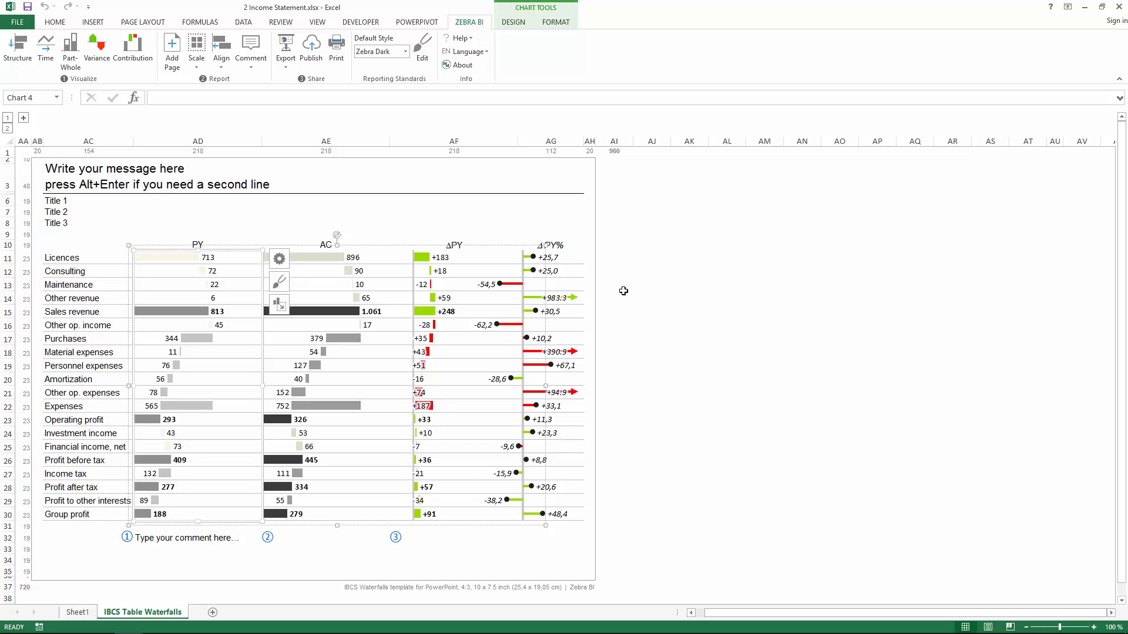
Enter the sample values 123222, 1500006 and 125489 in cells AK11 to AK13, beside the report page.
left_click(700, 220)
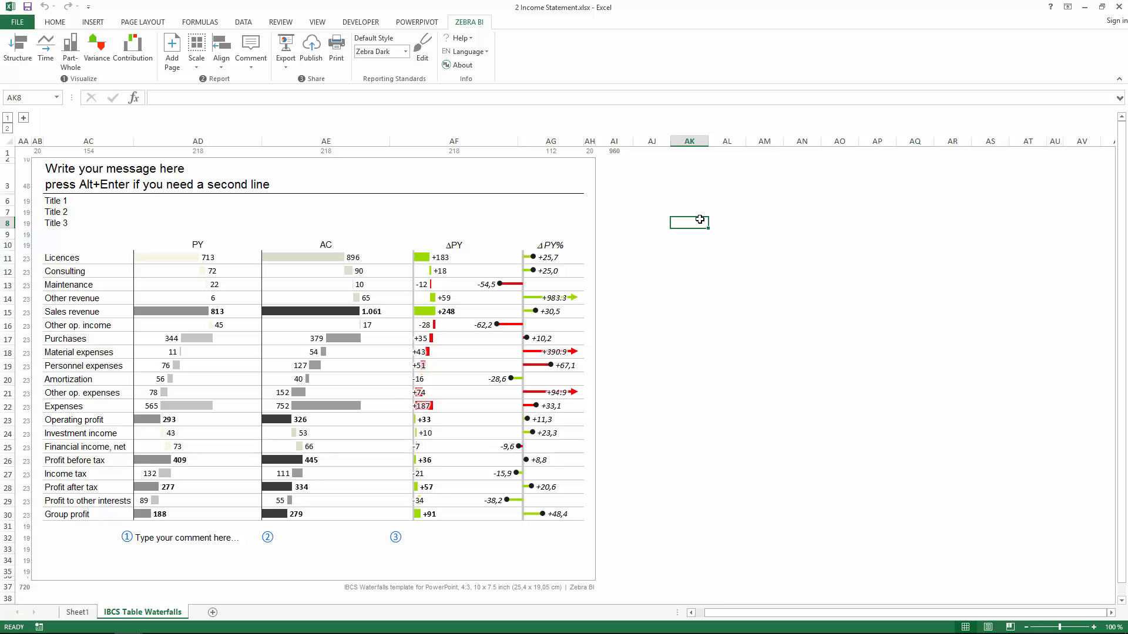
key("Down")
key("Down")
key("Down")
key("Down")
key("Up")
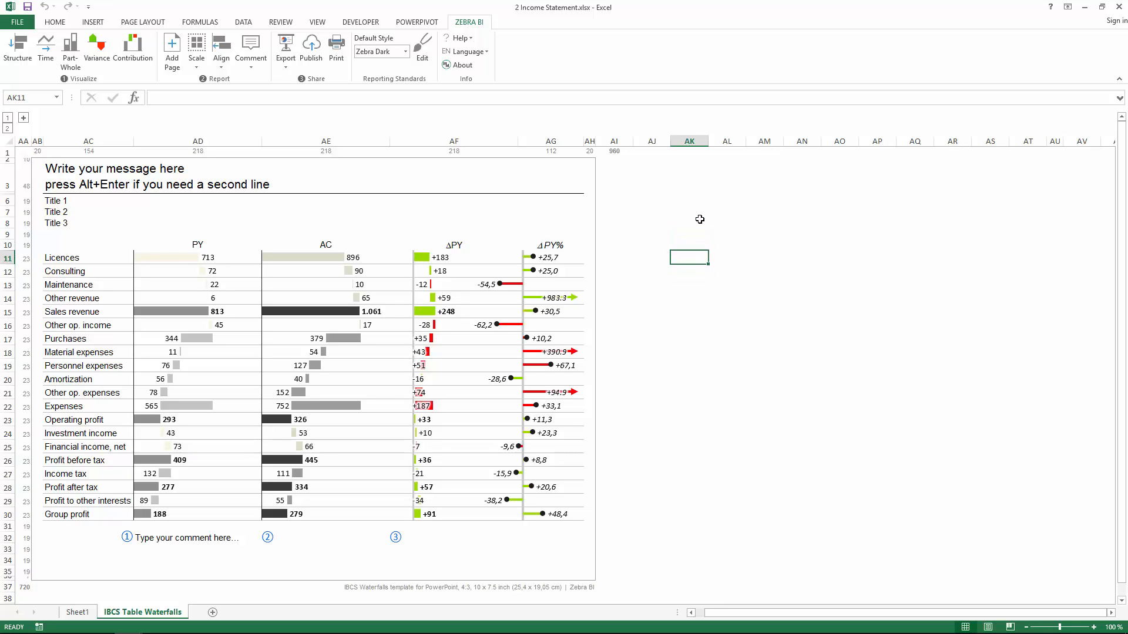
type("123222")
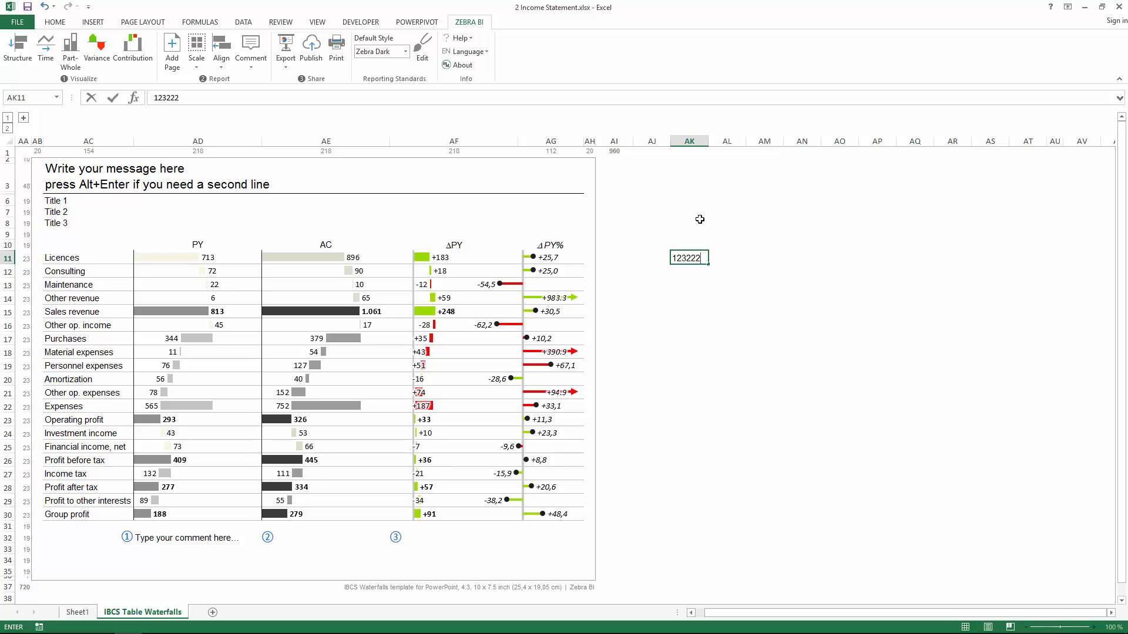
key("ctrl+Return")
key("Down")
type("1500006")
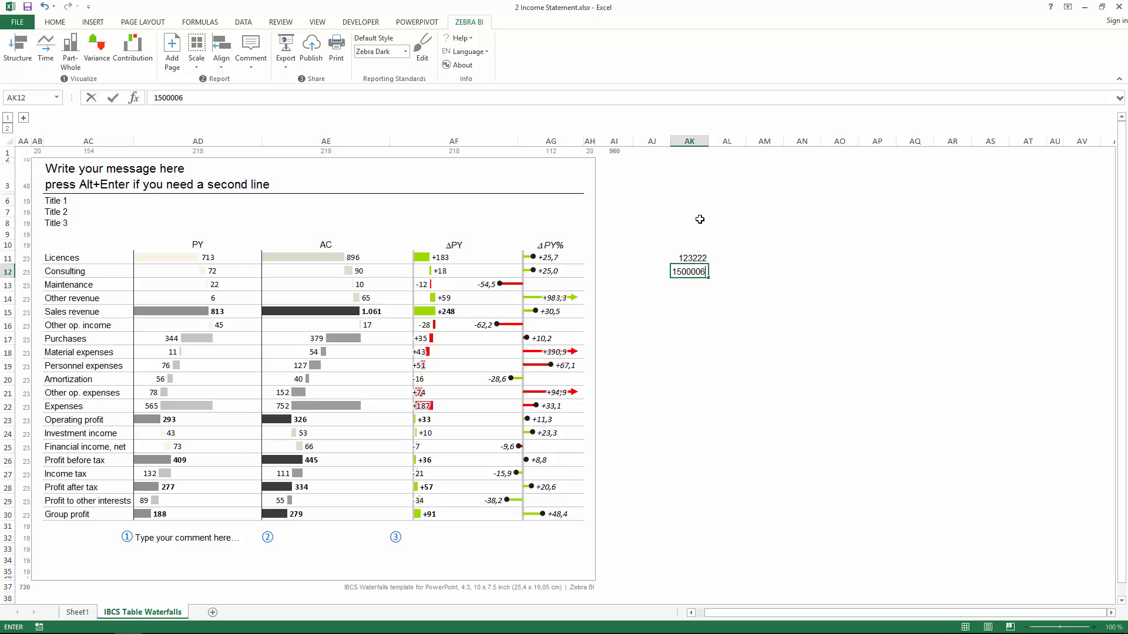
key("Return")
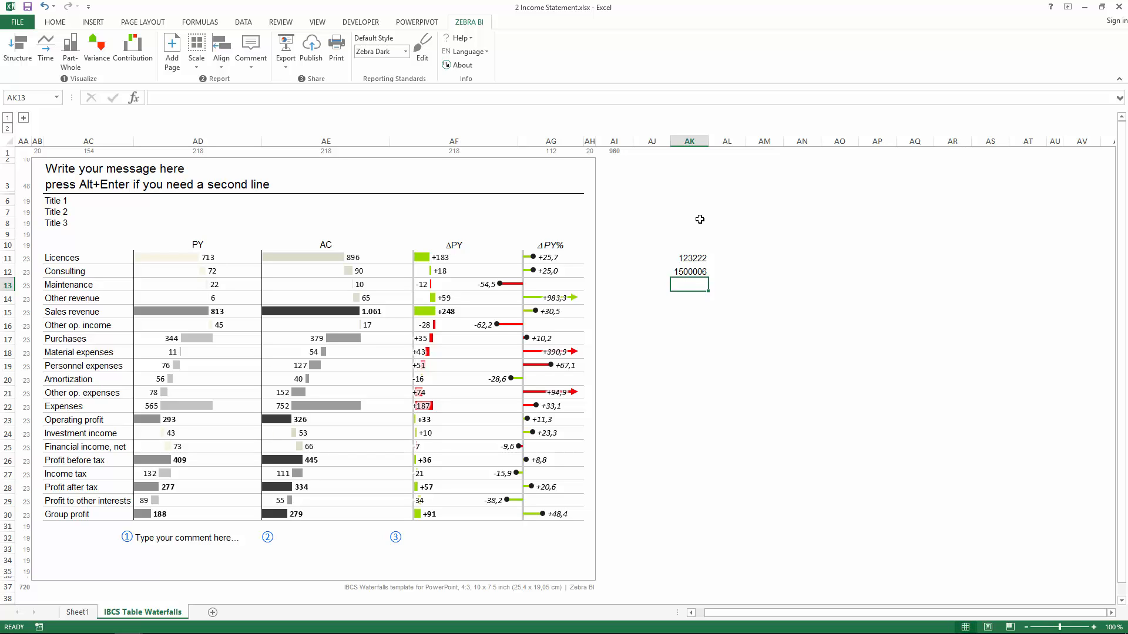
type("125489")
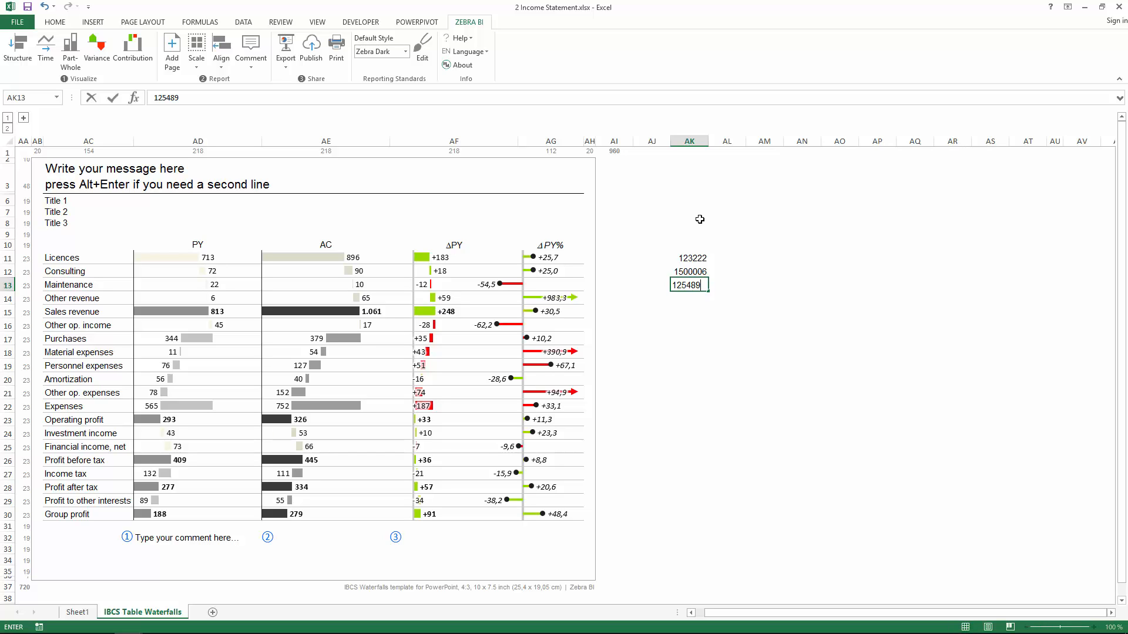
key("Return")
key("Up")
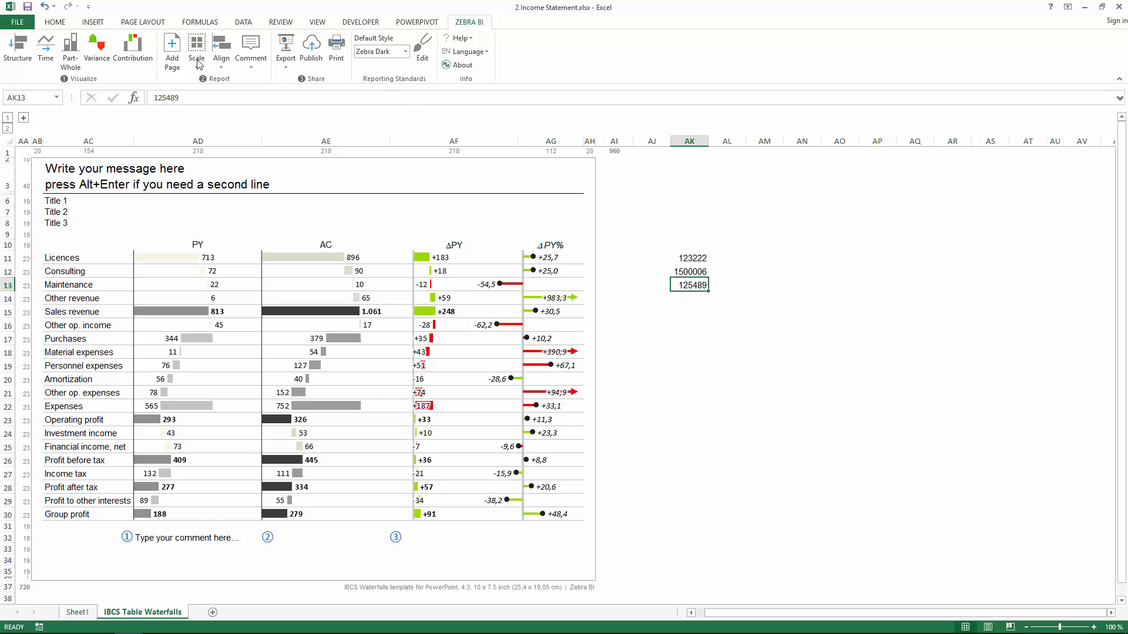
Insert a 2-D clustered bar chart from the sample values and place it below them, clear of the report page.
left_click(93, 23)
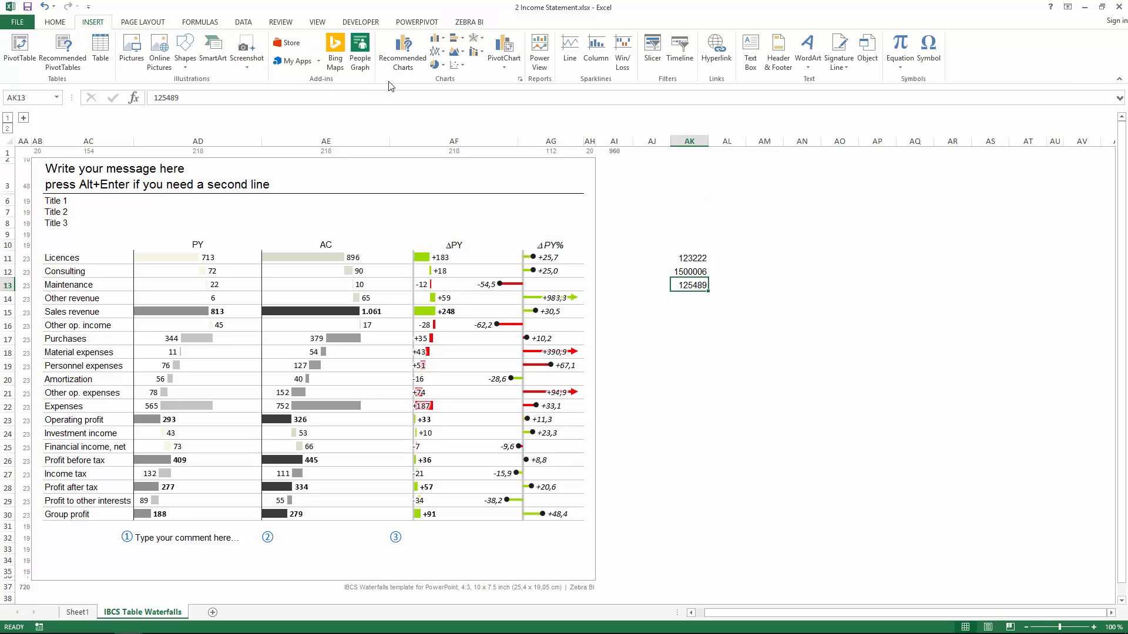
left_click(456, 37)
left_click(464, 75)
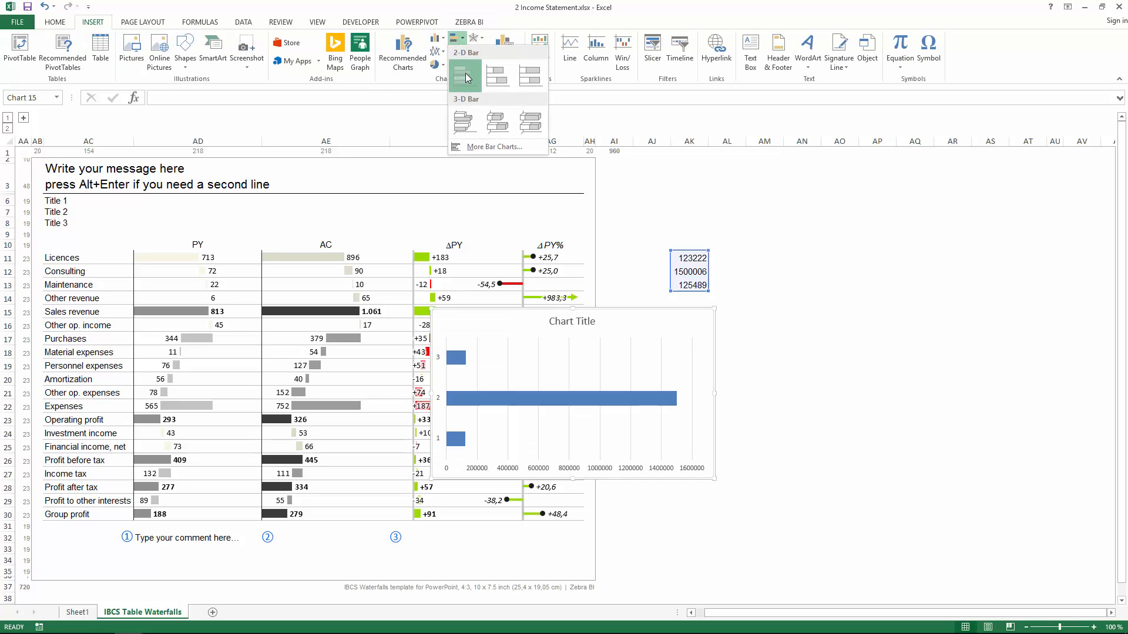
left_click_drag(612, 311, 799, 317)
left_click(761, 407)
right_click(760, 404)
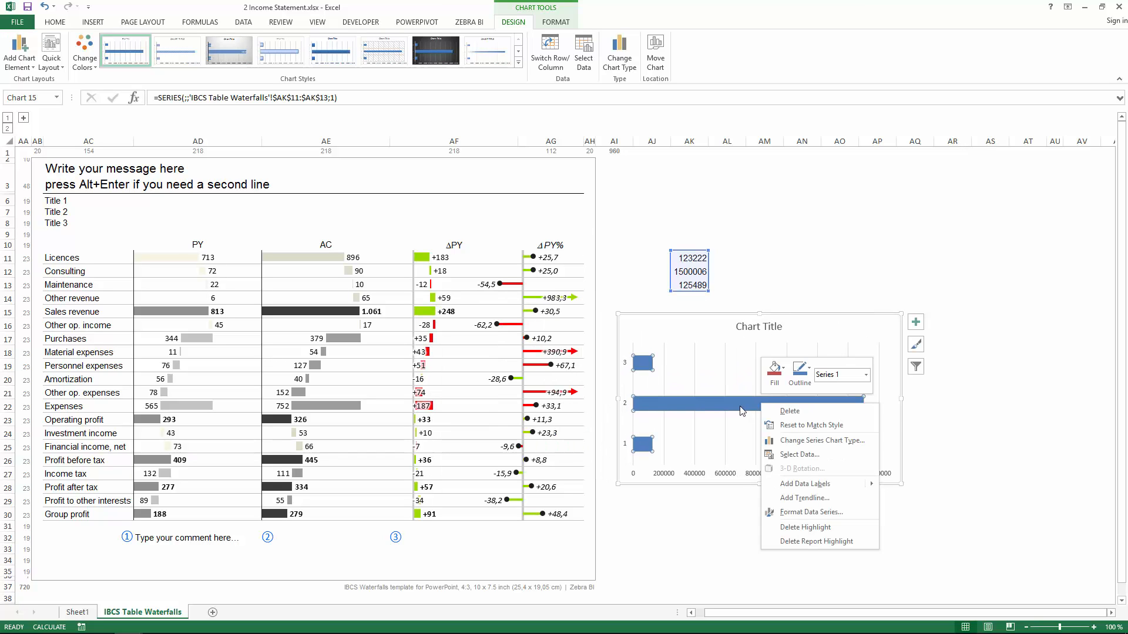
left_click(740, 406)
left_click(741, 406)
right_click(741, 406)
left_click(719, 409)
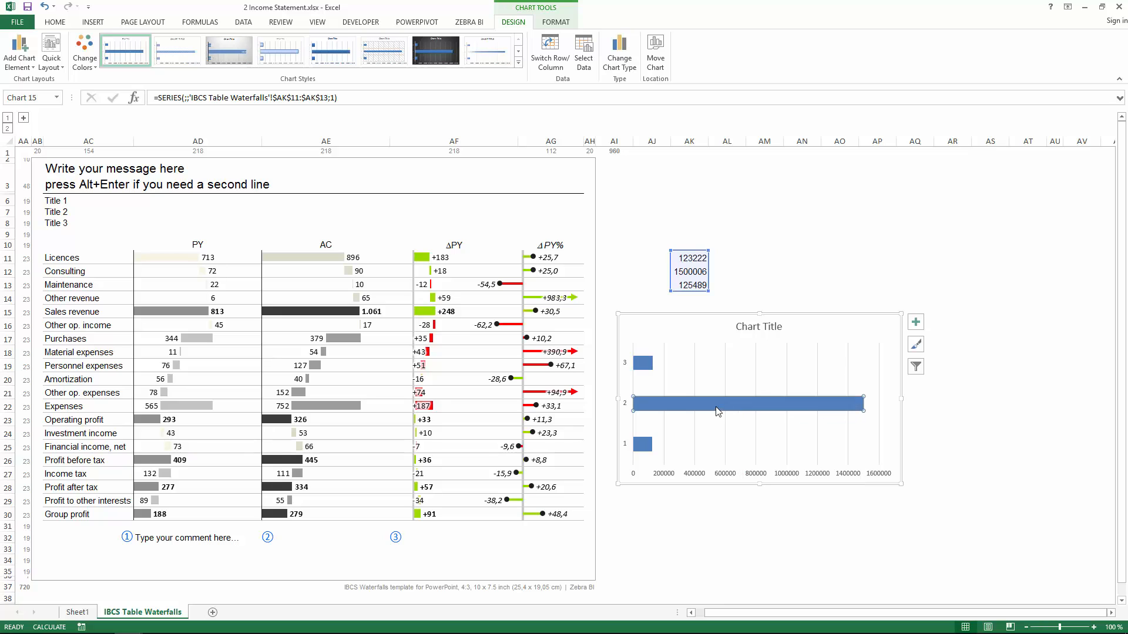
left_click(684, 373)
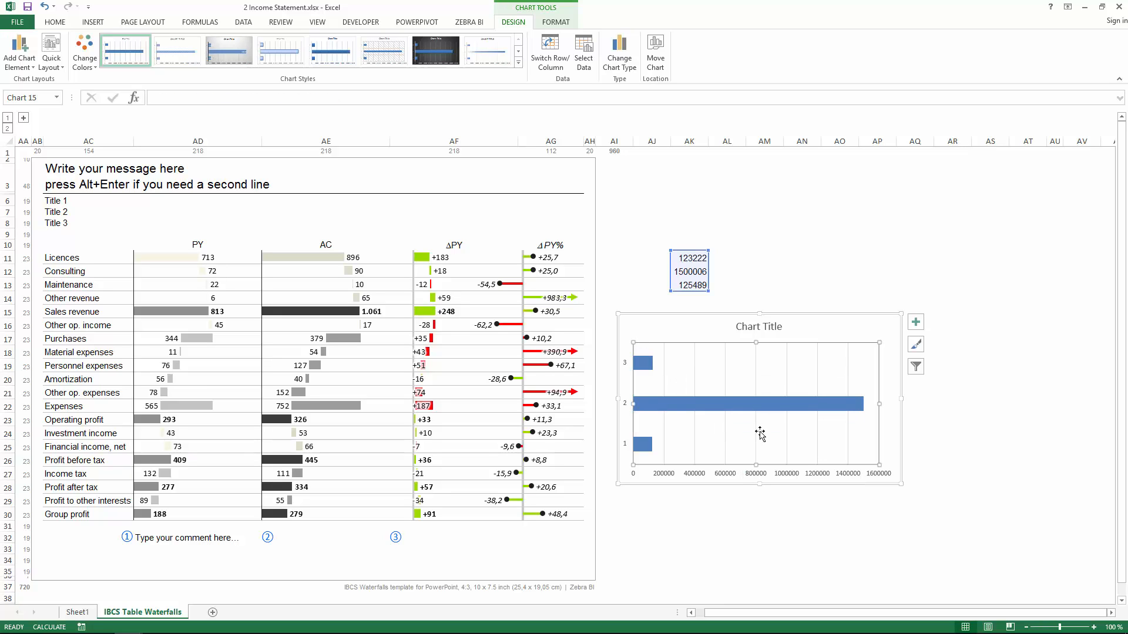
Add data labels to the bars of the sample chart.
right_click(730, 406)
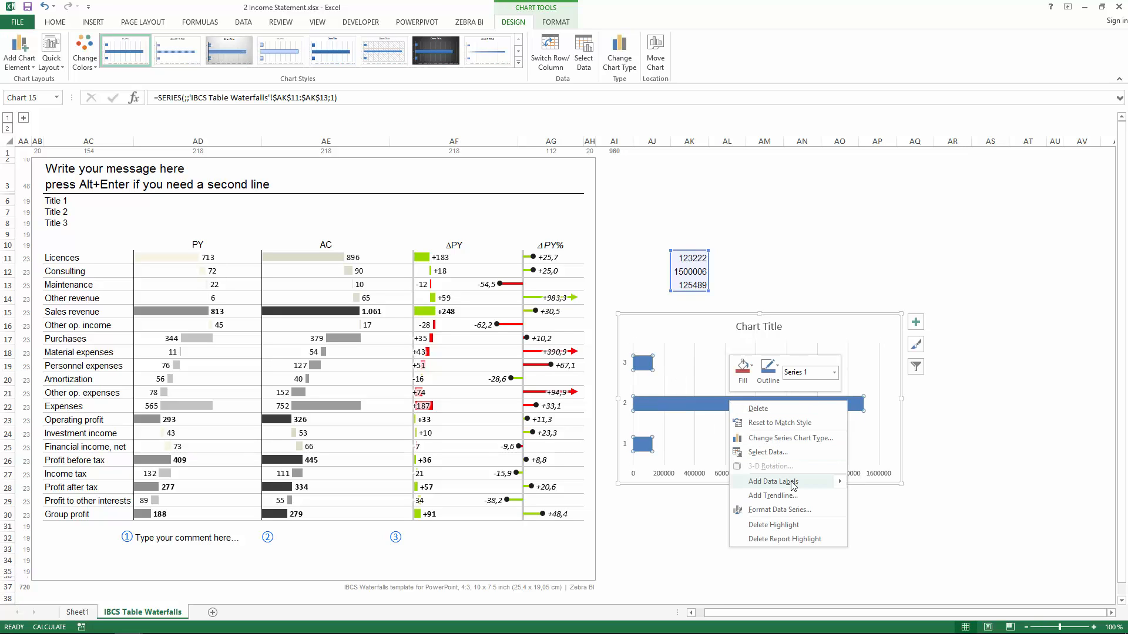
left_click(770, 481)
left_click(883, 406)
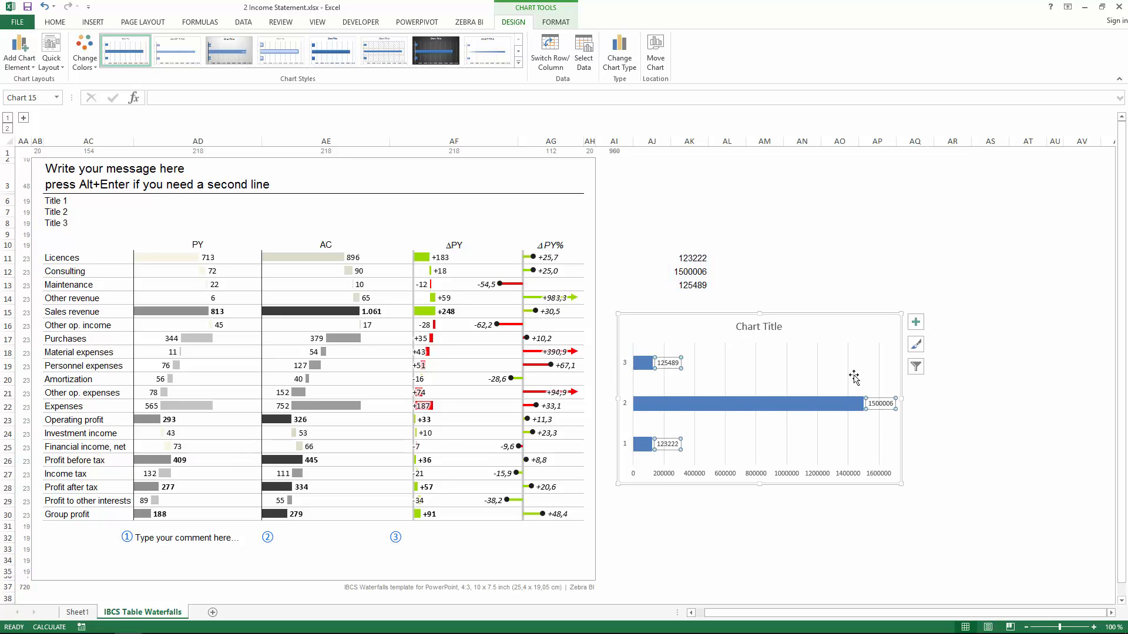
Narrow the bar chart in stages to roughly the width of columns AJ and AK, keeping it just below the sample values.
left_click(830, 400)
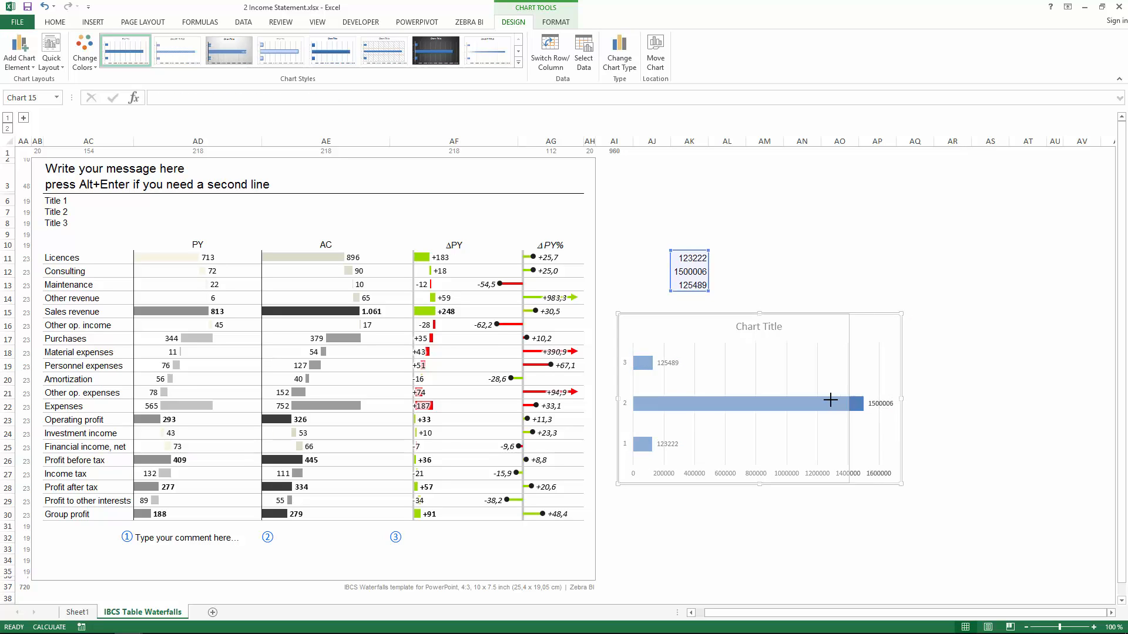
left_click_drag(830, 400, 735, 401)
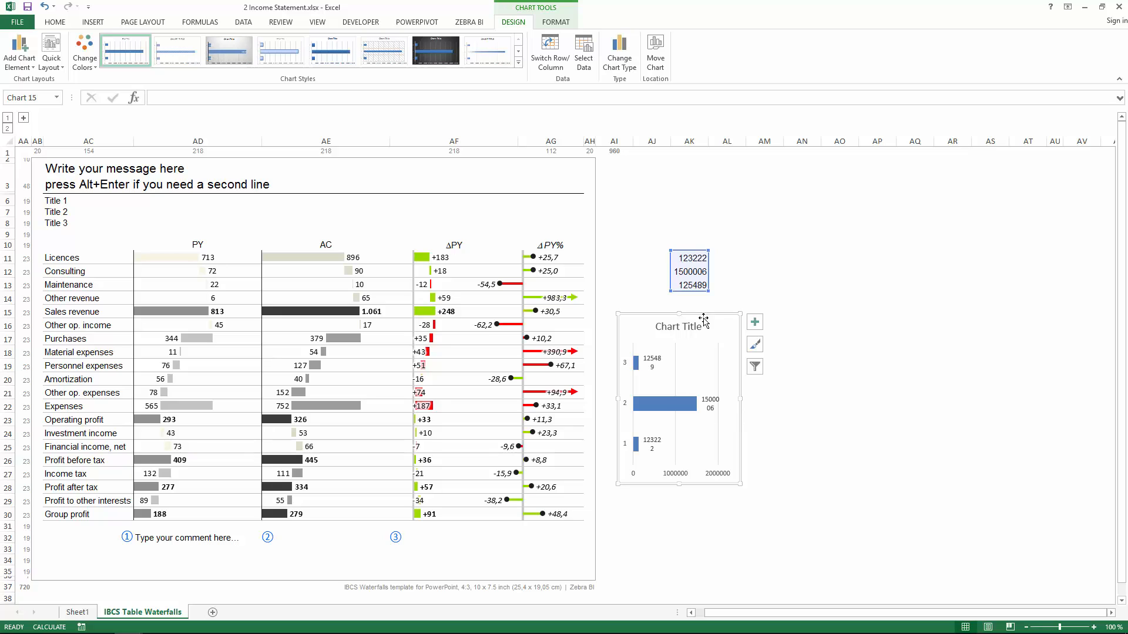
left_click_drag(703, 320, 721, 313)
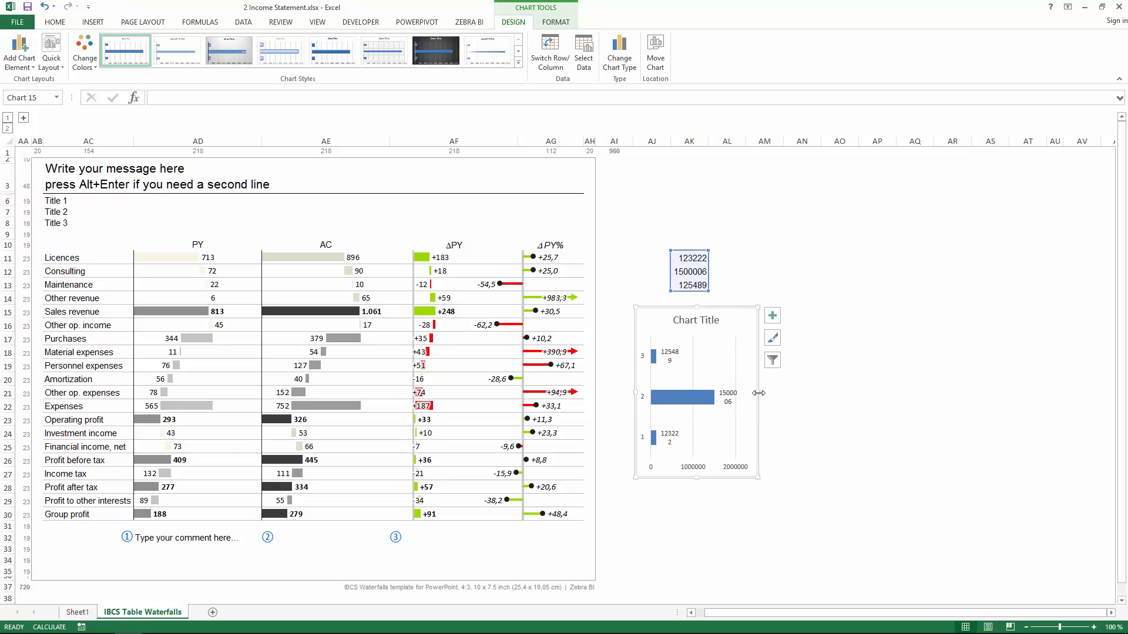
left_click_drag(759, 393, 732, 395)
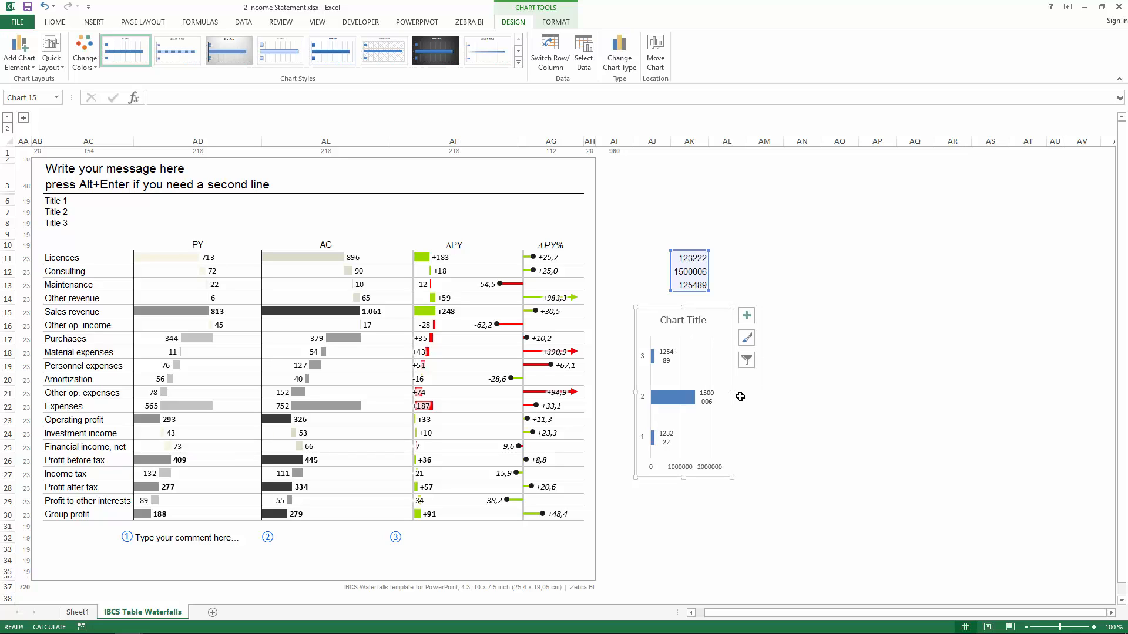
left_click(706, 399)
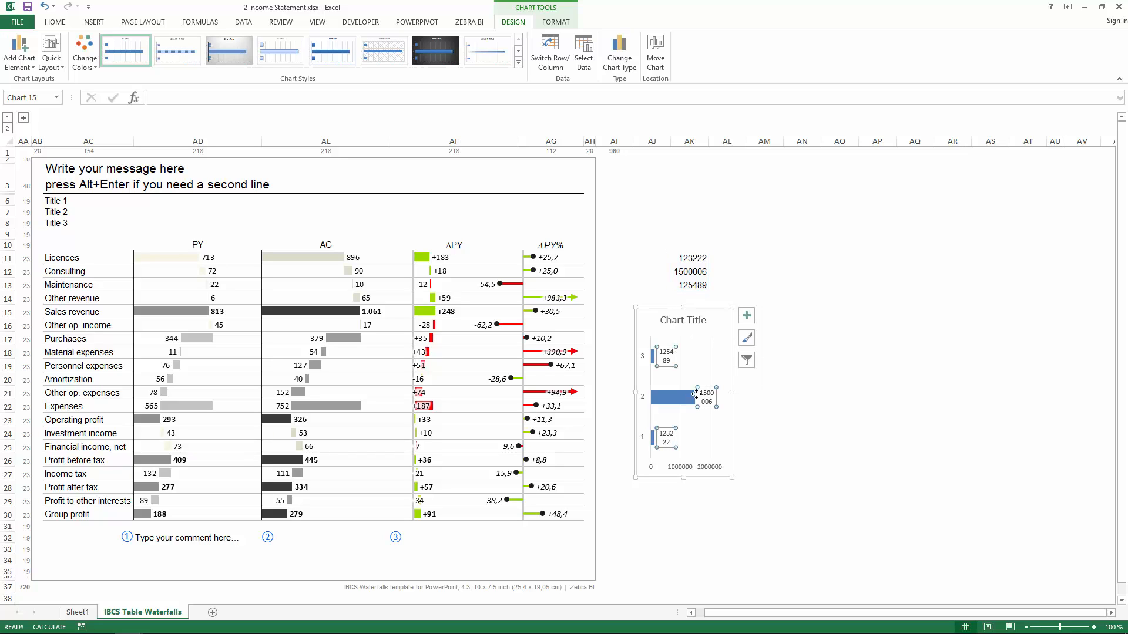
left_click_drag(732, 392, 715, 392)
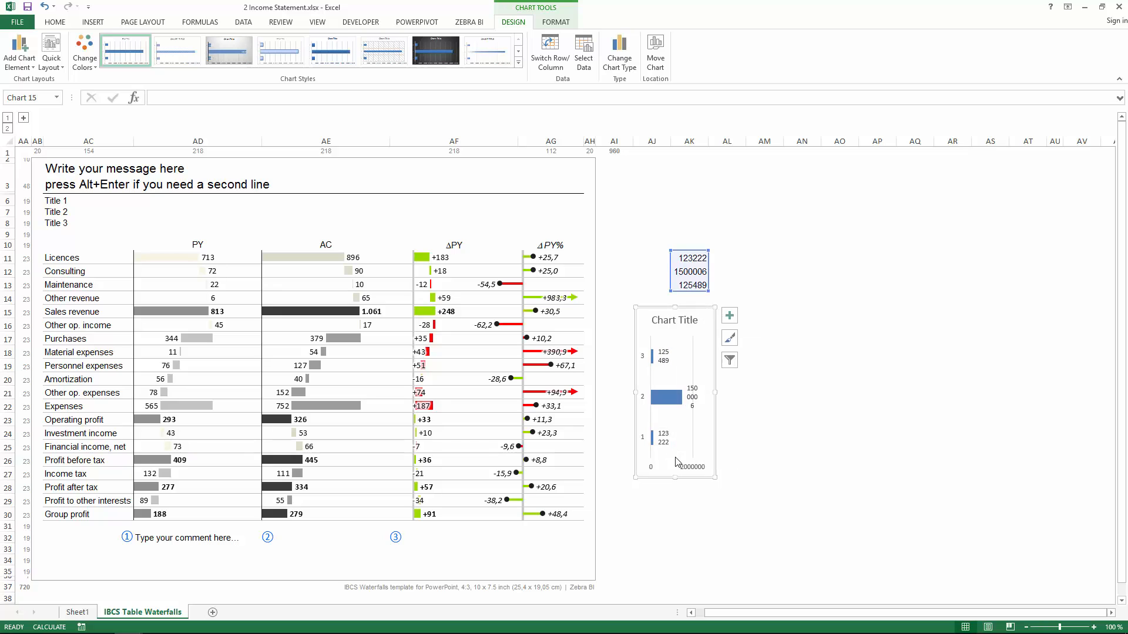
Turn off text wrapping in shape for the data labels of the sample bar chart.
left_click(692, 394)
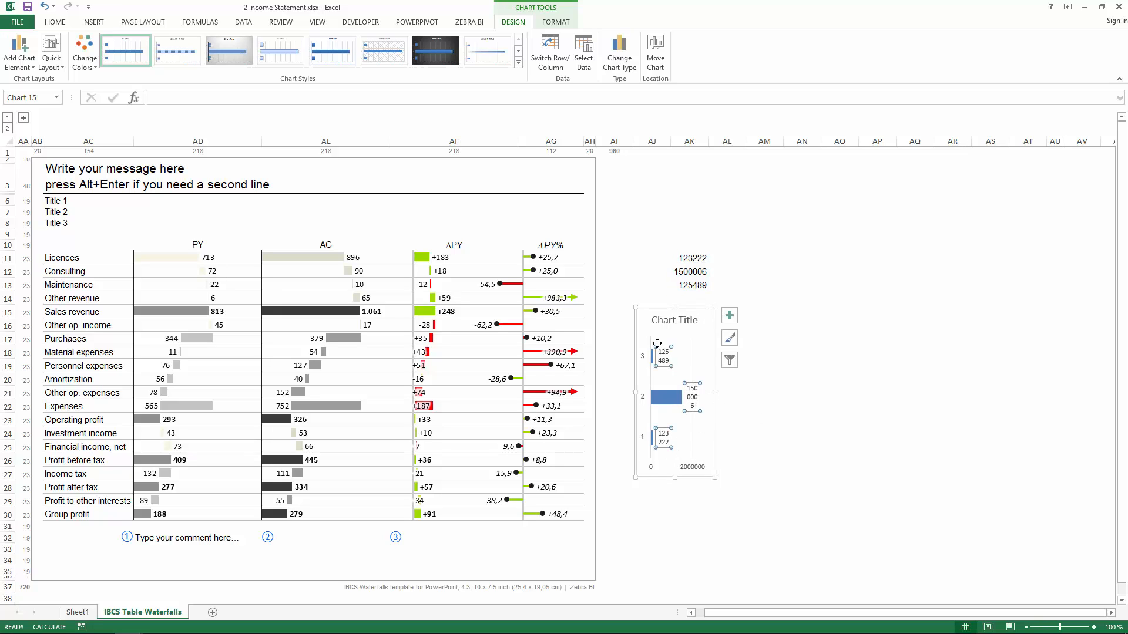
double_click(696, 408)
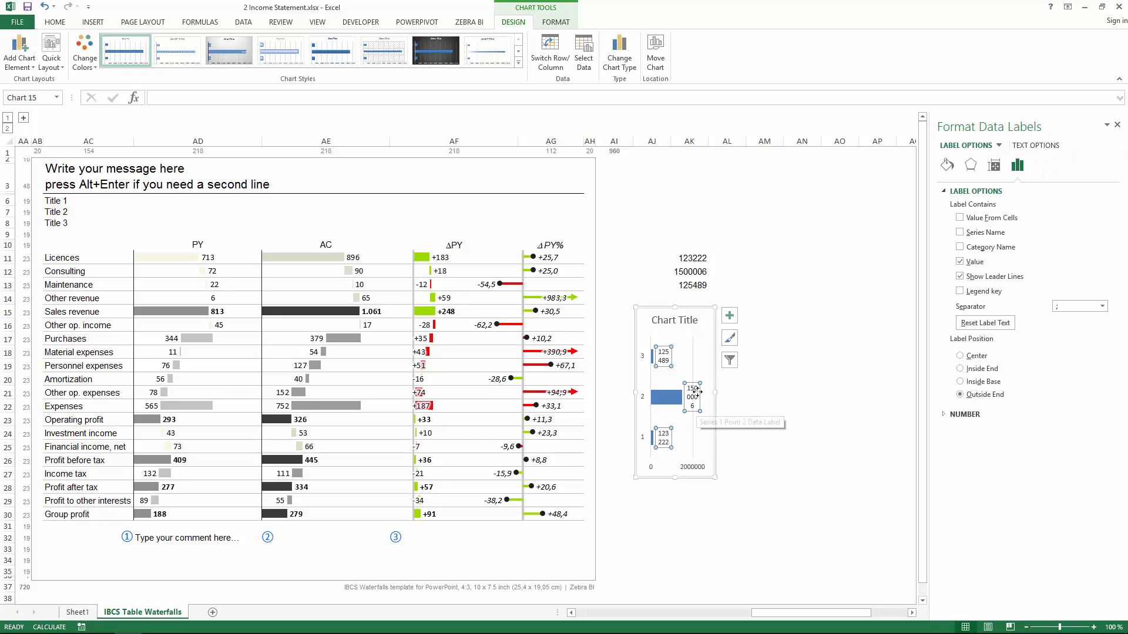
right_click(696, 394)
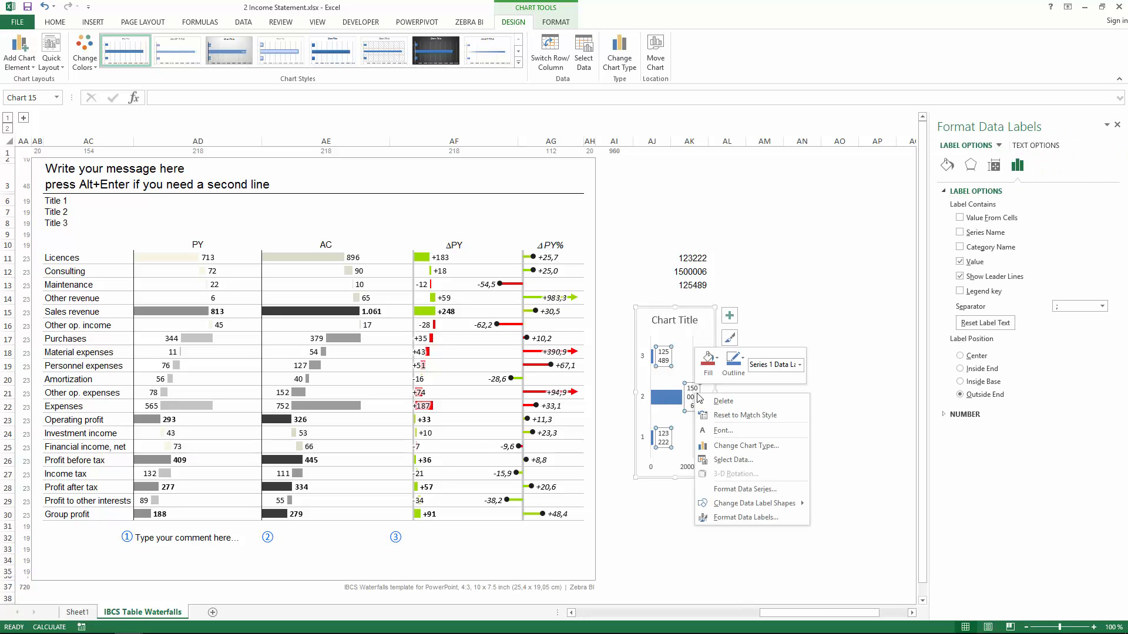
left_click(733, 518)
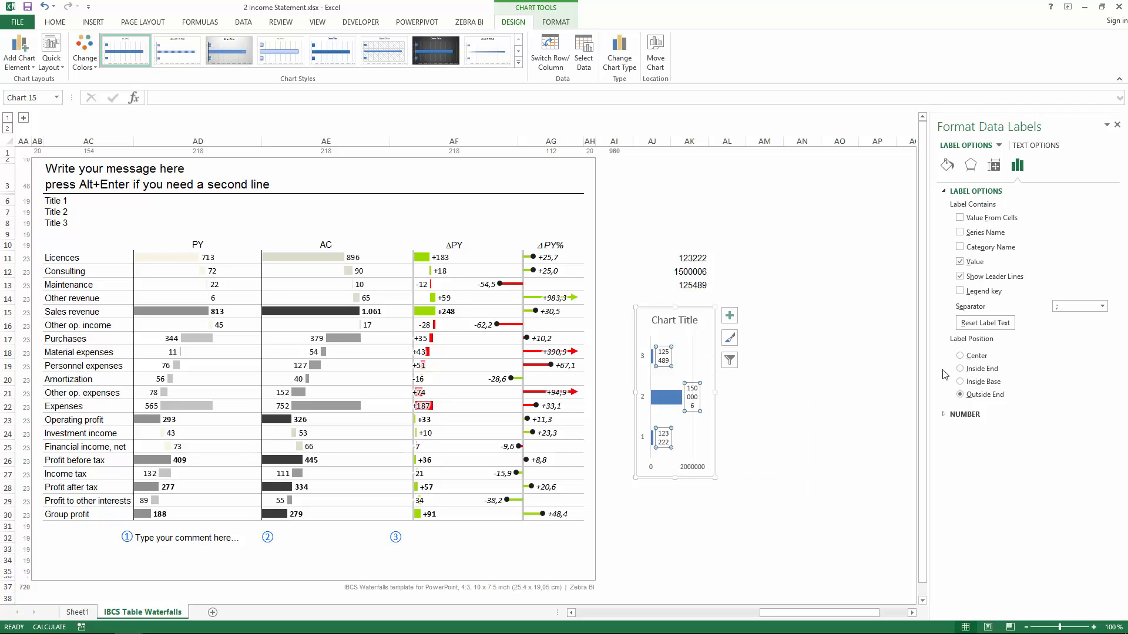
left_click(1031, 146)
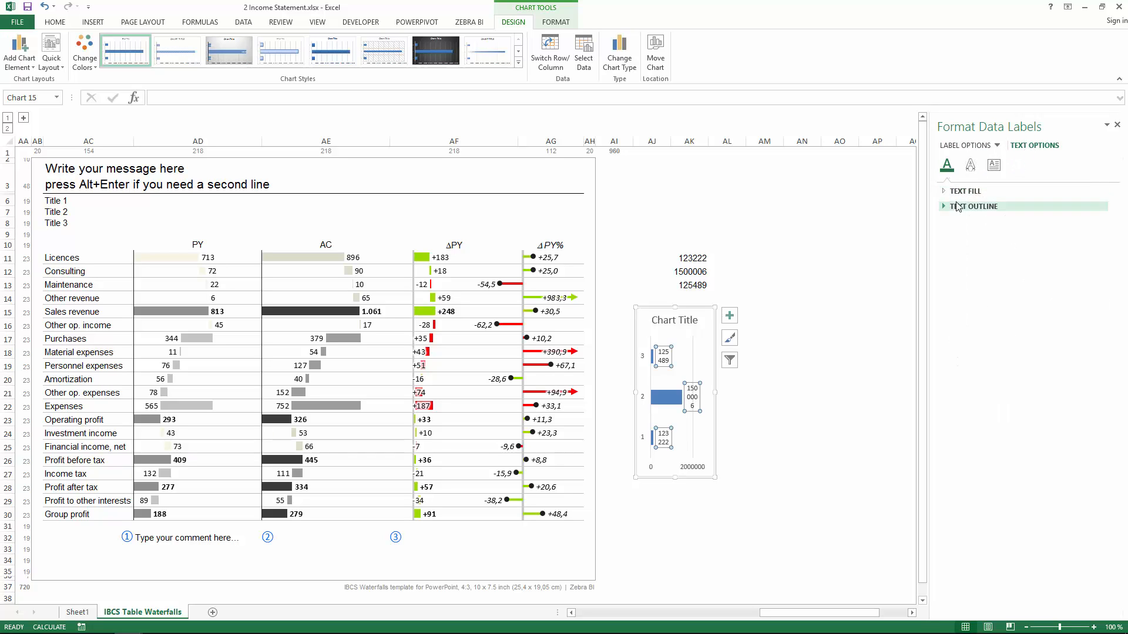
left_click(992, 166)
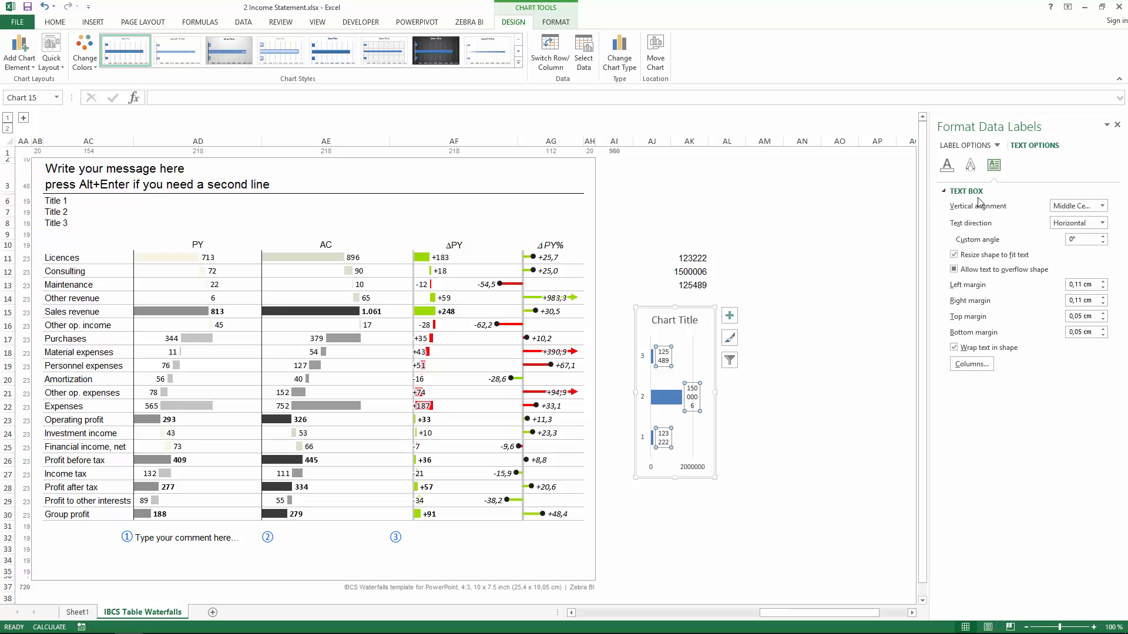
left_click(953, 348)
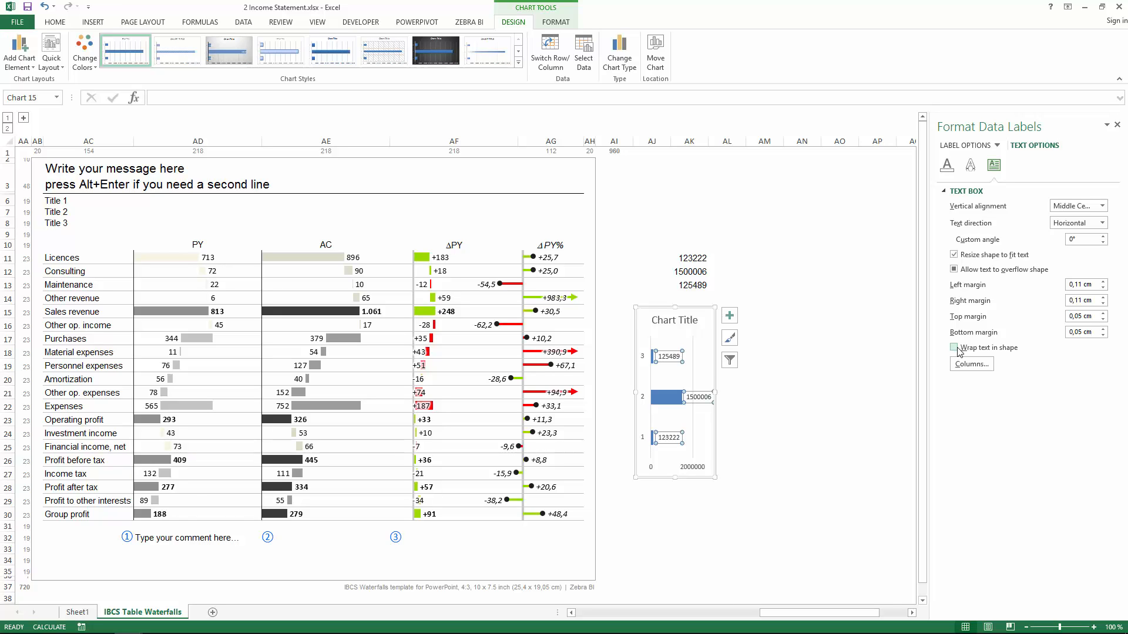
Check the alignment settings, including text wrapping, of the Licences data label in the ΔPY variance chart.
left_click(424, 277)
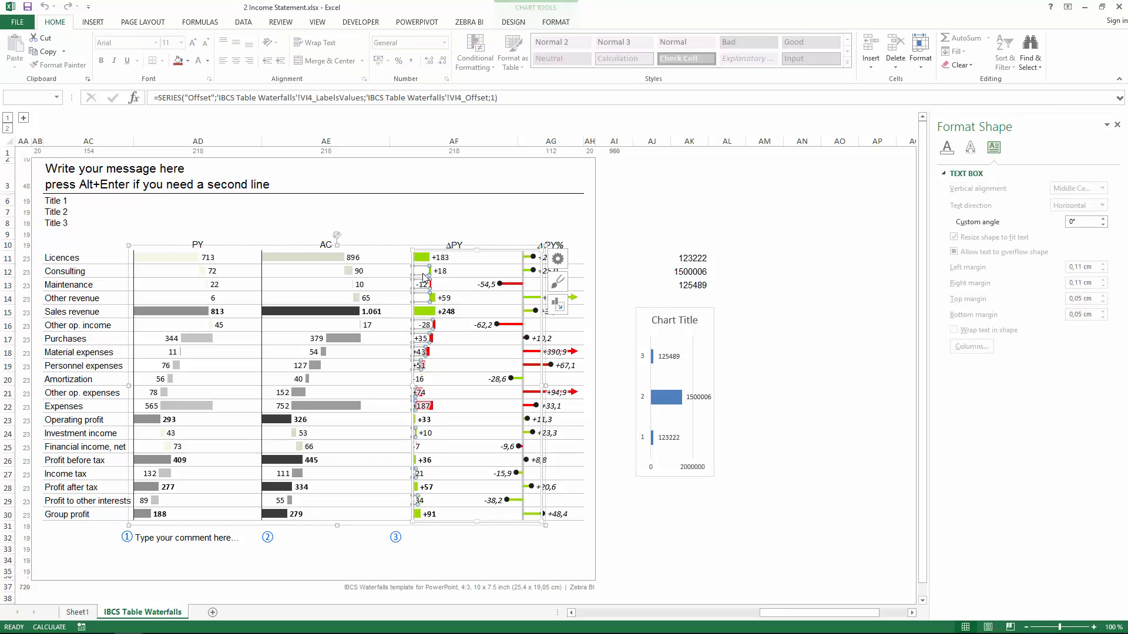
left_click(443, 272)
left_click(444, 273)
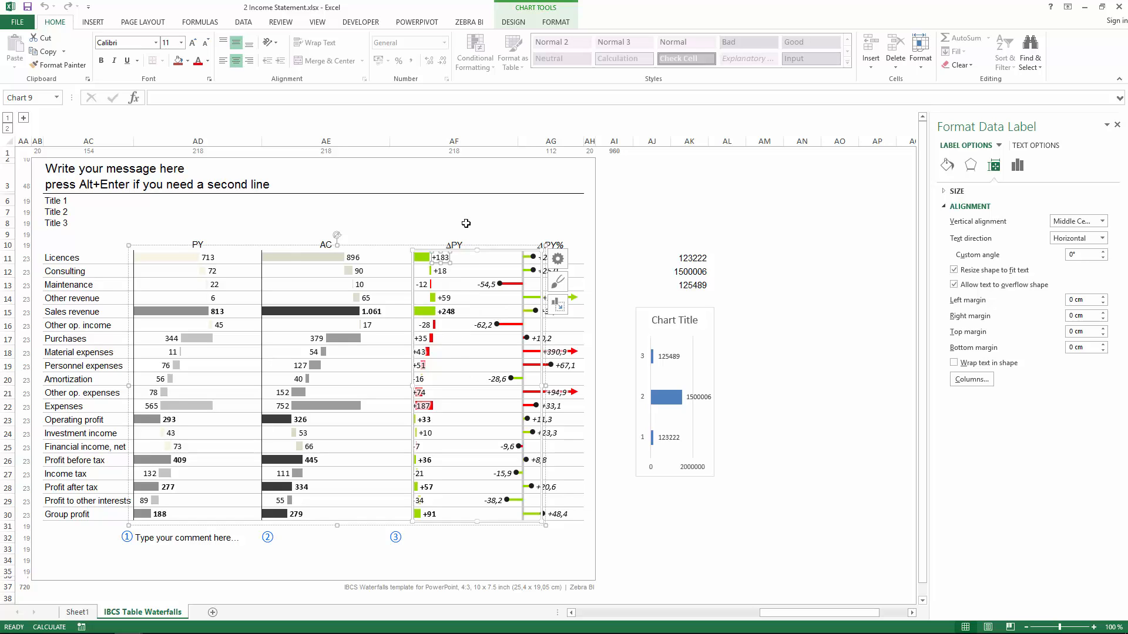
Narrow the ΔPY variance chart so that it ends slightly past the middle of column AF.
left_click(378, 224)
left_click(467, 254)
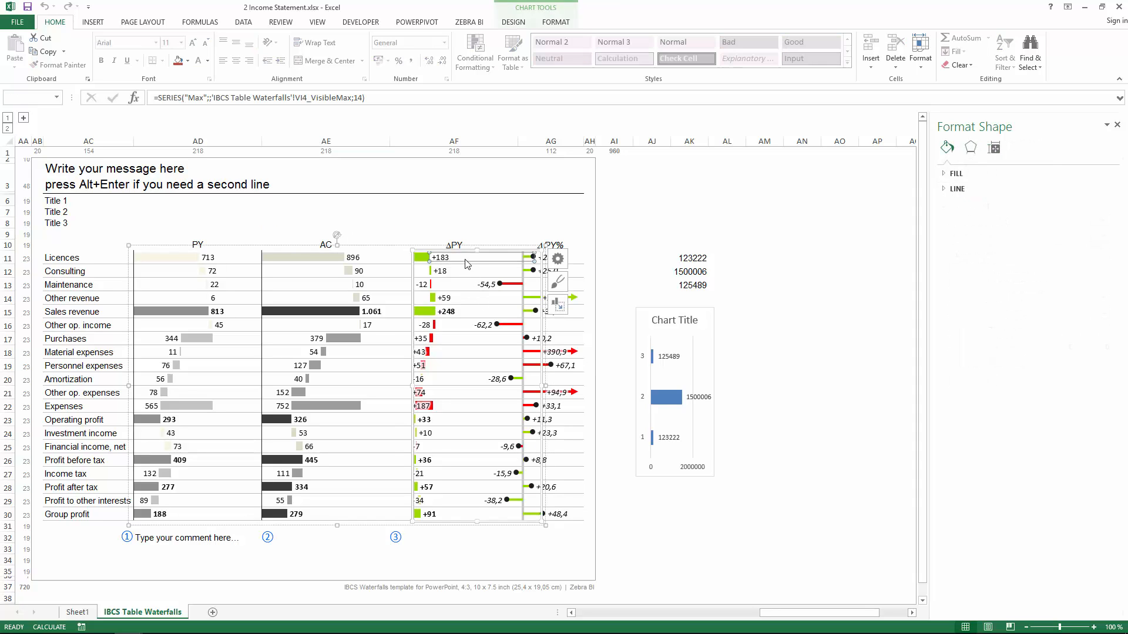
left_click(468, 250)
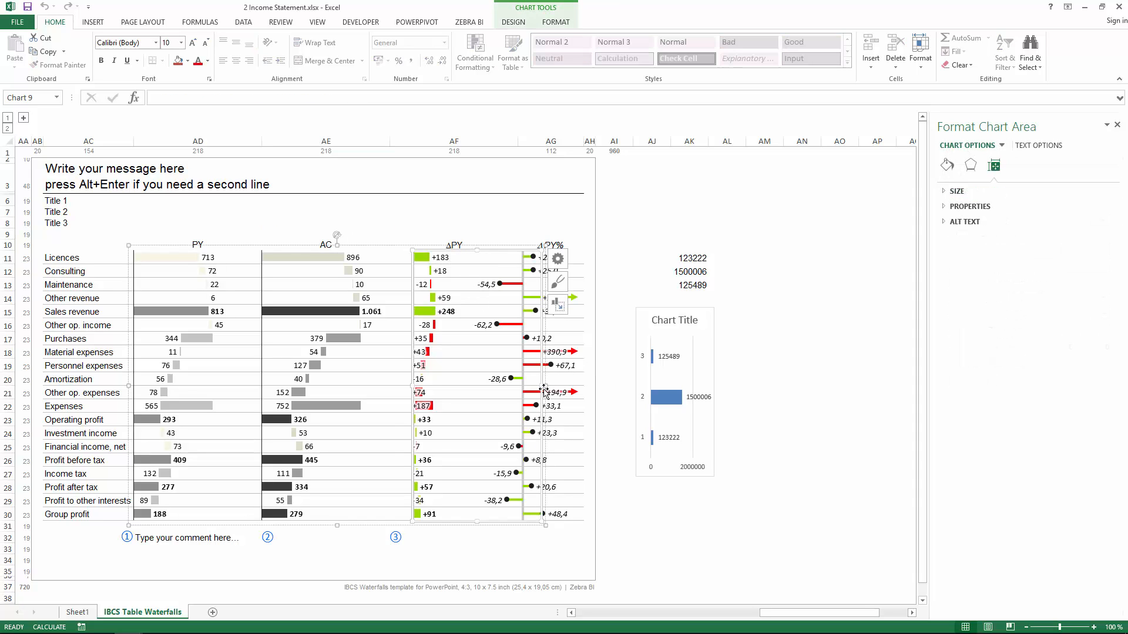
left_click_drag(542, 387, 464, 381)
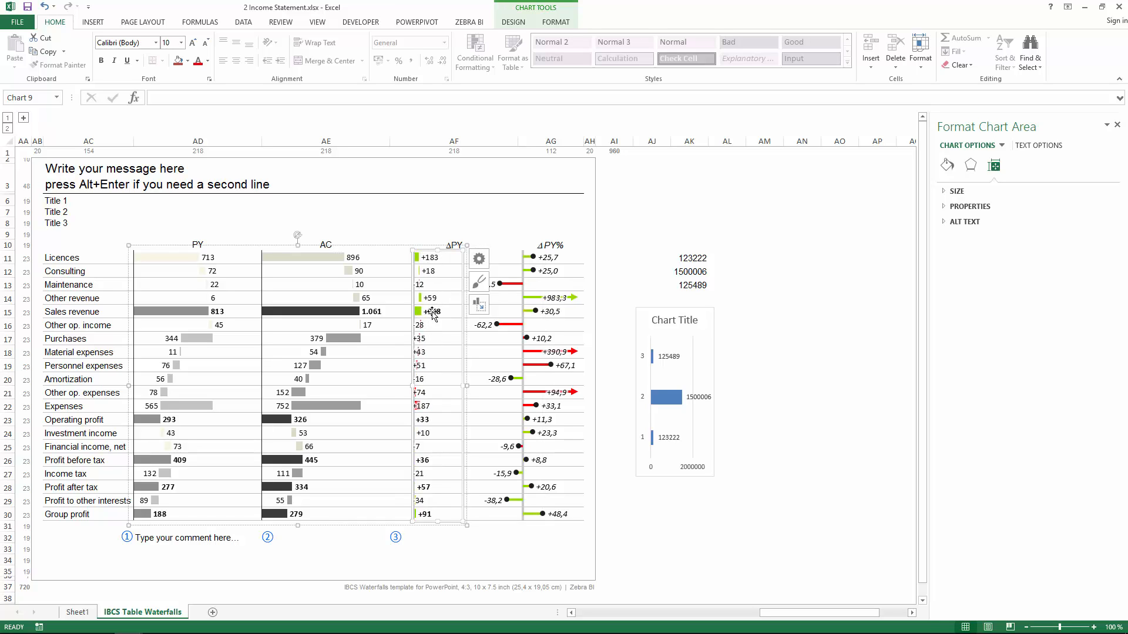
Widen the sample bar chart to about the far edge of column AL.
left_click(705, 394)
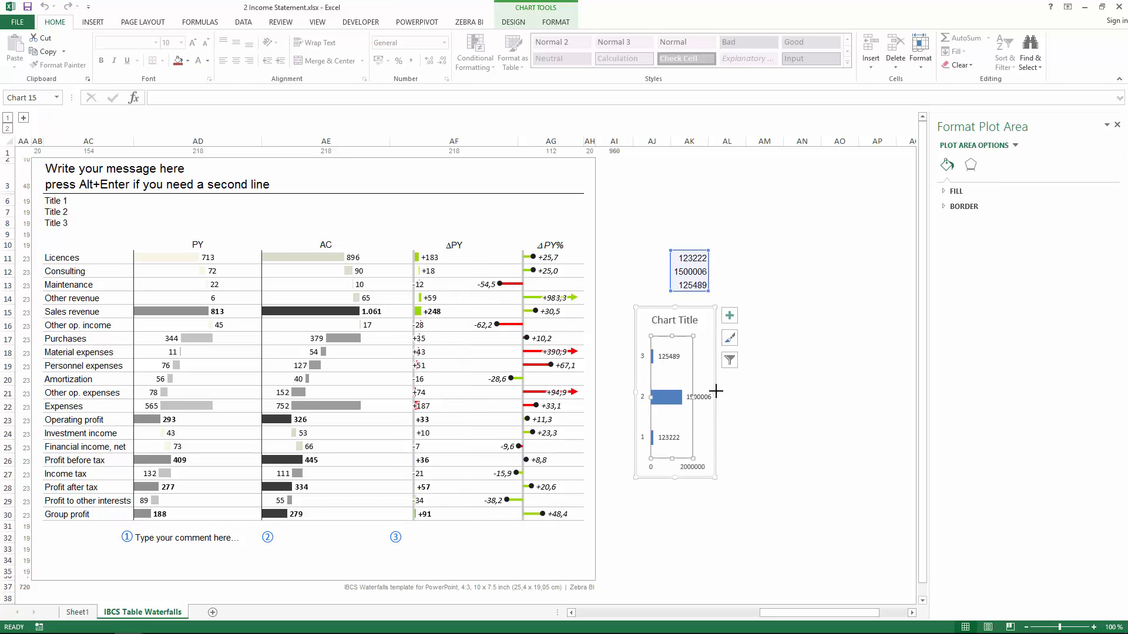
left_click_drag(708, 391, 744, 391)
left_click(726, 285)
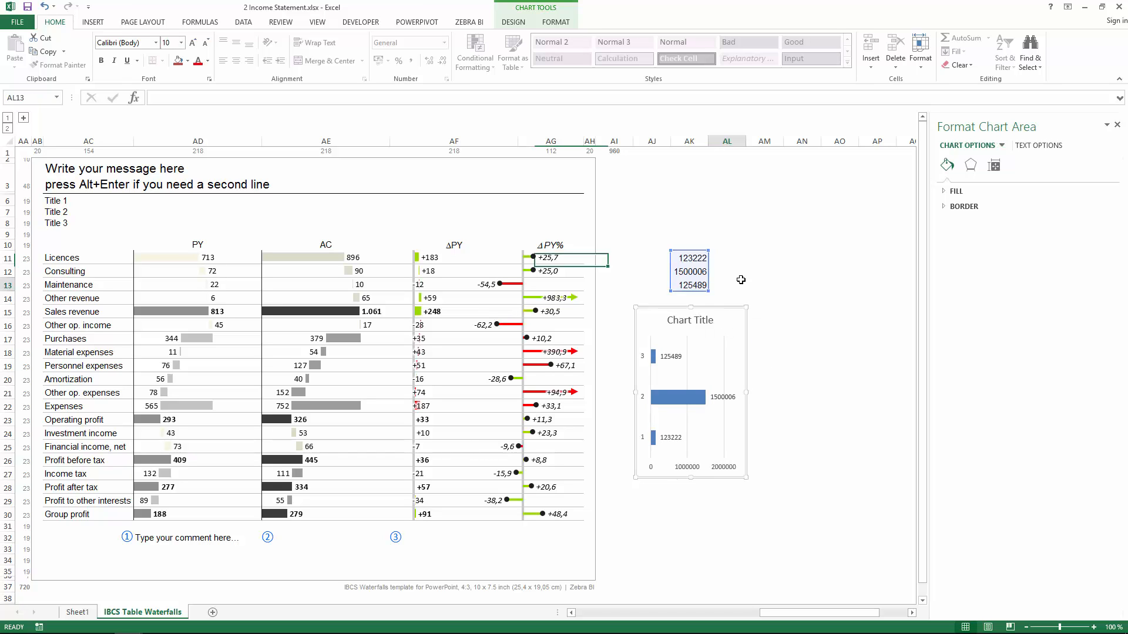
left_click(723, 322)
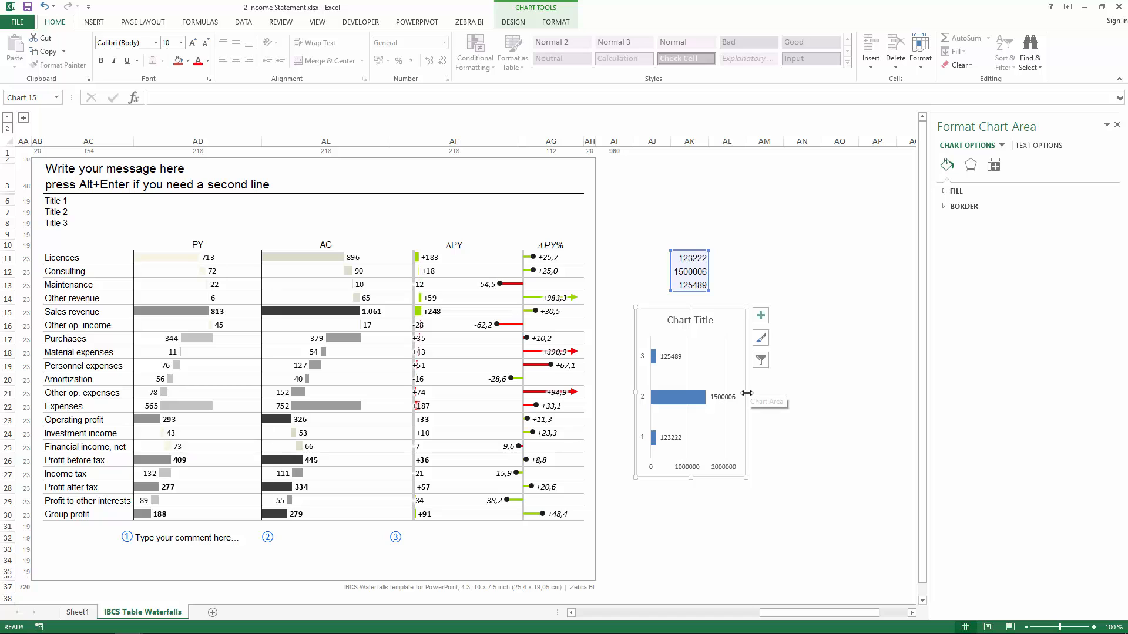
Turn text wrapping in shape back on for the sample chart's data labels.
left_click(723, 397)
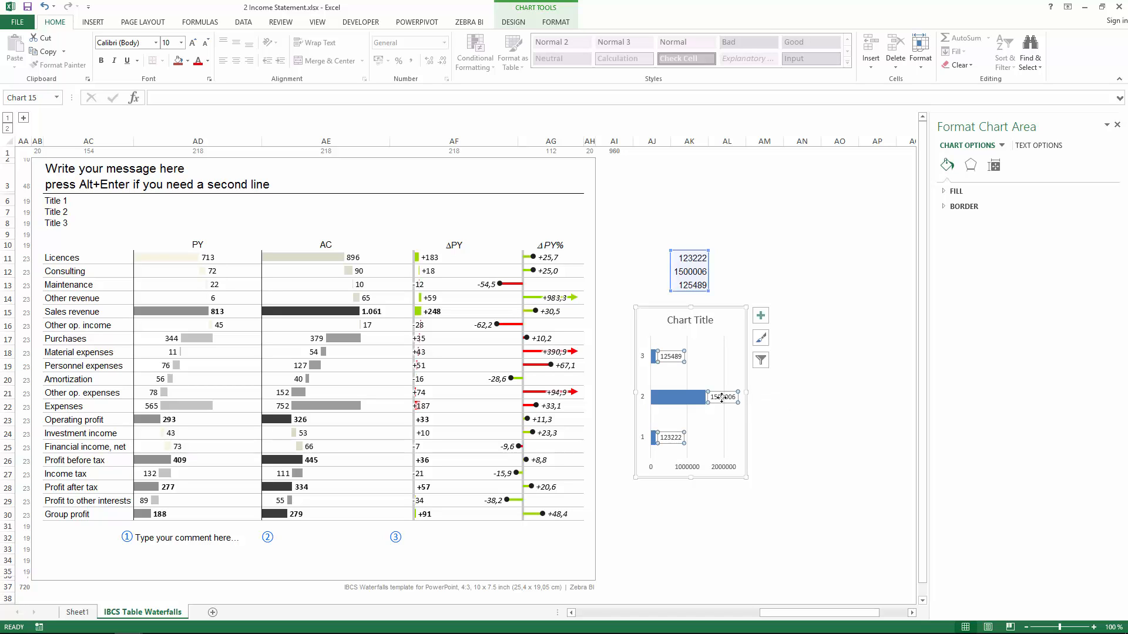
left_click(1032, 146)
left_click(993, 167)
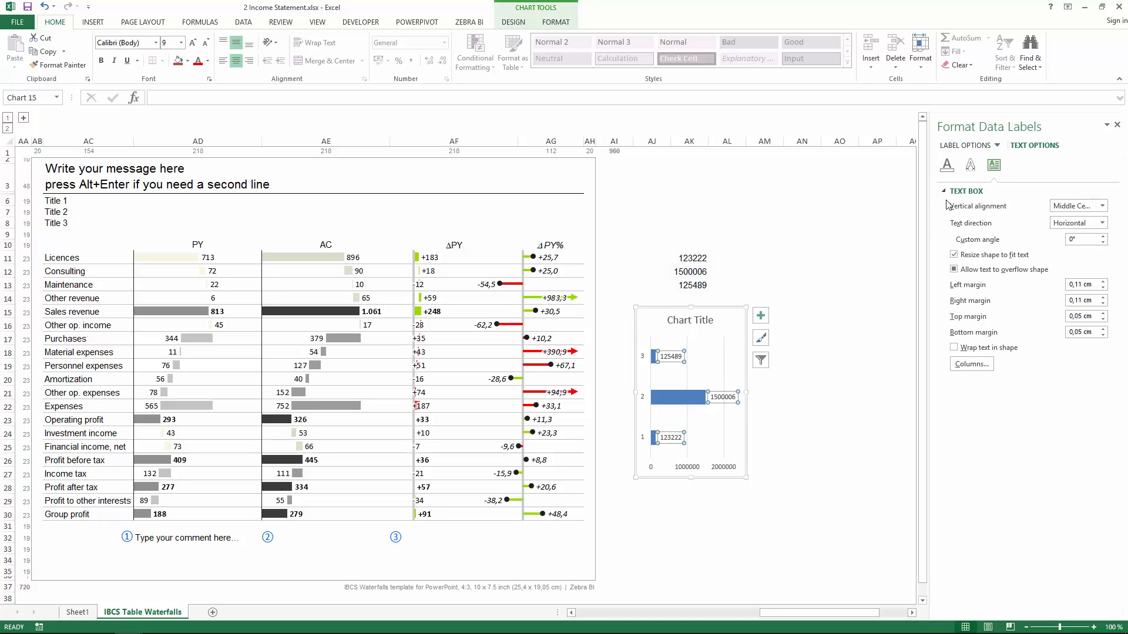
left_click(954, 347)
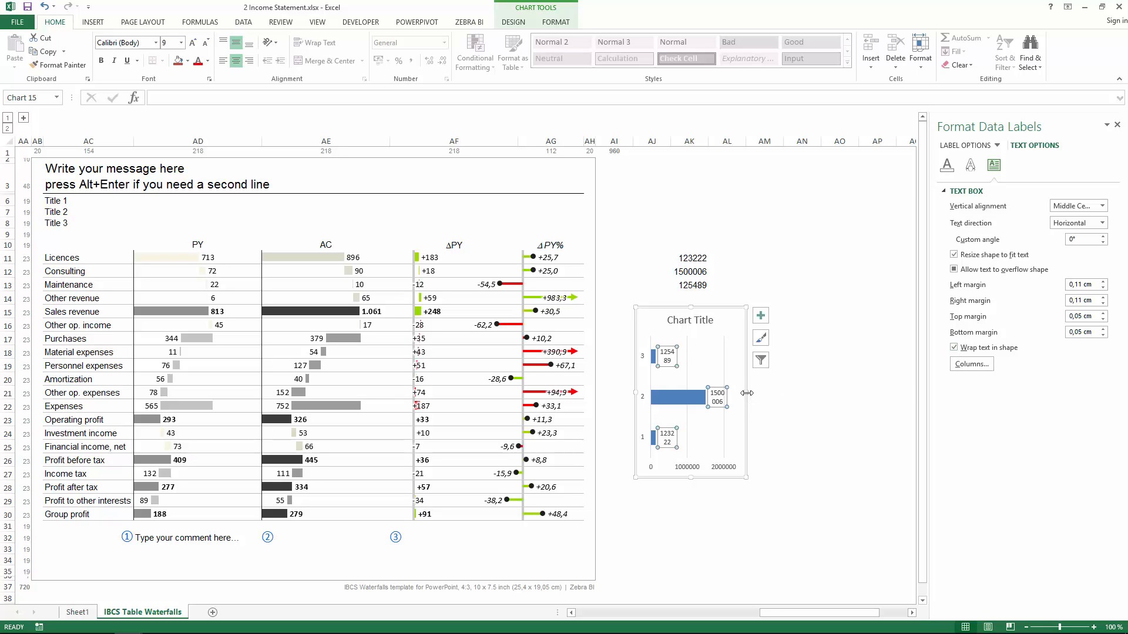
Widen the sample chart to the end of column AO and shrink its plot area to about a quarter of the chart's width.
left_click_drag(747, 392, 856, 387)
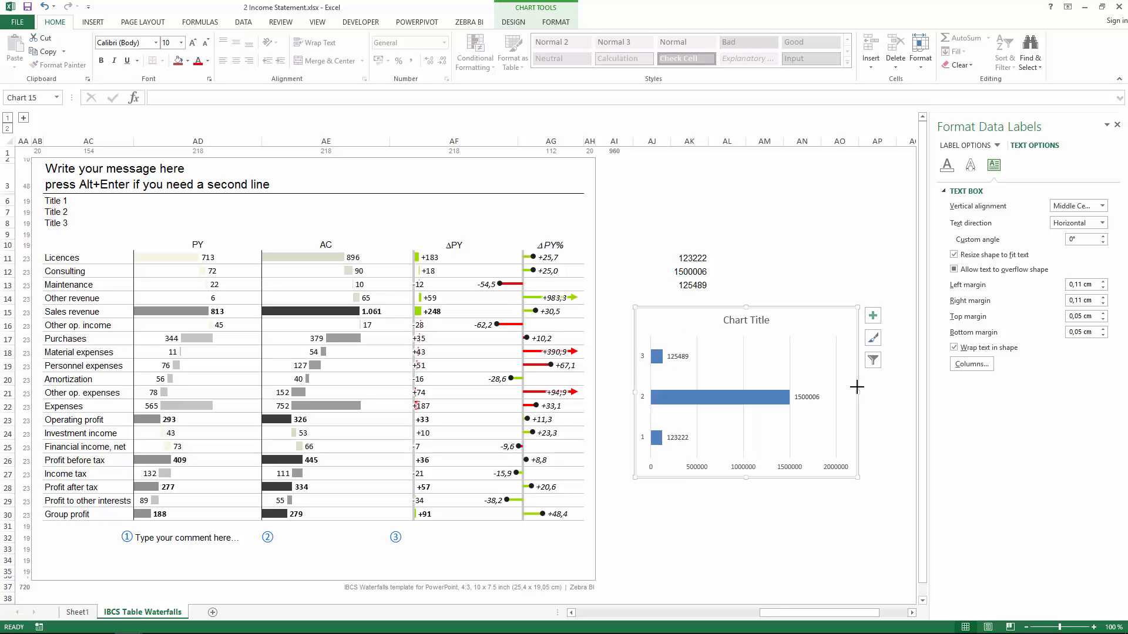
left_click(806, 371)
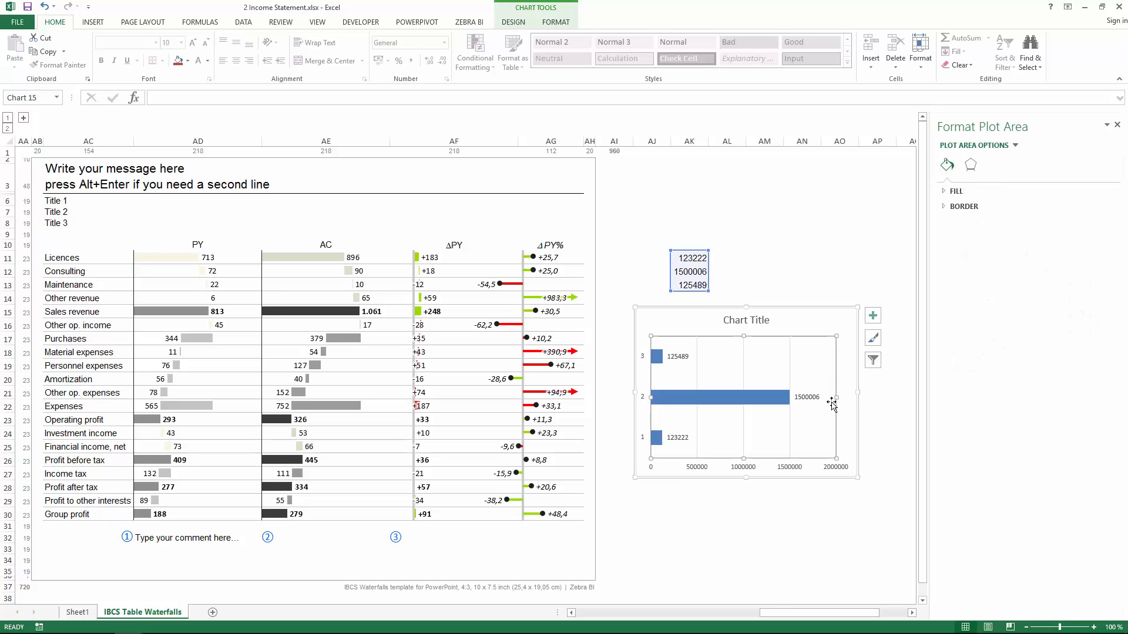
left_click_drag(836, 397, 704, 417)
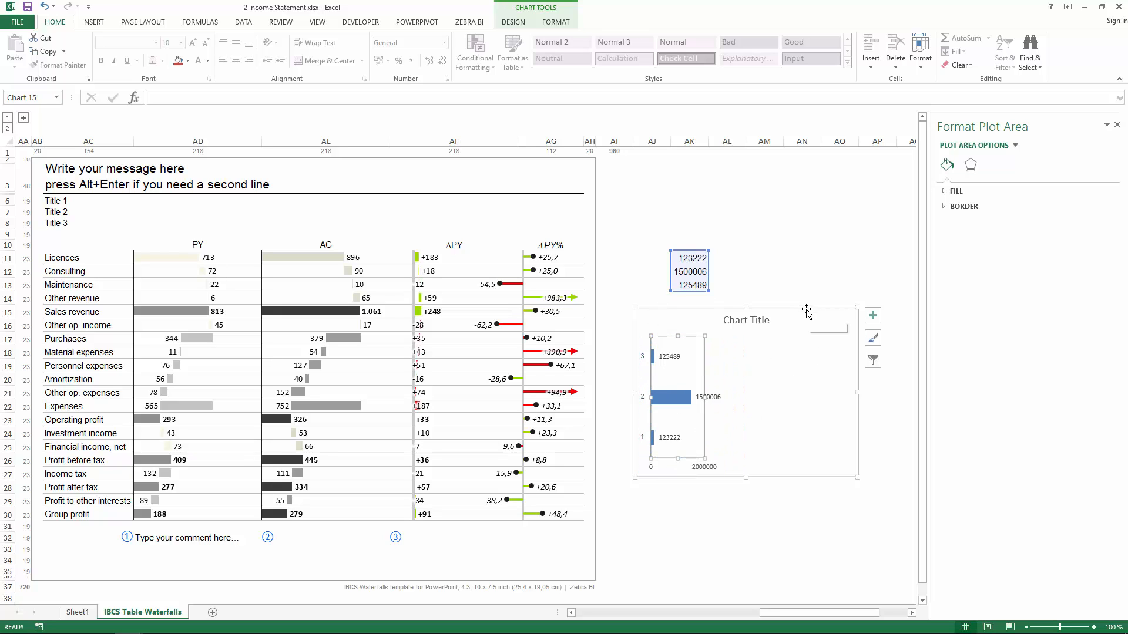
mouse_move(805, 311)
left_mouse_down()
mouse_move(809, 321)
mouse_move(800, 320)
left_mouse_up()
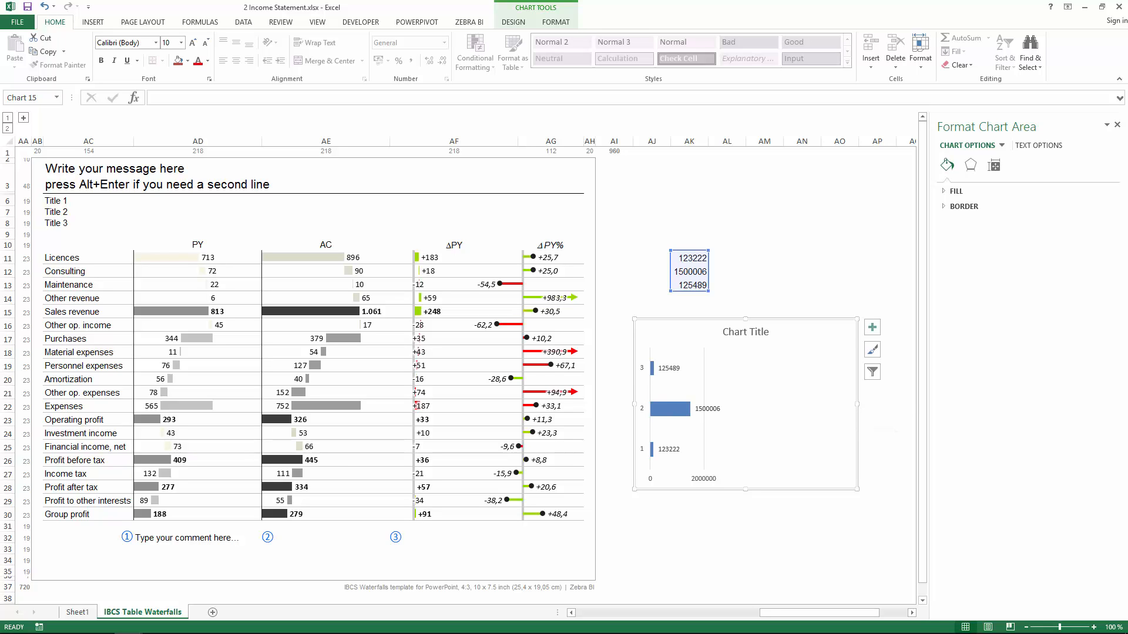
key("alt+Tab")
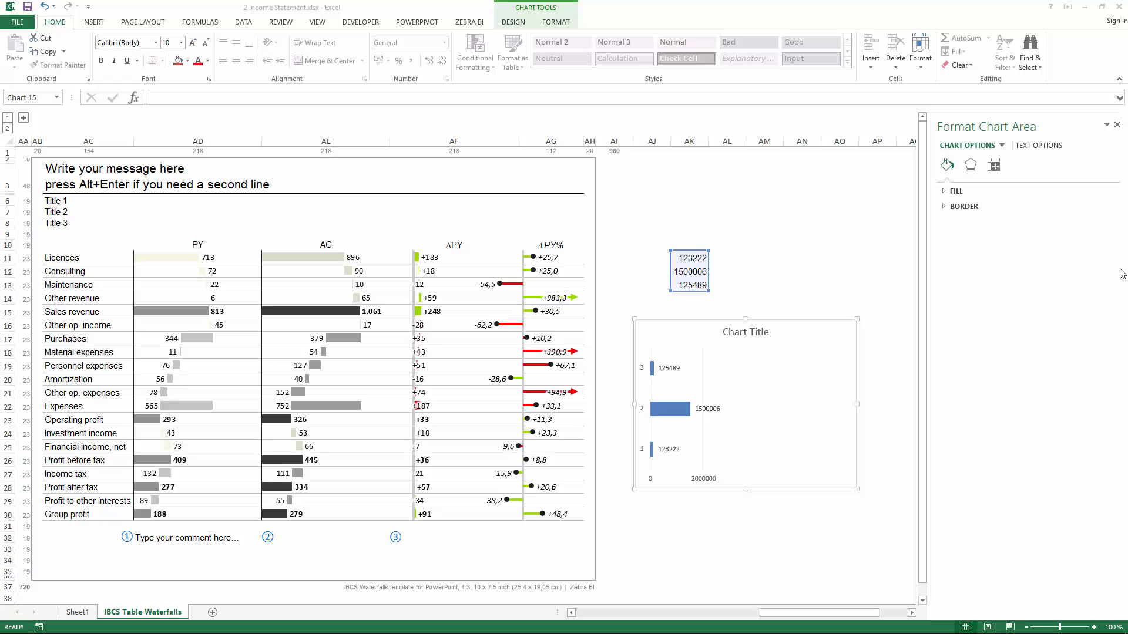
left_click(640, 196)
left_click(167, 213)
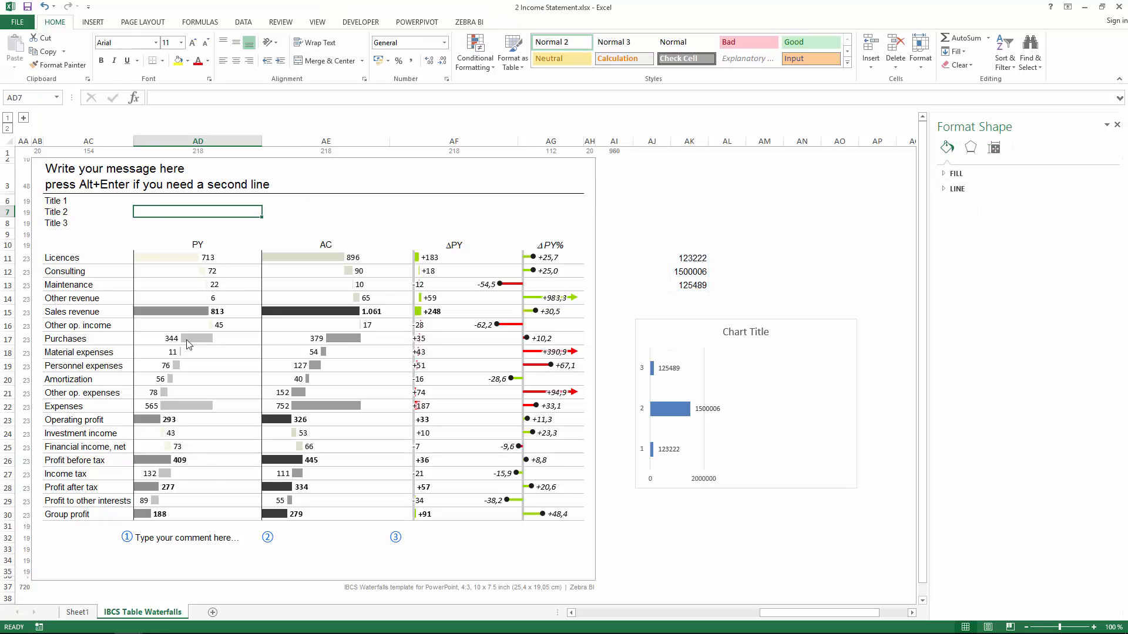
left_click(111, 223)
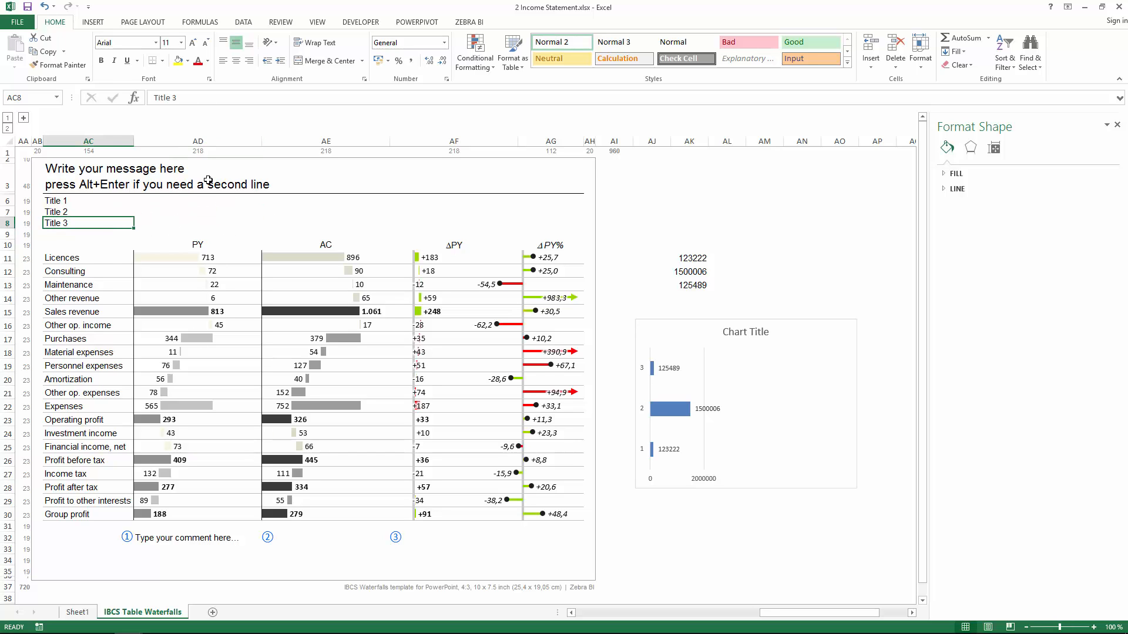
left_click(221, 215)
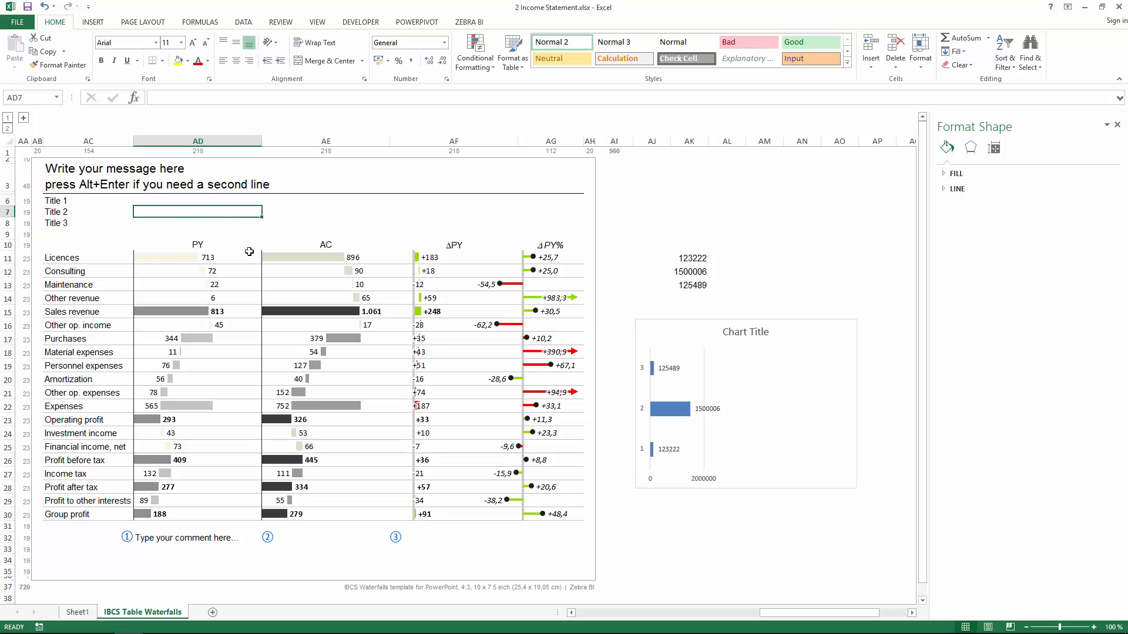
left_click(320, 285)
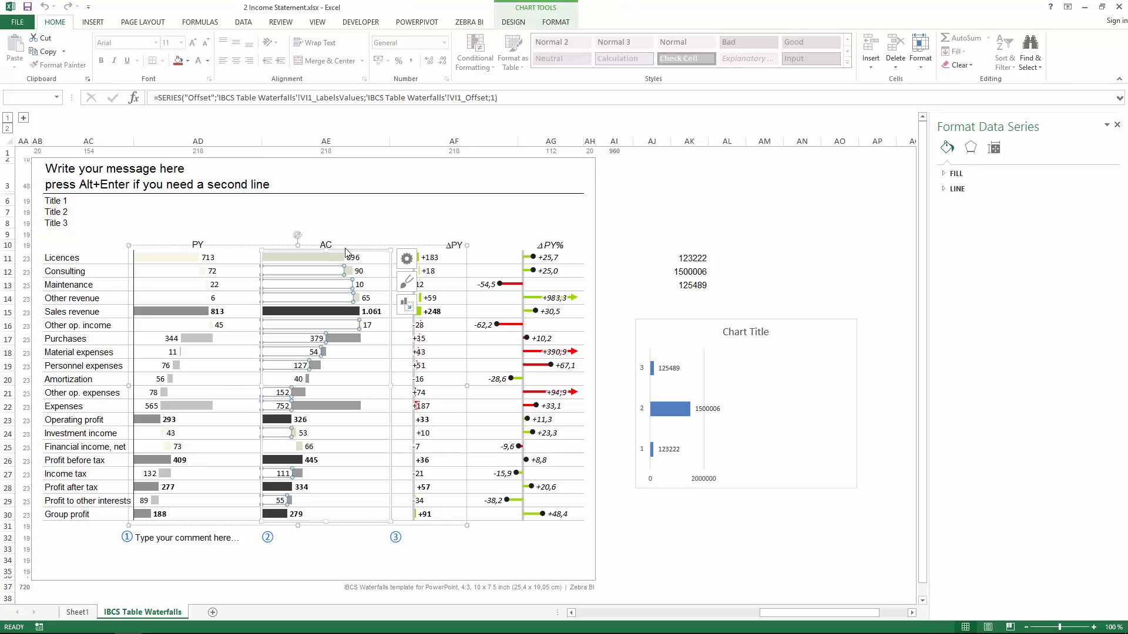
left_click(360, 225)
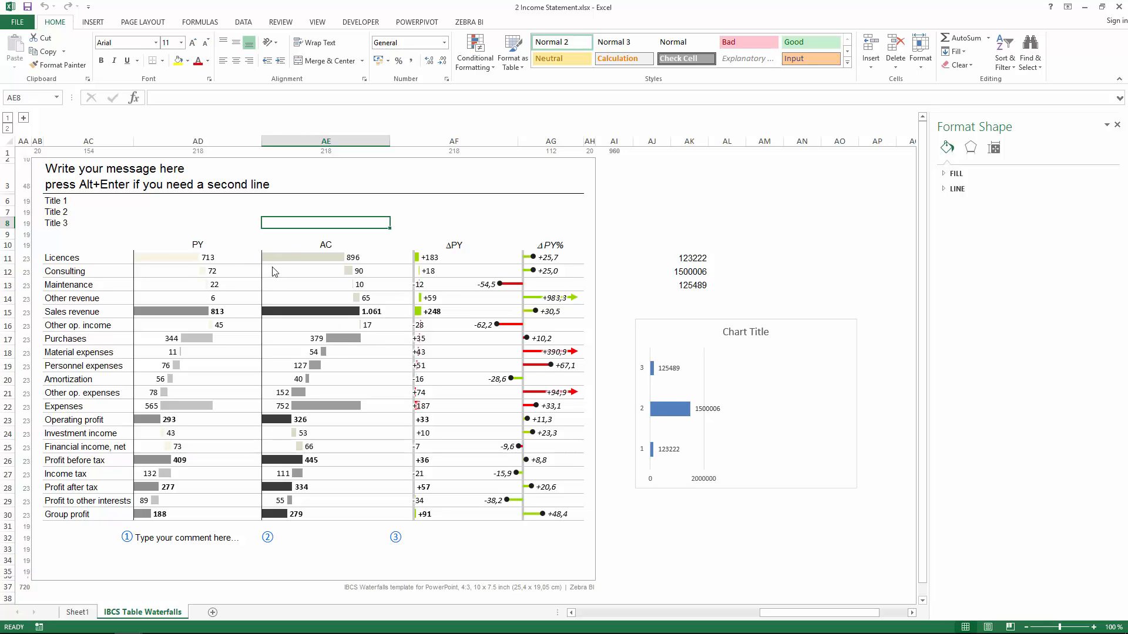
left_click(215, 222)
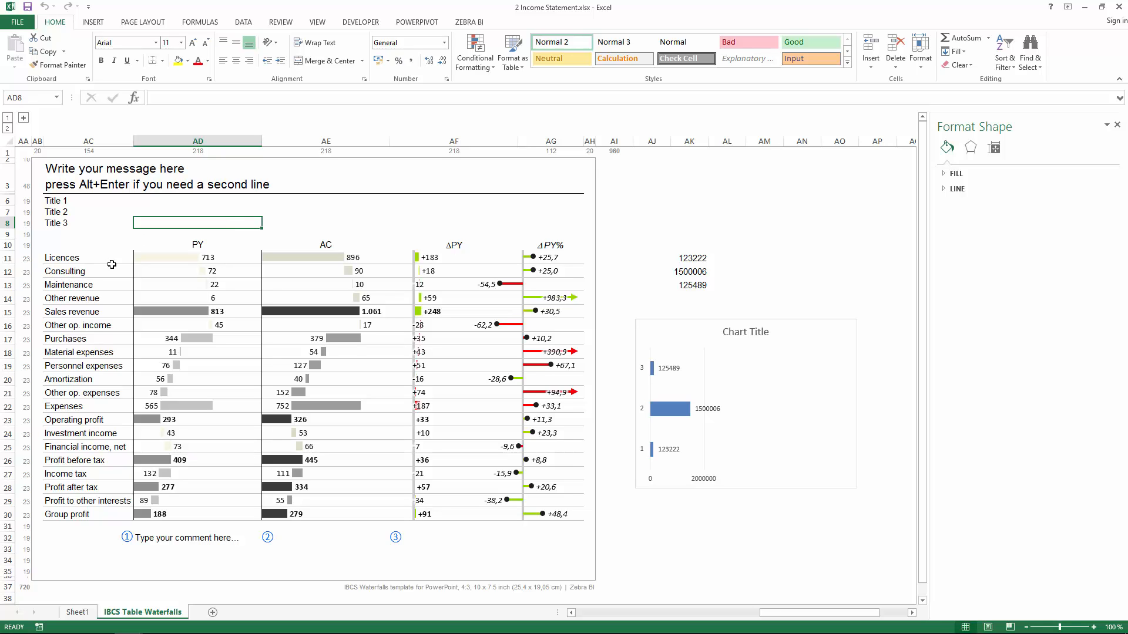
left_click(230, 213)
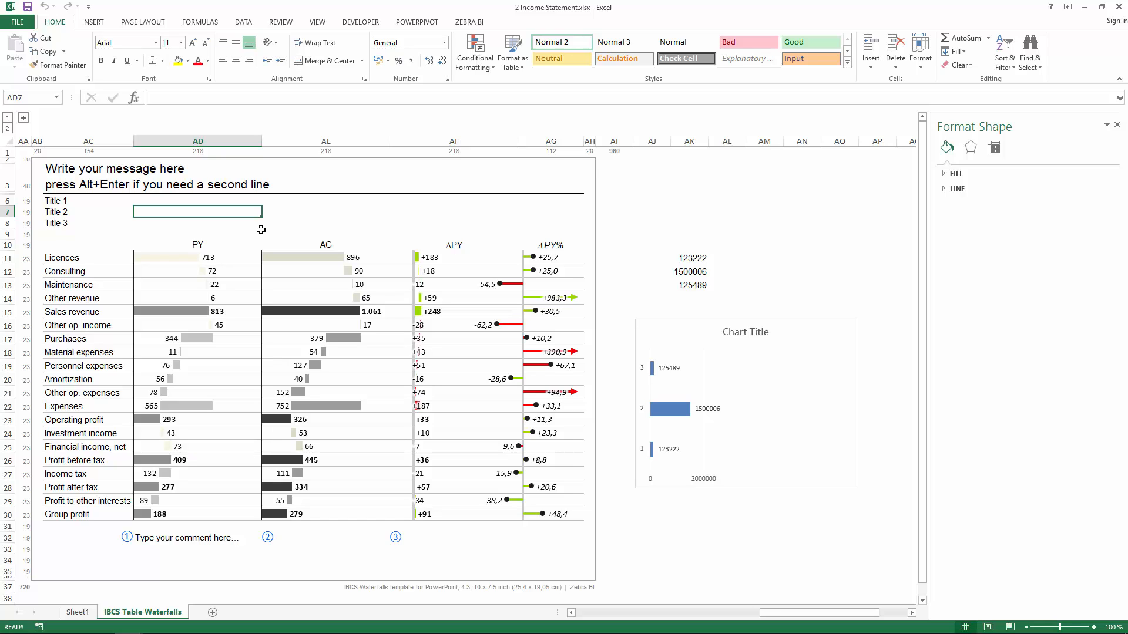
left_click(308, 212)
left_click(245, 210)
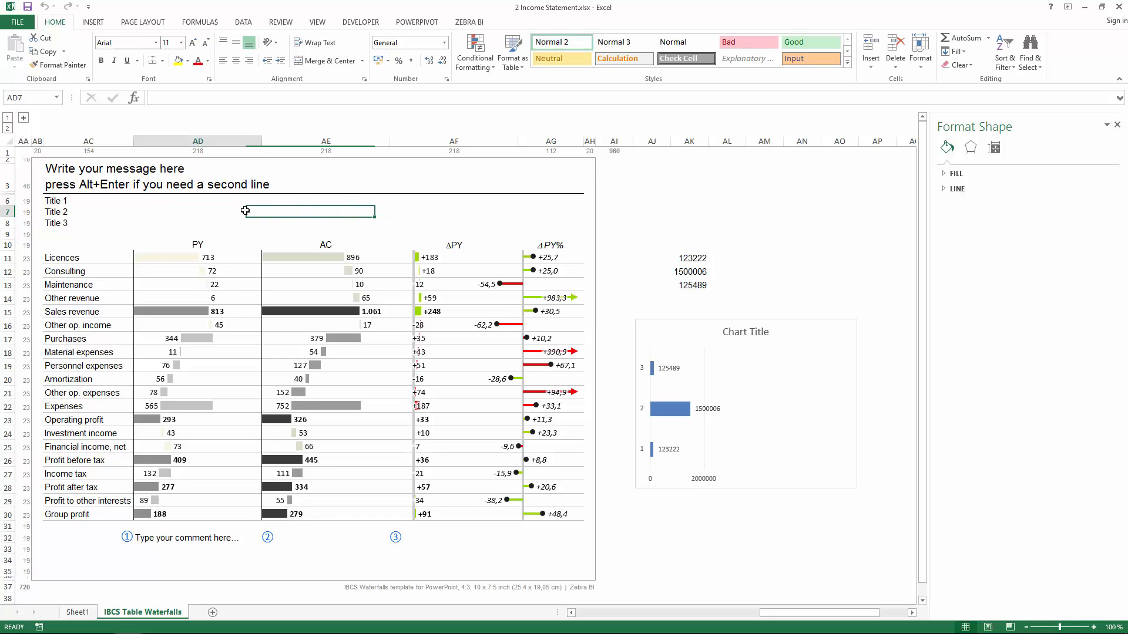
left_click(279, 211)
left_click(243, 212)
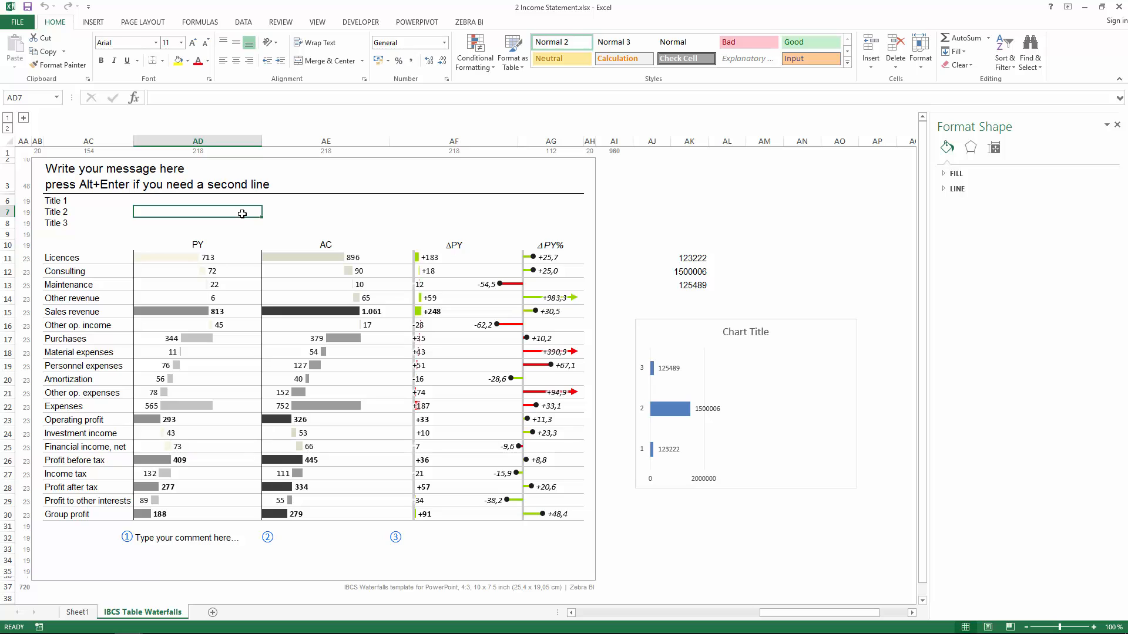
left_click(467, 22)
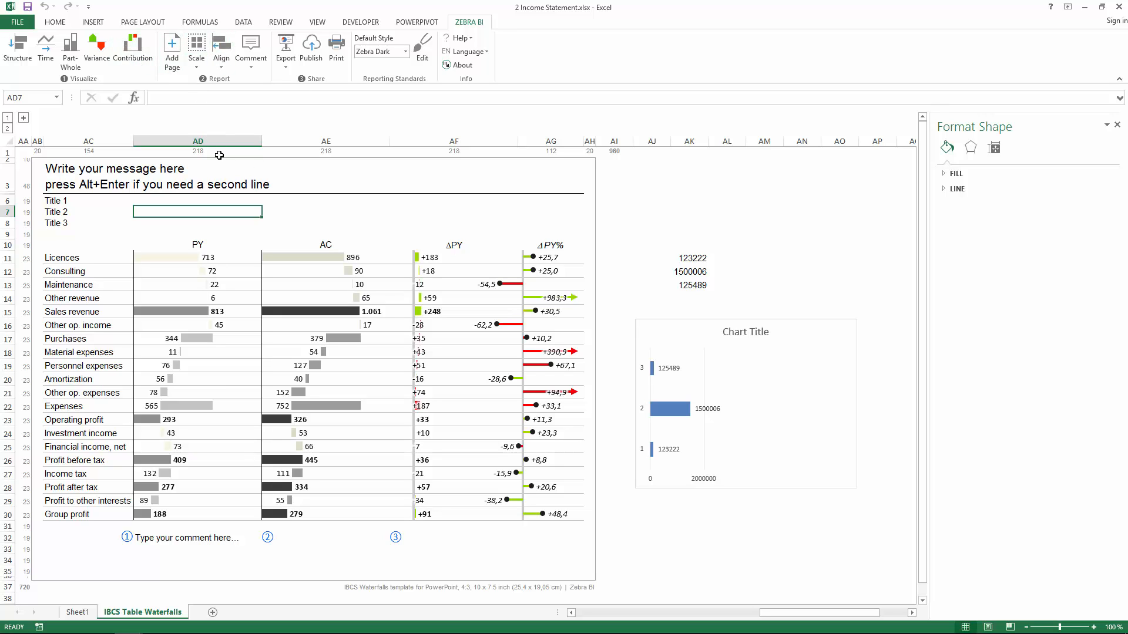
left_click(185, 185)
left_click(243, 219)
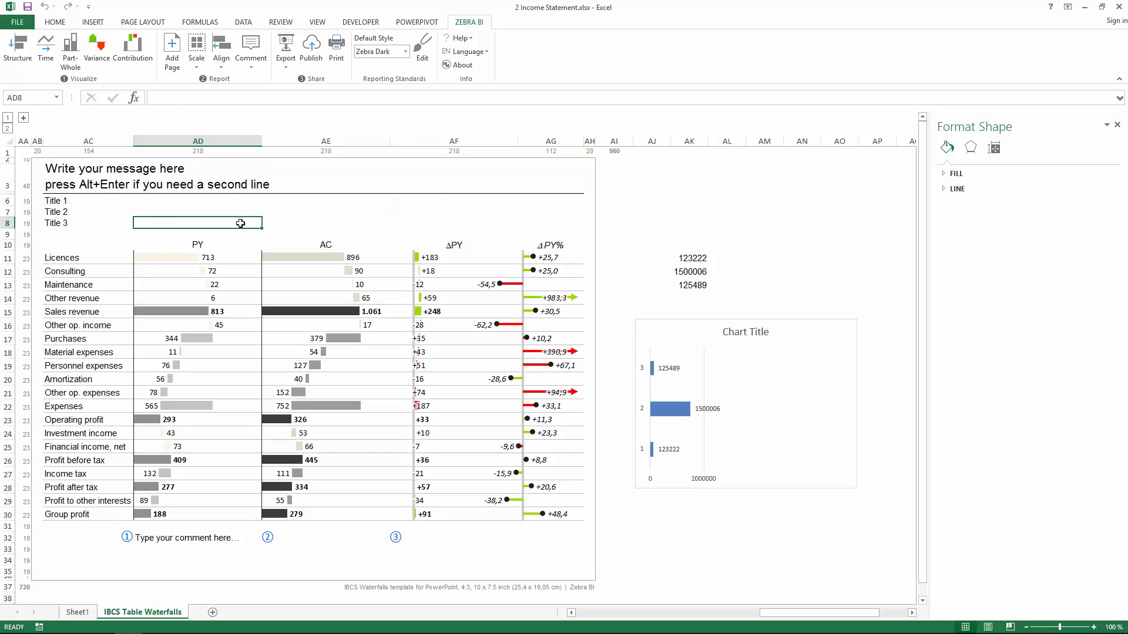
left_click(315, 186)
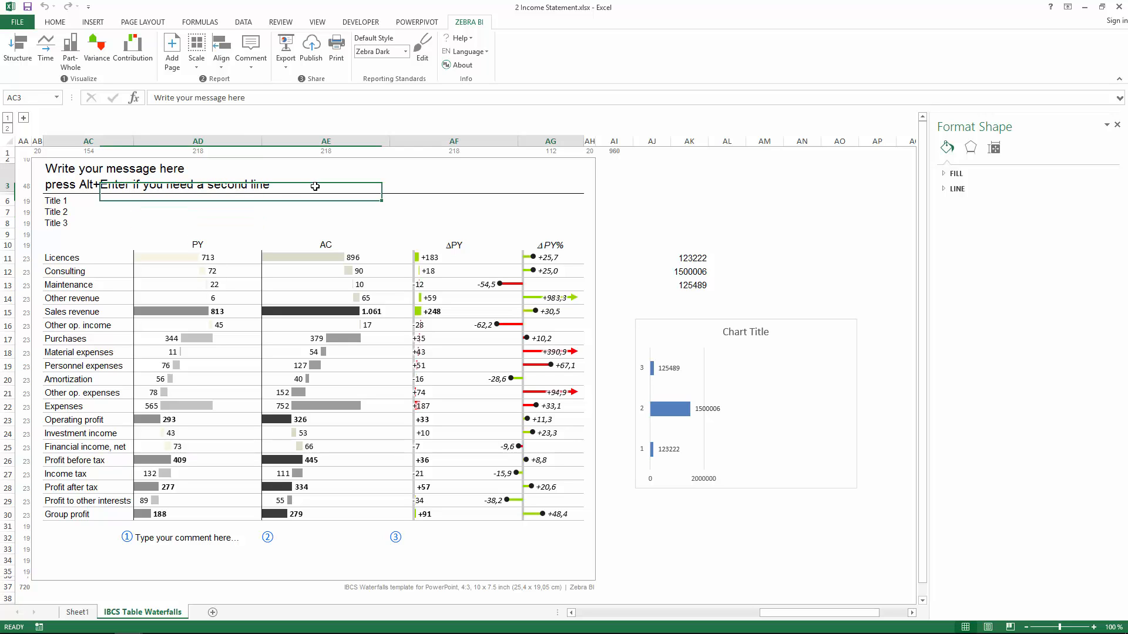
left_click(336, 210)
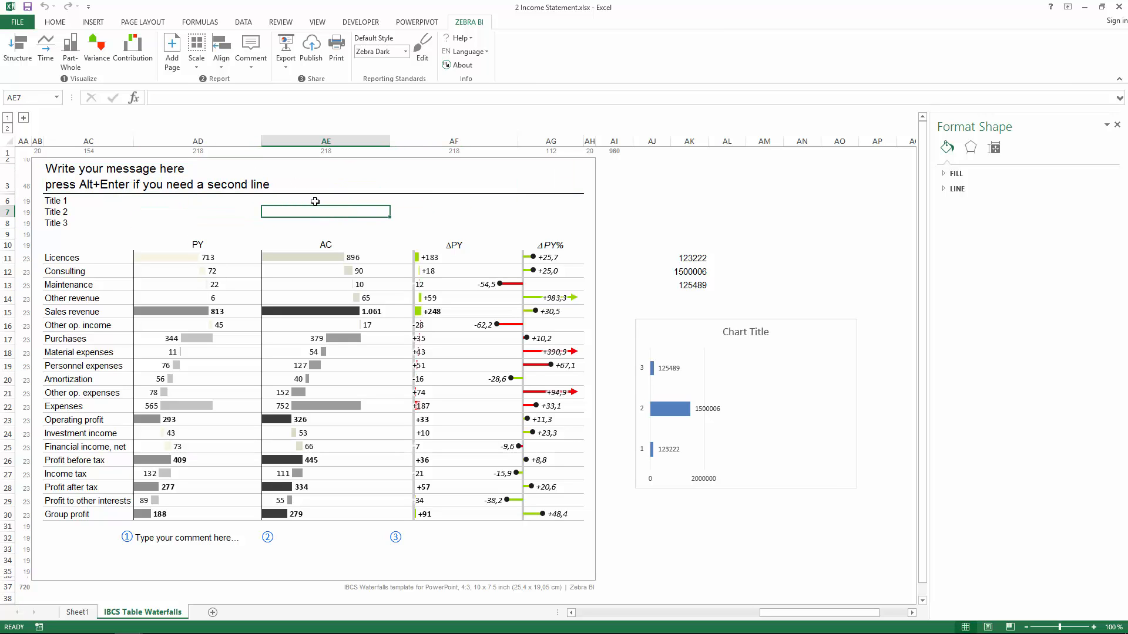